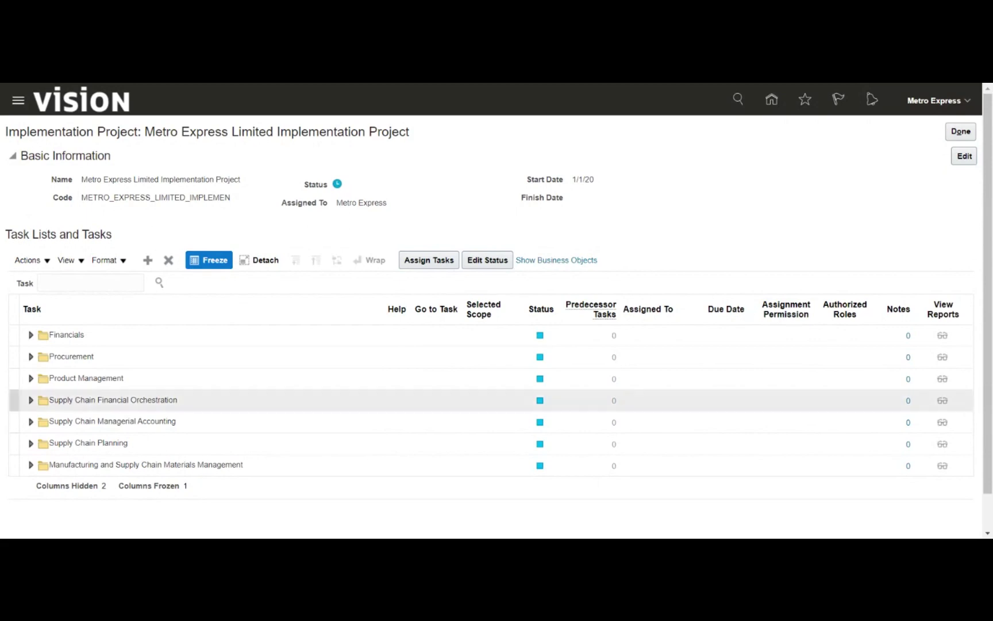
# Expand Financials, then Define Receivables Configuration, then Define Customer Billing Configuration in the task list
pyautogui.click(33, 339)
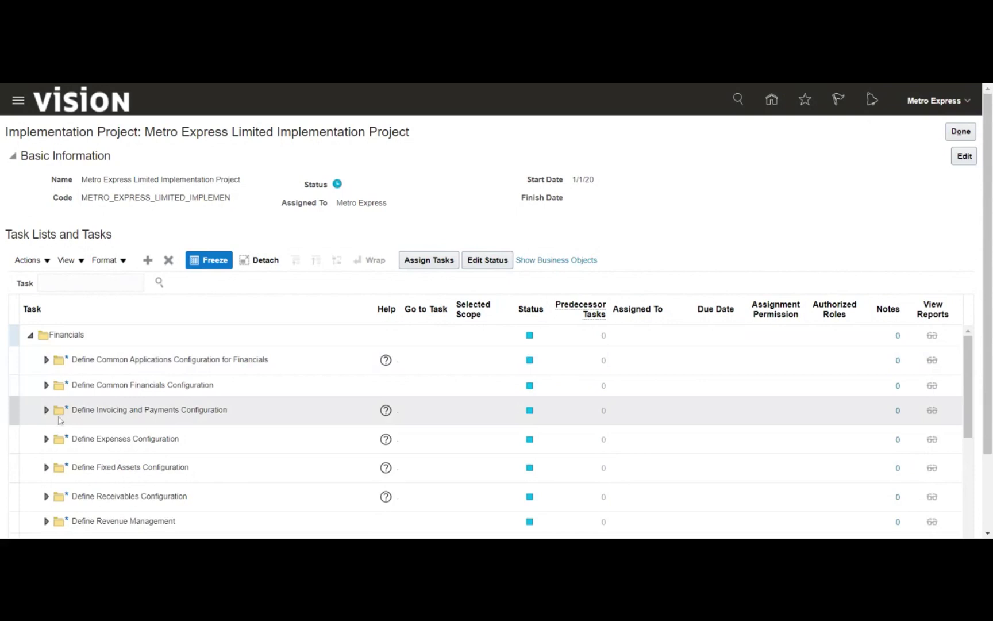
pyautogui.click(46, 496)
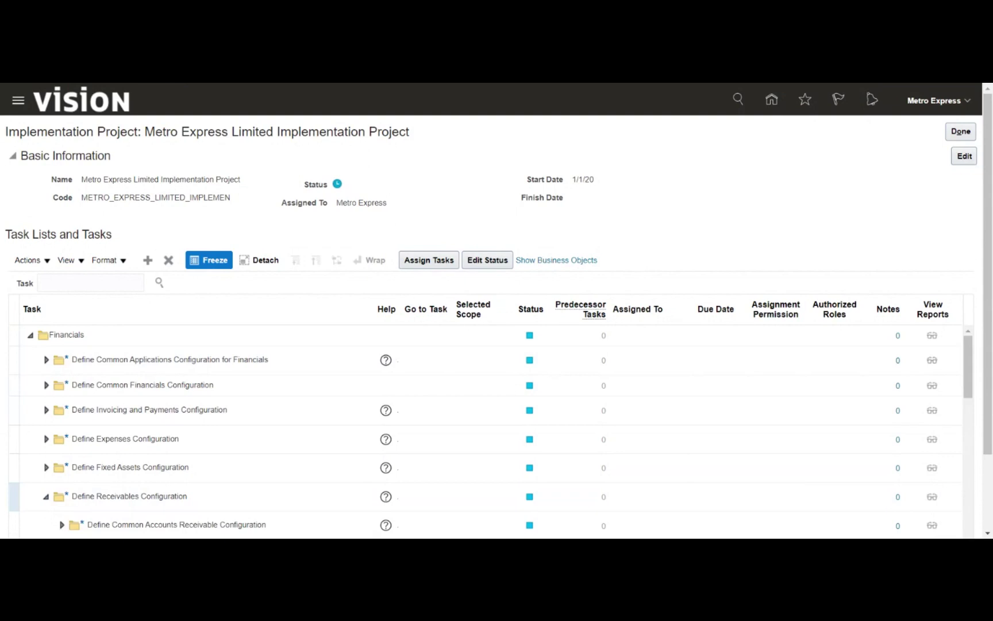
pyautogui.scroll(-2, 12, 283)
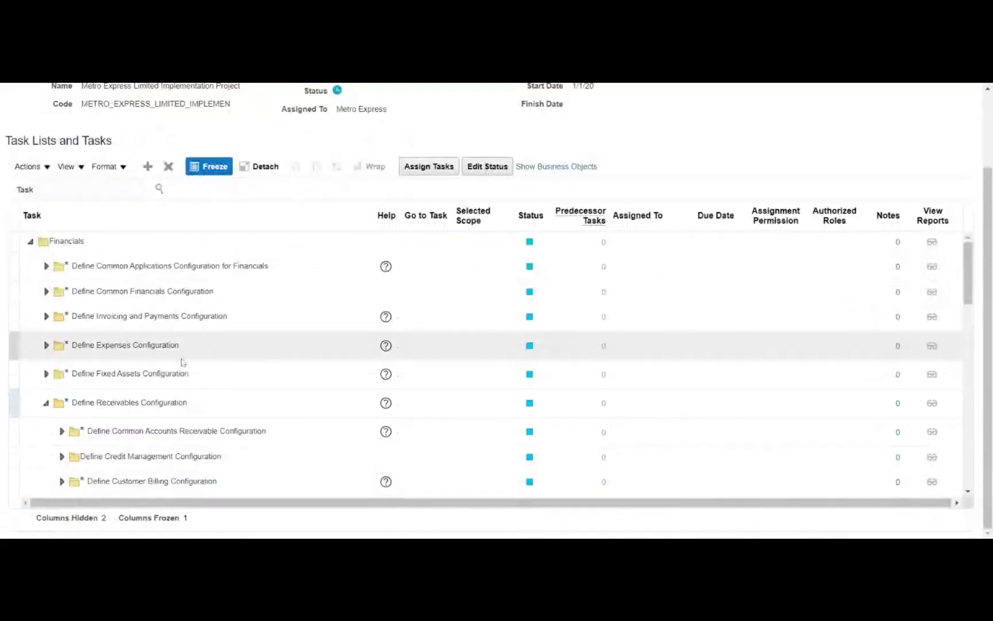
pyautogui.scroll(-2, 181, 362)
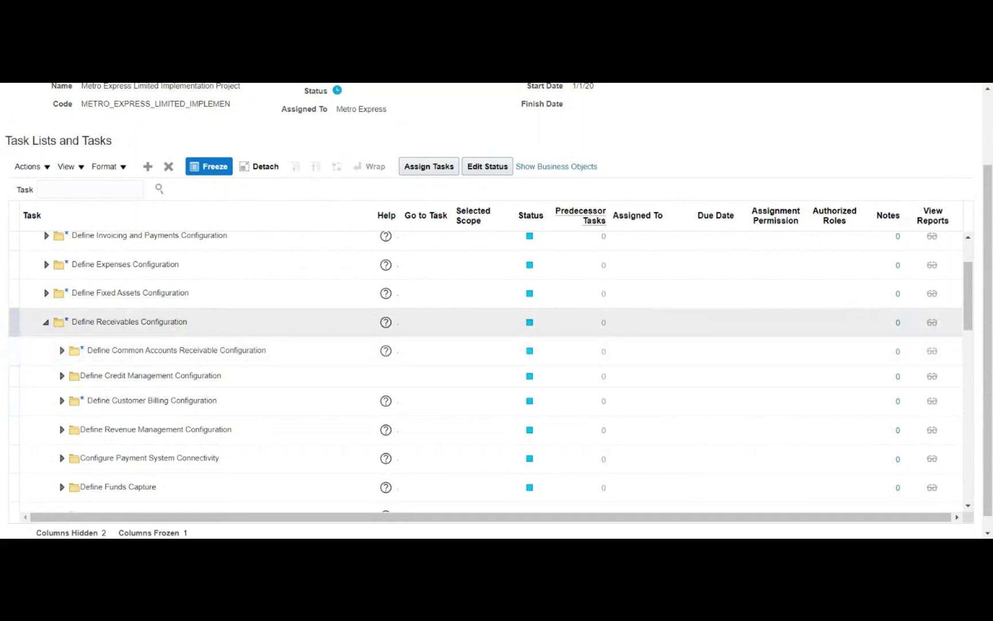
pyautogui.click(61, 401)
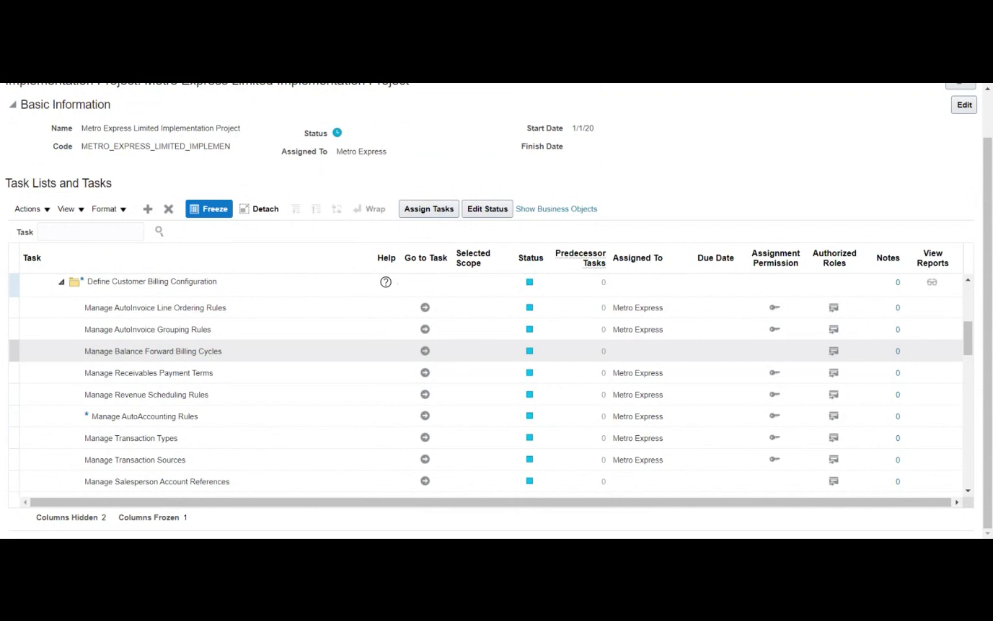
# Select the Manage Transaction Types task among the customer billing tasks
pyautogui.click(214, 416)
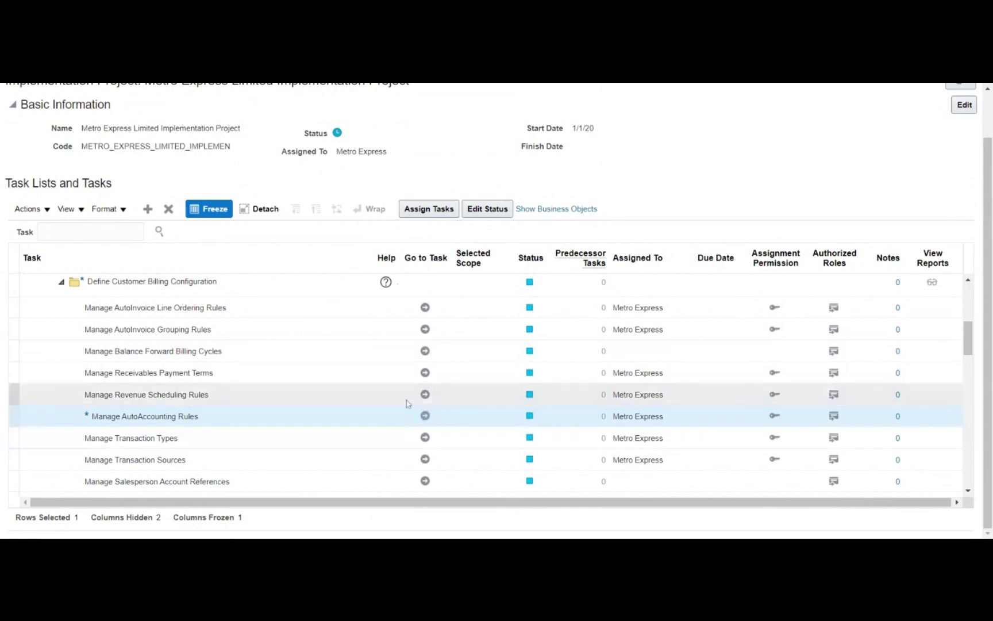
pyautogui.click(276, 438)
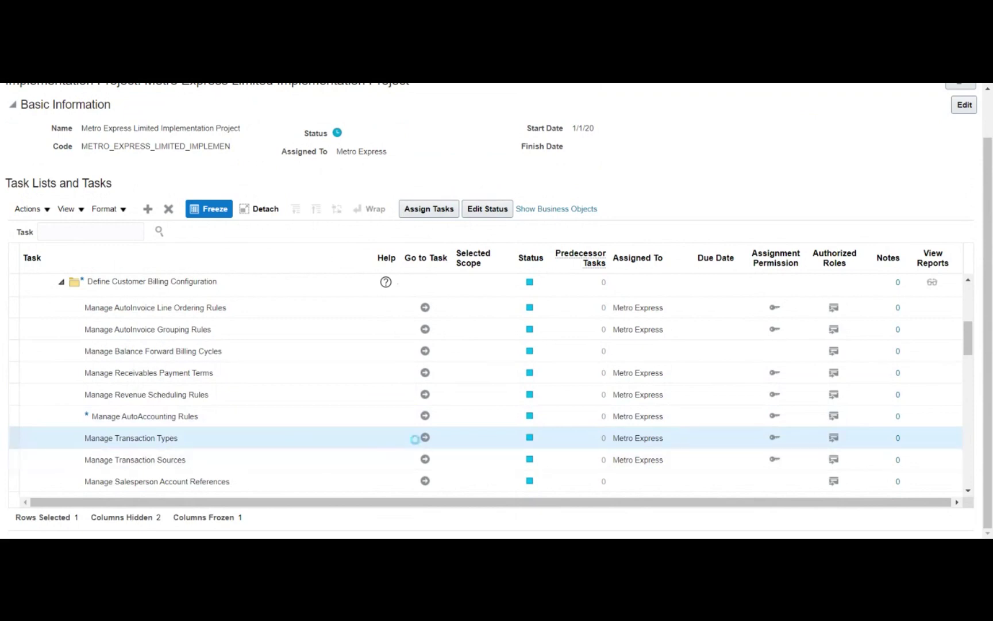
# Open Manage Transaction Types, search names for 'MRDS' and open MRDS_Invoice
pyautogui.click(425, 439)
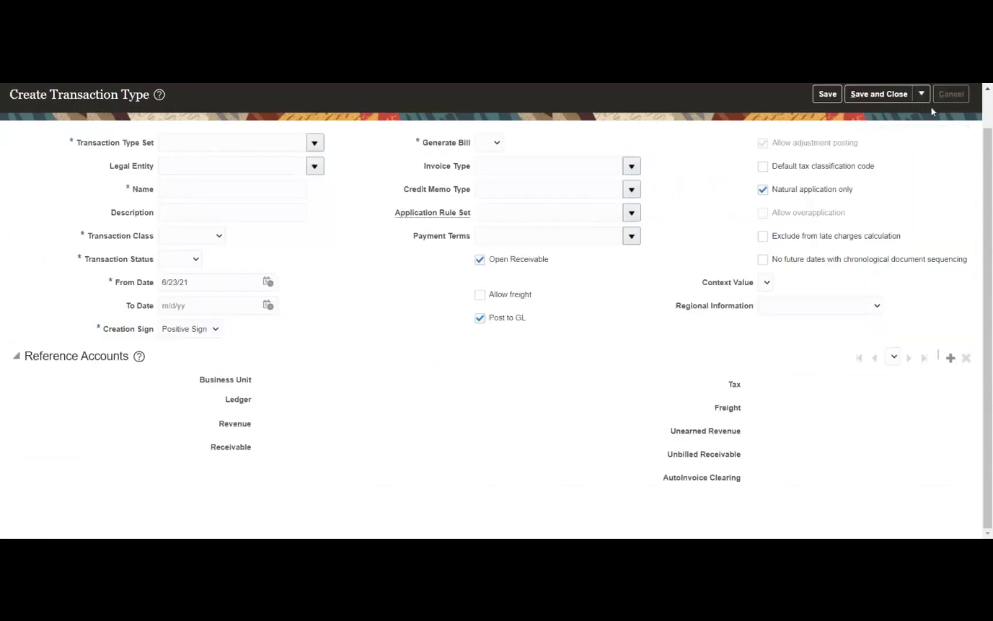
pyautogui.click(951, 95)
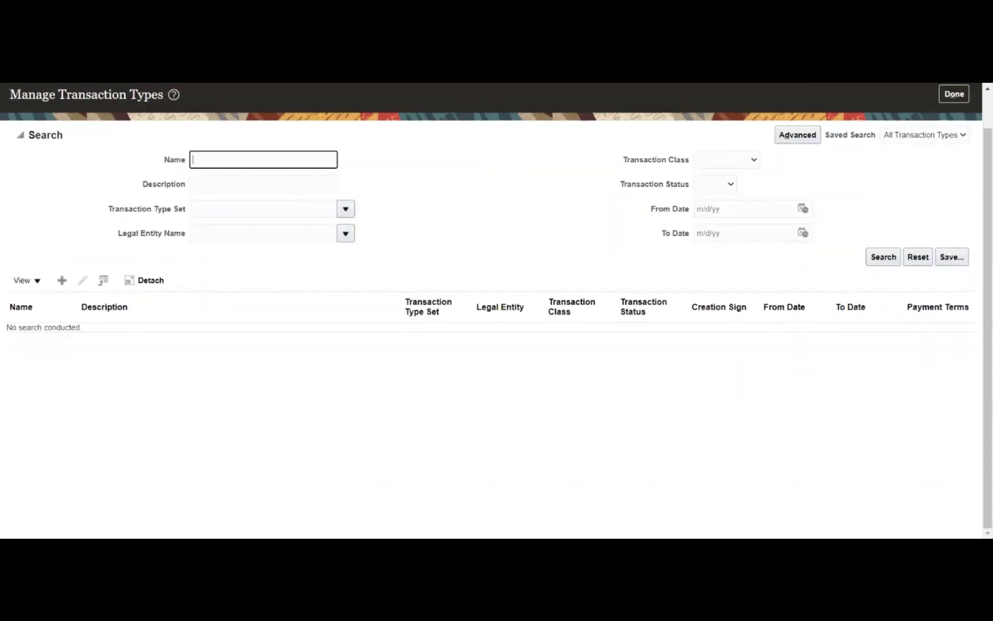
pyautogui.write('MRDS')
pyautogui.press('Return')
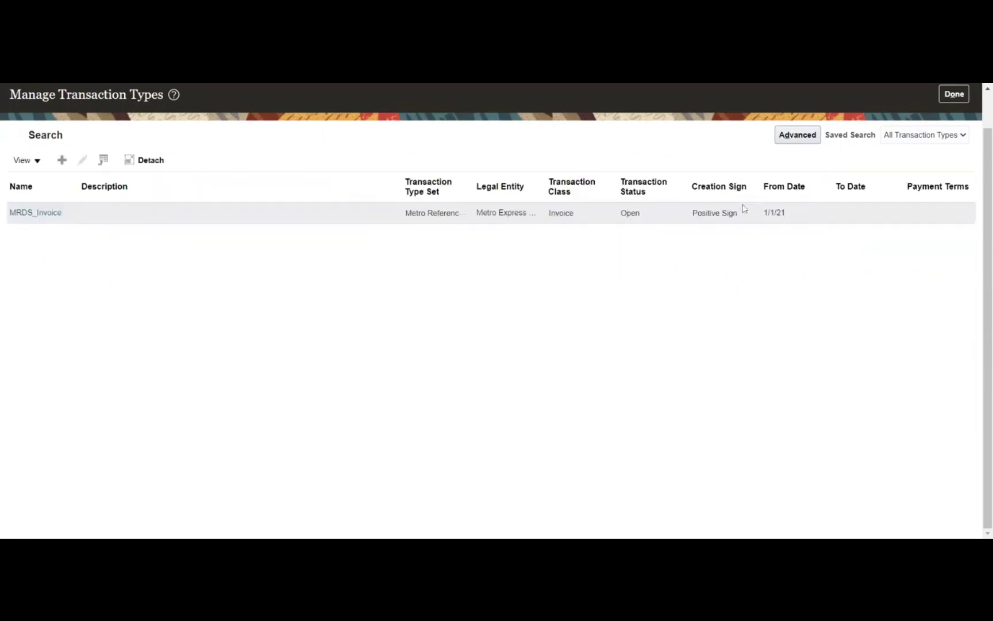
pyautogui.click(28, 212)
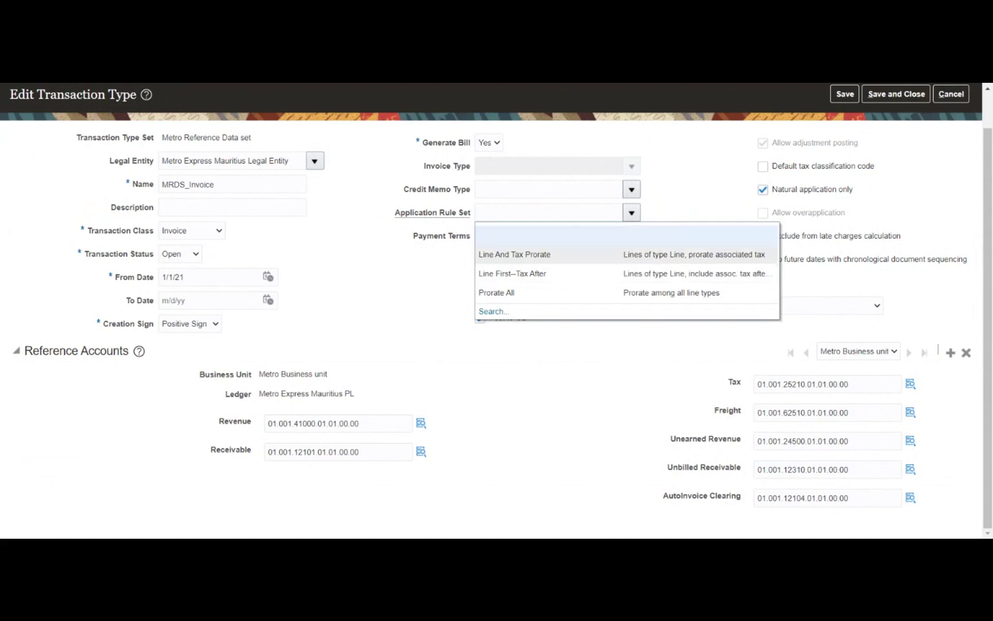
# Review the Application Rule Set choices for MRDS_Invoice and leave it unchanged
pyautogui.click(400, 275)
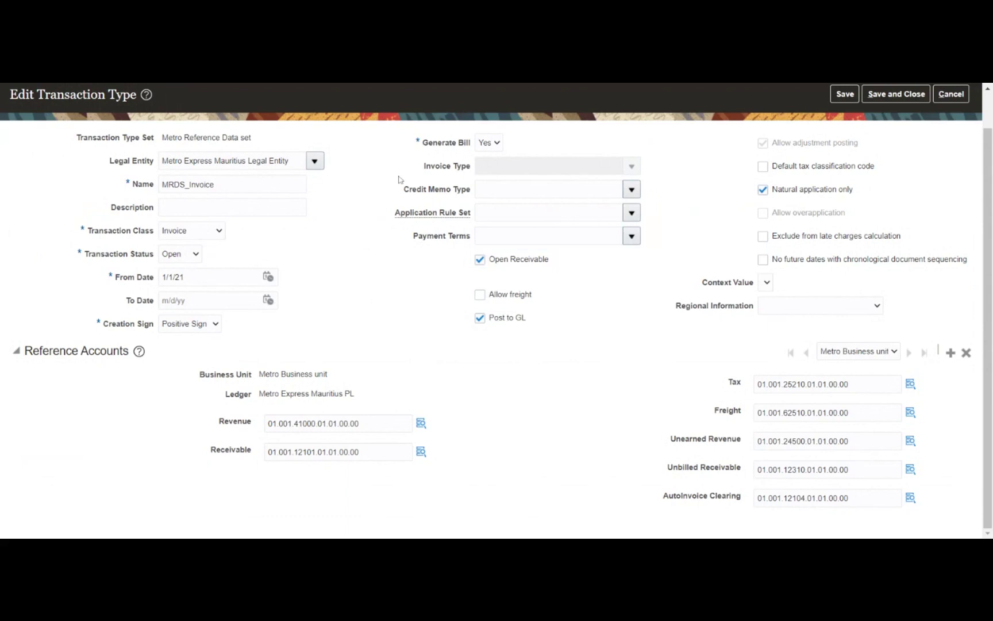
# Check the Payment Terms choices without changing them, then save and close MRDS_Invoice
pyautogui.moveTo(422, 148); pyautogui.dragTo(414, 144)
pyautogui.click(407, 167)
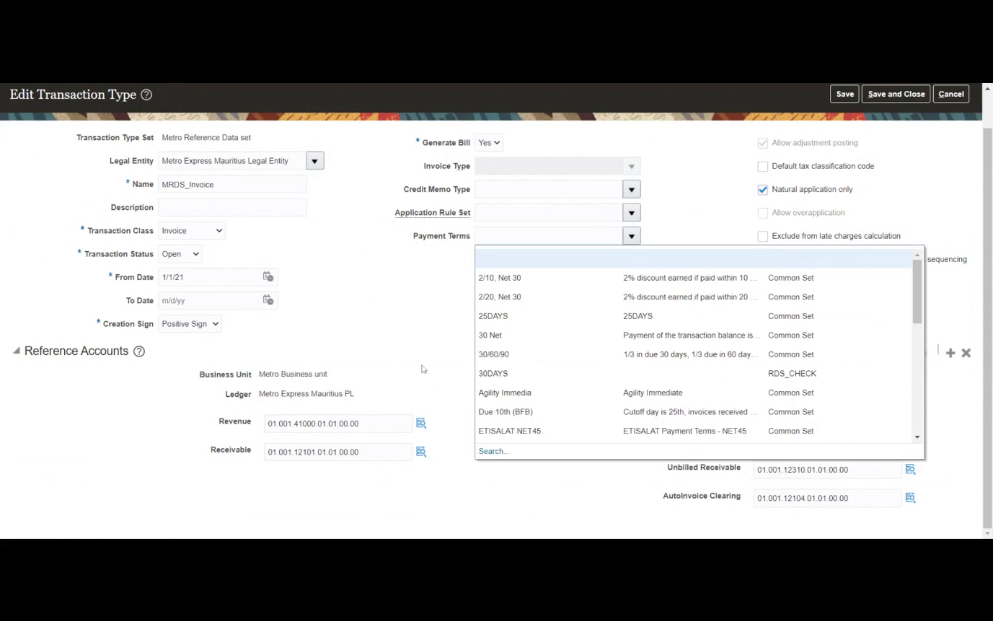
pyautogui.click(424, 285)
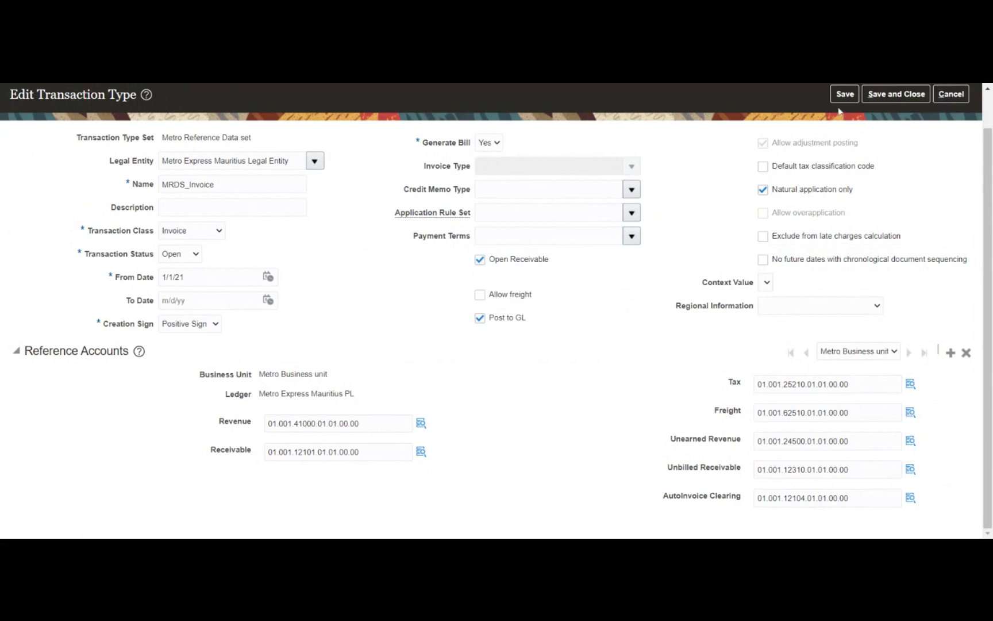
pyautogui.click(882, 96)
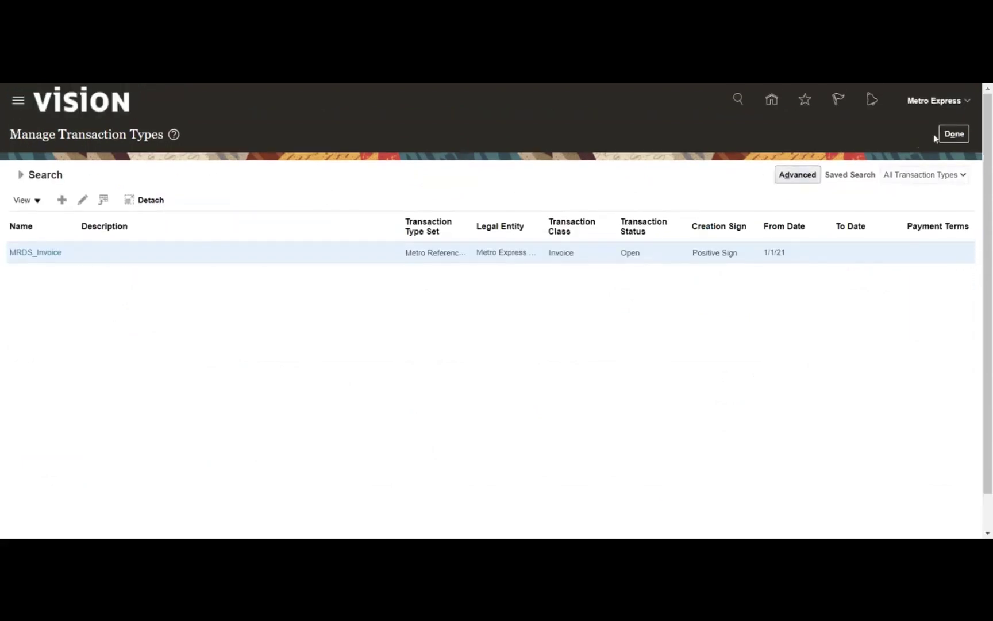
# Return to the task list and open the Manage AutoAccounting Rules task
pyautogui.click(954, 134)
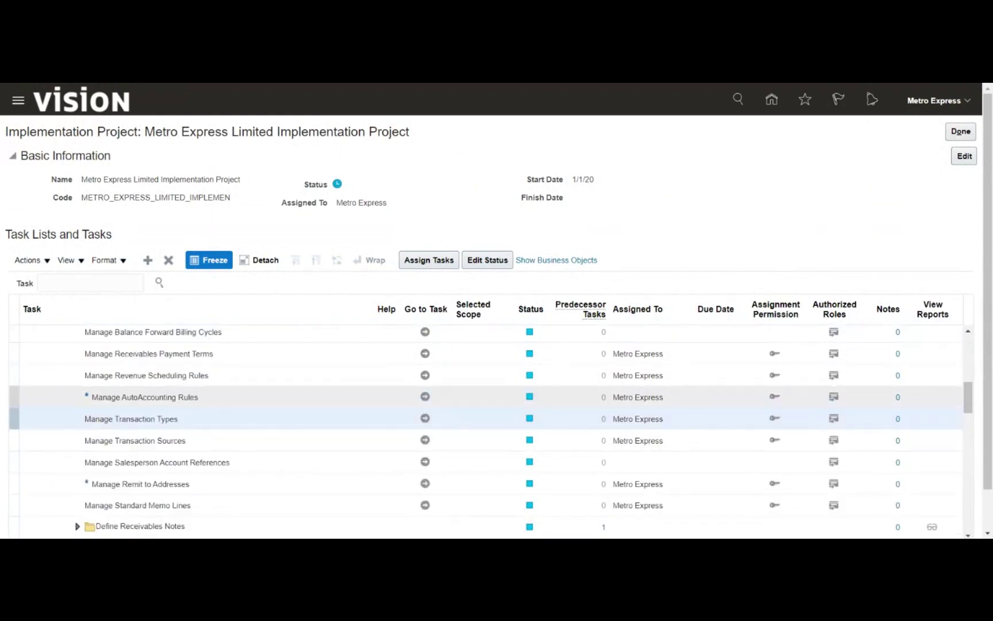
pyautogui.click(260, 401)
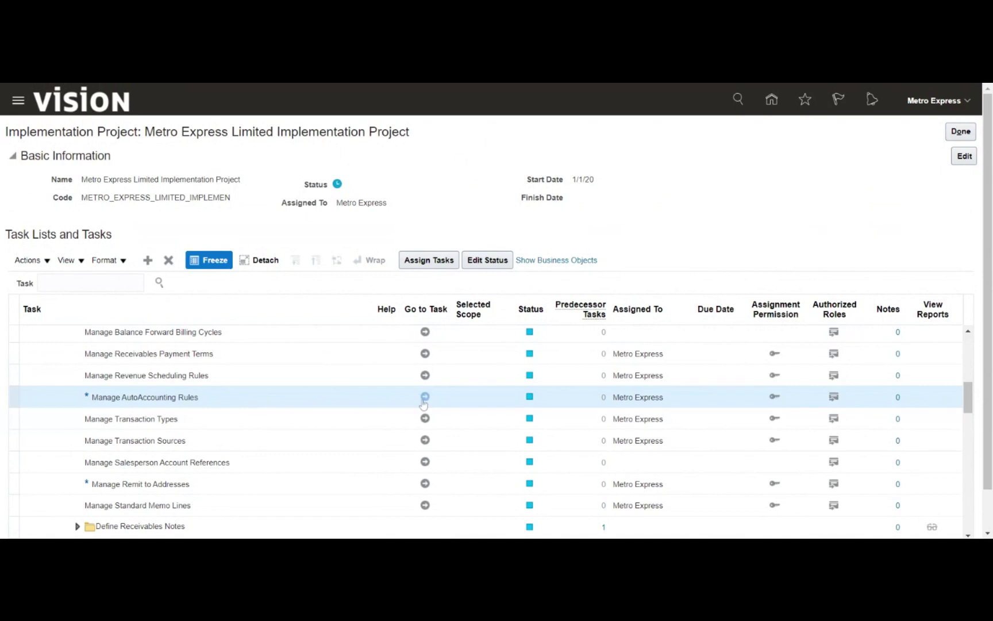
pyautogui.click(424, 401)
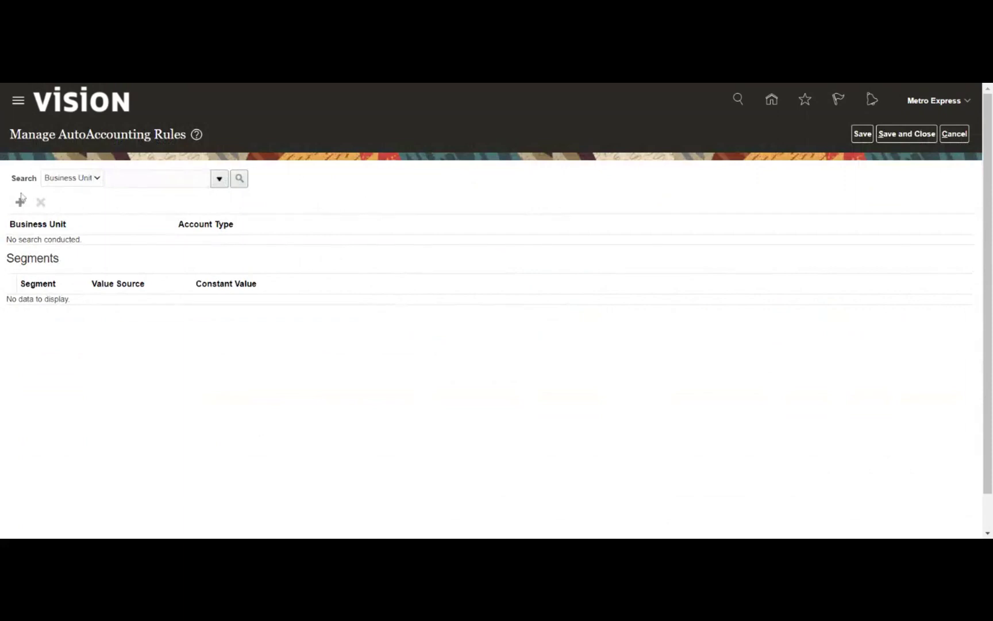
# Create a new AutoAccounting rule for Metro Business unit with account type Tax
pyautogui.click(21, 203)
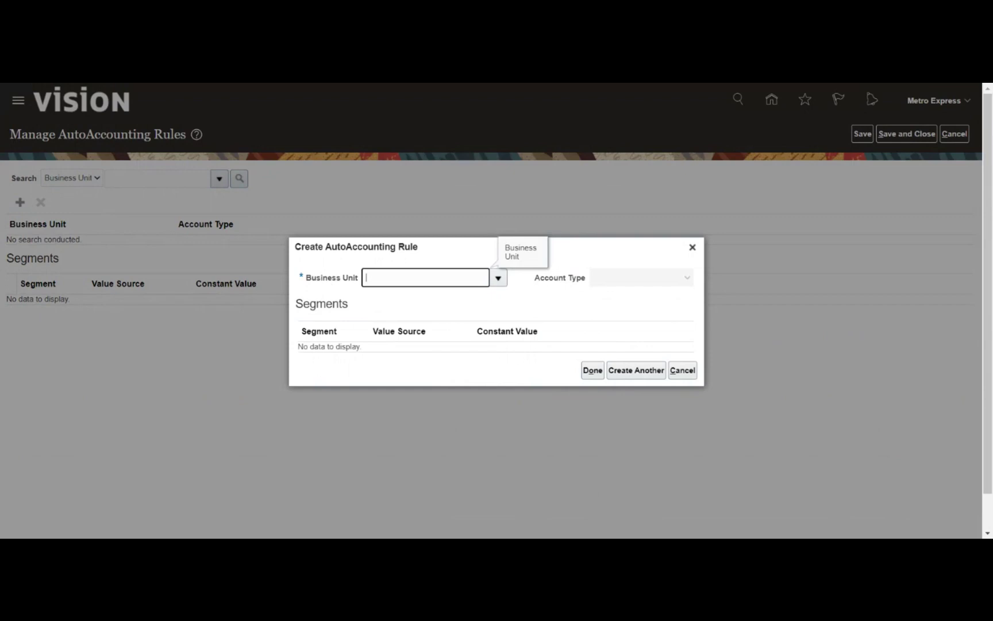
pyautogui.click(498, 282)
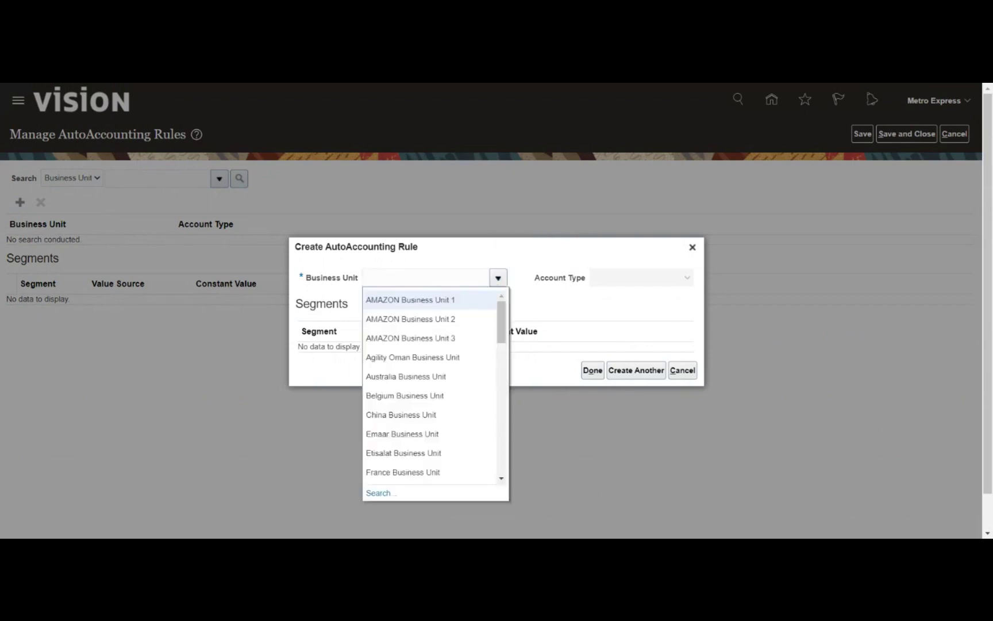
pyautogui.scroll(-4, 470, 347)
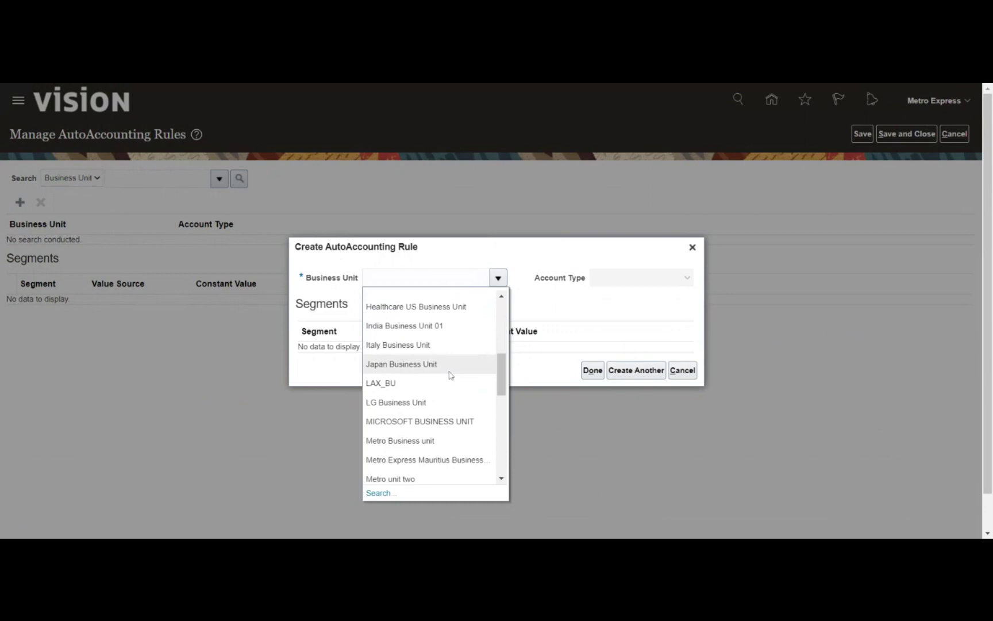
pyautogui.click(400, 440)
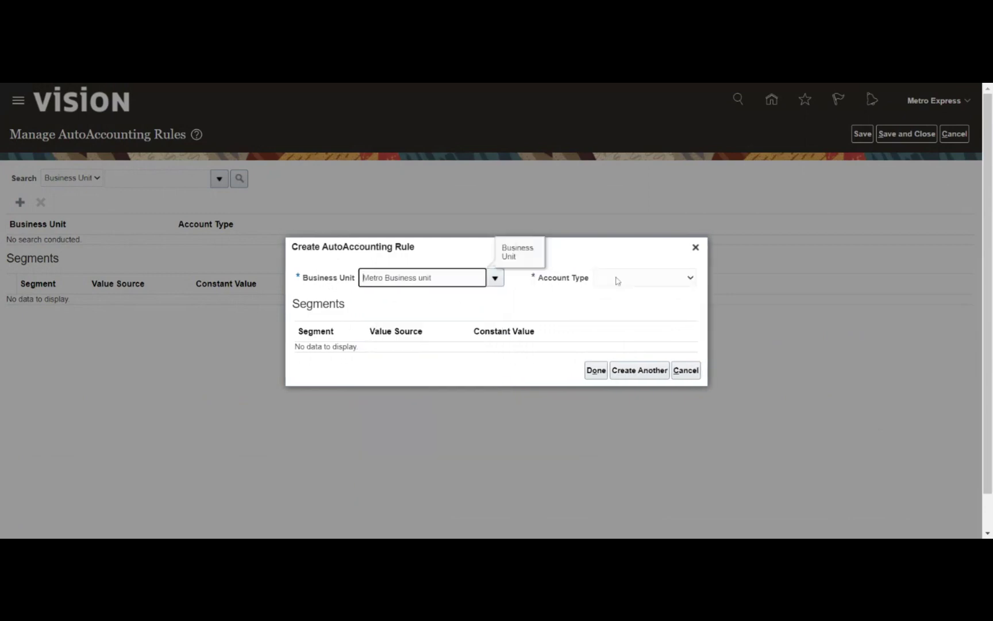
pyautogui.click(618, 294)
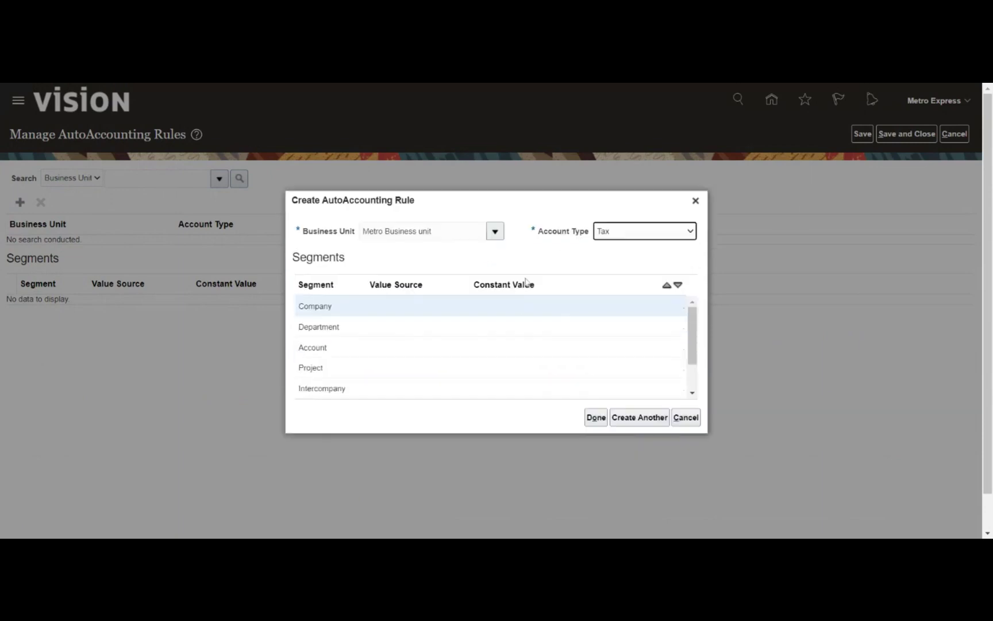
# Select the Company segment row of the Tax rule to edit its value source
pyautogui.click(385, 305)
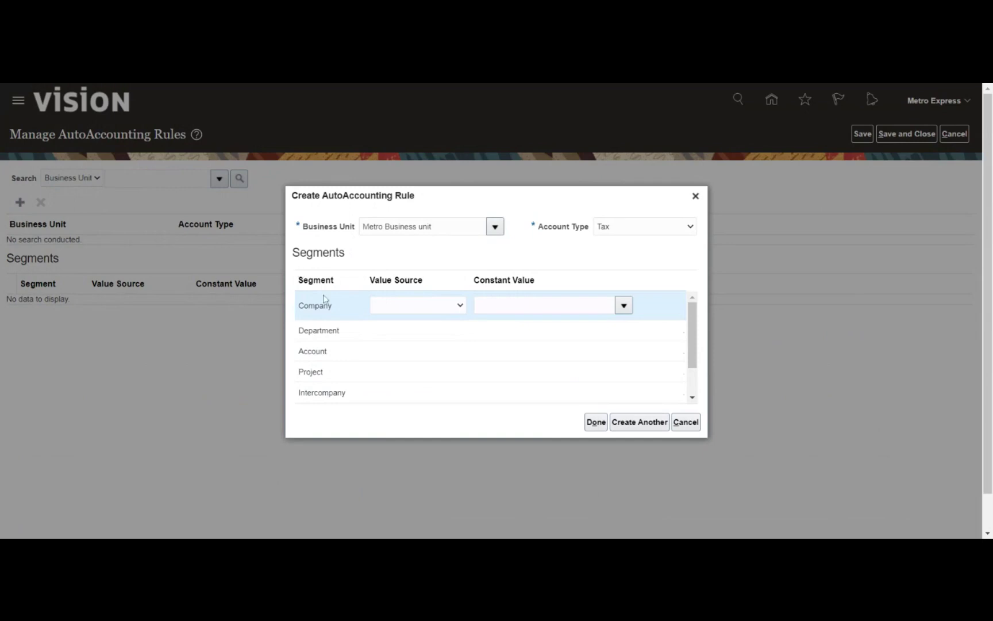
# Source Company from Transaction Types and set Department to constant 001 Human Resource
pyautogui.click(419, 329)
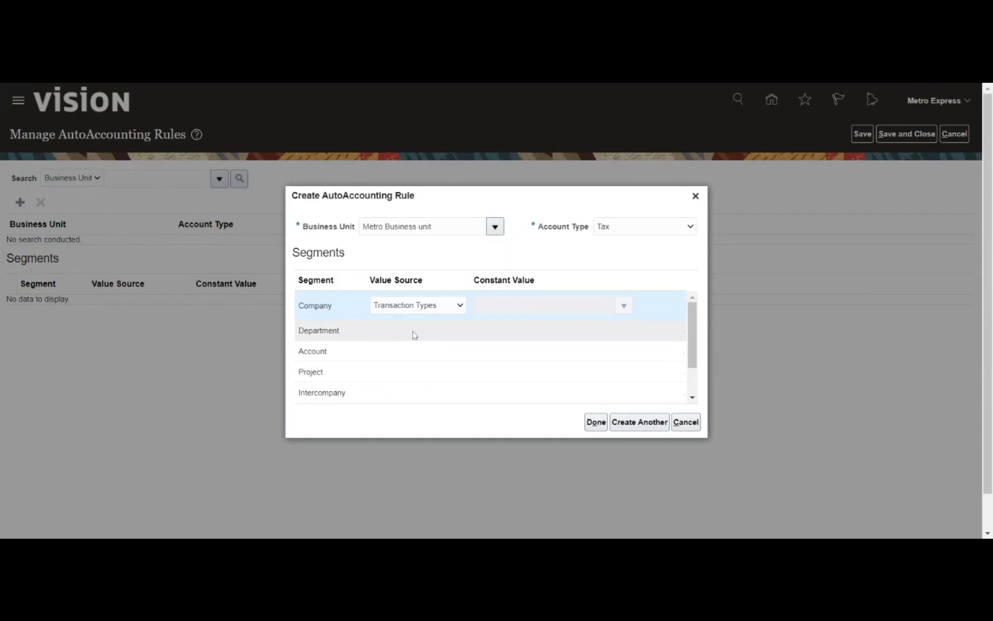
pyautogui.click(412, 332)
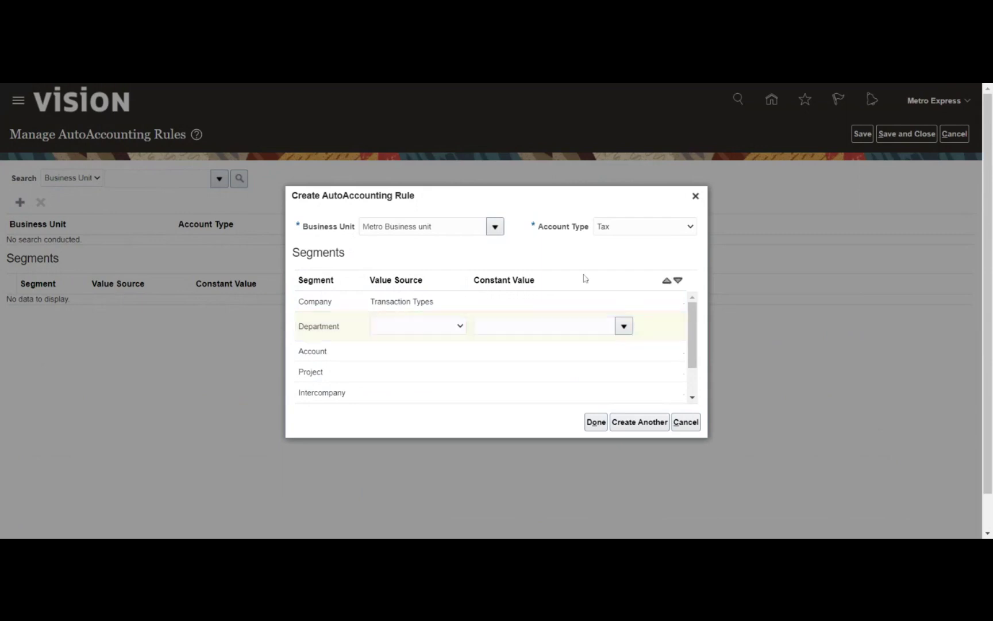
pyautogui.click(623, 326)
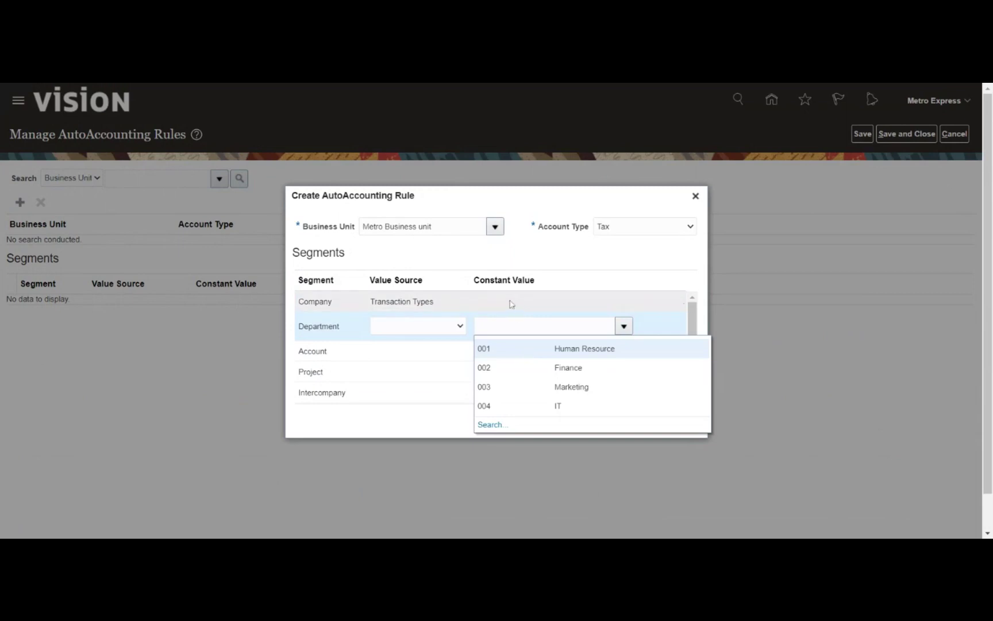
pyautogui.click(517, 350)
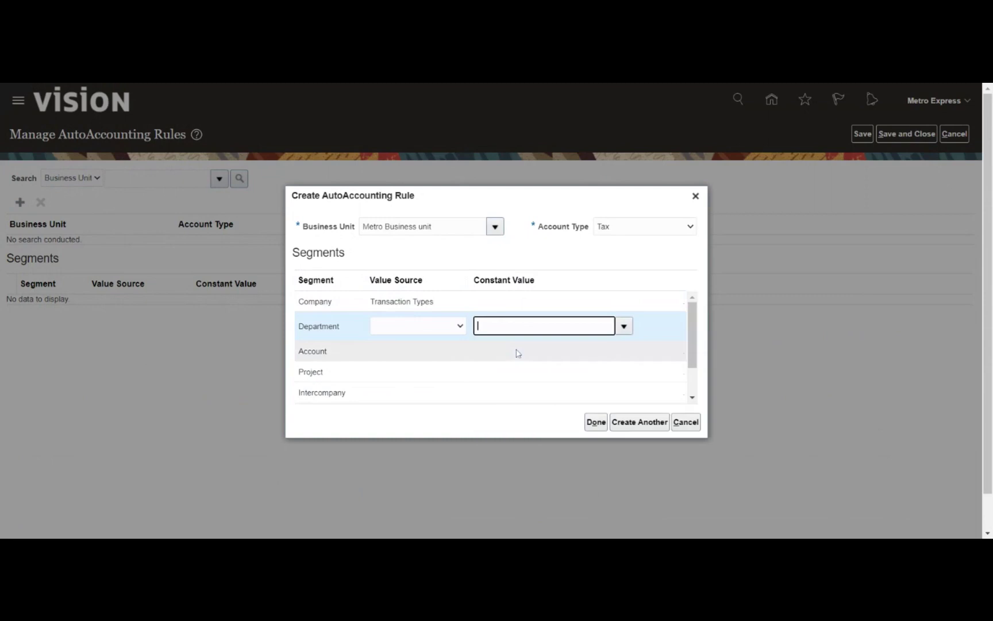
# Source Account and Intercompany from Transaction Types, Project from Site, and finish the rule
pyautogui.click(395, 358)
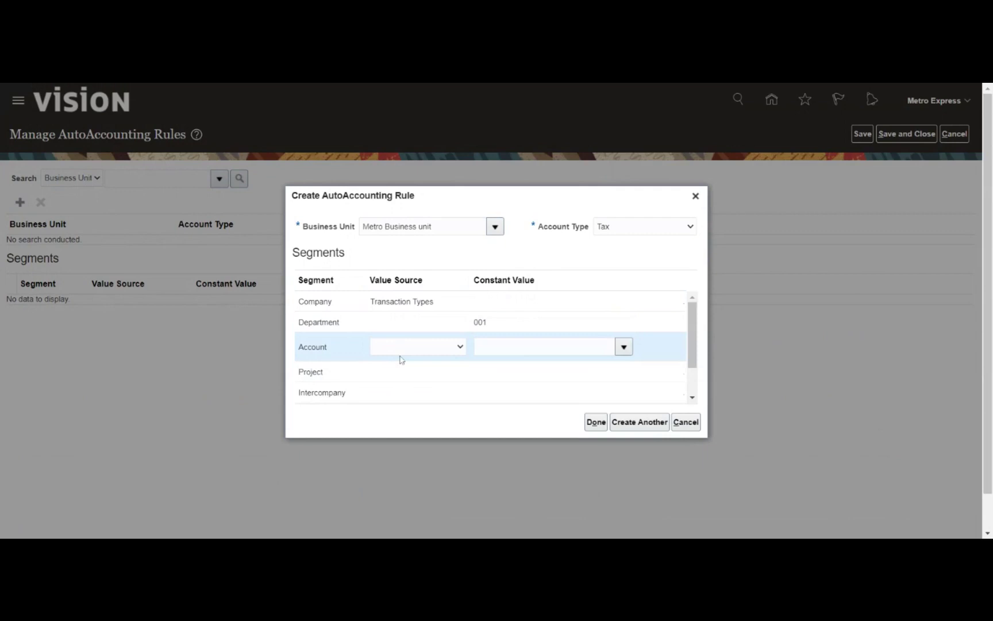
pyautogui.click(433, 368)
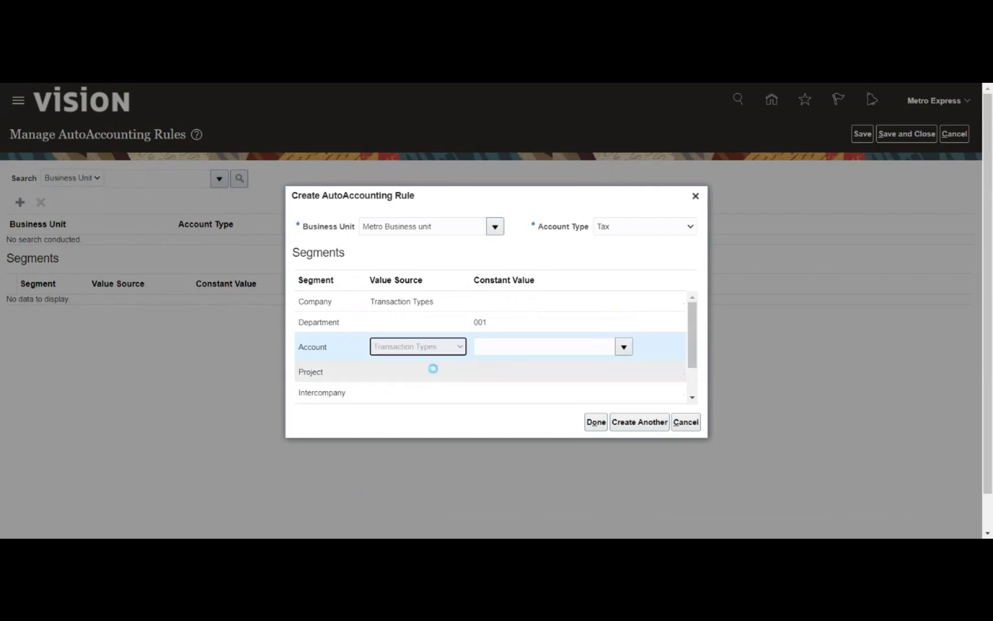
pyautogui.click(394, 378)
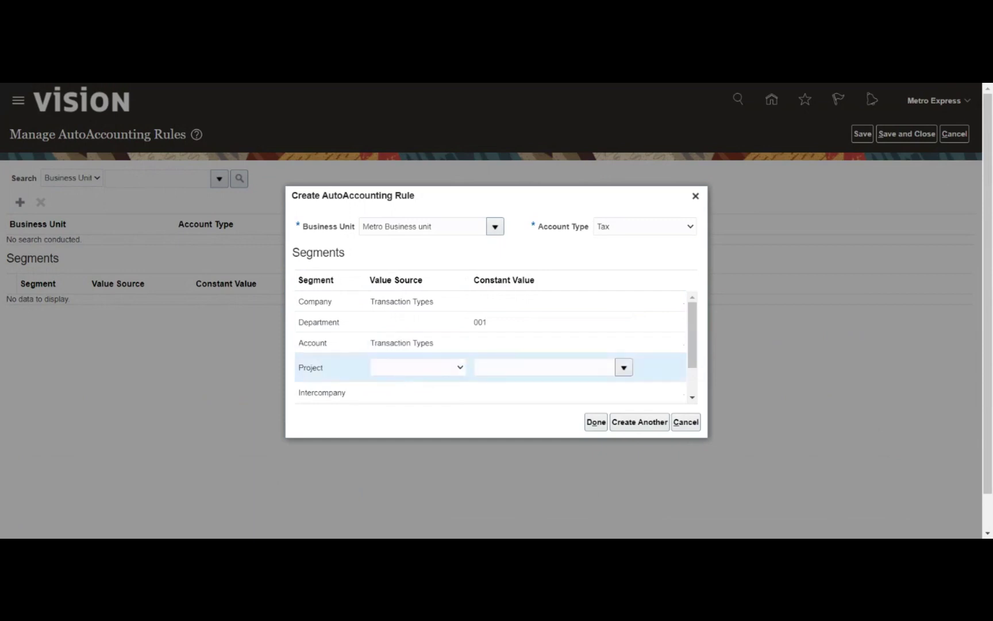
pyautogui.click(402, 368)
pyautogui.click(420, 396)
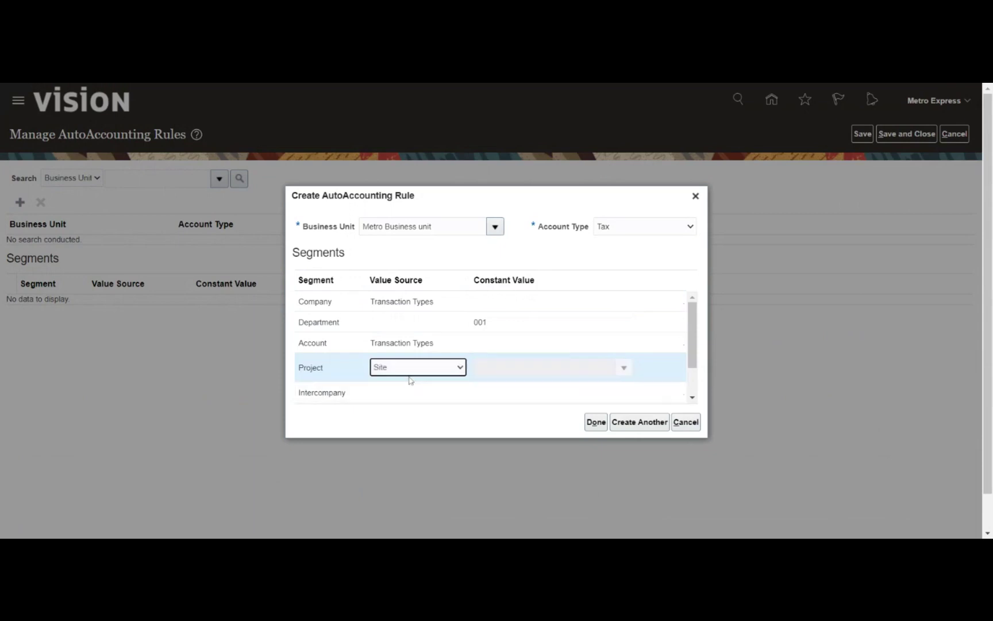
pyautogui.click(409, 396)
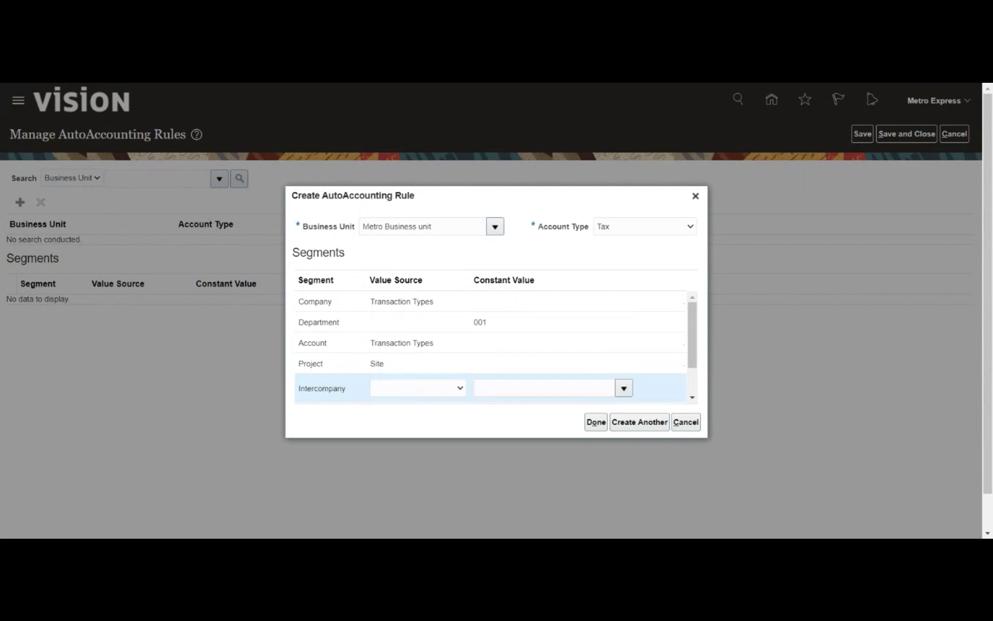
pyautogui.click(414, 416)
pyautogui.click(594, 422)
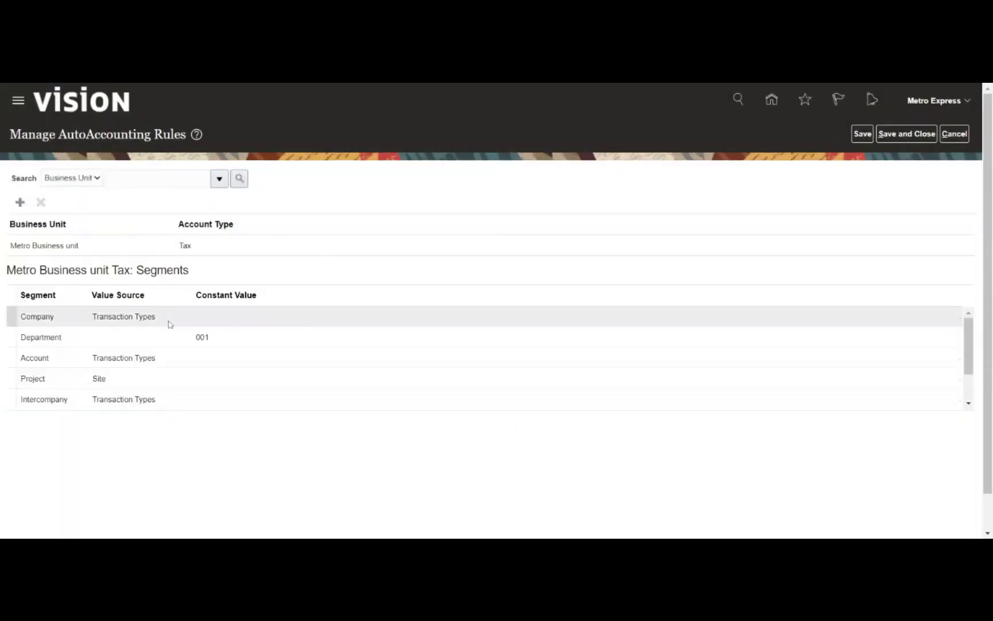
# Review the saved Metro Tax rule's Company and Department segment values
pyautogui.click(168, 319)
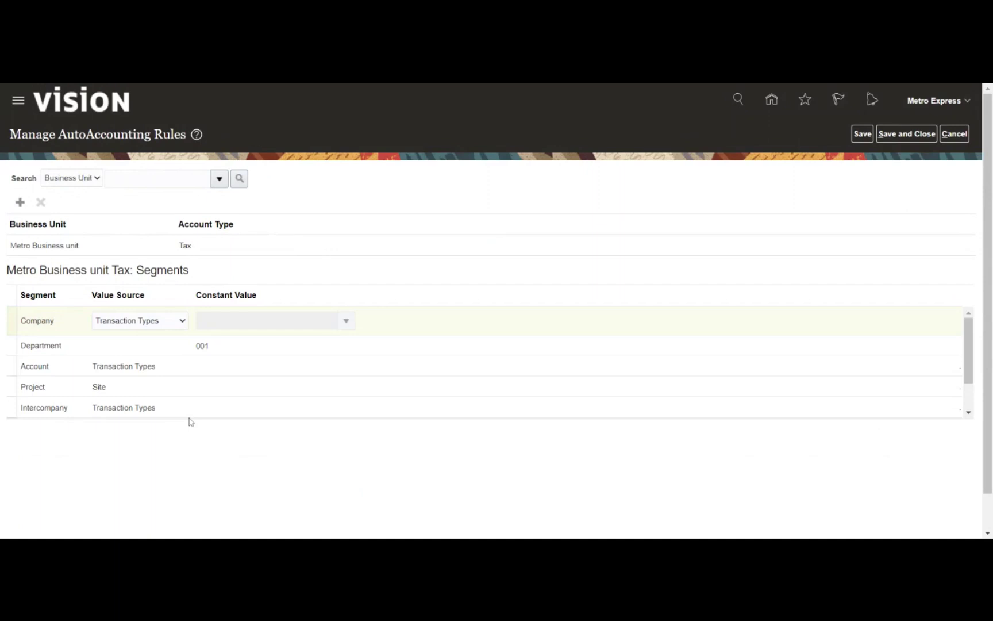
pyautogui.click(134, 341)
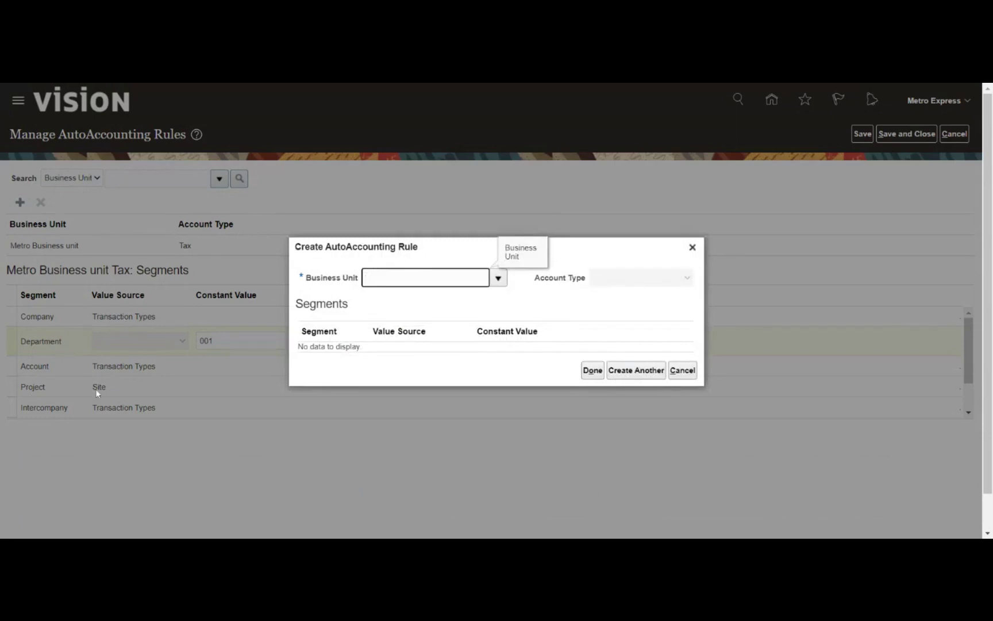
# Try Metro Business unit with account type Freight, then Receivable, on an AutoAccounting rule without creating it
pyautogui.click(498, 279)
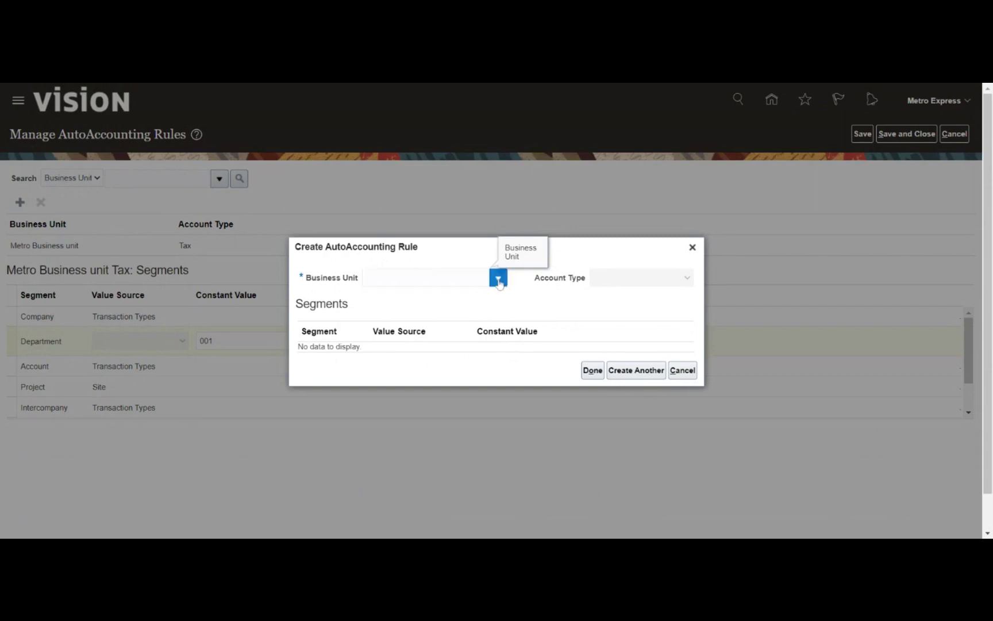
pyautogui.click(468, 302)
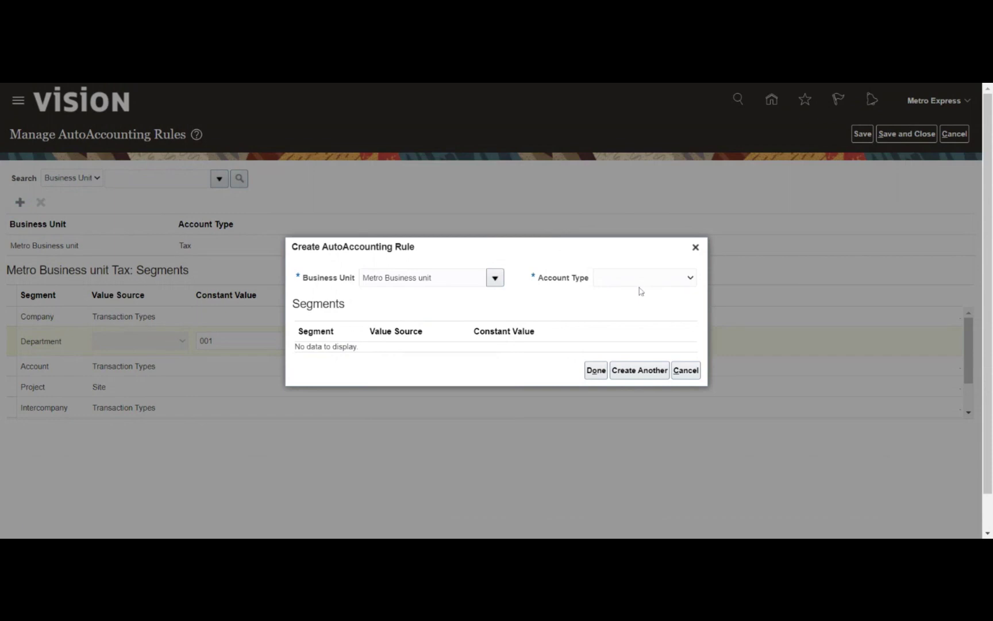
pyautogui.click(630, 345)
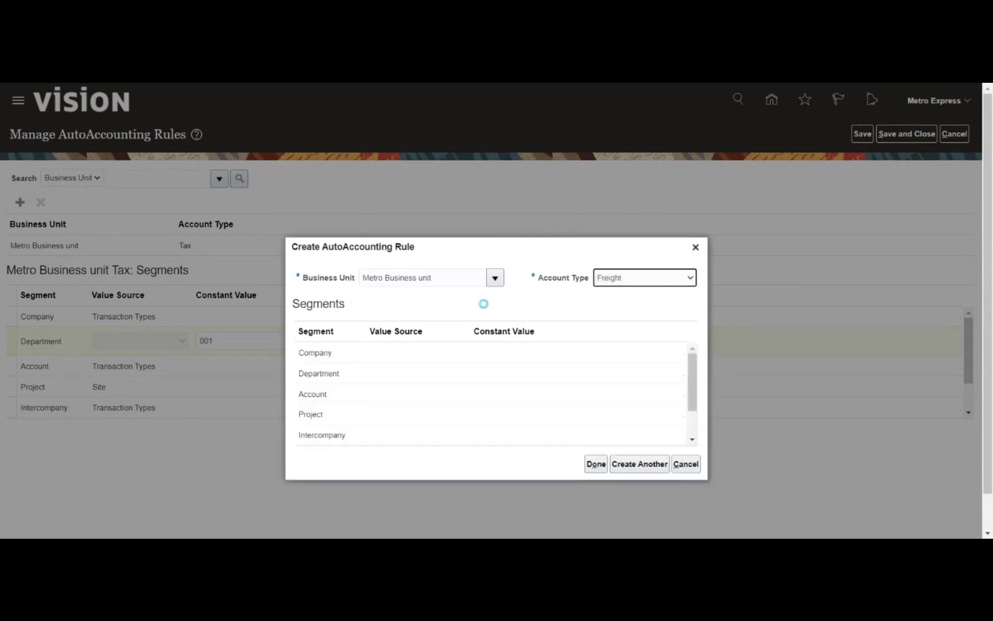
pyautogui.click(395, 308)
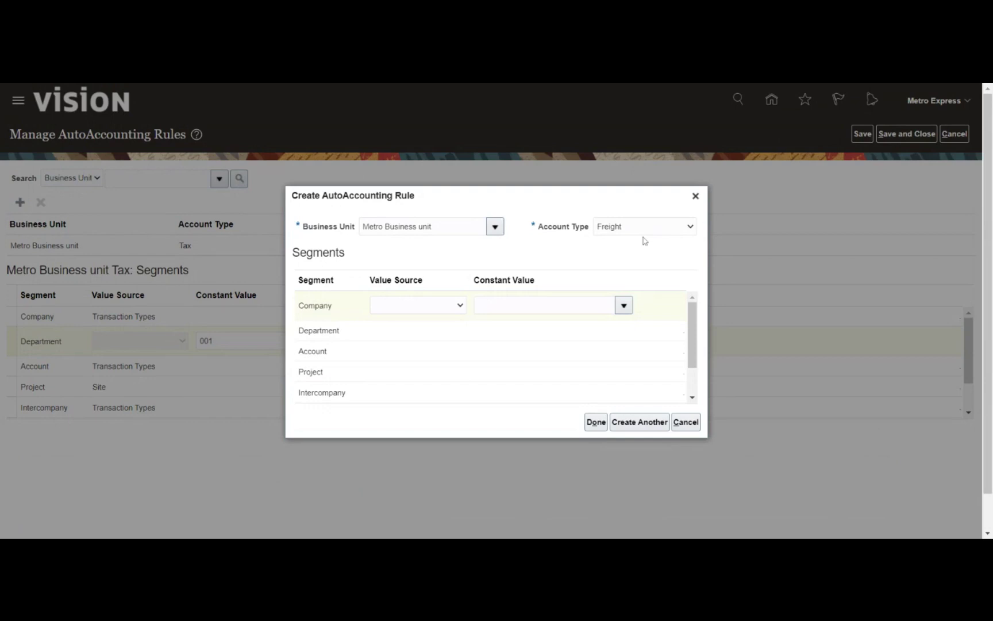
pyautogui.click(645, 240)
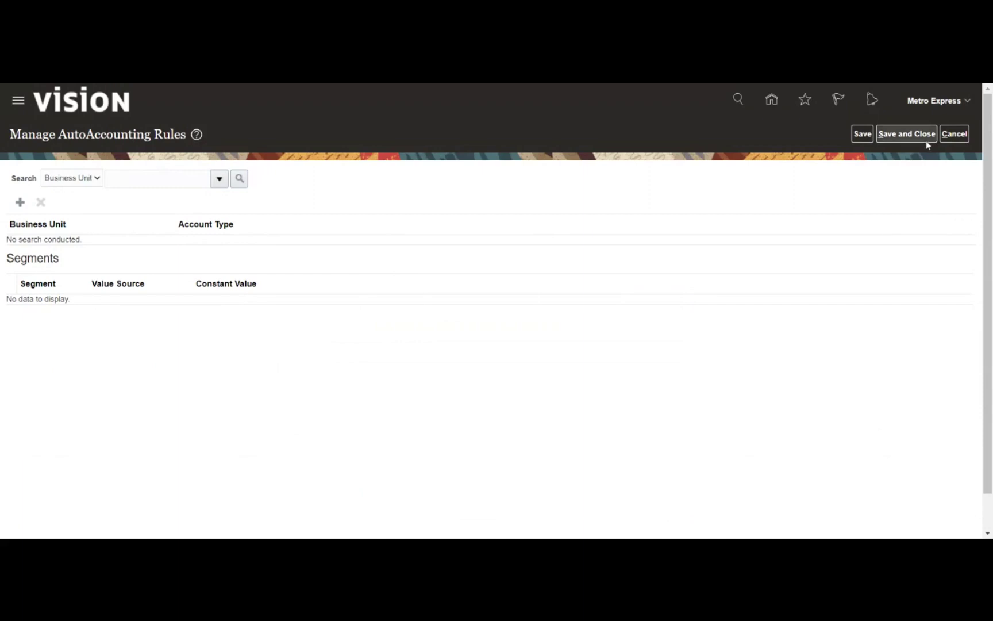
# Leave AutoAccounting Rules and open Manage Receivables Activities under Define Common Accounts Receivable Configuration
pyautogui.click(953, 137)
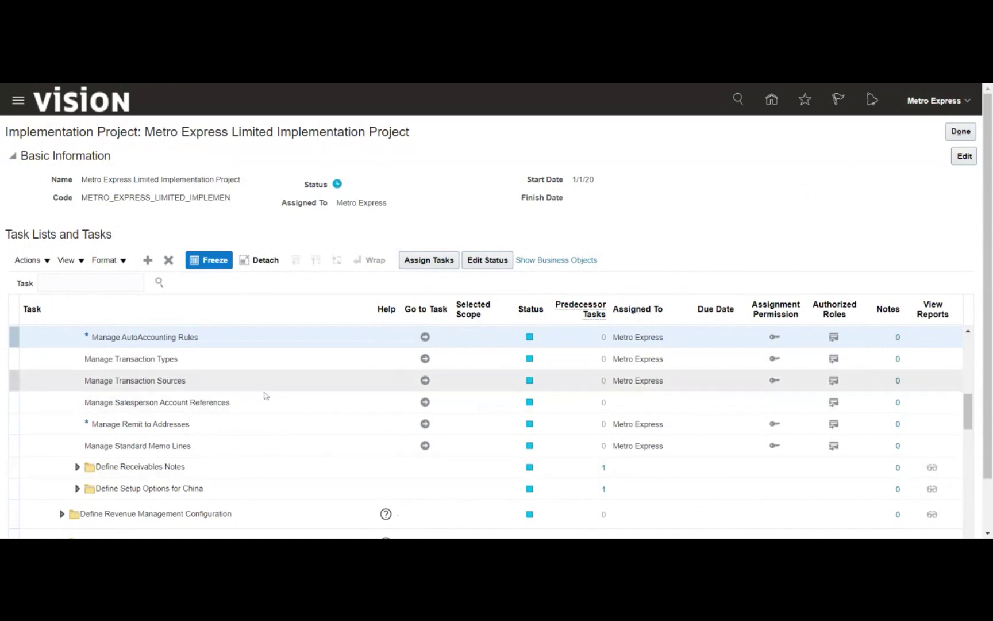
pyautogui.scroll(3, 265, 396)
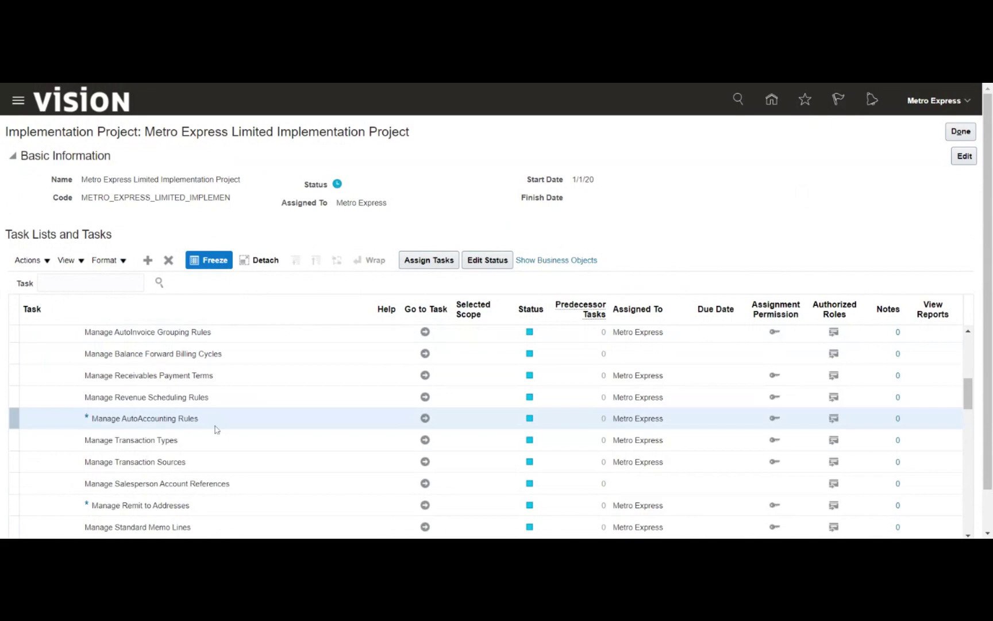
pyautogui.scroll(5, 216, 429)
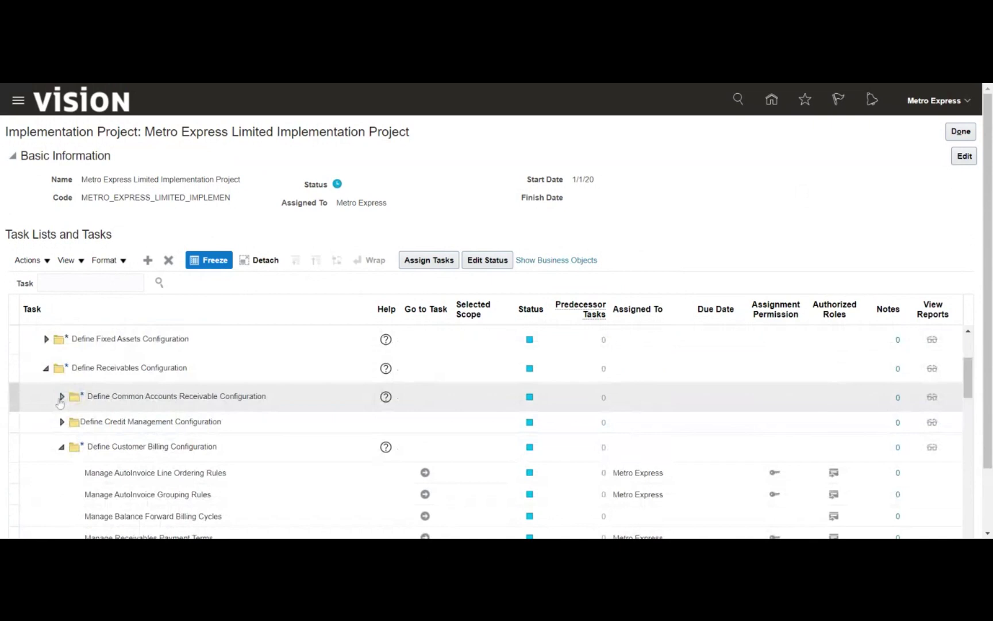
pyautogui.click(65, 397)
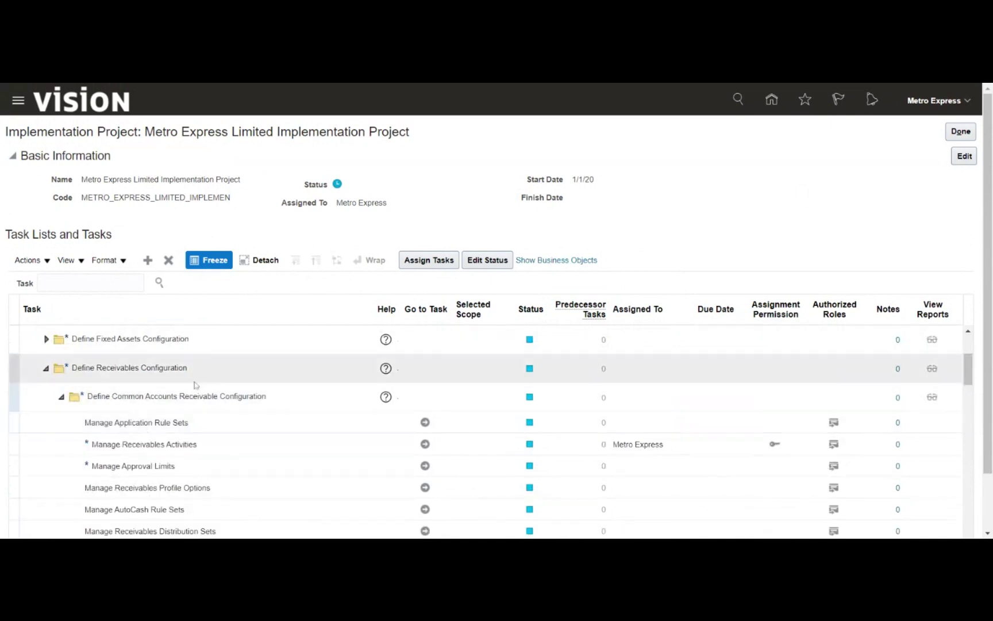
pyautogui.scroll(-1, 195, 386)
pyautogui.click(208, 366)
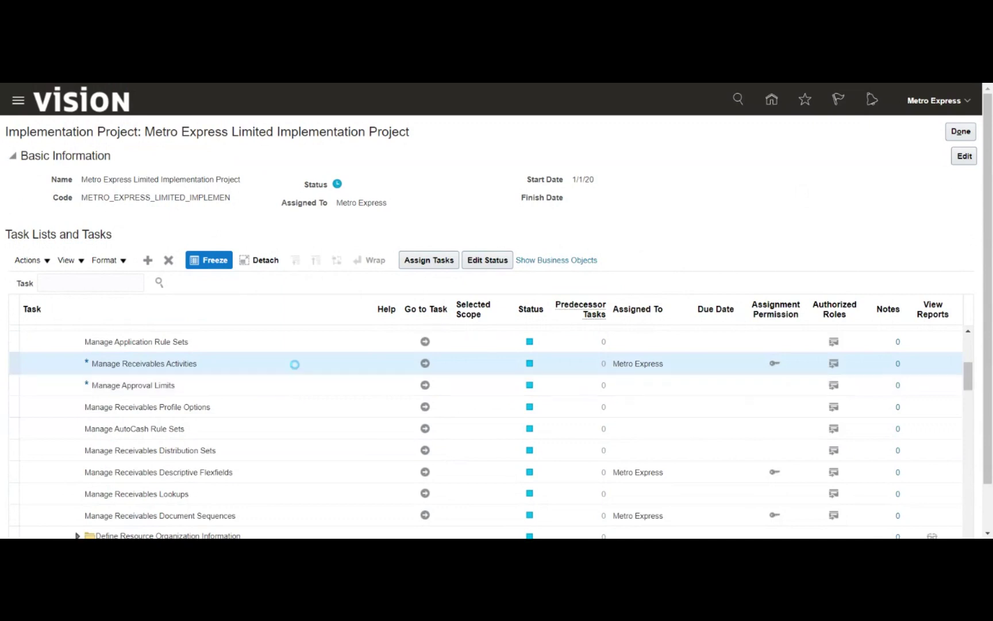
pyautogui.click(426, 365)
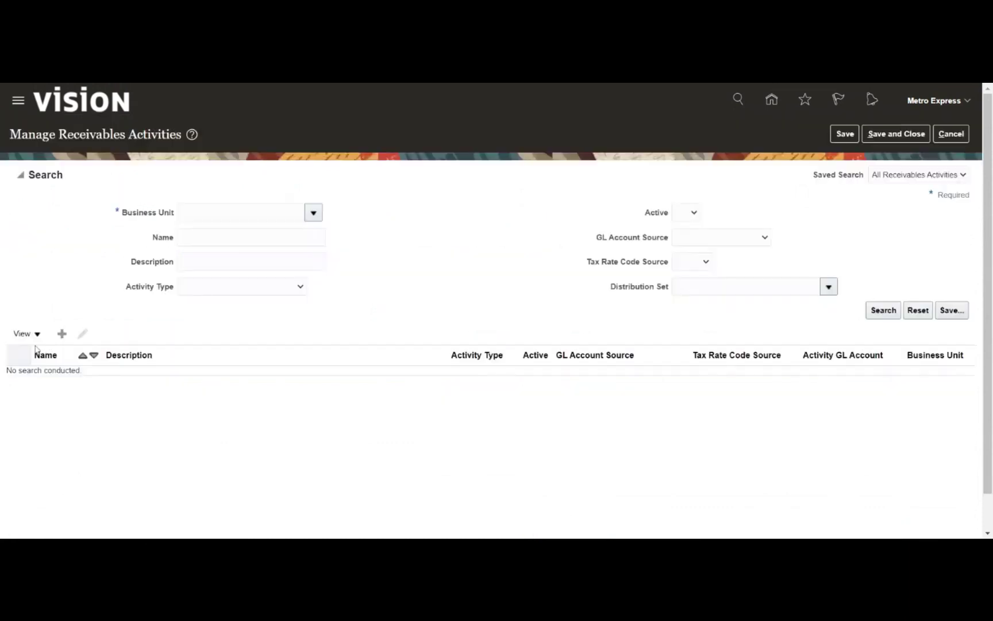
# Start a new receivables activity for Metro Business unit
pyautogui.click(61, 333)
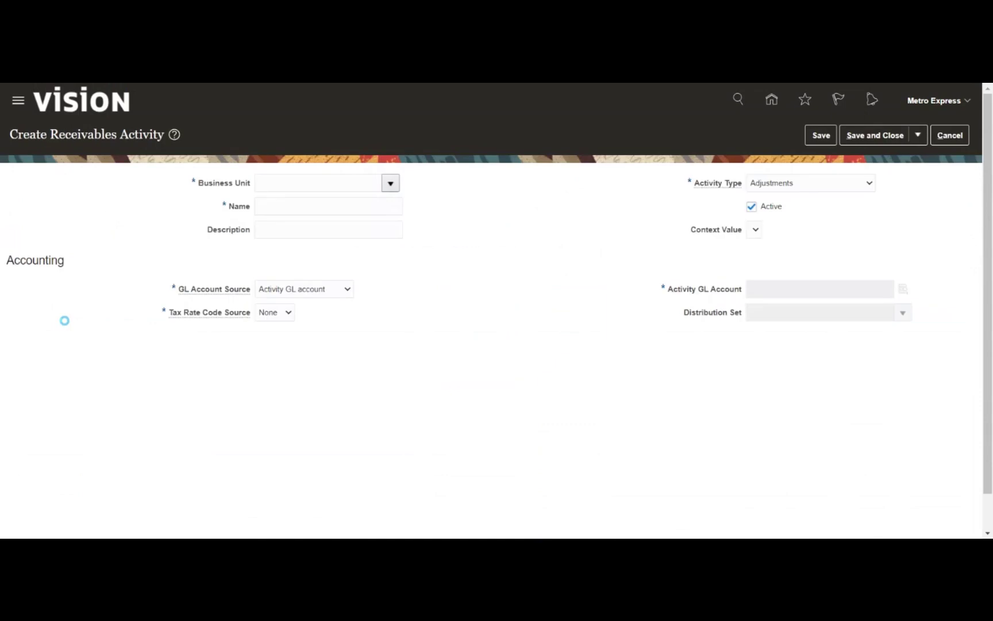
pyautogui.click(393, 186)
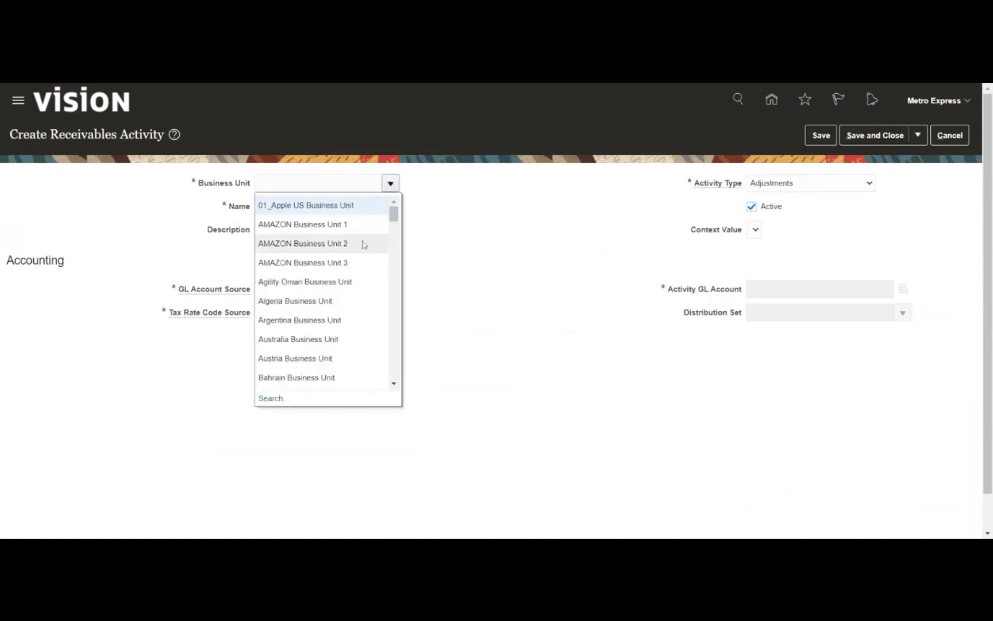
pyautogui.scroll(-3, 350, 321)
pyautogui.scroll(-5, 348, 294)
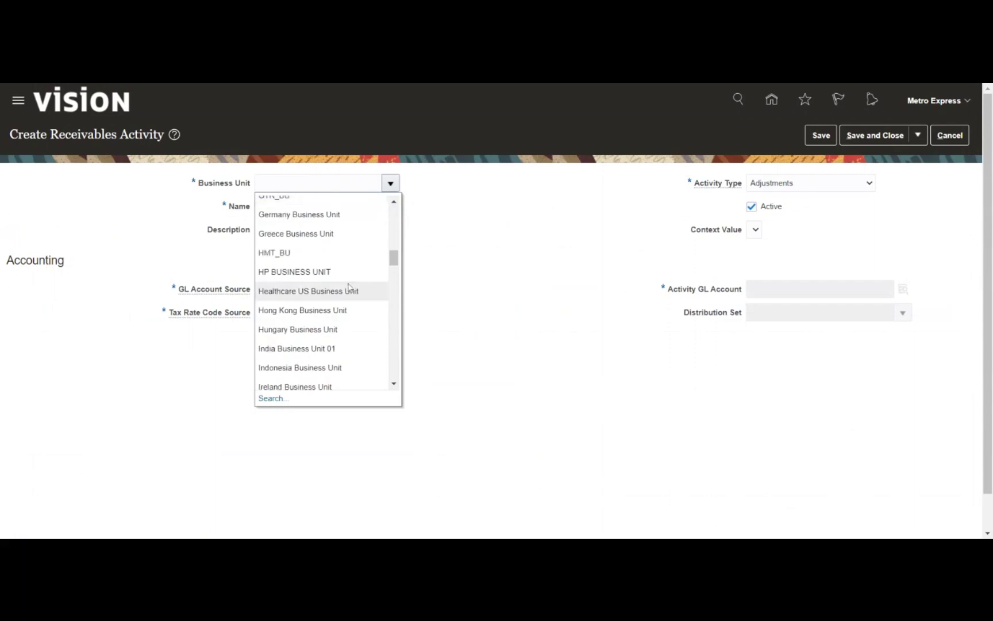
pyautogui.scroll(-3, 350, 288)
pyautogui.scroll(-3, 350, 287)
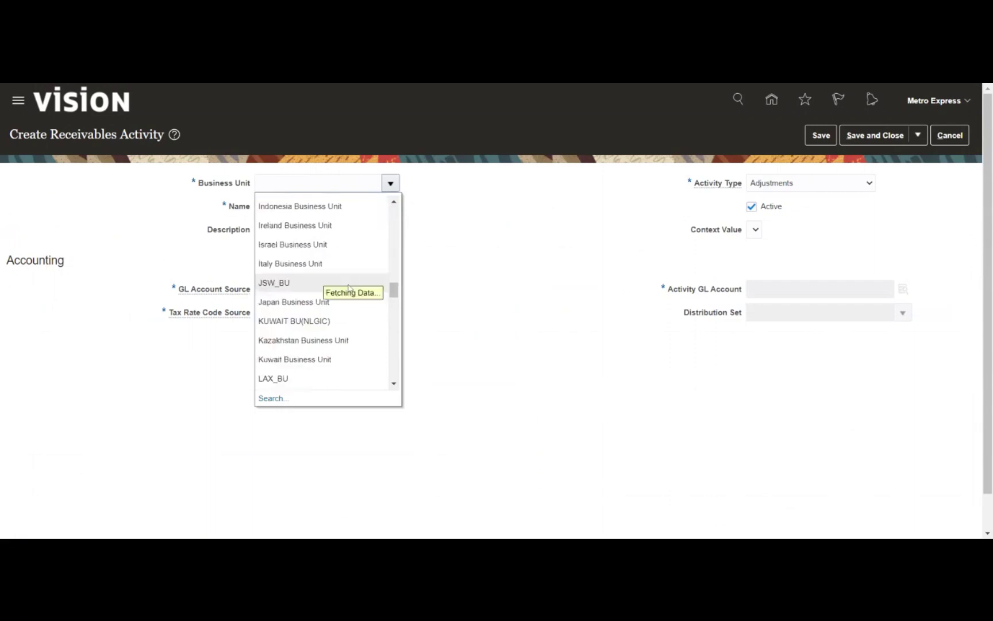
pyautogui.scroll(-5, 349, 288)
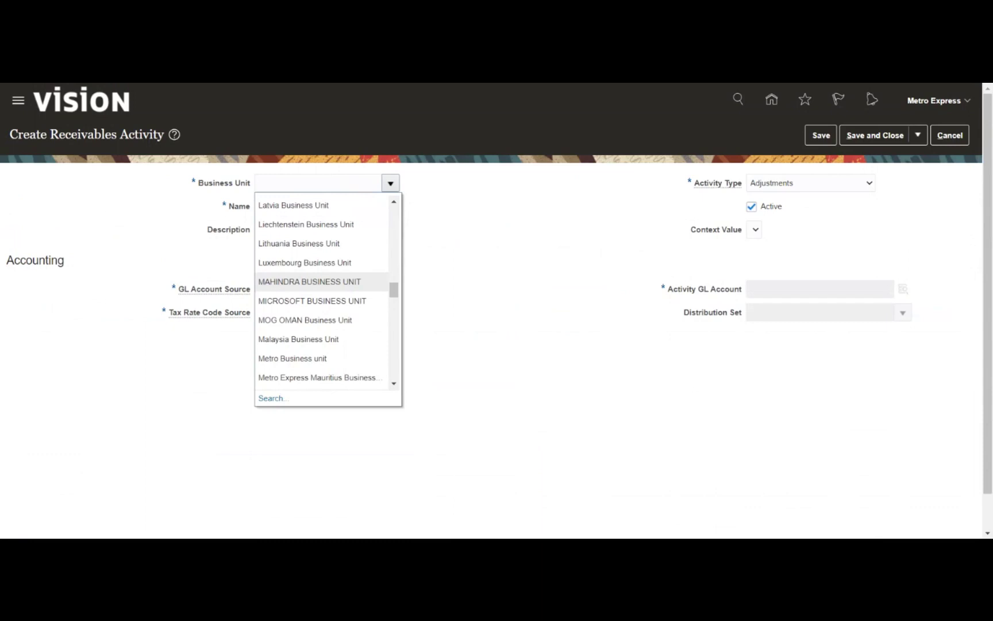
pyautogui.click(324, 358)
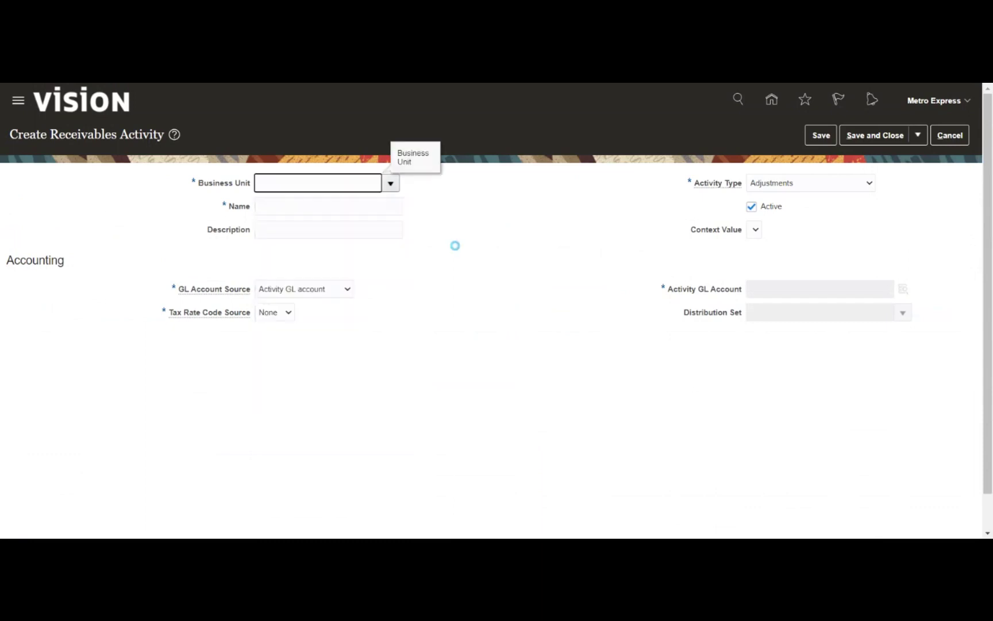
# Name it MRDS_Unearned with type Unearned discount, leaving the description empty, and bring up its GL account segments
pyautogui.click(328, 206)
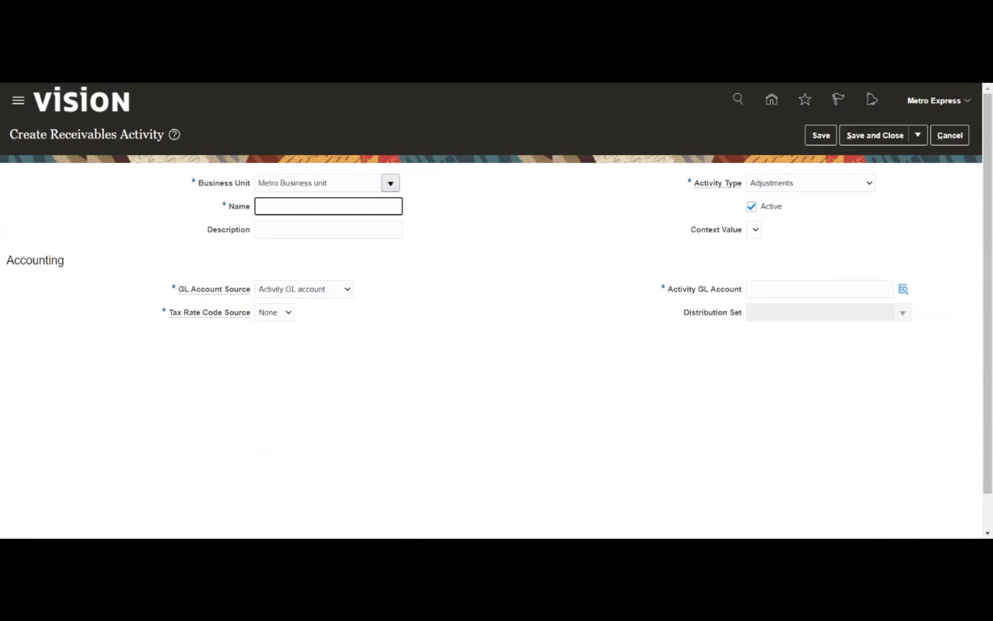
pyautogui.write('MRDS_Unearned')
pyautogui.click(339, 226)
pyautogui.click(514, 200)
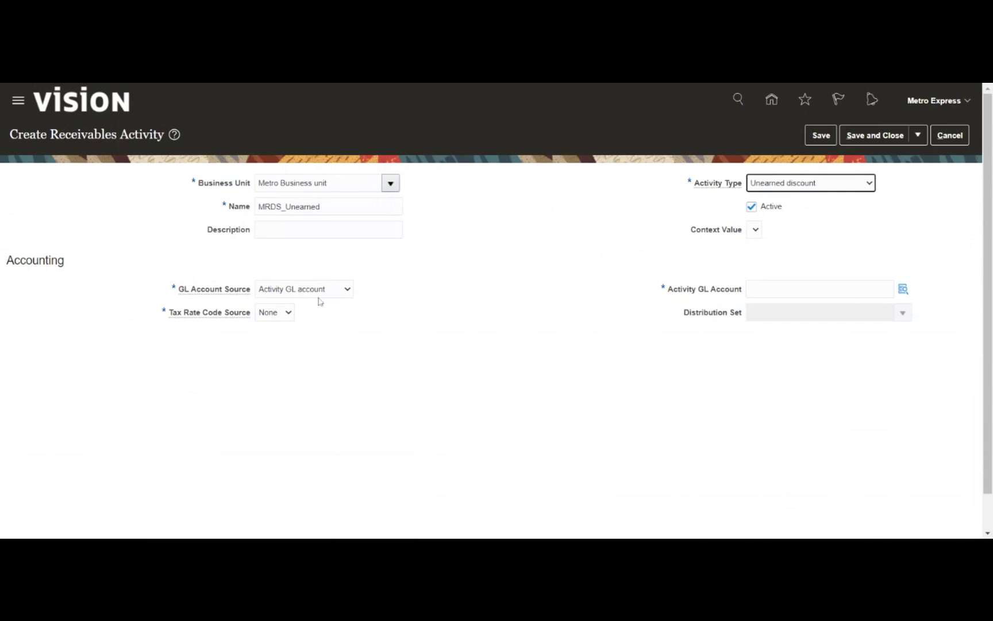
pyautogui.click(901, 293)
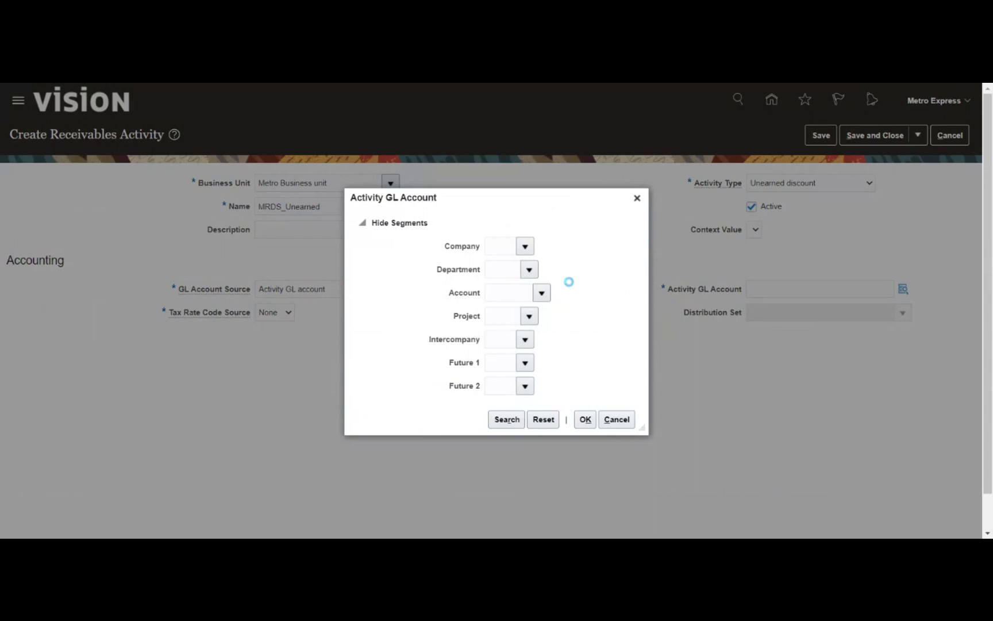
# Set company 01, department 001, and account 24500 Unearned Revenue found via a %unearn% search
pyautogui.click(525, 247)
pyautogui.click(562, 269)
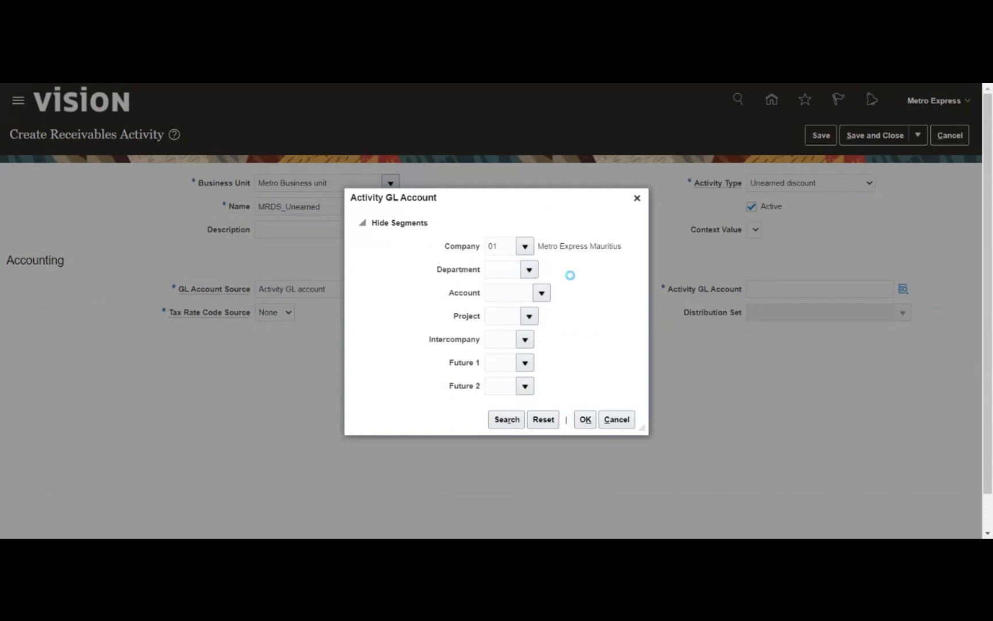
pyautogui.click(529, 270)
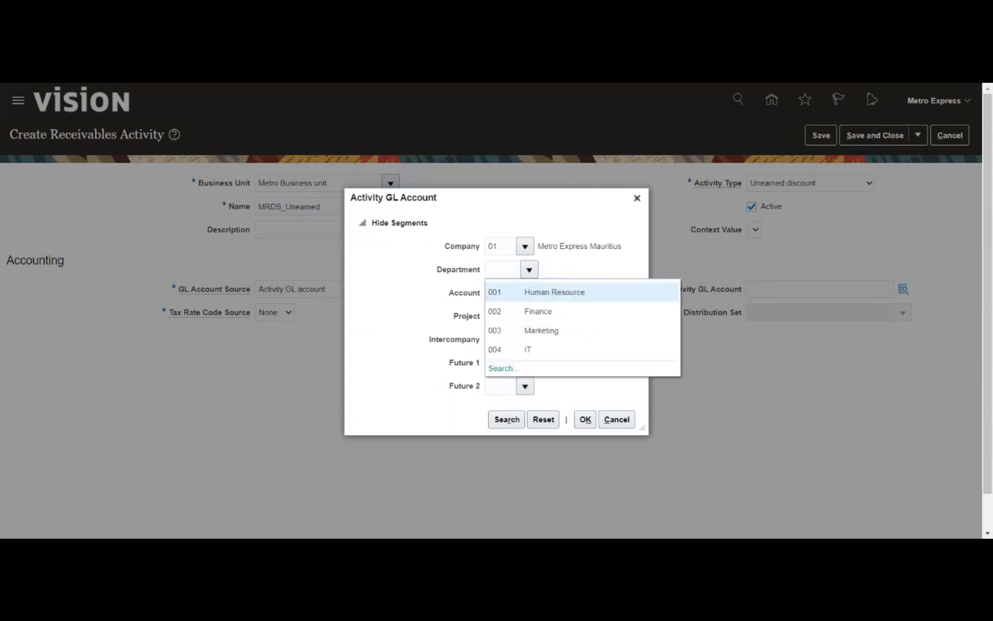
pyautogui.click(576, 295)
pyautogui.click(542, 294)
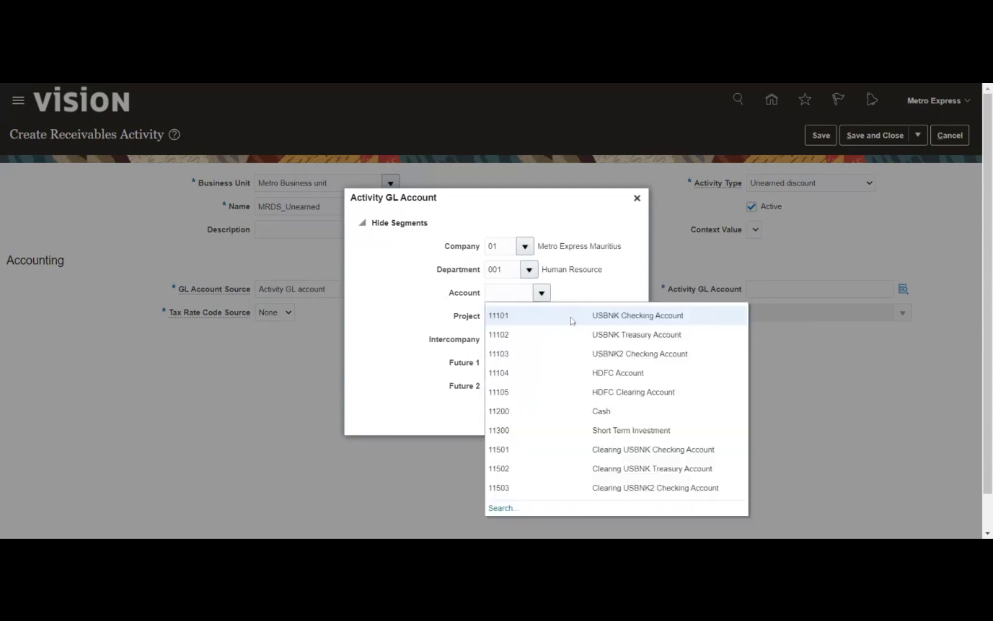
pyautogui.click(497, 508)
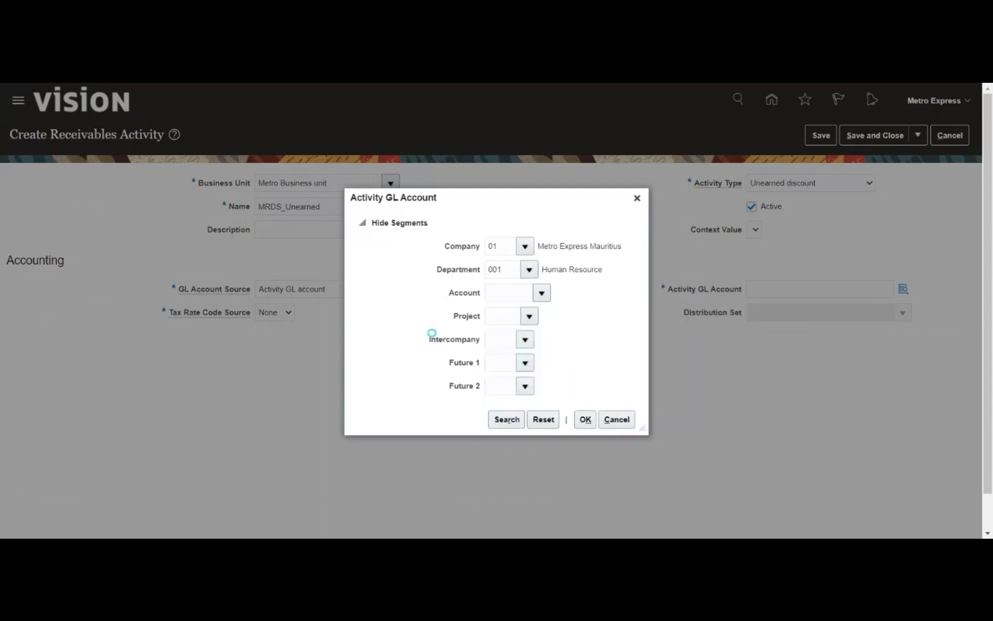
pyautogui.click(510, 310)
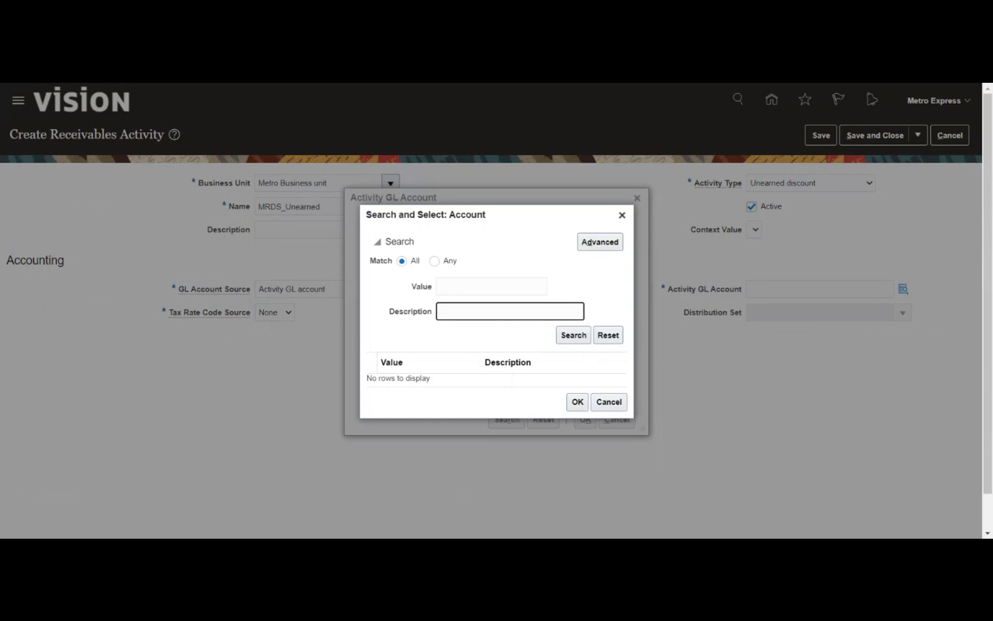
pyautogui.write('%unearn%')
pyautogui.click(566, 335)
pyautogui.click(517, 358)
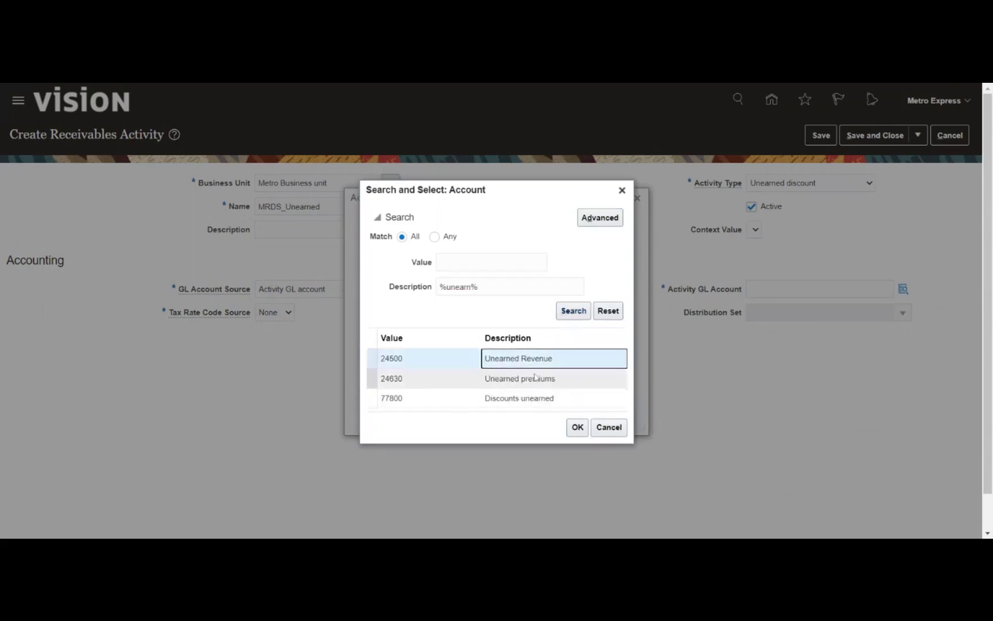
pyautogui.click(578, 428)
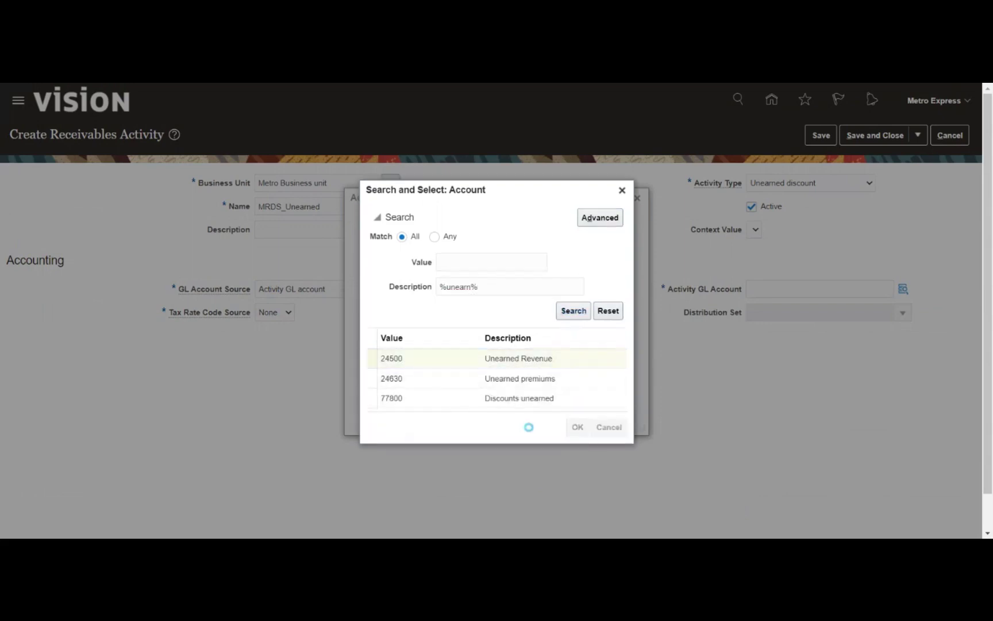
# Set project 01, intercompany 01 and future segments 00, then apply the combination
pyautogui.click(529, 316)
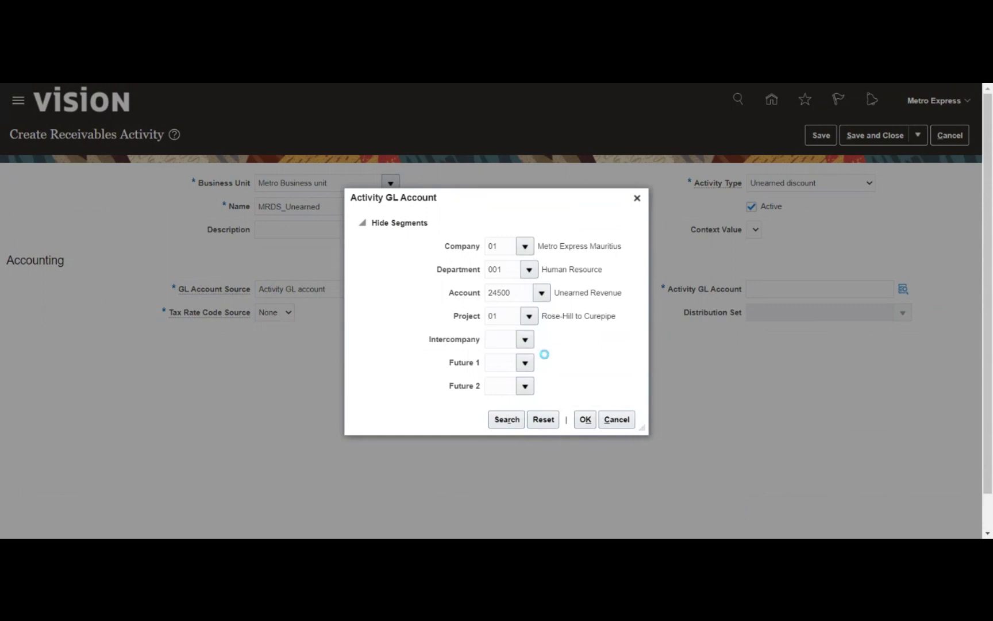
pyautogui.click(546, 361)
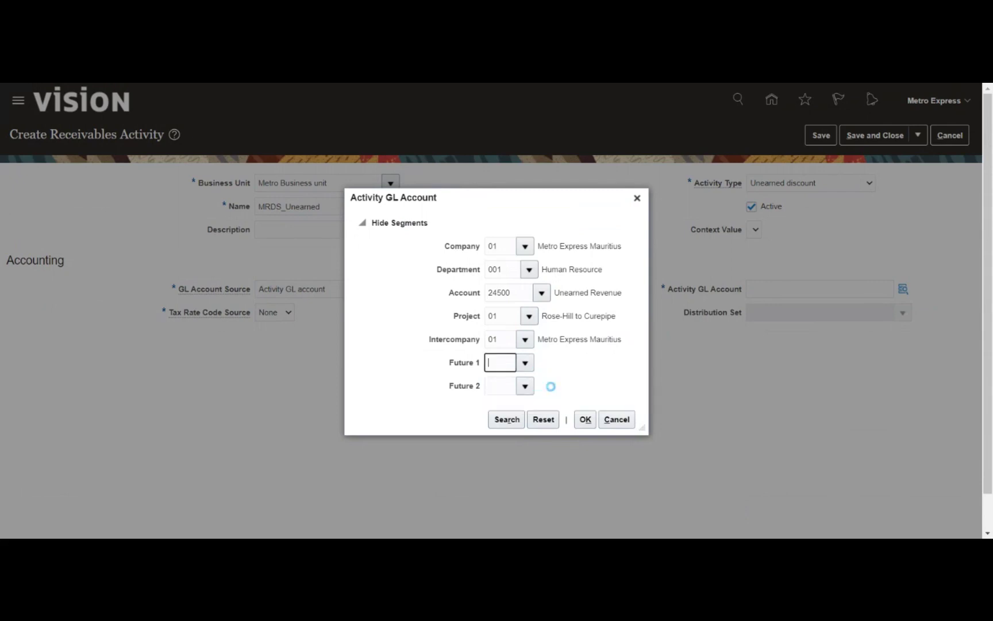
pyautogui.click(526, 389)
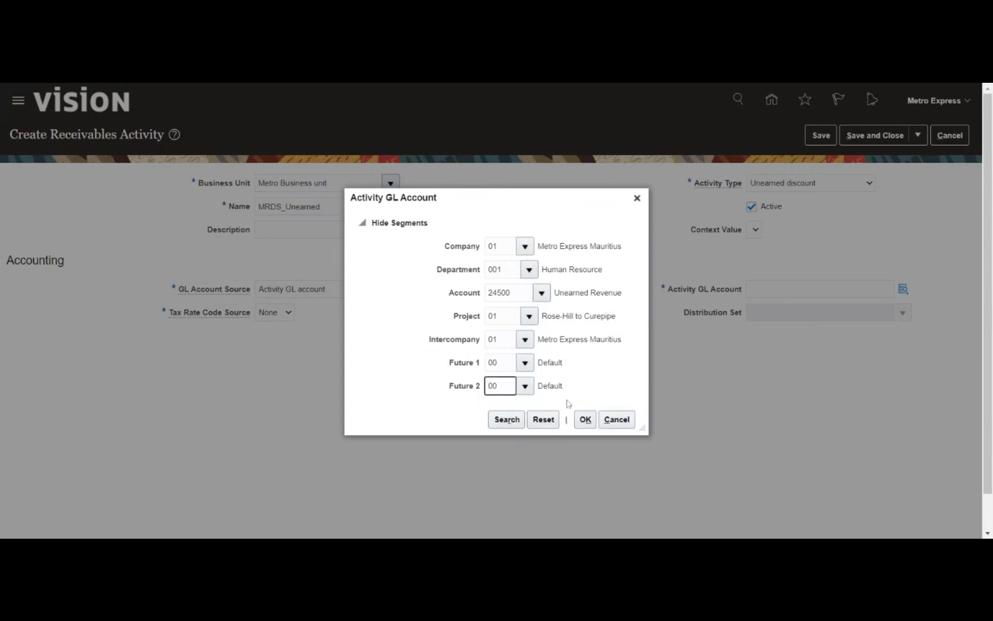
pyautogui.click(580, 416)
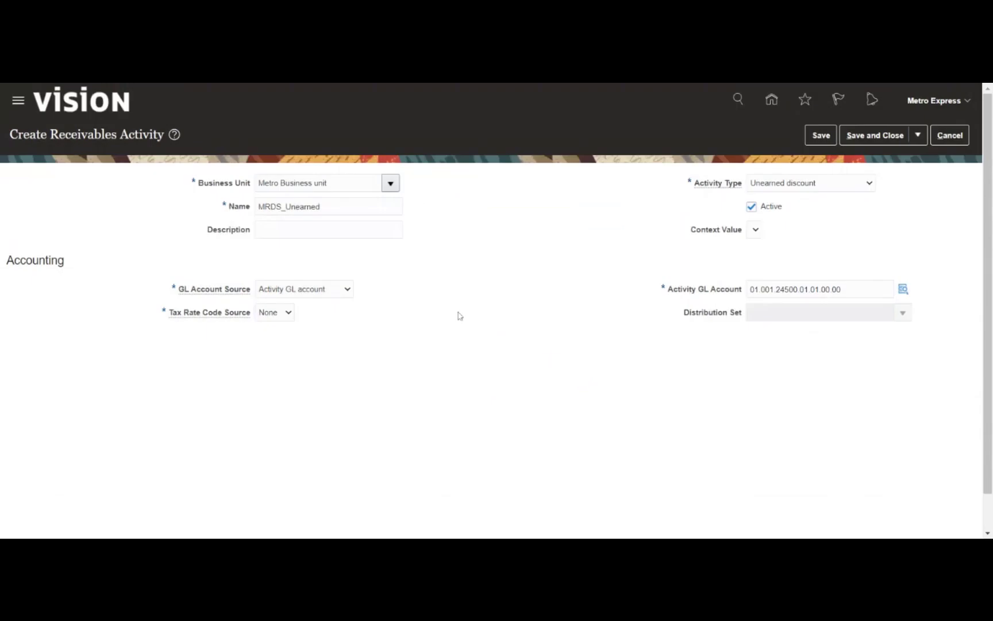
# Verify the GL account 01.001.24500.01.01.00.00 and save MRDS_Unearned
pyautogui.doubleClick(804, 289)
pyautogui.hotkey('ctrl', 'c')
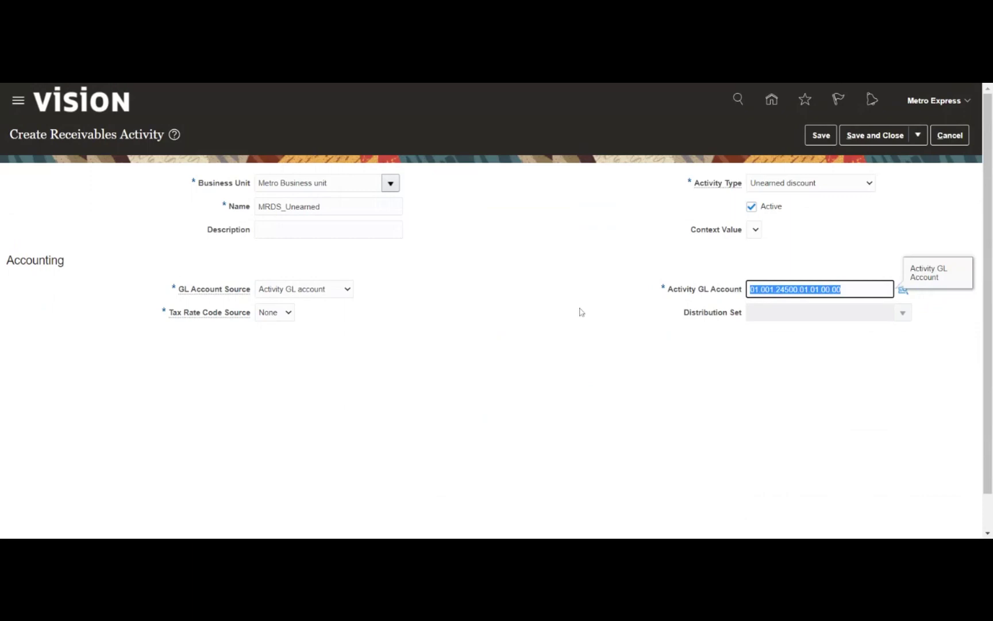
pyautogui.click(576, 282)
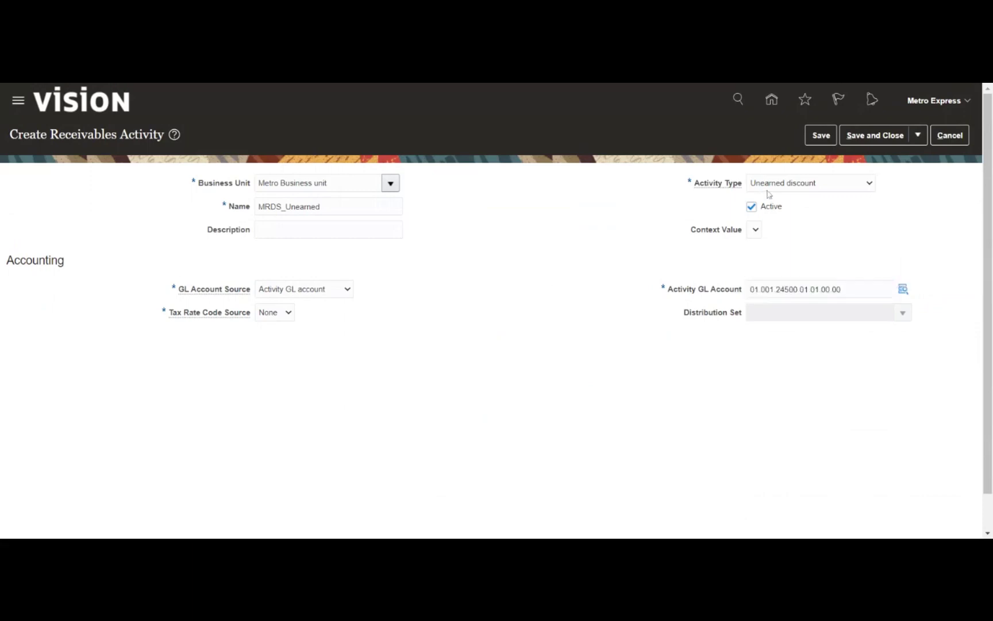
pyautogui.click(821, 137)
# Start another activity named MRDS_Earned for Metro Business unit, leaving the description blank
pyautogui.click(868, 136)
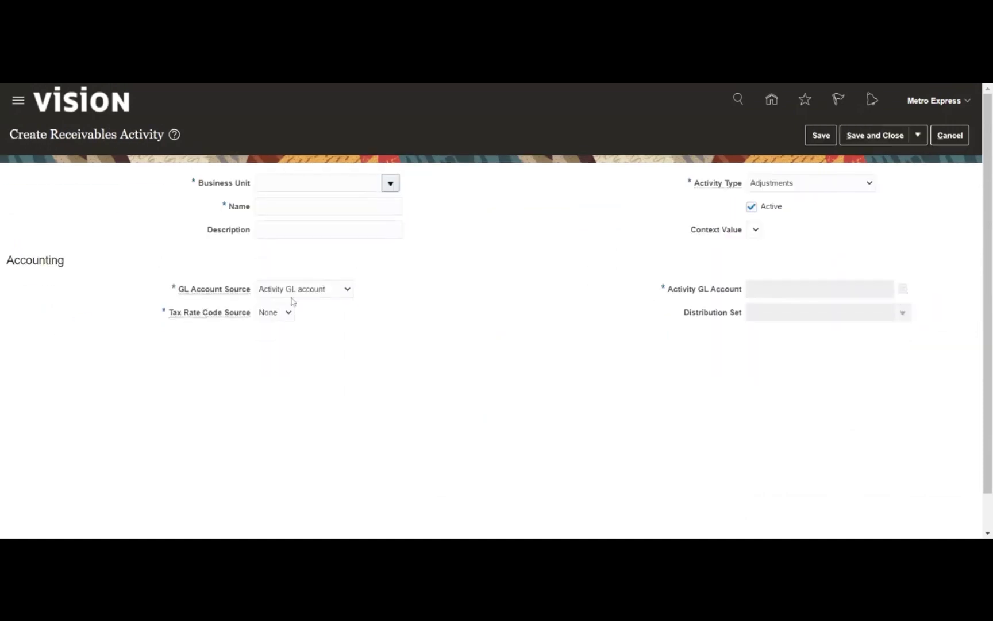
pyautogui.click(391, 183)
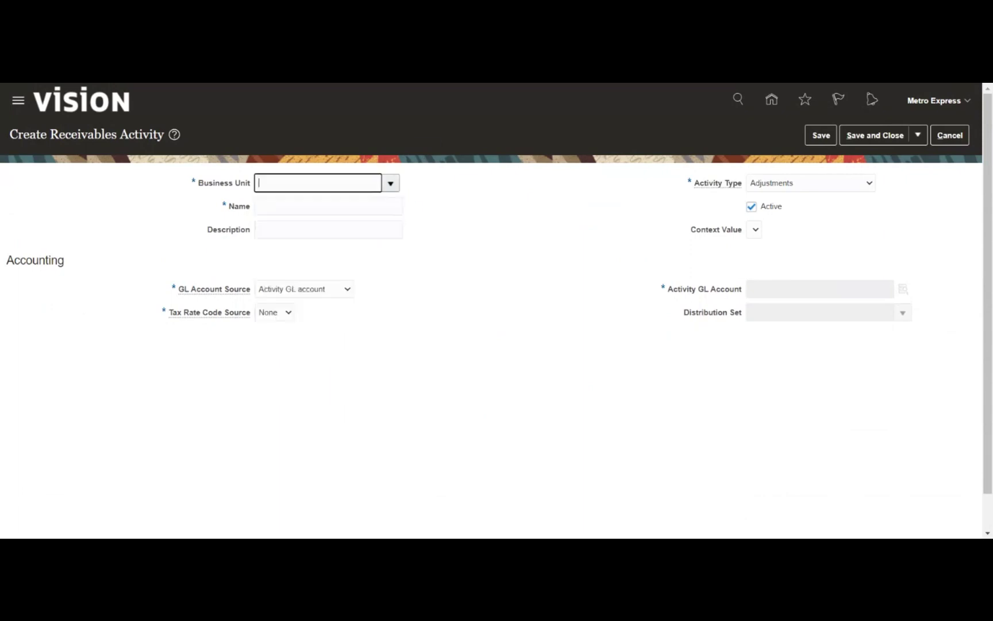
pyautogui.press('Tab')
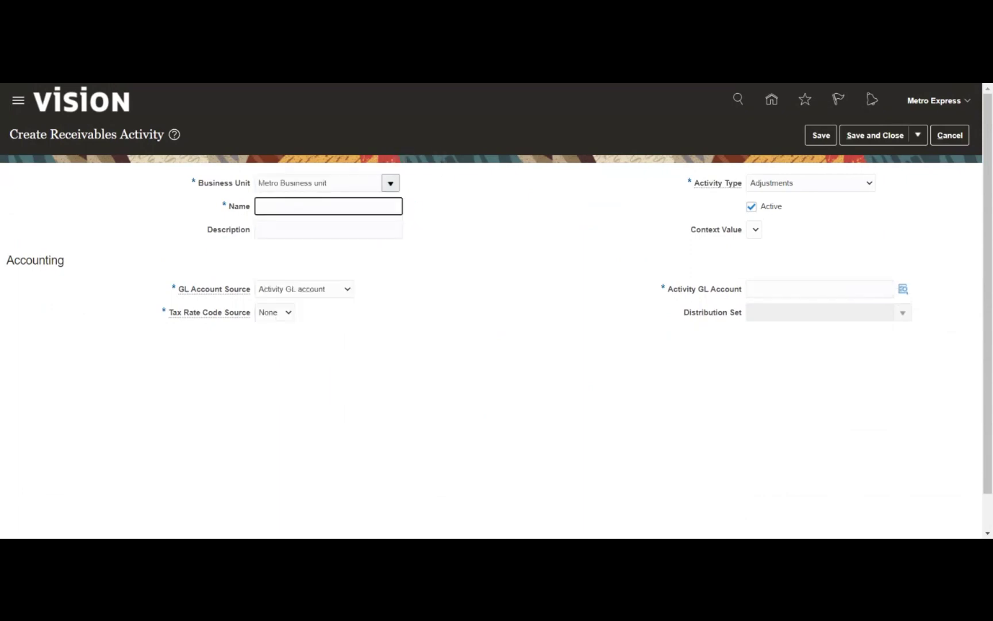
pyautogui.write('MRDS_Earned')
pyautogui.press('Tab')
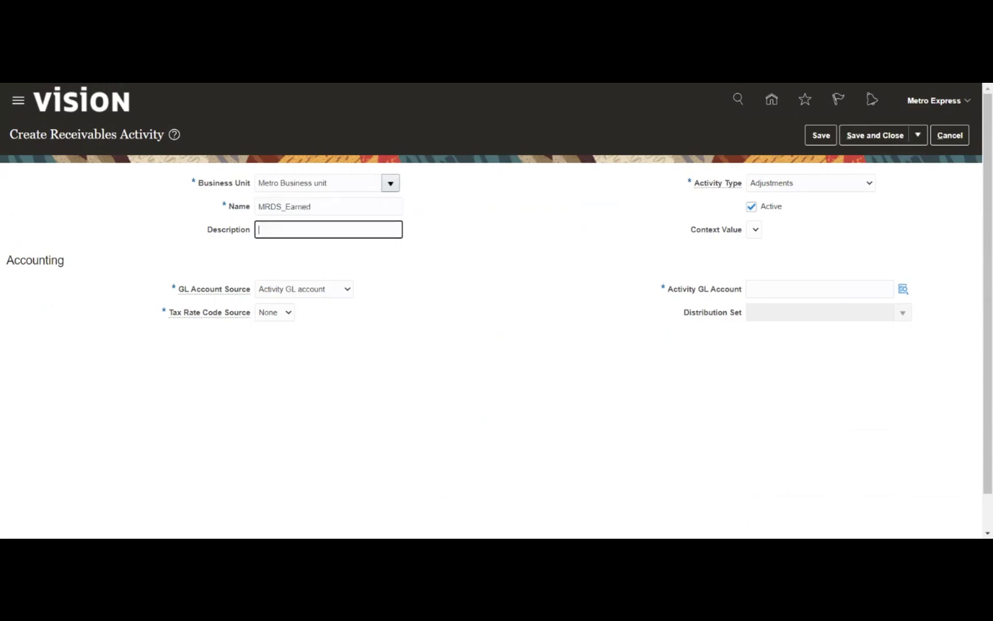
pyautogui.click(809, 184)
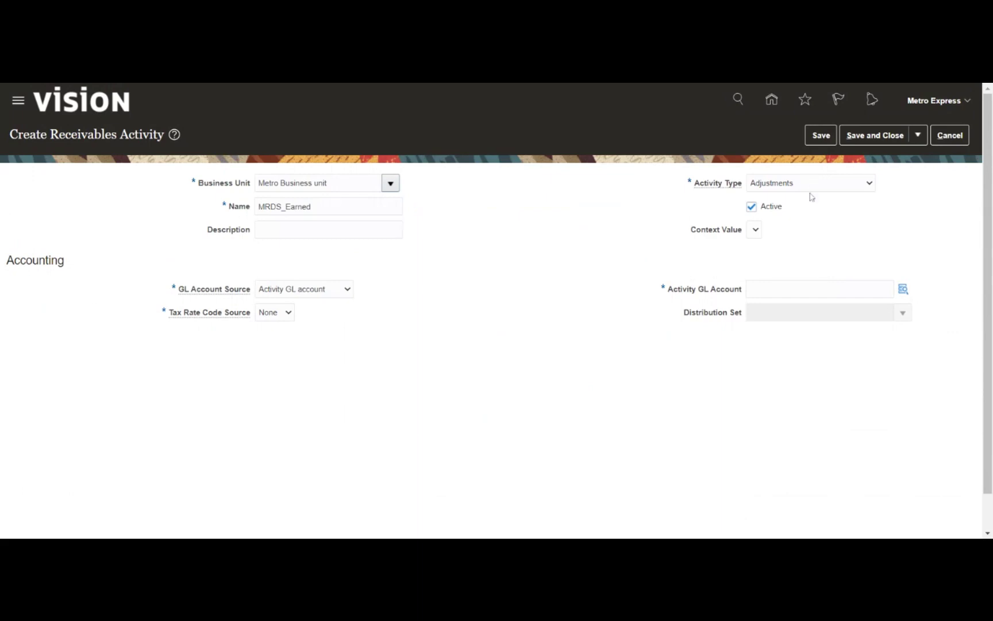
# Make it an Earned discount and paste GL account 01.001.24500.01.01.00.00
pyautogui.click(810, 197)
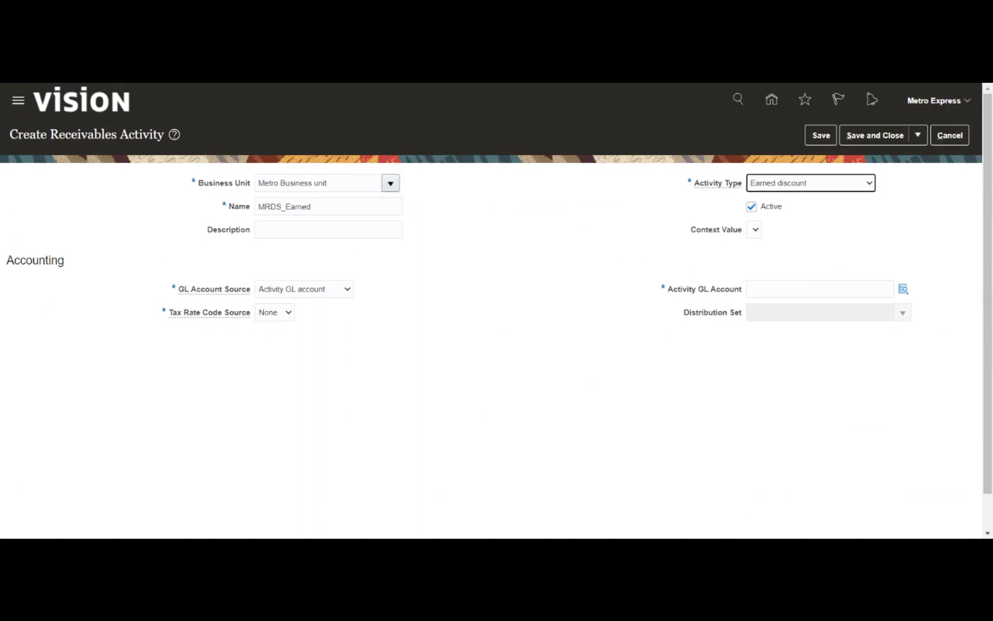
pyautogui.click(818, 289)
pyautogui.hotkey('ctrl', 'v')
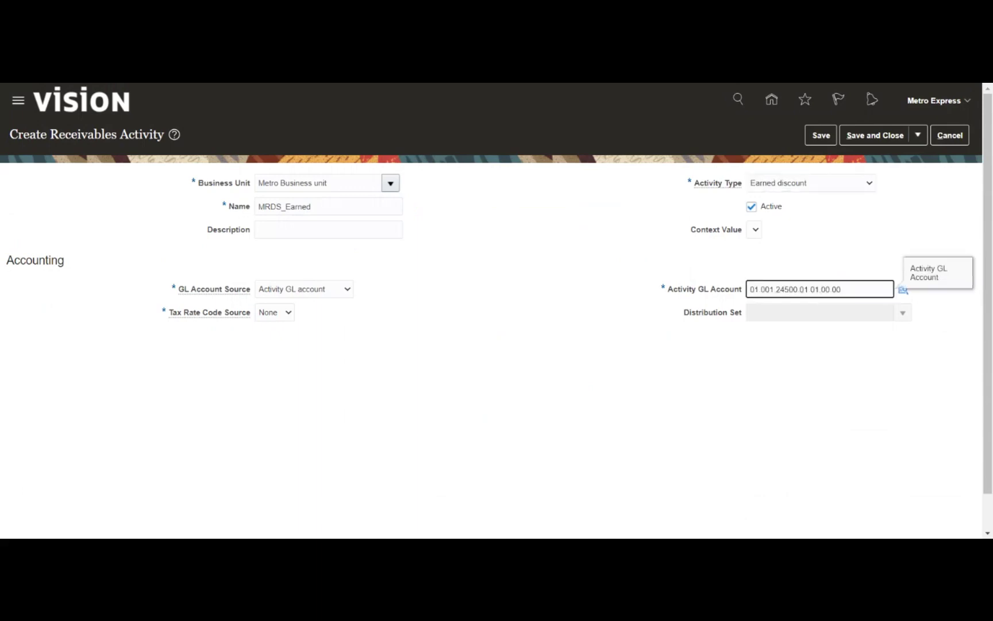
pyautogui.press('Tab')
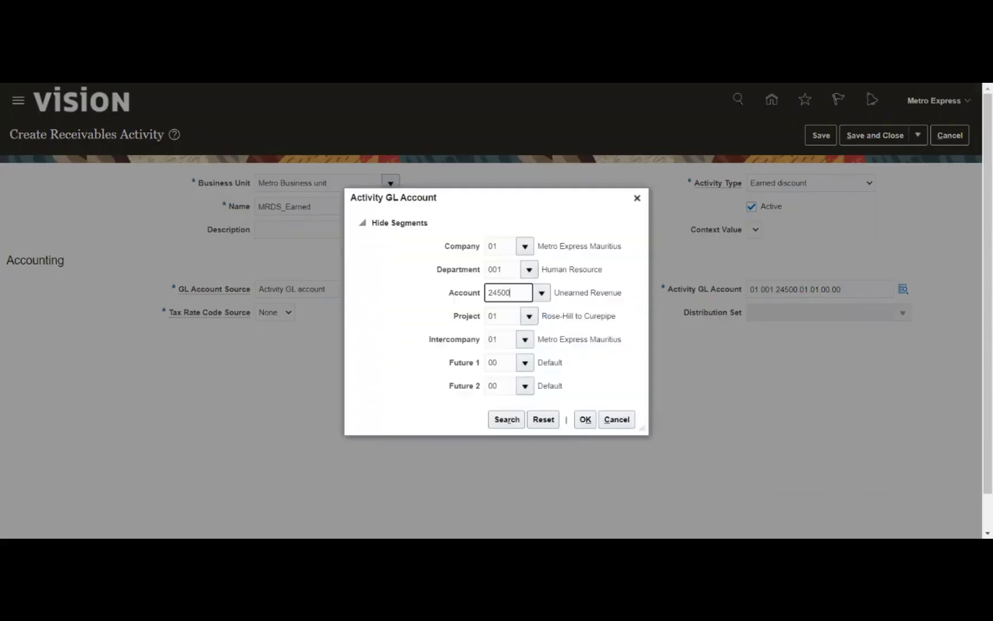
# Replace the account with 77700 Discounts earned via a %earn% search, giving 01.001.77700.01.01.00.00, and save
pyautogui.press('BackSpace')
pyautogui.press('Tab')
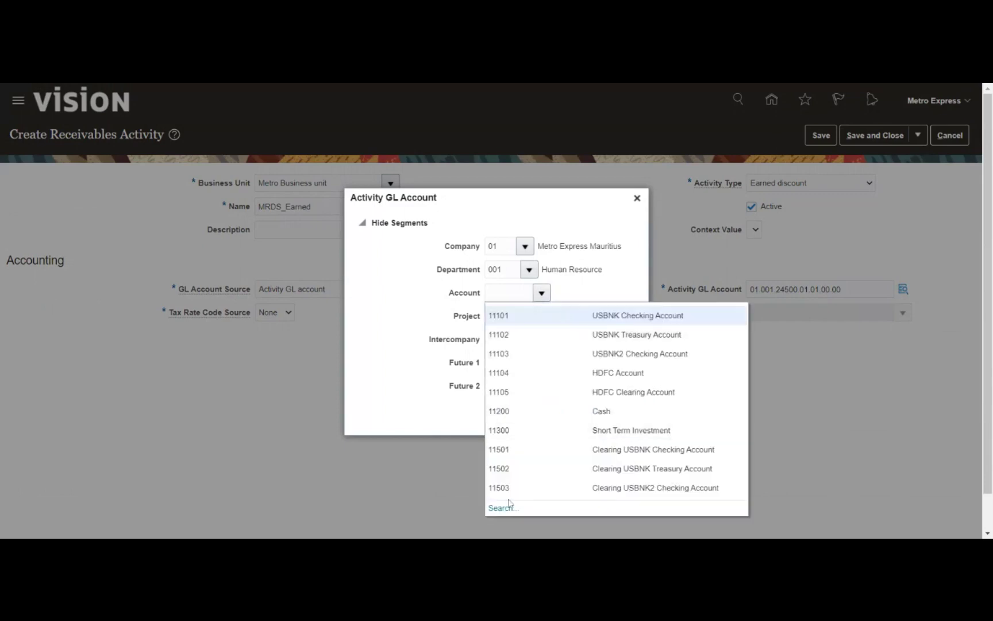
pyautogui.click(502, 510)
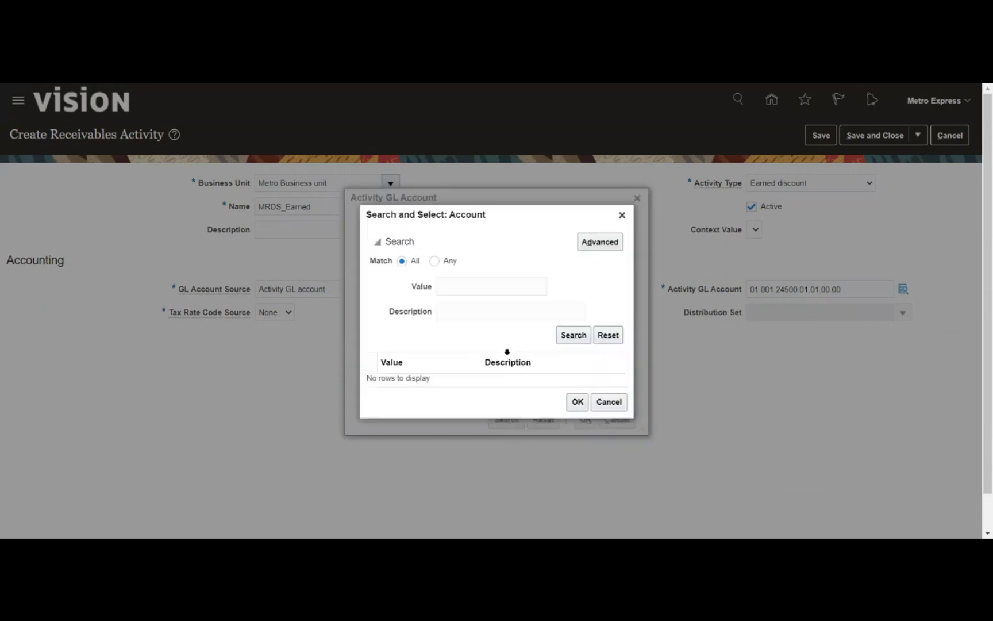
pyautogui.write('%earn%')
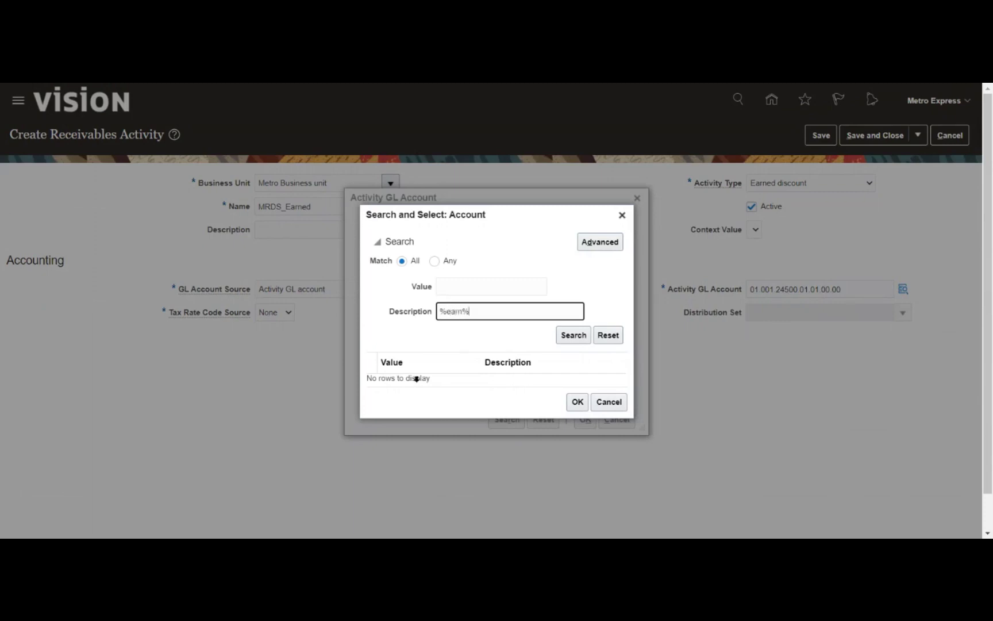
pyautogui.click(563, 336)
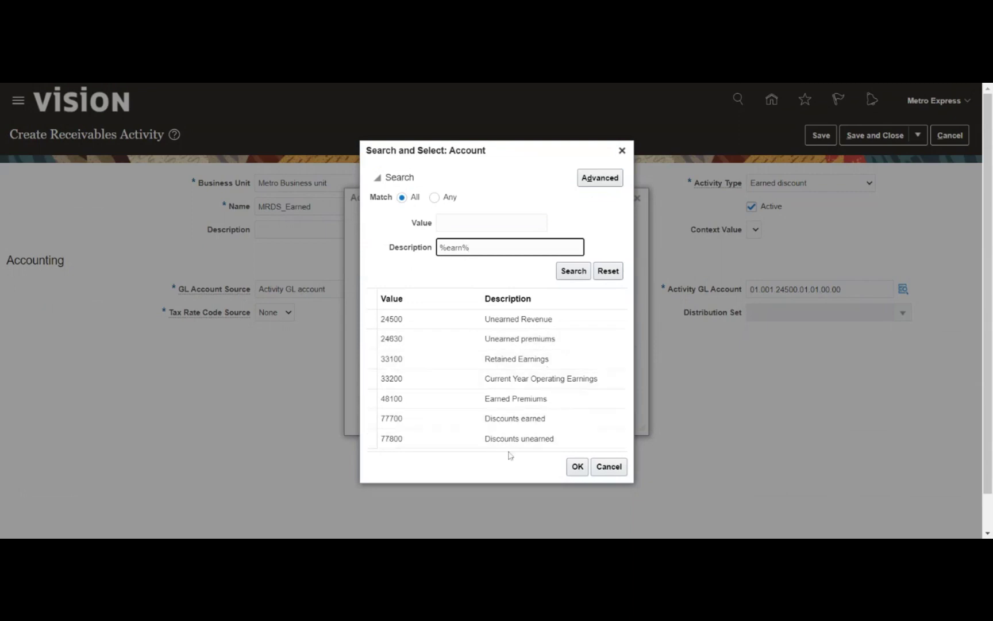
pyautogui.click(516, 418)
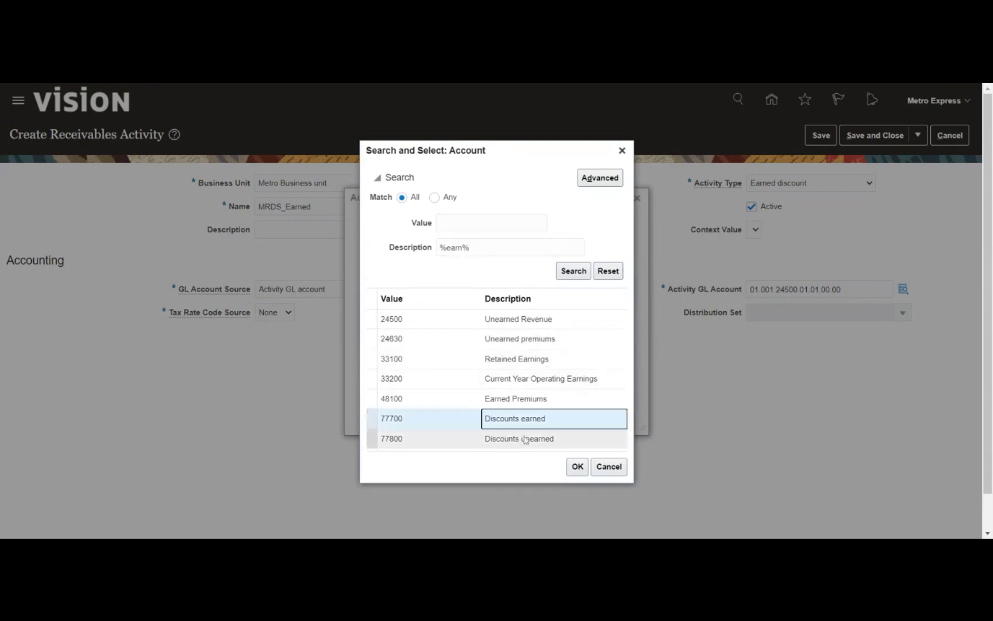
pyautogui.click(578, 466)
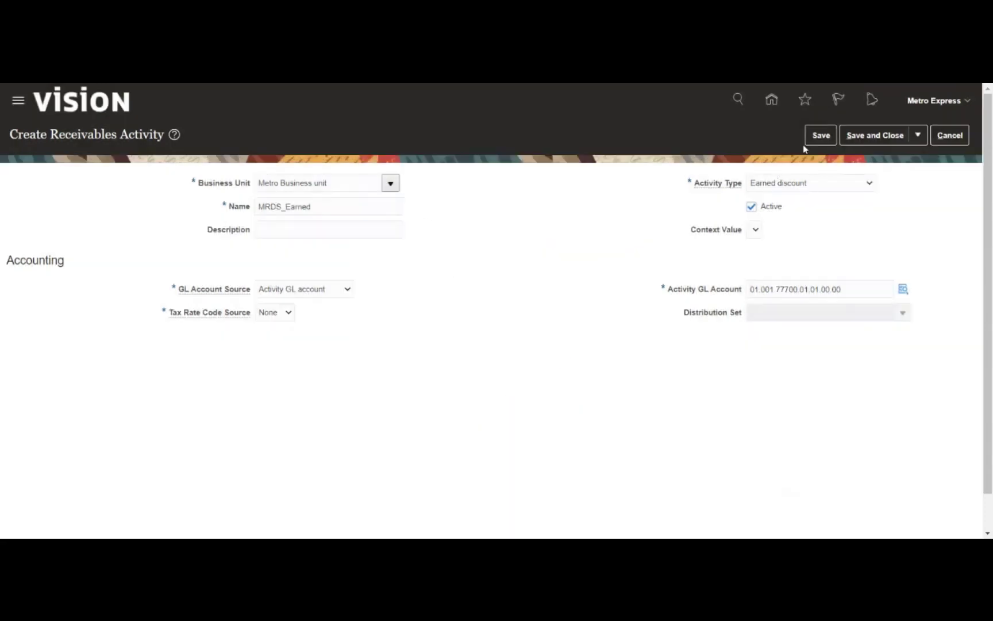
pyautogui.click(820, 138)
# Save and close MRDS_Earned, returning to the implementation project task list
pyautogui.click(875, 135)
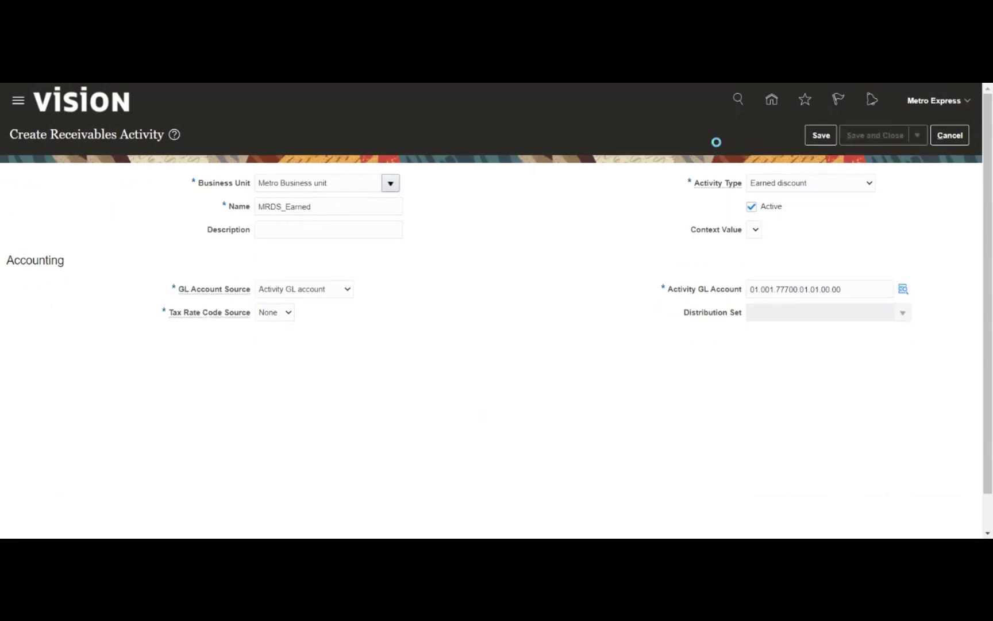
pyautogui.click(901, 136)
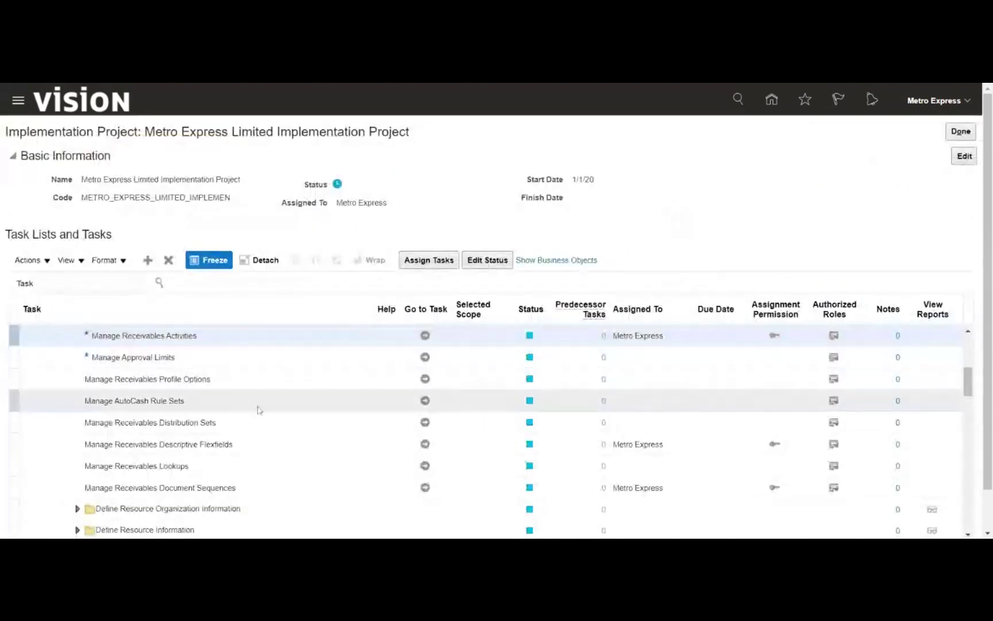
pyautogui.scroll(2, 257, 410)
pyautogui.scroll(-3, 257, 409)
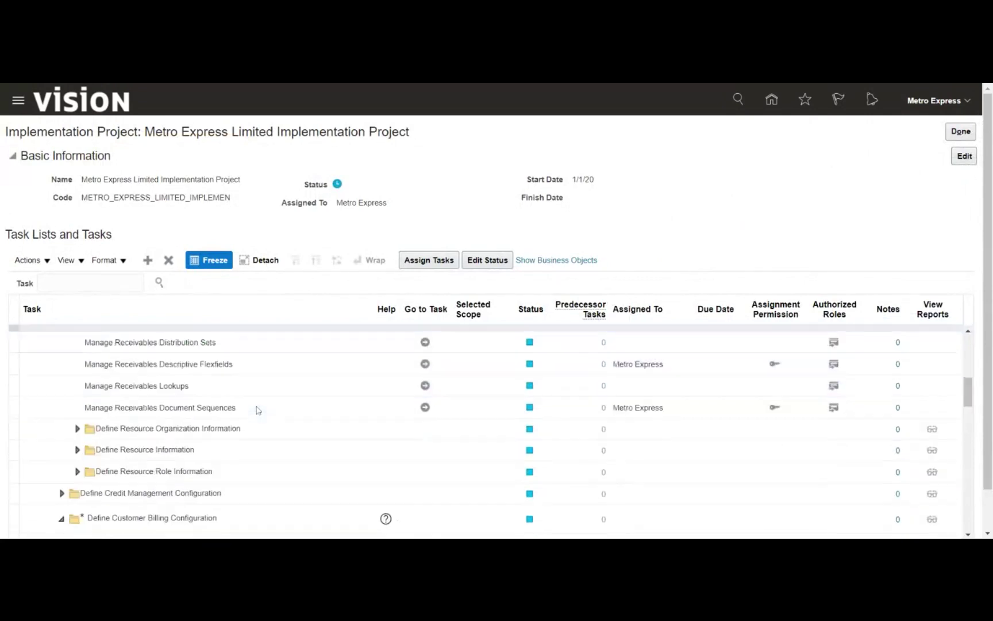
pyautogui.scroll(-3, 257, 410)
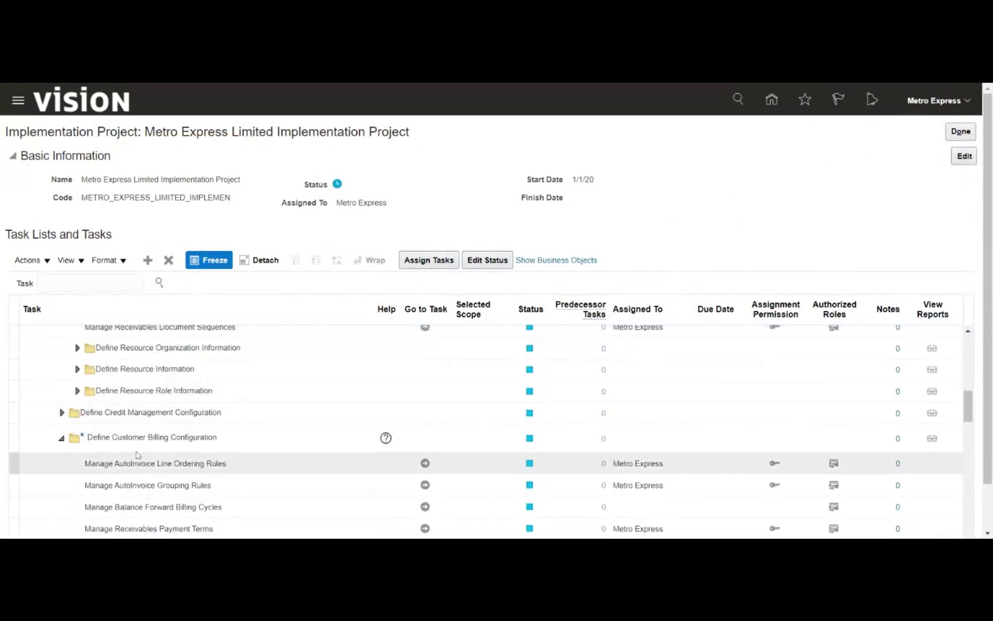
pyautogui.scroll(-5, 155, 406)
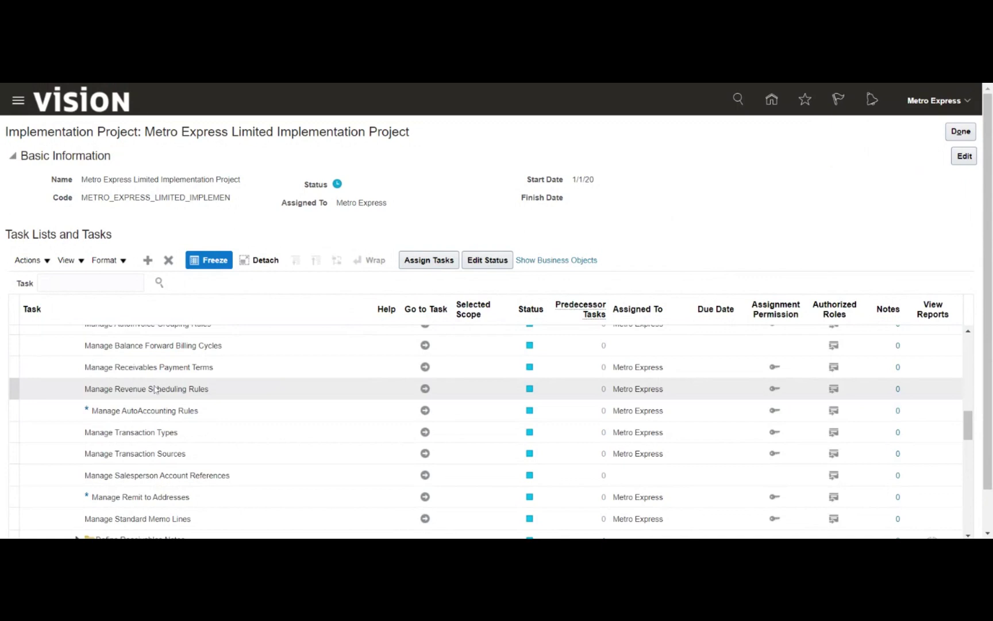
pyautogui.scroll(-5, 155, 390)
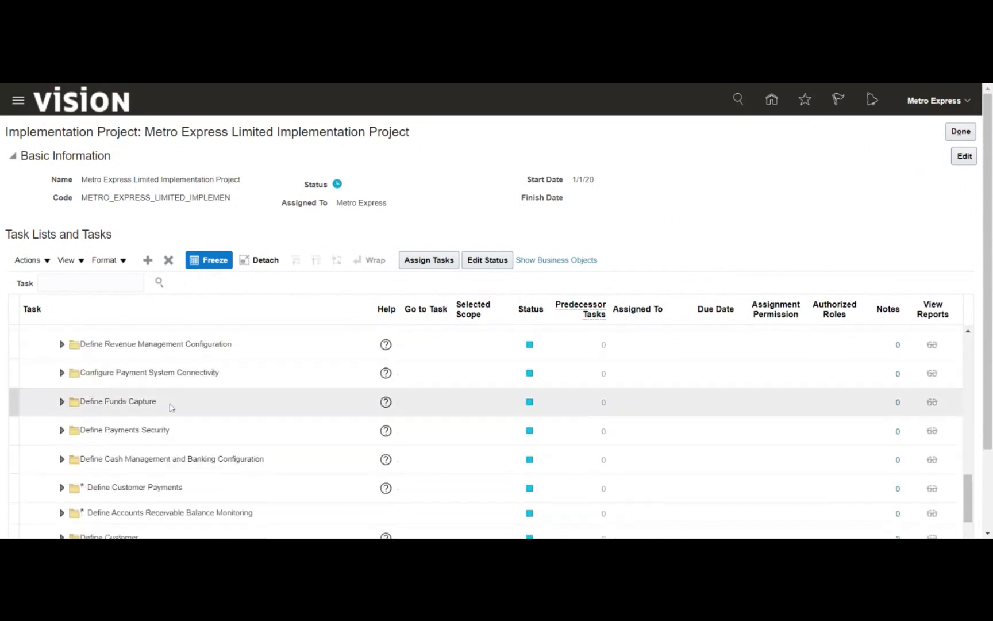
pyautogui.scroll(-2, 173, 402)
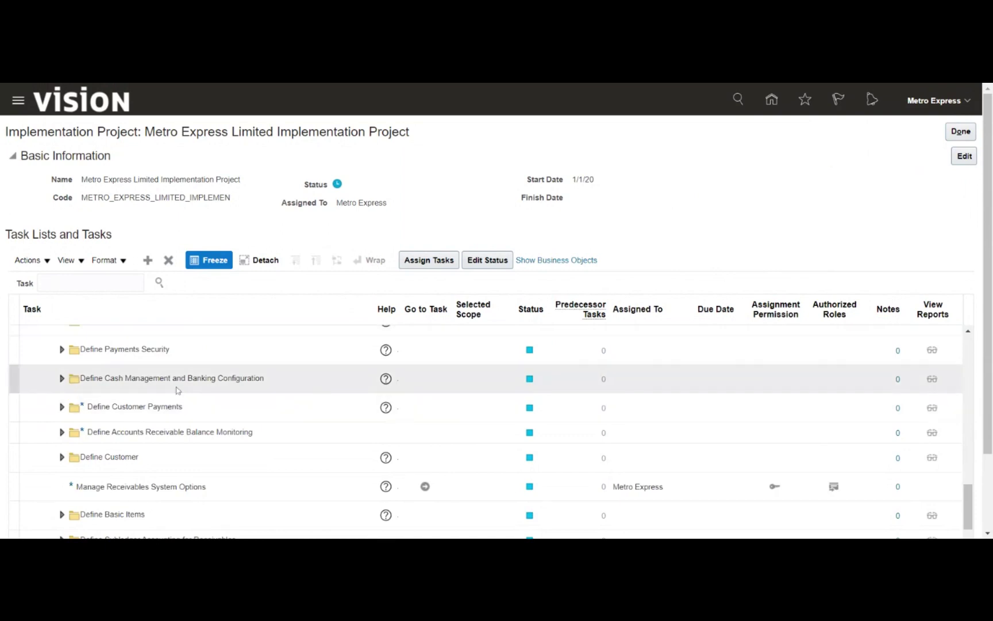
pyautogui.scroll(-2, 176, 390)
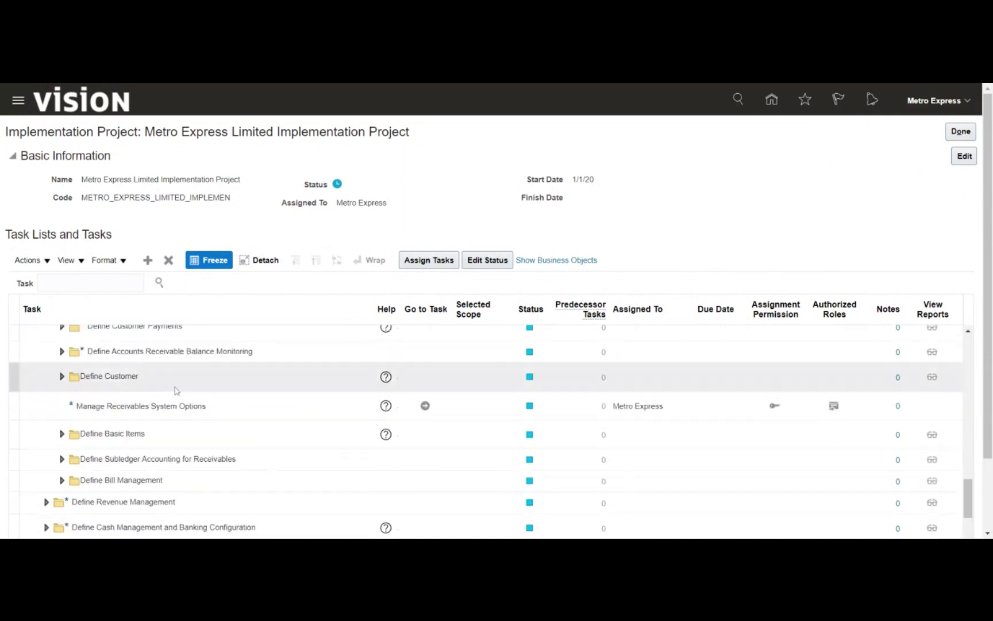
pyautogui.scroll(2, 176, 391)
# Filter the project's tasks with the search %recei%
pyautogui.click(90, 283)
pyautogui.write('%recei%')
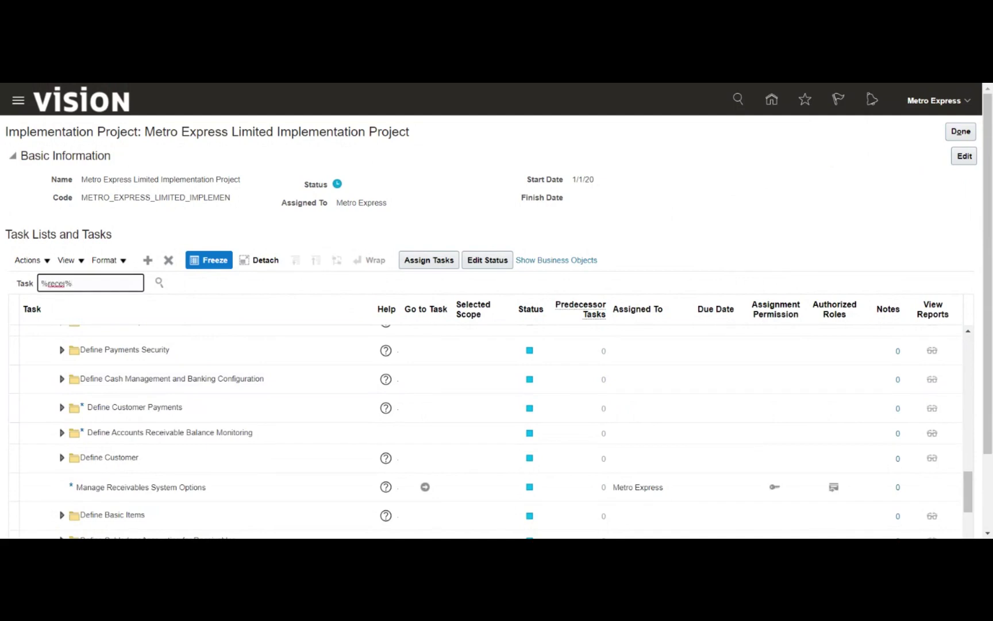
pyautogui.press('Return')
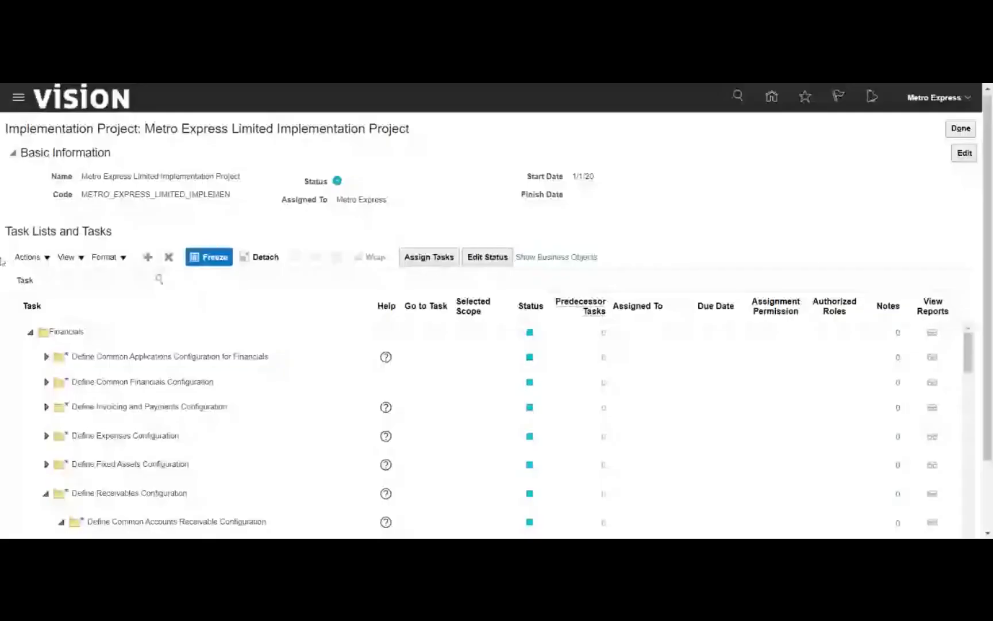
# Expand Define Customer Payments and go to the Manage Receipt Classes and Methods task
pyautogui.scroll(-2, 17, 307)
pyautogui.scroll(-6, 18, 307)
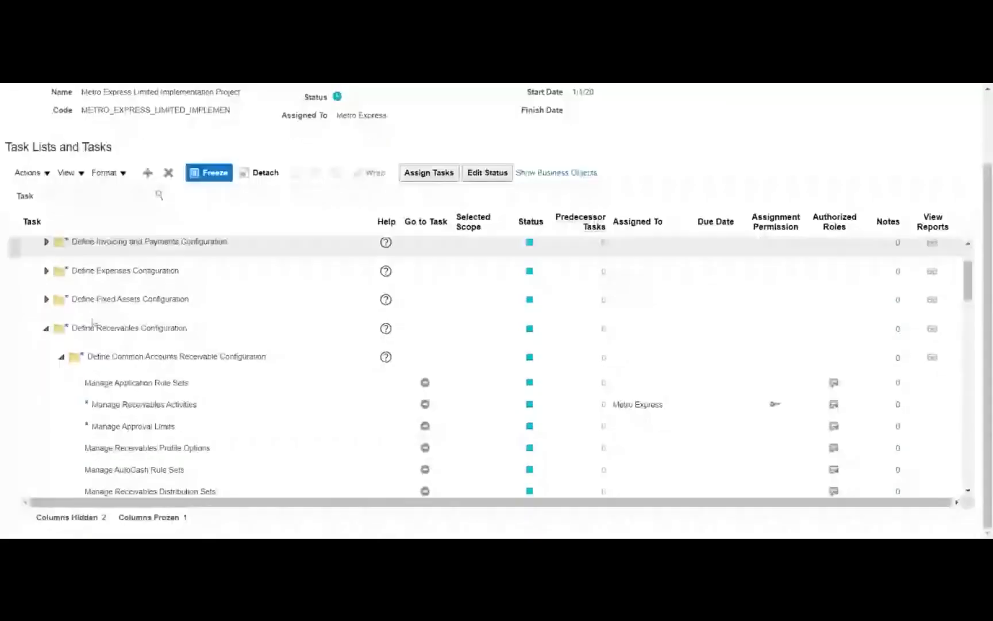
pyautogui.scroll(-6, 86, 318)
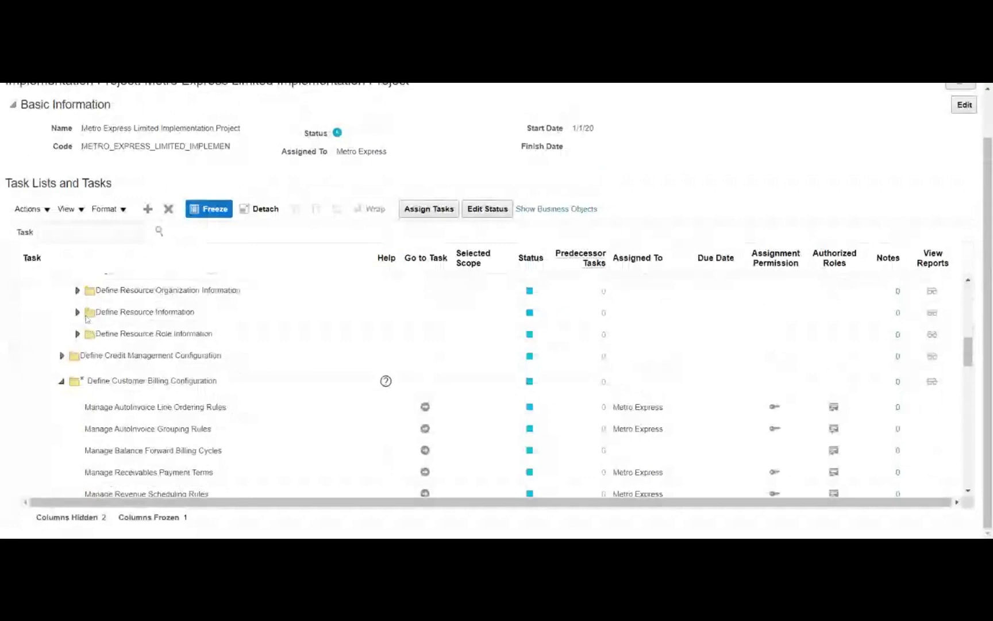
pyautogui.scroll(-4, 486, 385)
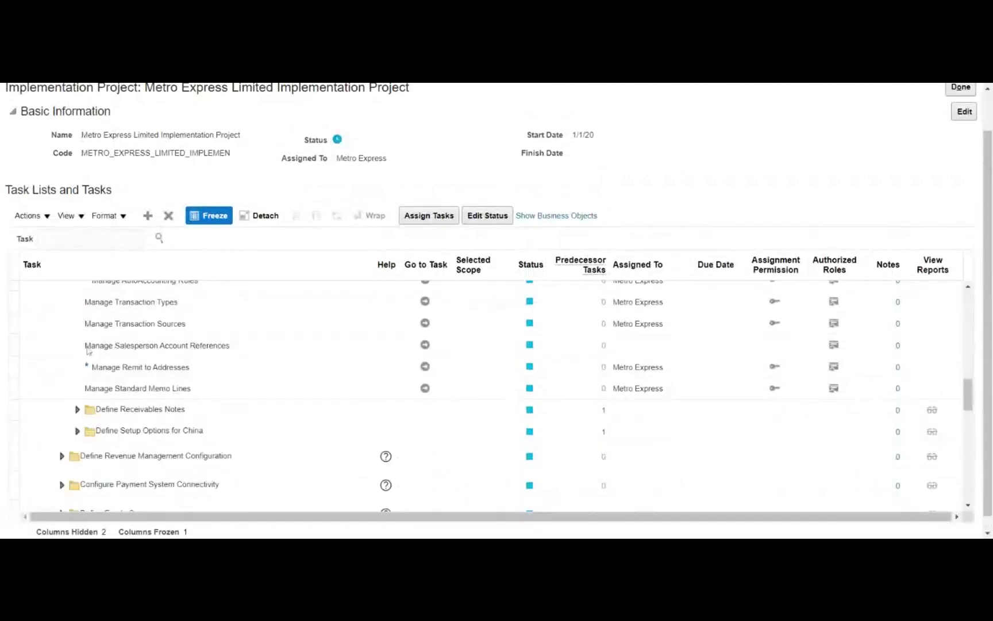
pyautogui.scroll(-2, 132, 346)
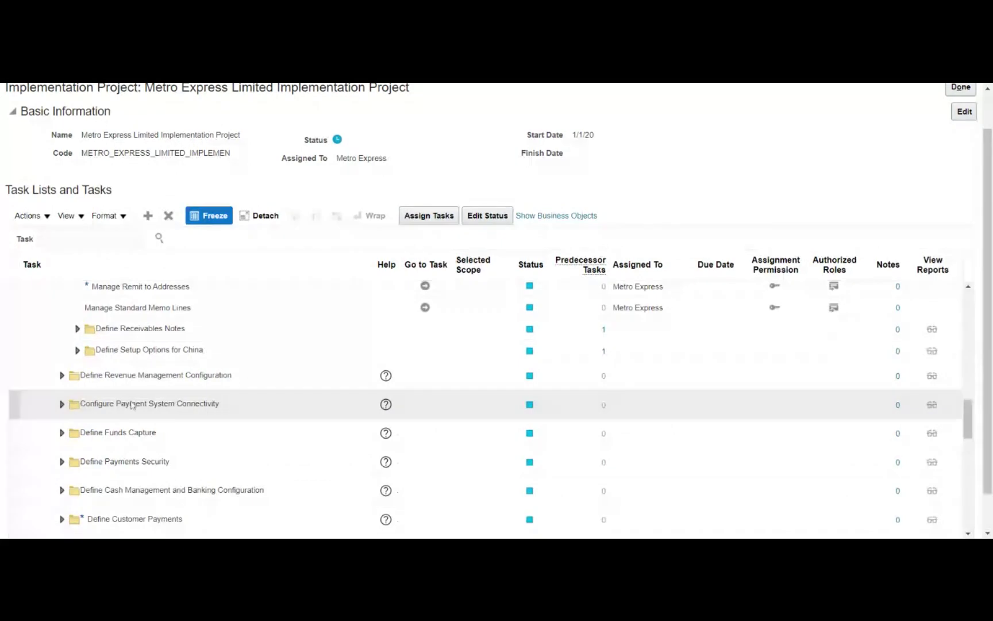
pyautogui.scroll(-2, 132, 404)
pyautogui.click(61, 438)
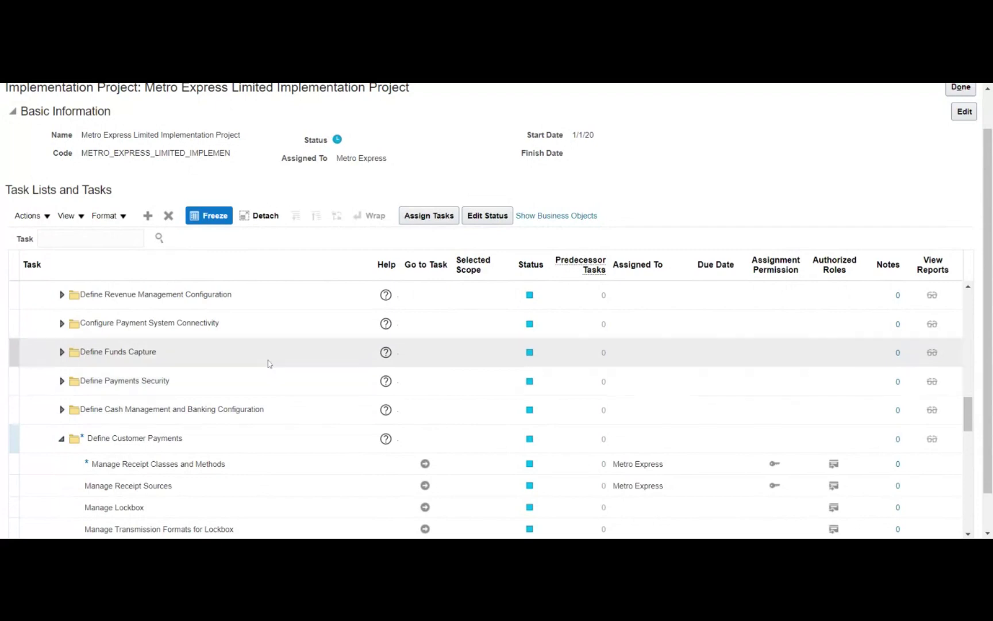
pyautogui.scroll(-2, 257, 368)
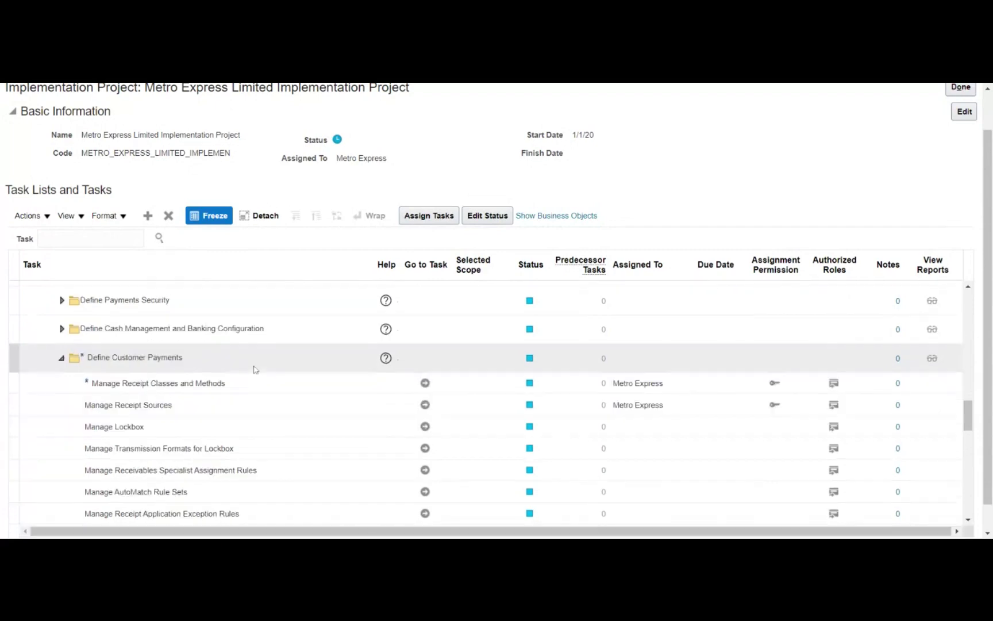
pyautogui.click(240, 383)
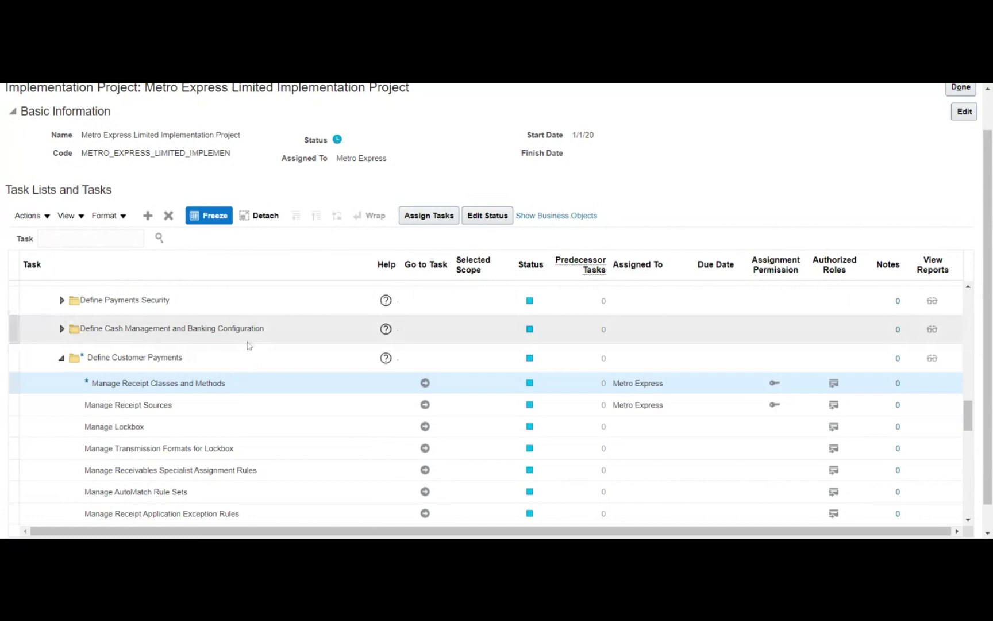
pyautogui.click(425, 382)
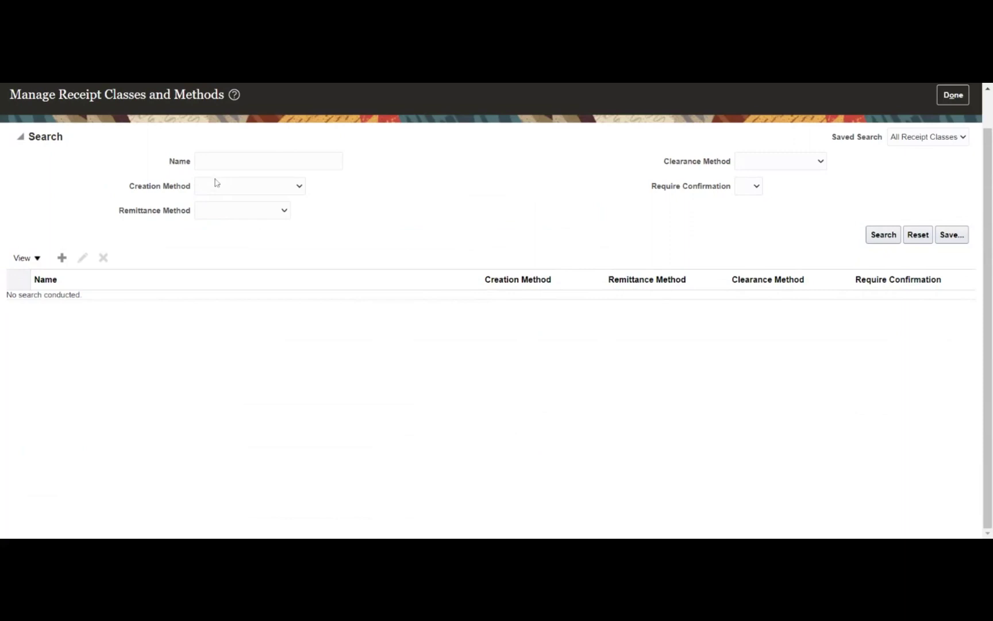
# Create a new receipt class named MRDS_Manual_Rec
pyautogui.click(63, 258)
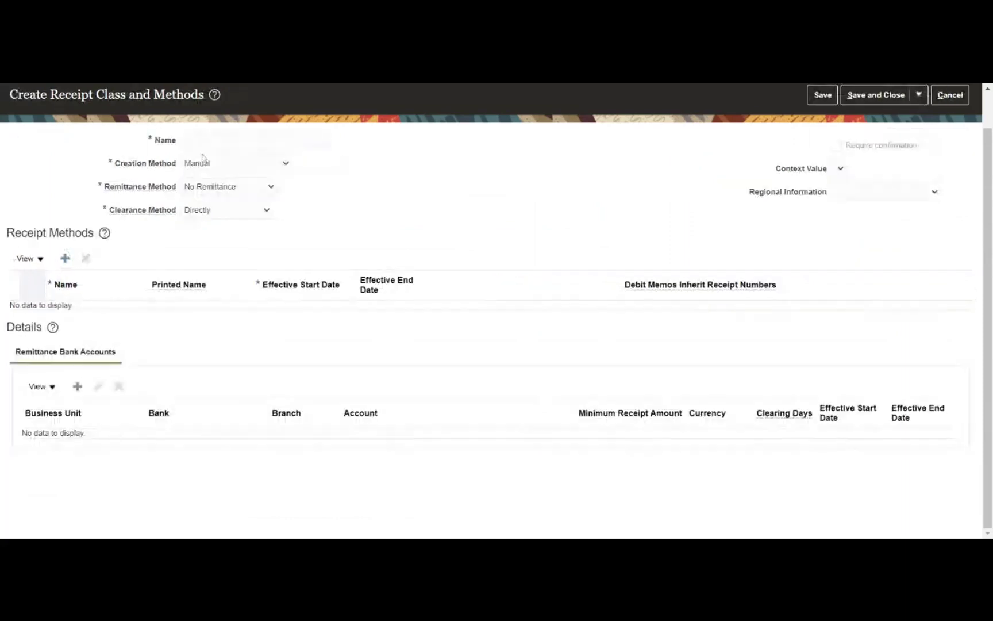
pyautogui.write('MRDS')
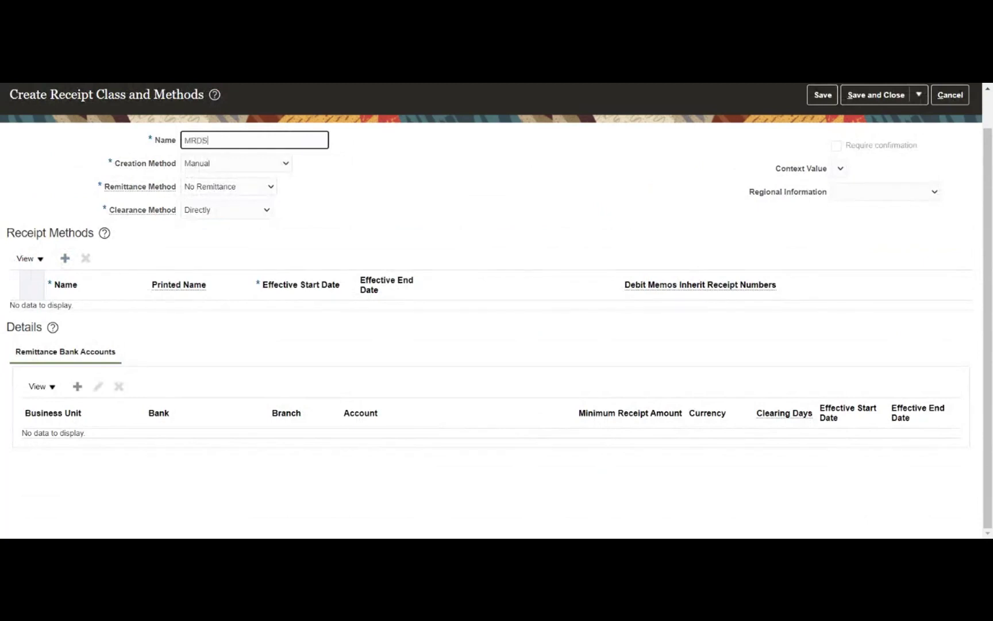
pyautogui.write('_Manual_Rec')
pyautogui.click(239, 167)
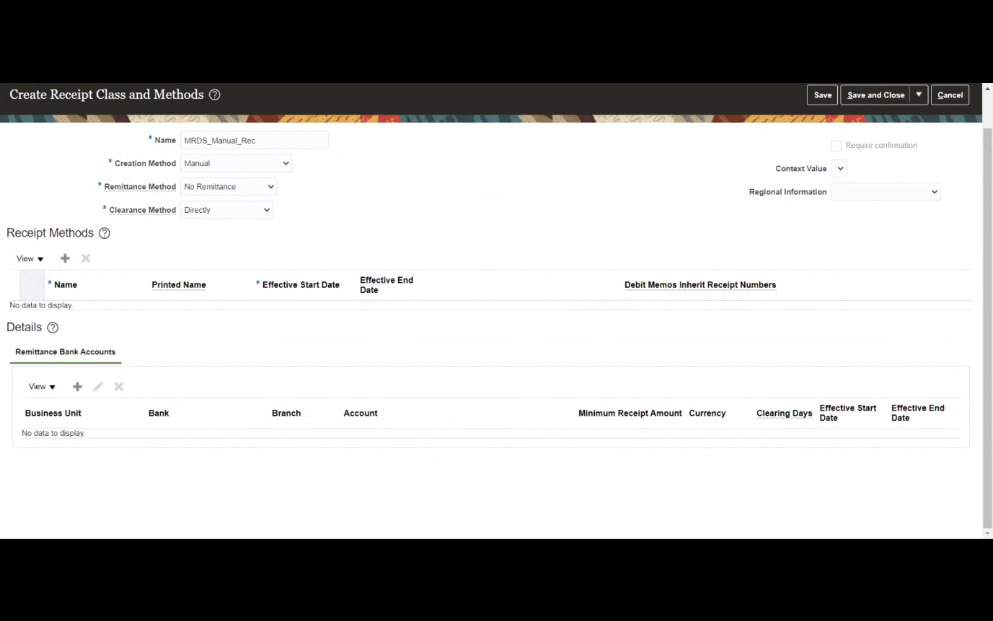
# Switch MRDS_Manual_Rec's creation method to Automatic, giving Standard remittance and By Matching clearance
pyautogui.click(258, 167)
pyautogui.click(245, 178)
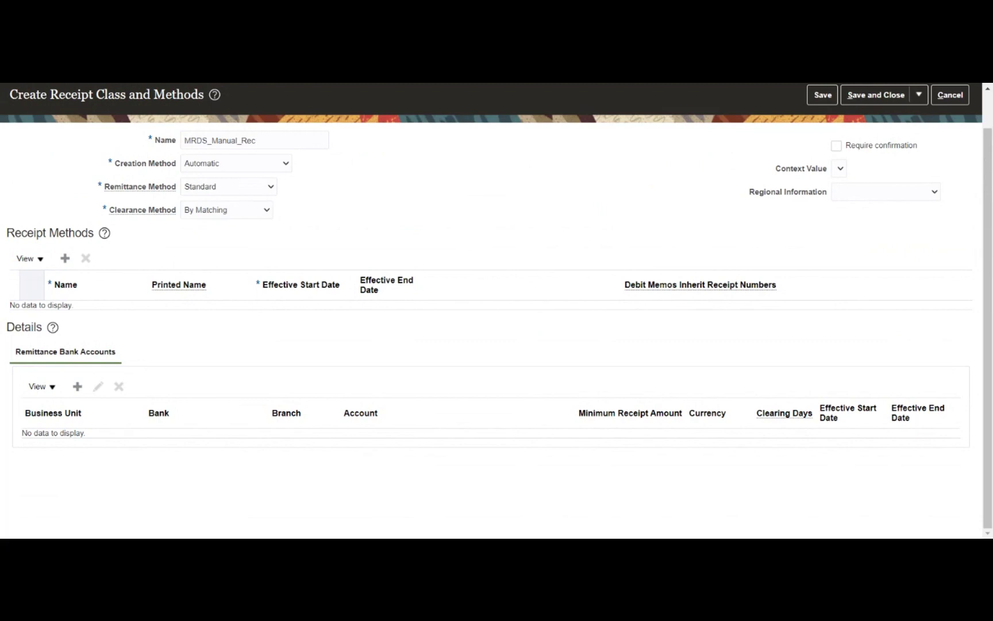
pyautogui.click(247, 170)
pyautogui.click(246, 209)
pyautogui.click(261, 166)
pyautogui.click(291, 201)
# Change the receipt class creation method from Automatic back to Manual
pyautogui.click(259, 168)
pyautogui.click(245, 208)
# Add a receipt method named MRDS_Receipt, with MRDS_Receipt as its printed name
pyautogui.click(65, 259)
pyautogui.click(67, 311)
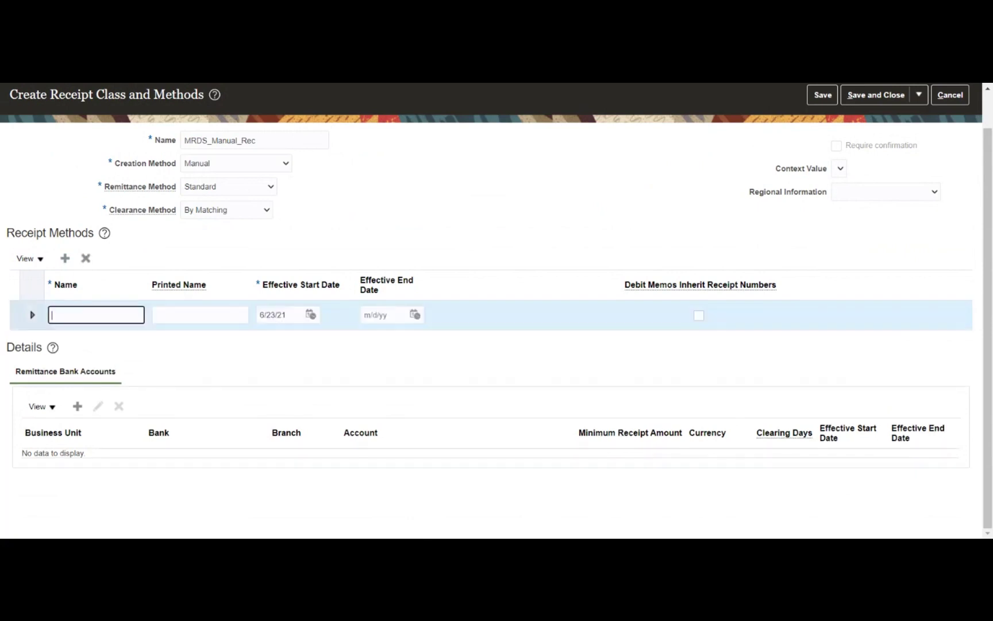
pyautogui.write('R')
pyautogui.press('BackSpace')
pyautogui.write('MRDS_Receipt')
pyautogui.press('Tab')
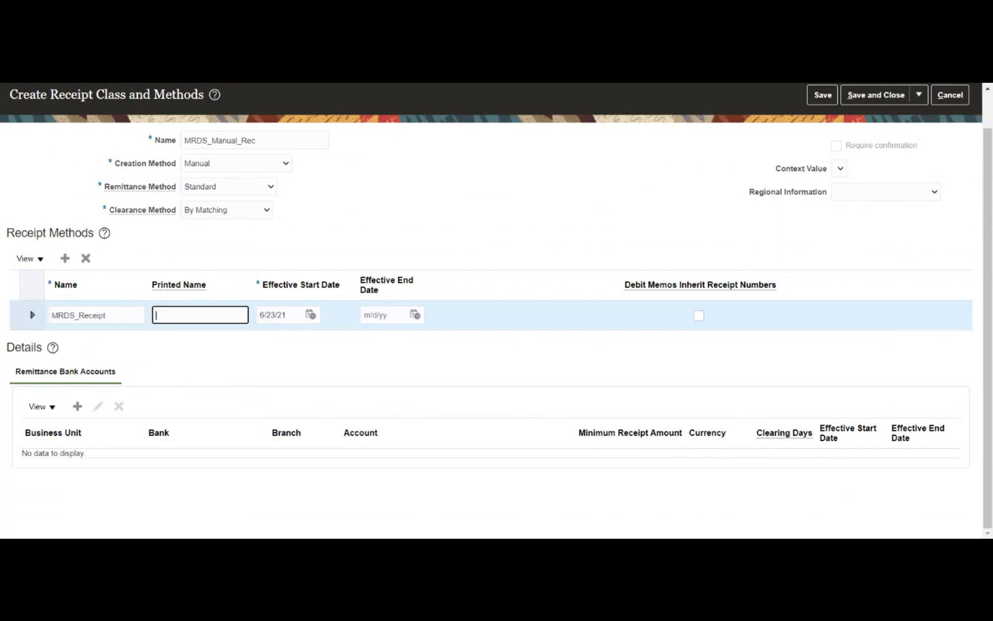
pyautogui.write('MRDS_Receipt')
# Set the receipt method's effective start date to 1/1/21
pyautogui.click(310, 315)
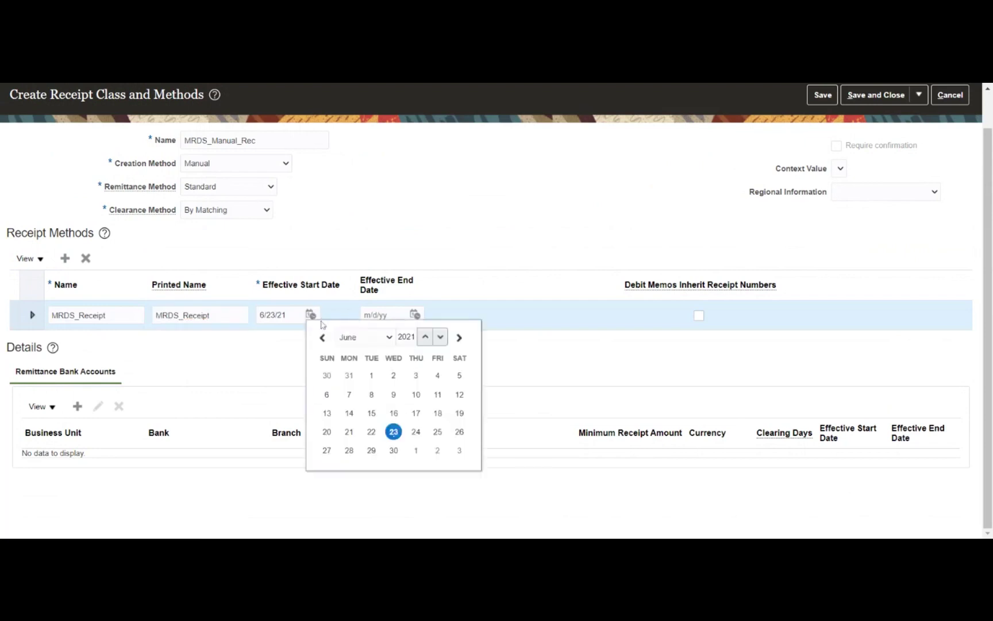
pyautogui.click(350, 344)
pyautogui.click(351, 349)
pyautogui.click(439, 377)
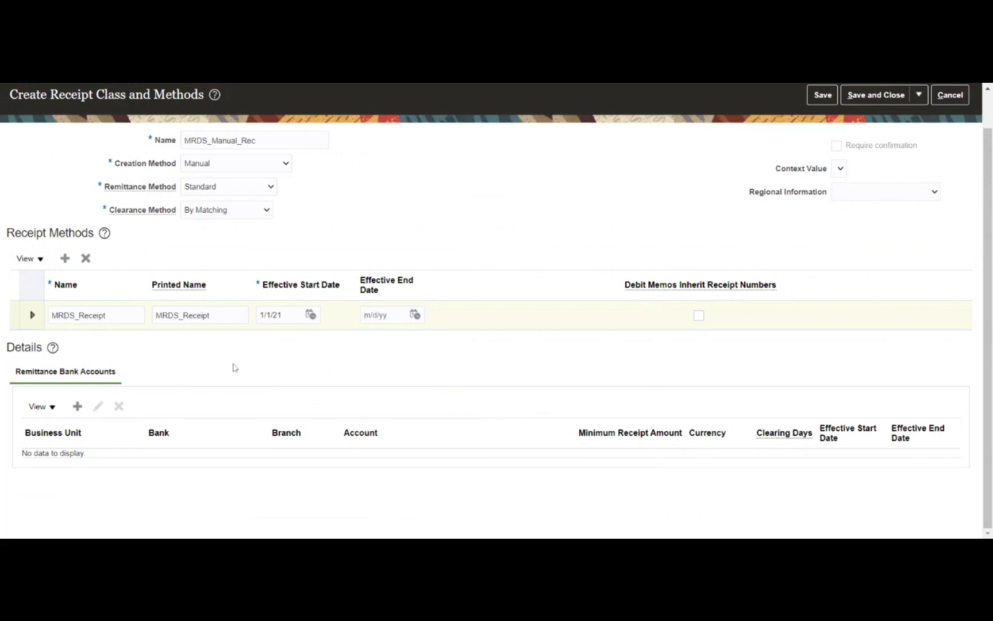
# Attempt a remittance bank account for Metro Business unit, dismissing the too-many-objects errors
pyautogui.click(79, 407)
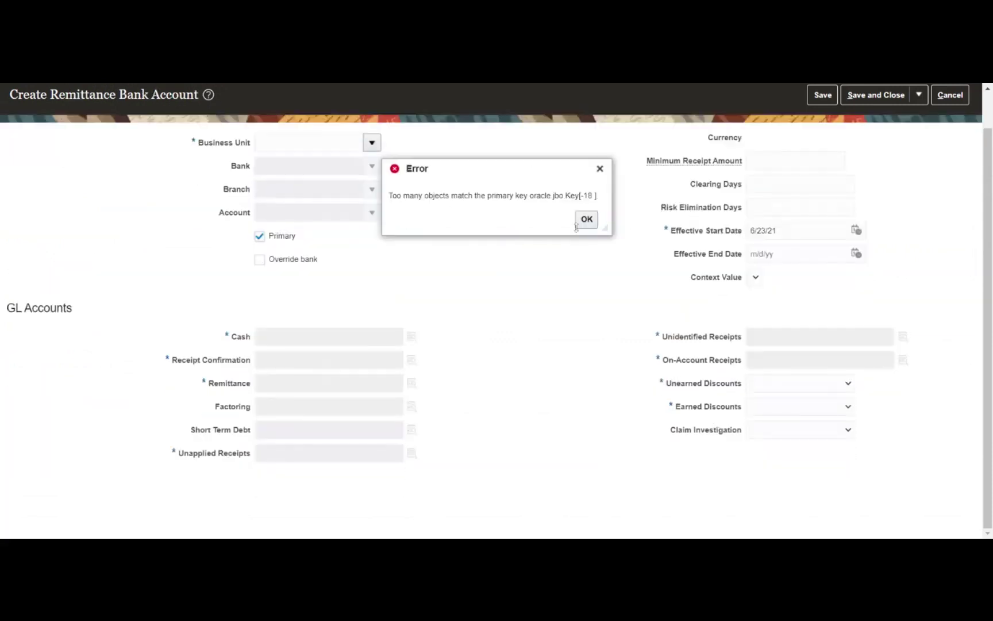
pyautogui.click(590, 227)
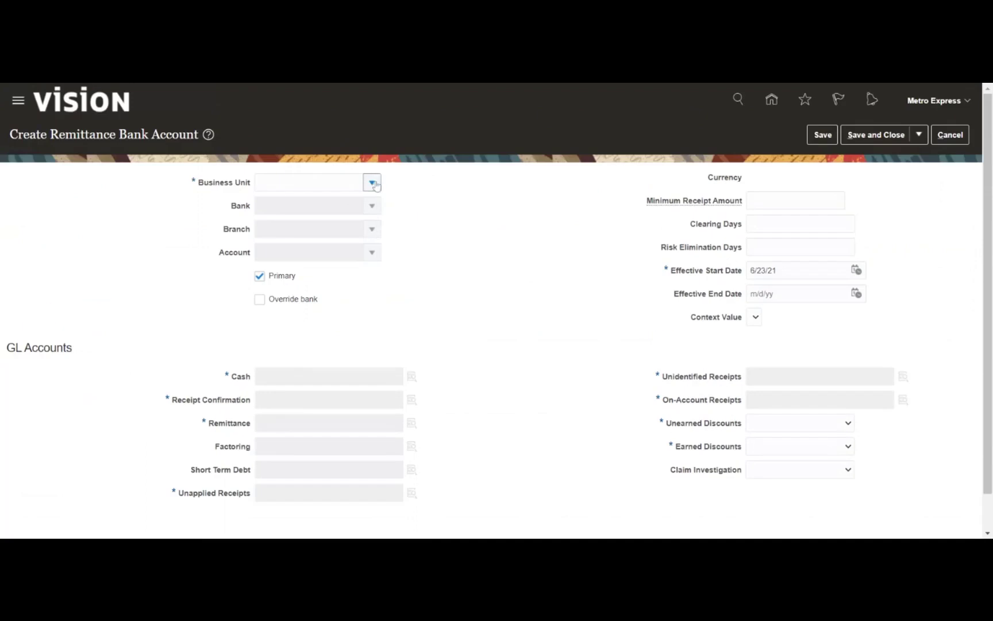
pyautogui.click(372, 182)
pyautogui.scroll(-4, 339, 256)
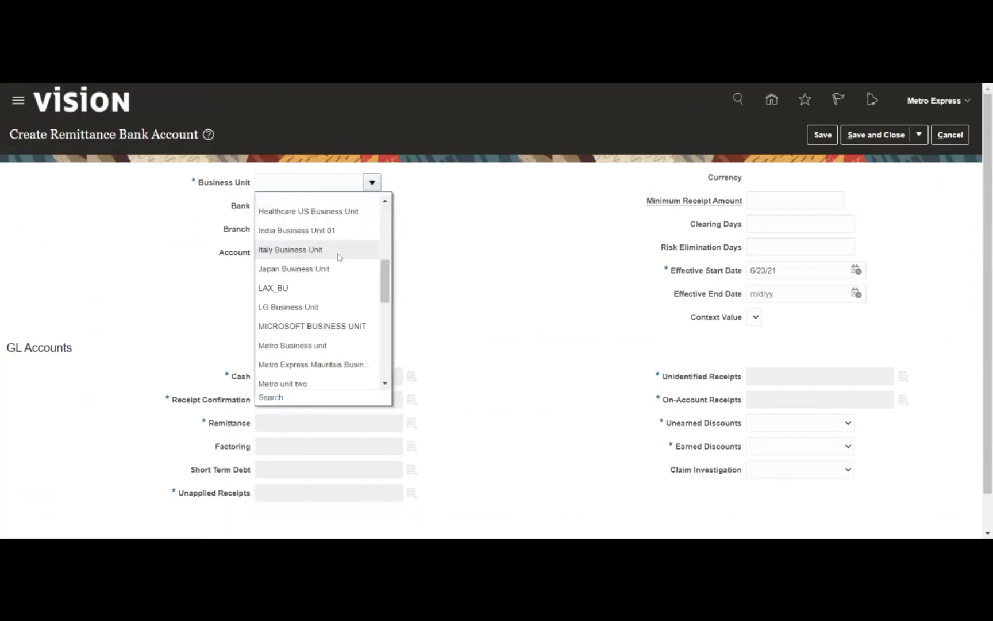
pyautogui.click(292, 345)
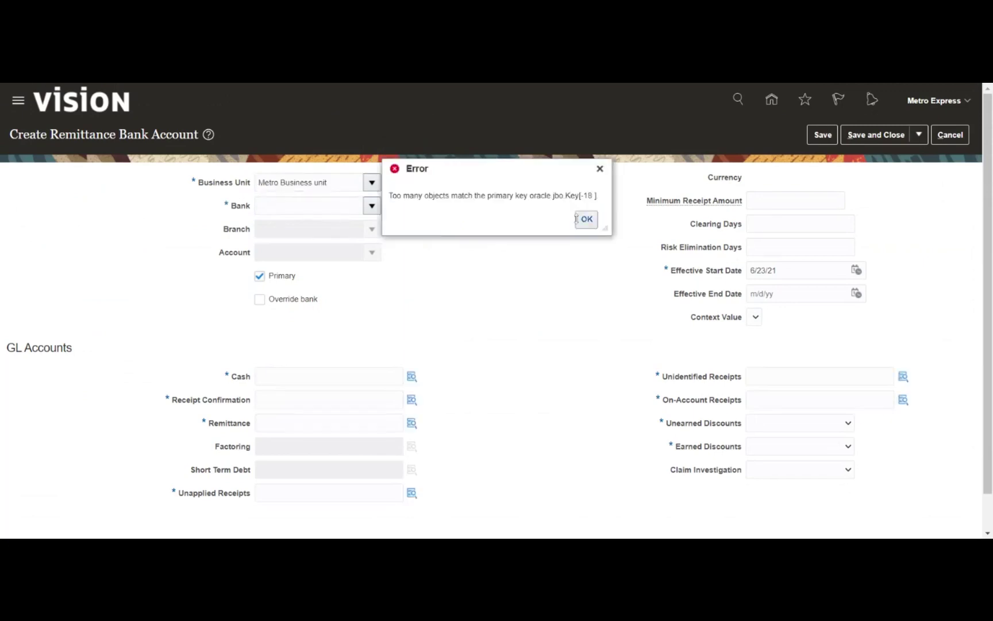
pyautogui.click(586, 219)
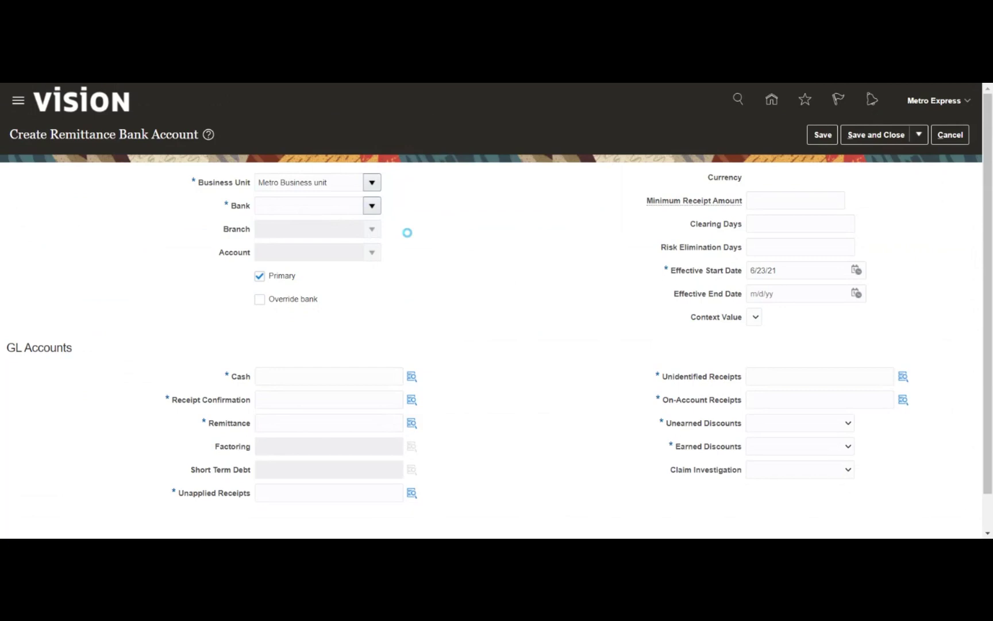
pyautogui.click(456, 283)
# Cancel the remittance bank account and receipt class edits, then leave the page
pyautogui.click(947, 136)
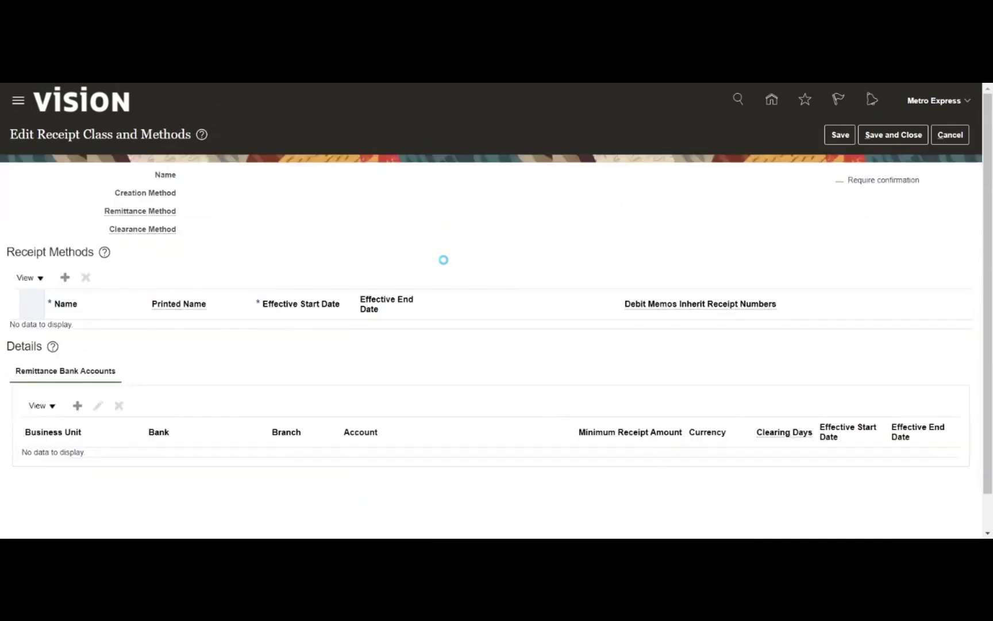
pyautogui.click(949, 134)
pyautogui.click(950, 137)
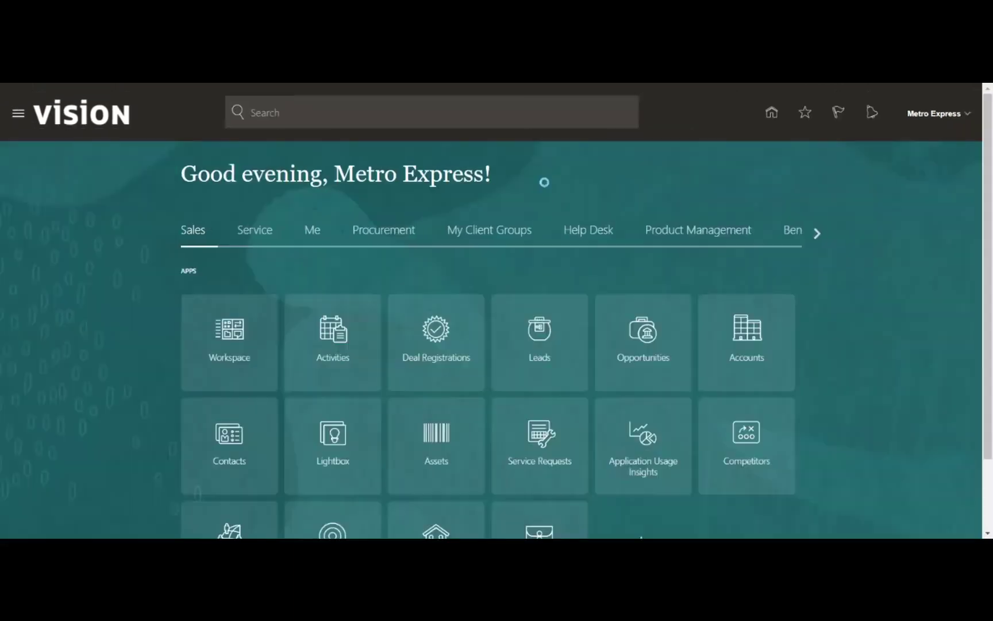
# Scroll the home page app groups along to Cash Management and show its apps
pyautogui.click(819, 234)
pyautogui.click(819, 234)
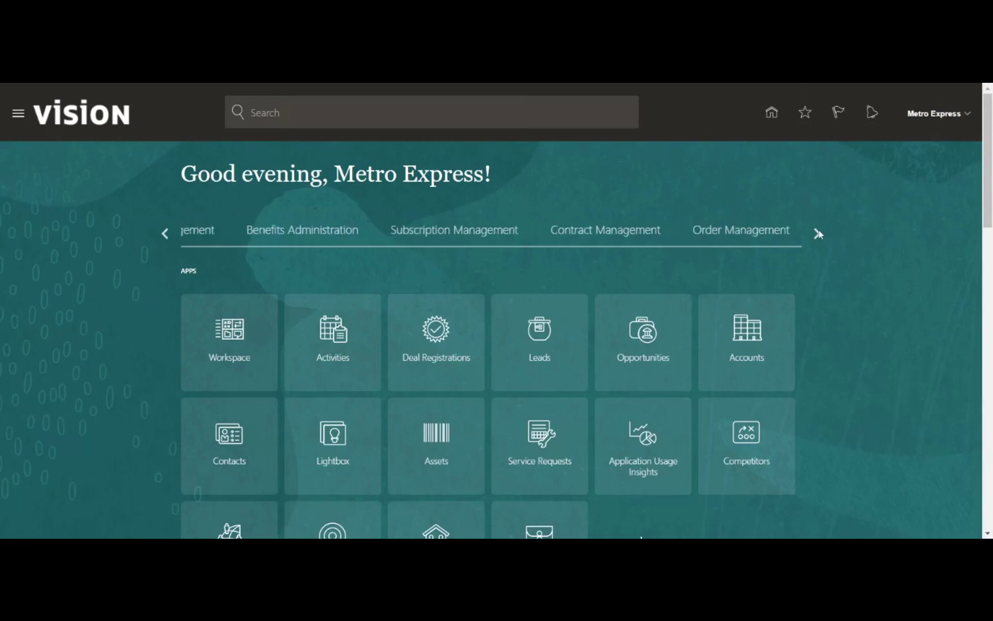
pyautogui.click(818, 233)
pyautogui.click(818, 234)
pyautogui.click(818, 233)
pyautogui.click(818, 233)
pyautogui.click(819, 233)
pyautogui.click(818, 233)
pyautogui.click(819, 233)
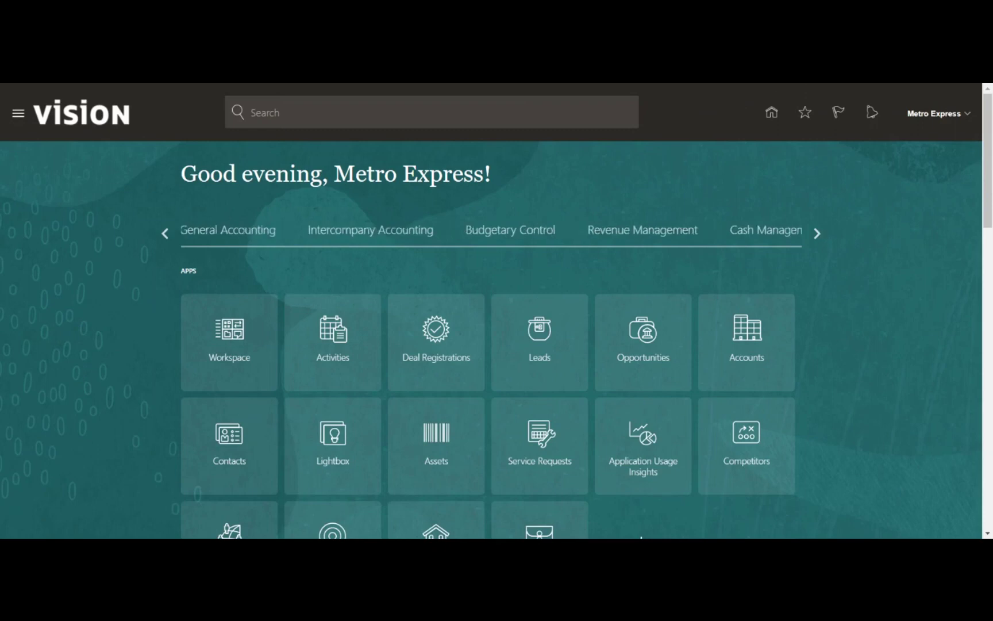
pyautogui.click(777, 230)
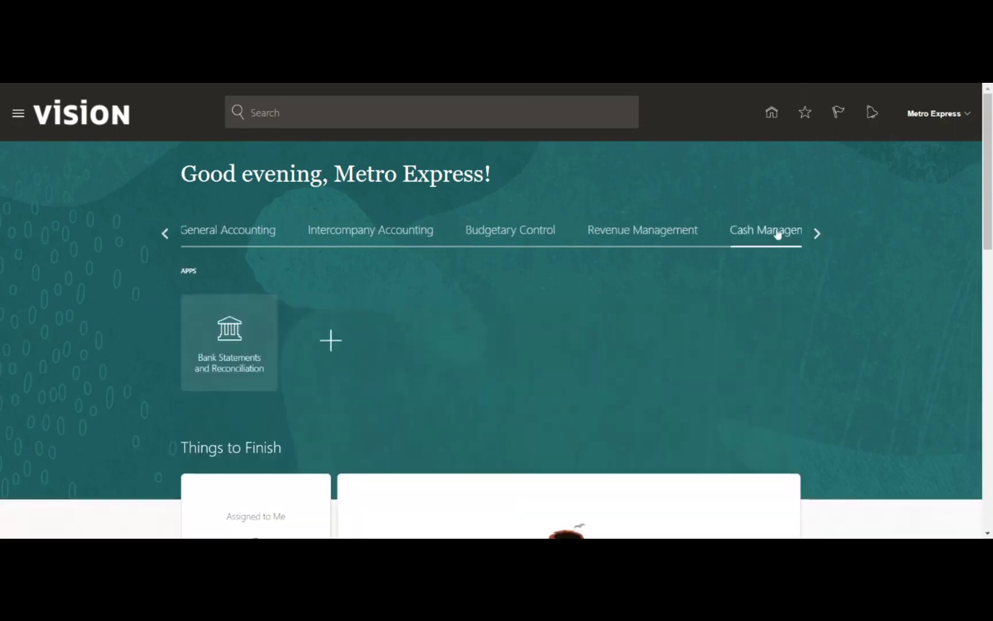
# Open Bank Statements and Reconciliation, then head to Setup and Maintenance via the settings menu
pyautogui.click(230, 328)
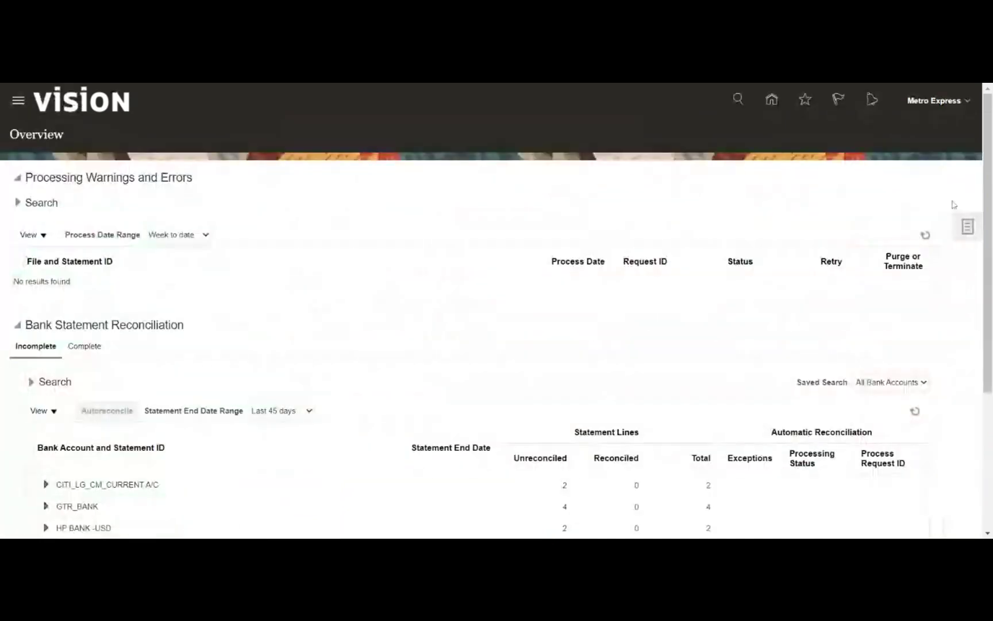
pyautogui.click(968, 227)
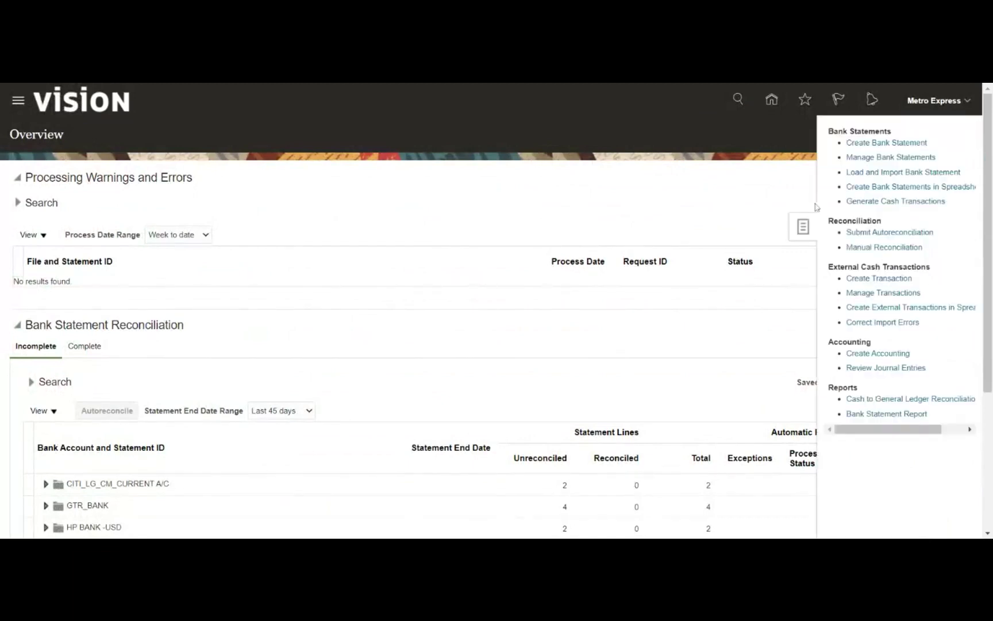
pyautogui.click(765, 186)
pyautogui.click(966, 103)
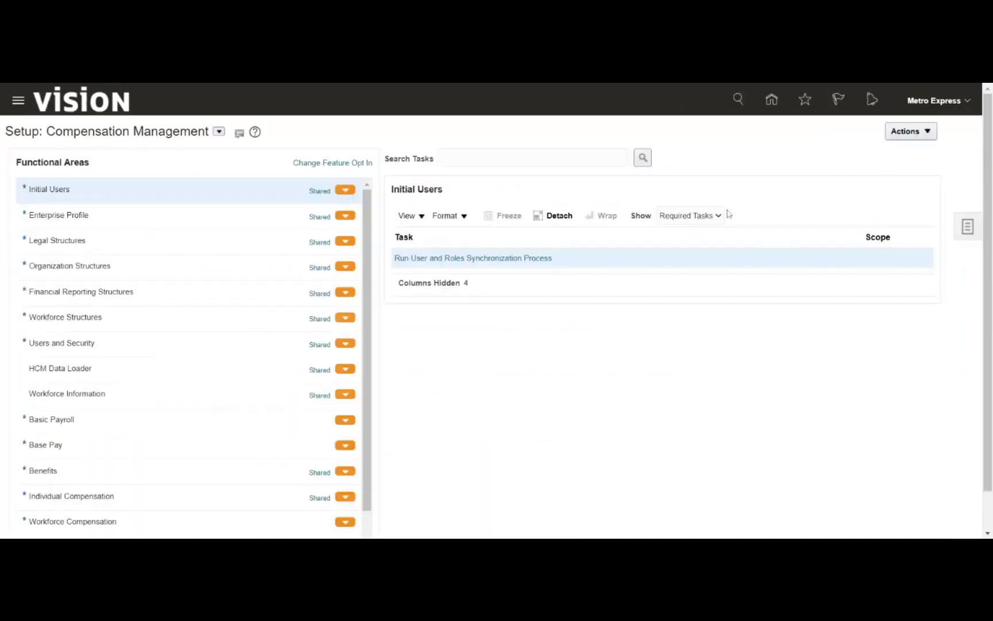
# Search implementation projects for 'Metro' and open Metro Express Limited Implementation Project
pyautogui.click(965, 227)
pyautogui.click(887, 129)
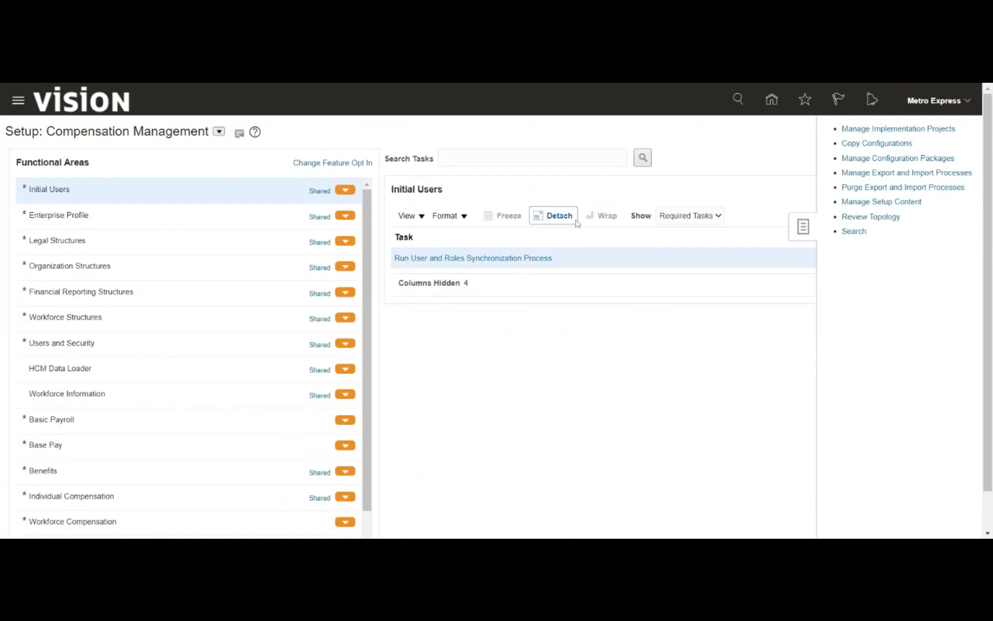
pyautogui.click(61, 181)
pyautogui.write('Metro')
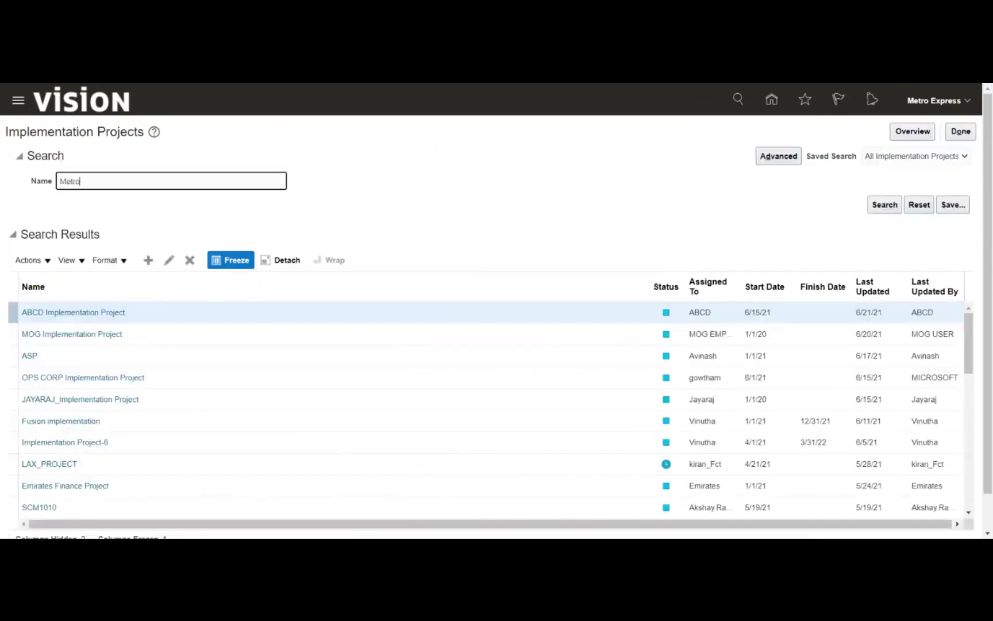
pyautogui.press('Return')
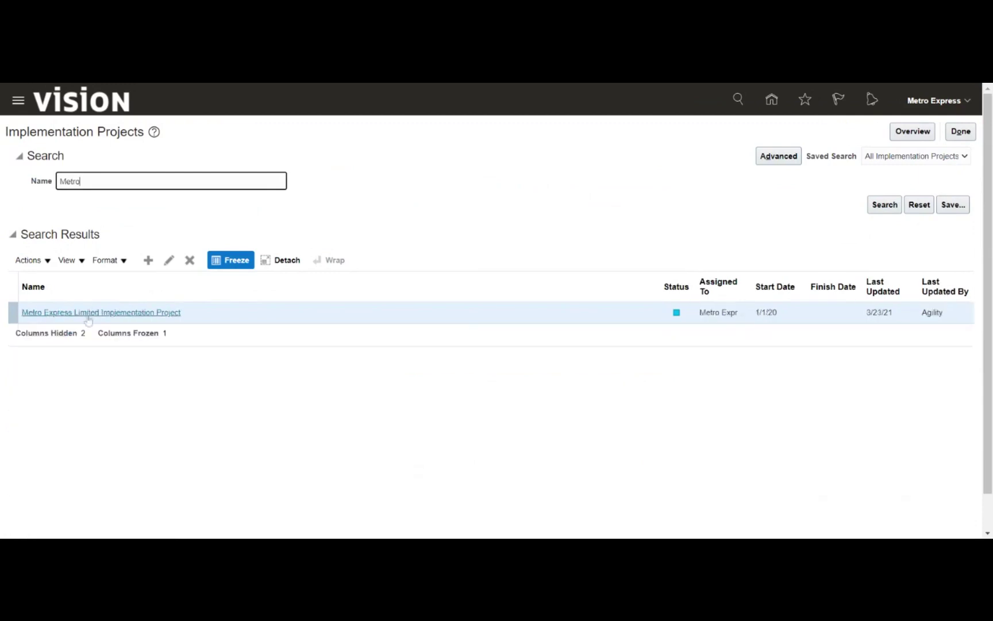
pyautogui.click(88, 315)
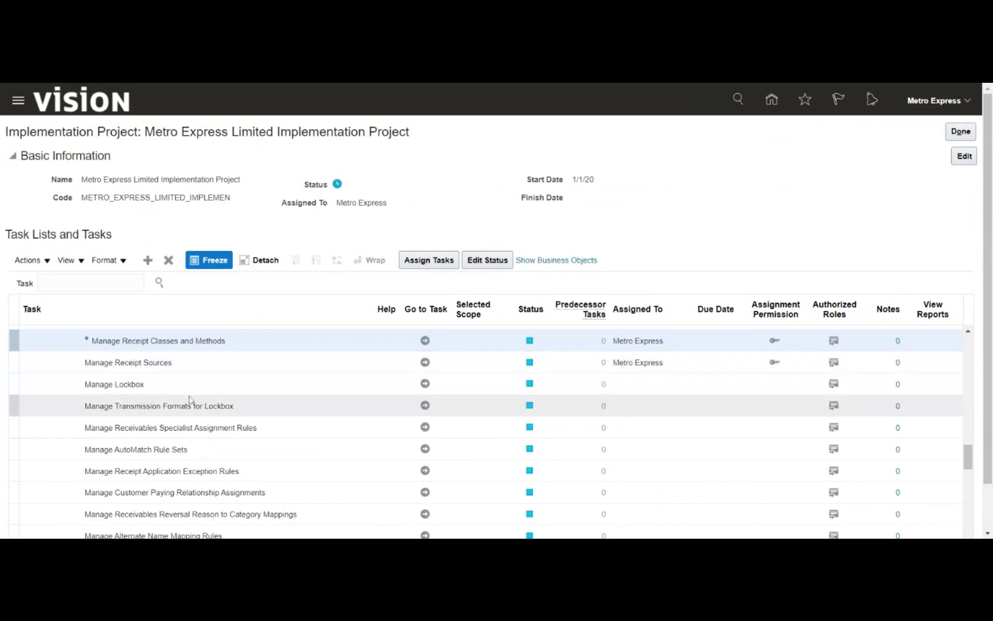
# Expand Define Cash Management and Banking Configuration > Set Up Banks, Branches, and Accounts and create a bank from Manage Banks
pyautogui.scroll(-3, 173, 412)
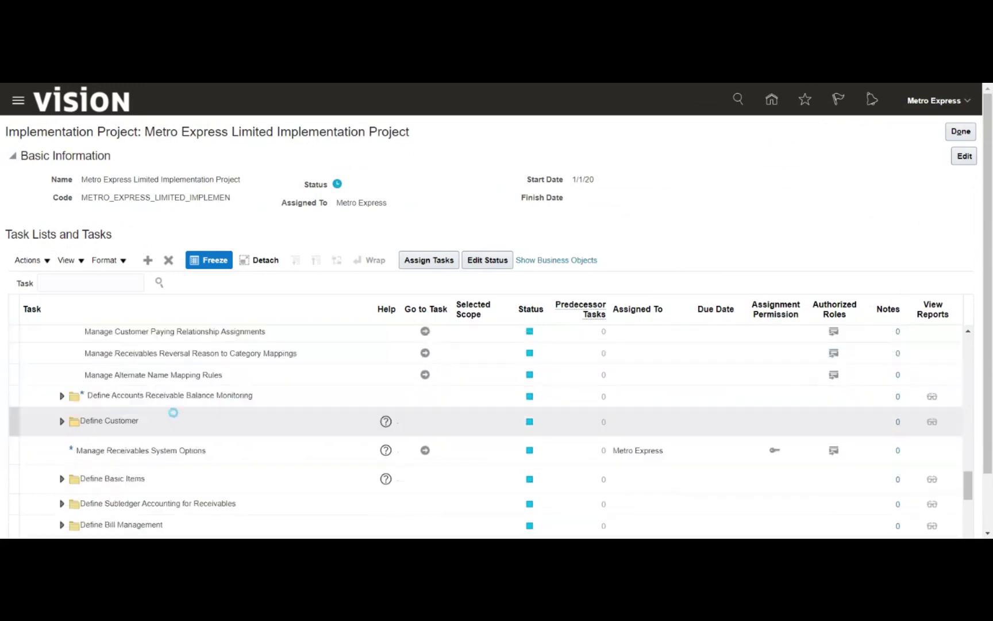
pyautogui.scroll(-3, 173, 412)
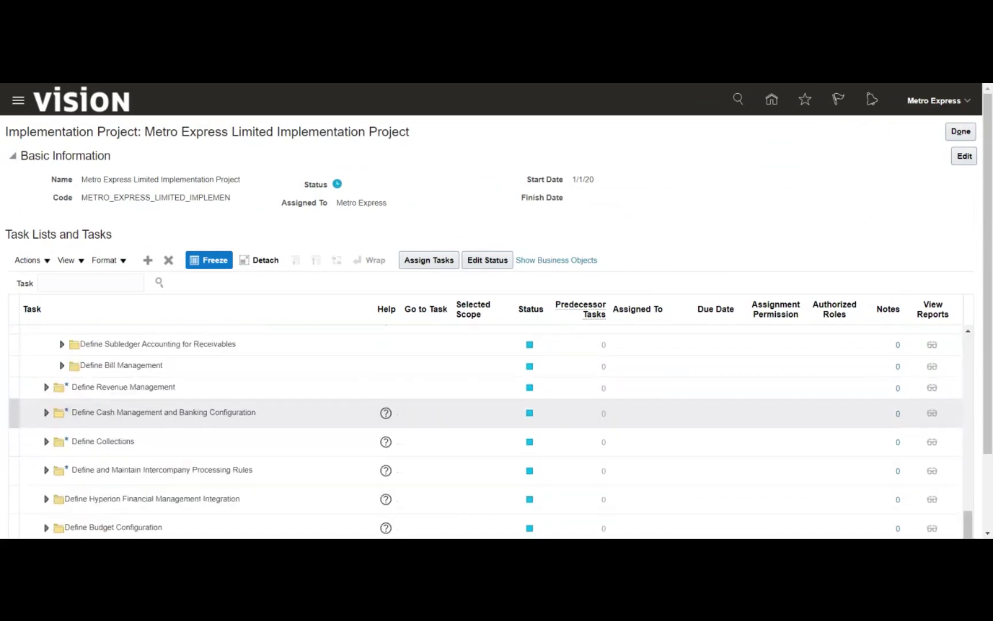
pyautogui.click(48, 420)
pyautogui.click(47, 413)
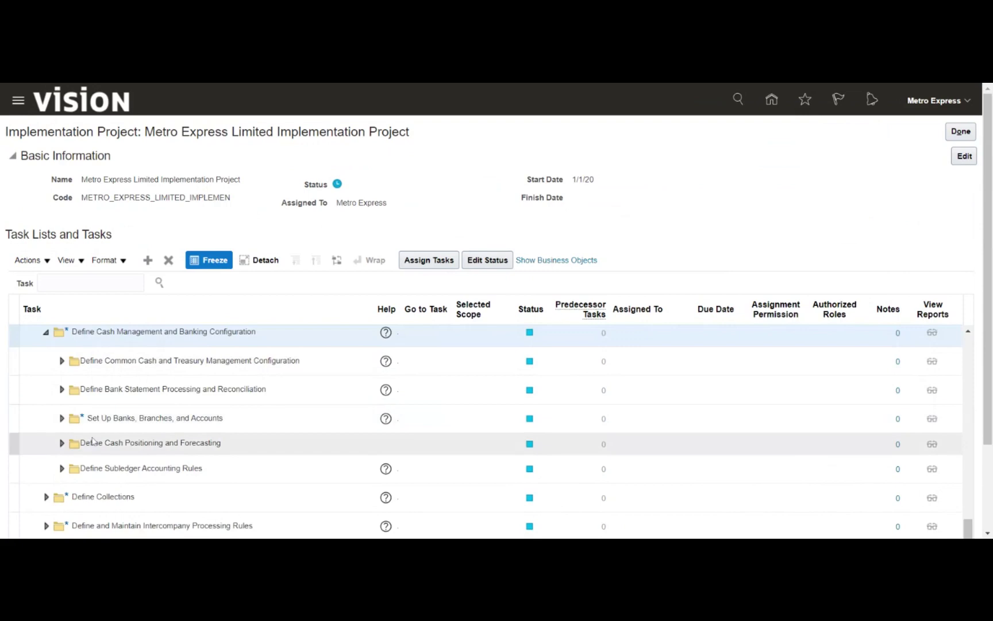
pyautogui.click(61, 419)
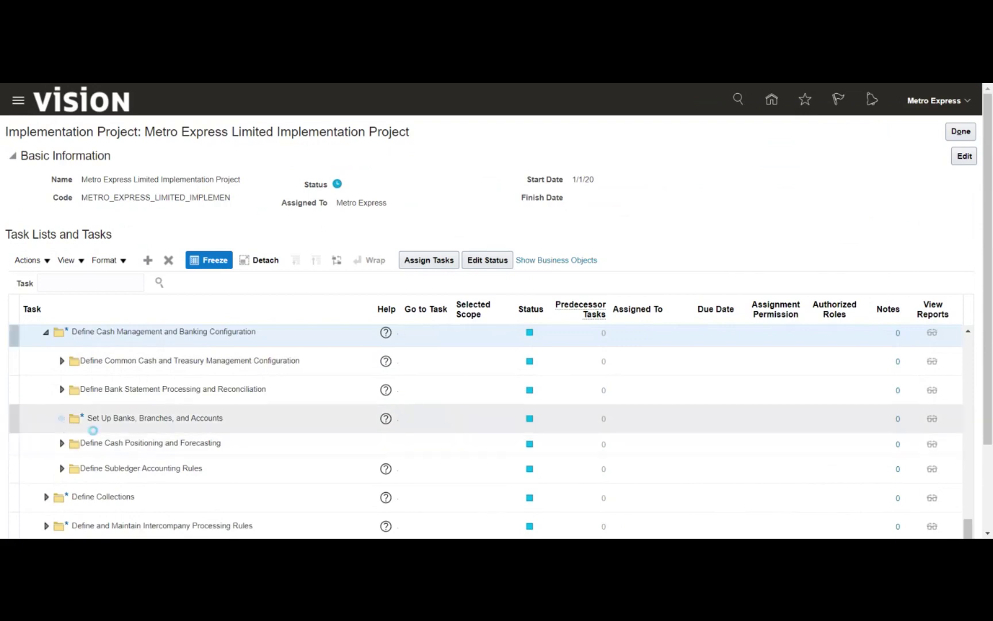
pyautogui.click(425, 444)
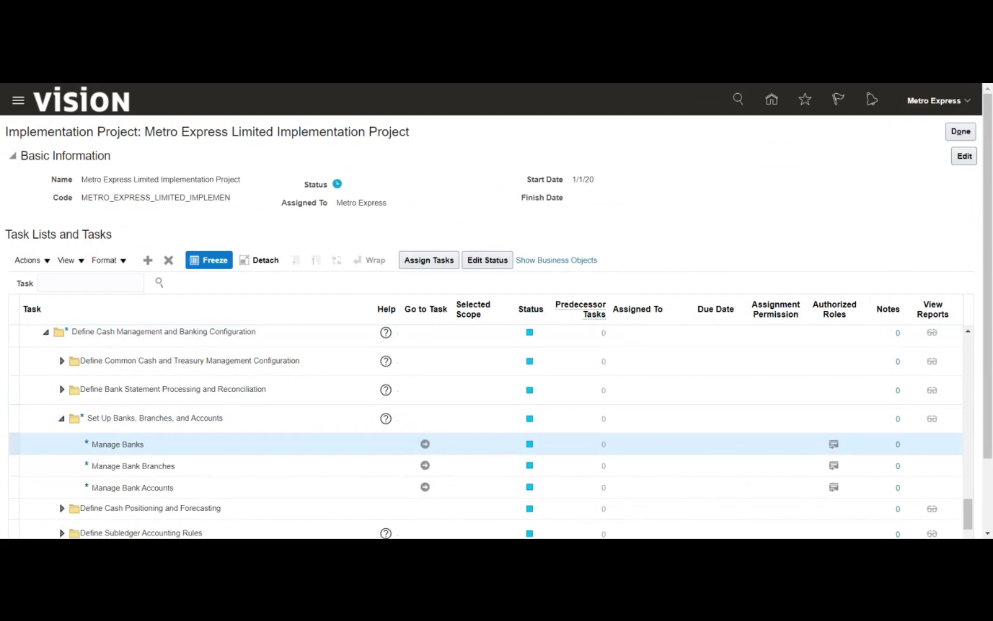
pyautogui.click(147, 175)
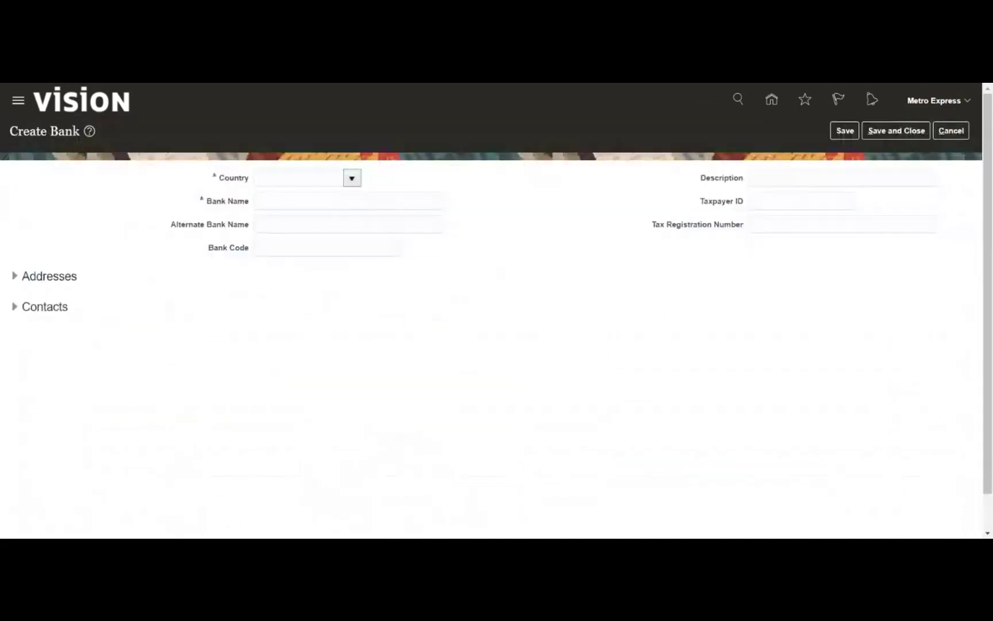
# Set the new bank's country to Mauritius and its name to Mauritius Bank
pyautogui.click(299, 179)
pyautogui.write('Maur')
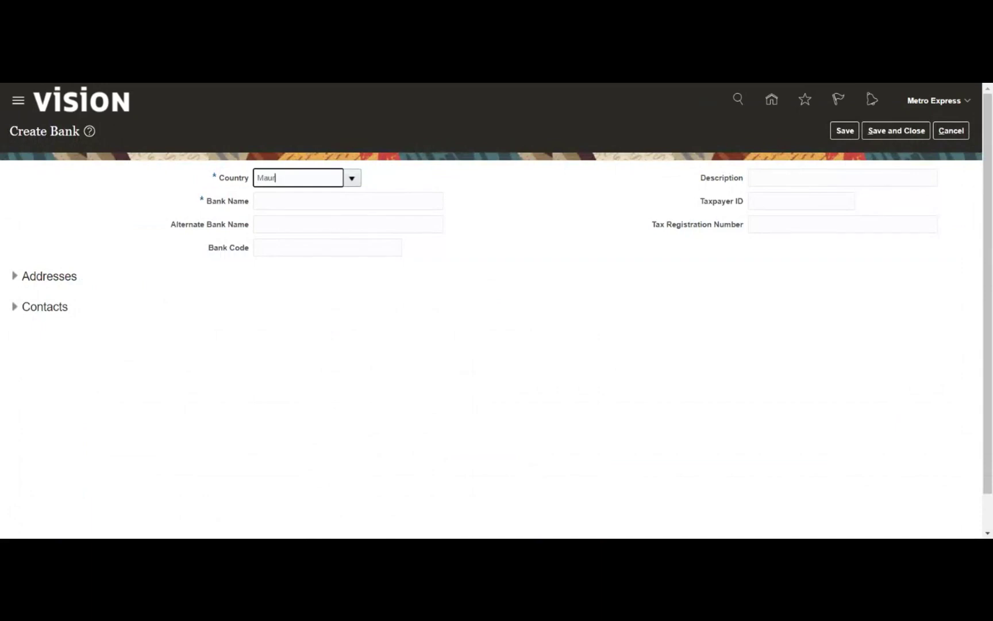
pyautogui.click(347, 201)
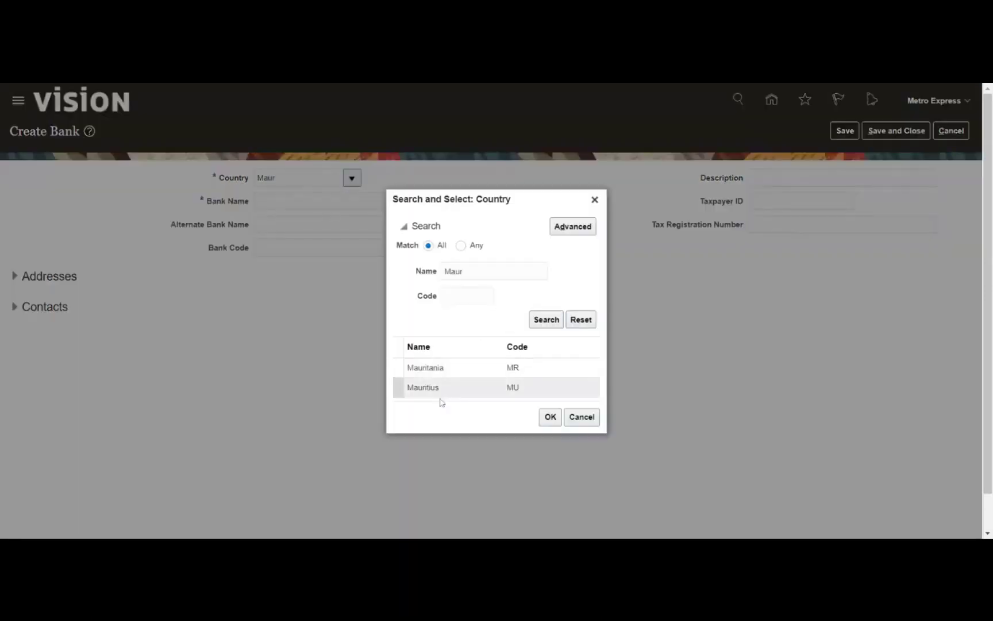
pyautogui.click(448, 388)
pyautogui.click(550, 420)
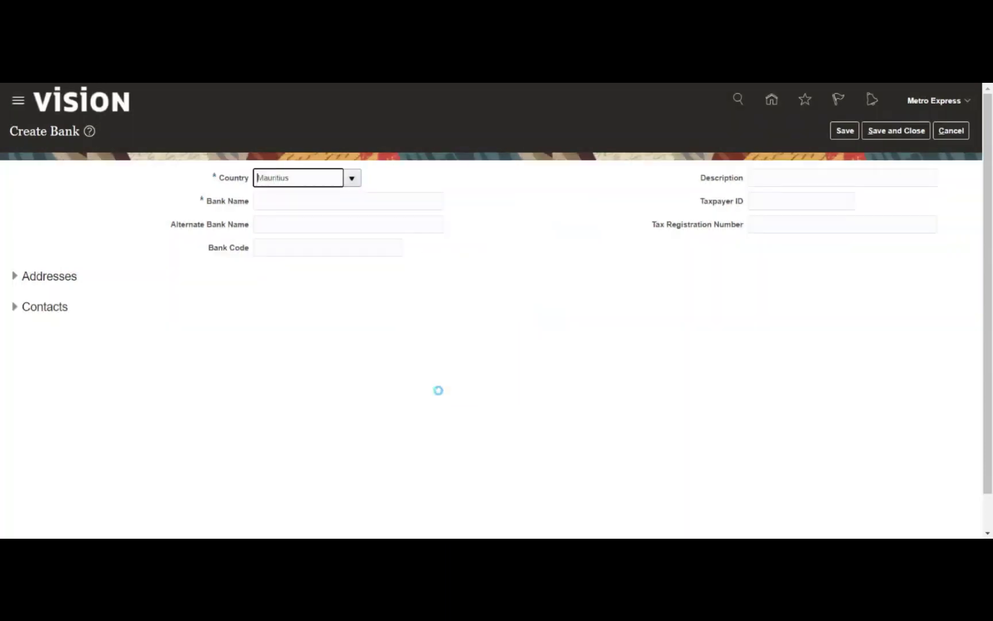
pyautogui.press('Tab')
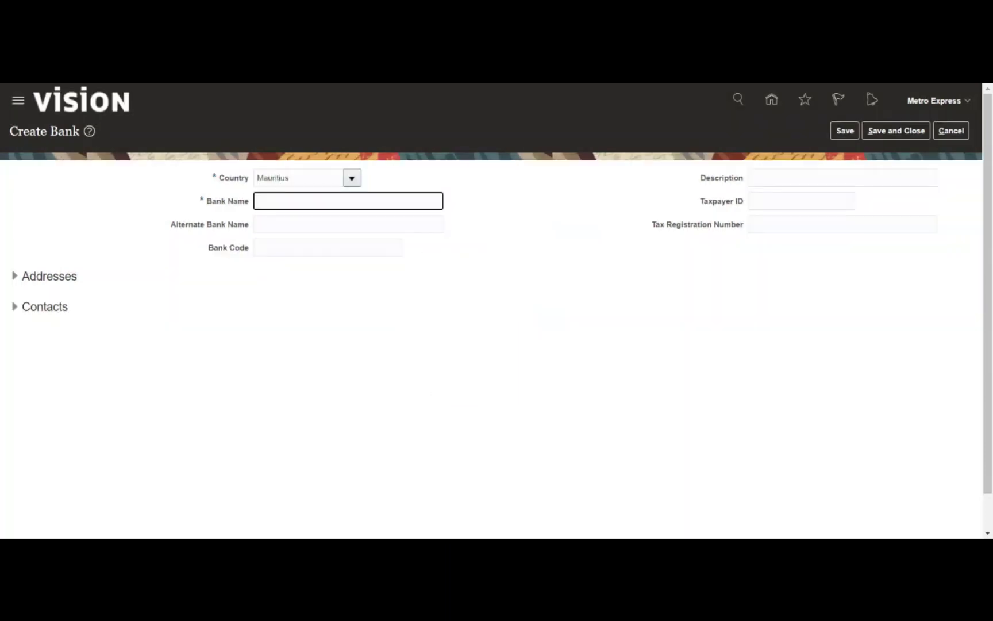
pyautogui.write('Mauritius Bank')
pyautogui.press('Tab')
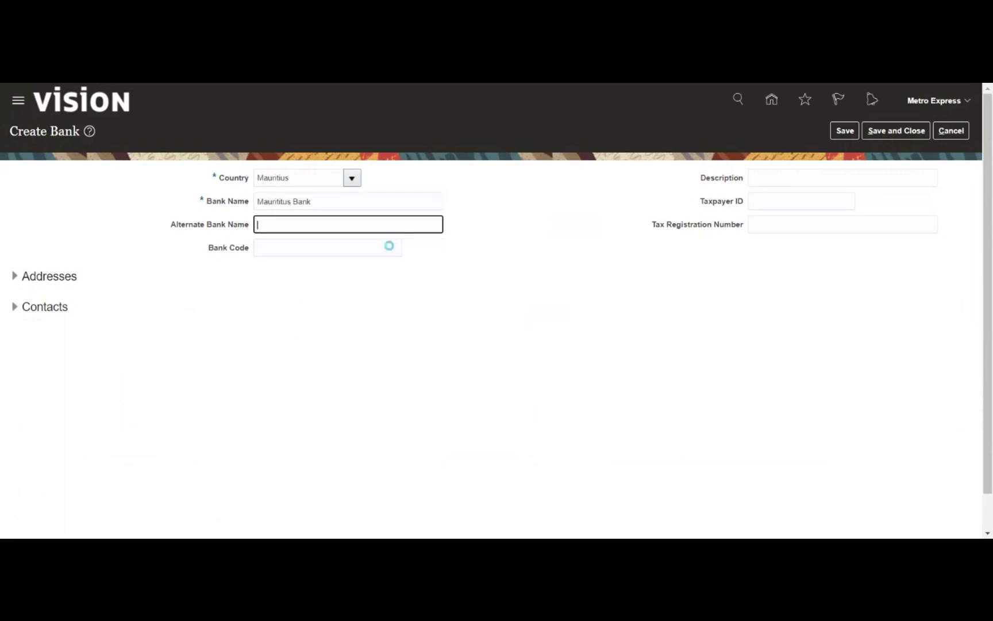
# Save and close Mauritius Bank, then start a new branch for it
pyautogui.click(840, 136)
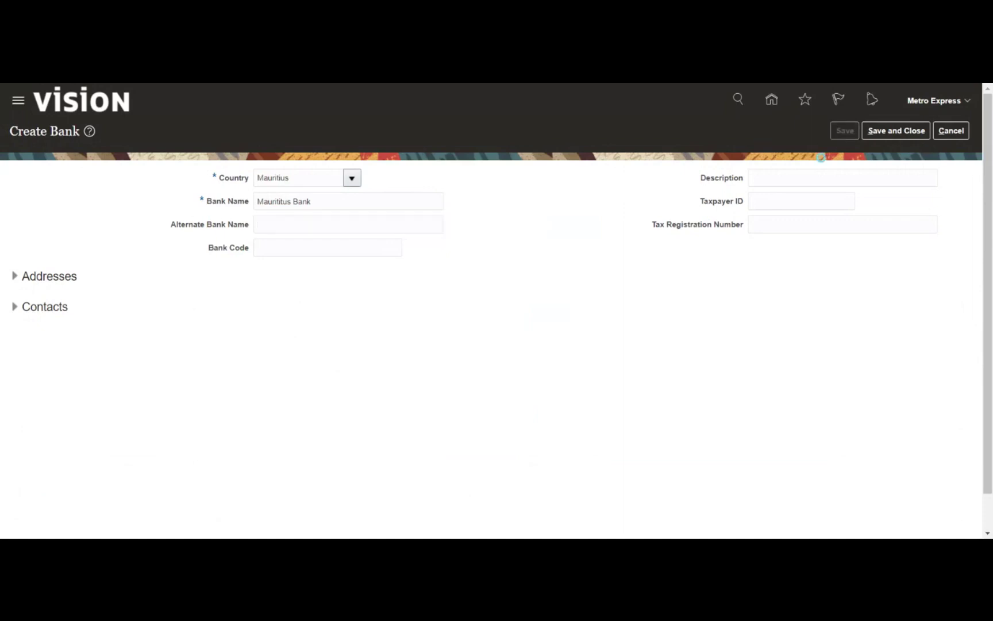
pyautogui.click(527, 220)
pyautogui.click(884, 137)
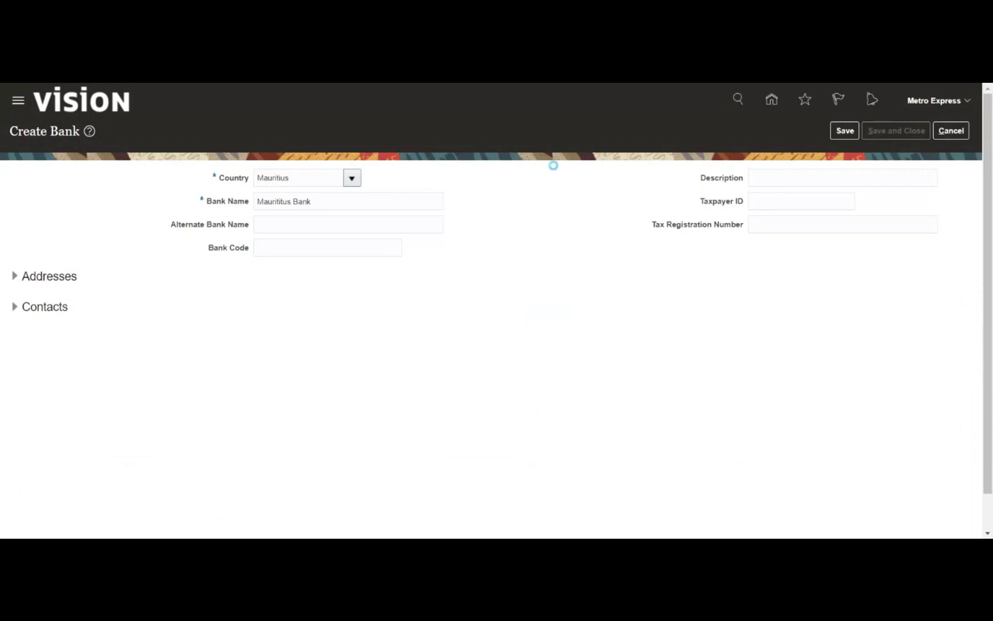
pyautogui.click(525, 219)
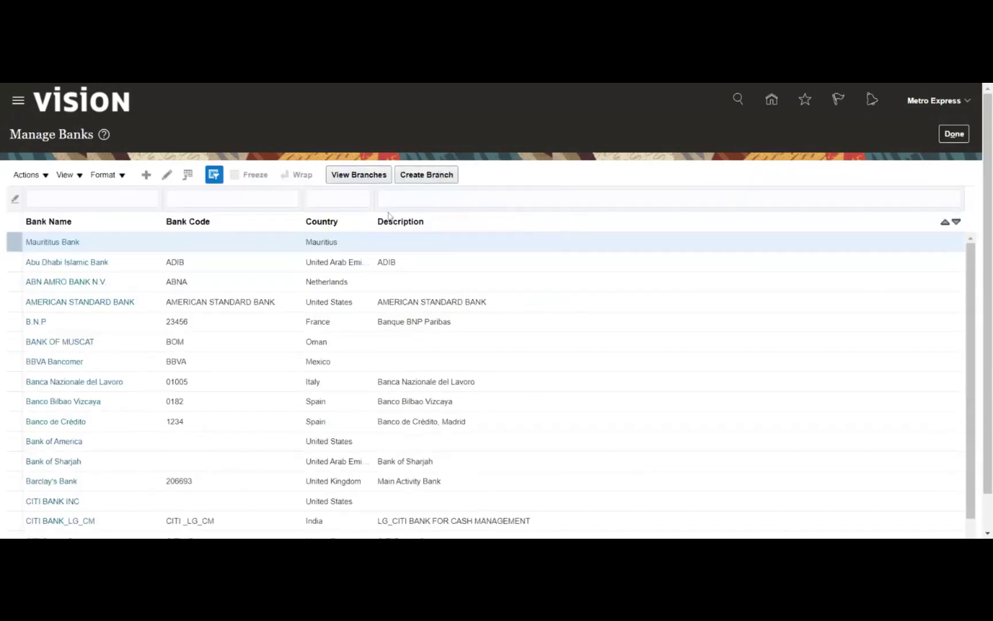
pyautogui.click(432, 173)
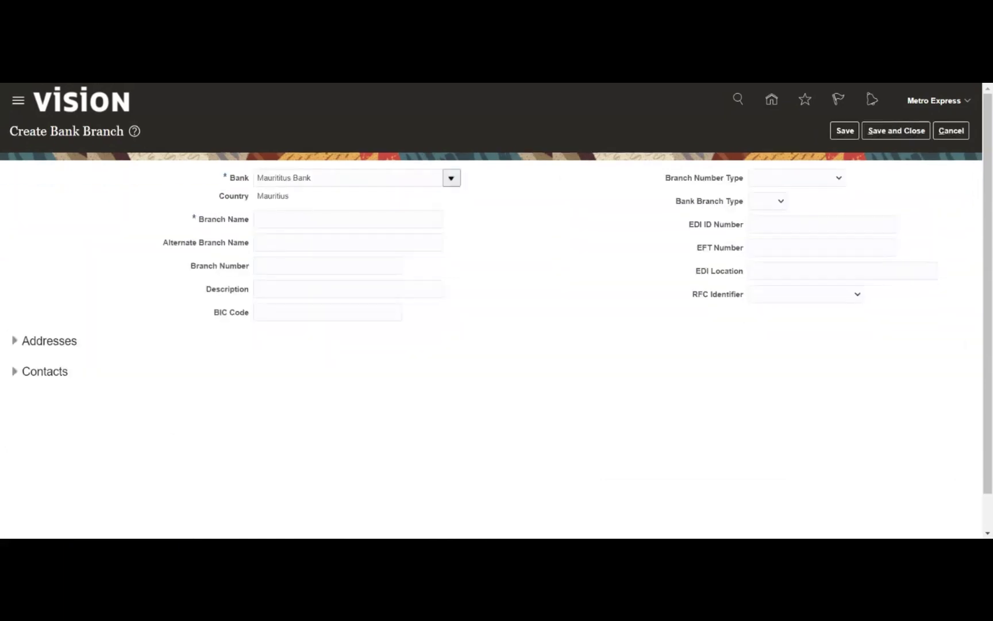
# Name the branch 'Maur - HQ', save it, and save and close the form
pyautogui.click(348, 219)
pyautogui.write('Maur - HQ')
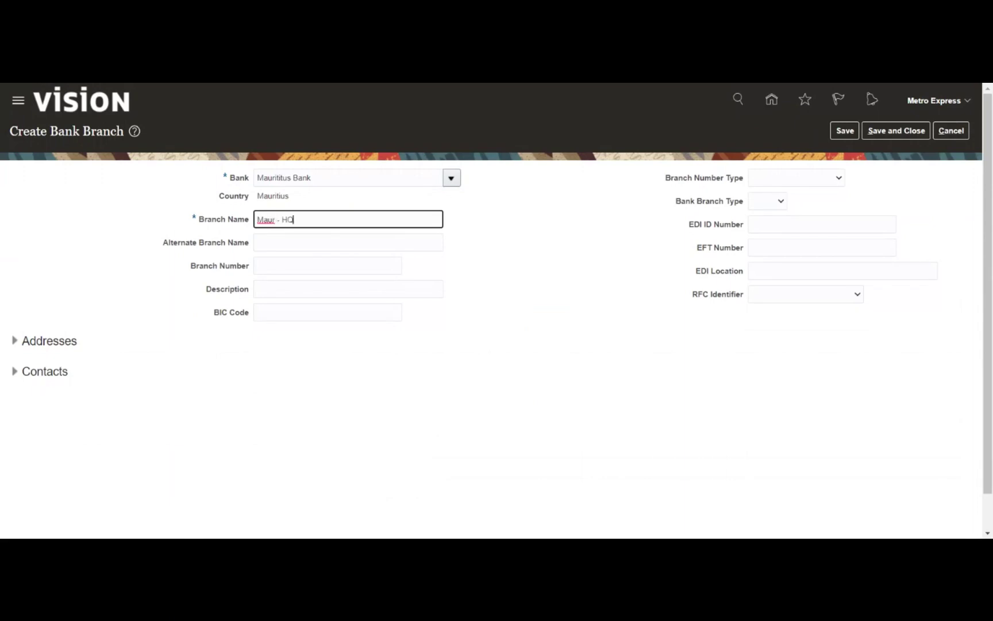
pyautogui.click(535, 281)
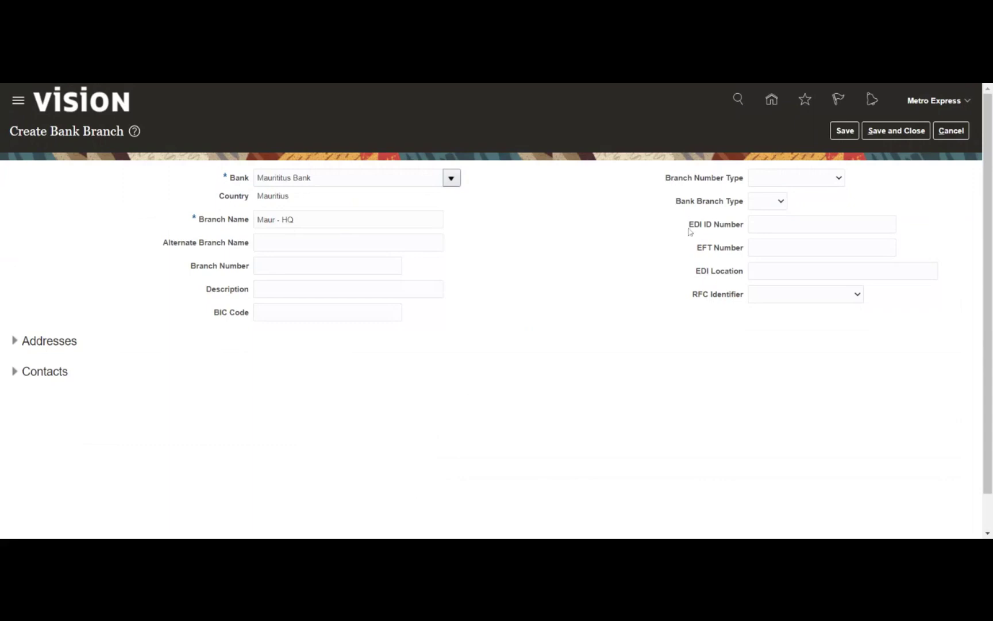
pyautogui.click(840, 131)
pyautogui.click(527, 219)
pyautogui.click(889, 137)
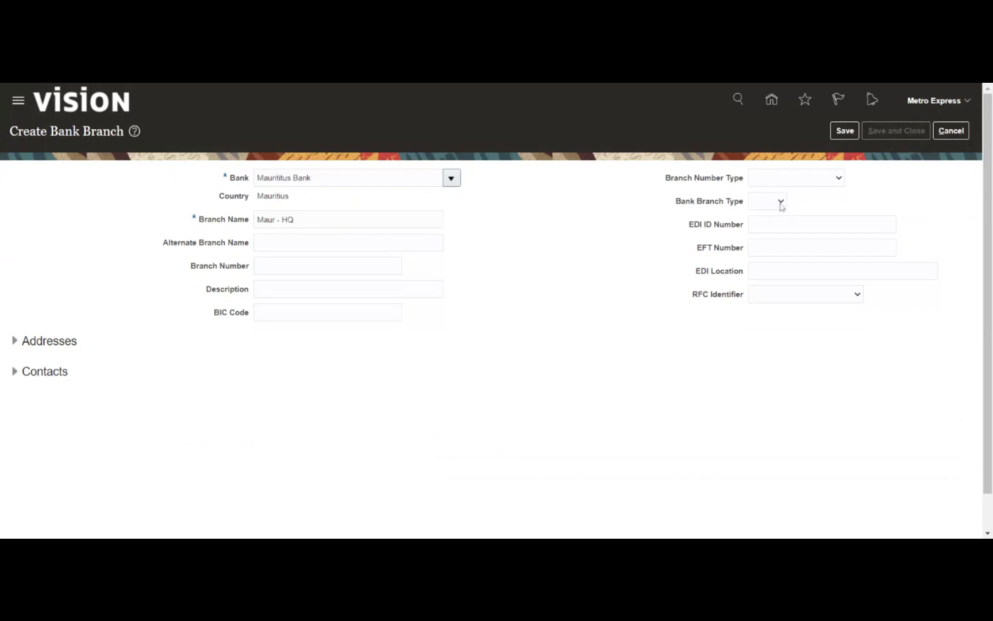
pyautogui.click(528, 219)
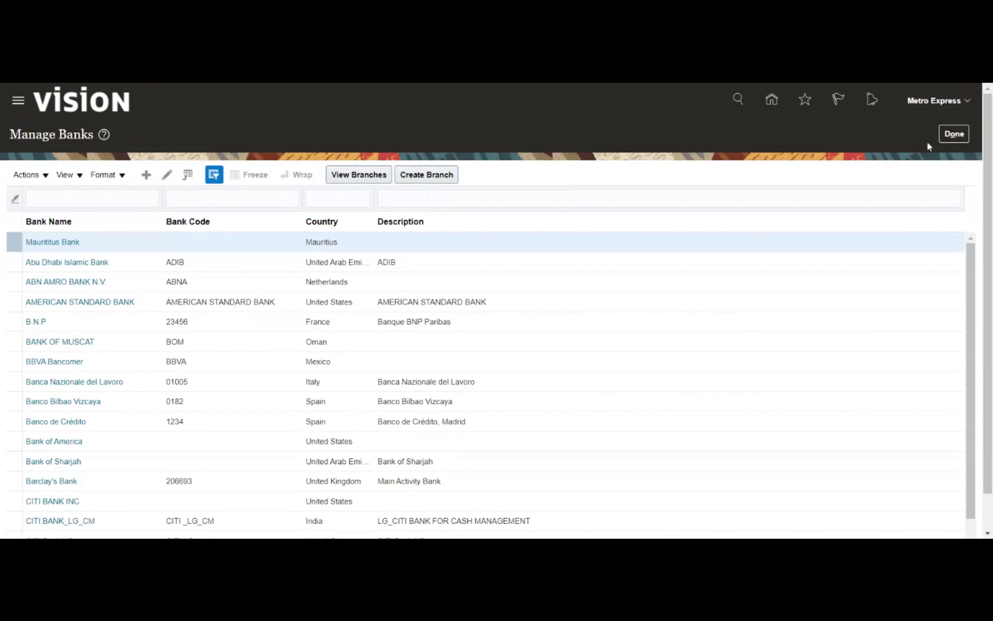
# Finish with Manage Banks and start the Manage Bank Accounts task to create a new account
pyautogui.click(953, 133)
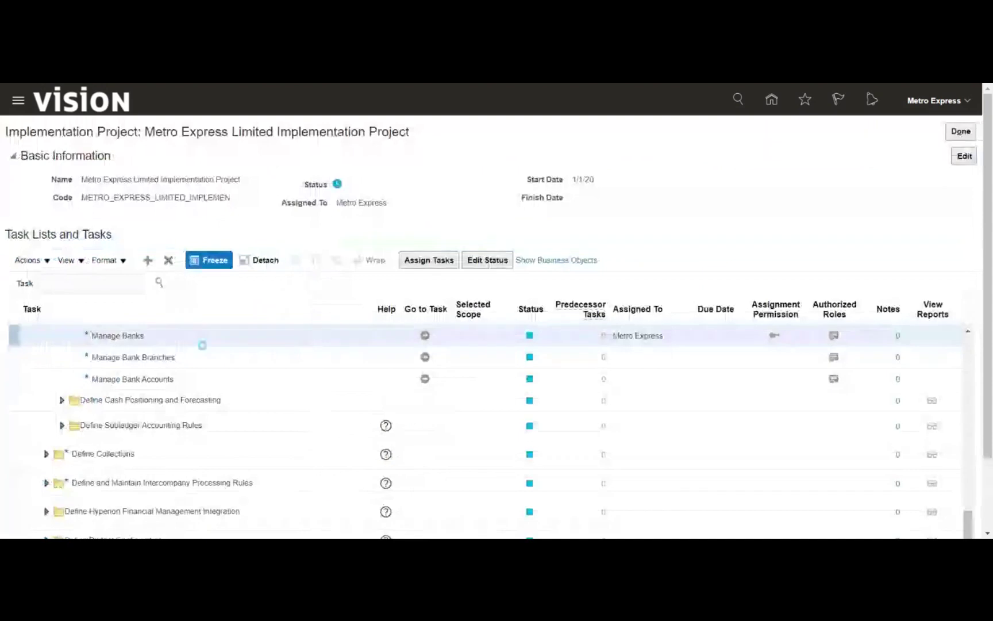
pyautogui.click(191, 384)
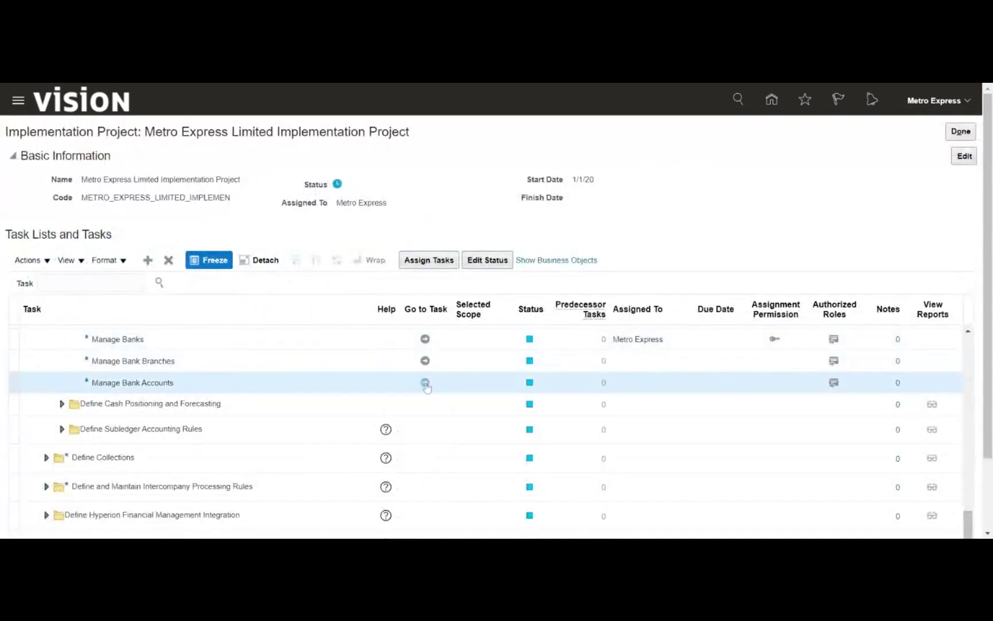
pyautogui.click(406, 261)
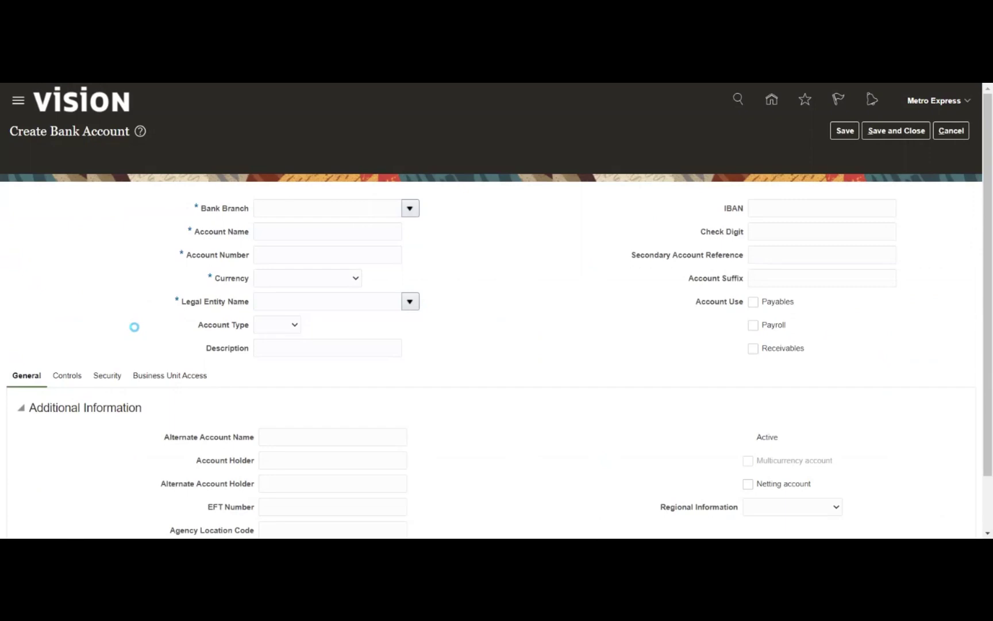
# Set the bank account's branch to Maur - HQ
pyautogui.click(327, 187)
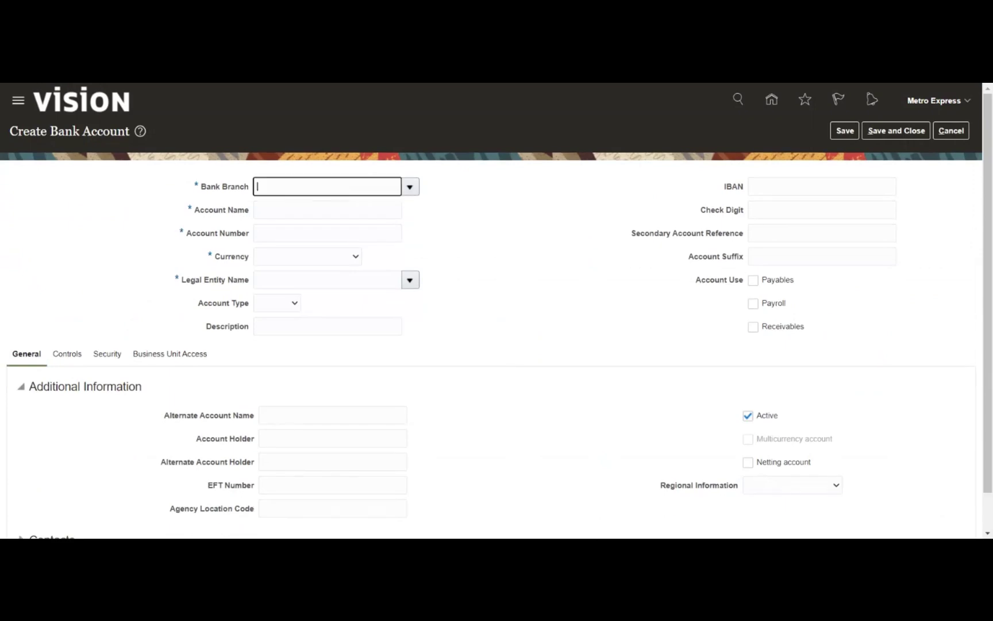
pyautogui.write('Mau')
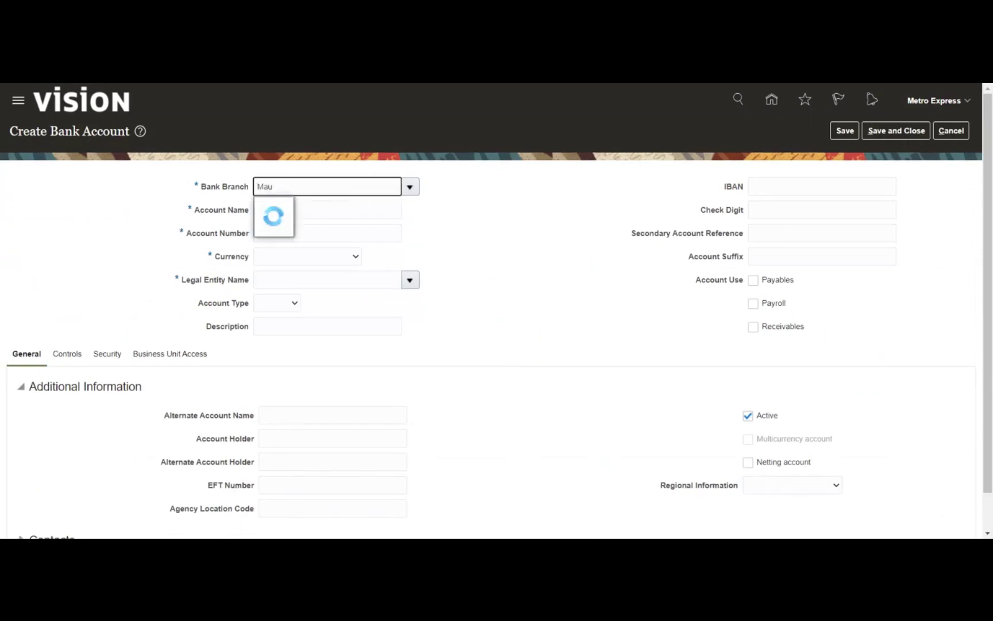
pyautogui.write('r')
pyautogui.press('Down')
pyautogui.press('Return')
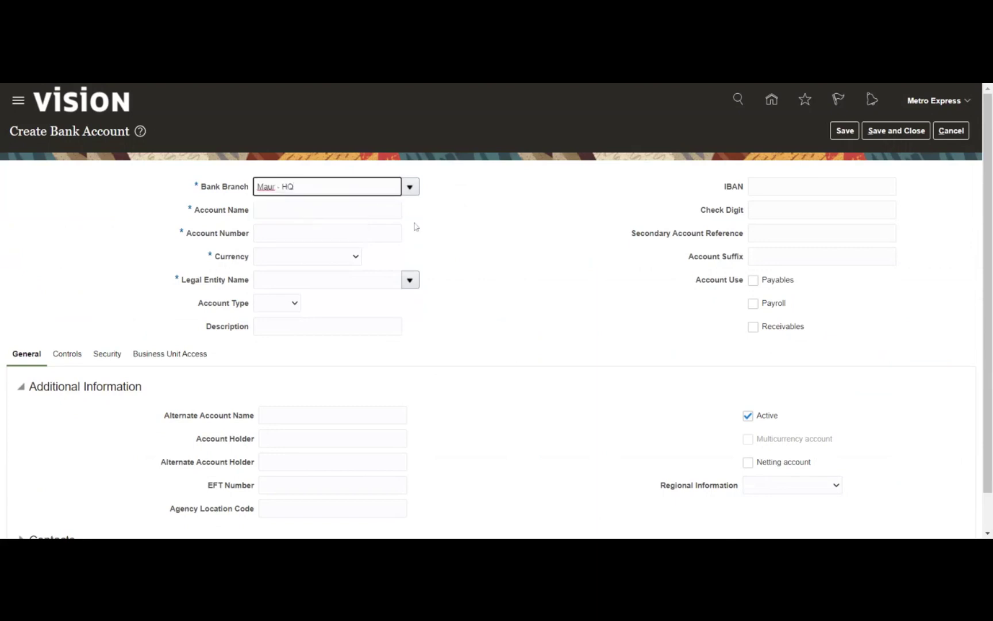
# Enter the bank account number and name the account 'Maur - Main Account'
pyautogui.press('Tab')
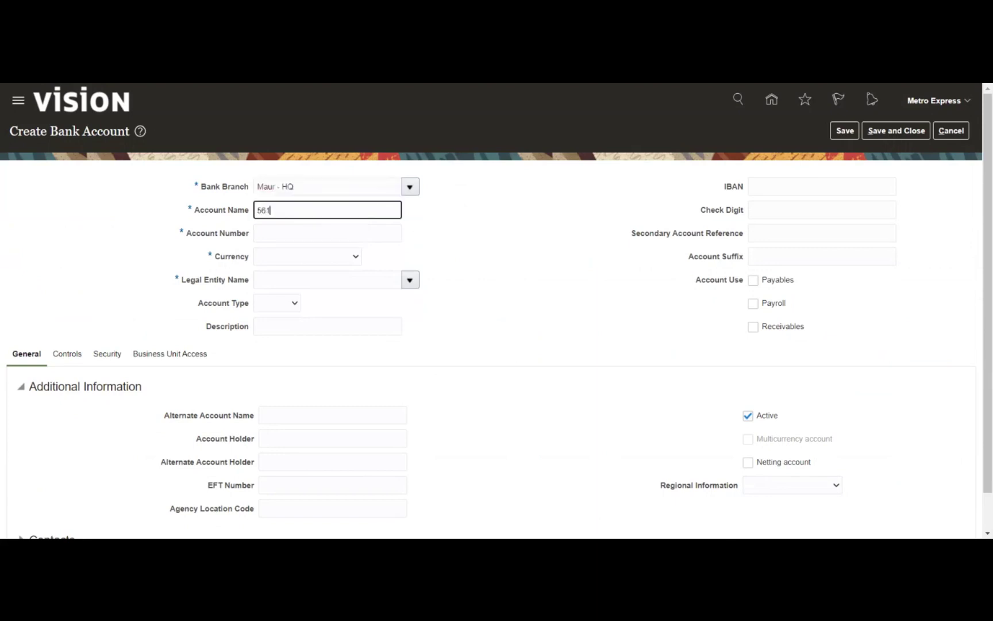
pyautogui.hotkey('ctrl', 'a')
pyautogui.hotkey('ctrl', 'x')
pyautogui.press('Tab')
pyautogui.hotkey('ctrl', 'v')
pyautogui.hotkey('shift', 'Tab')
pyautogui.write('Maur - Main A')
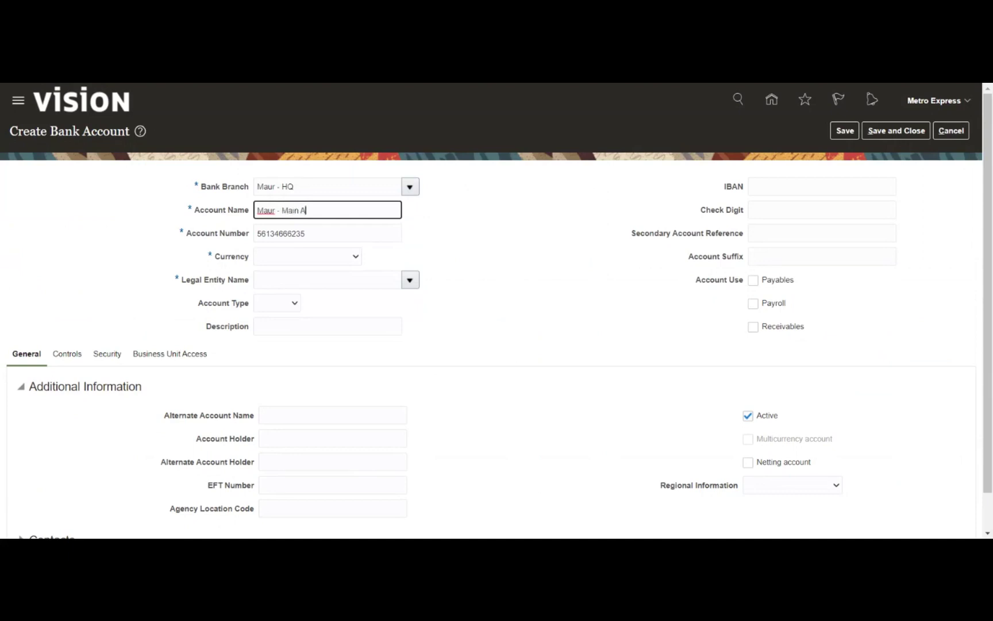
pyautogui.write('ccount')
# Choose MUR - Mauritius Rupee as the account currency
pyautogui.click(299, 259)
pyautogui.press('m')
pyautogui.press('m')
pyautogui.press('m')
pyautogui.press('m')
pyautogui.press('m')
pyautogui.press('m')
pyautogui.press('m')
pyautogui.press('m')
pyautogui.press('m')
pyautogui.press('m')
pyautogui.press('m')
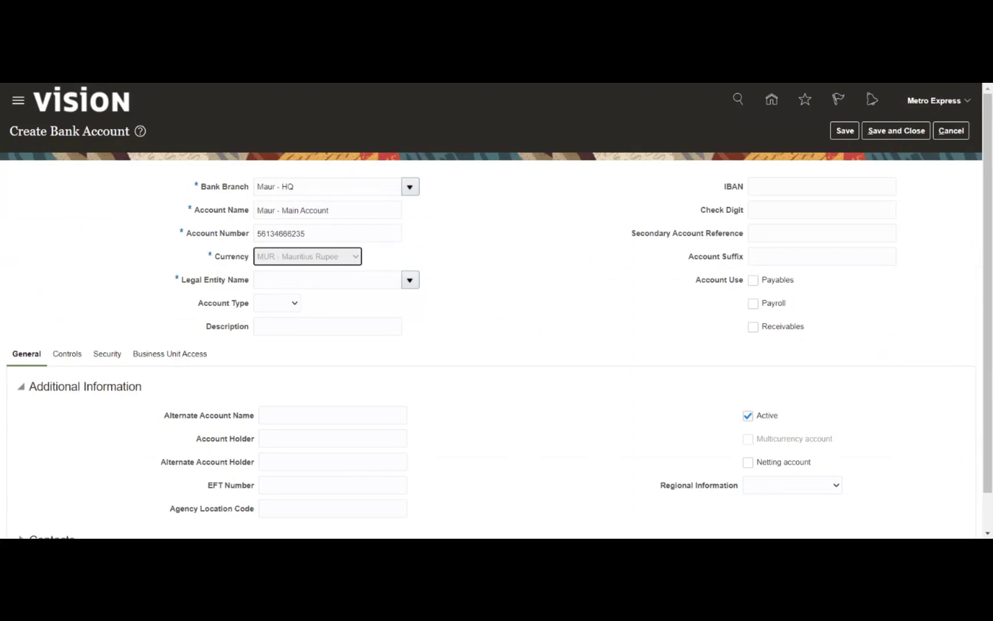
pyautogui.click(412, 282)
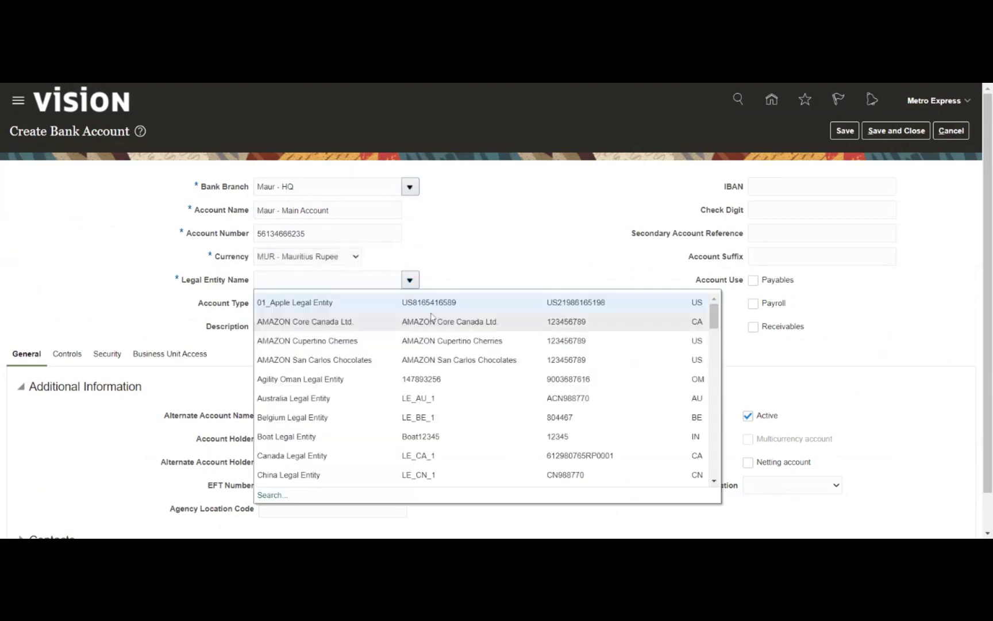
# Search legal entities for 'Mau' and assign Metro Express Mauritius Legal Entity
pyautogui.click(328, 280)
pyautogui.write('M')
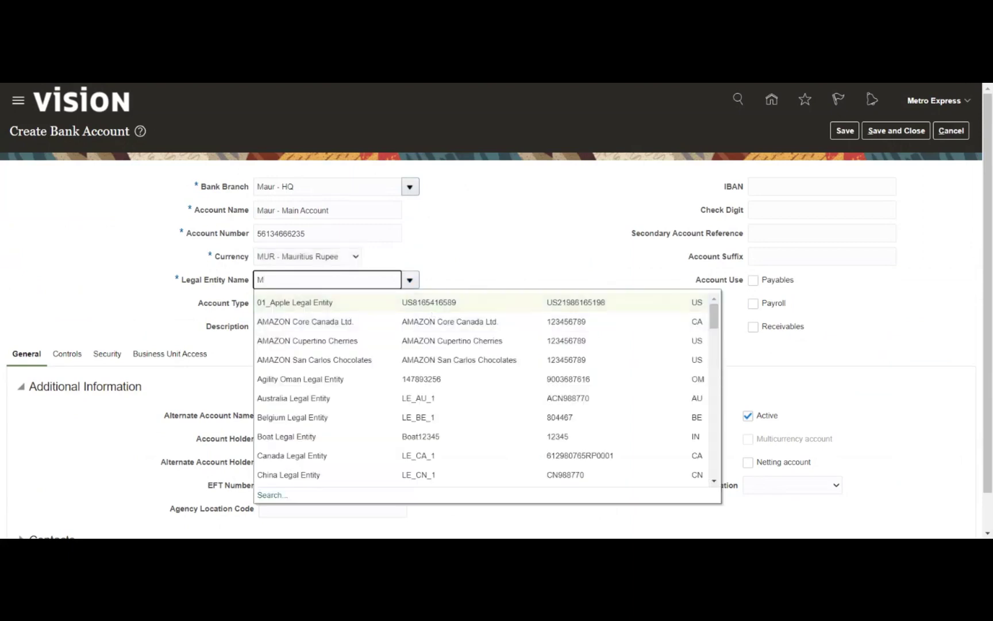
pyautogui.write('au')
pyautogui.press('Tab')
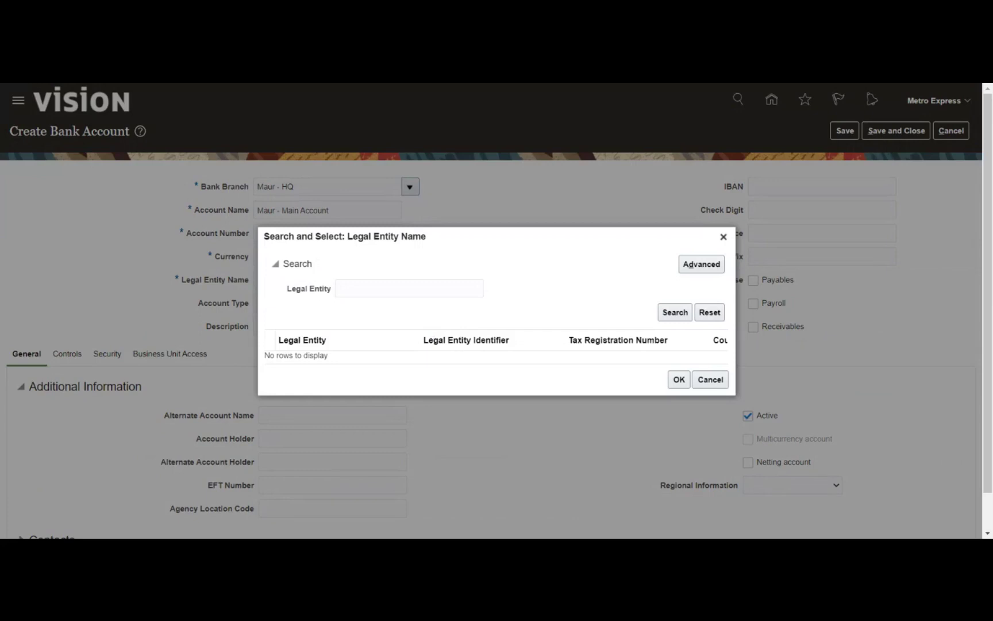
pyautogui.click(676, 315)
pyautogui.scroll(-5, 381, 327)
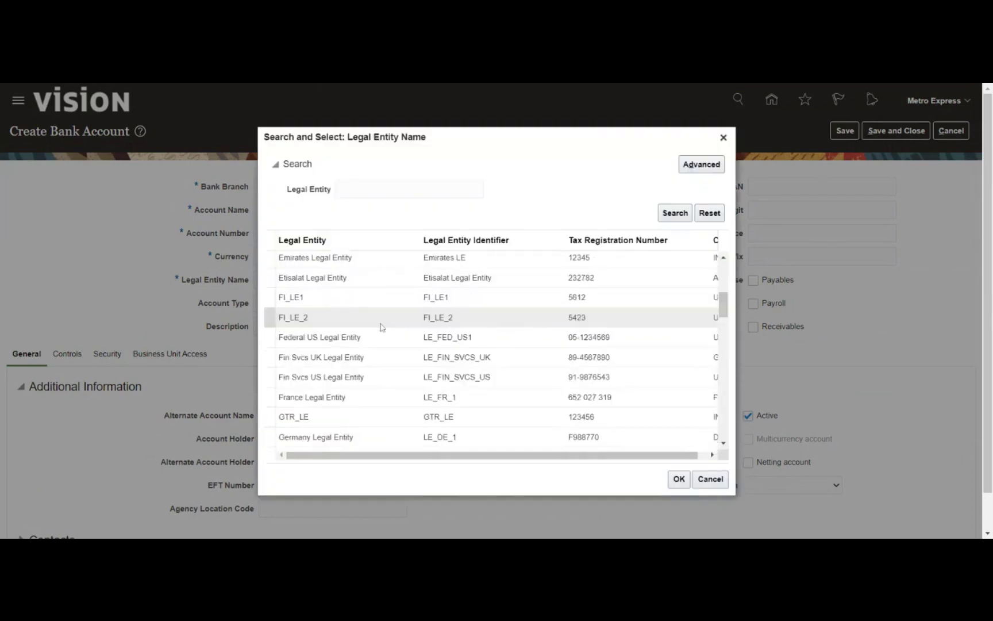
pyautogui.scroll(-5, 380, 327)
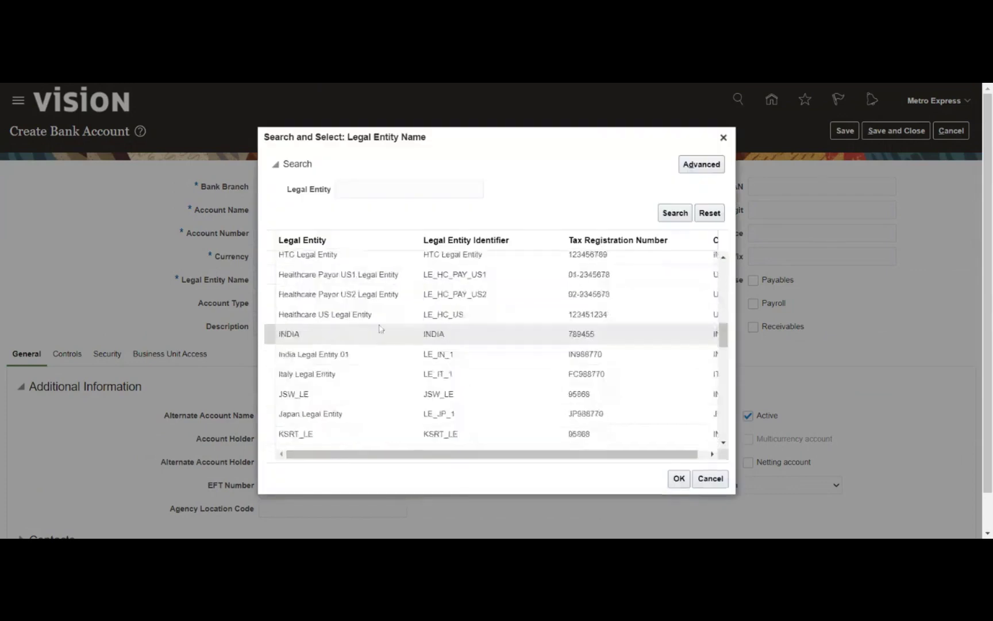
pyautogui.scroll(-4, 379, 330)
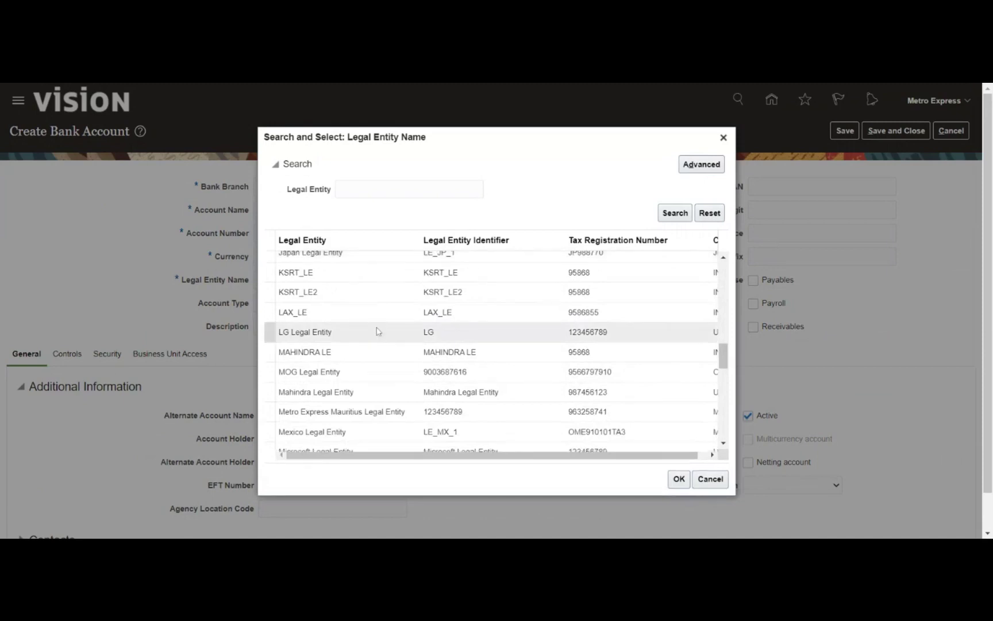
pyautogui.scroll(-2, 377, 332)
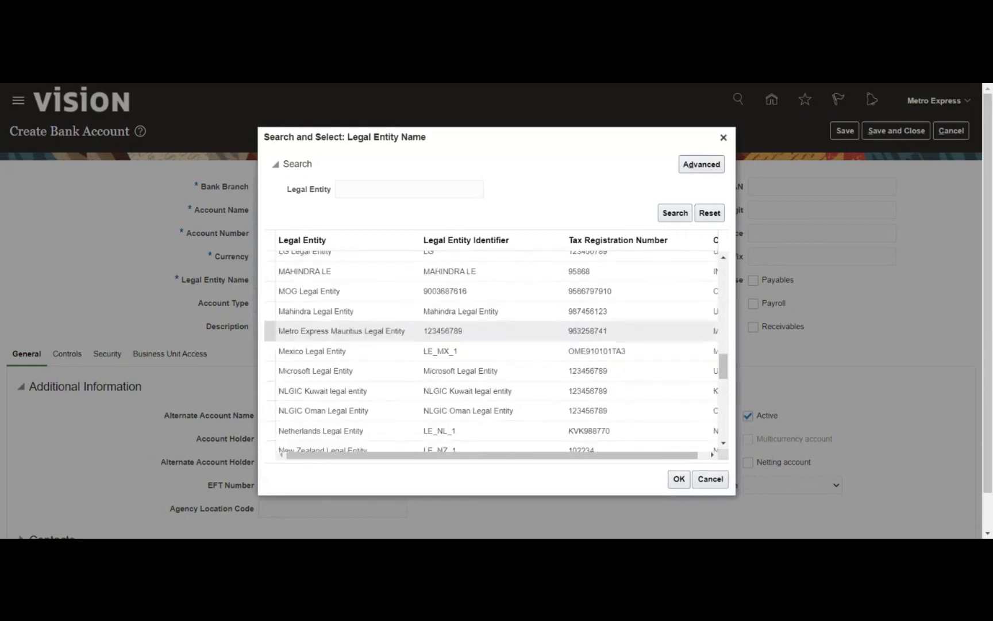
pyautogui.click(383, 330)
pyautogui.click(678, 480)
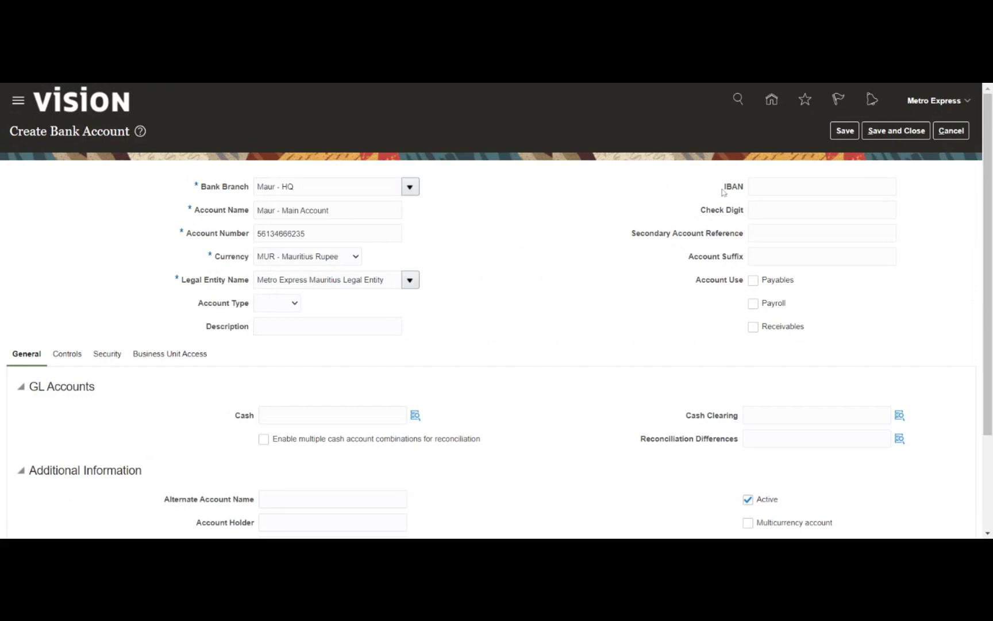
# Tick Payables and Receivables as the account uses for Maur - Main Account
pyautogui.moveTo(723, 192); pyautogui.dragTo(743, 190)
pyautogui.click(683, 193)
pyautogui.click(753, 282)
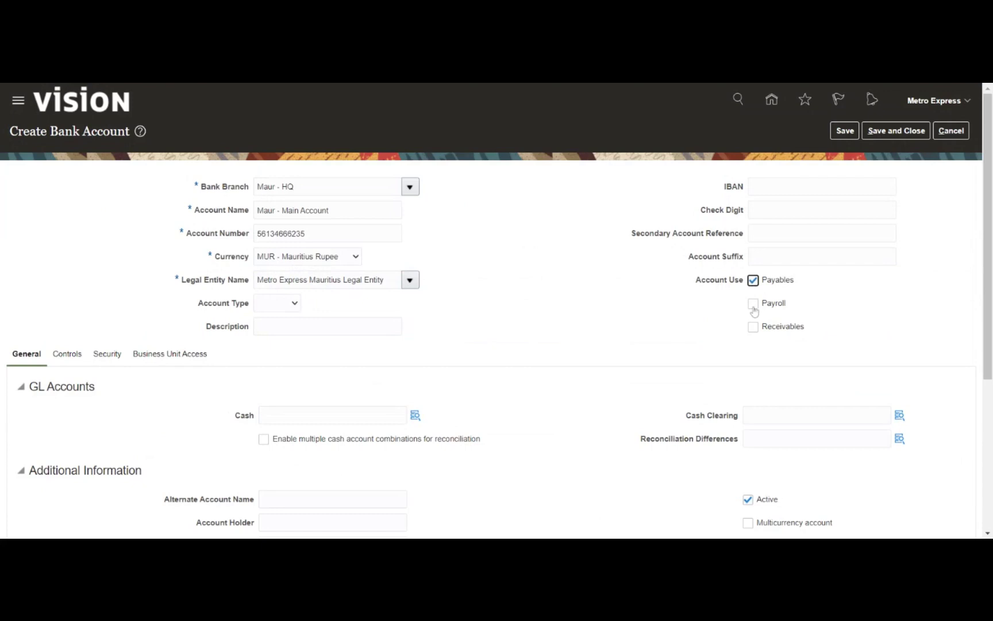
pyautogui.click(753, 326)
pyautogui.scroll(-4, 82, 302)
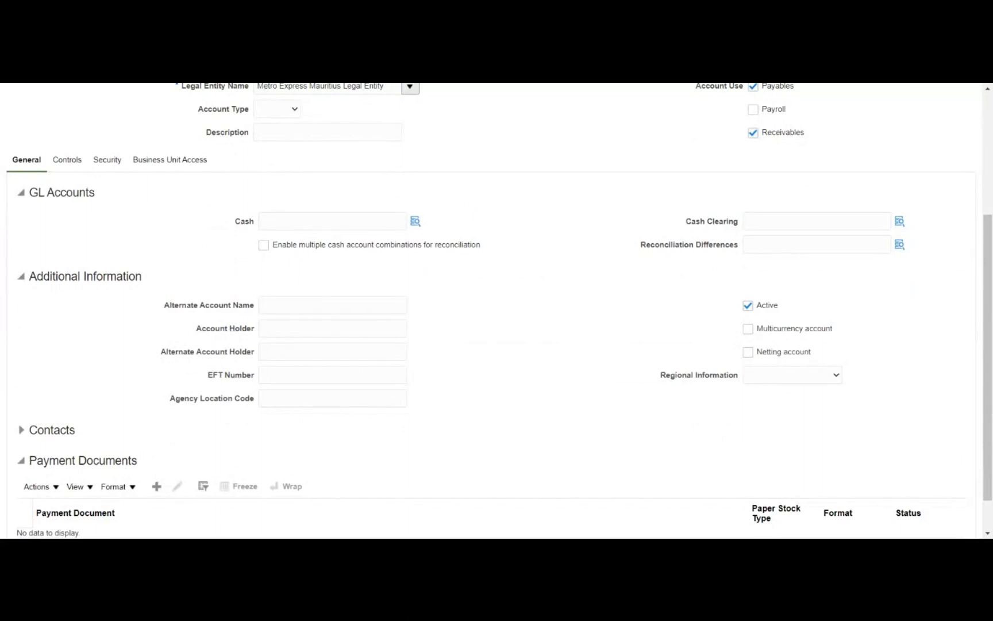
pyautogui.click(332, 222)
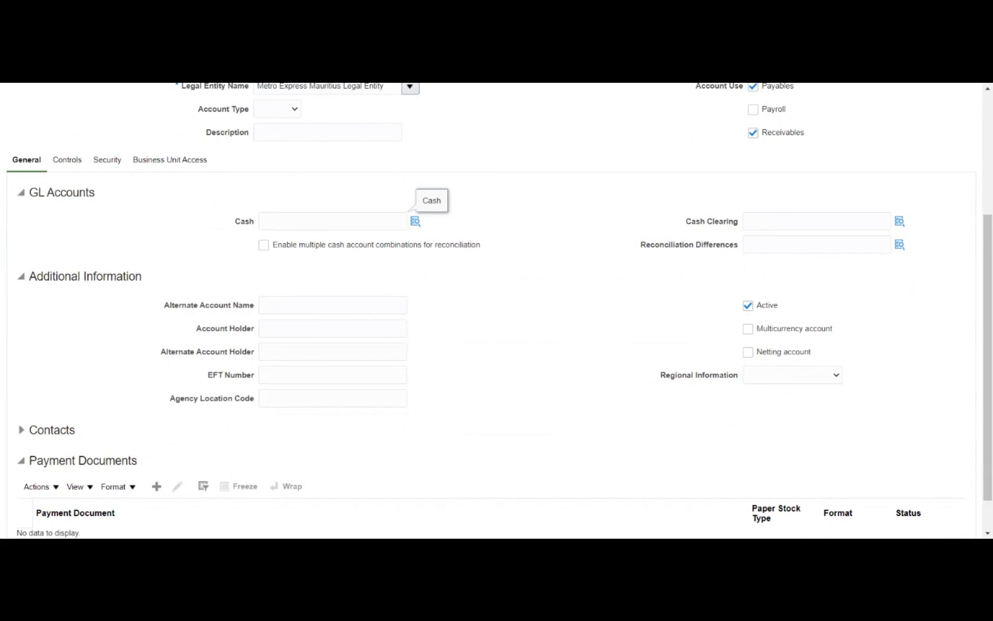
pyautogui.click(332, 221)
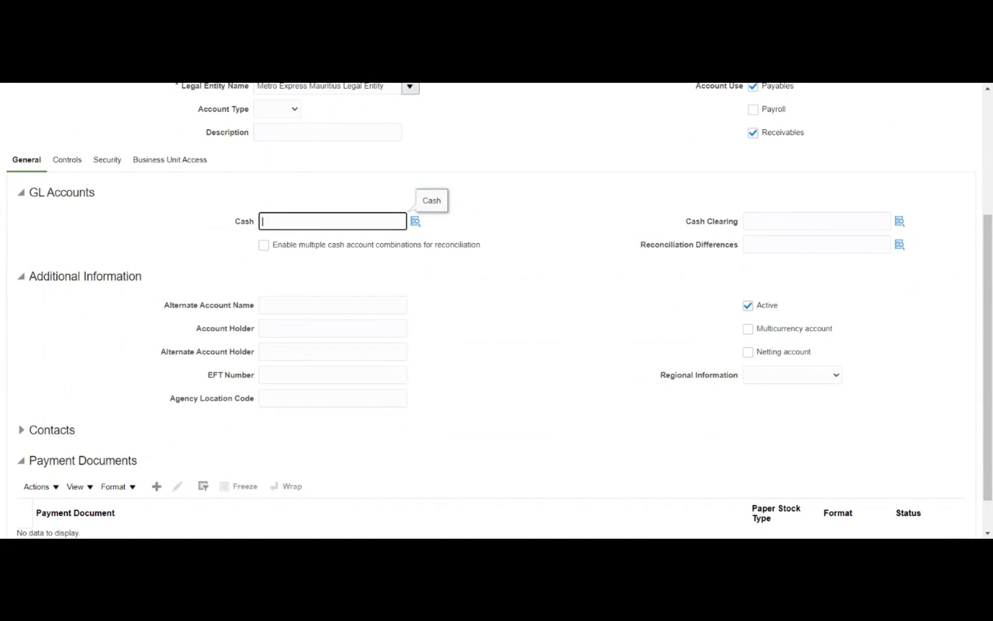
pyautogui.hotkey('ctrl', 'v')
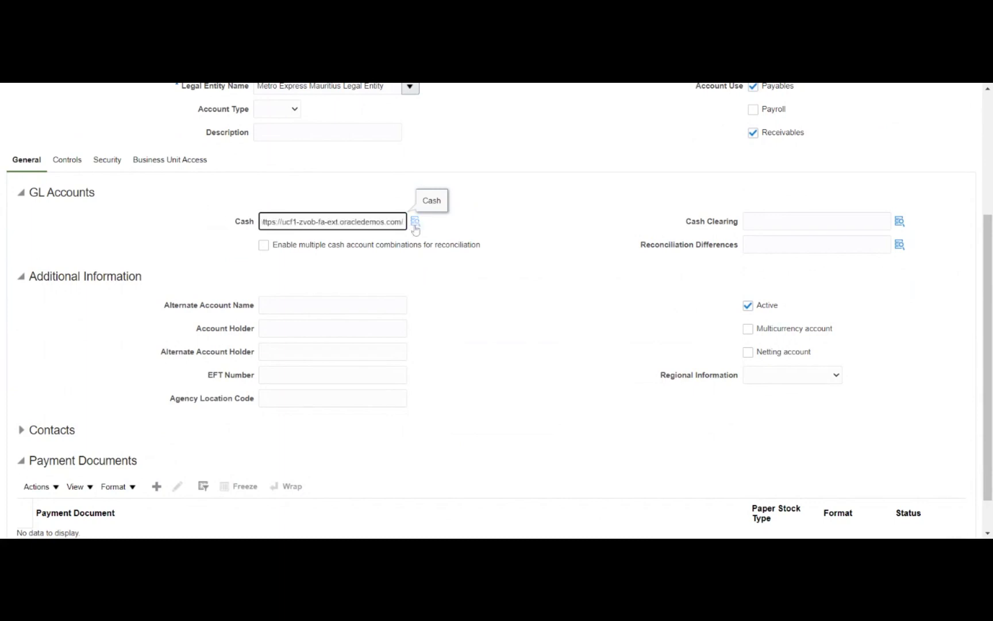
pyautogui.click(414, 228)
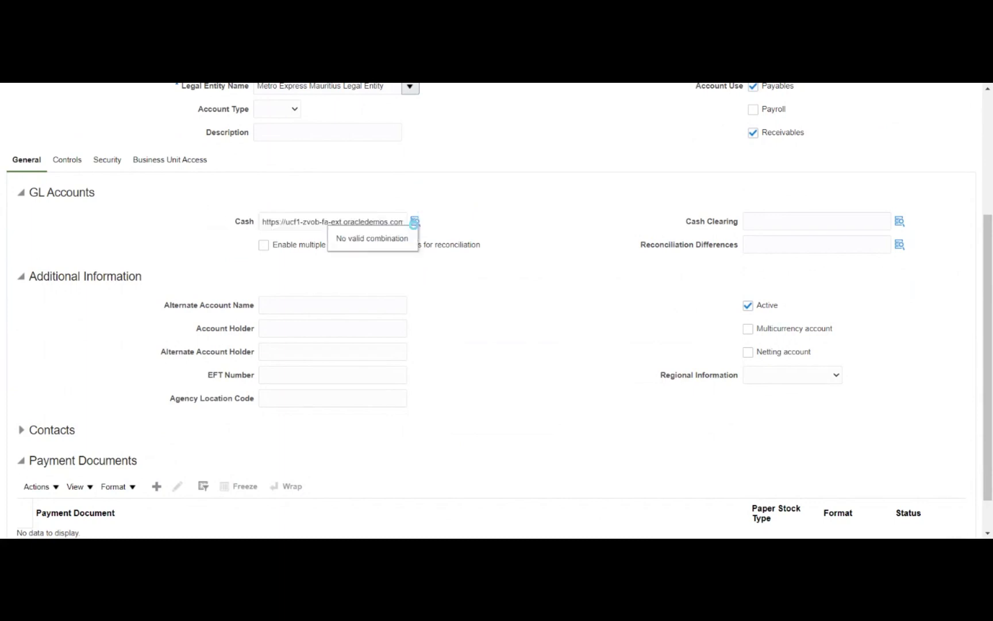
pyautogui.click(415, 221)
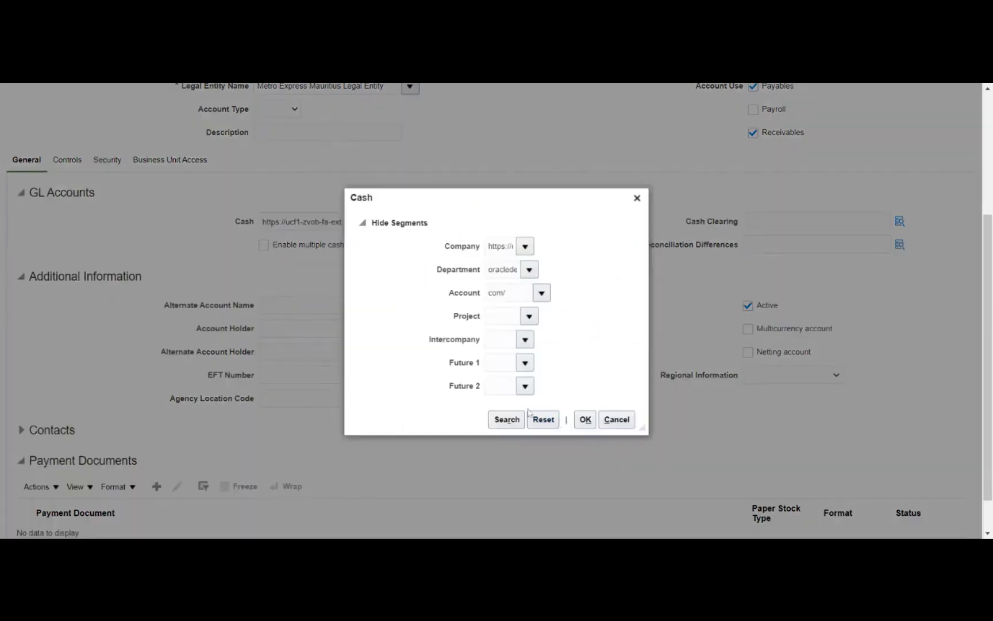
pyautogui.click(602, 421)
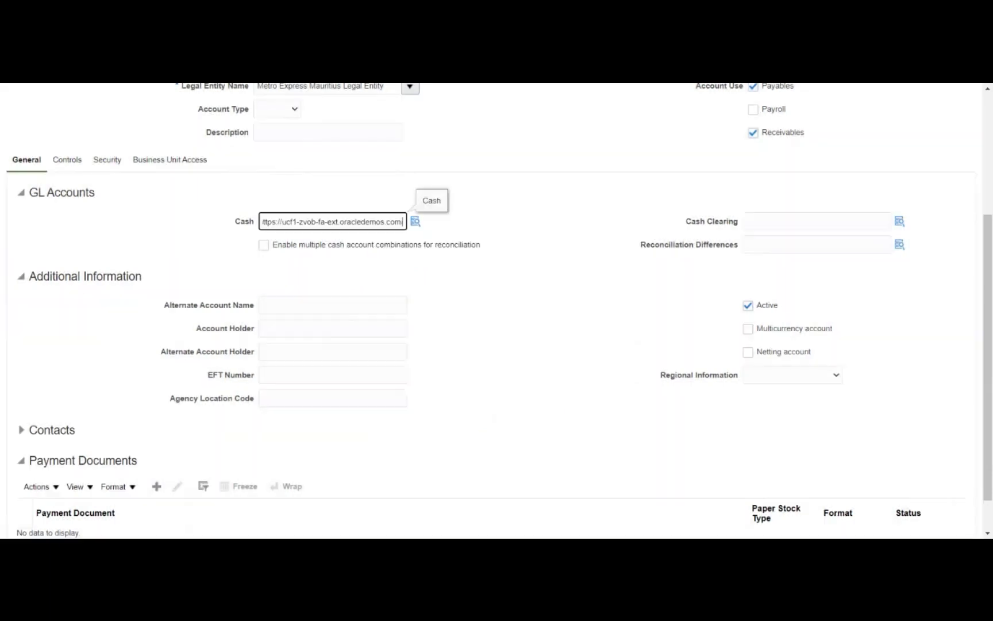
pyautogui.doubleClick(332, 221)
pyautogui.hotkey('ctrl', 'a')
pyautogui.press('BackSpace')
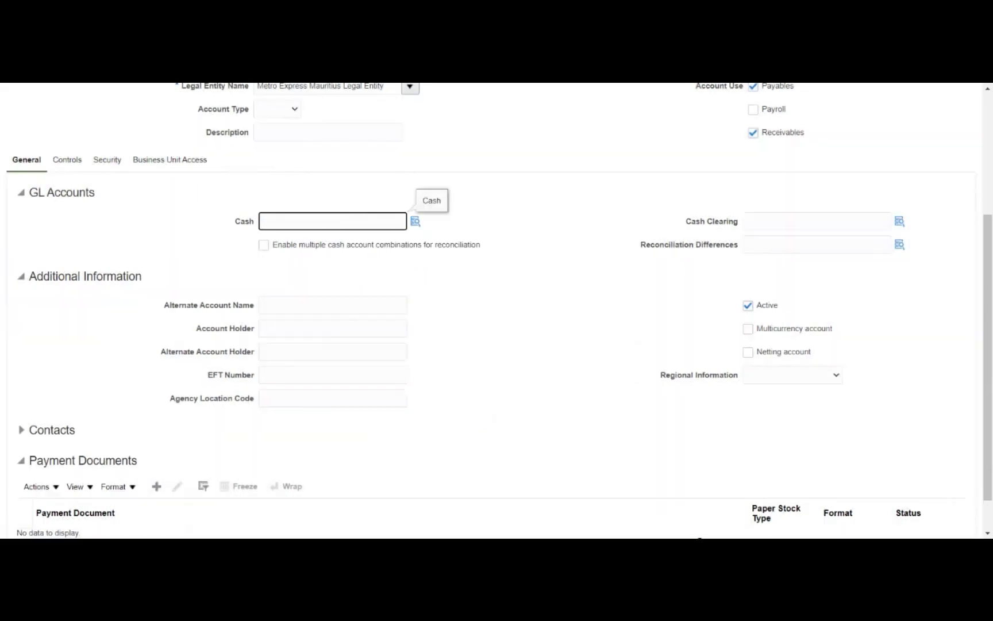
pyautogui.click(699, 539)
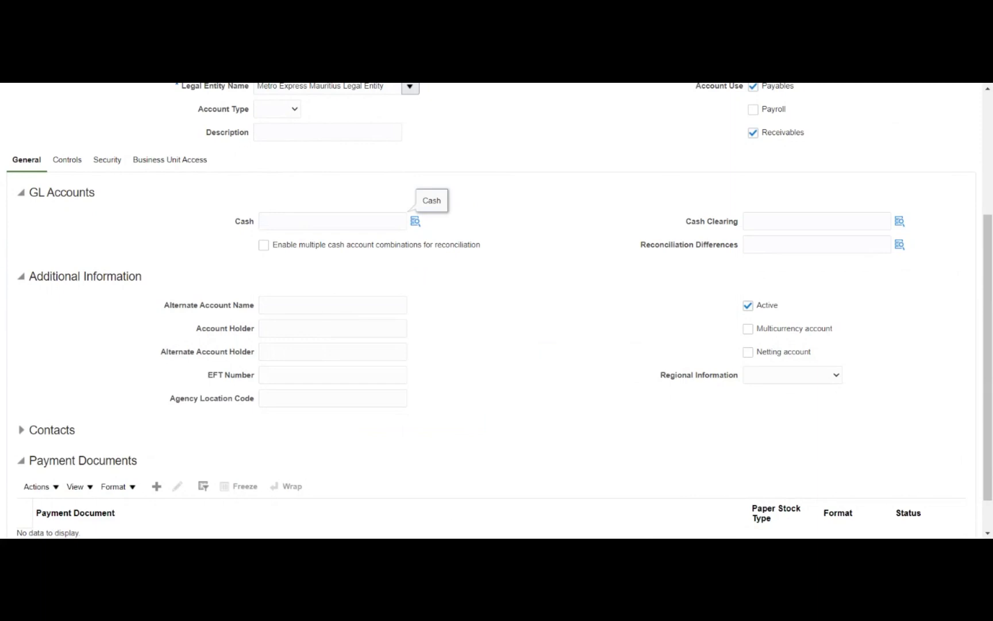
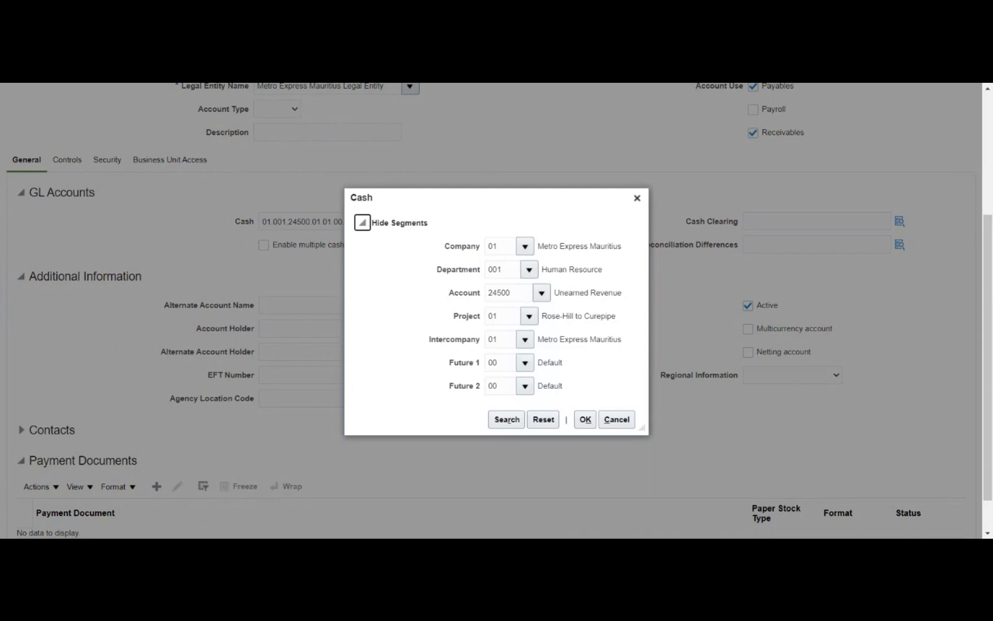
# Search account values by description '%cash%clea%' and set the Account segment to 12145 Cash Clearing
pyautogui.click(541, 292)
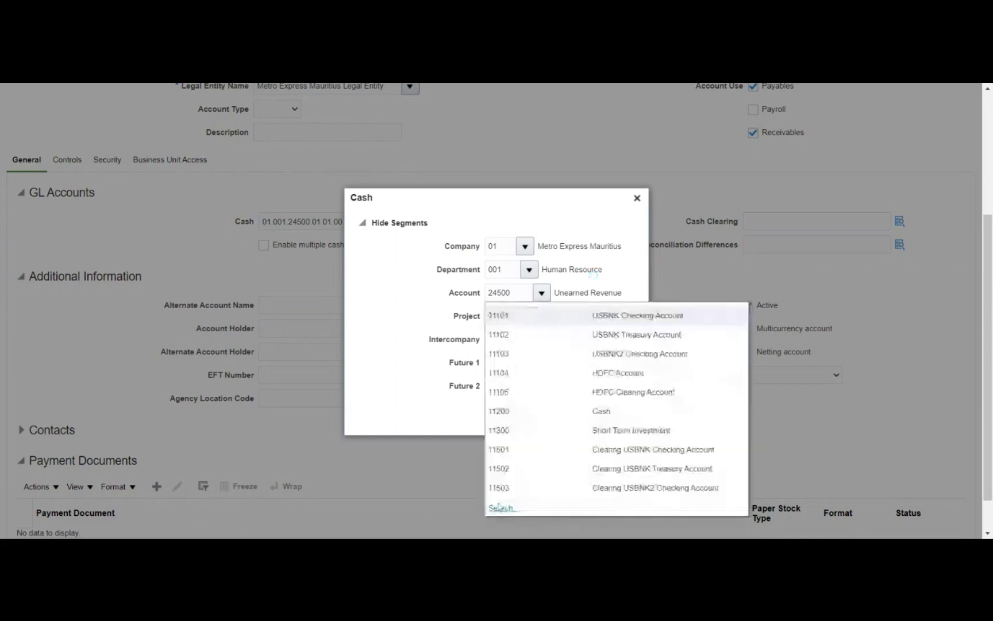
pyautogui.click(497, 513)
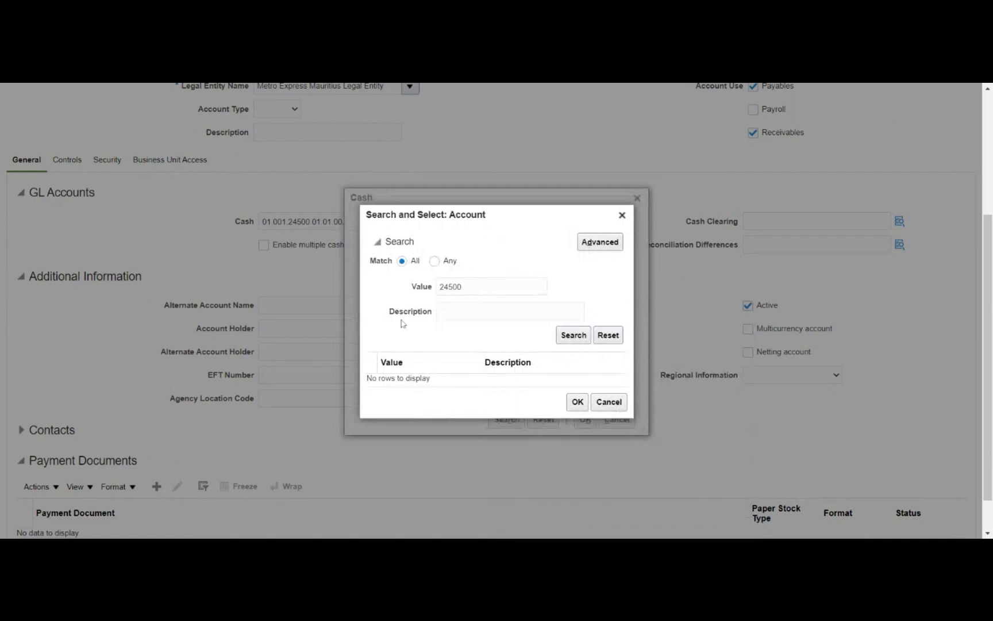
pyautogui.doubleClick(461, 287)
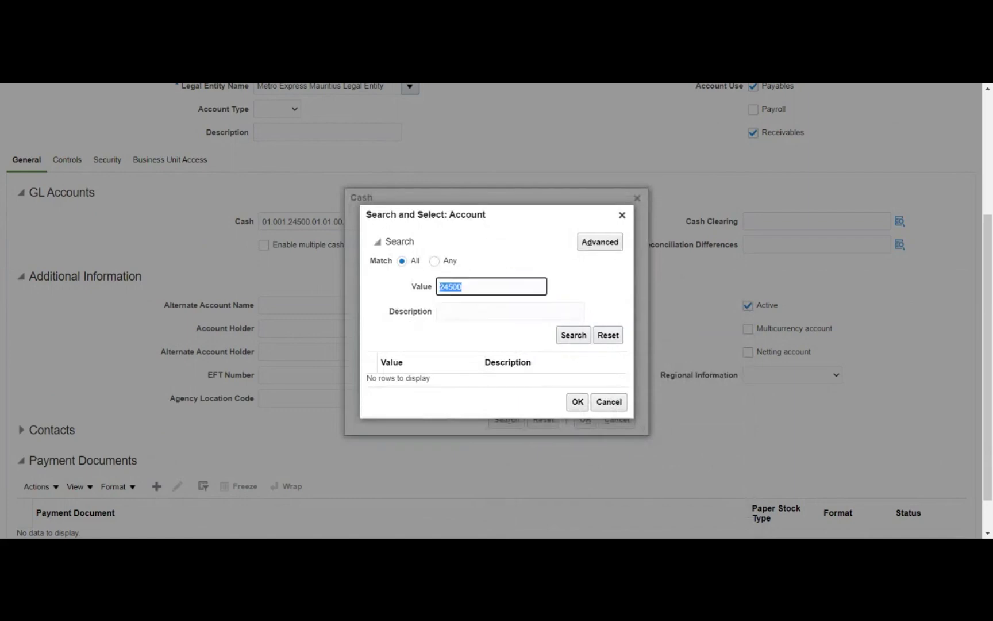
pyautogui.press('BackSpace')
pyautogui.click(510, 311)
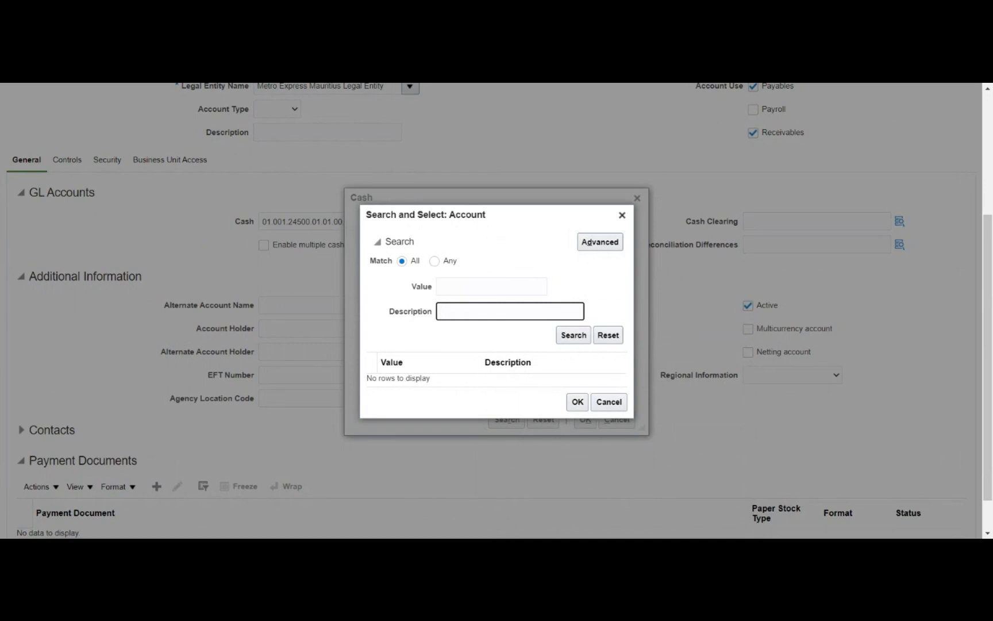
pyautogui.write('%cash%clea%')
pyautogui.press('Return')
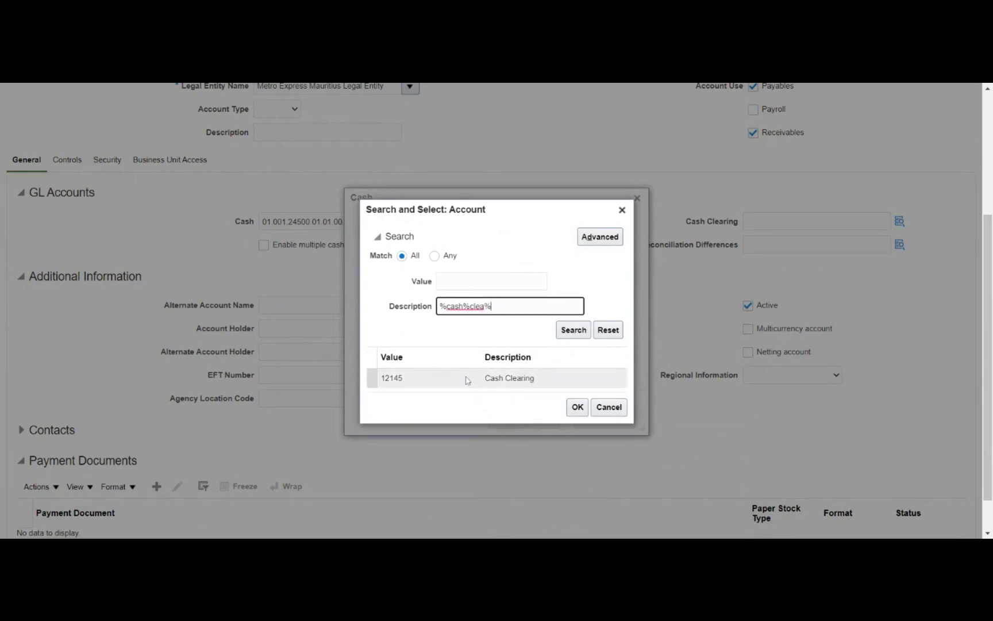
pyautogui.click(467, 380)
pyautogui.click(577, 407)
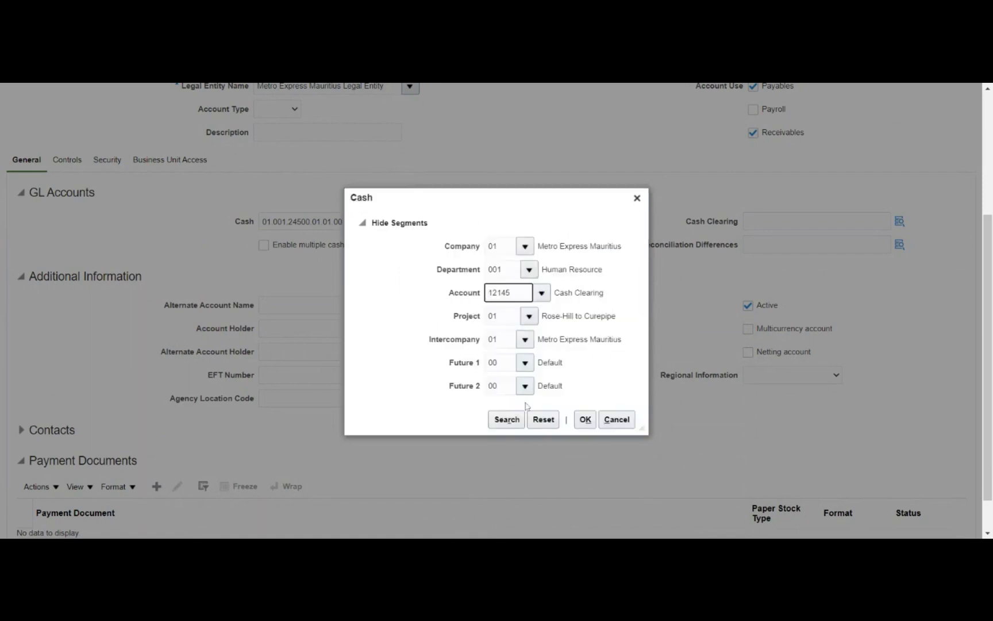
# Confirm the Cash combination and paste 01.001.12145.01.01.00.00 into the Cash Clearing account
pyautogui.click(584, 419)
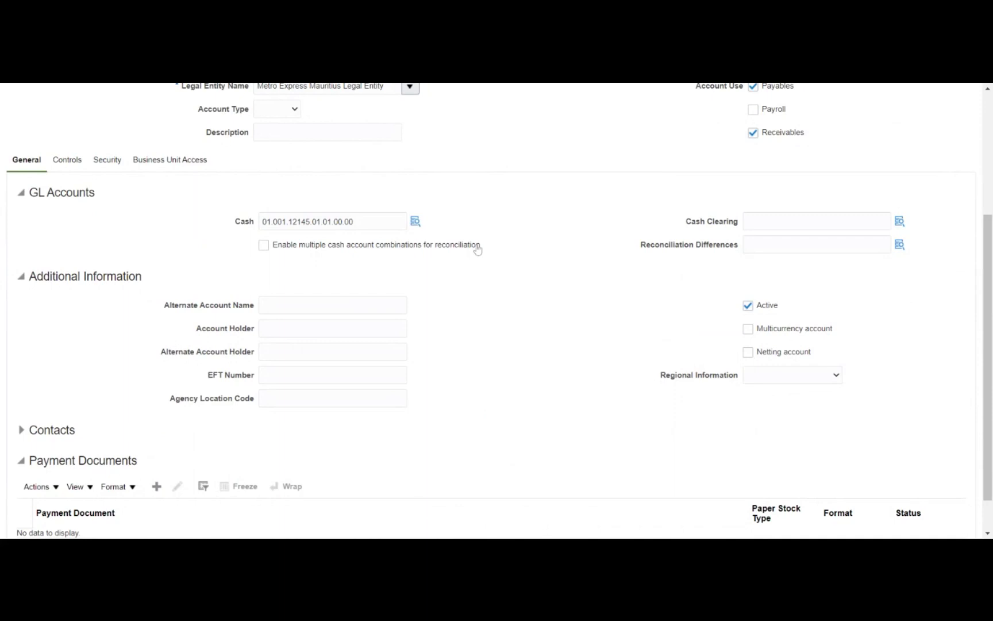
pyautogui.click(415, 221)
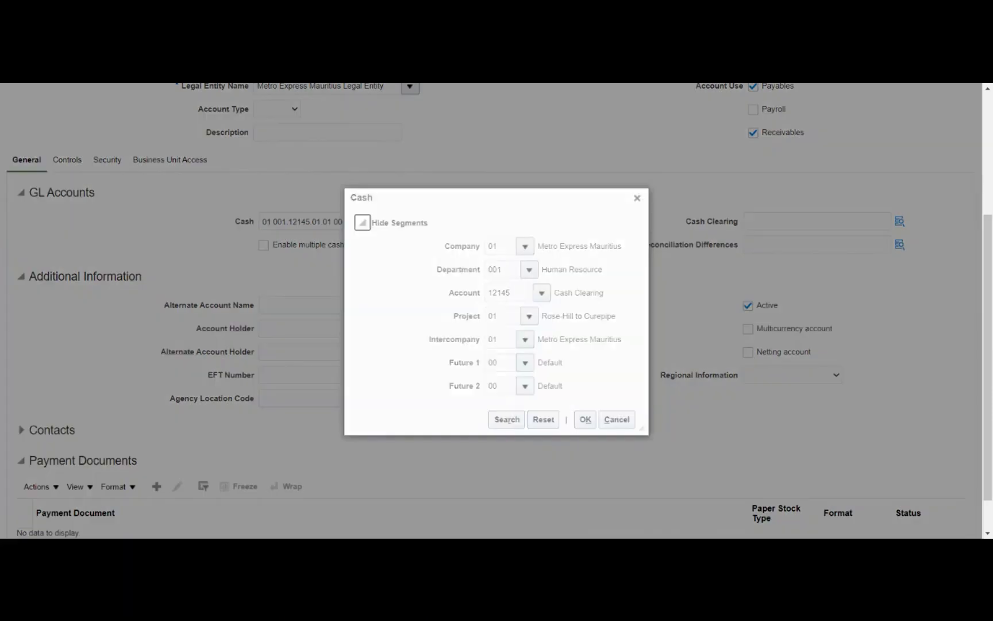
pyautogui.click(617, 420)
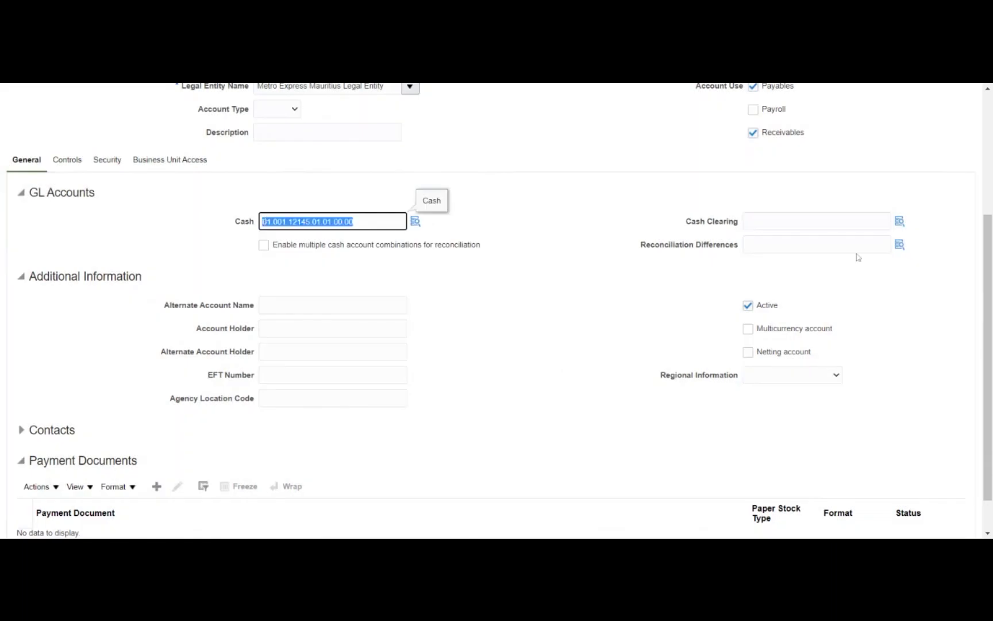
pyautogui.click(816, 221)
pyautogui.write('01.001.12145.01.01.00.00')
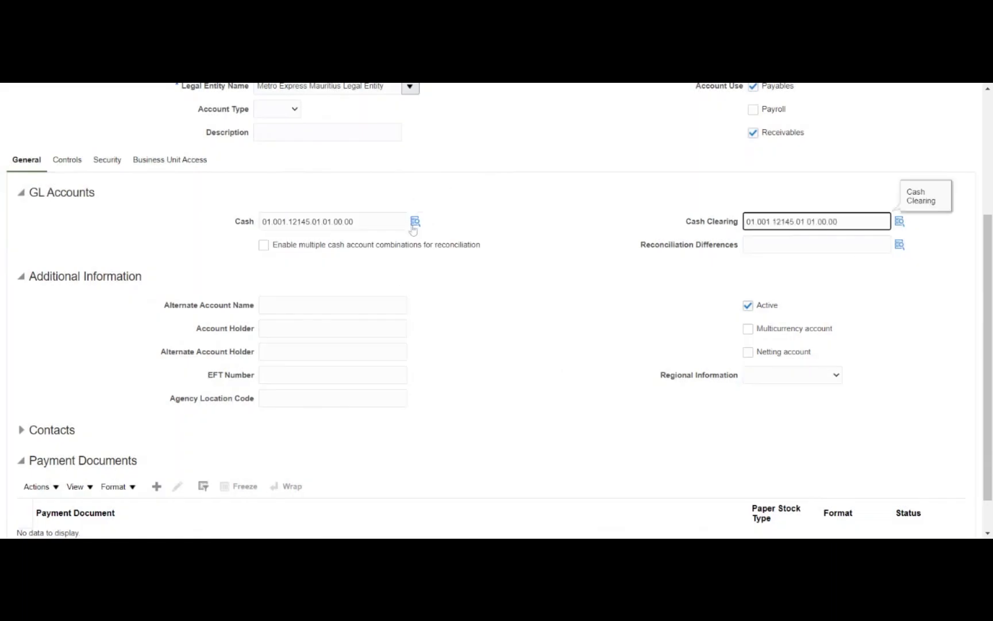
# Reopen the Cash account combination to change its Account segment again
pyautogui.click(501, 228)
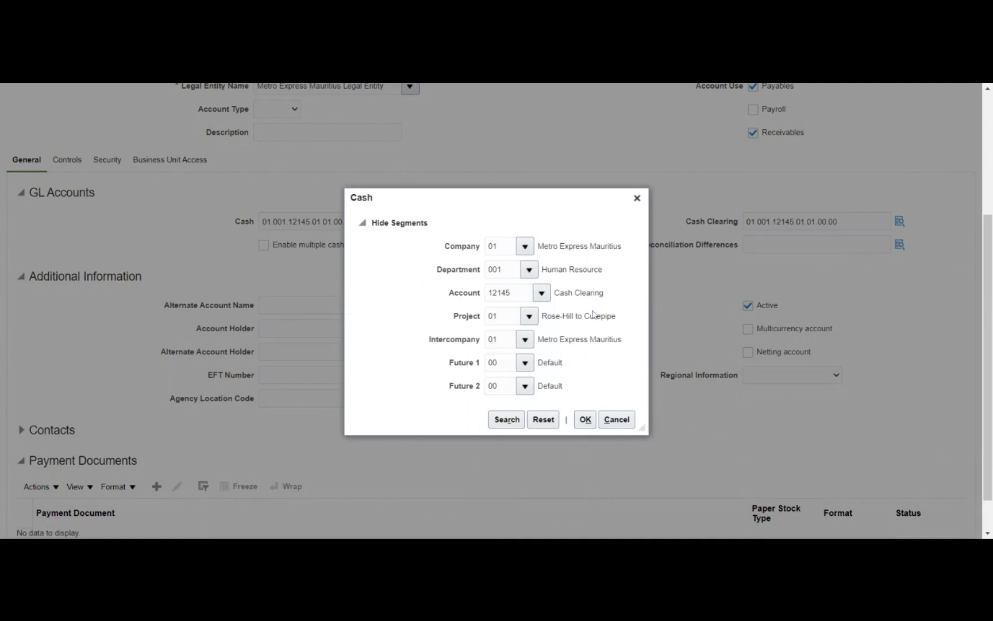
pyautogui.click(542, 293)
pyautogui.press('Escape')
# Confirm the Cash account as 01.001.11200.01.01.00.00 using account 11200 Cash
pyautogui.click(585, 419)
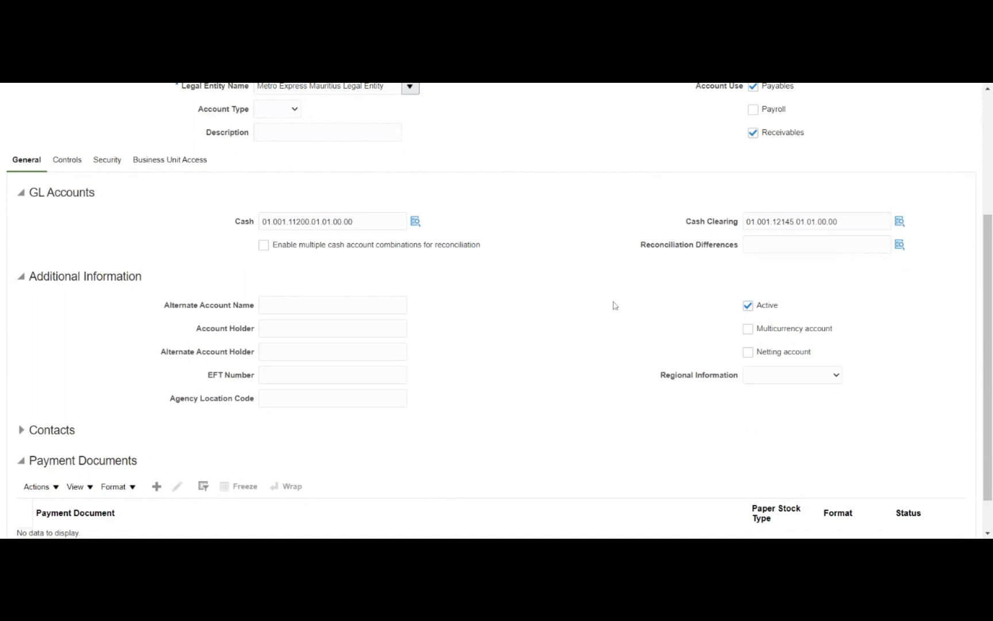
pyautogui.scroll(-1, 613, 304)
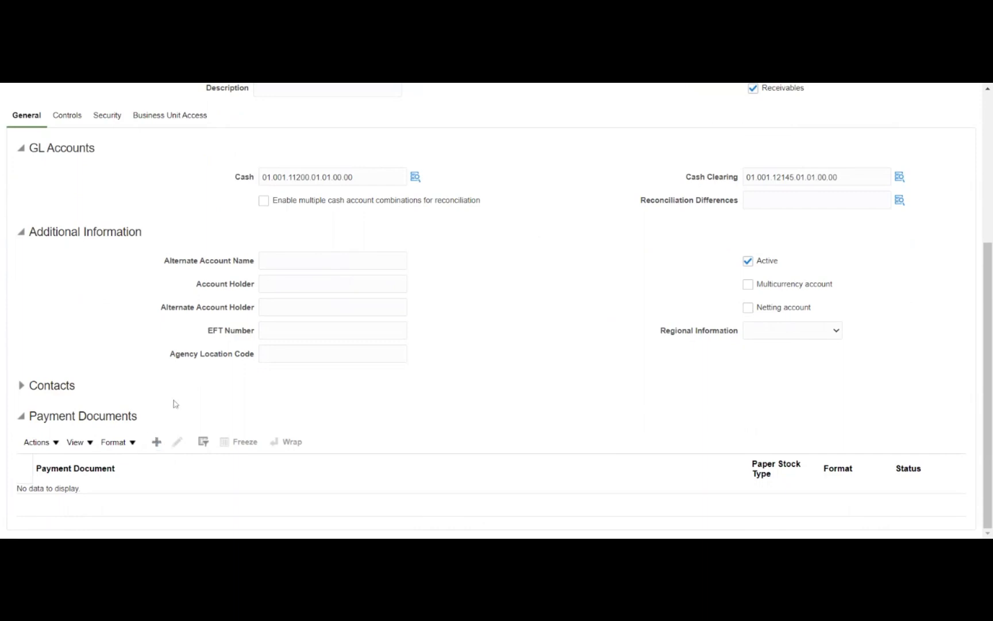
pyautogui.scroll(1, 95, 342)
pyautogui.scroll(2, 96, 342)
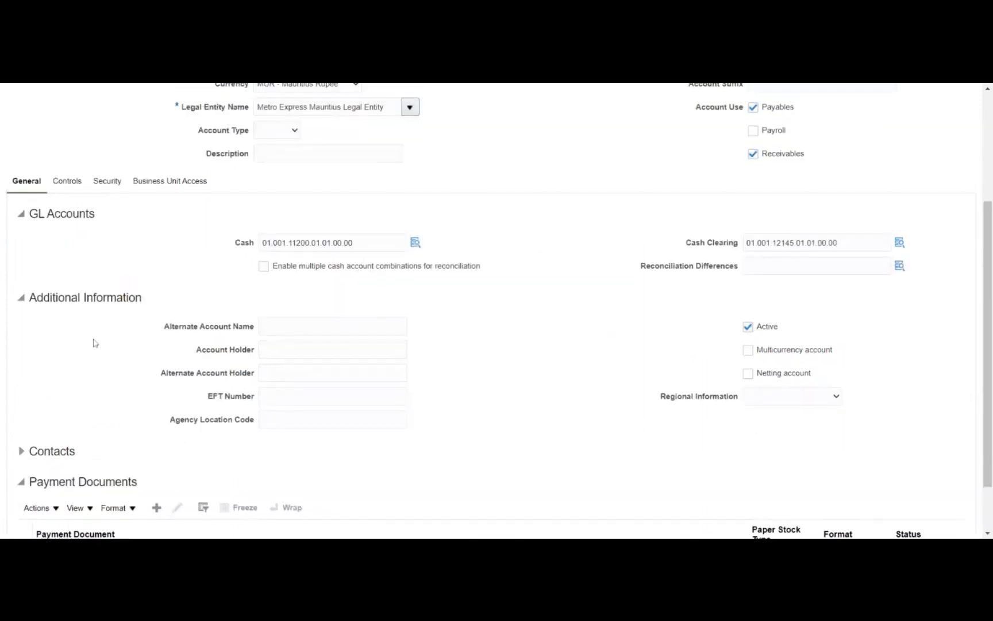
# Show the Controls tab and look over the reconciliation, statement processing and forecasting controls
pyautogui.click(69, 253)
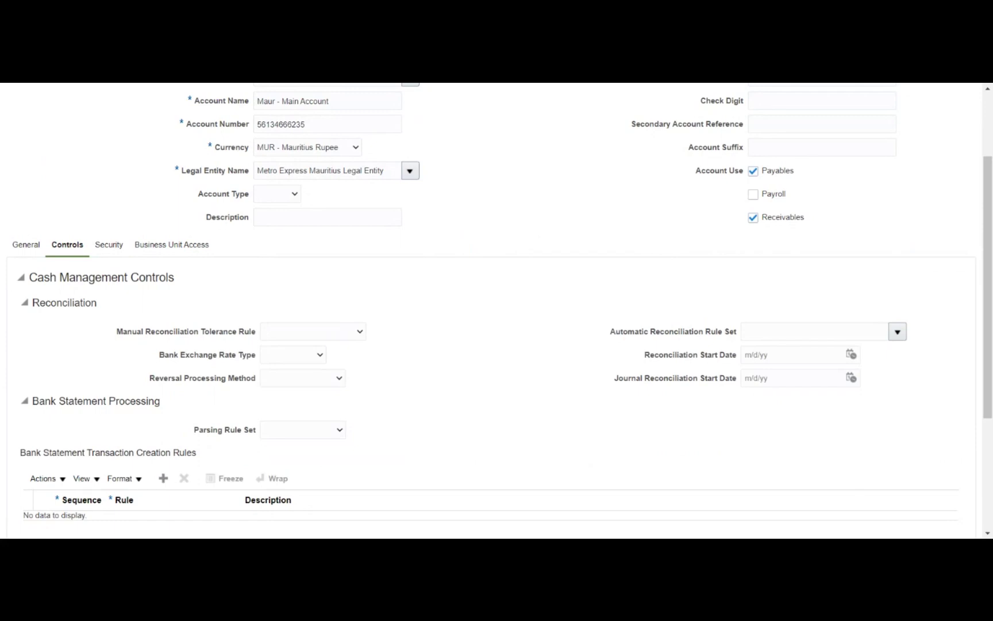
pyautogui.scroll(-3, 448, 319)
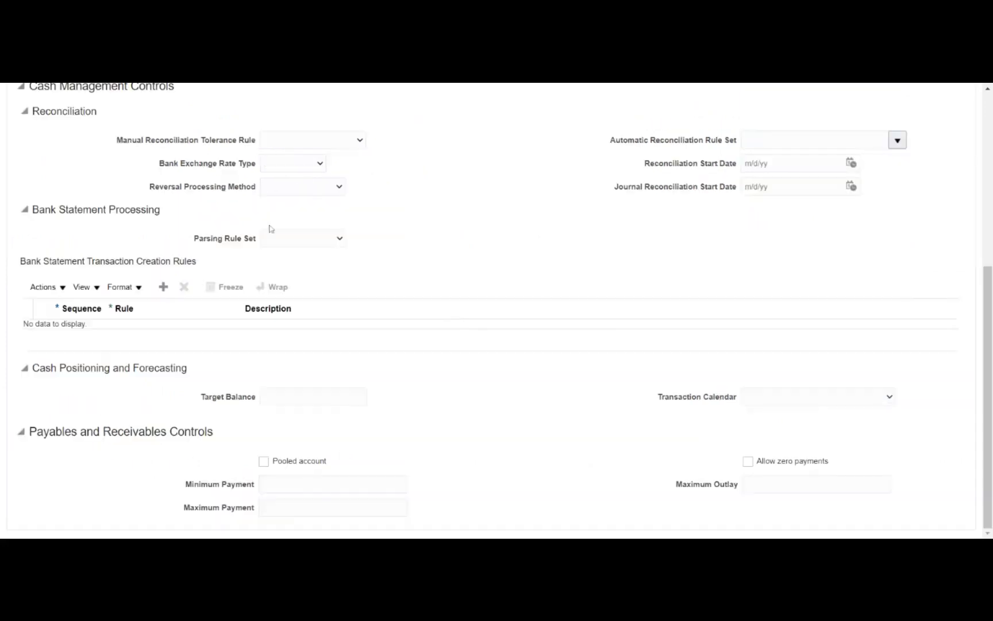
pyautogui.scroll(1, 306, 189)
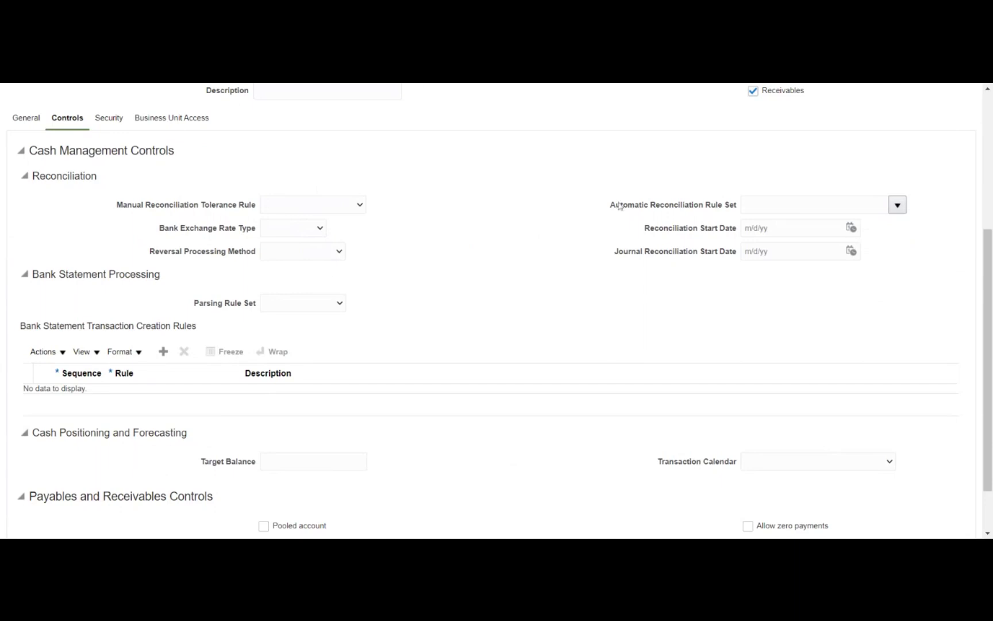
# Review the Controls sections, leaving the reconciliation rule set, pooled and payment limit settings blank
pyautogui.moveTo(611, 206); pyautogui.dragTo(737, 211)
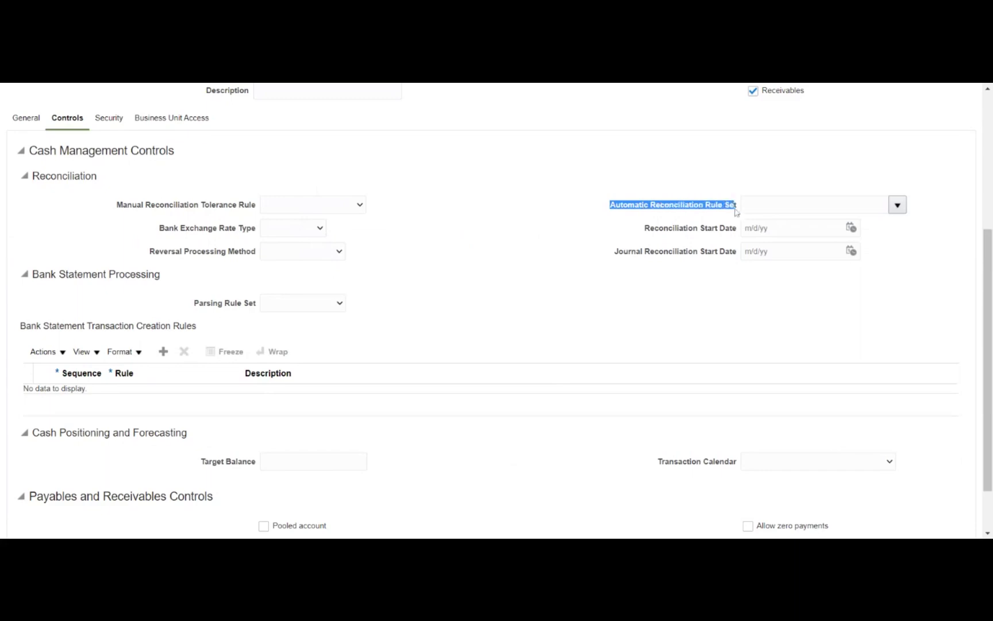
pyautogui.click(573, 246)
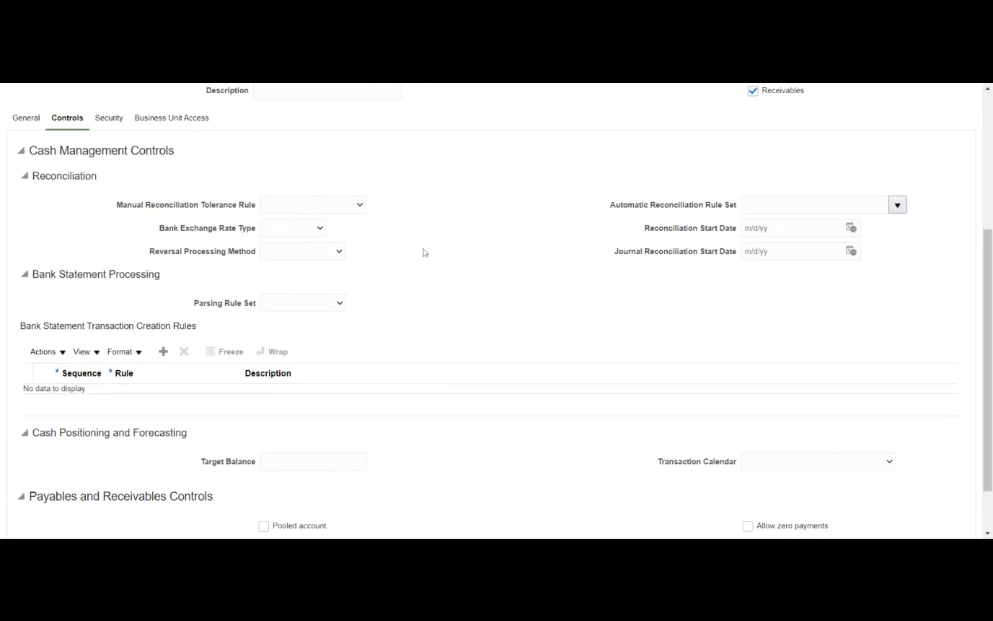
pyautogui.scroll(-2, 424, 253)
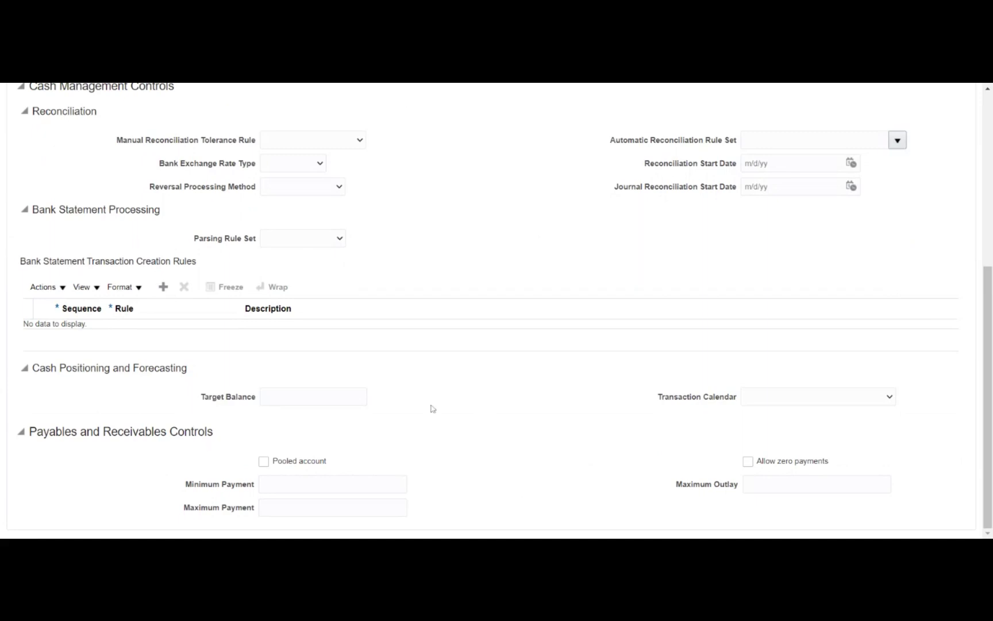
pyautogui.scroll(5, 430, 408)
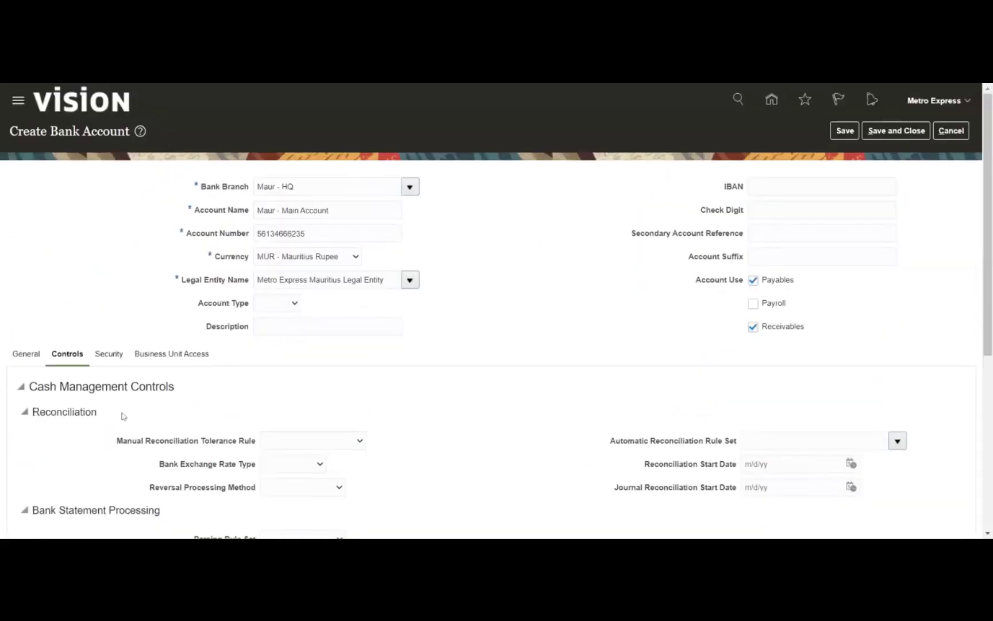
# On the Security tab, turn on 'Secure Bank Account by Users and Roles'
pyautogui.click(108, 354)
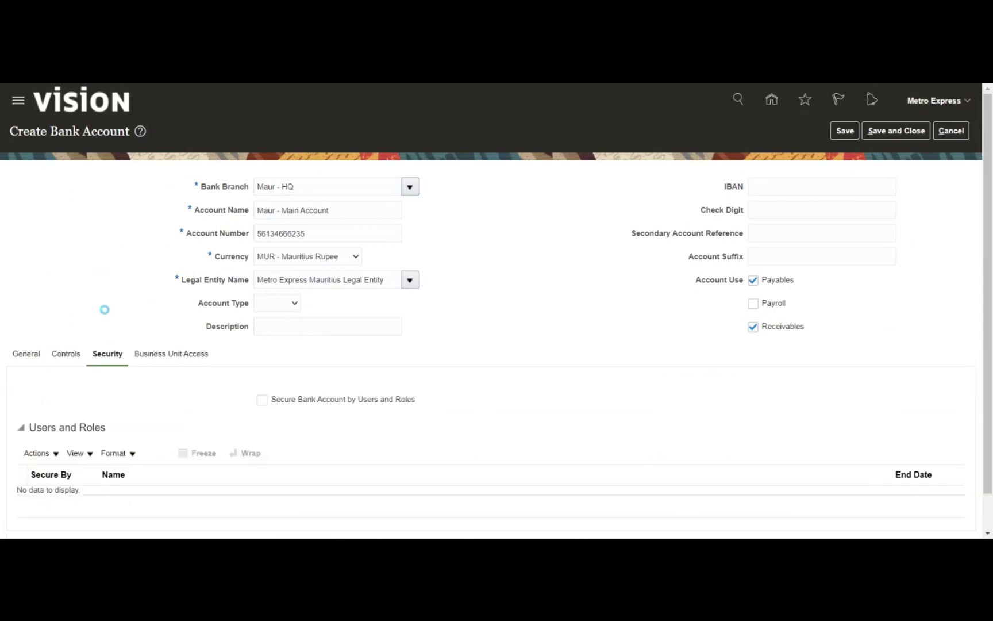
pyautogui.scroll(-1, 1, 340)
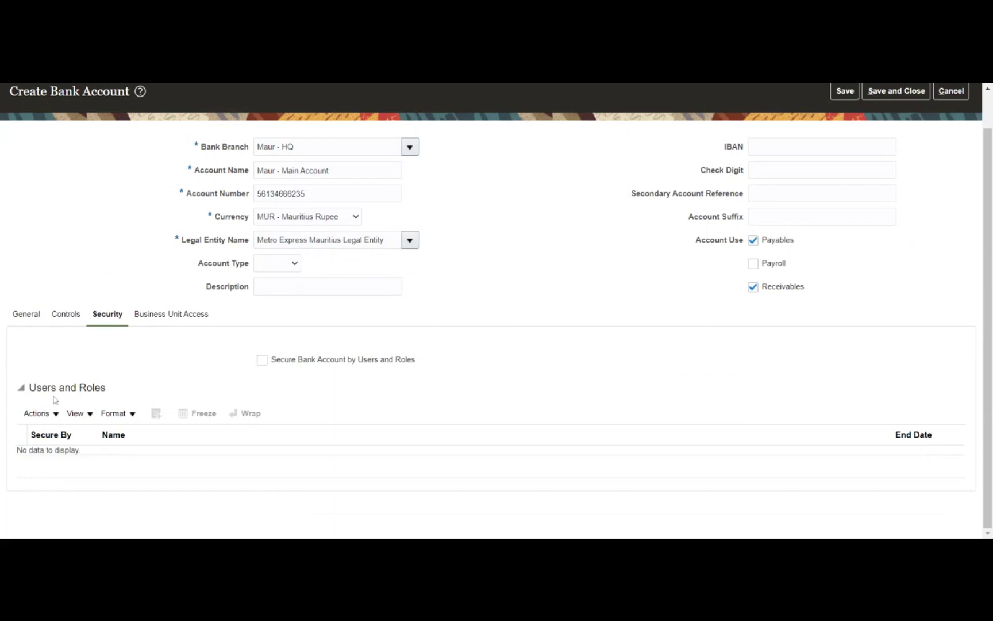
pyautogui.click(262, 360)
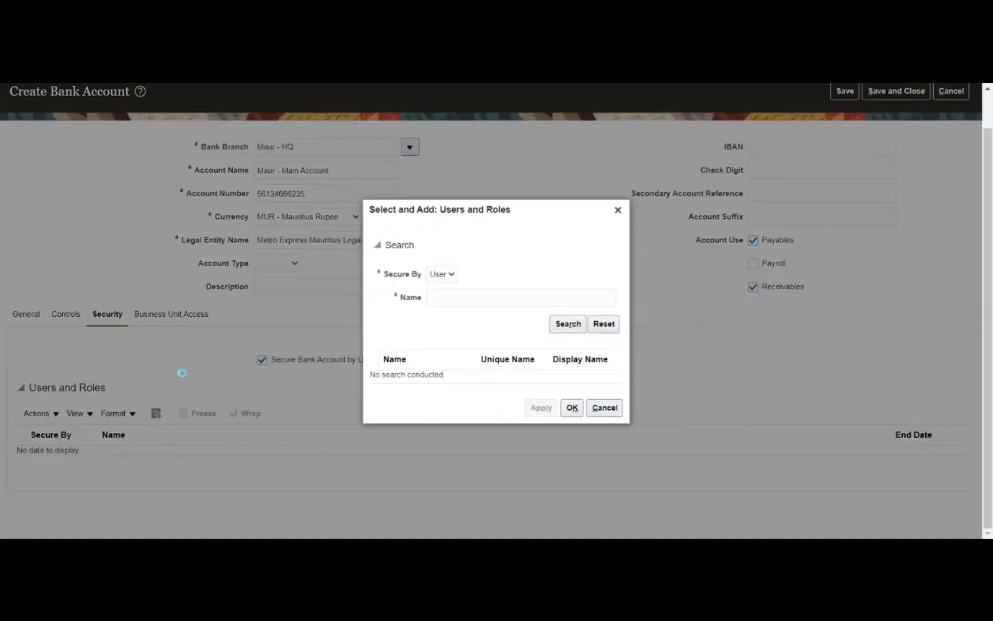
# Try a role search for 'Receiv%' in the Users and Roles dialog, then clear it
pyautogui.click(452, 275)
pyautogui.click(452, 287)
pyautogui.press('Tab')
pyautogui.write('R')
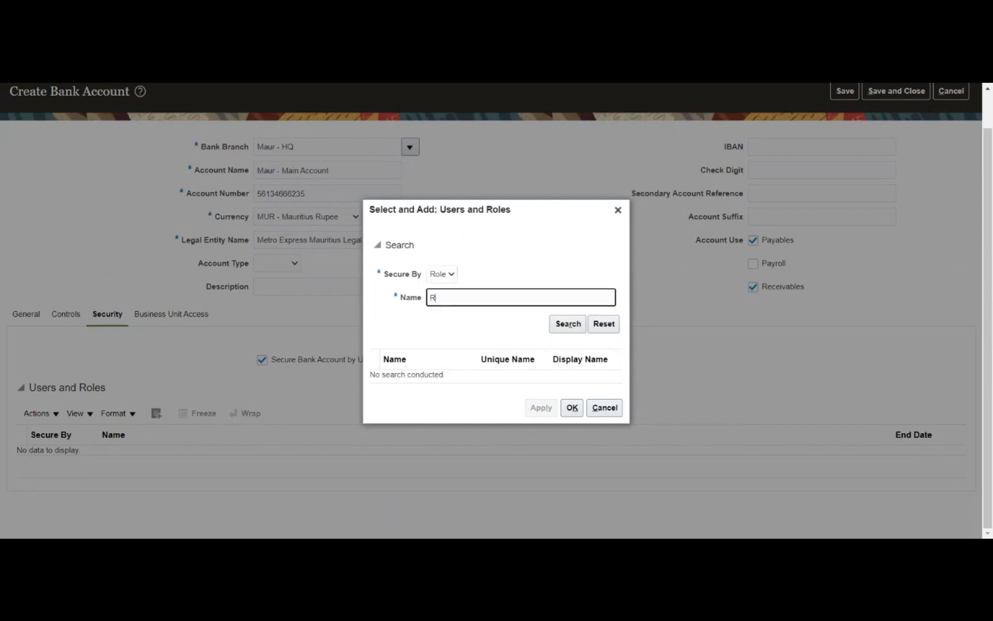
pyautogui.write('eceiv%')
pyautogui.hotkey('ctrl', 'a')
pyautogui.press('BackSpace')
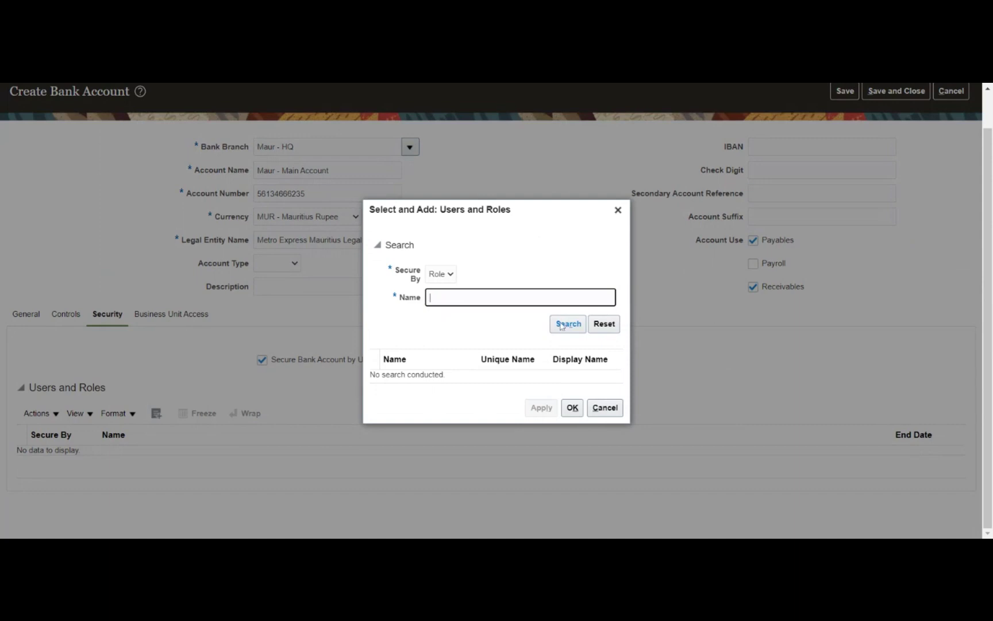
pyautogui.click(560, 326)
pyautogui.click(560, 327)
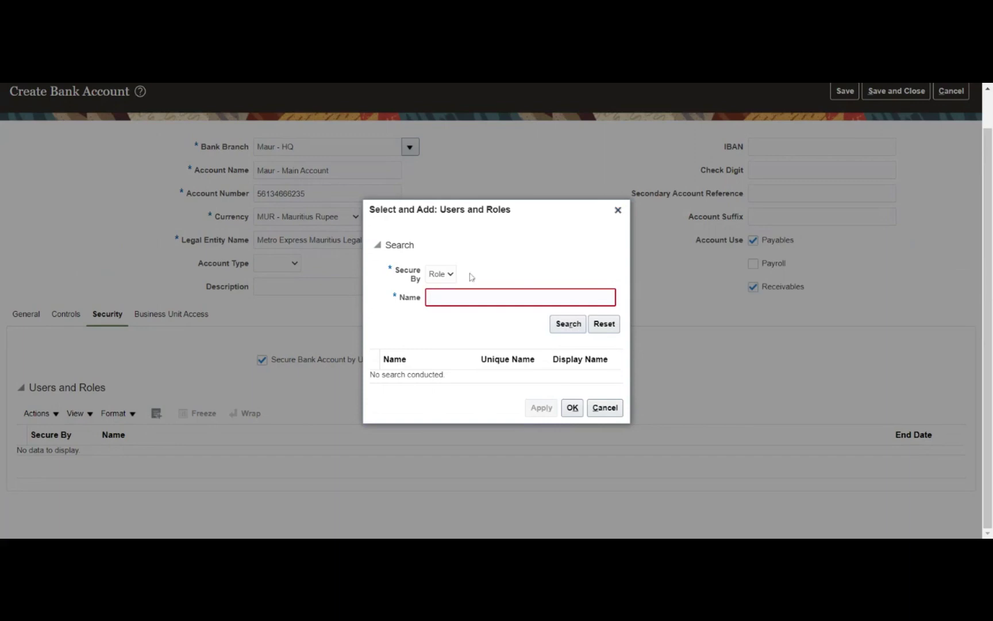
# Search users for 'Metro Expres', cancel without adding anyone, and turn off user-and-role security
pyautogui.click(444, 275)
pyautogui.click(448, 288)
pyautogui.click(444, 297)
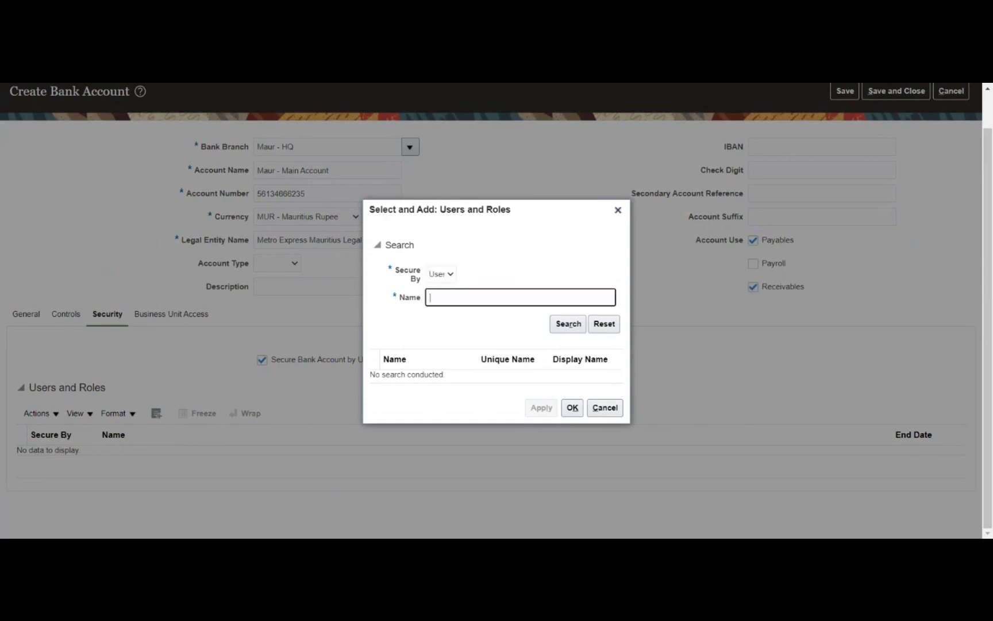
pyautogui.write('Metro Expres')
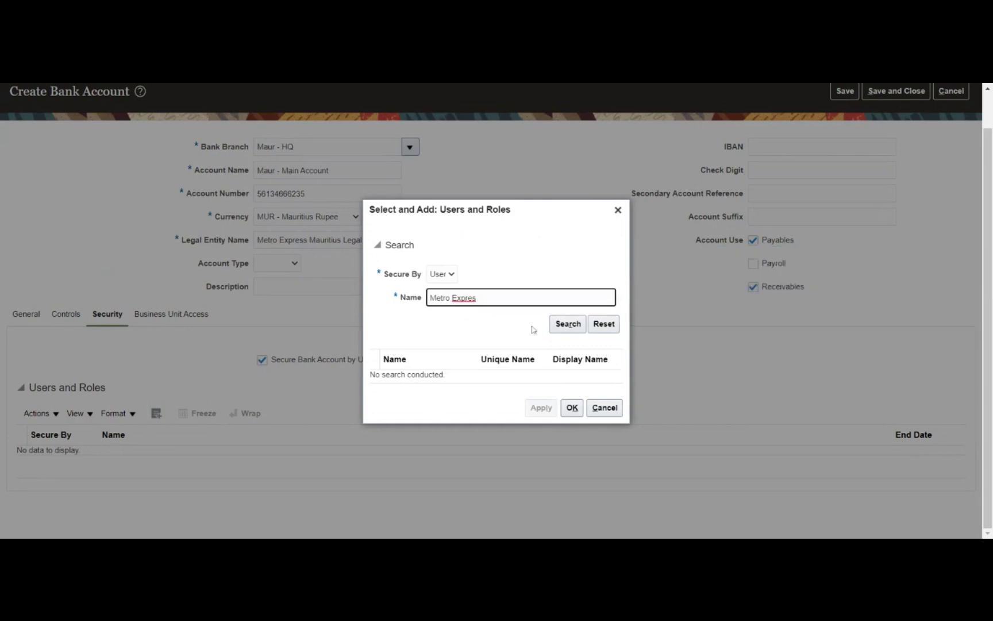
pyautogui.click(564, 327)
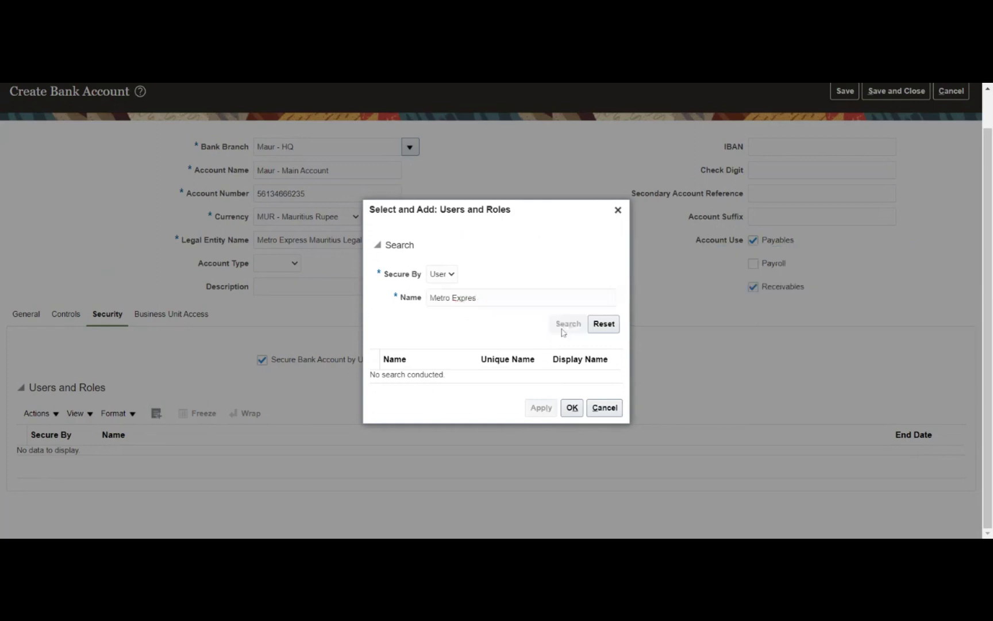
pyautogui.click(455, 377)
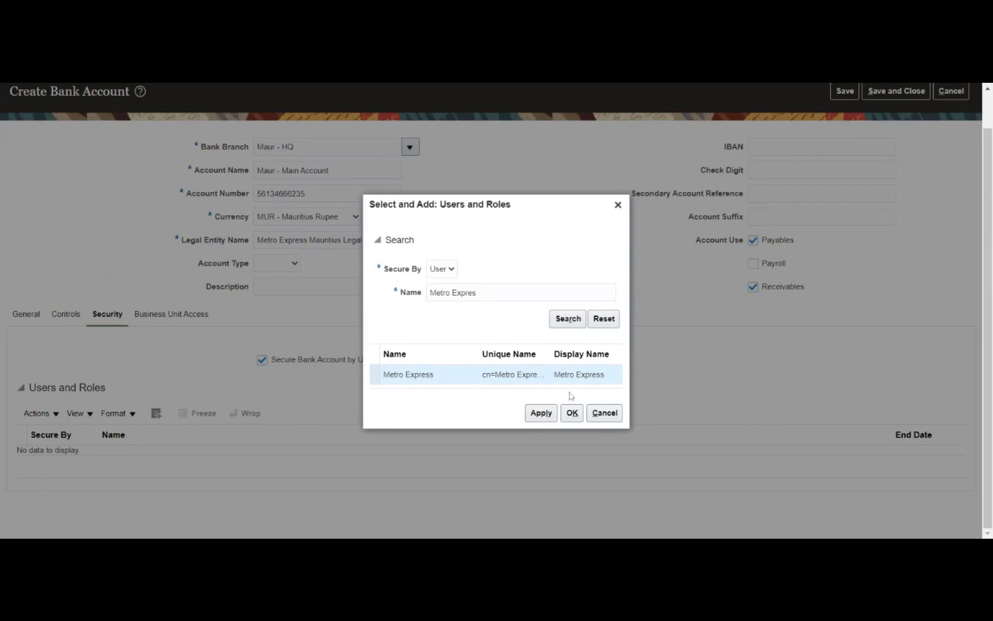
pyautogui.click(603, 413)
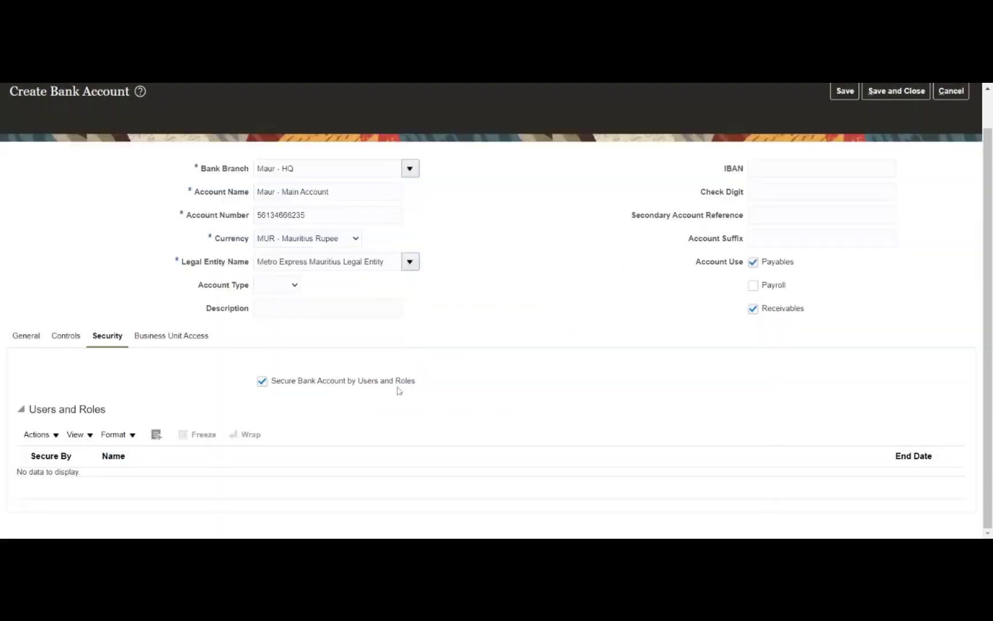
pyautogui.click(262, 361)
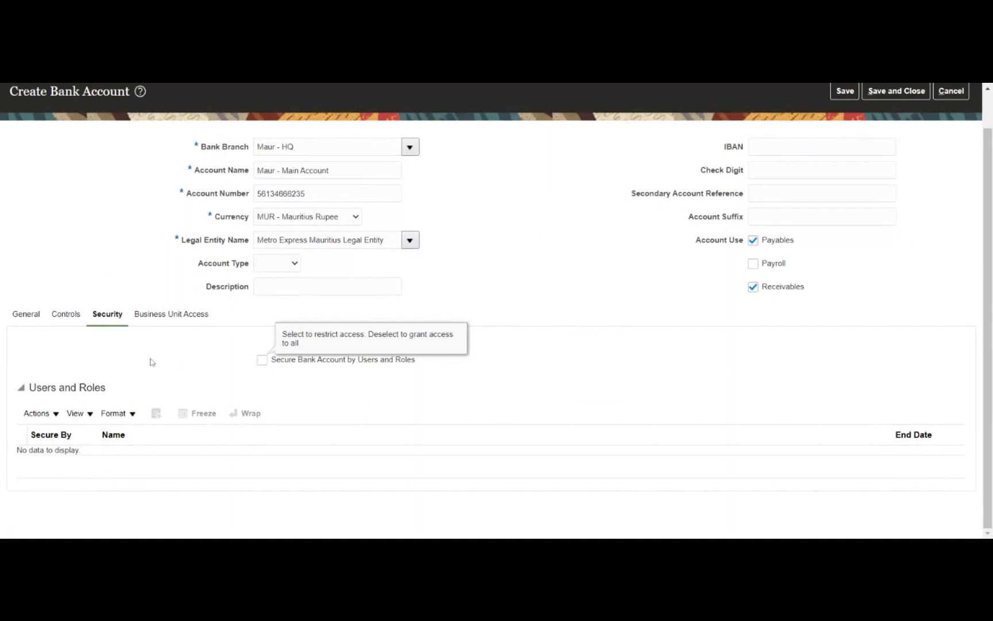
# Grant Metro Business unit access to the bank account on the Business Unit Access tab
pyautogui.click(176, 315)
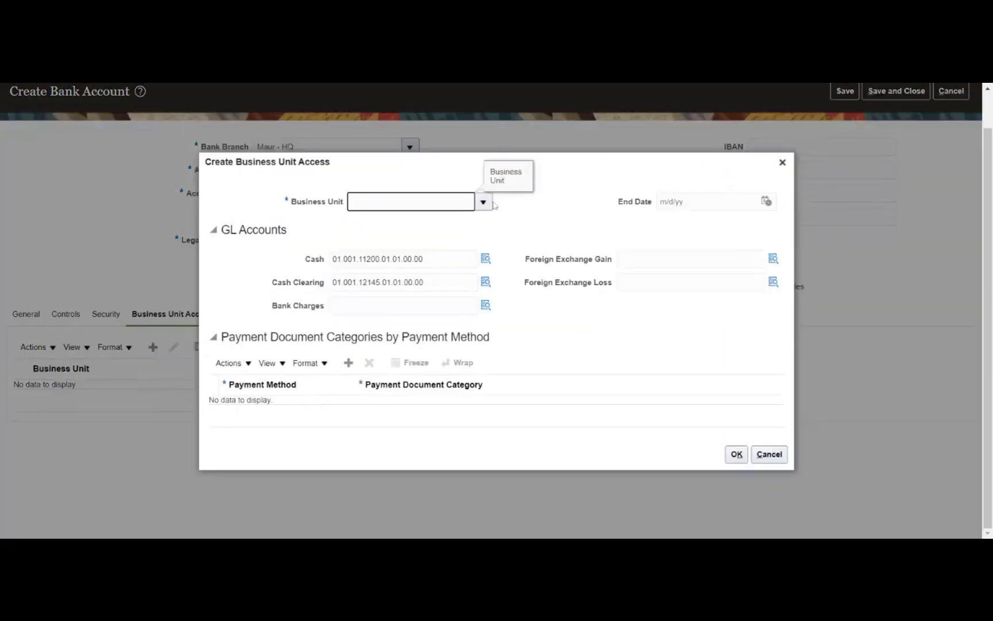
pyautogui.click(484, 202)
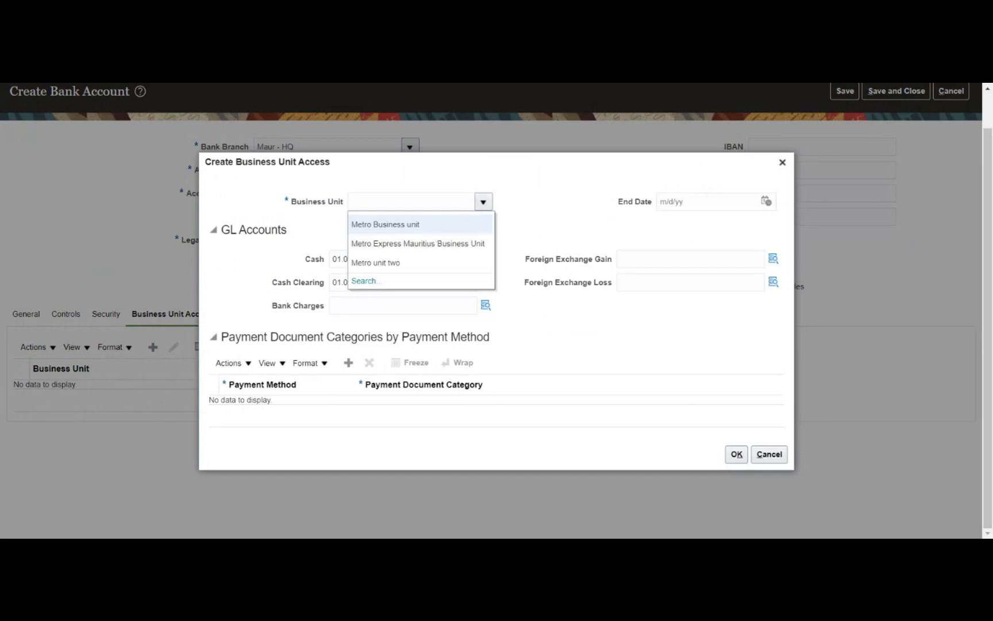
pyautogui.click(372, 225)
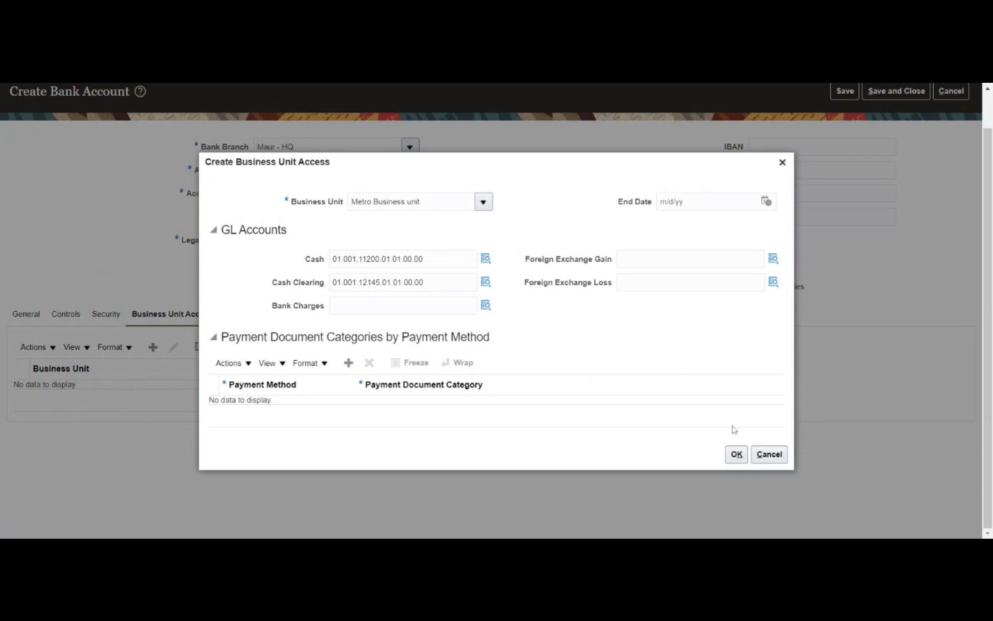
pyautogui.click(729, 458)
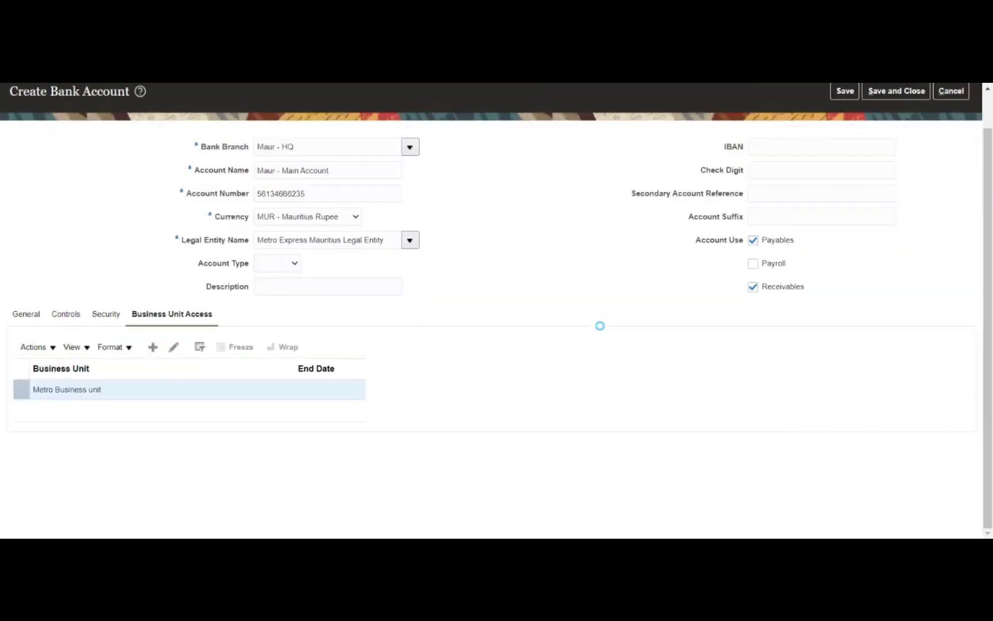
# Add a payment document named MRDS_Cheque using Standard Check Format
pyautogui.click(23, 318)
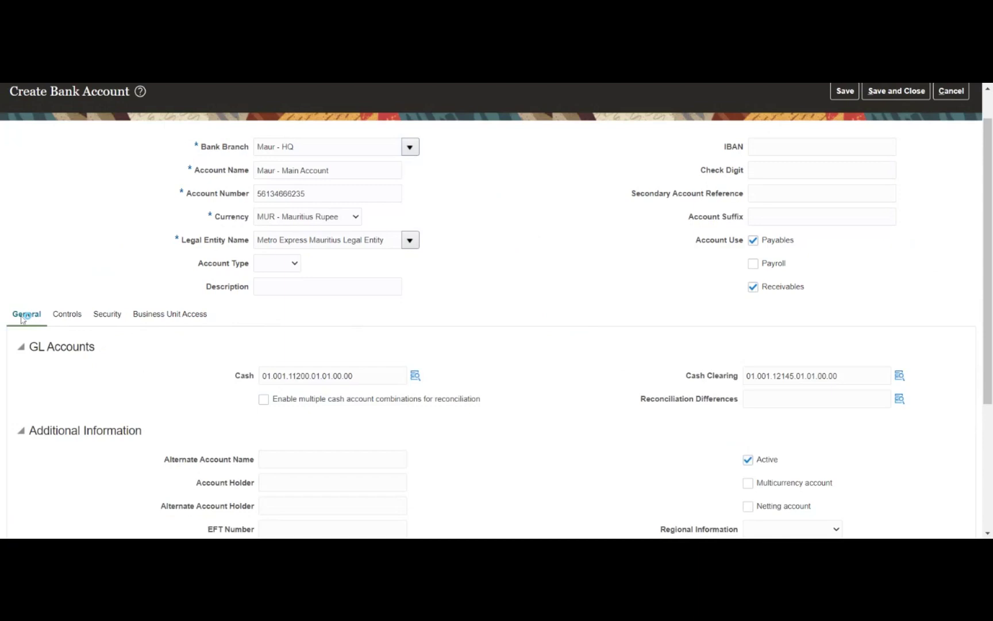
pyautogui.scroll(-3, 153, 420)
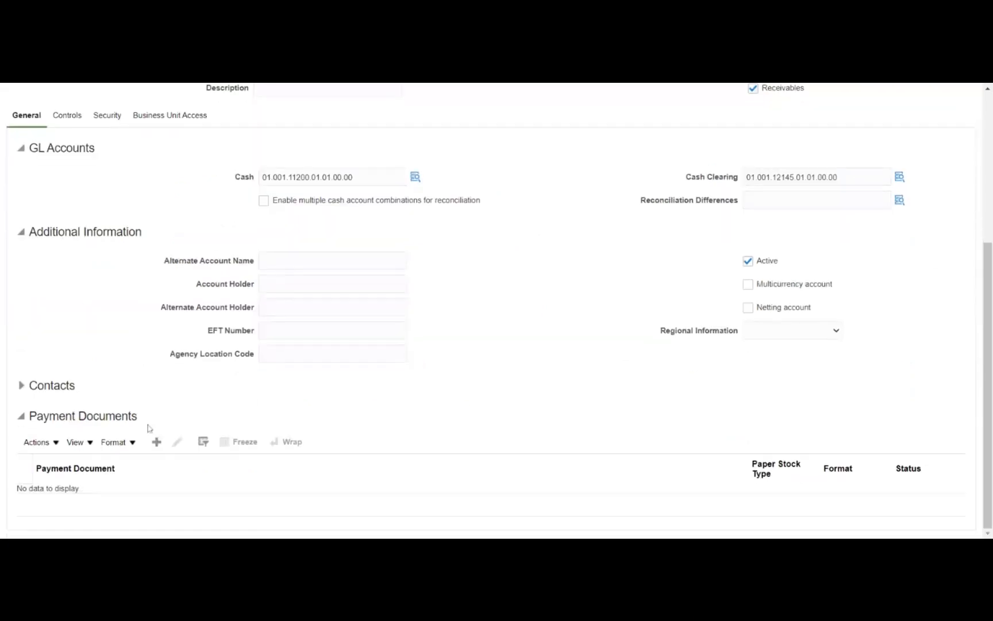
pyautogui.click(157, 444)
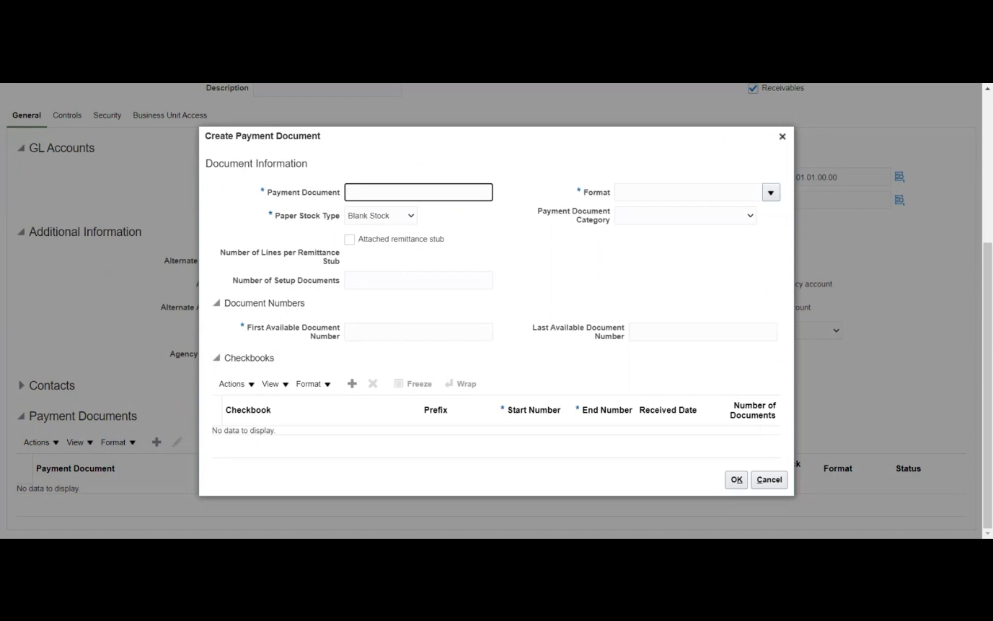
pyautogui.write('RDS')
pyautogui.write('M')
pyautogui.write('_')
pyautogui.write('Che')
pyautogui.write('que')
pyautogui.press('Tab')
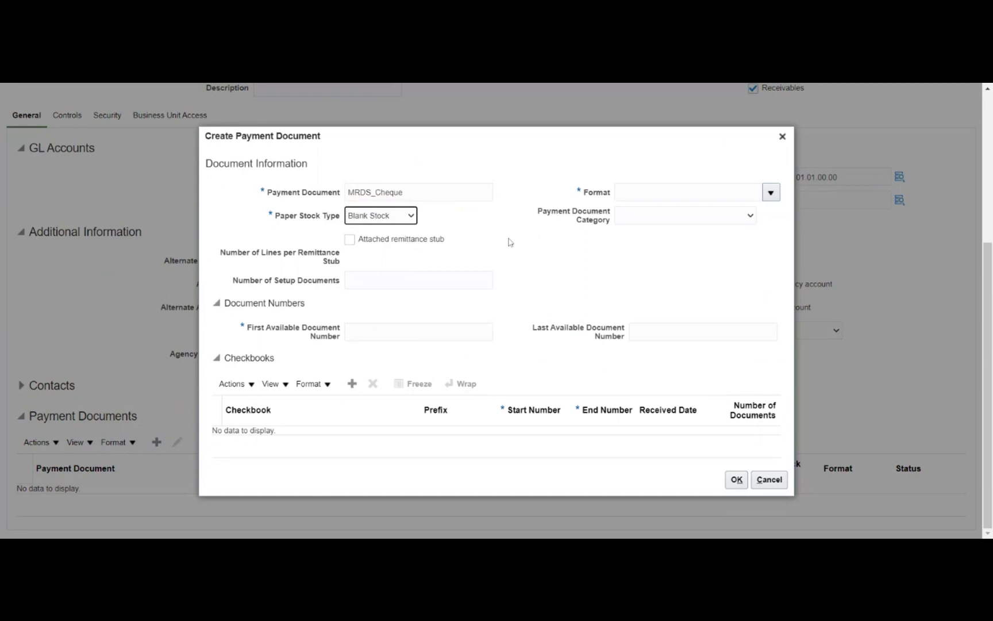
pyautogui.press('Tab')
pyautogui.write('standard')
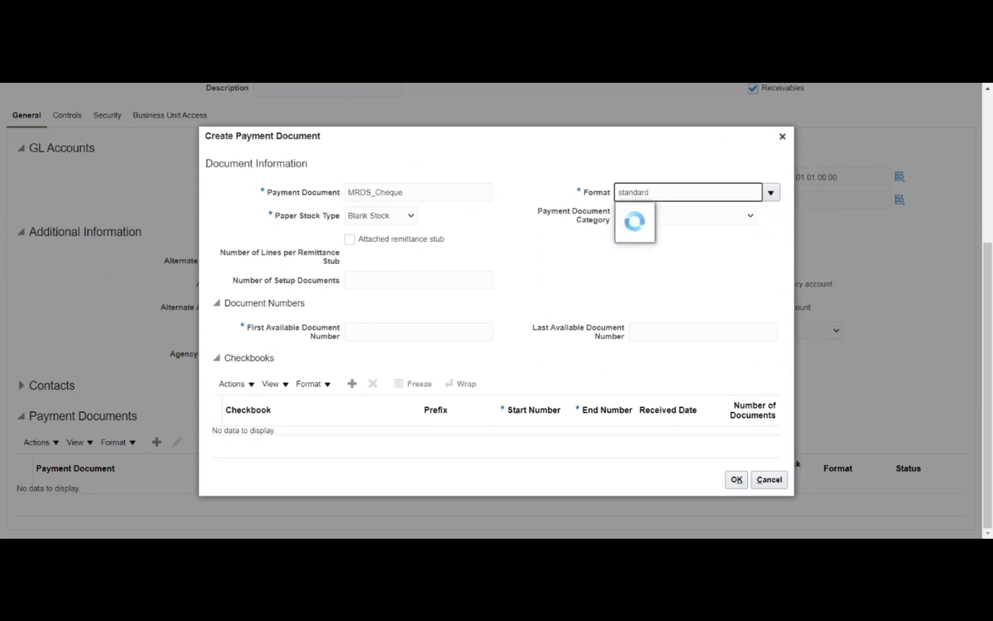
pyautogui.click(703, 215)
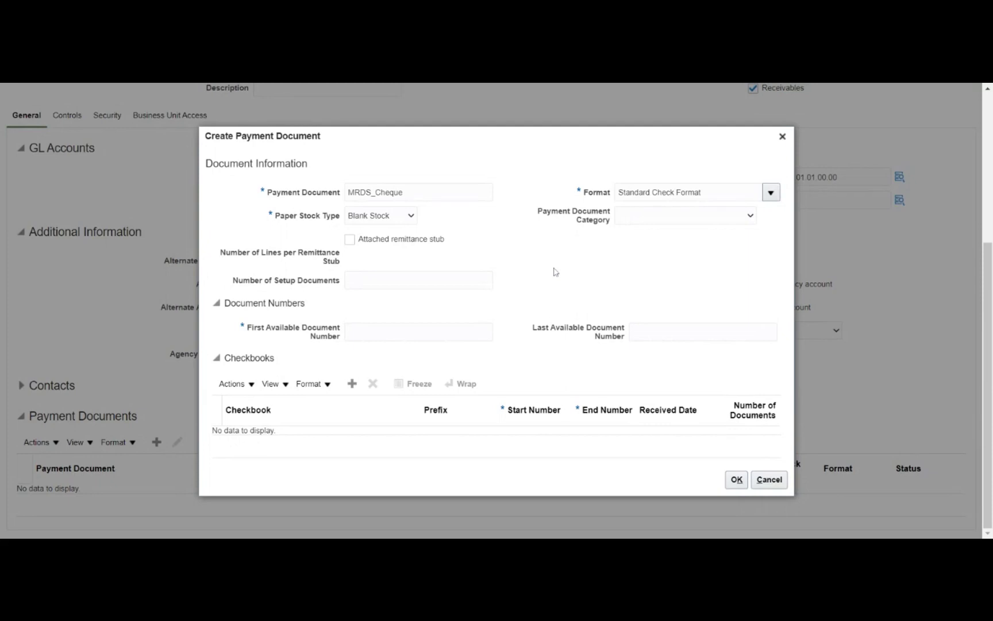
# Number the MRDS_Cheque documents from 1 to 999999 and save the payment document
pyautogui.click(427, 327)
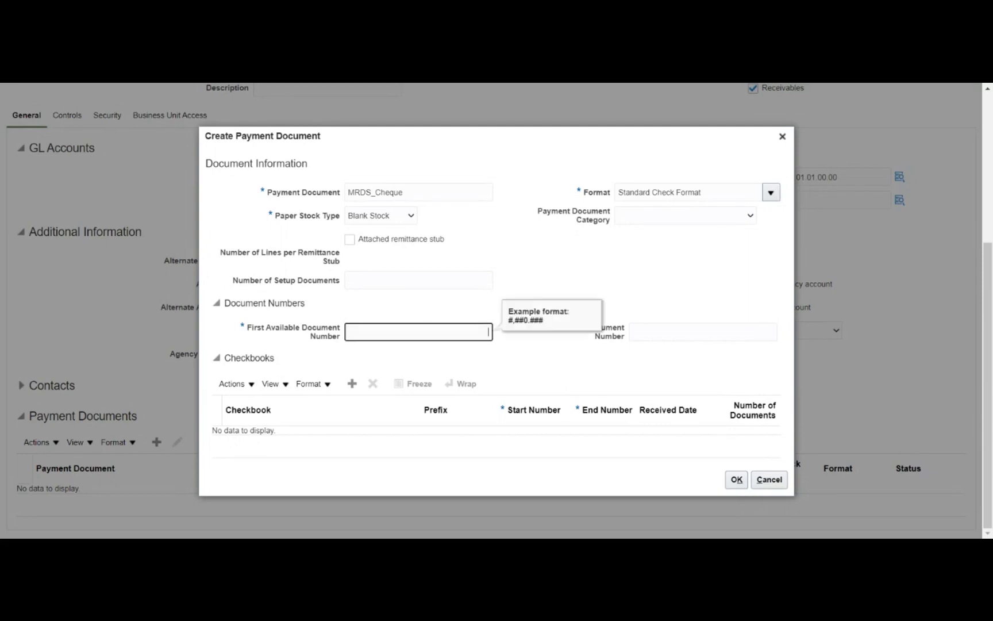
pyautogui.write('1')
pyautogui.press('Tab')
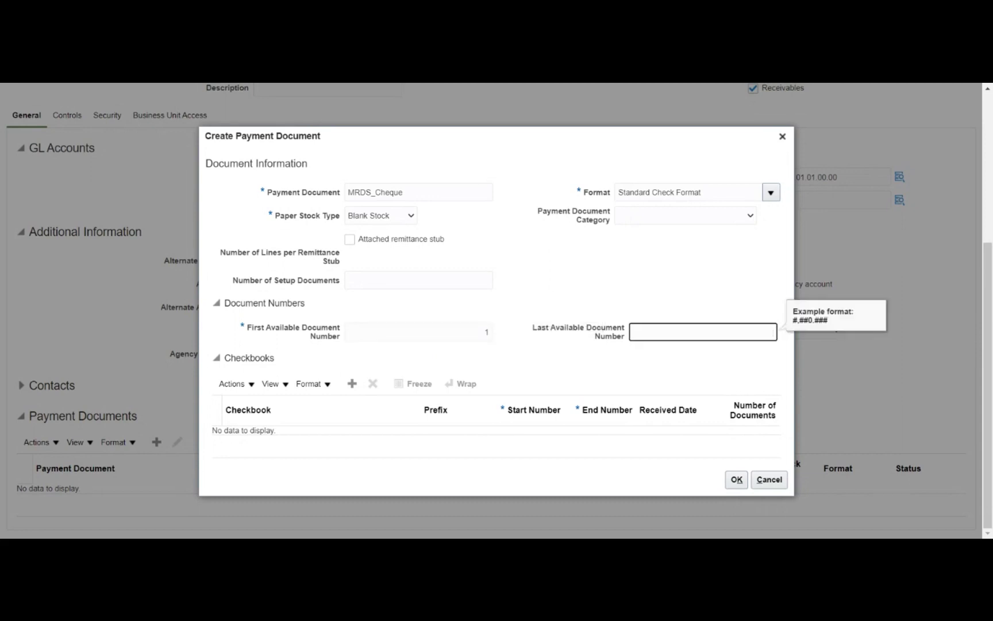
pyautogui.write('999999')
pyautogui.click(658, 287)
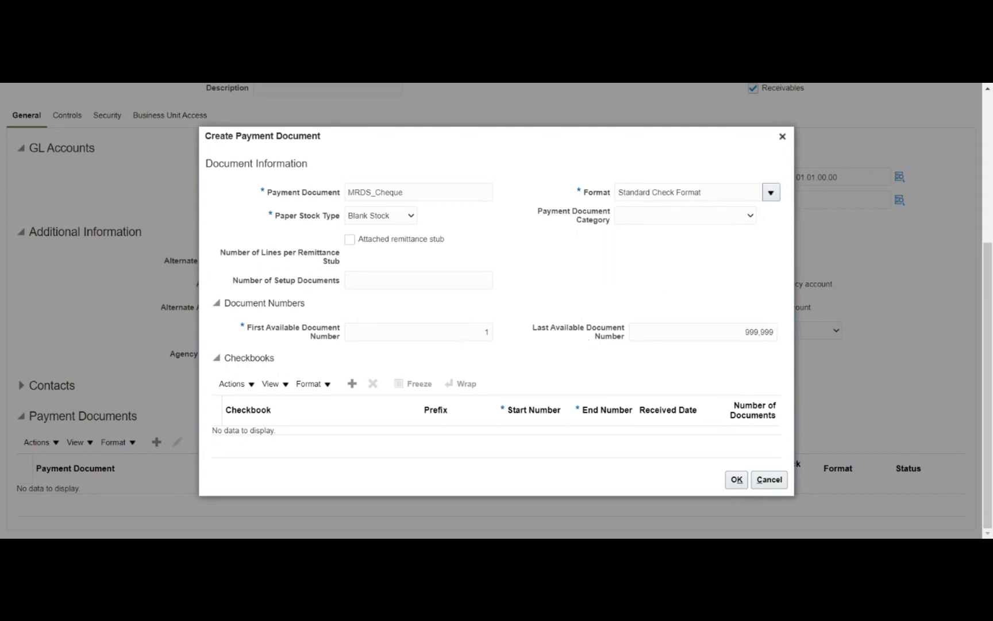
pyautogui.click(735, 480)
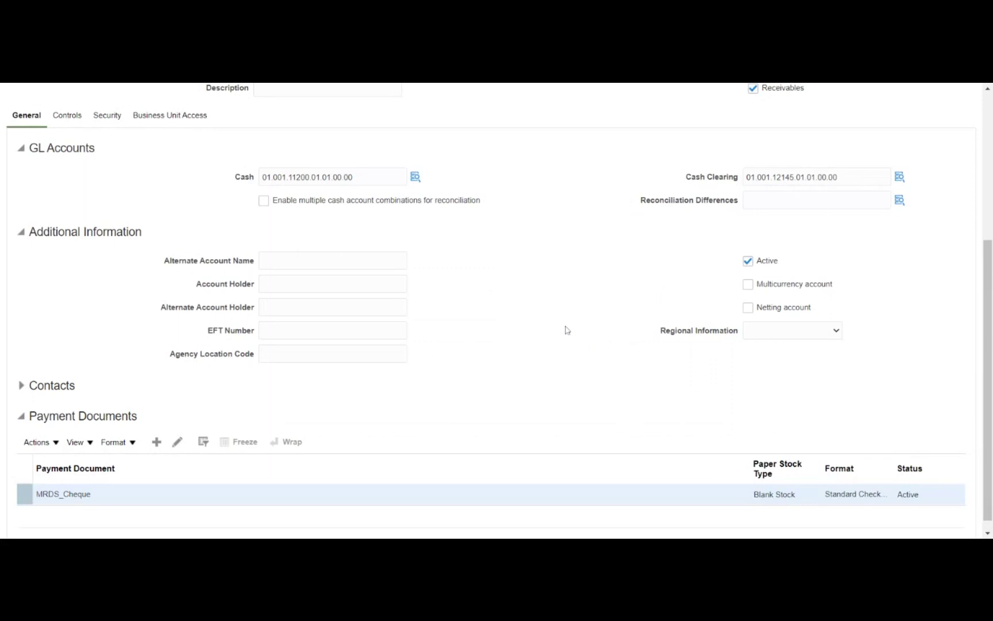
# Save the bank account, accepting the missing-IBAN warning
pyautogui.scroll(5, 612, 310)
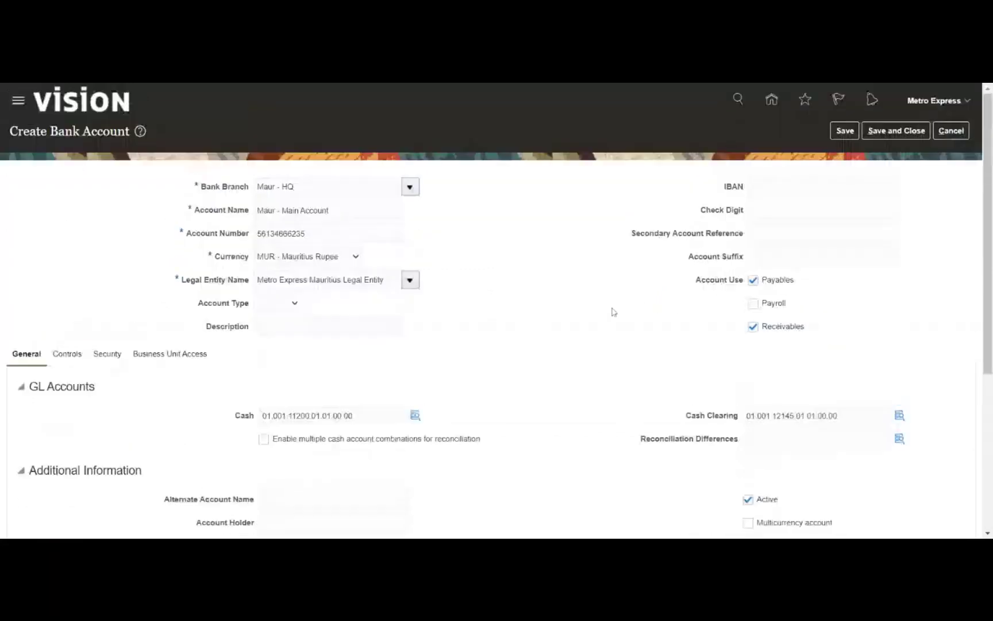
pyautogui.click(844, 132)
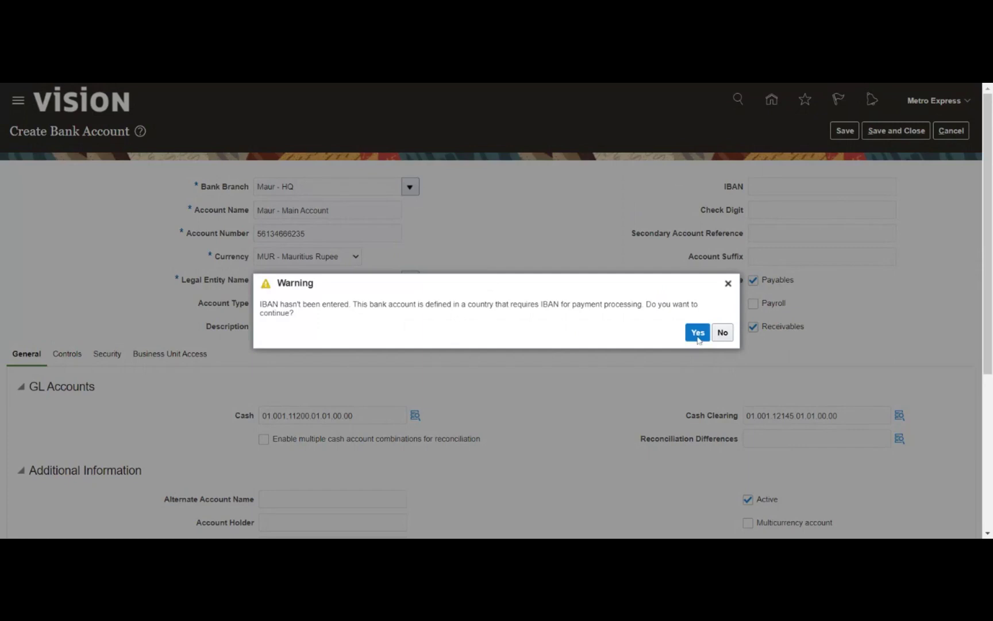
pyautogui.click(693, 330)
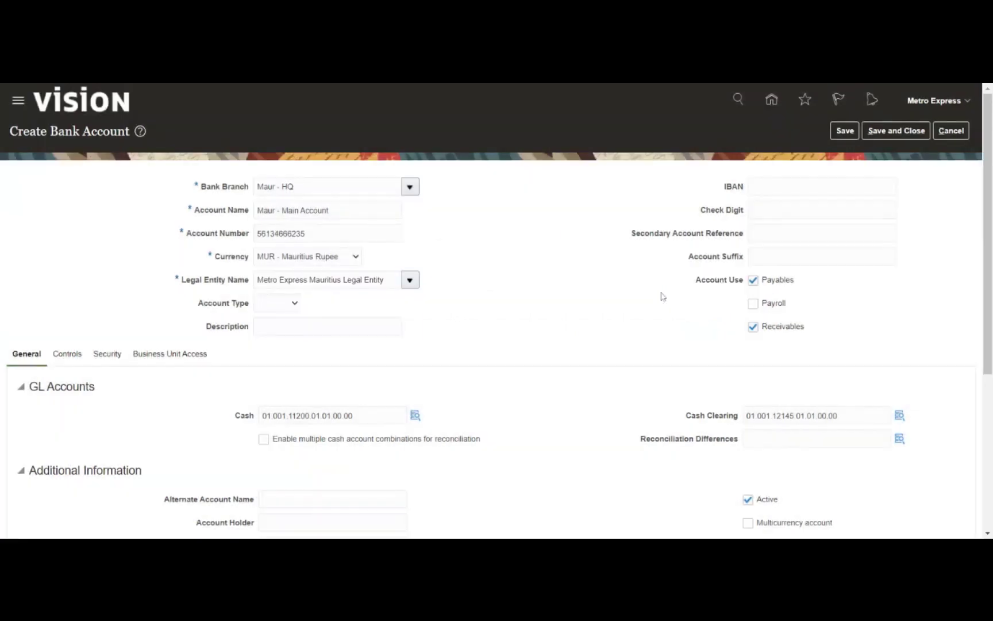
pyautogui.click(526, 218)
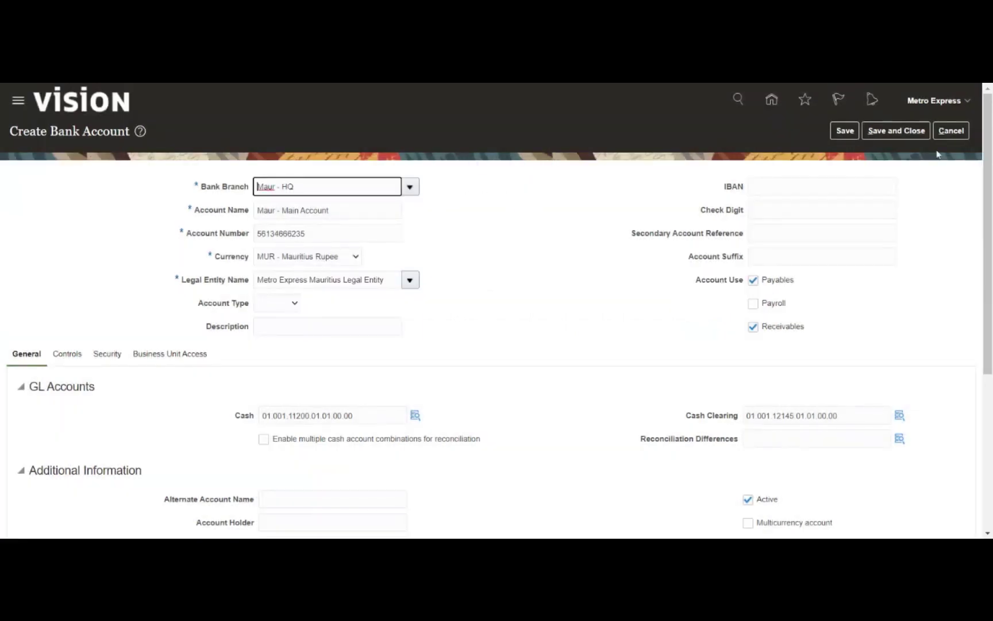
# Save and close the bank account despite the IBAN warning and exit Manage Bank Accounts
pyautogui.click(889, 132)
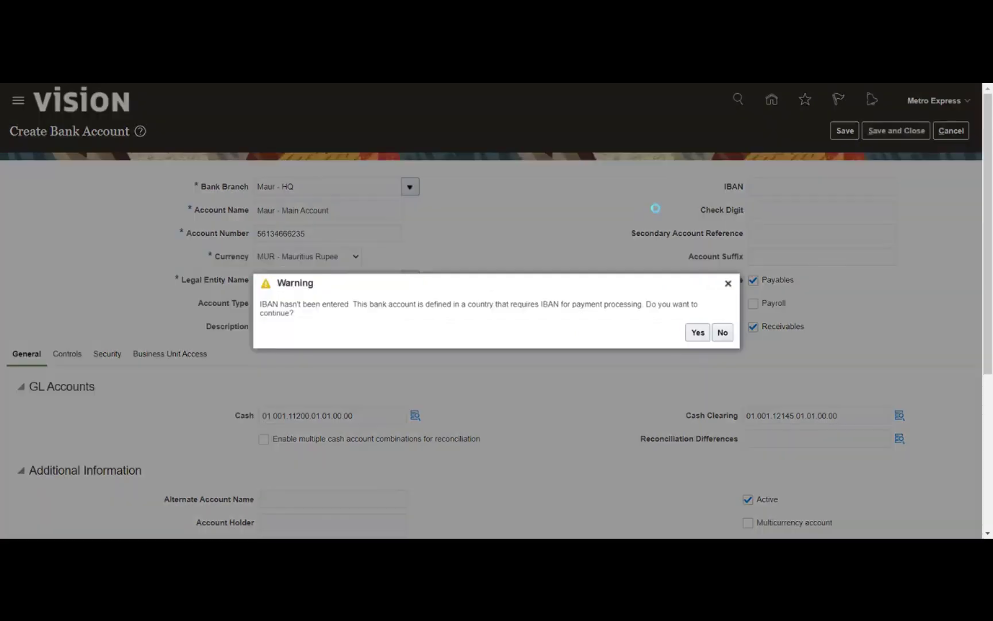
pyautogui.click(689, 334)
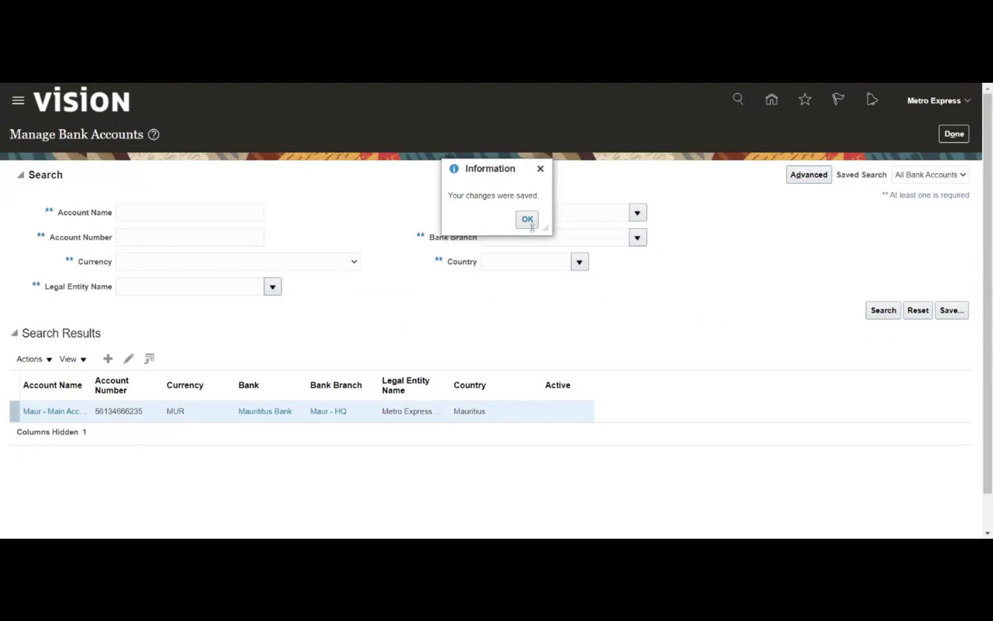
pyautogui.click(527, 219)
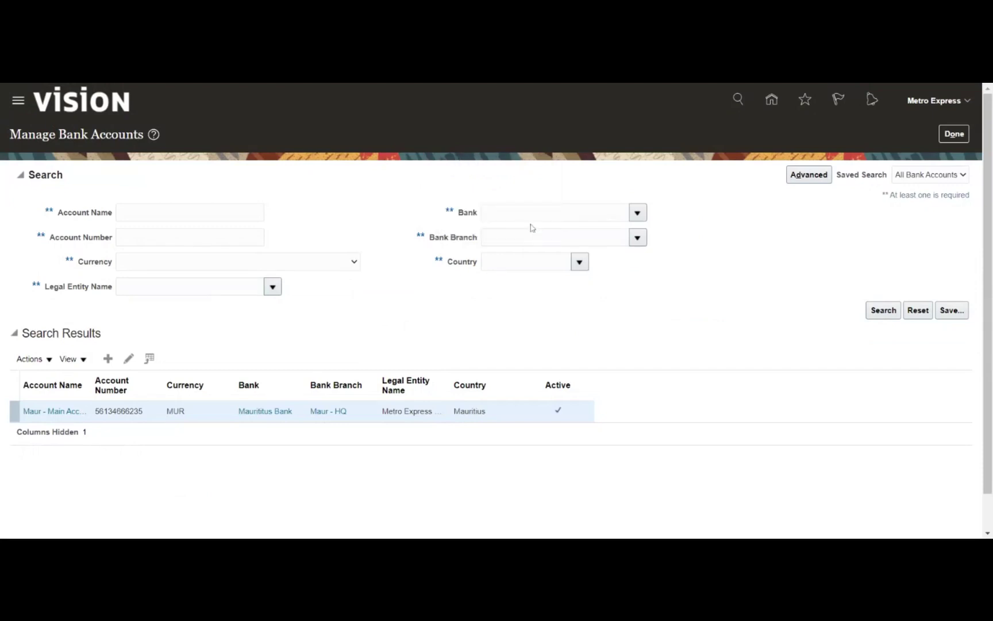
pyautogui.tripleClick(727, 300)
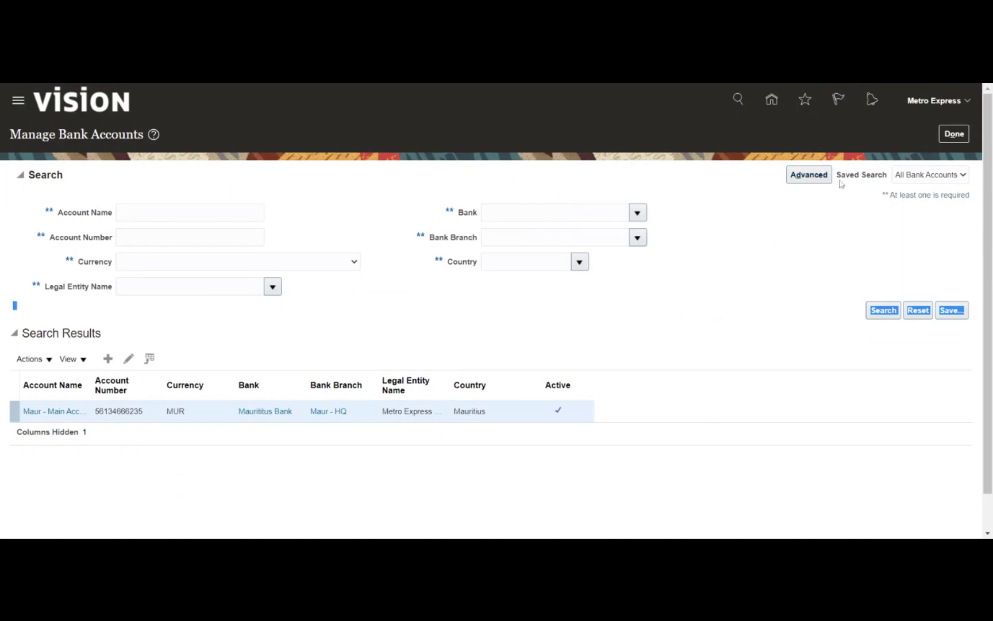
pyautogui.click(949, 138)
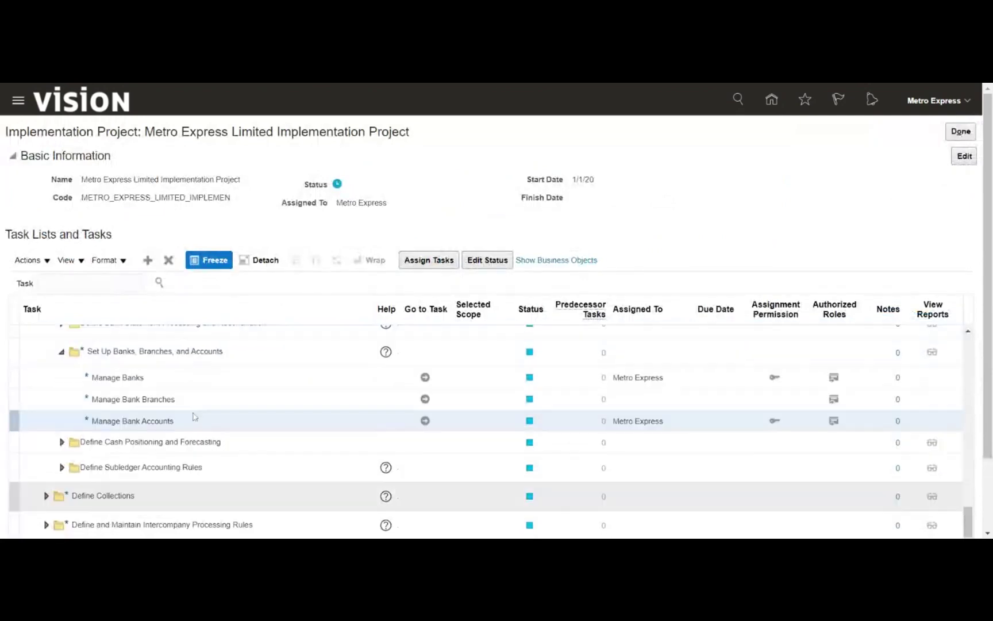
# Open Manage Receipt Classes and Methods and search receipt class names for MRDS
pyautogui.scroll(3, 194, 416)
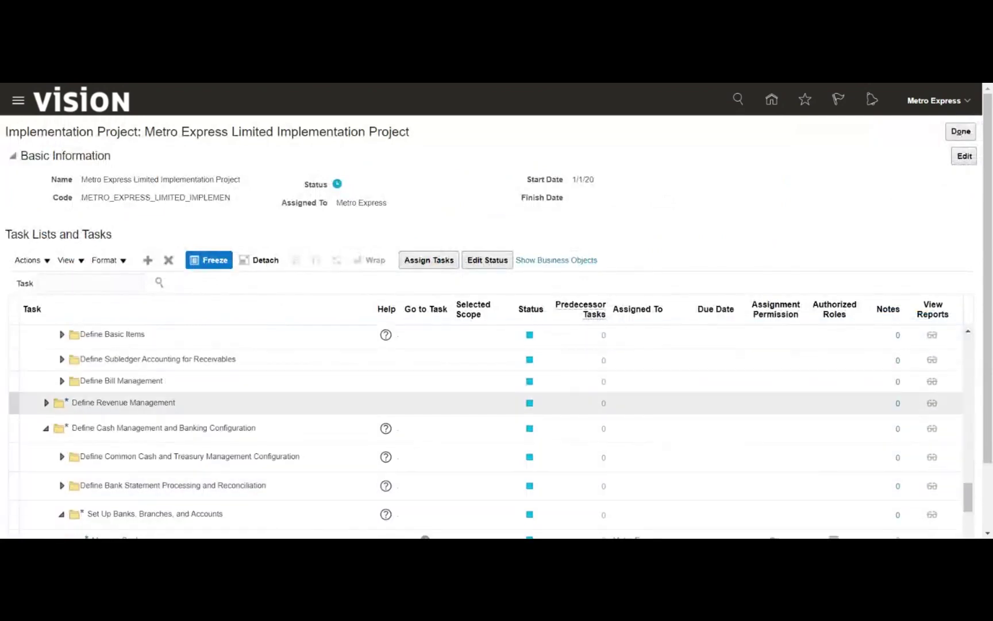
pyautogui.scroll(1, 196, 414)
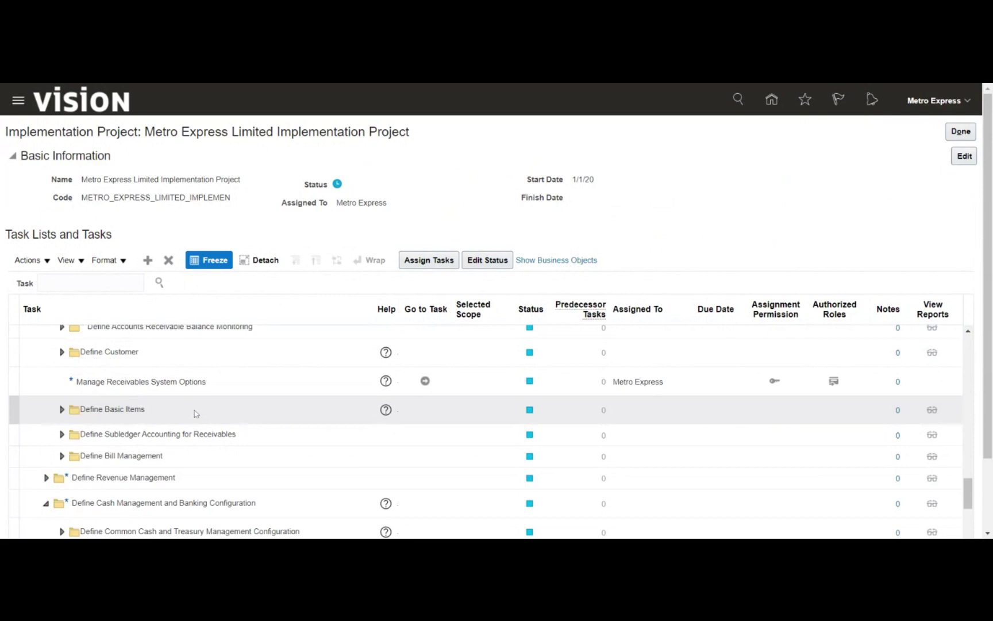
pyautogui.scroll(1, 196, 414)
pyautogui.scroll(1, 195, 414)
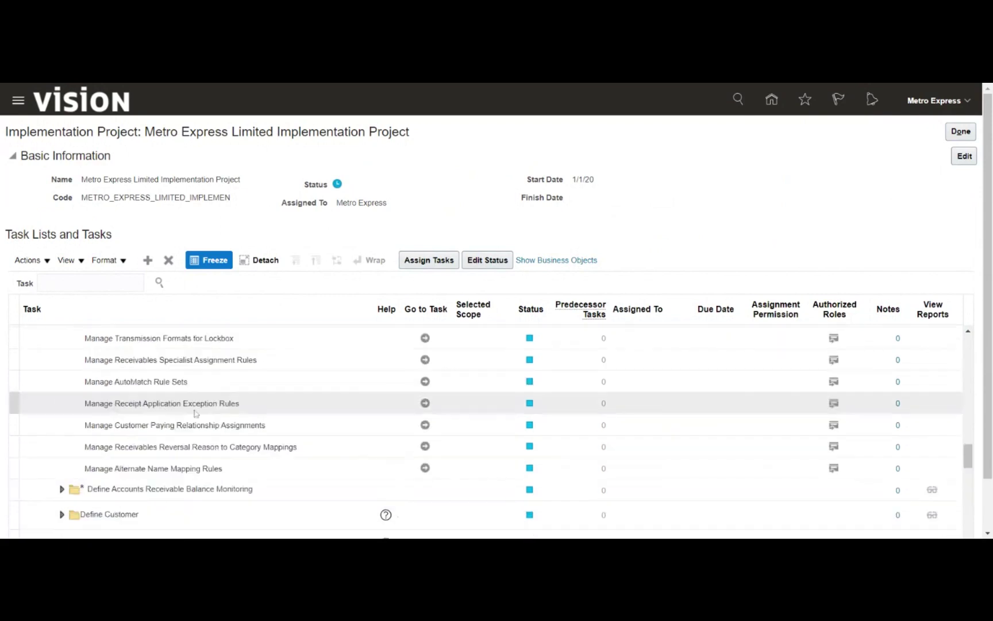
pyautogui.scroll(1, 195, 412)
pyautogui.click(374, 361)
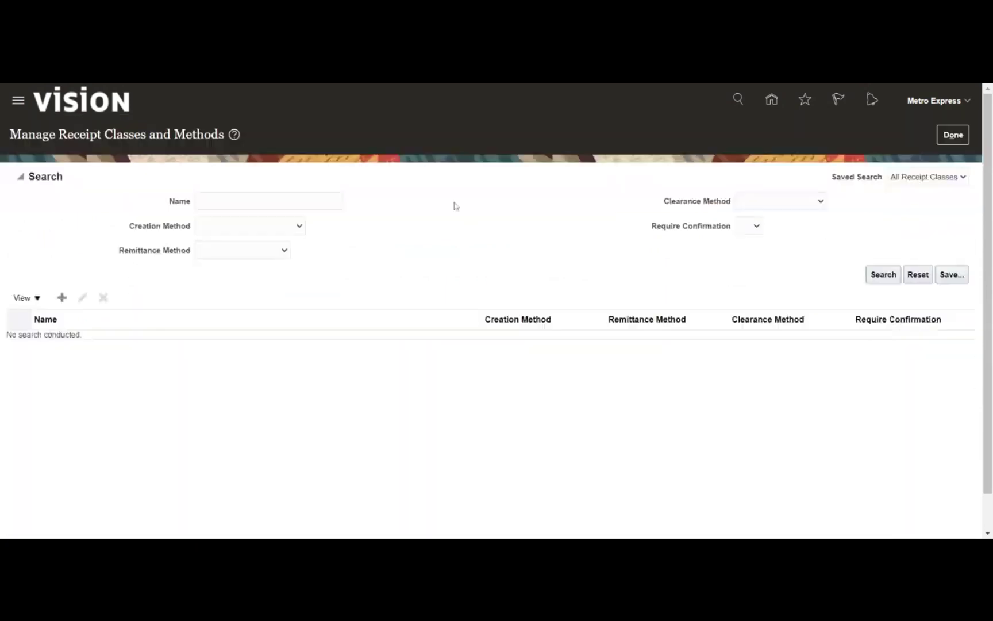
pyautogui.click(268, 201)
pyautogui.write('MRDS')
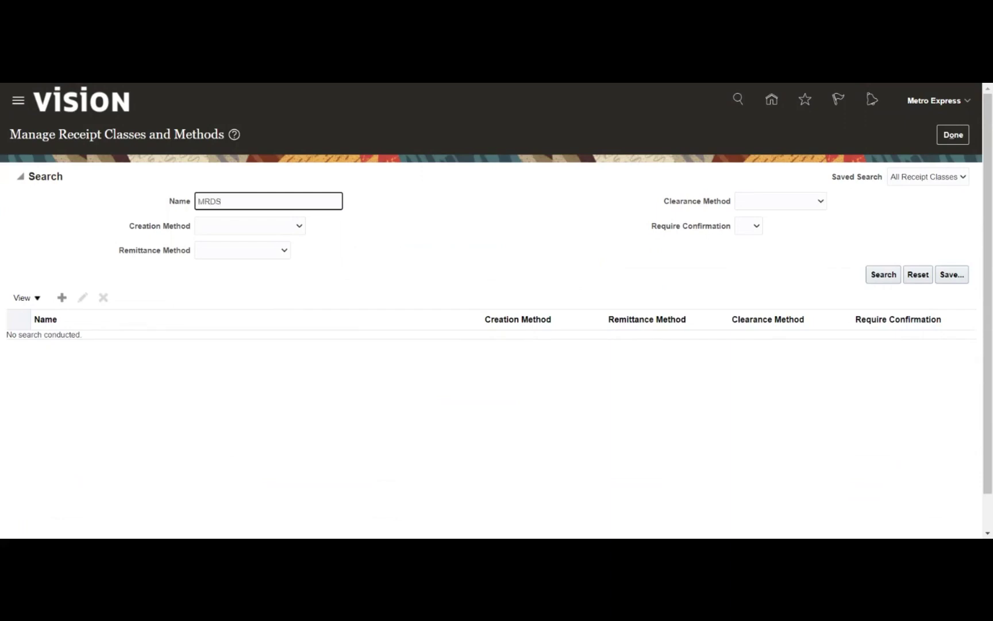
pyautogui.press('Return')
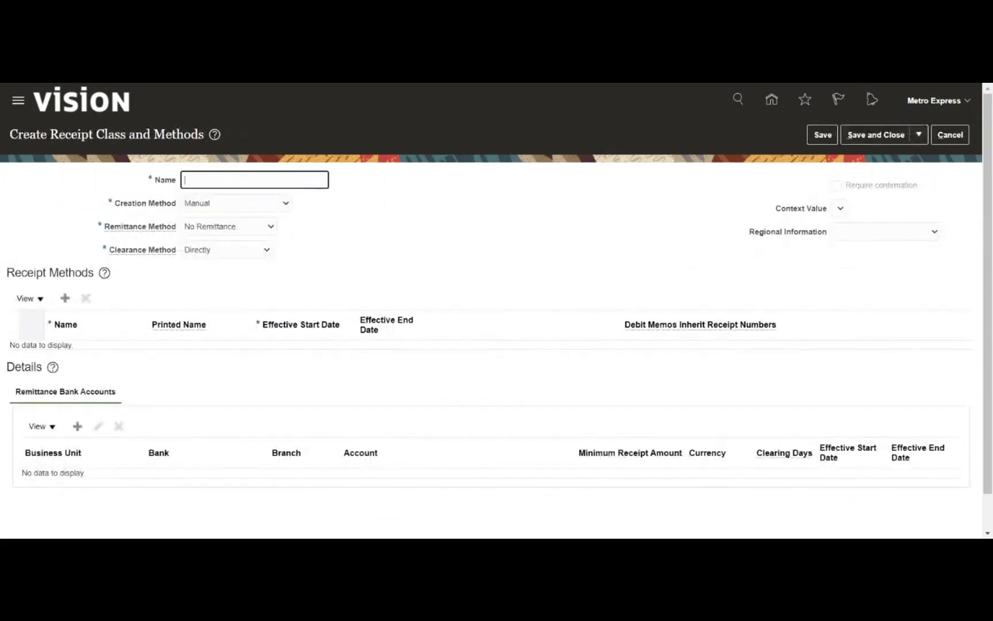
# Name the receipt class MRDS_Manual with a Standard remittance method
pyautogui.write('MRDS_Manual')
pyautogui.click(433, 233)
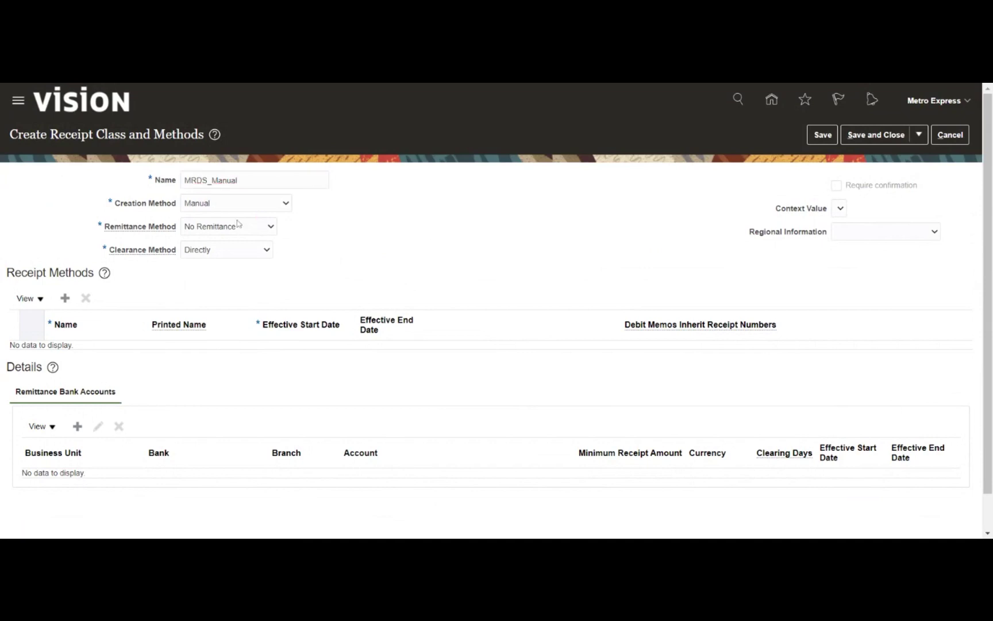
pyautogui.click(240, 232)
pyautogui.click(240, 243)
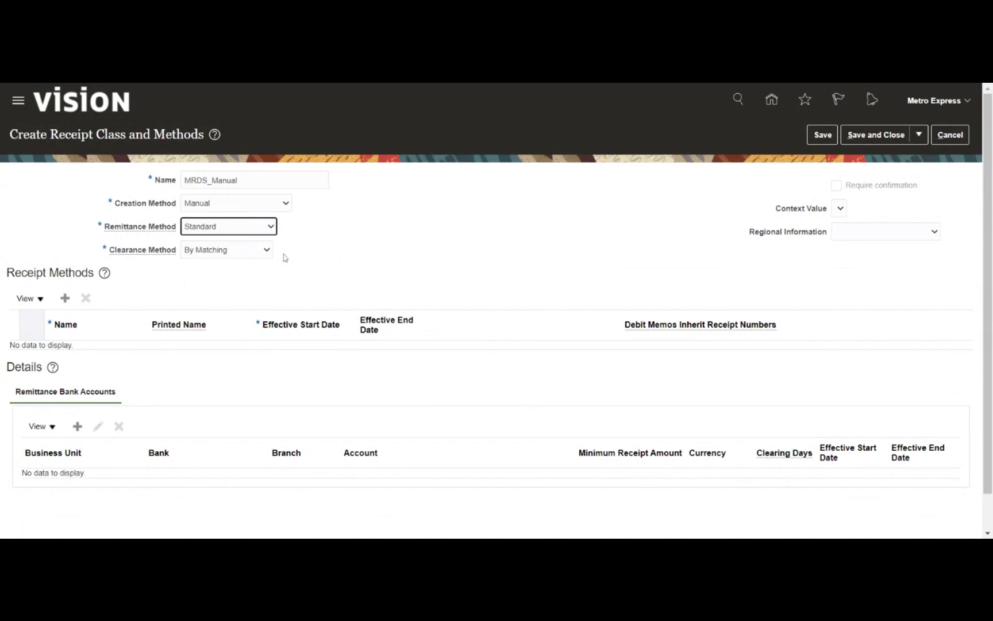
# Add receipt method MRDS_Receipt starting 1/1/21, then start a new remittance bank account
pyautogui.click(65, 298)
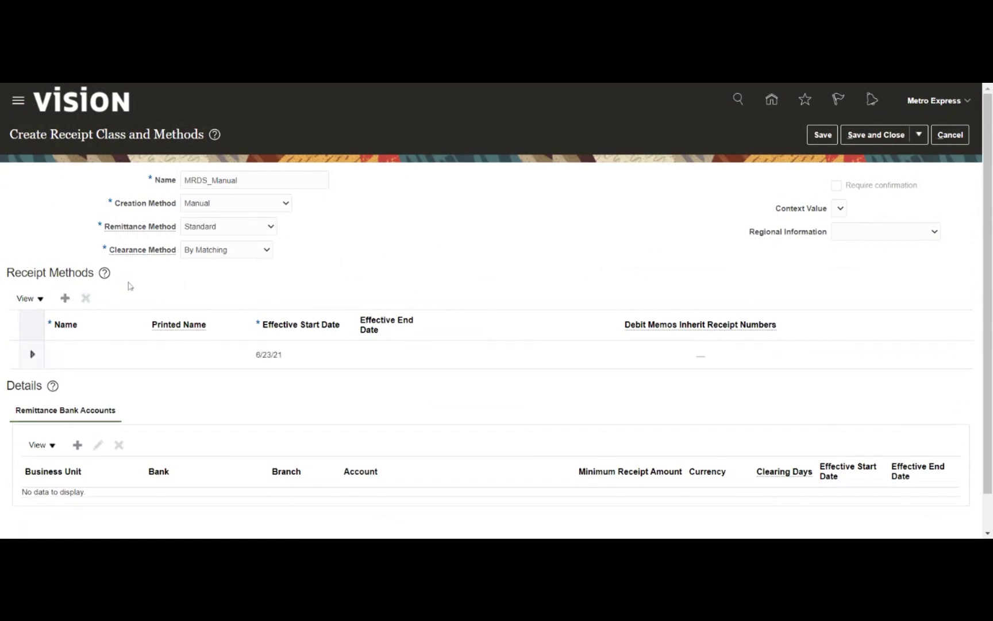
pyautogui.click(71, 358)
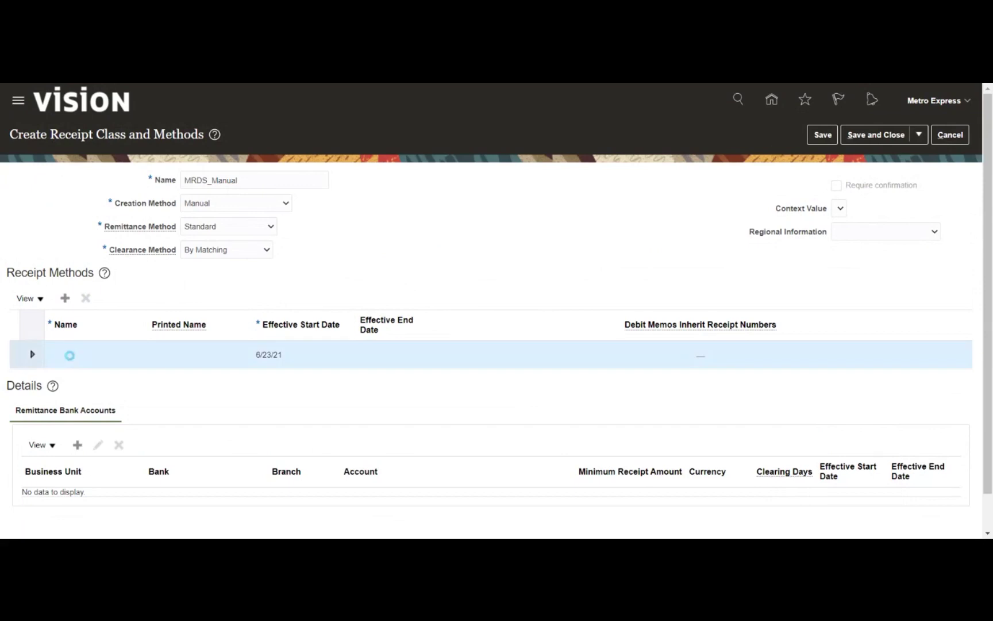
pyautogui.write('M')
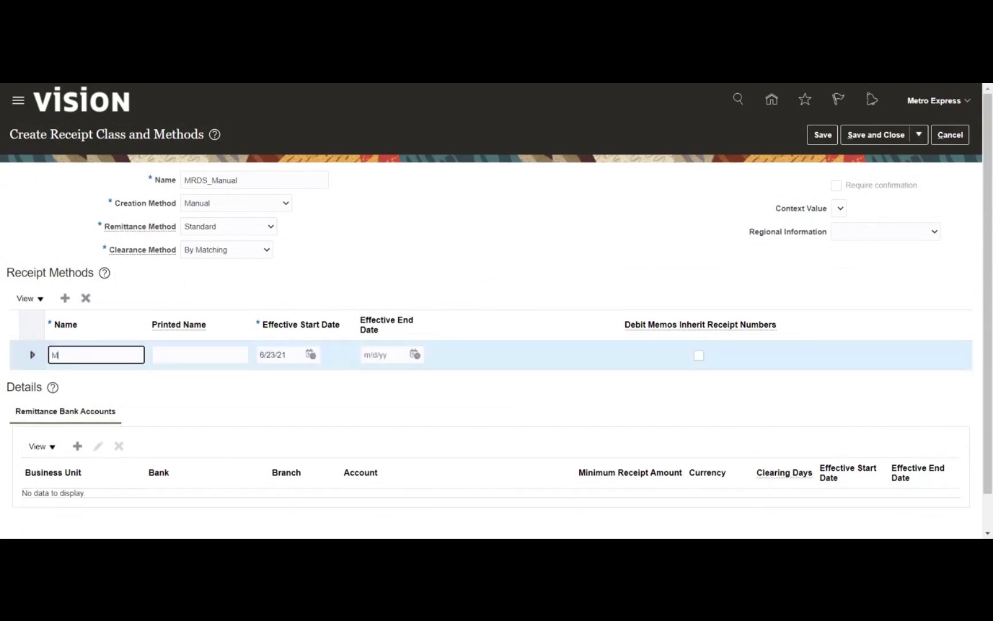
pyautogui.write('RDS_Receipt')
pyautogui.press('Tab')
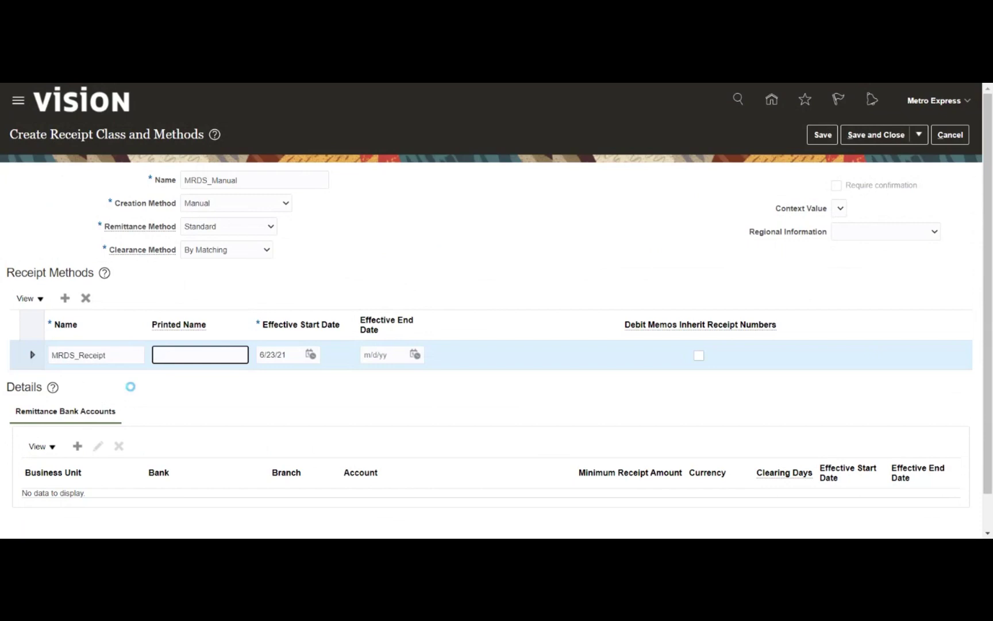
pyautogui.click(310, 354)
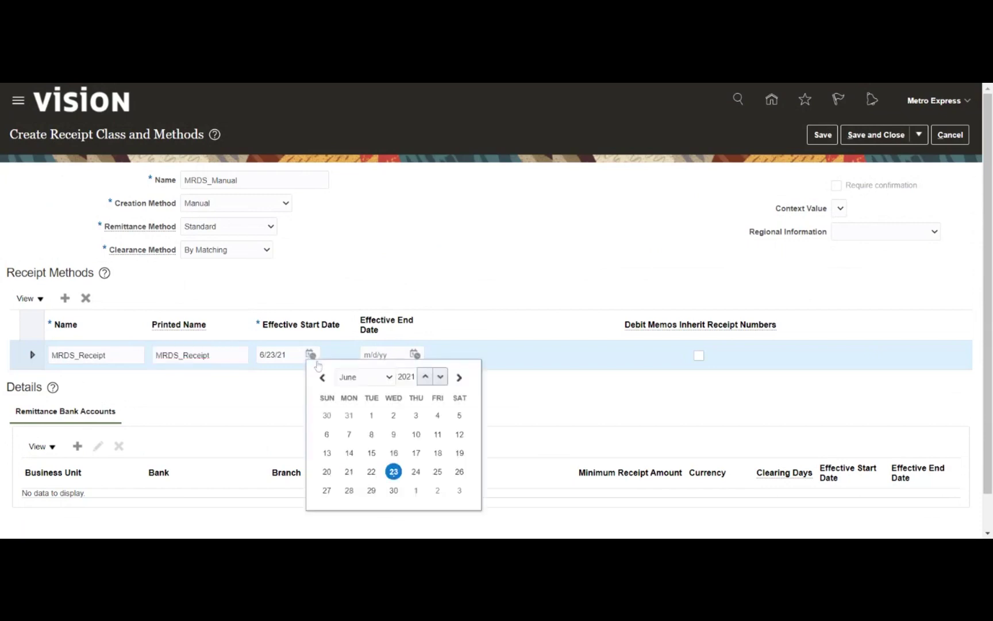
pyautogui.click(355, 377)
pyautogui.click(356, 391)
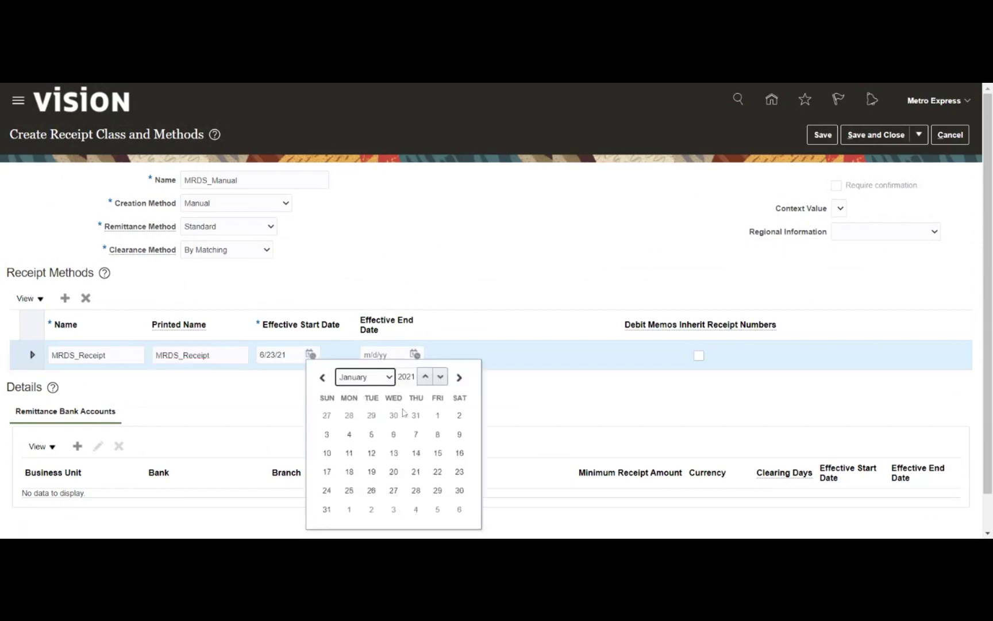
pyautogui.click(435, 416)
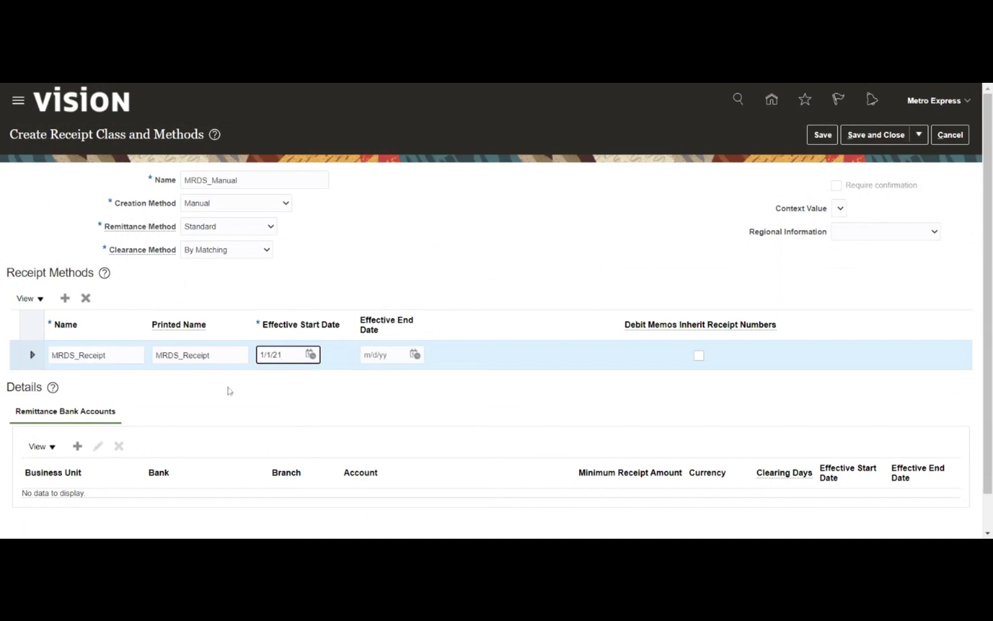
pyautogui.click(77, 446)
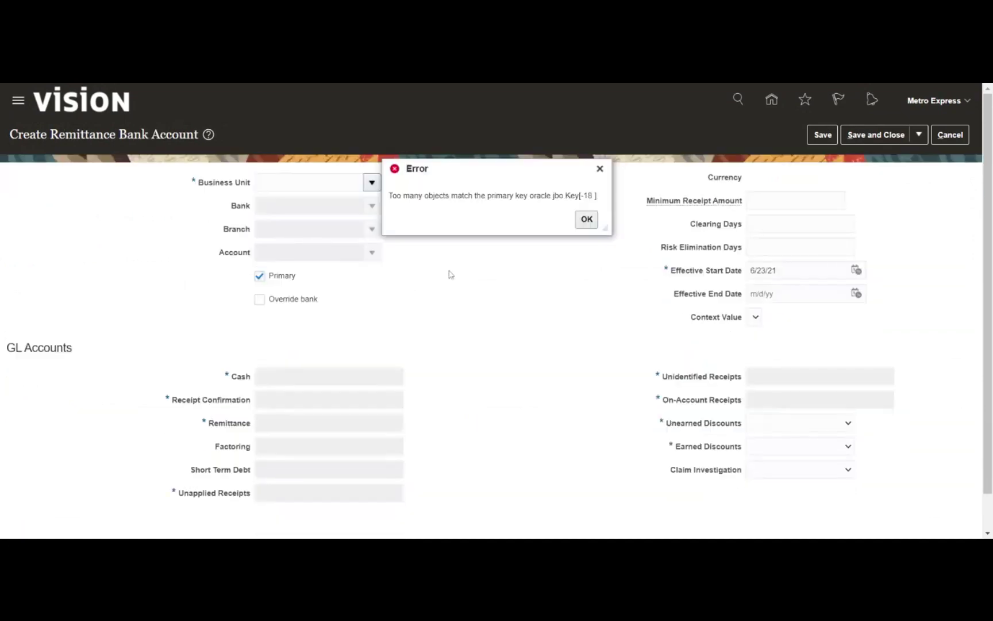
# Dismiss the error and choose Metro Business unit, Mauritius Bank and Maur - Main Account
pyautogui.click(587, 219)
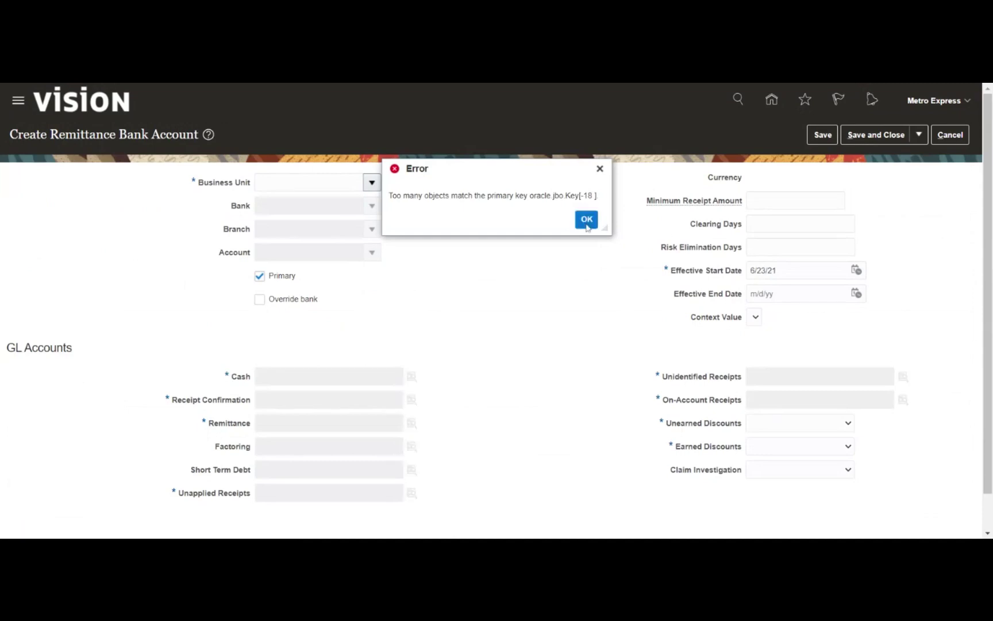
pyautogui.click(372, 182)
pyautogui.scroll(-5, 361, 275)
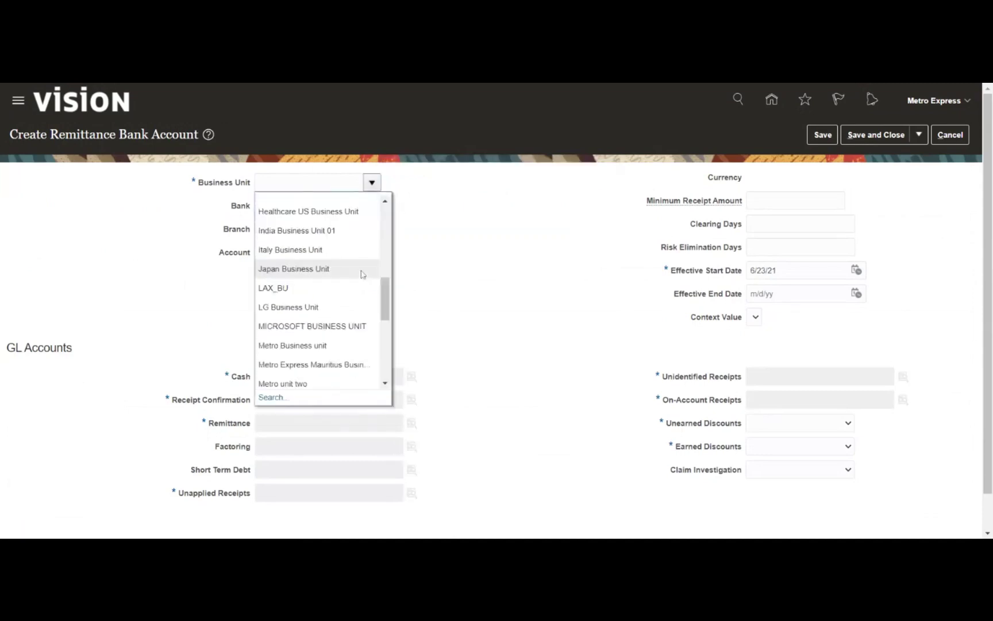
pyautogui.scroll(-3, 361, 269)
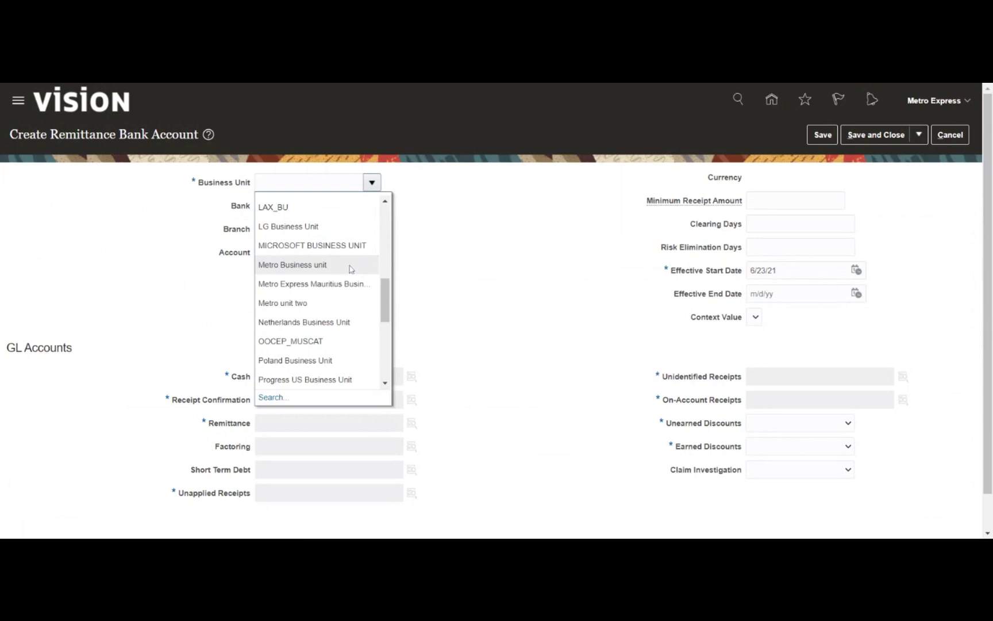
pyautogui.click(315, 268)
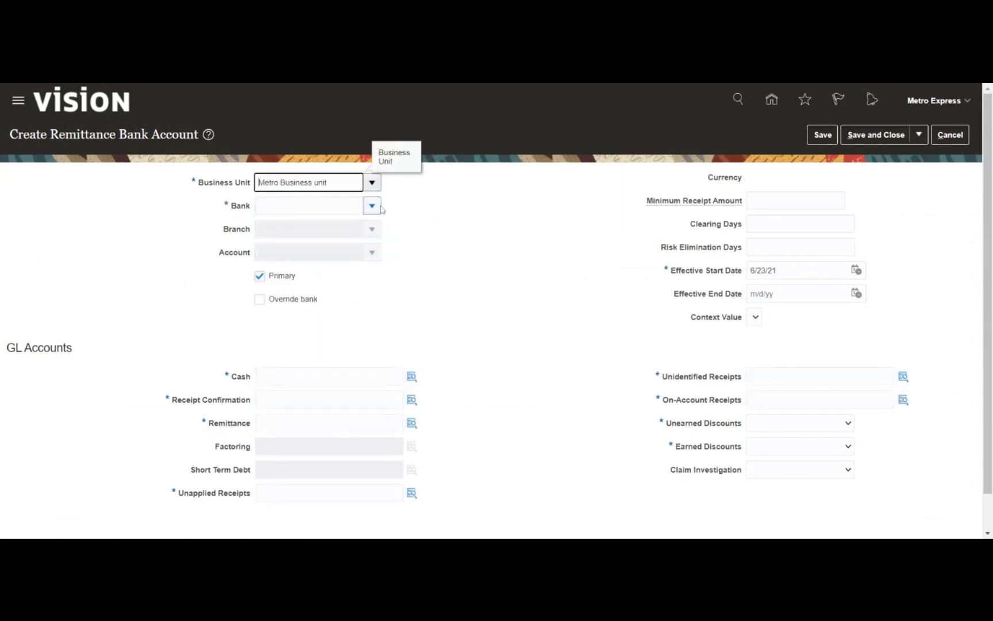
pyautogui.click(379, 207)
pyautogui.click(365, 227)
pyautogui.click(376, 254)
pyautogui.click(386, 276)
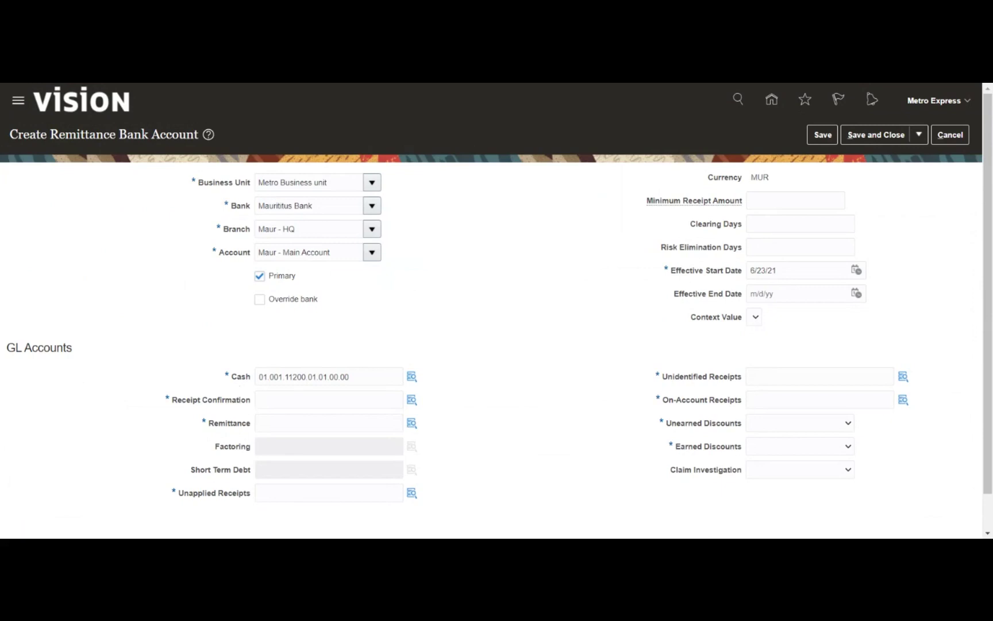
# Copy the Cash account combination into Receipt Confirmation and clear its Account segment
pyautogui.click(372, 378)
pyautogui.hotkey('ctrl', 'a')
pyautogui.hotkey('ctrl', 'c')
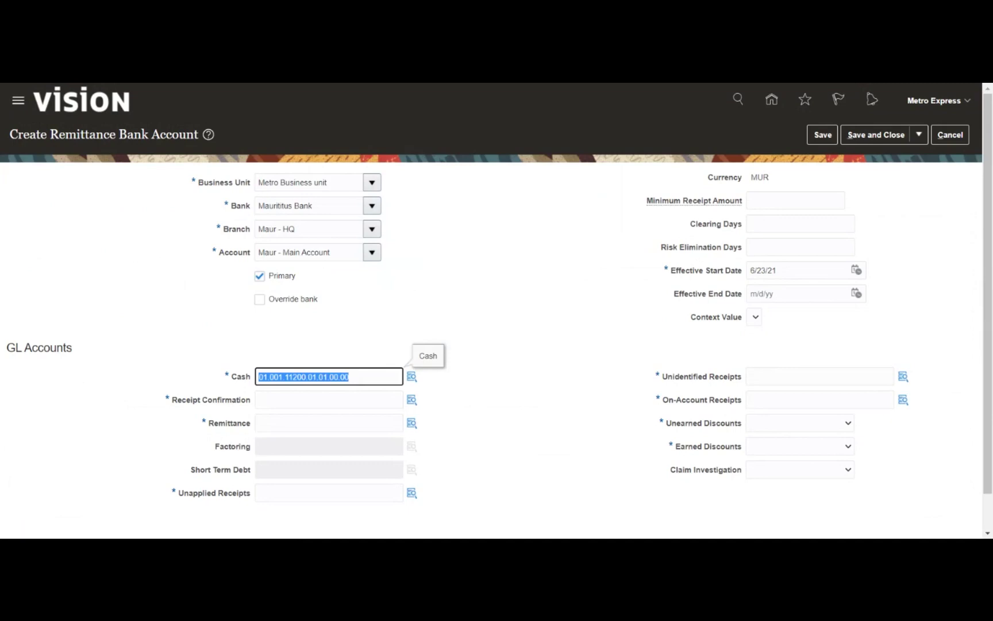
pyautogui.click(345, 400)
pyautogui.hotkey('ctrl', 'v')
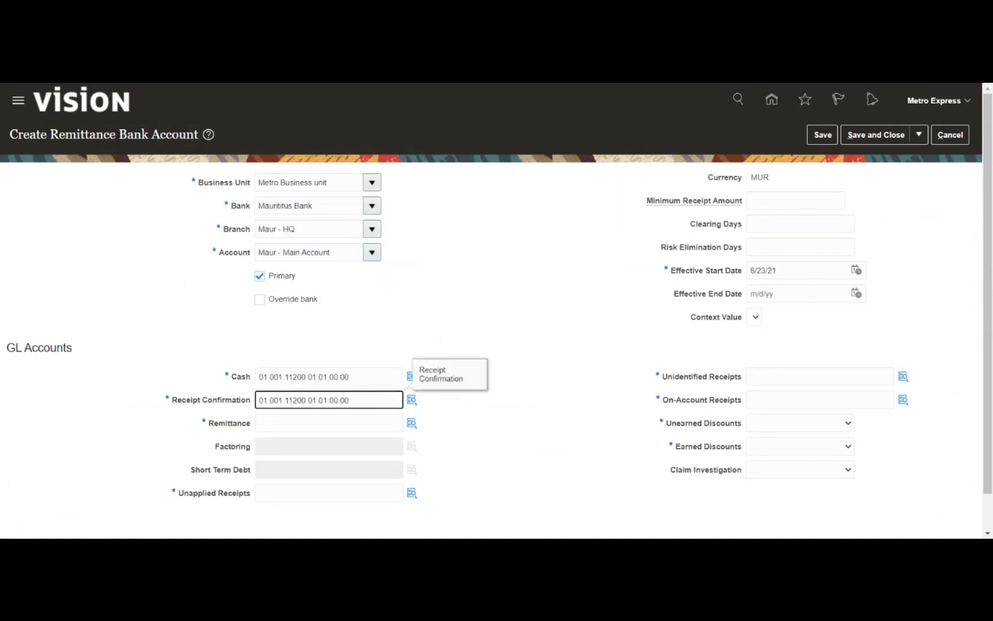
pyautogui.click(413, 400)
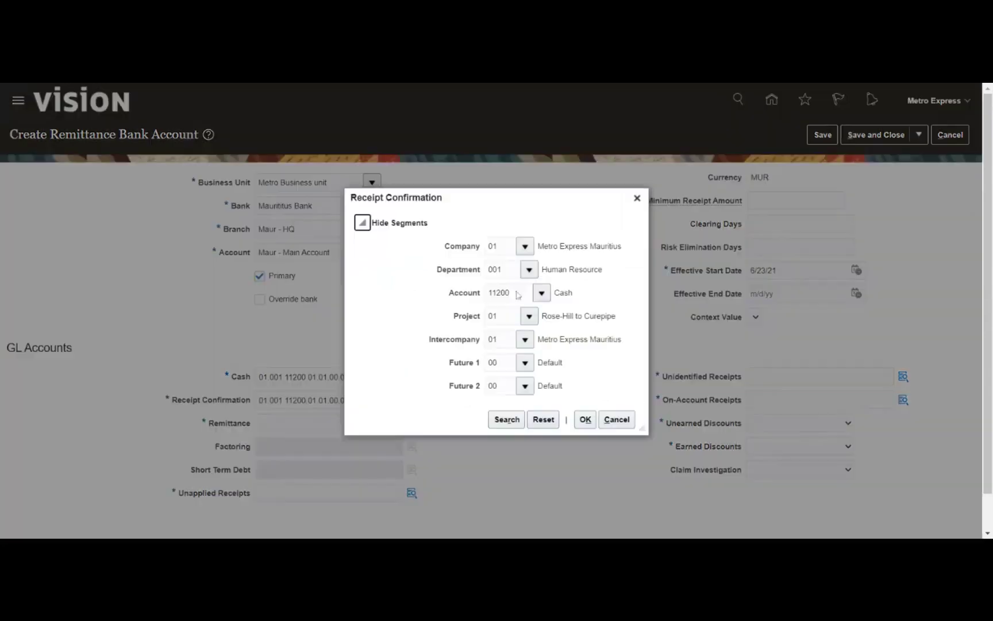
pyautogui.doubleClick(499, 292)
pyautogui.press('BackSpace')
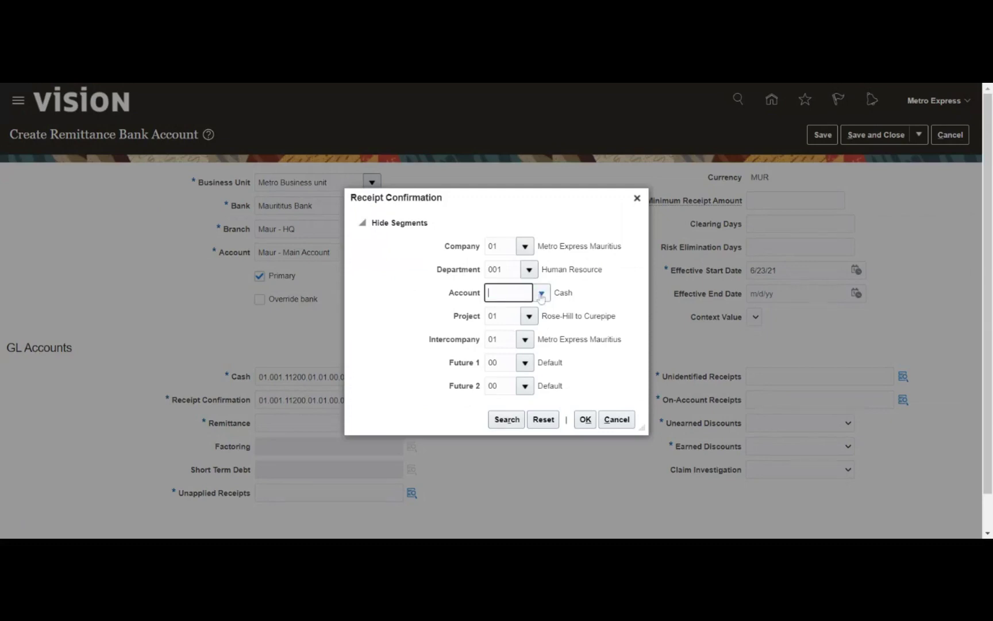
pyautogui.click(541, 294)
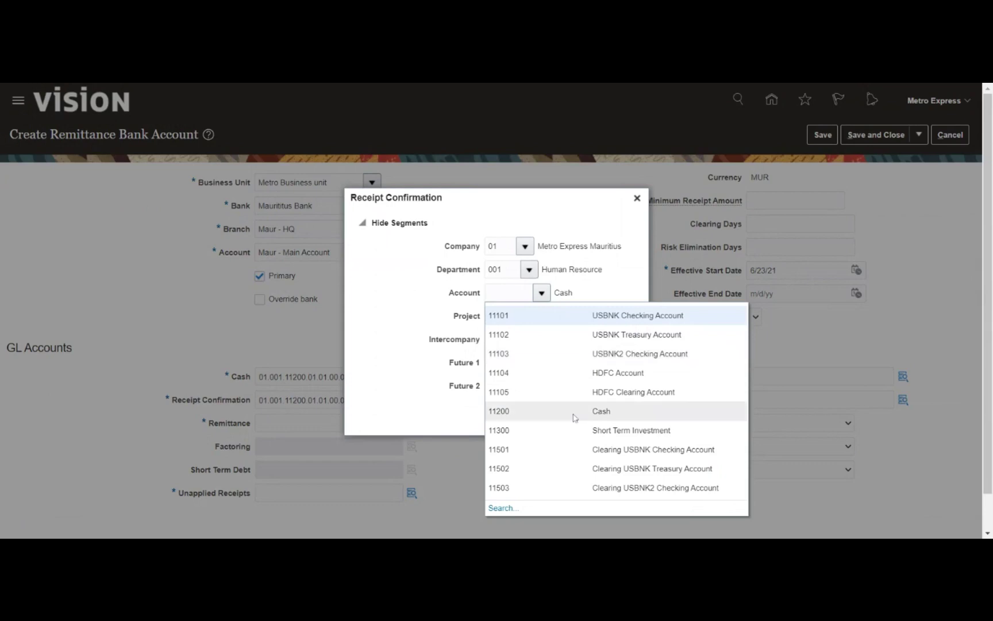
# Search accounts by '%recei%' and apply 12170 Confirmed Receipts, giving 01.001.12170.01.01.00.00
pyautogui.click(569, 448)
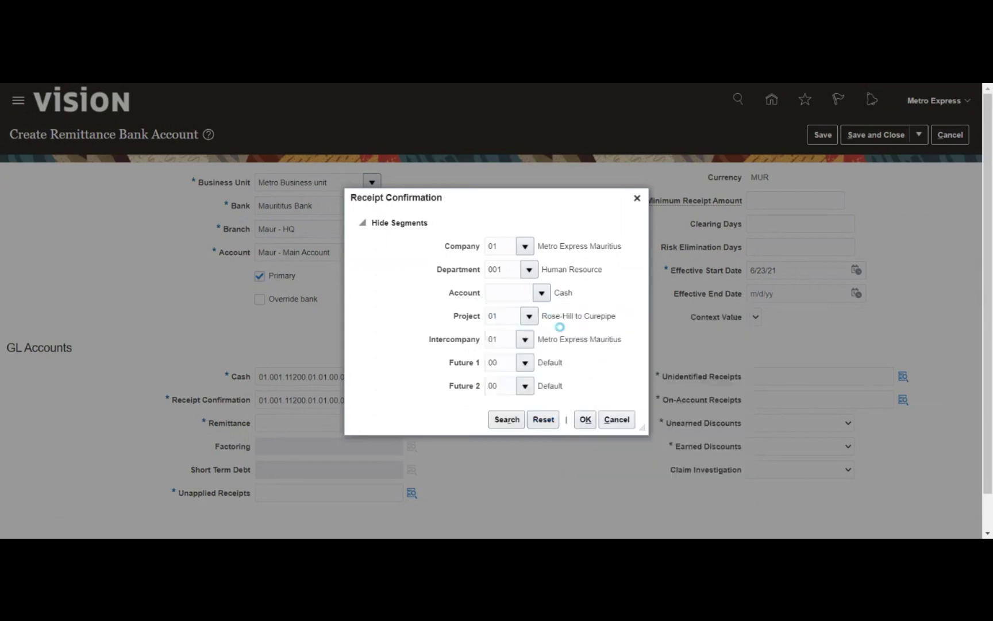
pyautogui.click(554, 311)
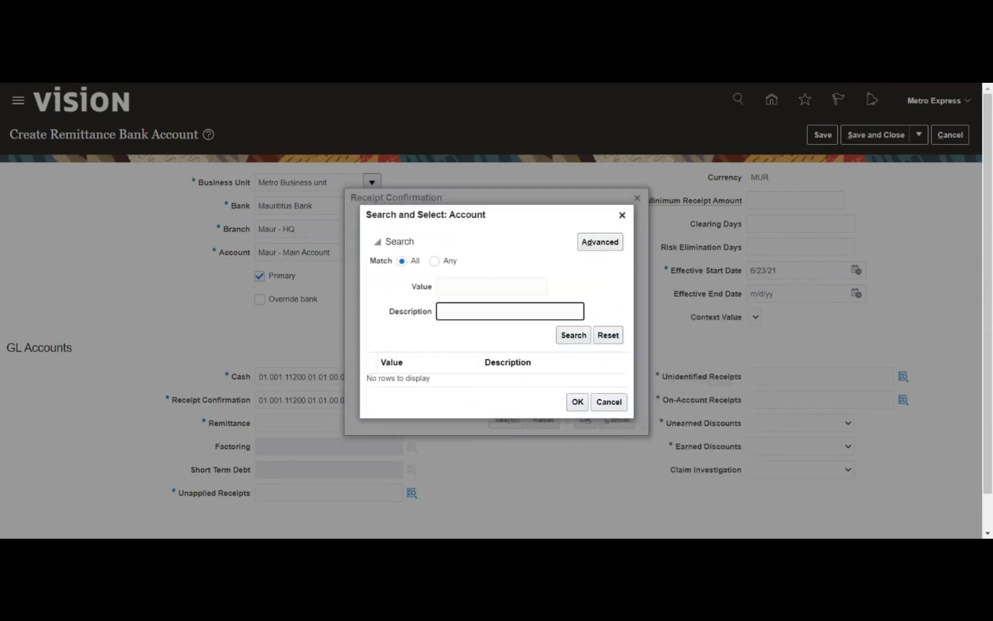
pyautogui.write('%rec%con')
pyautogui.click(568, 337)
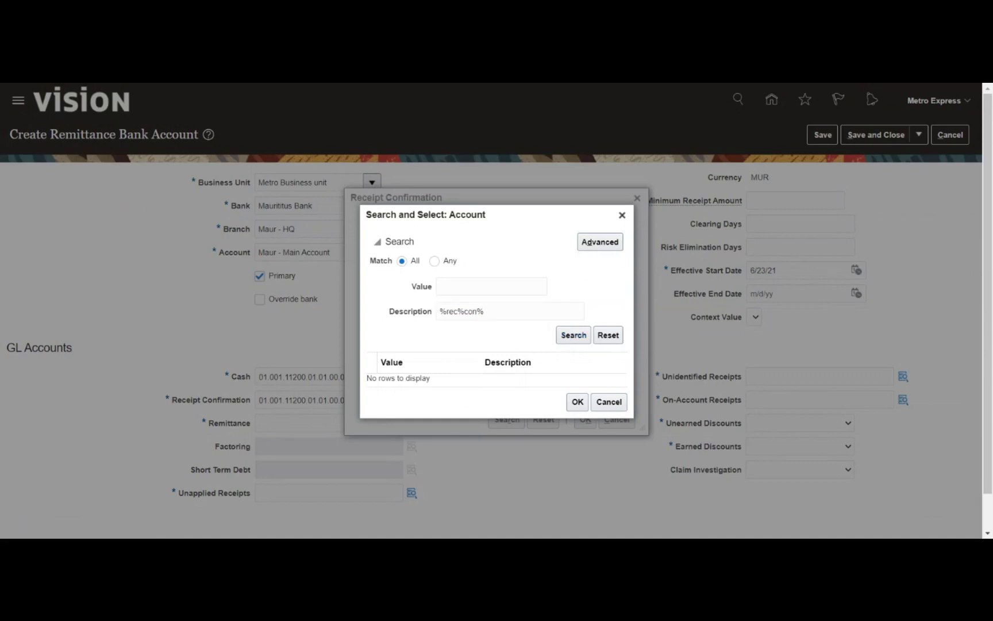
pyautogui.moveTo(488, 312); pyautogui.dragTo(438, 312)
pyautogui.write('%rece')
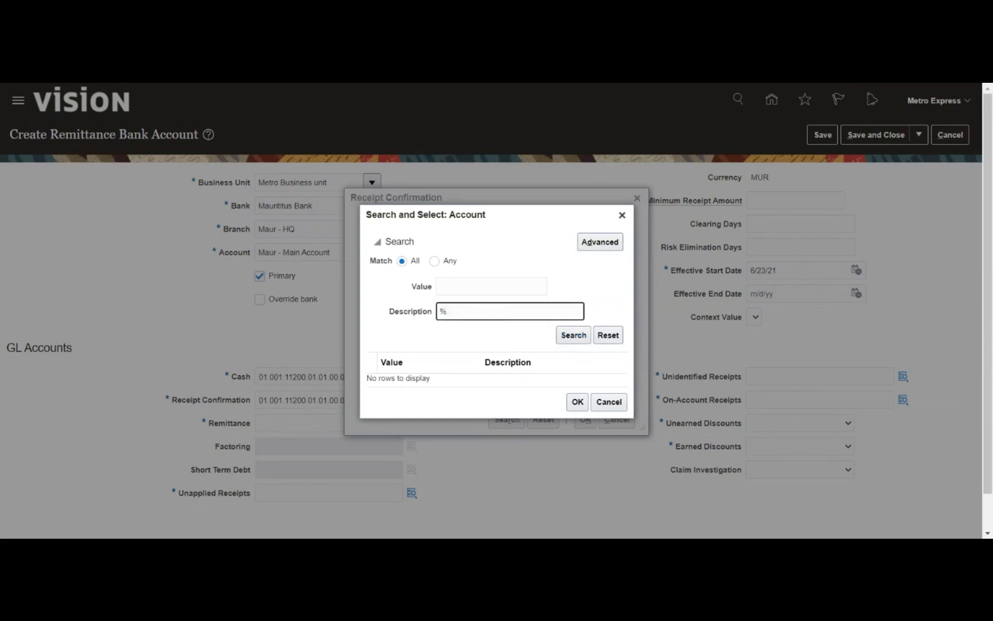
pyautogui.write('i%')
pyautogui.click(573, 335)
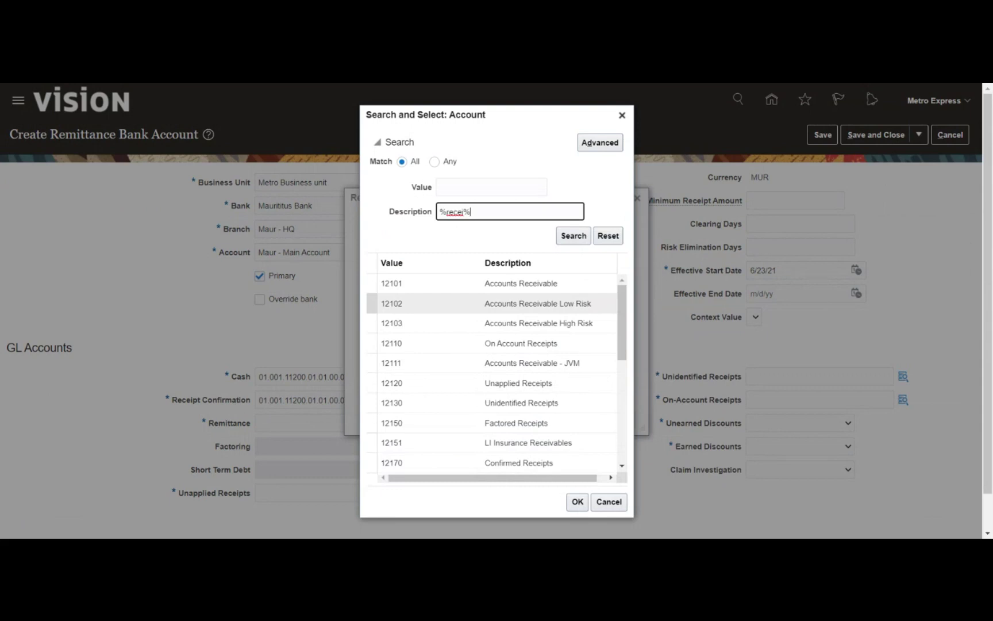
pyautogui.click(534, 463)
pyautogui.click(577, 503)
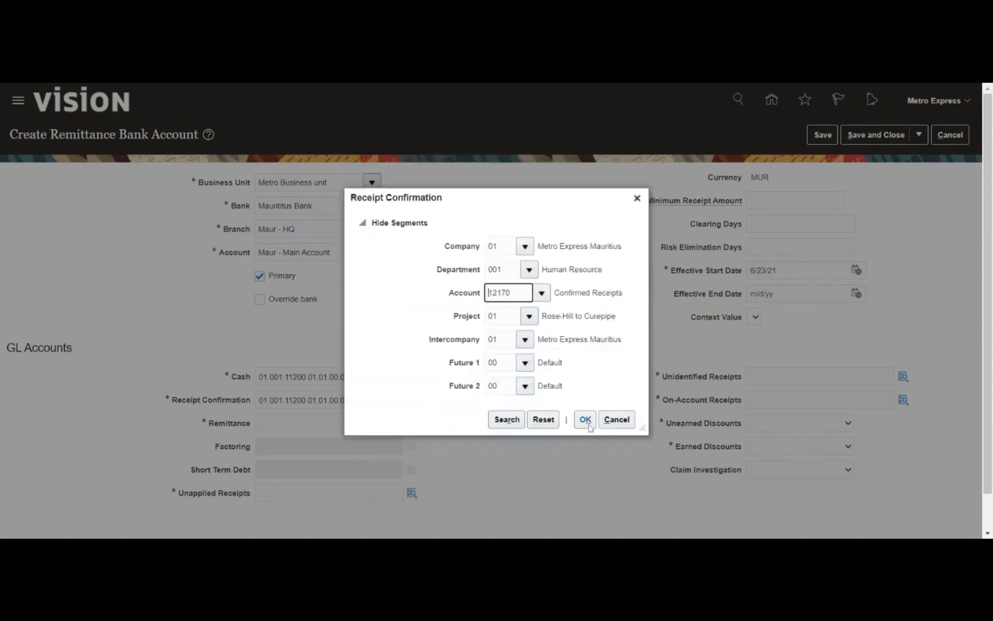
pyautogui.click(319, 428)
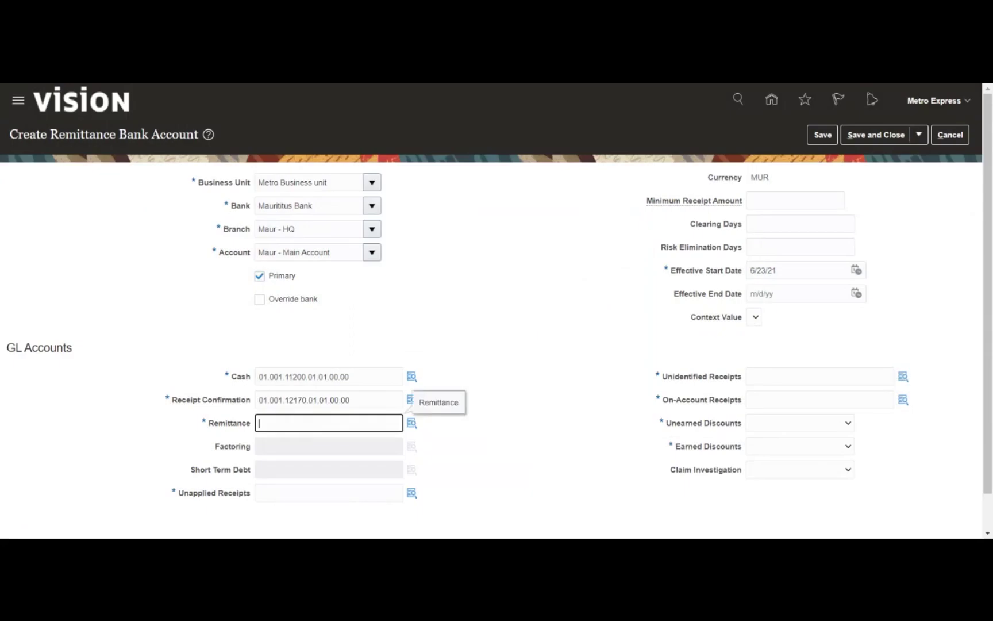
# Set Remittance to 01.001.12160.01.01.00.00 by searching '%rem%' and choosing account 12160
pyautogui.hotkey('ctrl', 'v')
pyautogui.press('Tab')
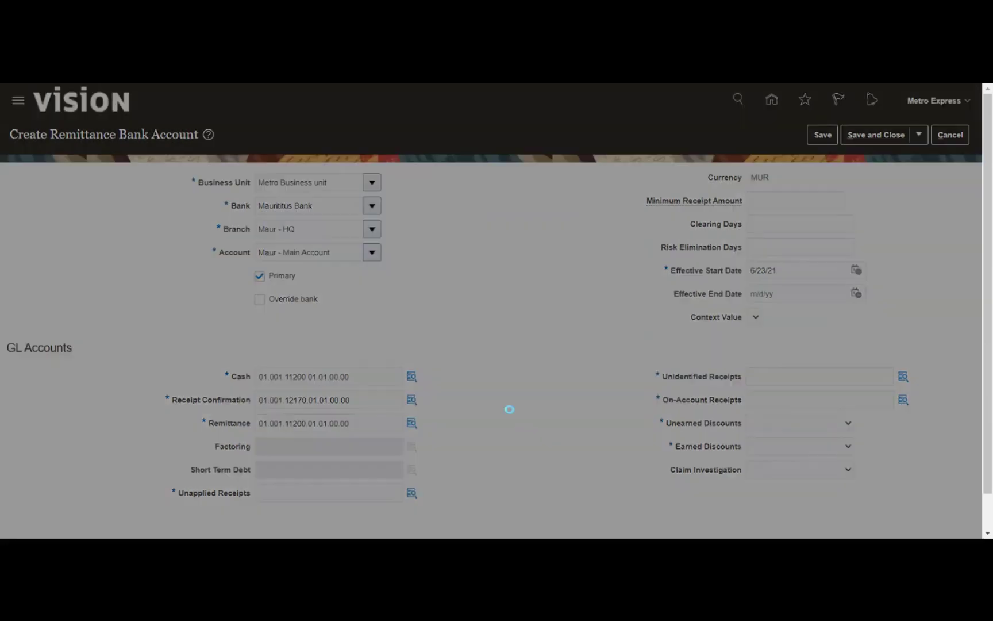
pyautogui.doubleClick(530, 293)
pyautogui.press('BackSpace')
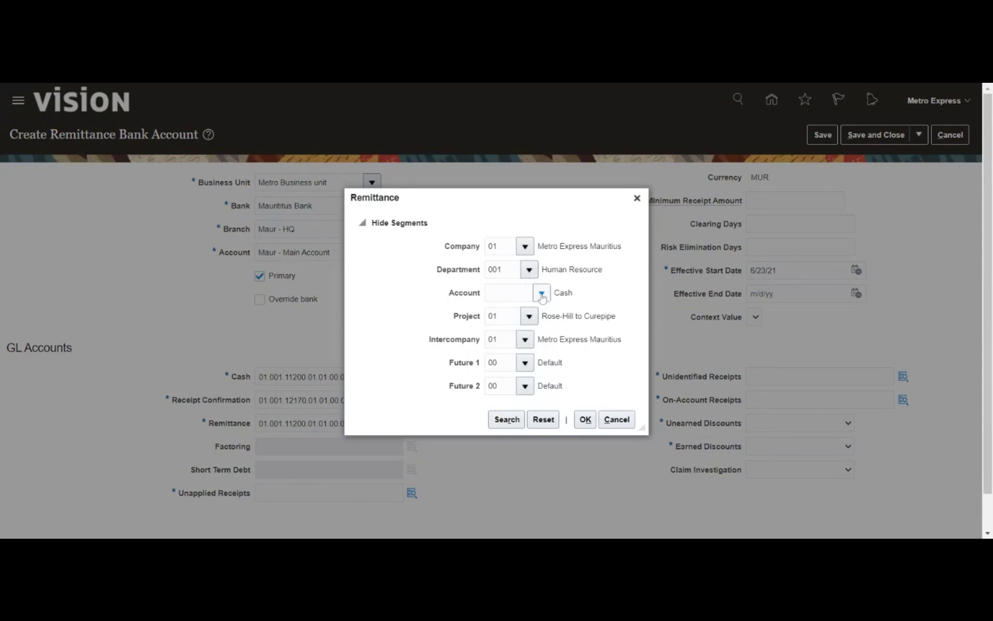
pyautogui.click(541, 295)
pyautogui.click(502, 508)
pyautogui.click(470, 312)
pyautogui.write('%rem')
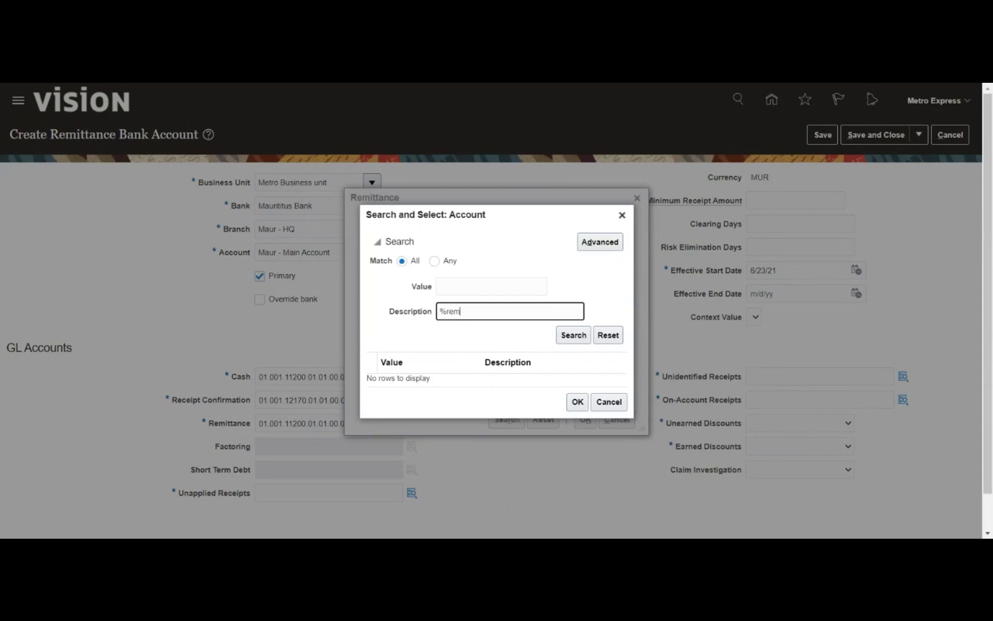
pyautogui.write('%')
pyautogui.press('Return')
pyautogui.click(541, 284)
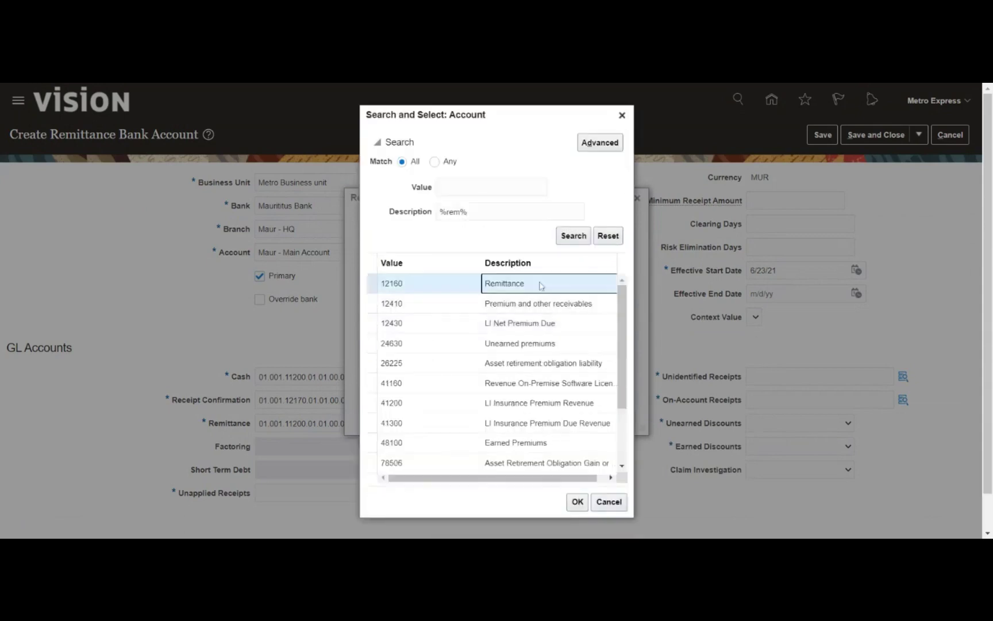
pyautogui.click(577, 502)
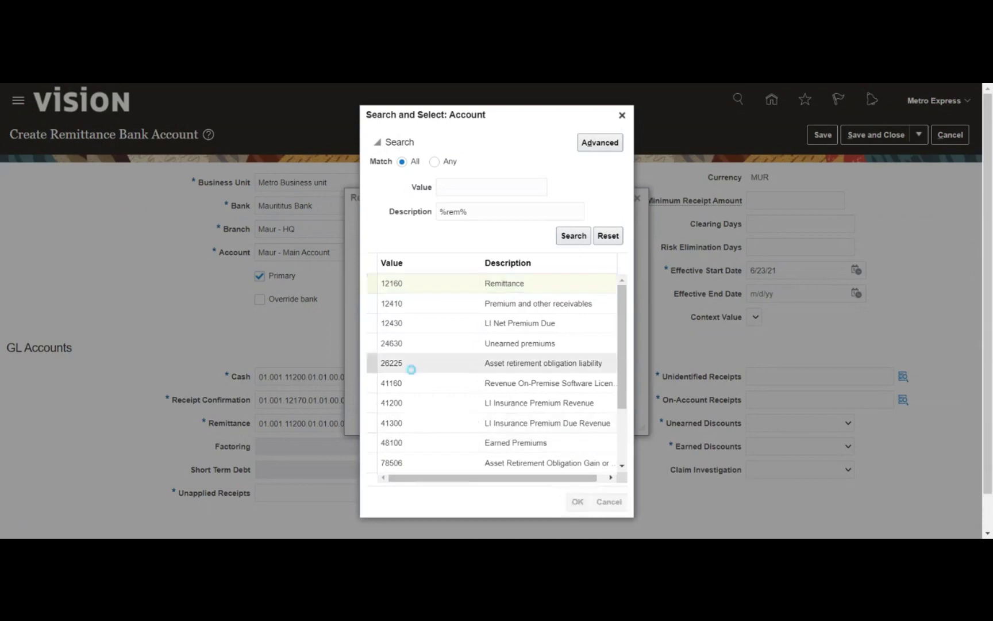
pyautogui.click(585, 420)
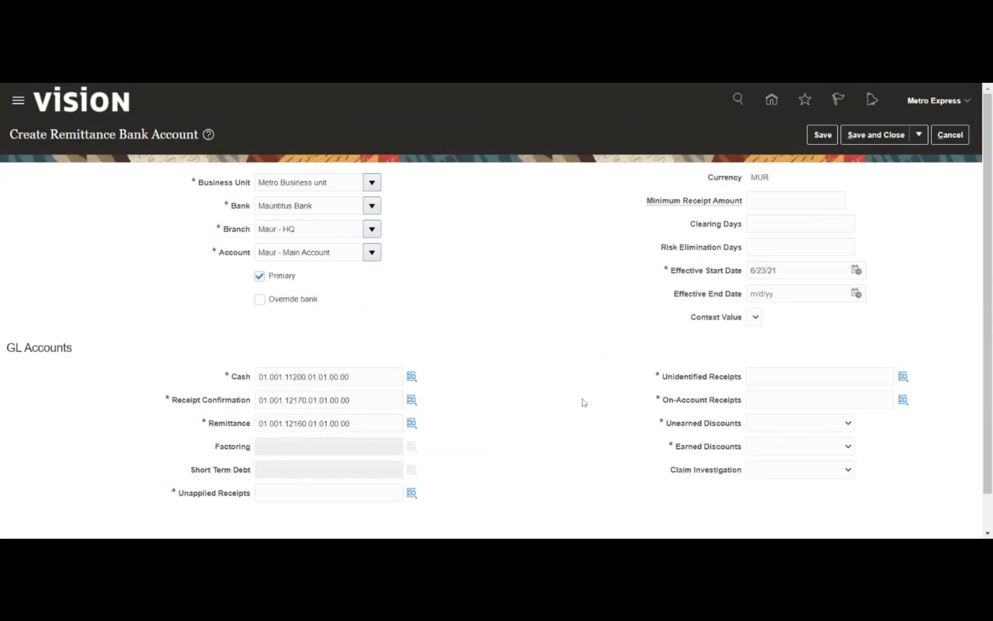
# Set Unapplied Receipts to 01.001.12120.01.01.00.00 via a '%unap%' account search
pyautogui.click(378, 492)
pyautogui.hotkey('ctrl', 'v')
pyautogui.press('Tab')
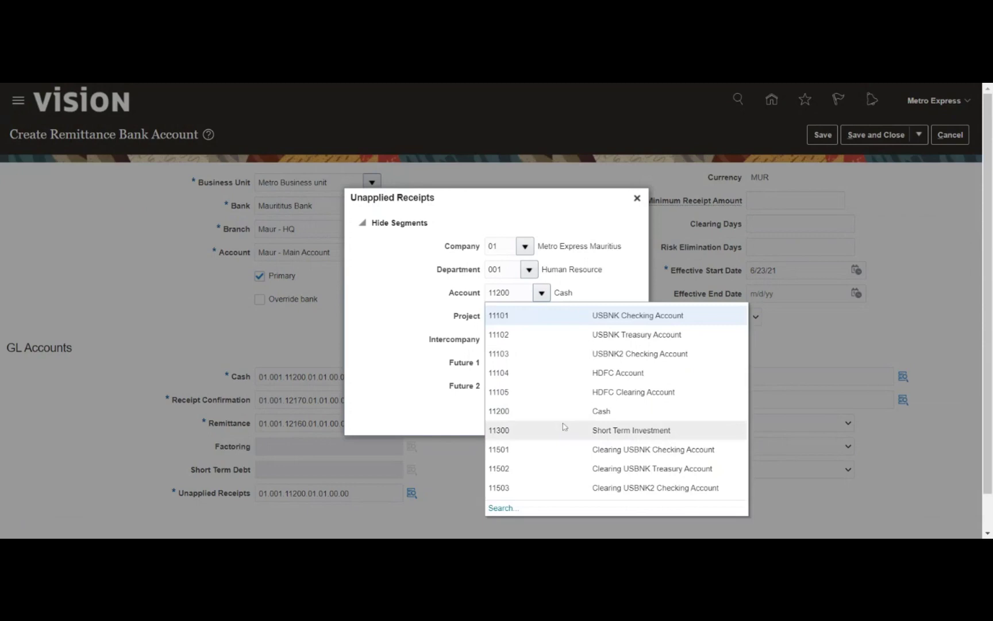
pyautogui.click(503, 508)
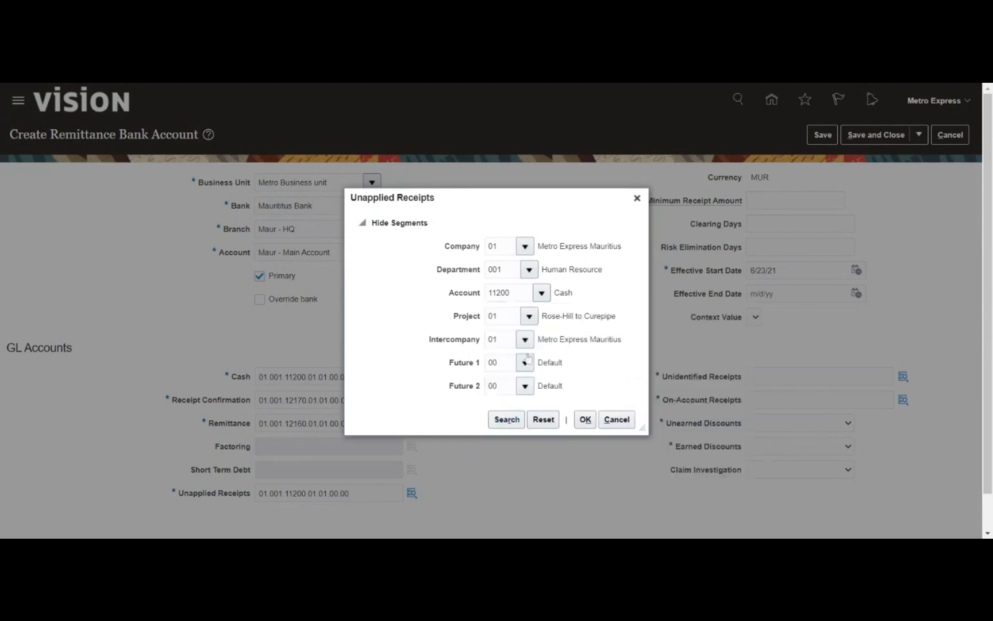
pyautogui.press('BackSpace')
pyautogui.click(510, 311)
pyautogui.write('%')
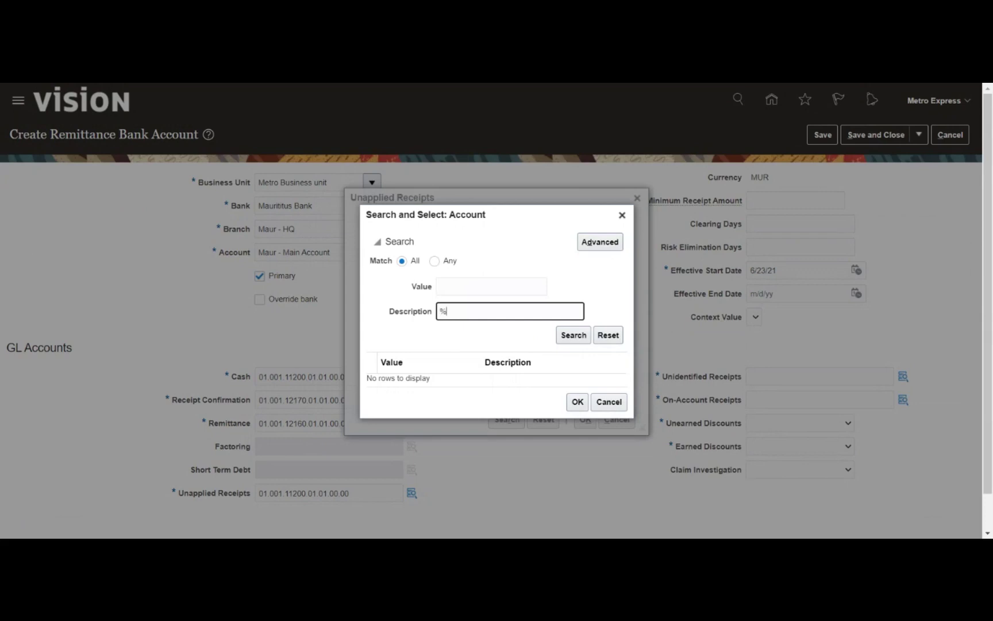
pyautogui.write('unap%')
pyautogui.click(558, 339)
pyautogui.click(566, 368)
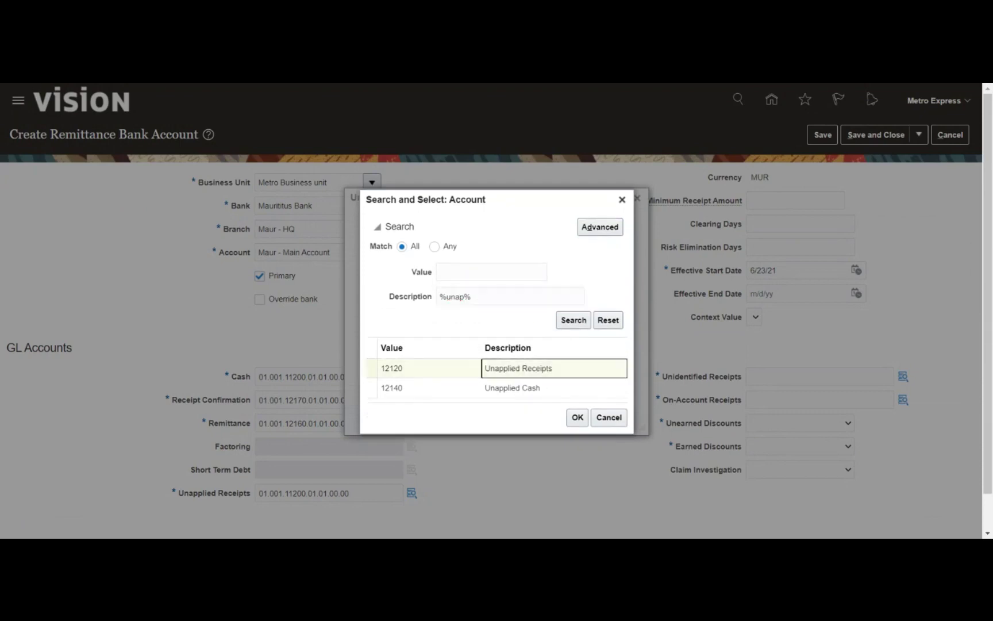
pyautogui.click(574, 418)
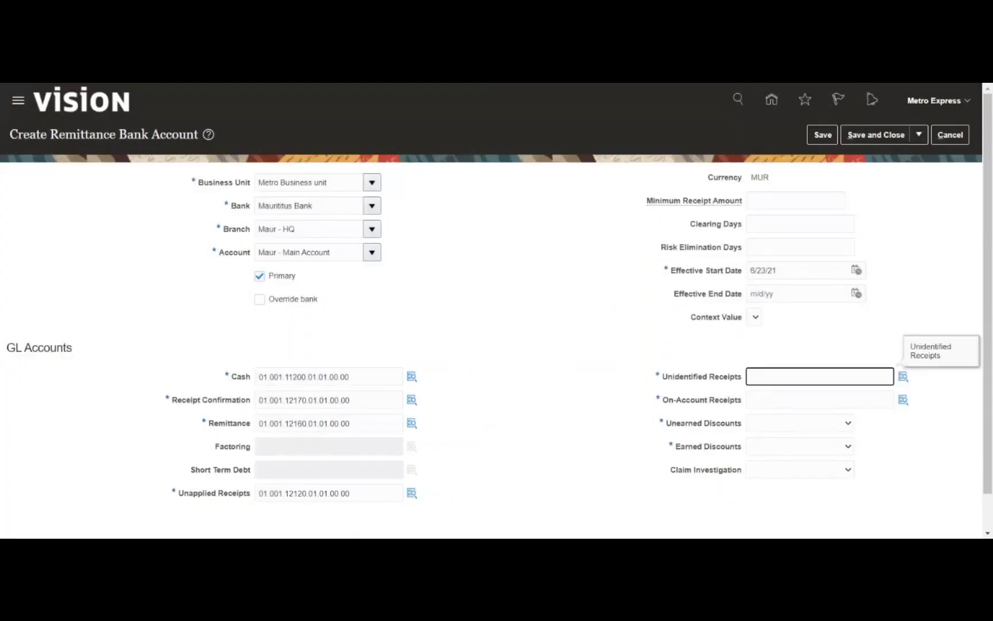
# Set Unidentified Receipts to 01.001.12130.01.01.00.00 via a '%unide%' account search
pyautogui.write('01.001.11200.01.01.00.00')
pyautogui.press('Tab')
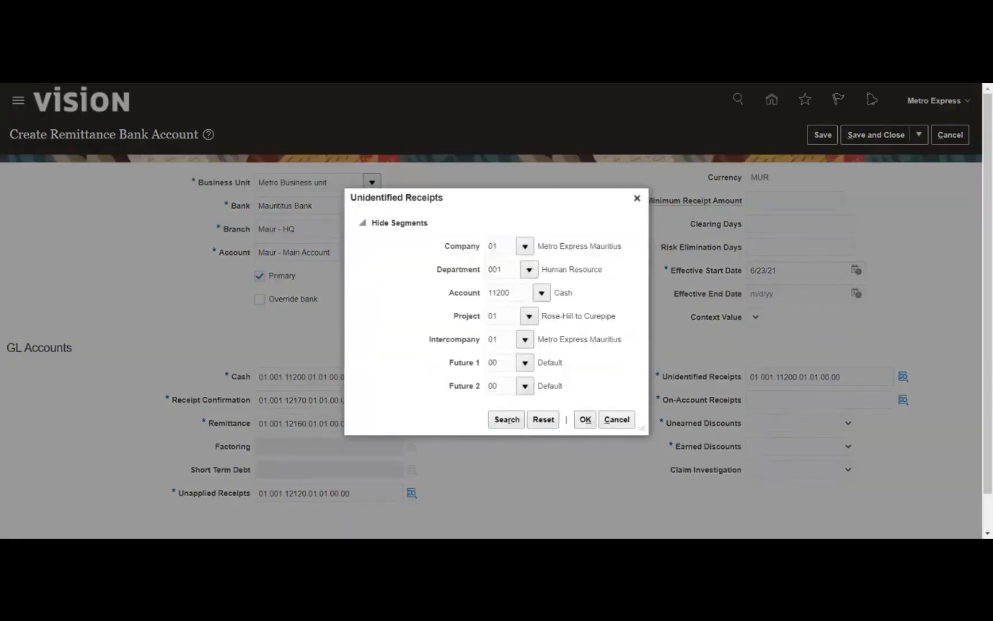
pyautogui.hotkey('ctrl', 'a')
pyautogui.press('BackSpace')
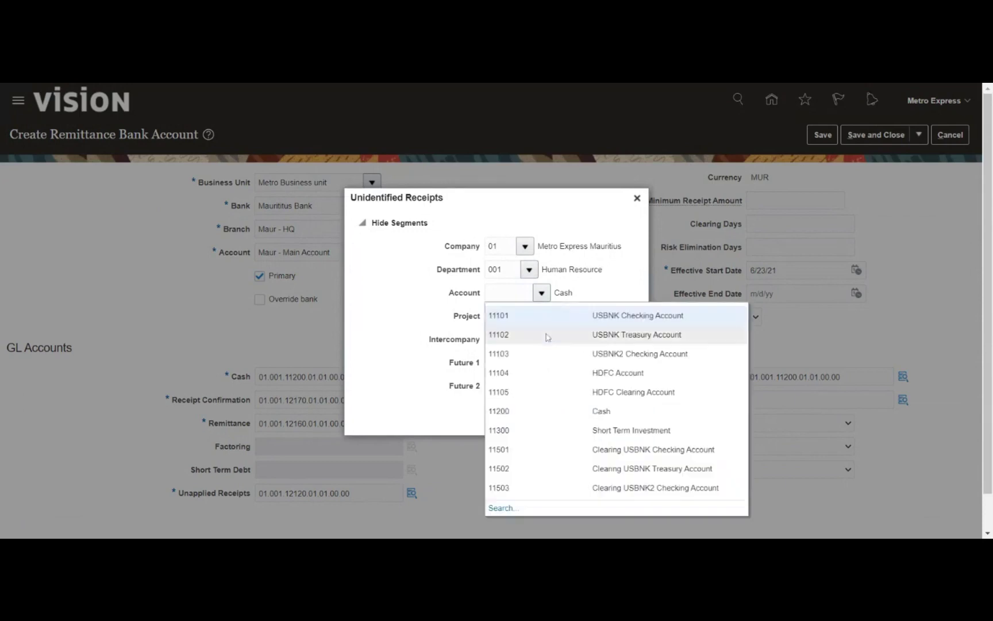
pyautogui.click(490, 508)
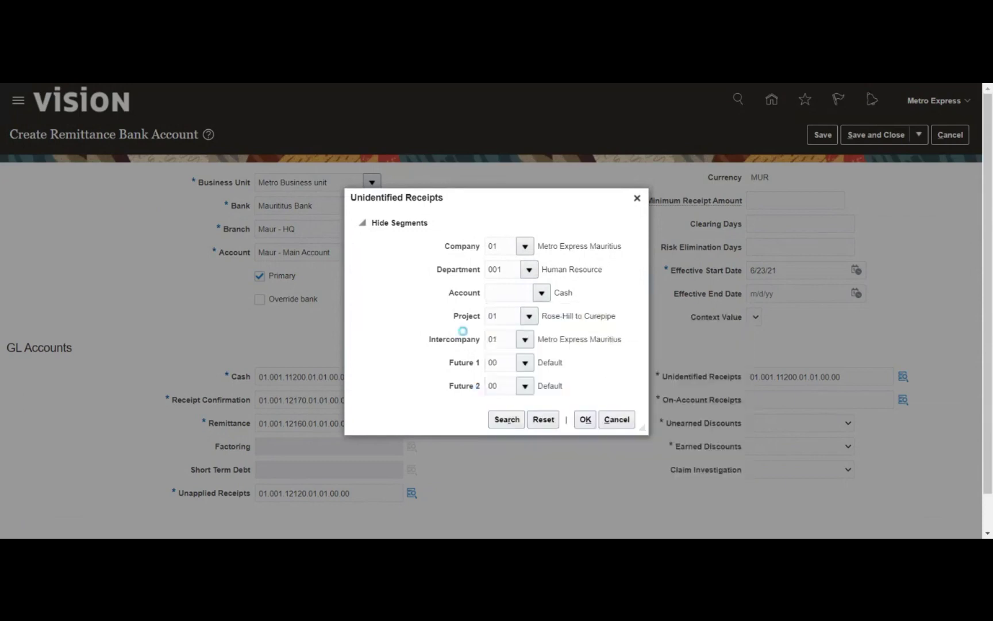
pyautogui.click(463, 311)
pyautogui.write('%unide')
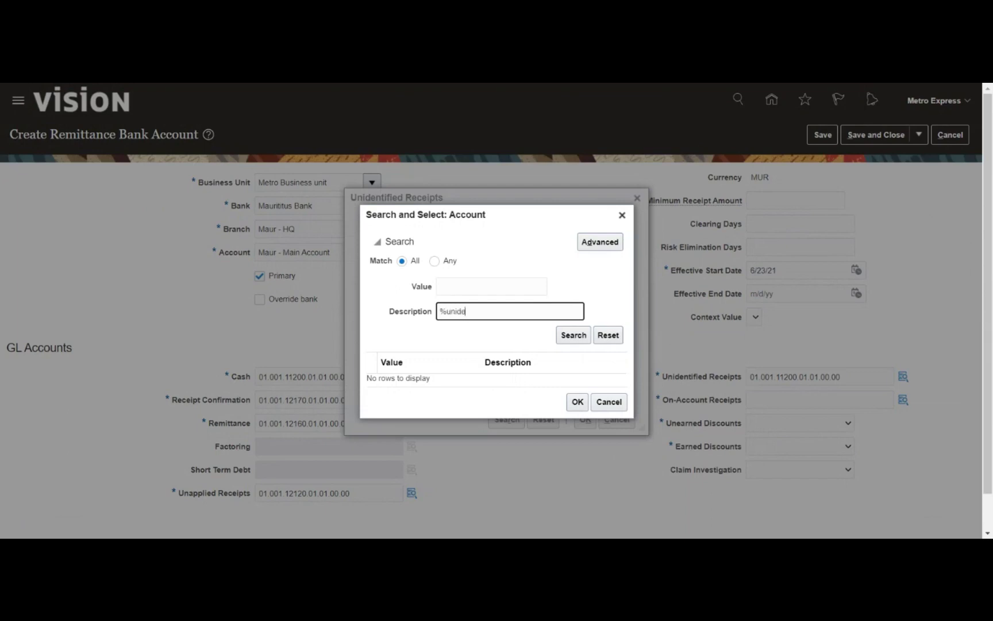
pyautogui.write('%')
pyautogui.press('Return')
pyautogui.click(503, 377)
pyautogui.click(572, 407)
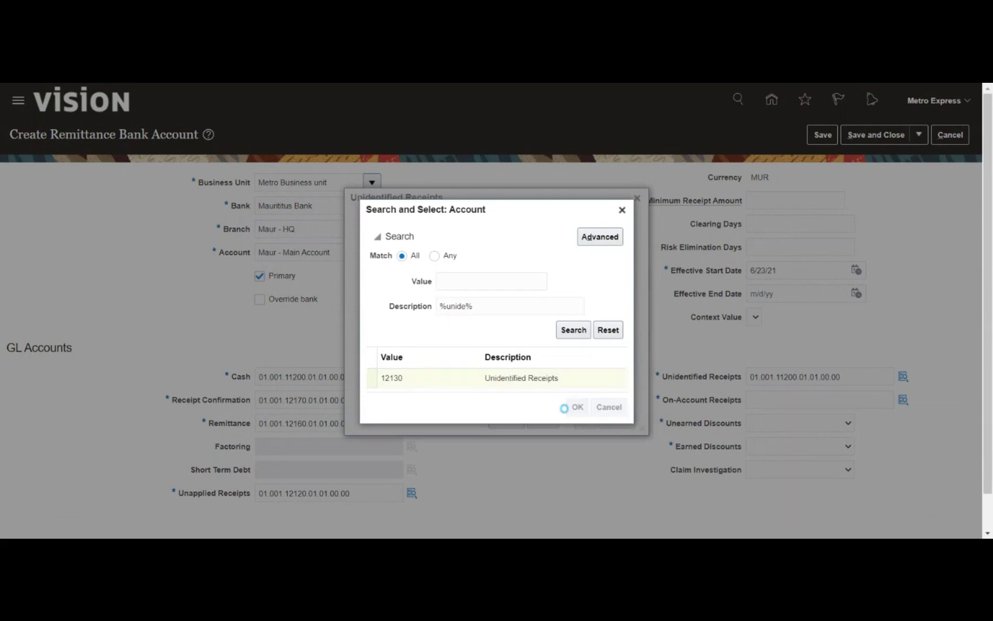
pyautogui.click(585, 410)
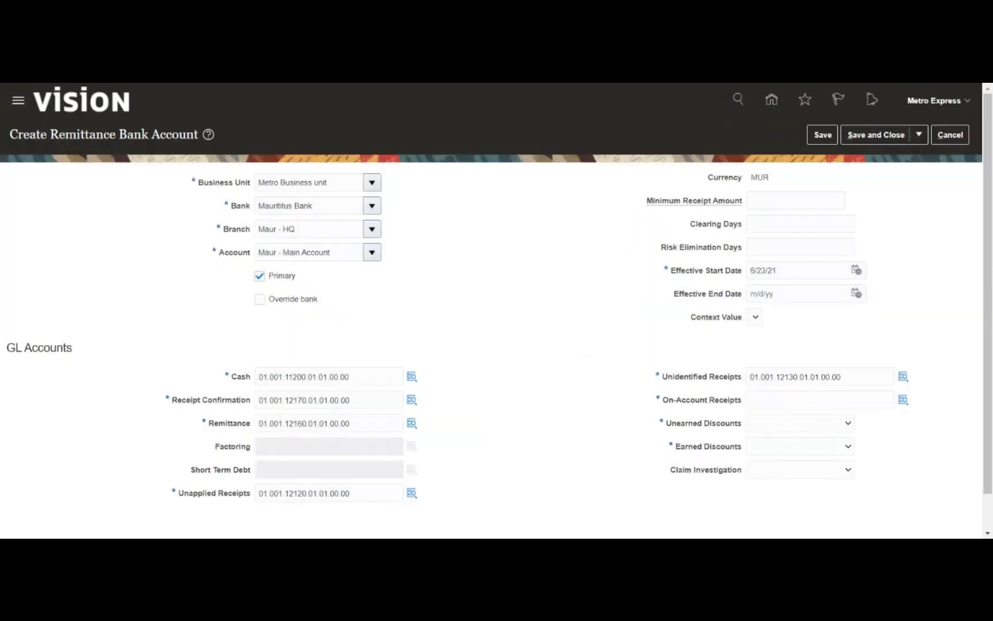
pyautogui.click(819, 400)
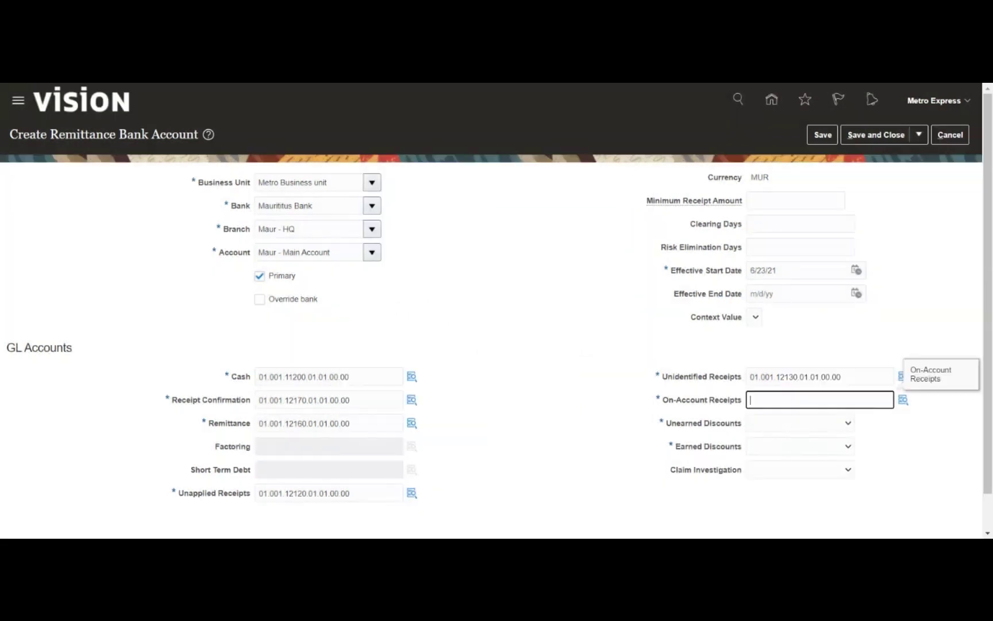
# Set On-Account Receipts to 01.001.12110.01.01.00.00 via a '%on%acc%' account search
pyautogui.write('01.001.11200.01.01.00.00')
pyautogui.click(904, 401)
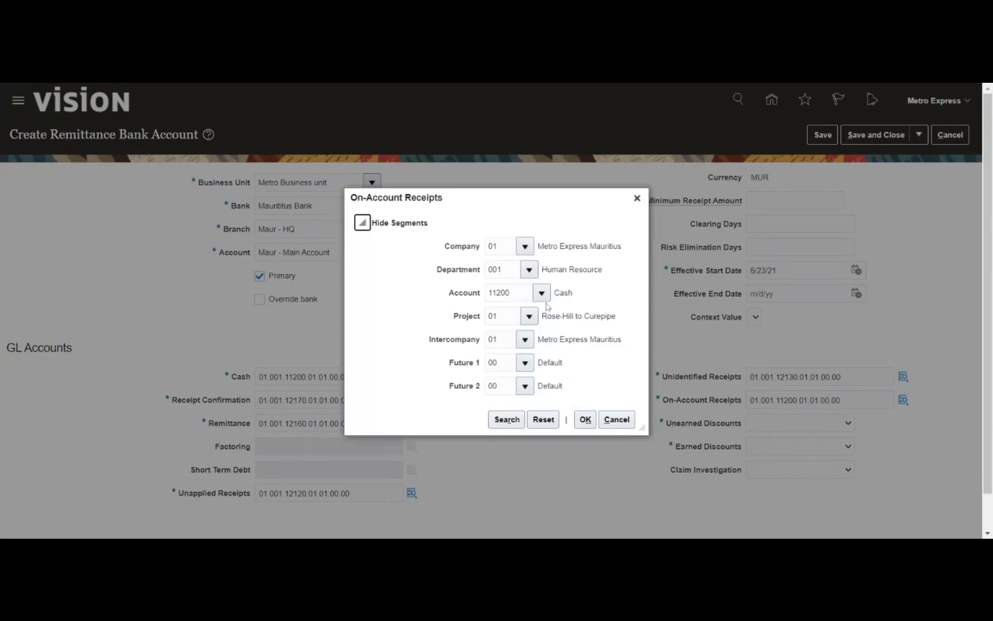
pyautogui.doubleClick(510, 293)
pyautogui.press('BackSpace')
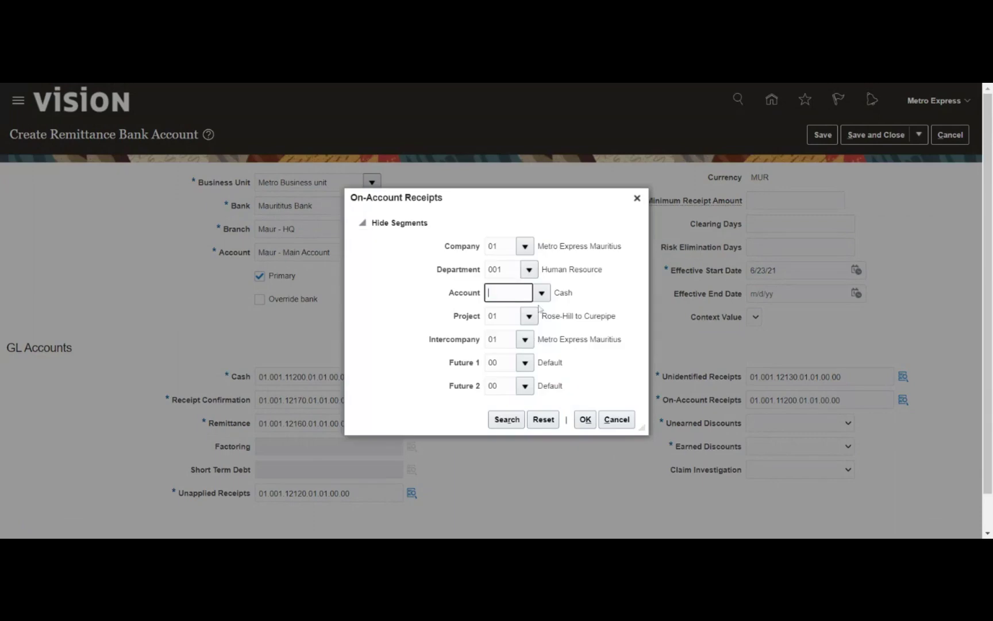
pyautogui.click(541, 295)
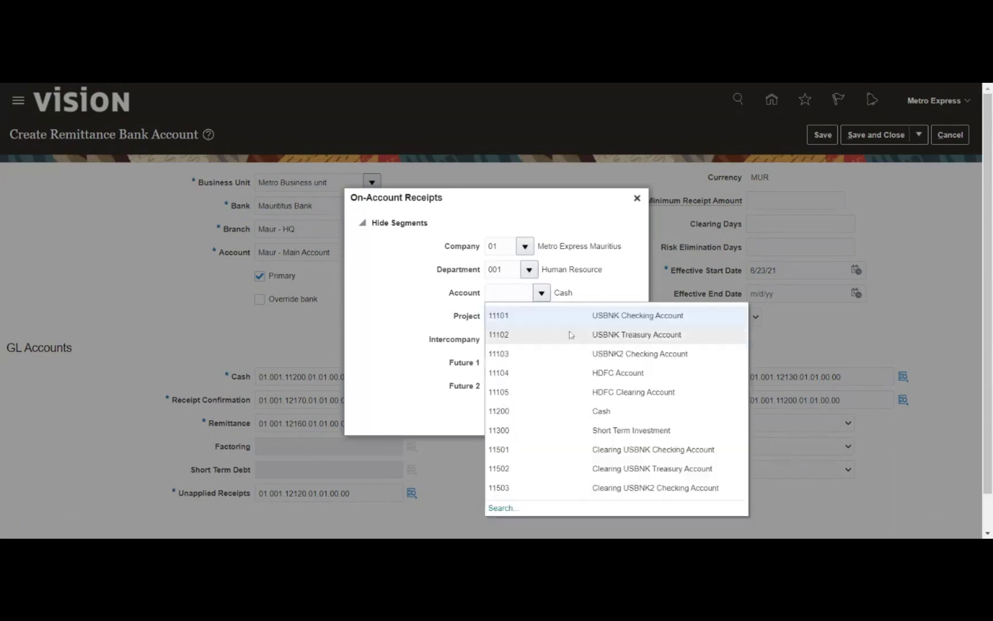
pyautogui.click(509, 508)
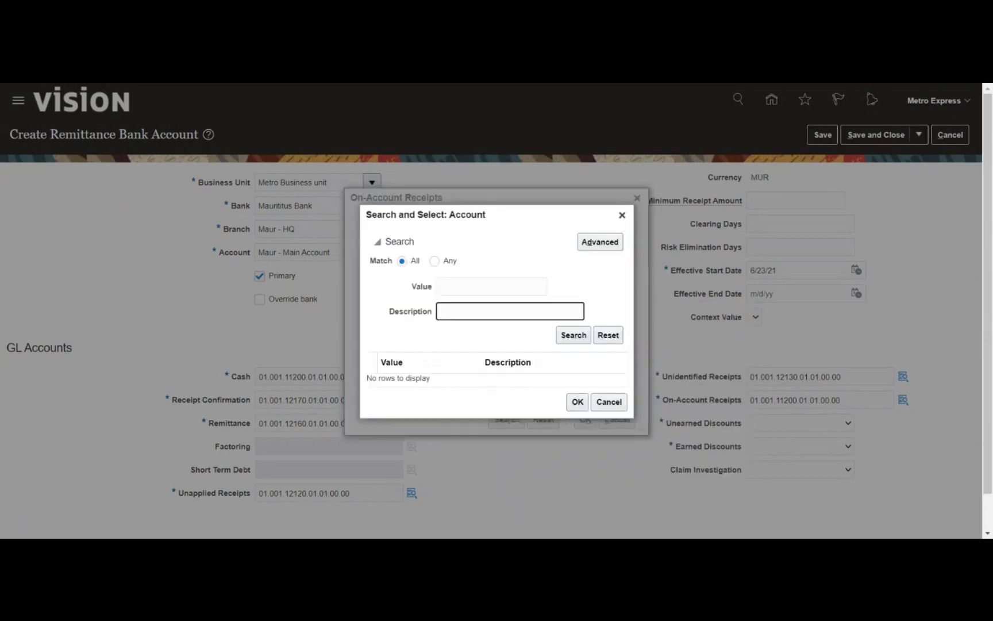
pyautogui.write('%on%acc%')
pyautogui.press('Return')
pyautogui.click(565, 369)
pyautogui.click(577, 418)
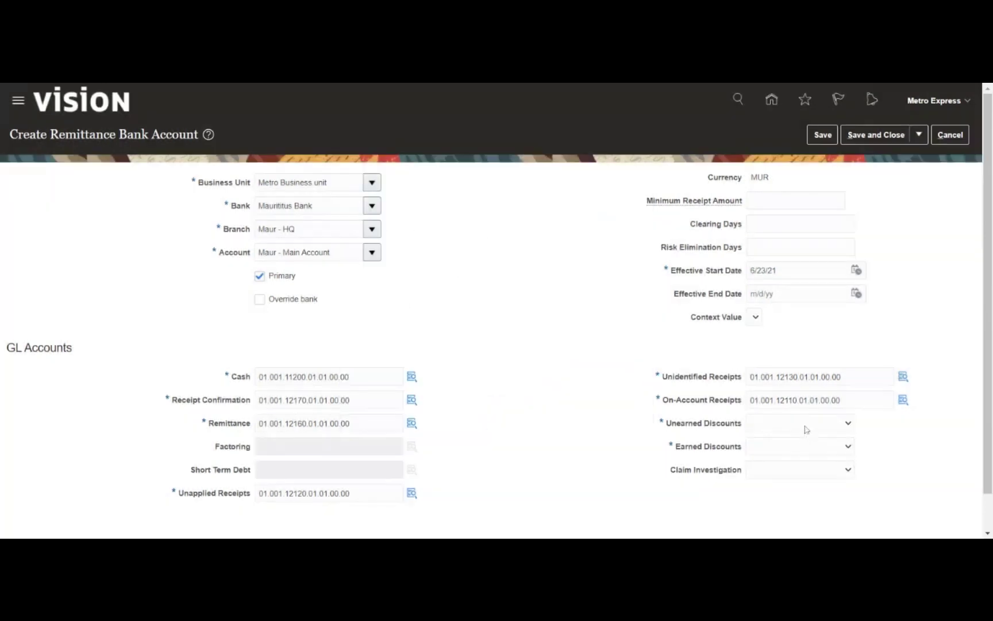
# Choose MRDS_Unearned for Unearned Discounts and MRDS_Earned for Earned Discounts
pyautogui.click(806, 437)
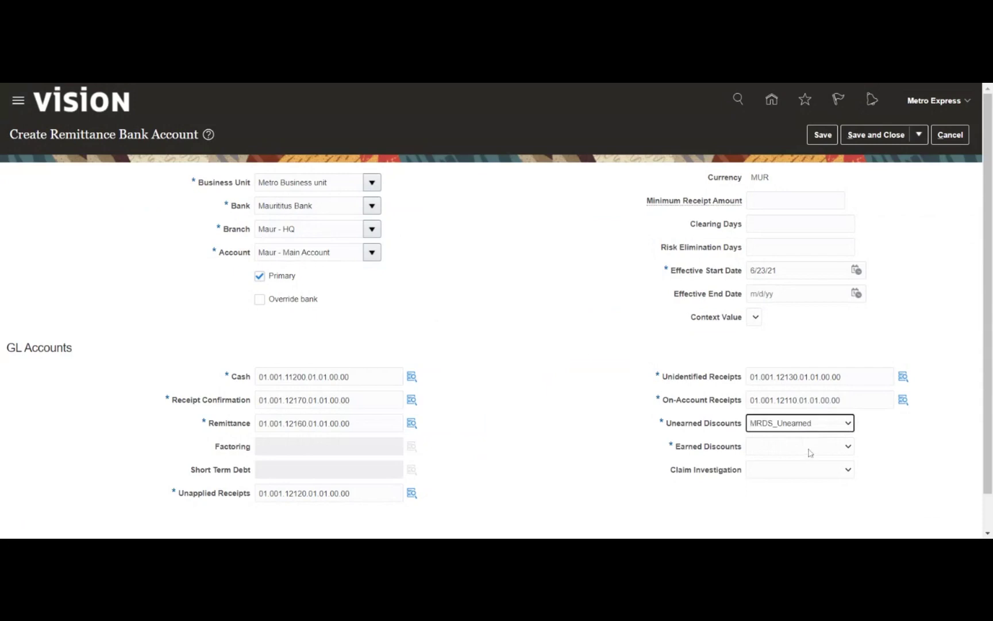
pyautogui.click(810, 451)
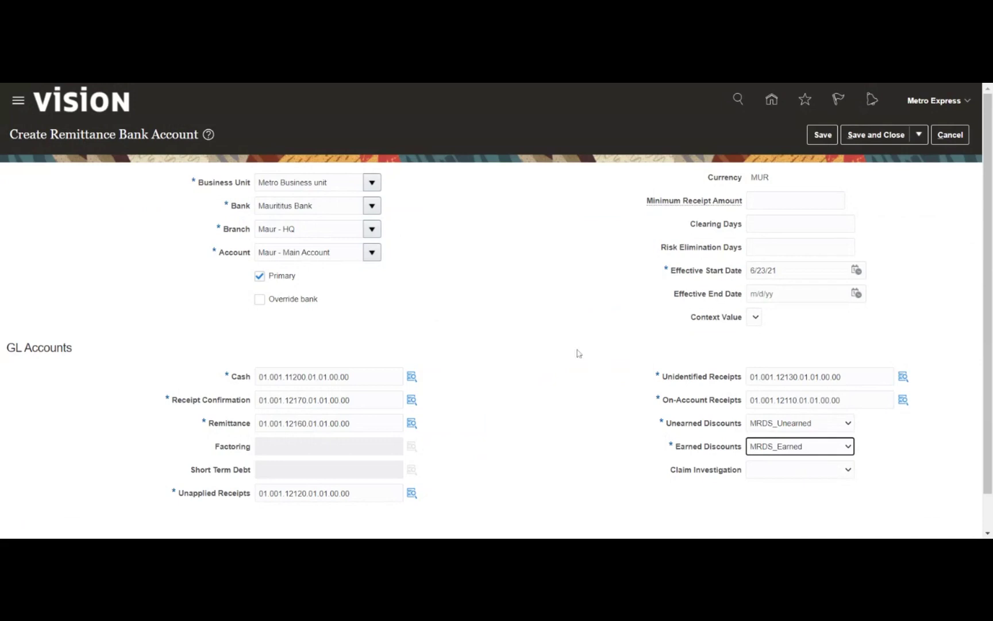
pyautogui.click(811, 143)
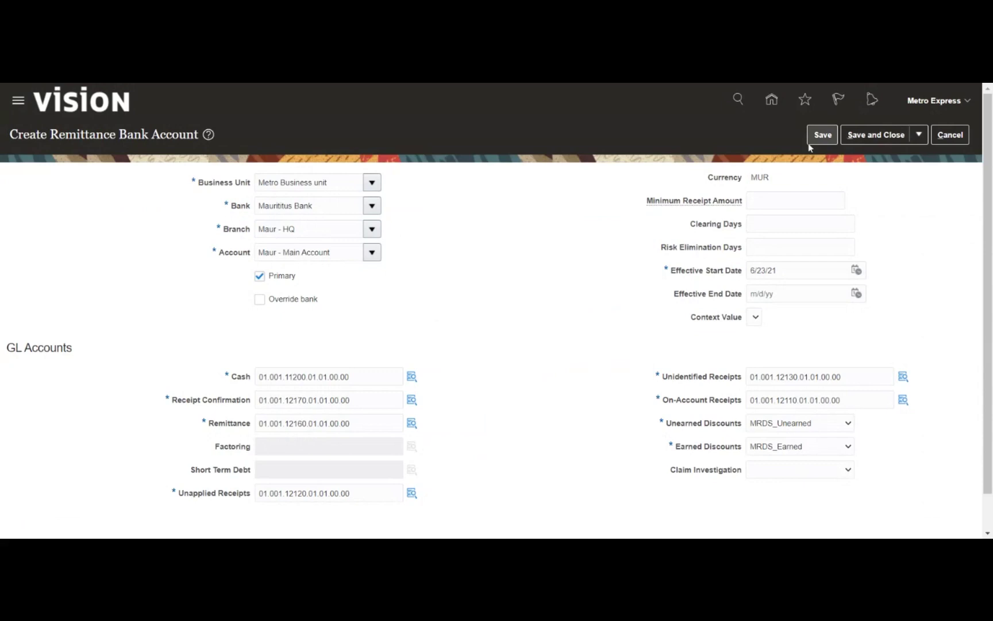
# Save the remittance bank account after picking a January effective date
pyautogui.click(816, 134)
pyautogui.click(856, 270)
pyautogui.click(727, 291)
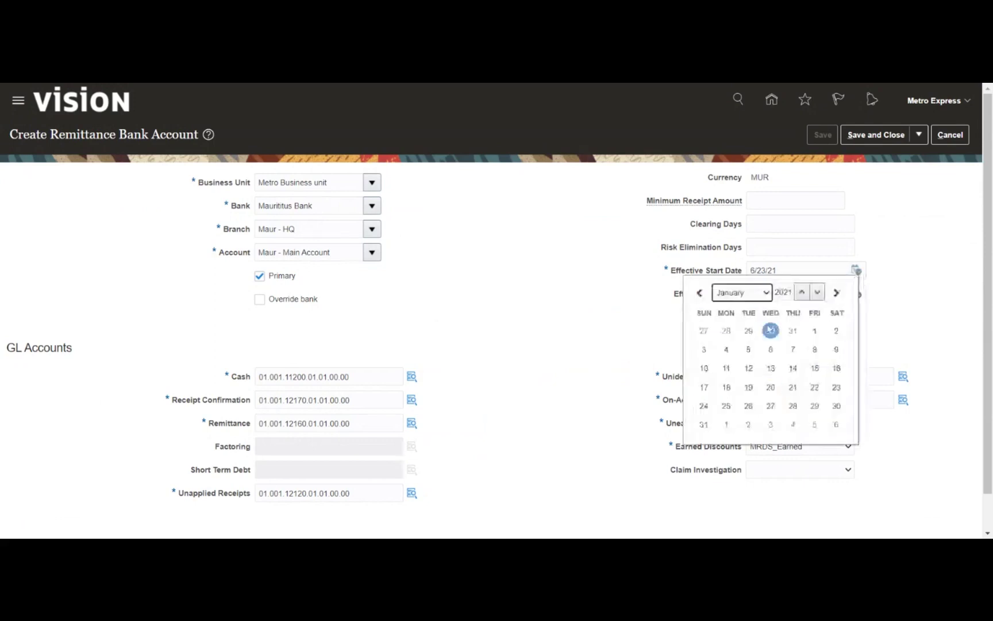
pyautogui.click(814, 328)
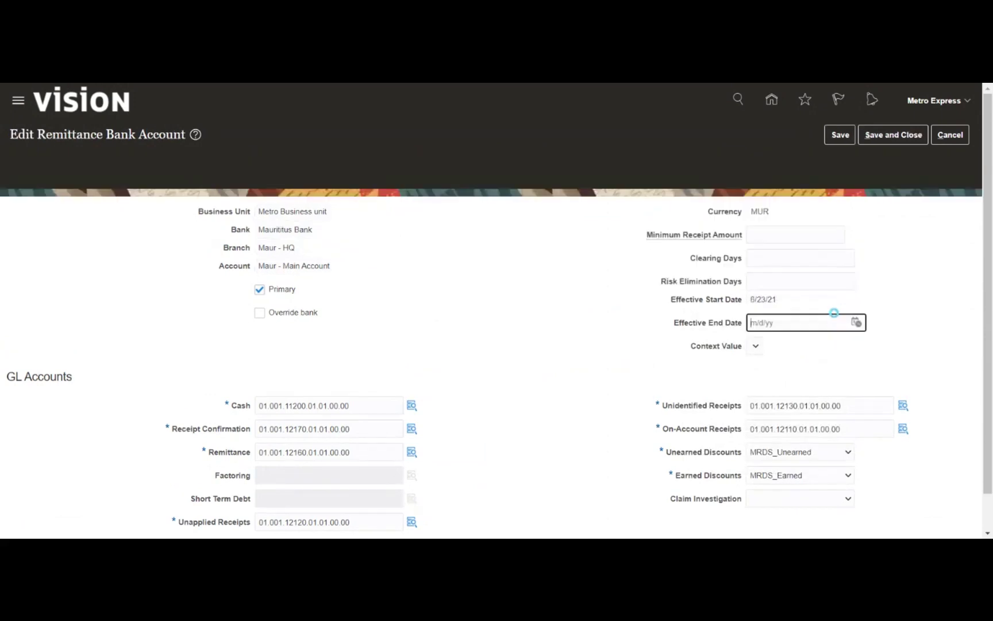
pyautogui.click(840, 136)
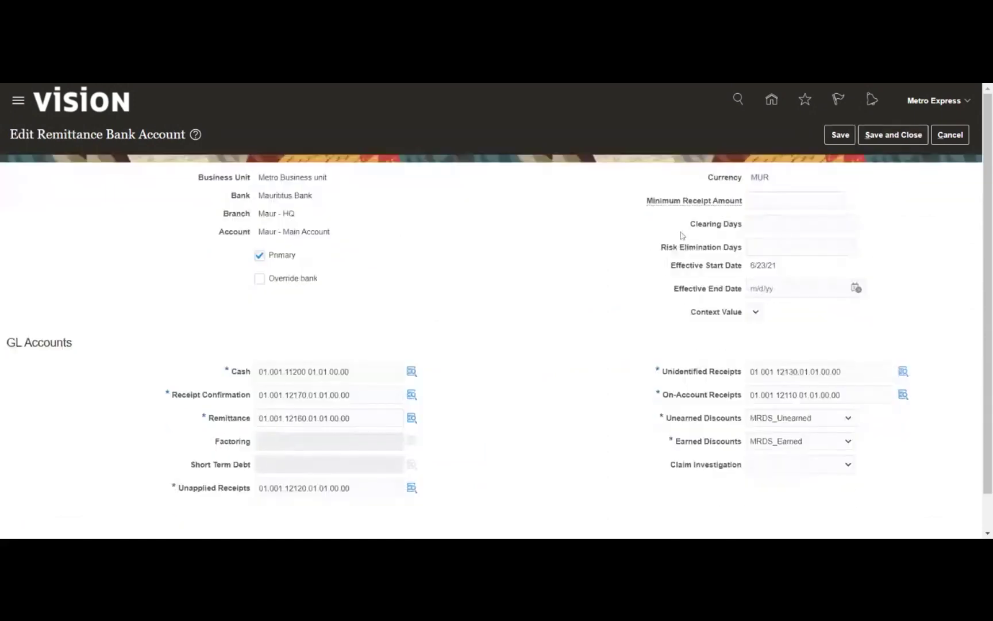
pyautogui.click(873, 138)
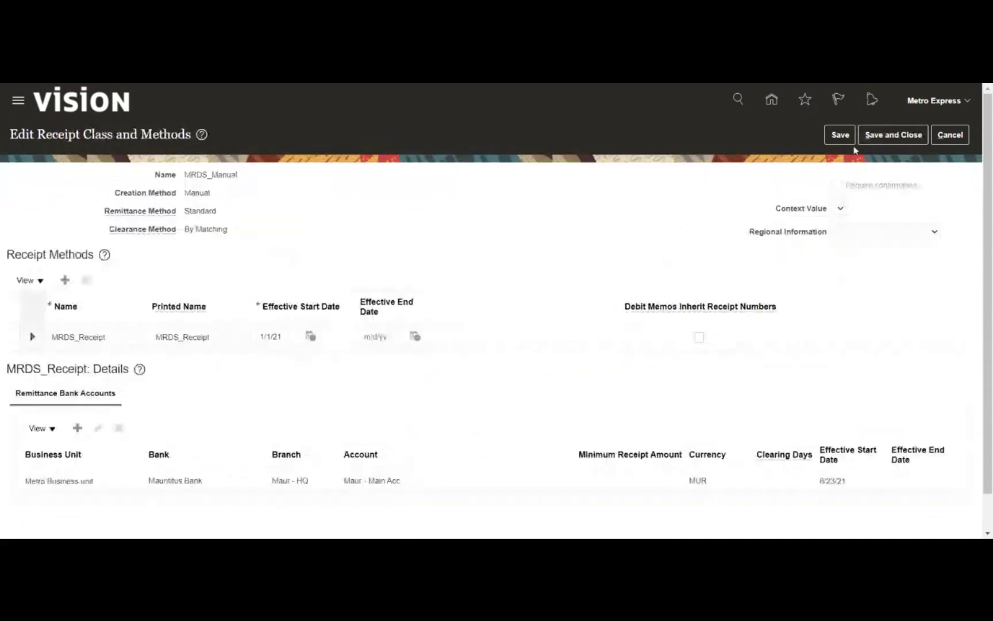
# Save the MRDS_Manual receipt class and finish with Manage Receipt Classes and Methods
pyautogui.click(847, 137)
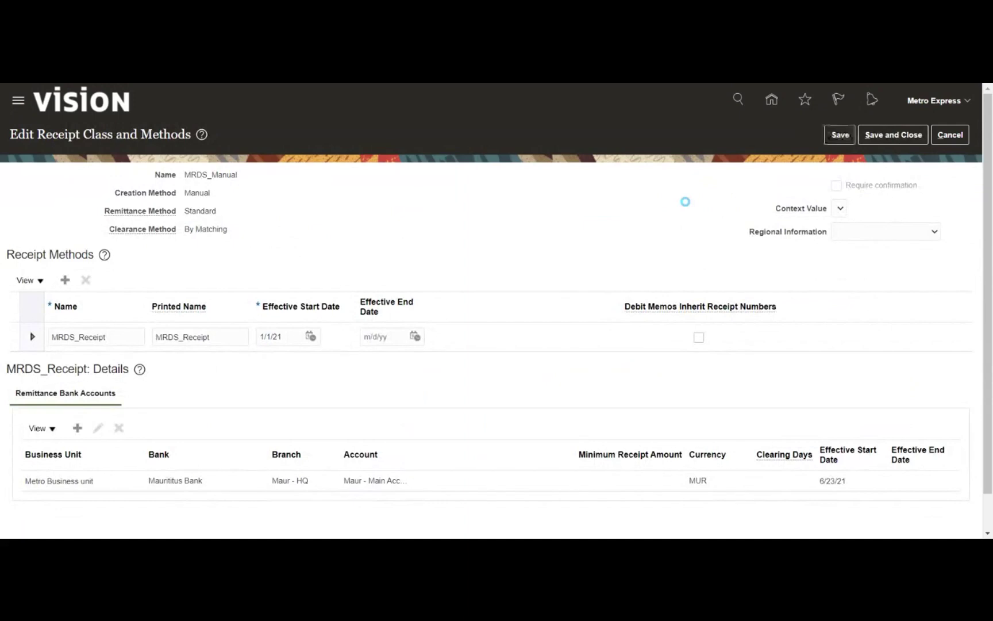
pyautogui.click(875, 138)
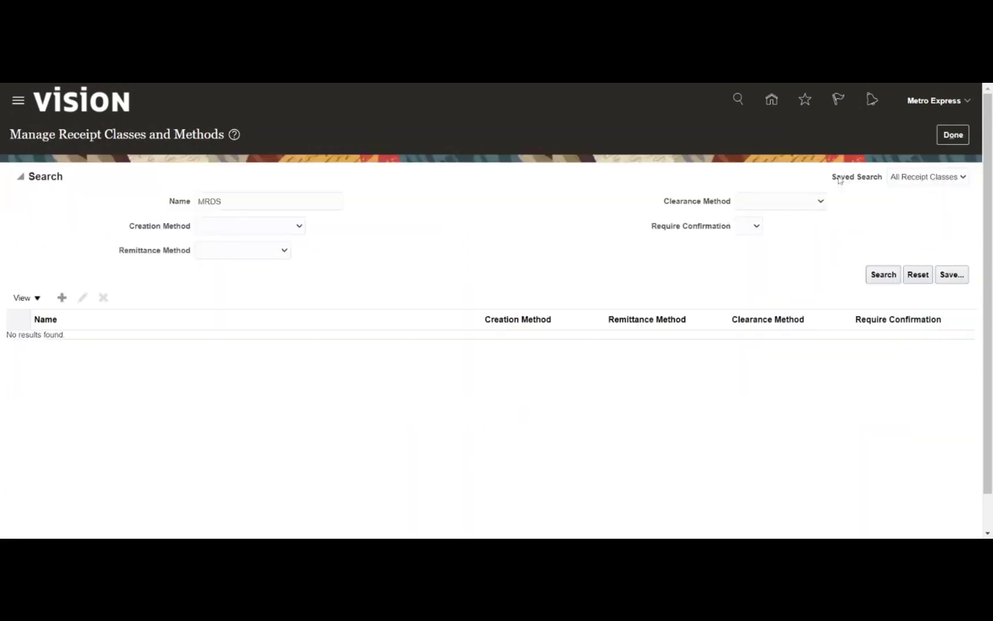
pyautogui.click(937, 136)
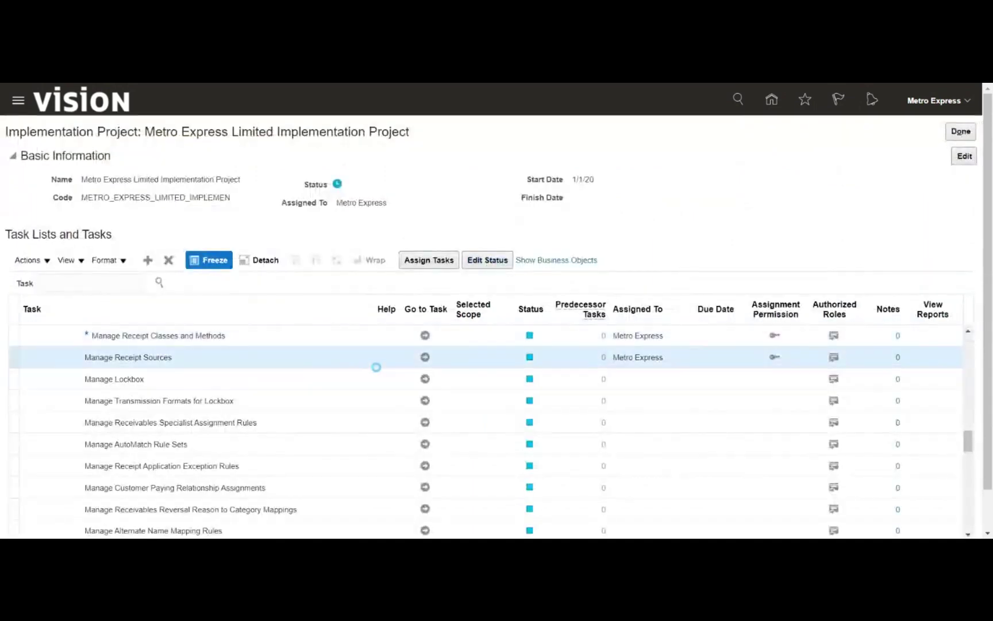
# Create a receipt source for Metro Business unit and begin naming it MRDS_Manual
pyautogui.click(425, 357)
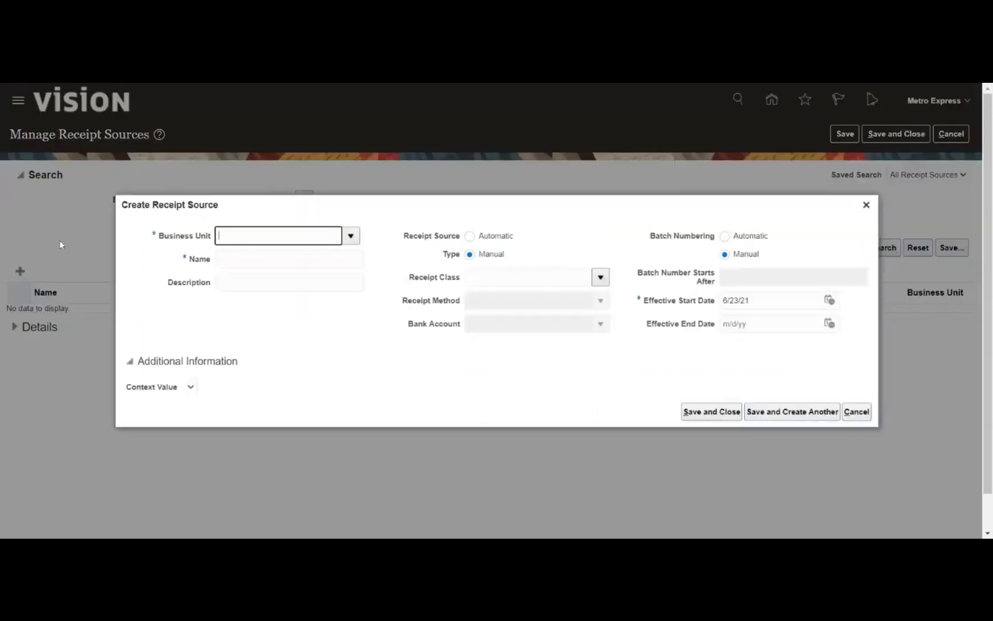
pyautogui.click(351, 236)
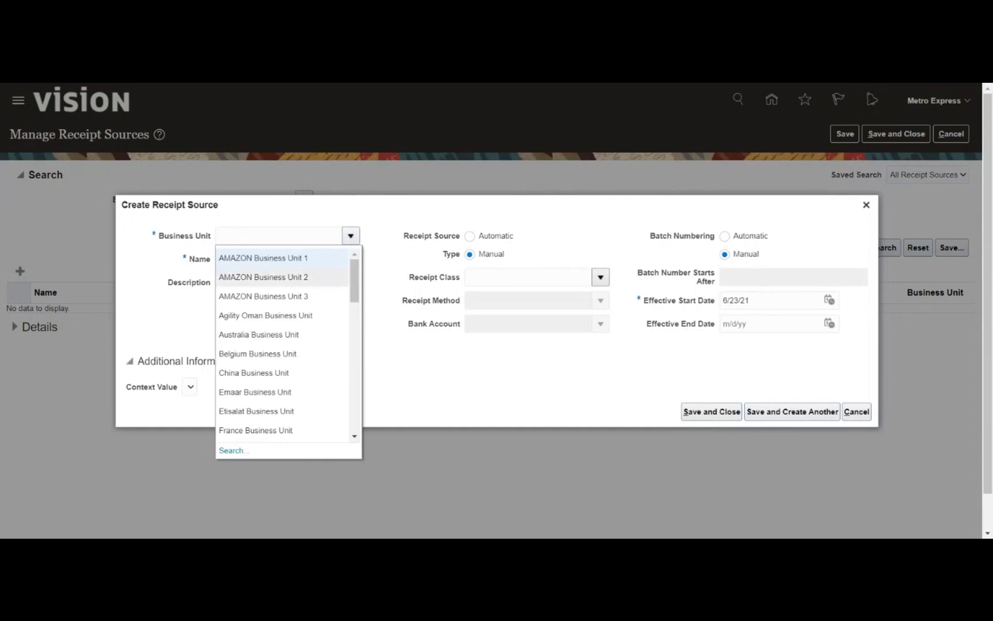
pyautogui.scroll(-2, 281, 310)
pyautogui.scroll(-4, 282, 322)
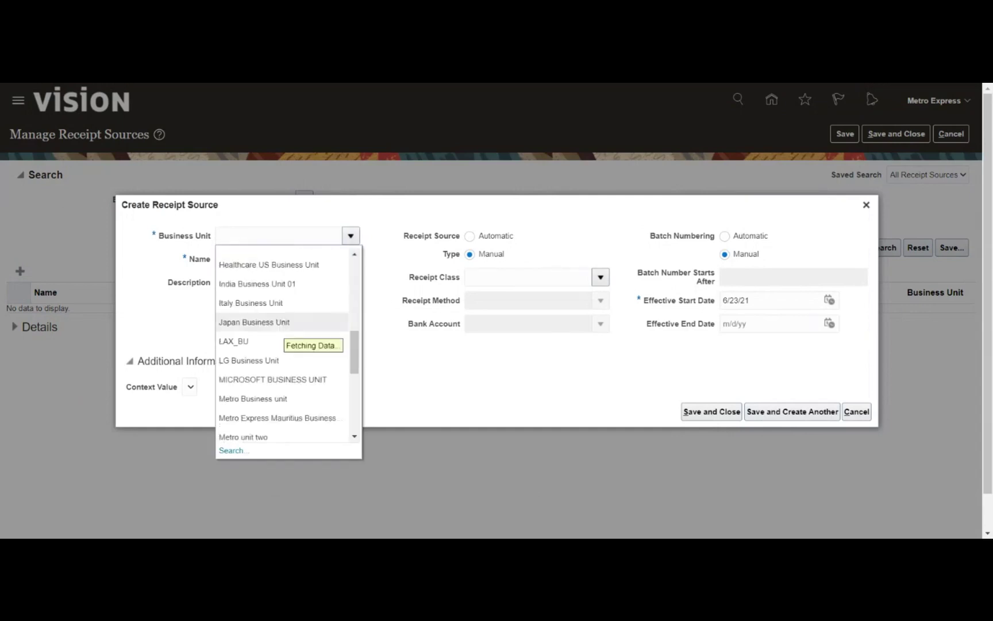
pyautogui.scroll(-2, 282, 321)
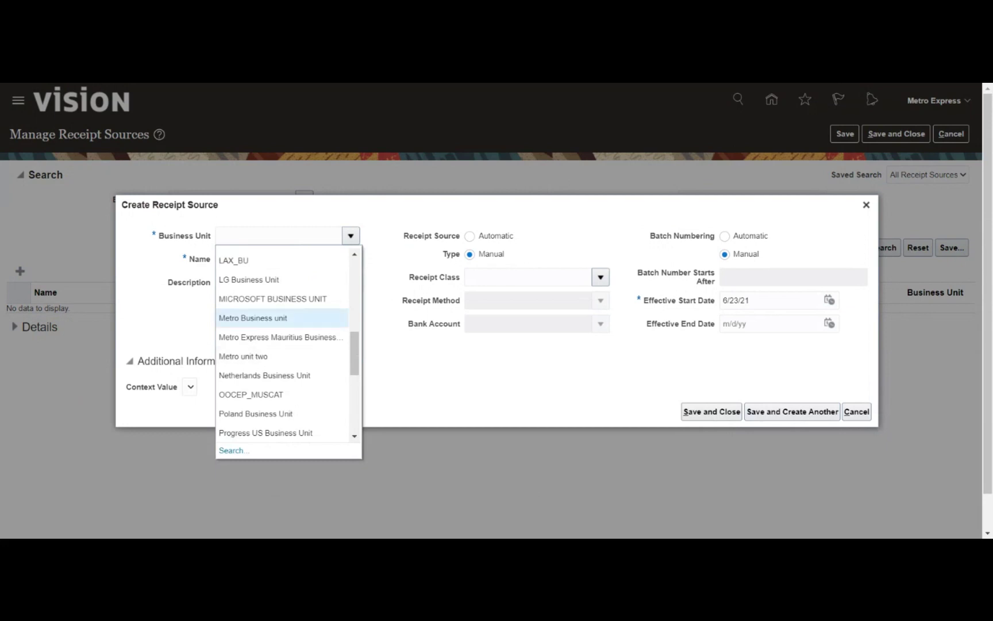
pyautogui.click(281, 318)
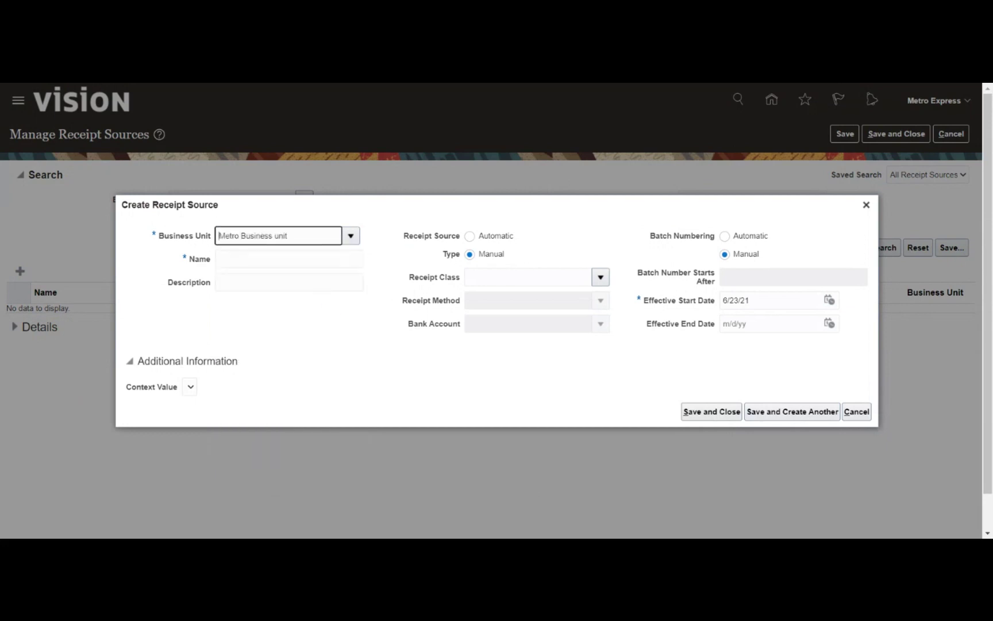
pyautogui.click(289, 259)
pyautogui.write('MRDS_M')
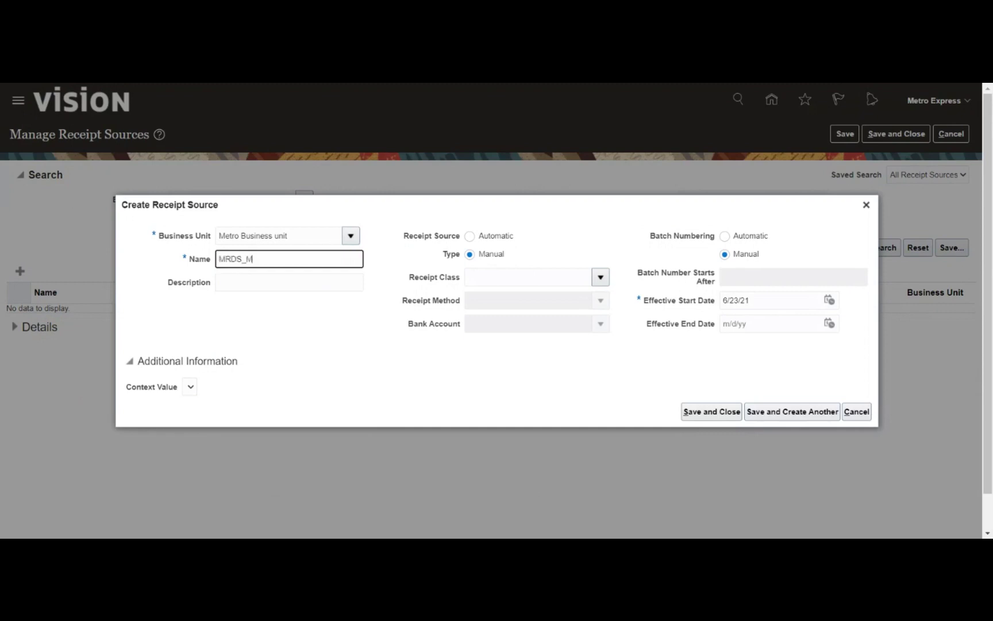
pyautogui.write('anual')
# Select receipt class MRDS_Manual, method MRDS_Receipt and bank account Maur - Main Account
pyautogui.click(601, 278)
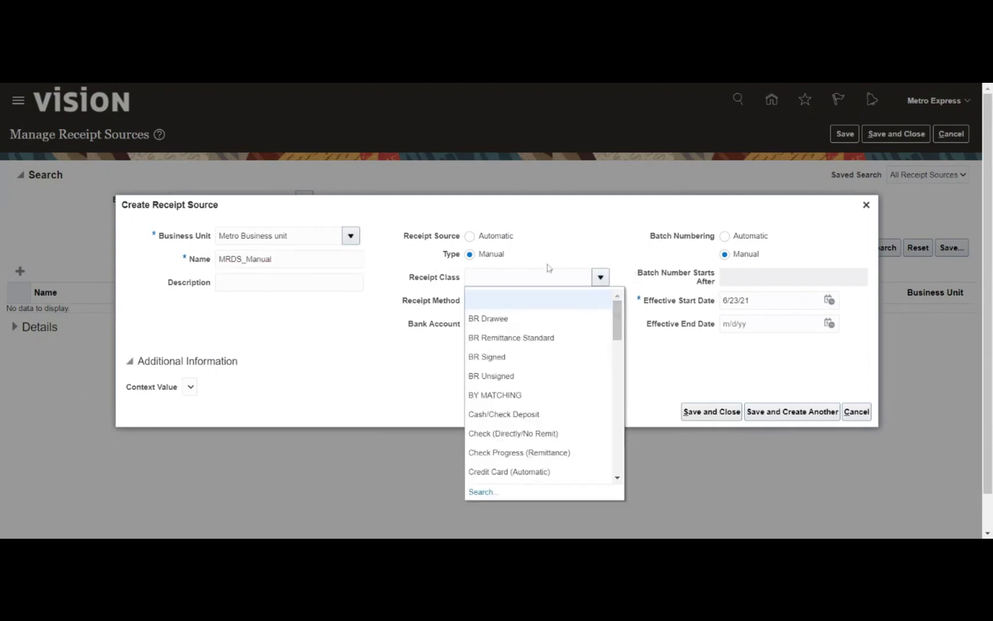
pyautogui.write('MRD')
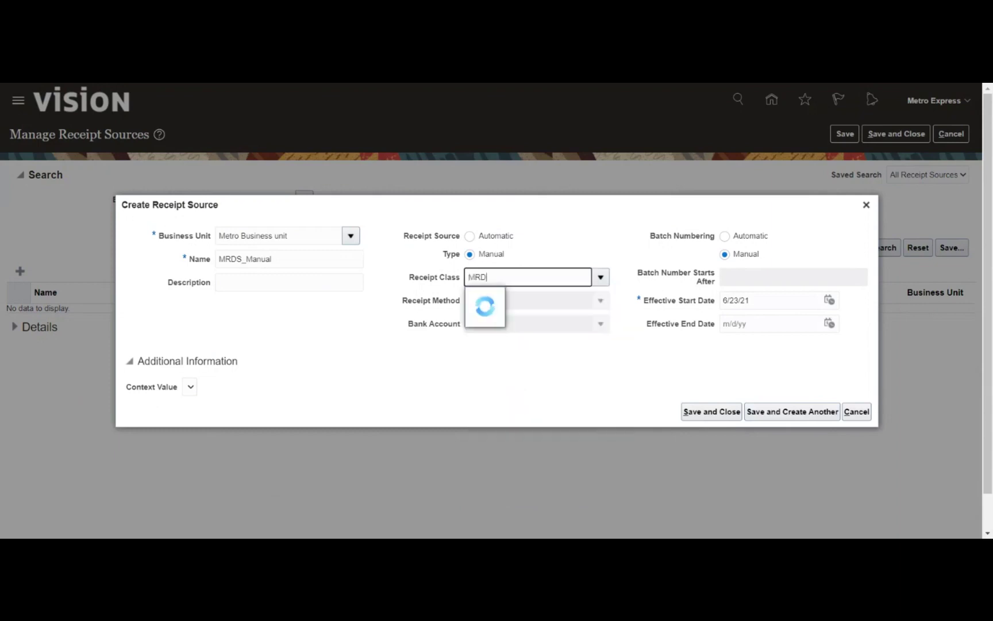
pyautogui.click(506, 299)
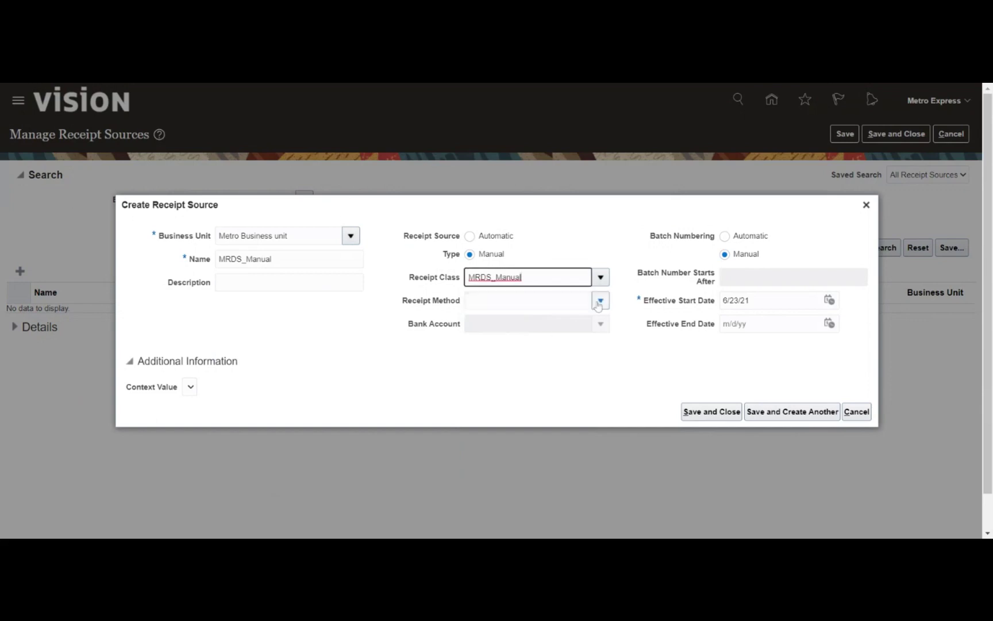
pyautogui.click(597, 305)
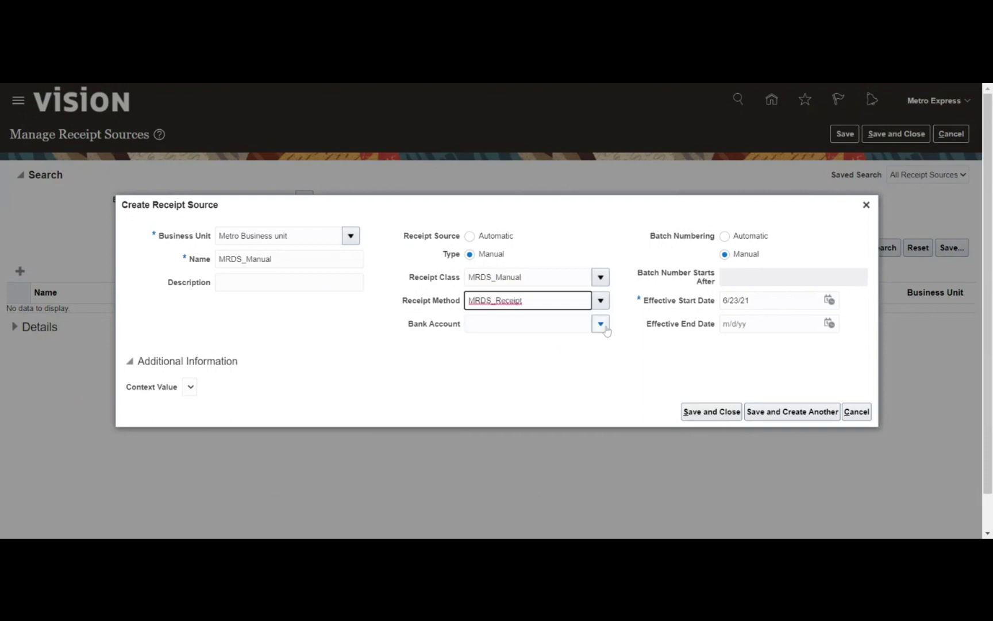
pyautogui.click(602, 325)
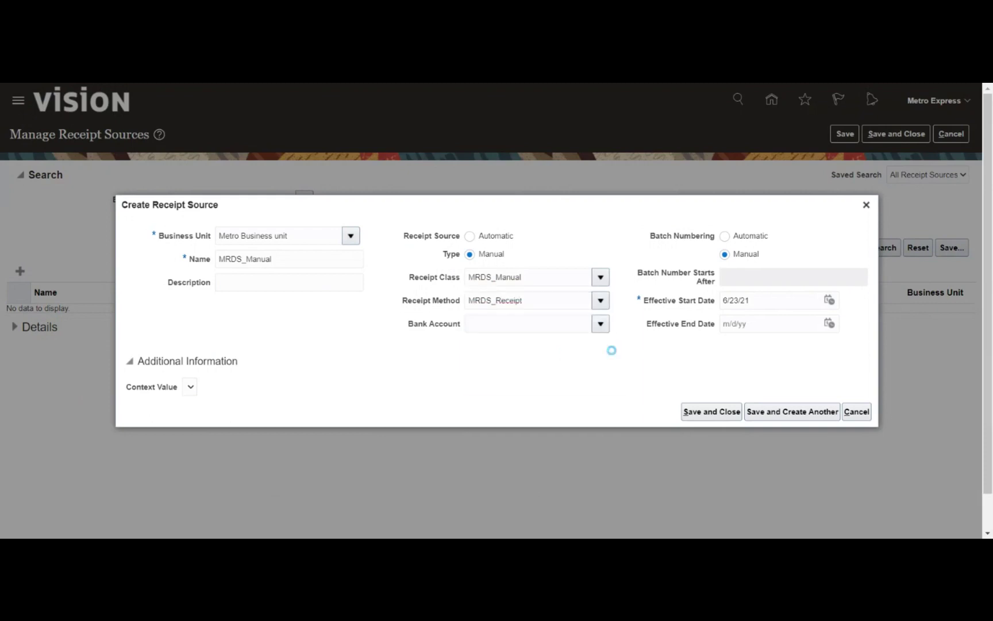
pyautogui.click(543, 365)
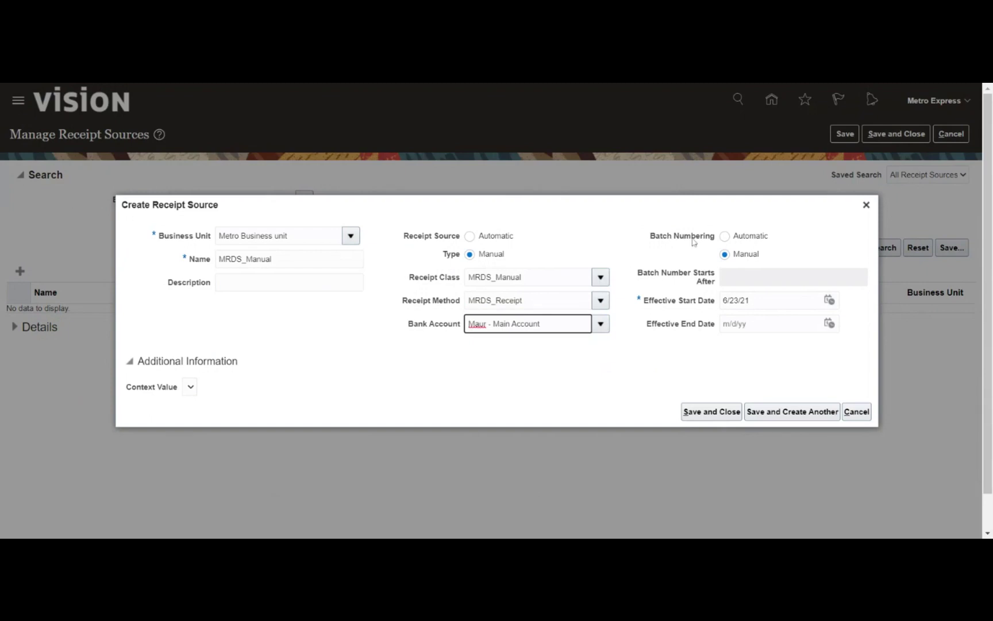
# Try automatic batch numbering, then return Batch Numbering to Manual
pyautogui.click(726, 244)
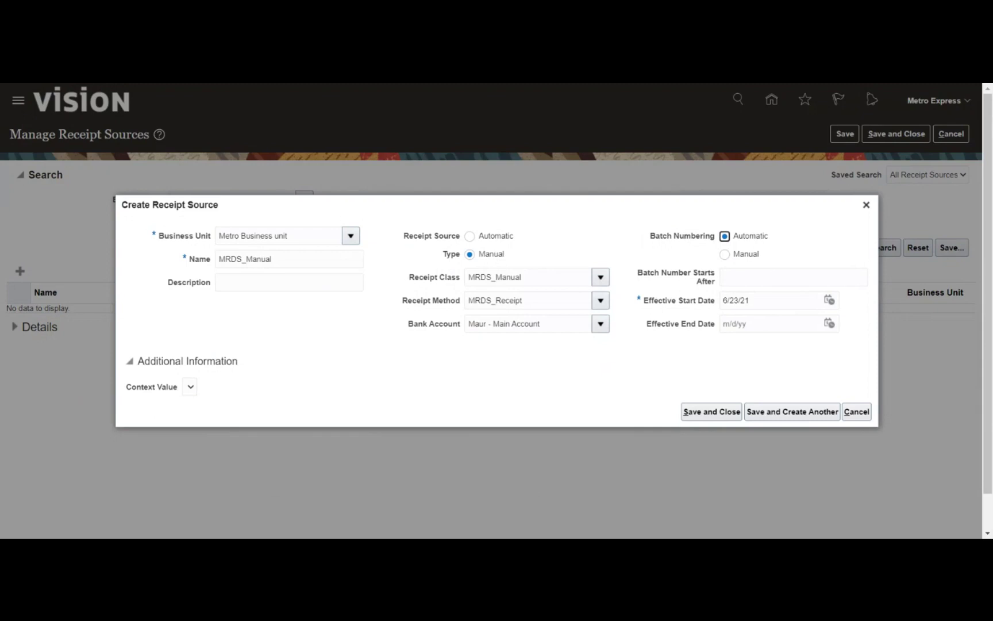
pyautogui.click(793, 277)
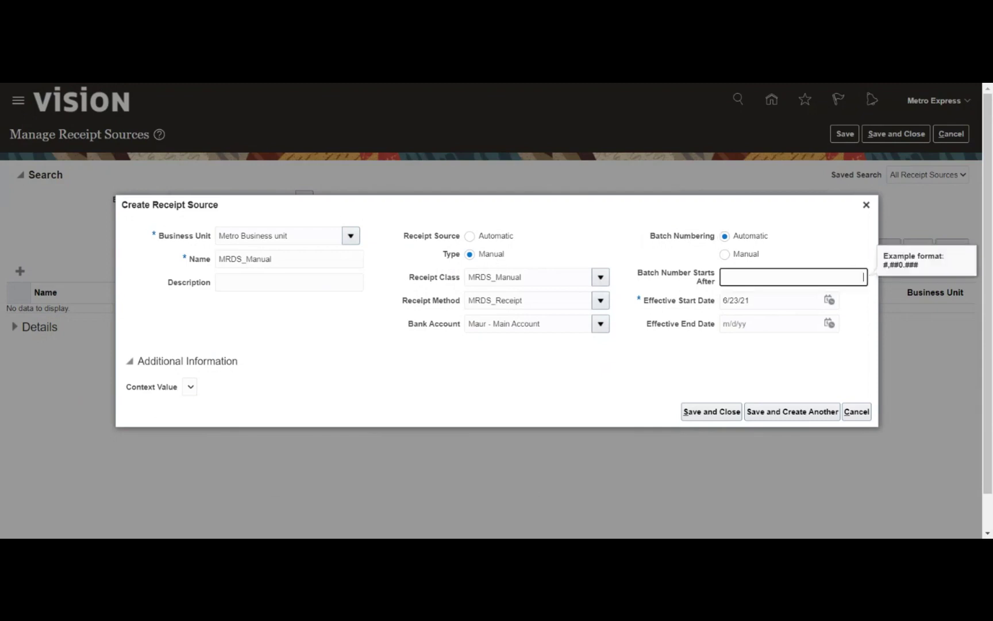
pyautogui.click(727, 256)
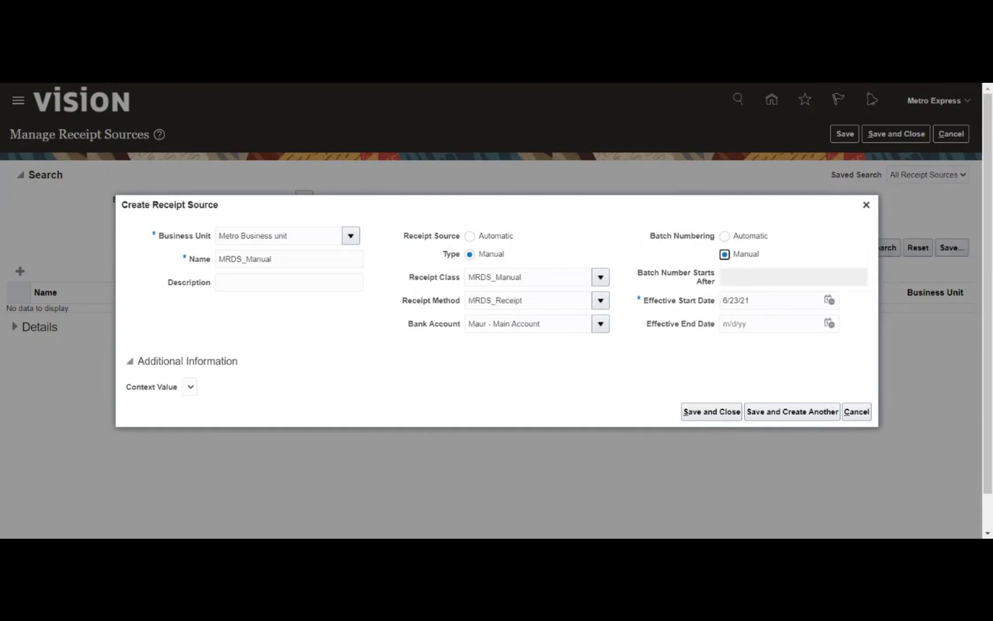
pyautogui.click(782, 253)
# Give MRDS_Manual an effective start date of 1/1/21, save it, and save the Receipt Sources page
pyautogui.click(830, 300)
pyautogui.click(699, 338)
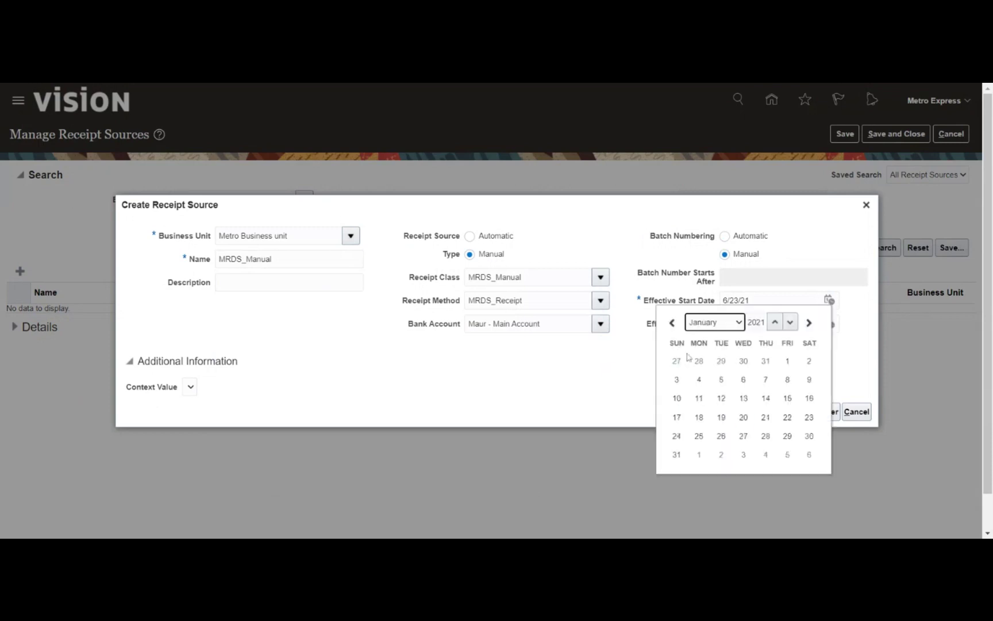
pyautogui.click(786, 361)
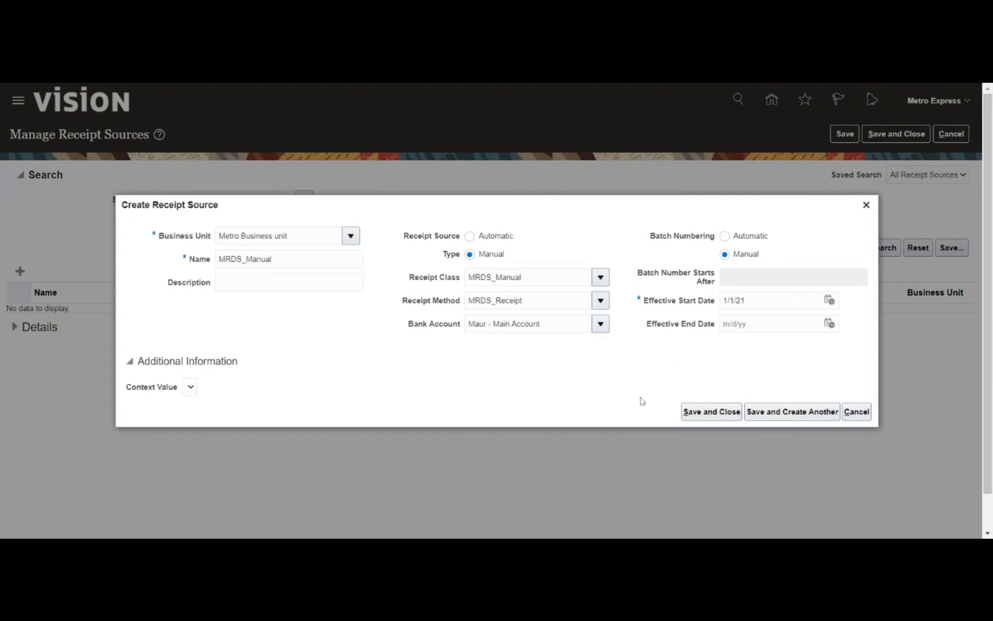
pyautogui.click(697, 412)
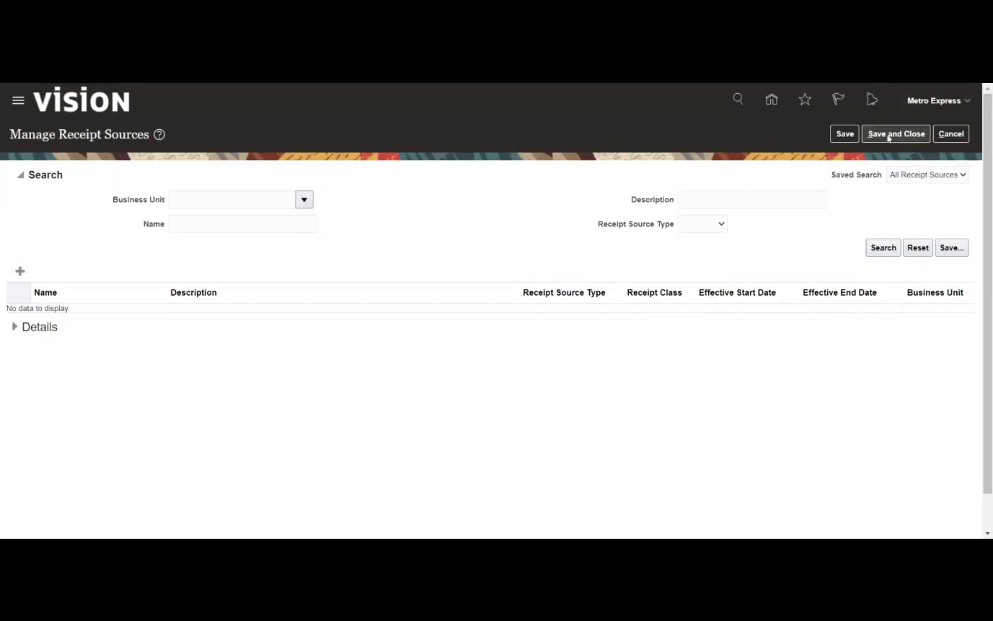
pyautogui.click(877, 137)
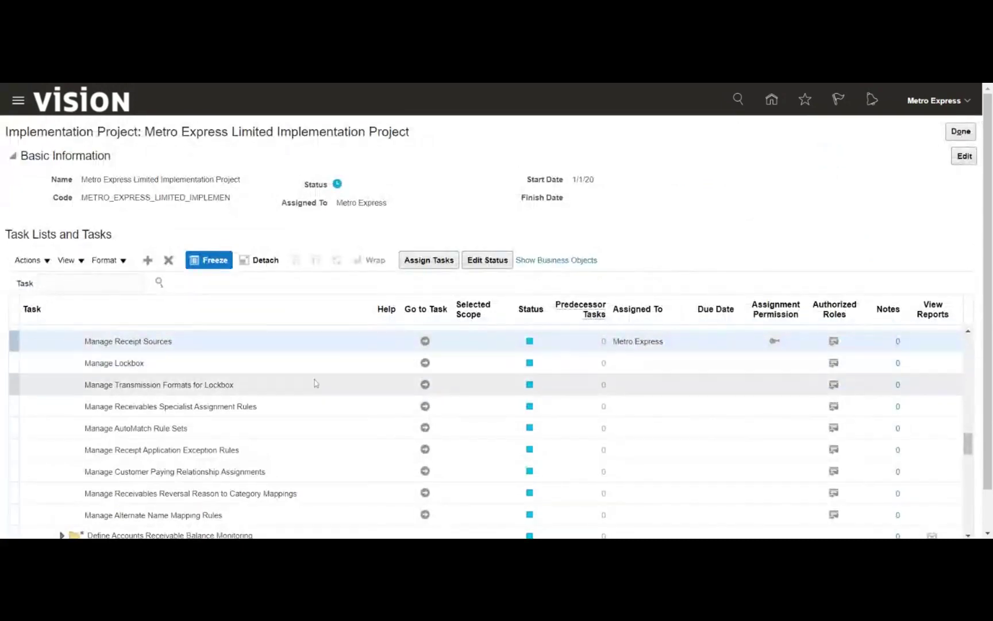
# Expand the Define Customer task group and launch the Create Customer task
pyautogui.scroll(-3, 310, 376)
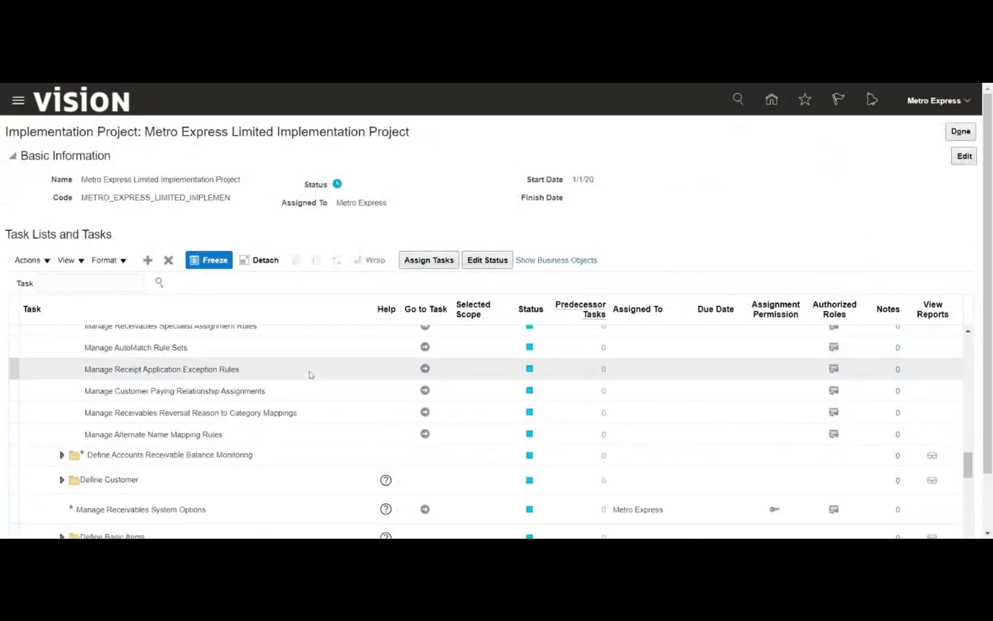
pyautogui.scroll(-3, 309, 375)
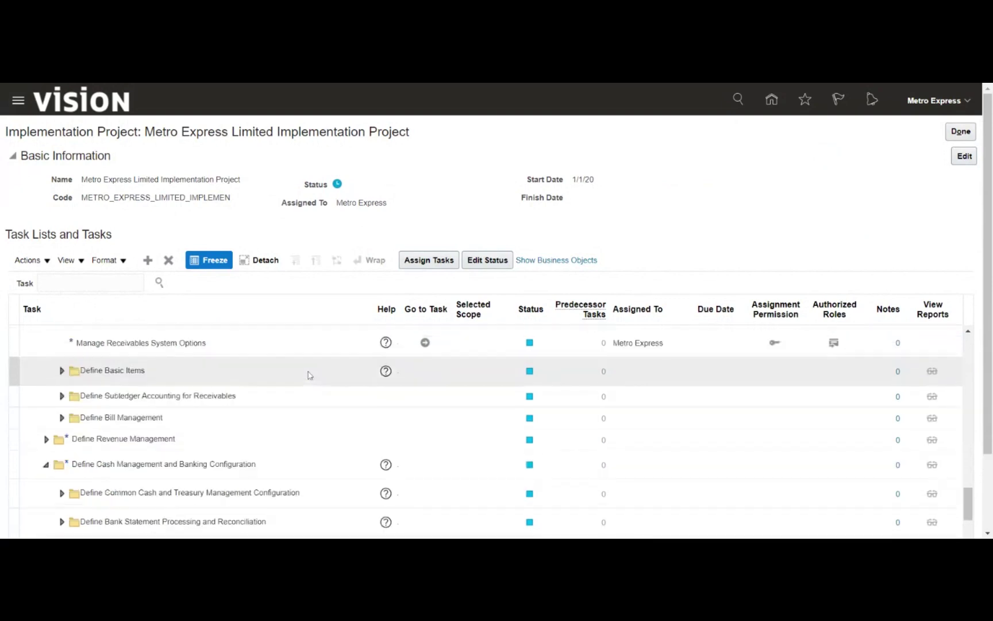
pyautogui.scroll(2, 265, 456)
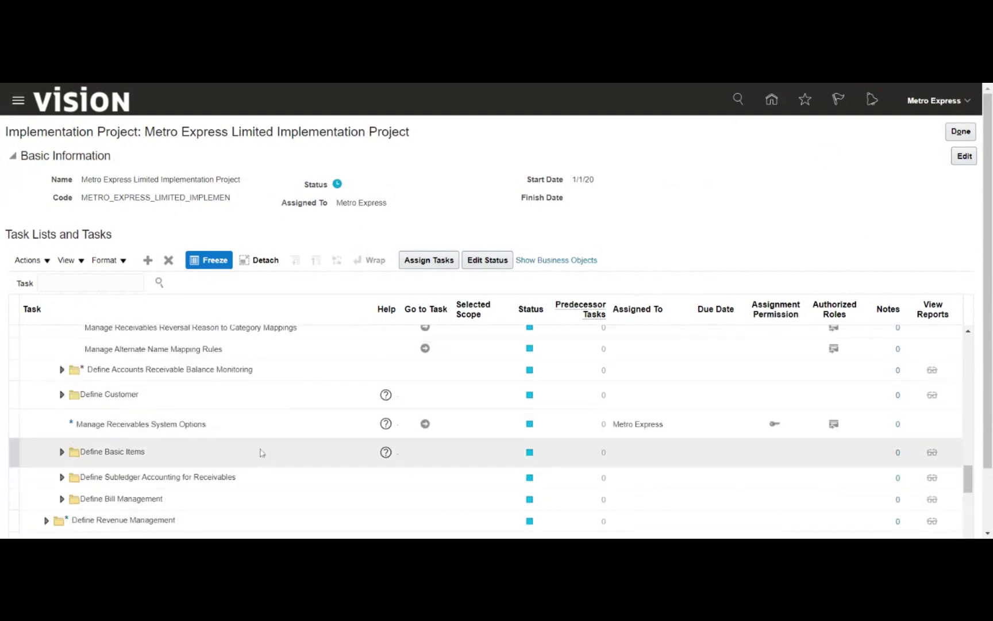
pyautogui.click(61, 394)
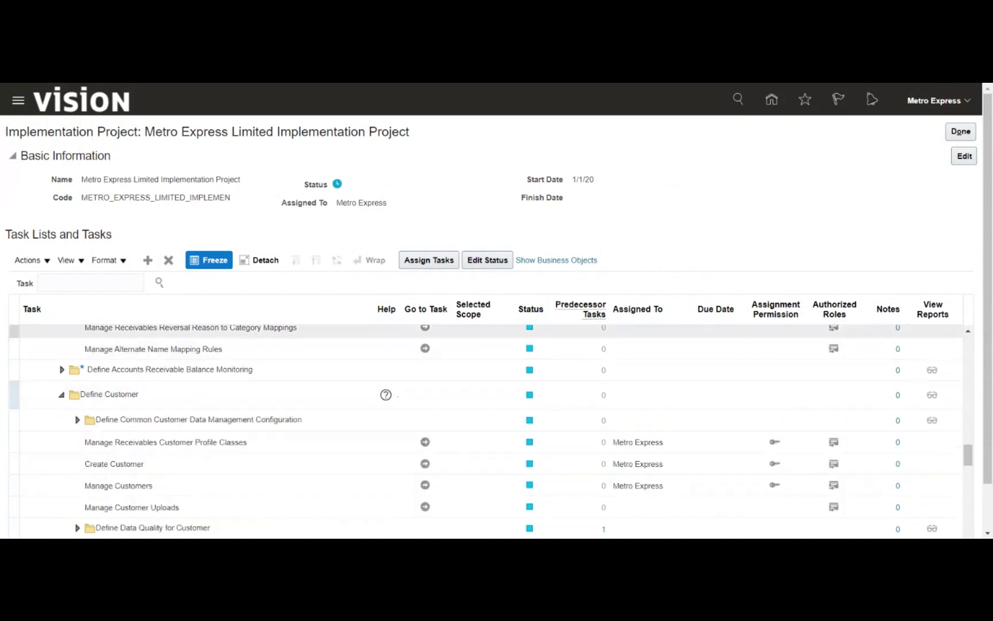
pyautogui.scroll(-1, 322, 255)
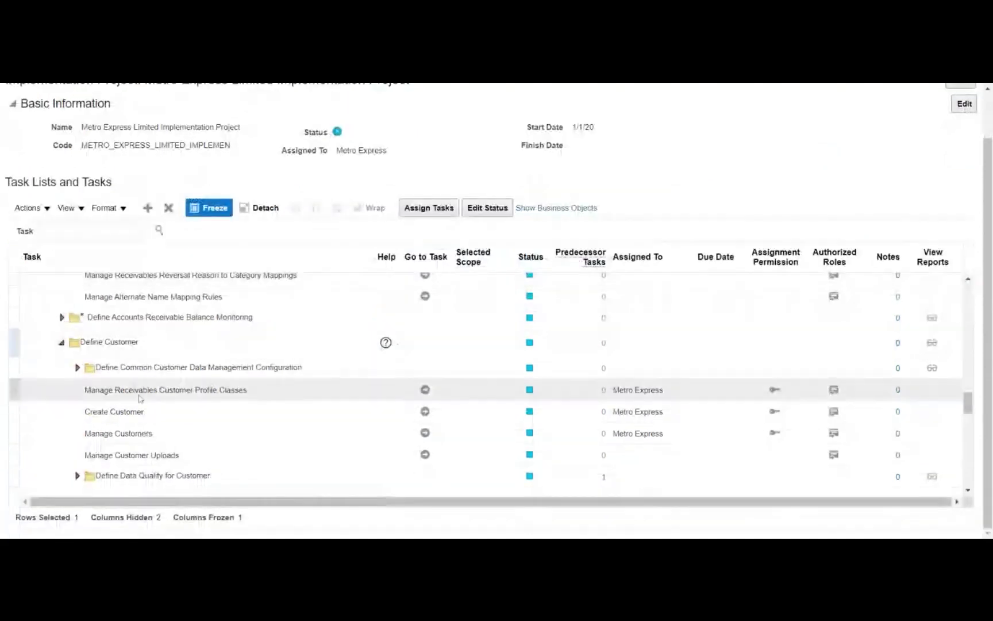
pyautogui.click(156, 414)
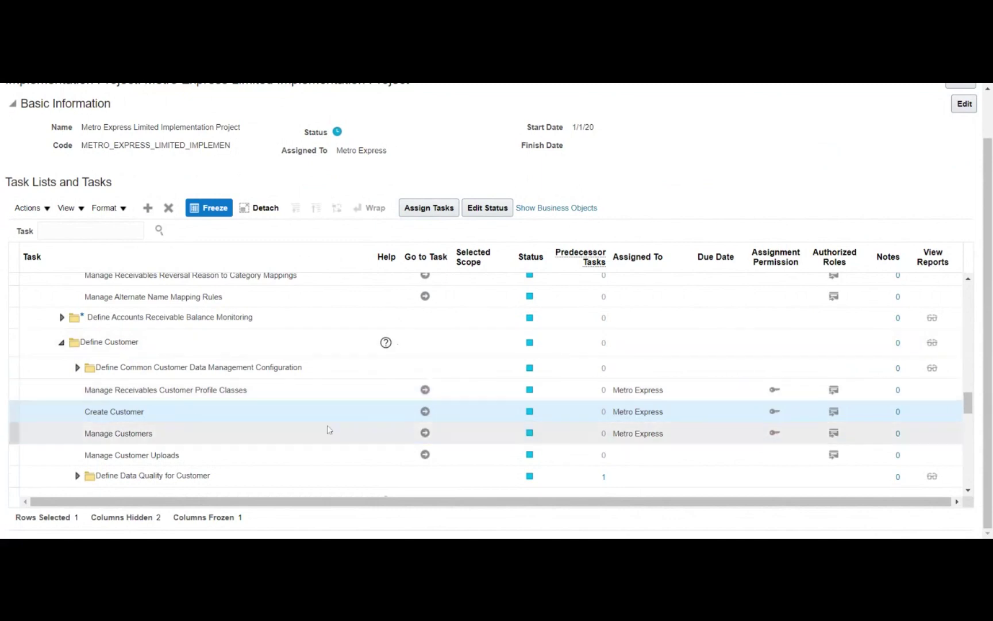
pyautogui.click(425, 413)
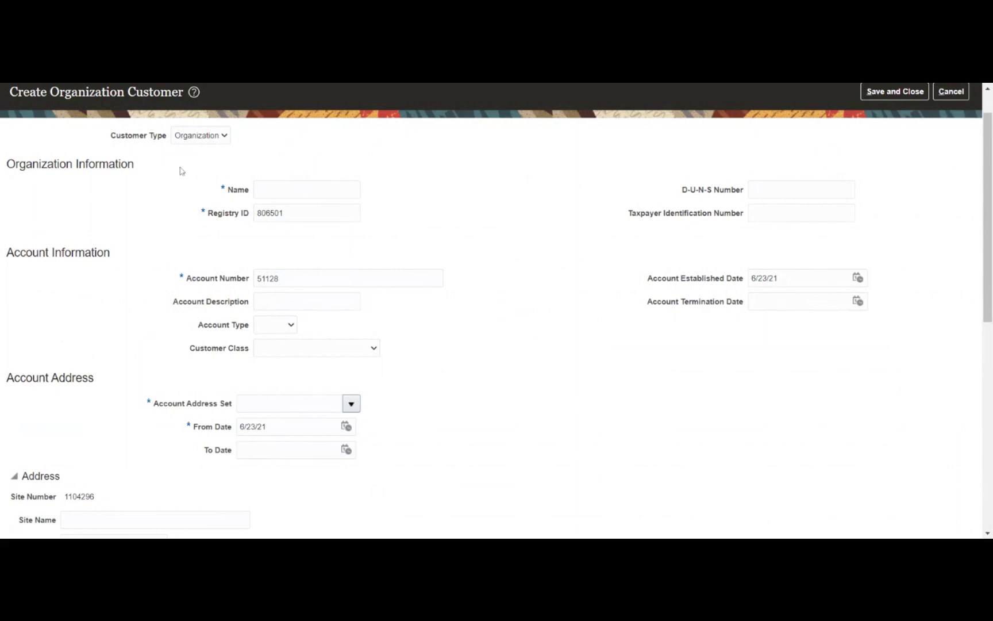
# Name the organization customer MRDS_Customer, leaving registry ID 806501 unchanged
pyautogui.click(188, 192)
pyautogui.click(307, 189)
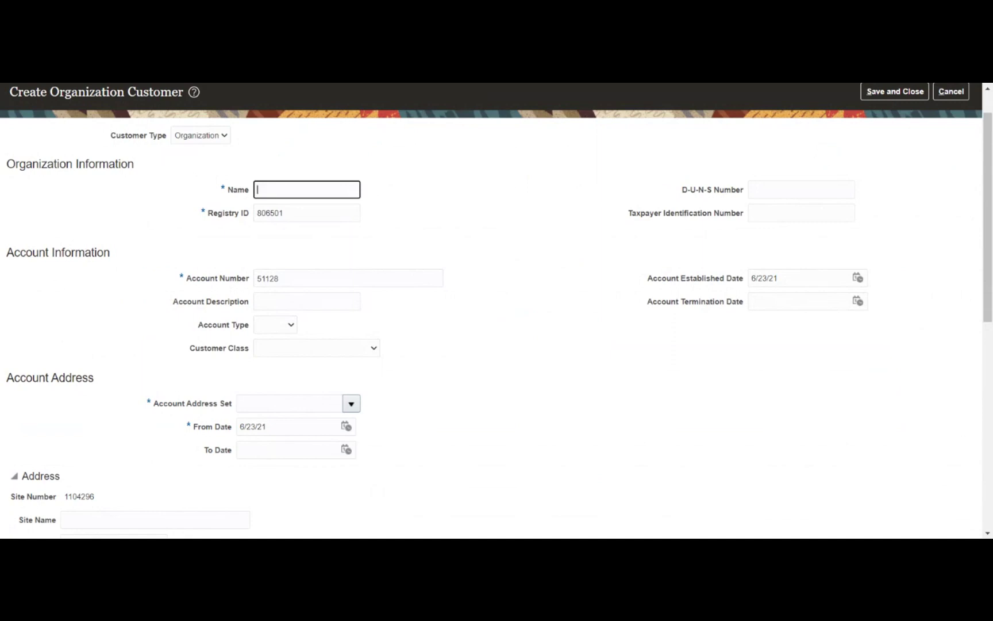
pyautogui.write('MRDS_Customer')
pyautogui.press('Tab')
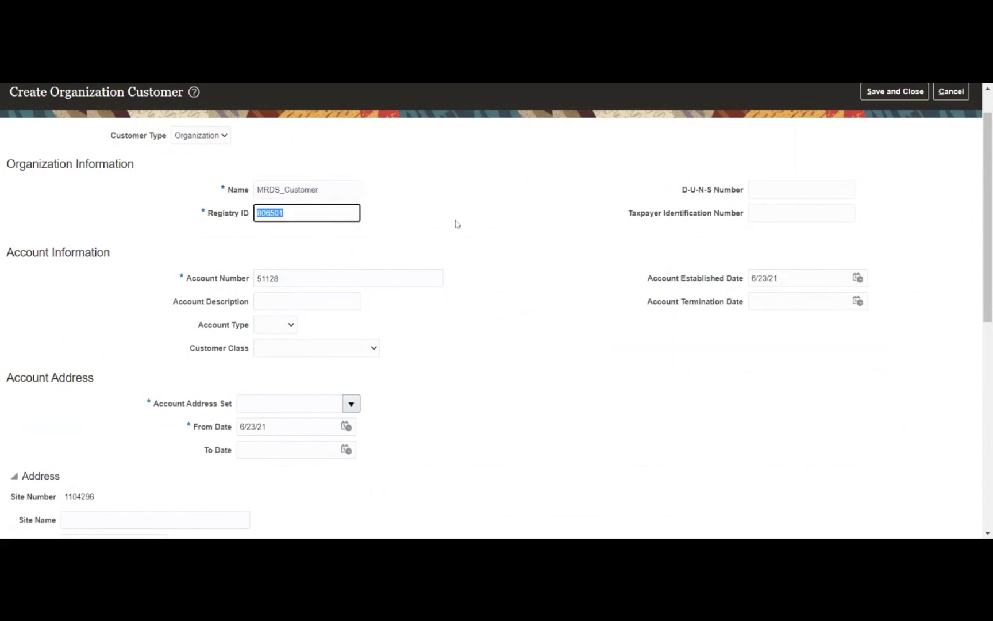
pyautogui.click(449, 262)
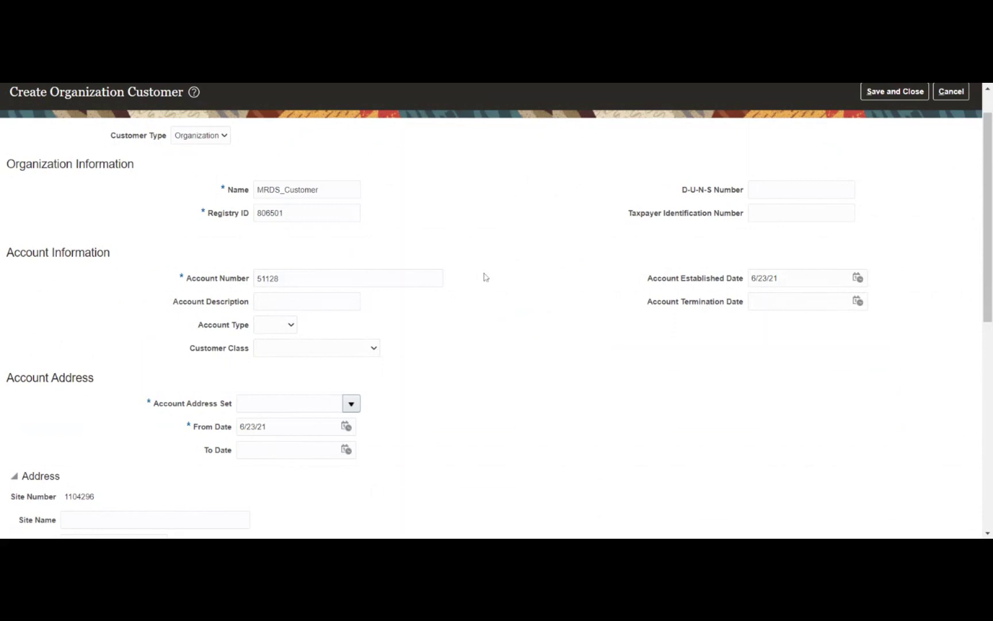
# Keep account number 51128 and set the account type to External
pyautogui.scroll(-1, 513, 269)
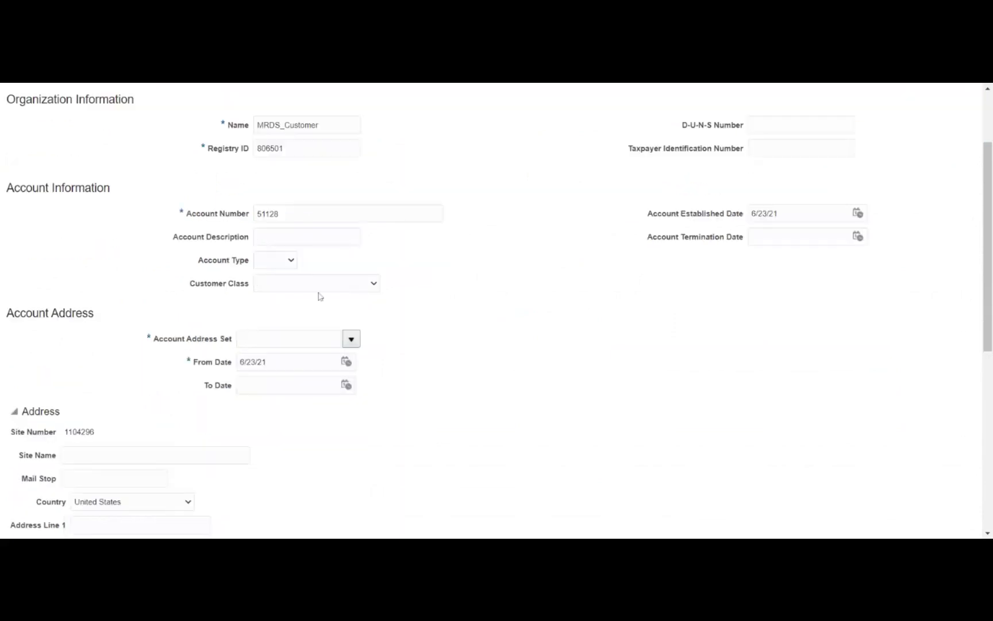
pyautogui.click(275, 214)
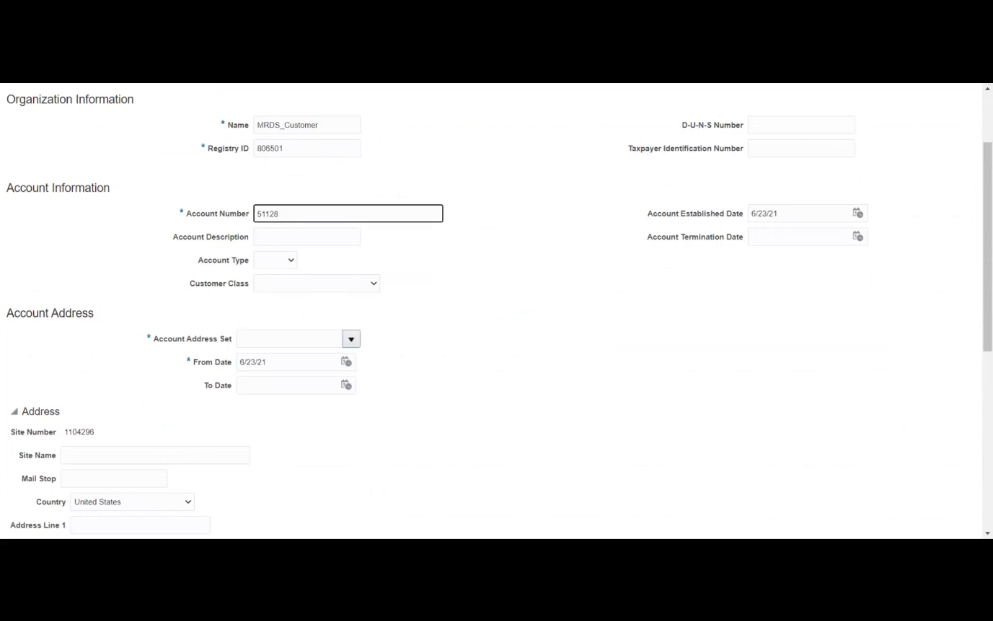
pyautogui.click(276, 251)
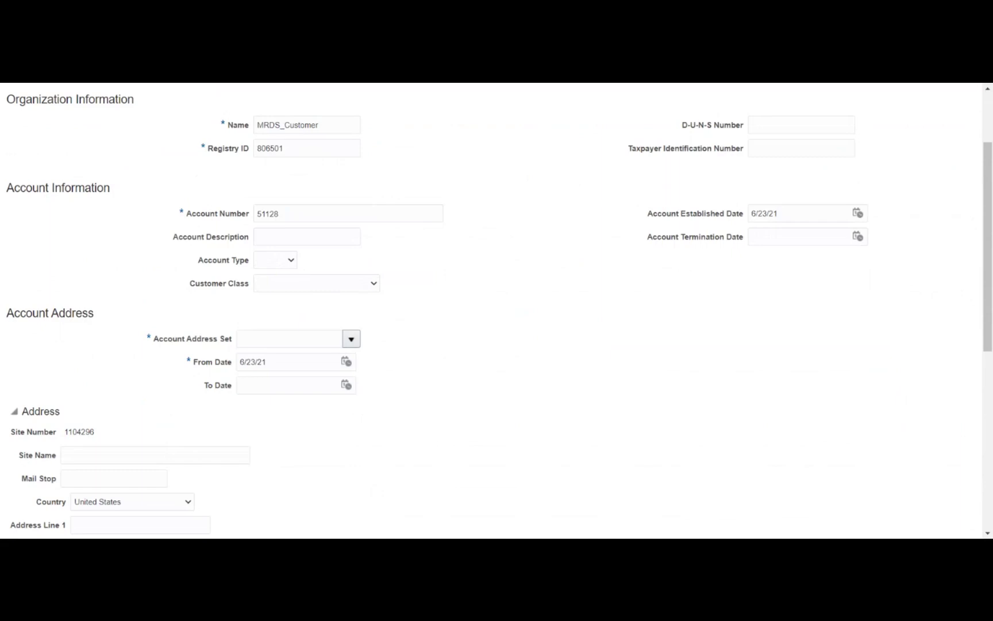
pyautogui.click(310, 282)
pyautogui.click(404, 262)
pyautogui.scroll(-2, 475, 261)
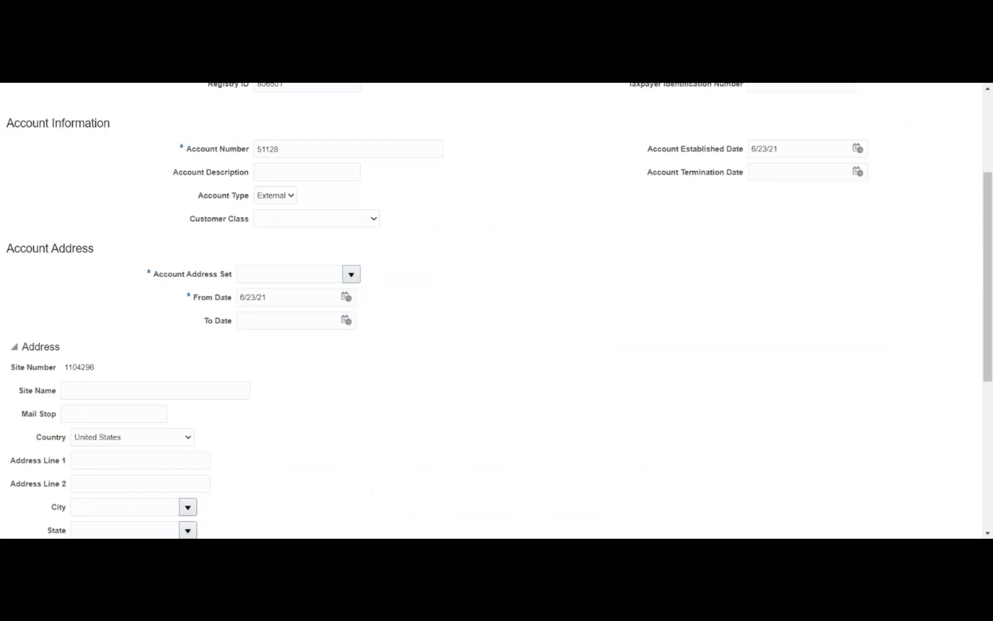
# Choose Consumer as the customer class and bring up the Account Address Set search
pyautogui.click(365, 279)
pyautogui.click(351, 274)
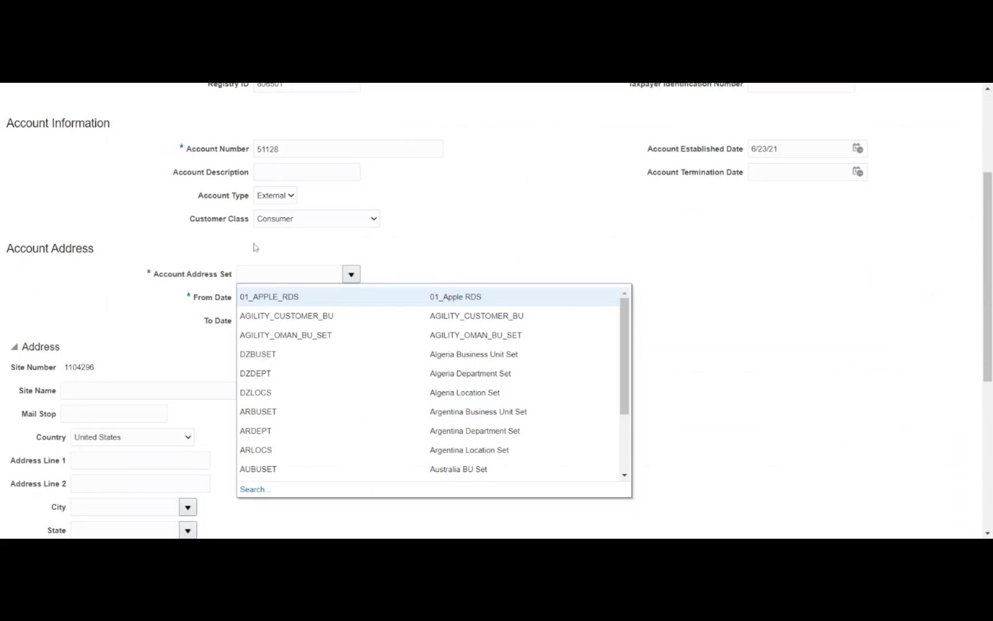
pyautogui.click(256, 246)
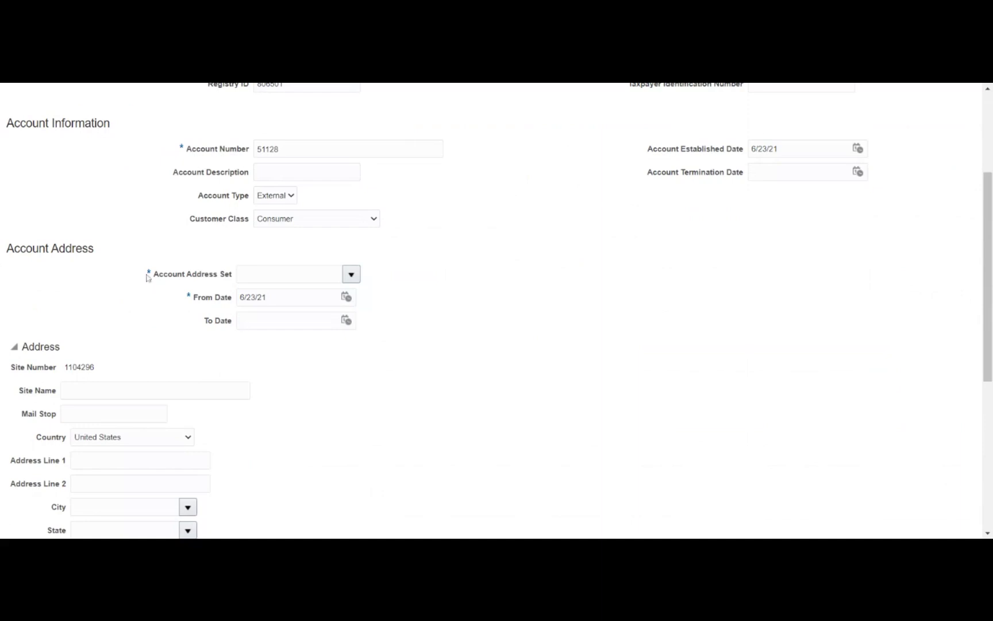
pyautogui.click(356, 279)
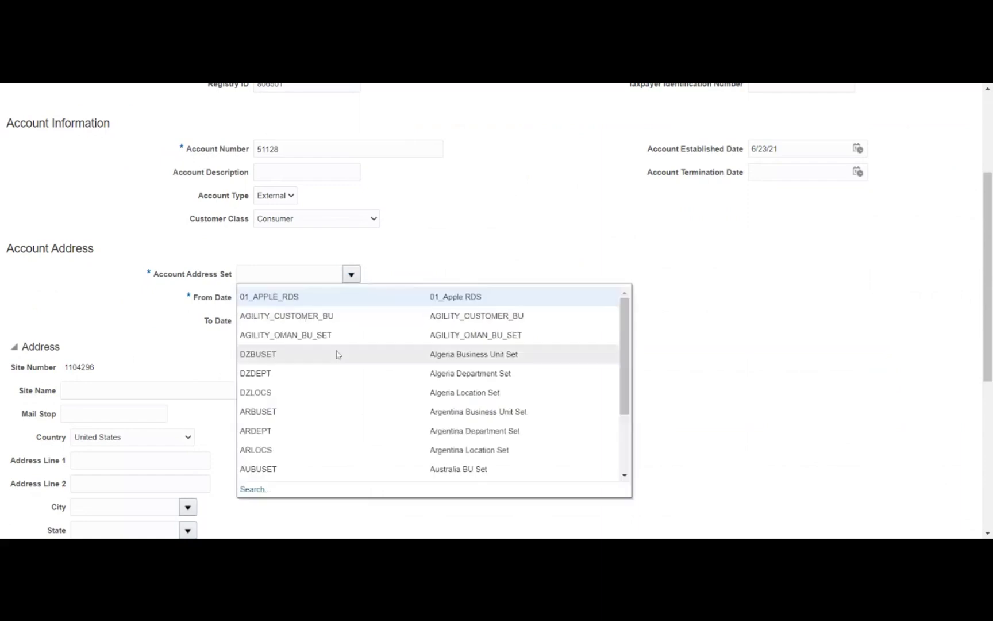
pyautogui.scroll(-2, 404, 356)
pyautogui.scroll(-3, 403, 356)
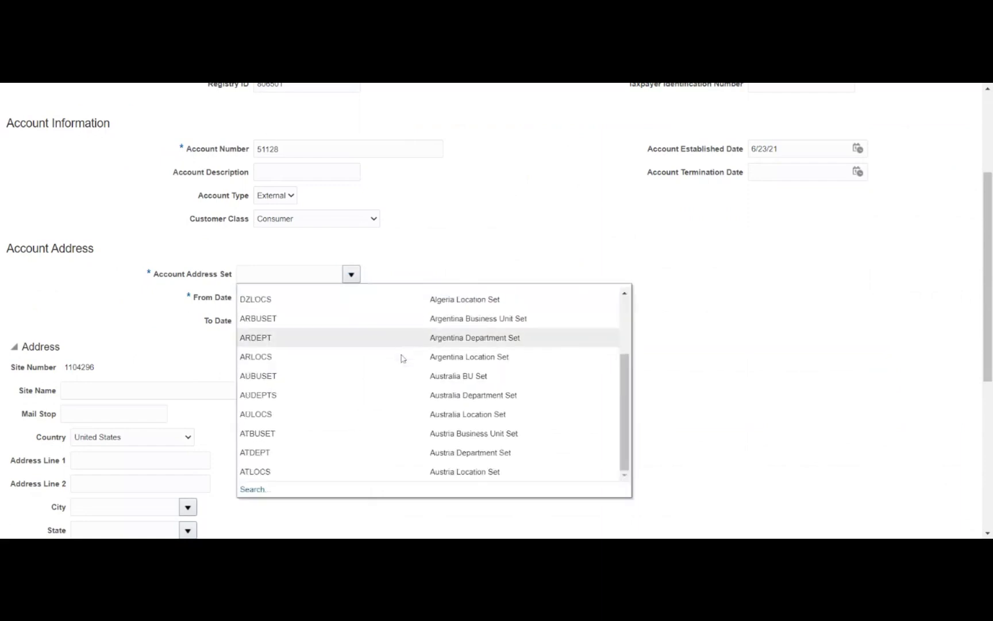
pyautogui.click(252, 425)
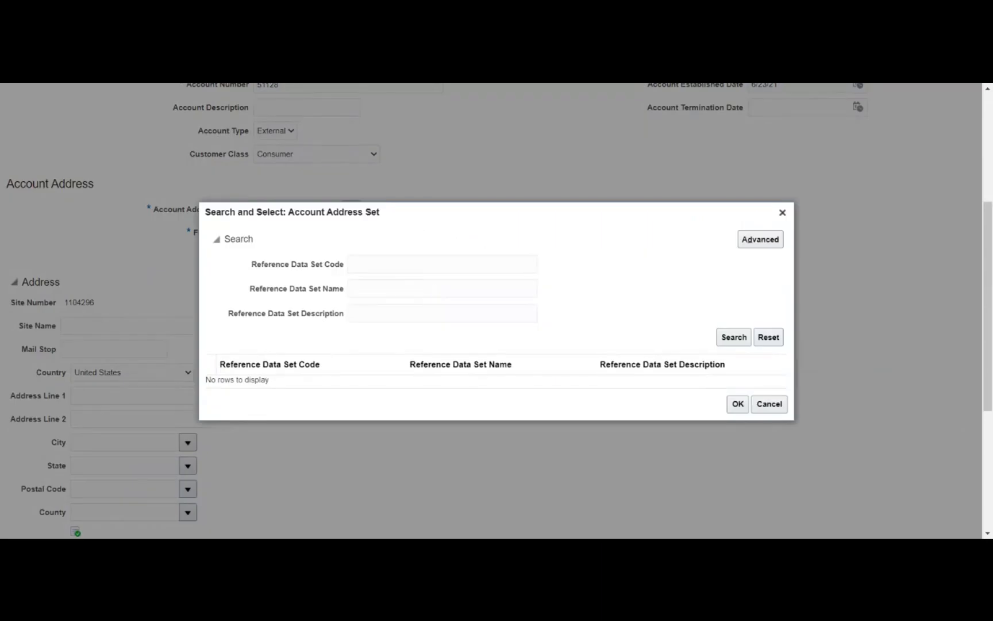
# Search reference data set code MRDS and select the Metro Reference Data set as account address set
pyautogui.click(440, 263)
pyautogui.write('MRDS')
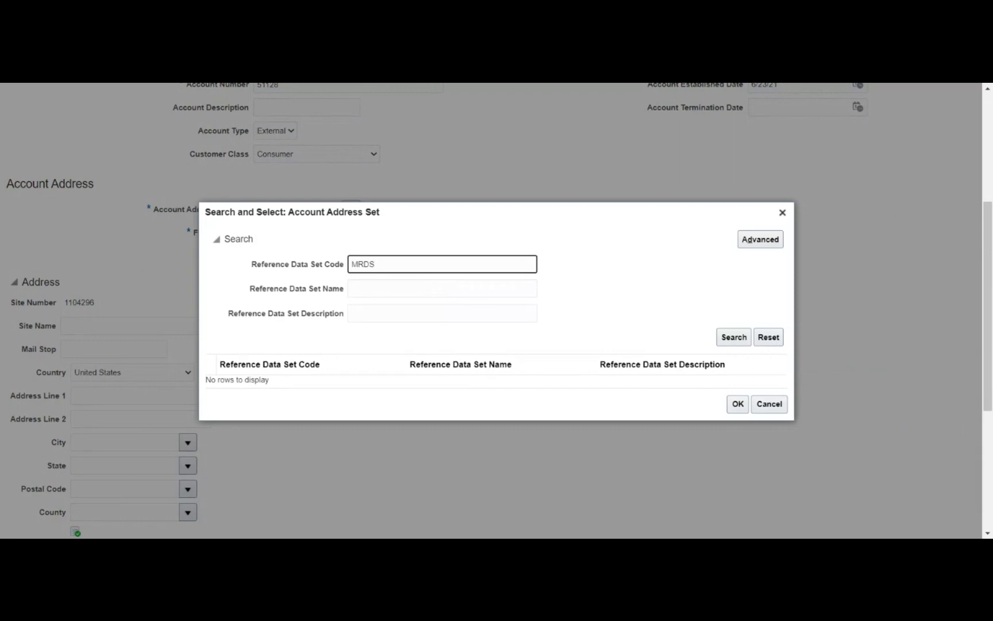
pyautogui.press('Return')
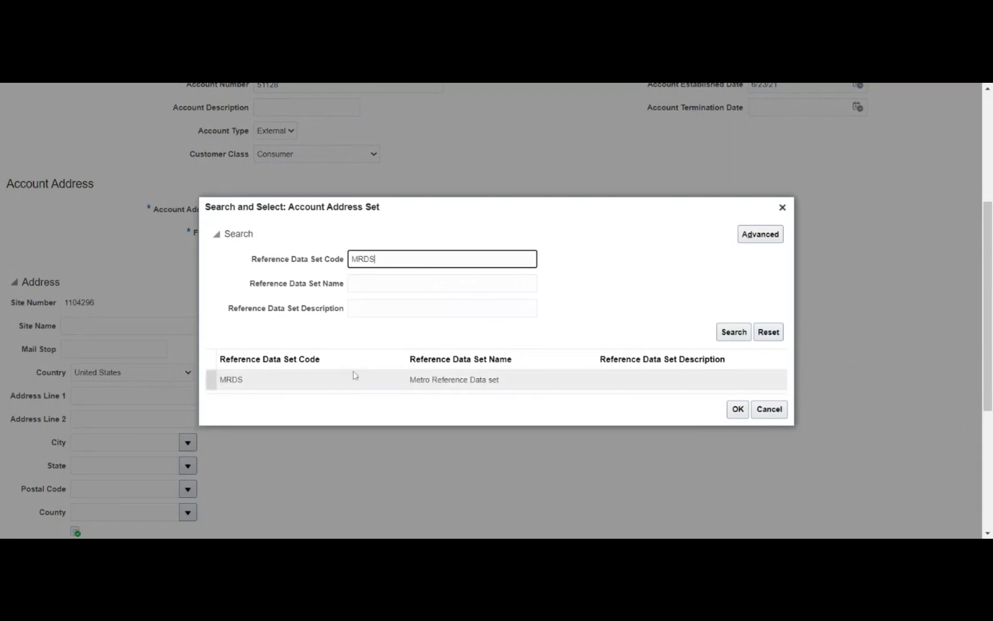
pyautogui.click(307, 377)
pyautogui.click(736, 409)
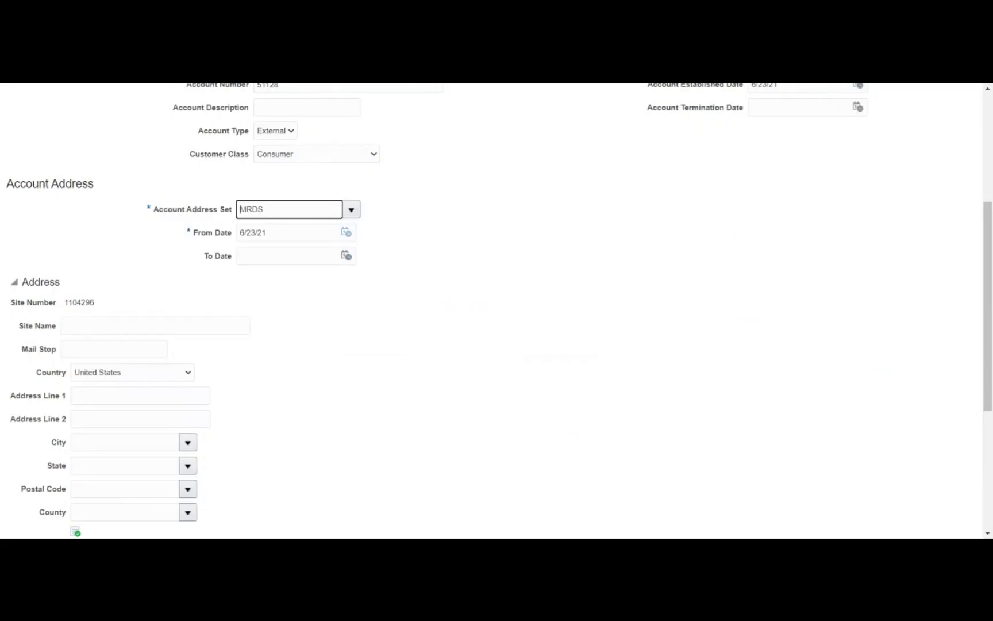
pyautogui.click(348, 235)
# Pick January 1, 2021 in the calendar so the address From Date reads 1/1/21
pyautogui.click(387, 262)
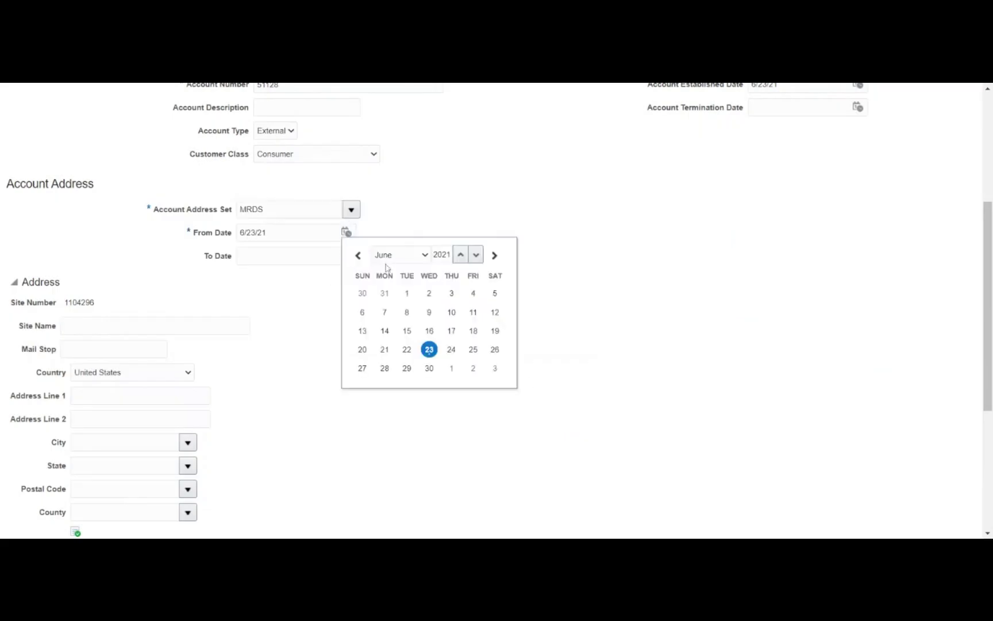
pyautogui.click(385, 267)
pyautogui.click(472, 294)
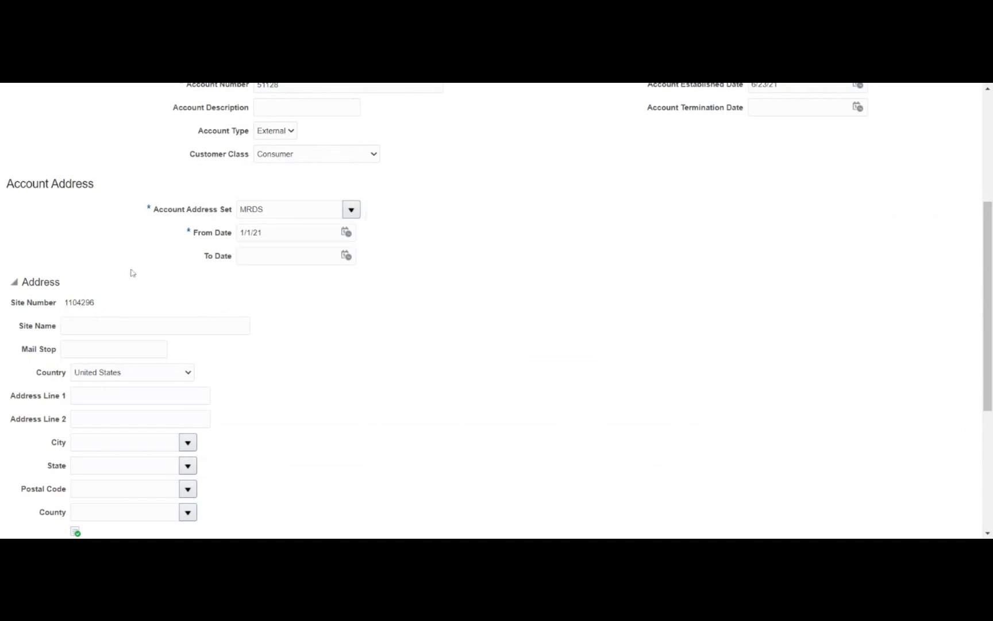
pyautogui.scroll(-2, 129, 267)
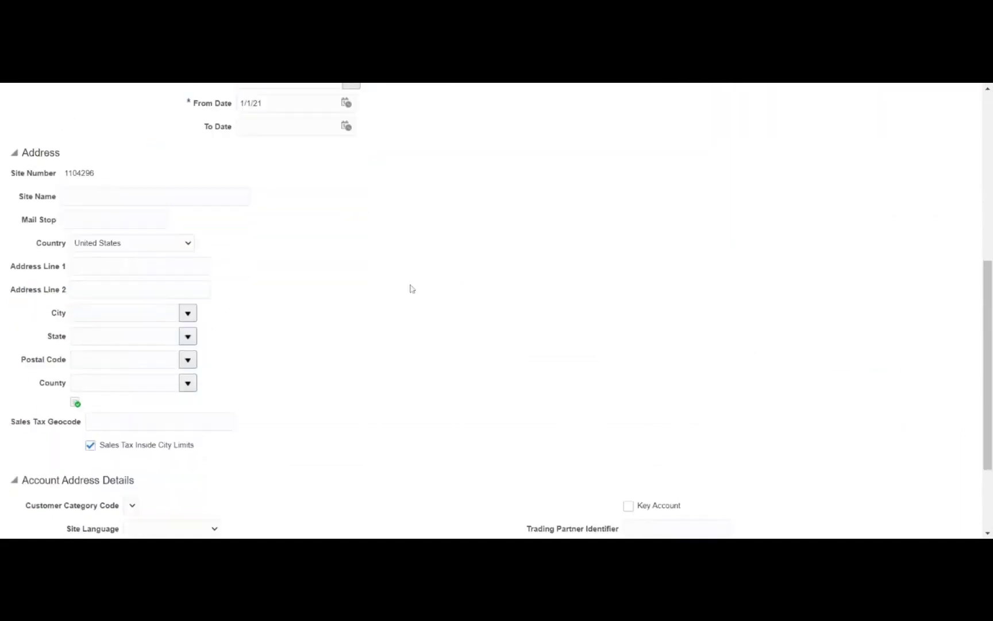
# Enter site name 'HQ - Main officw', country Mauritius, address line 'First street' and city 'Maurititus'
pyautogui.click(112, 196)
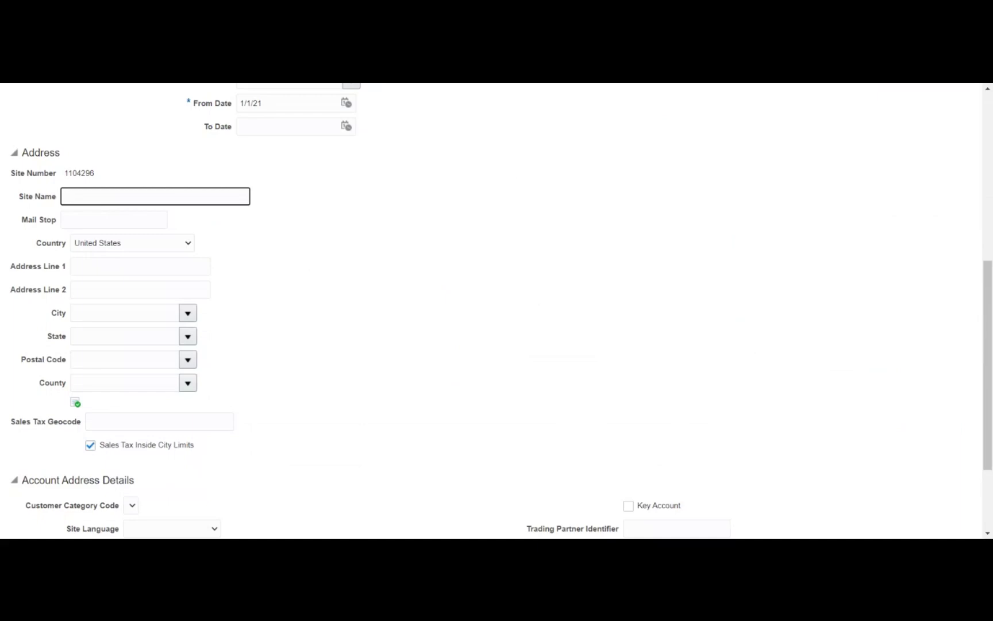
pyautogui.write('HQ - Main officw')
pyautogui.click(450, 204)
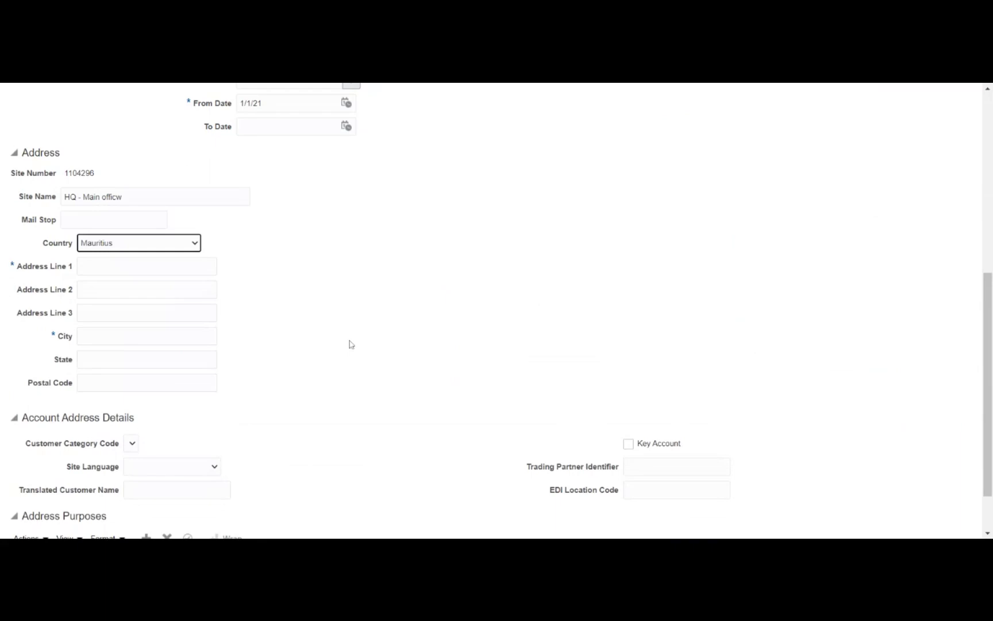
pyautogui.press('Tab')
pyautogui.write('First street')
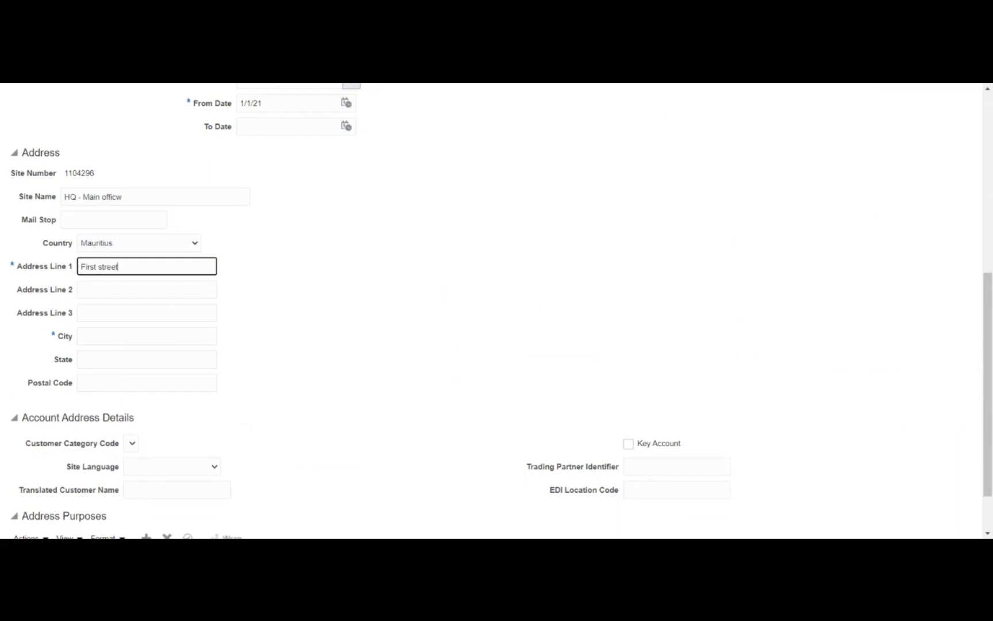
pyautogui.press('Tab')
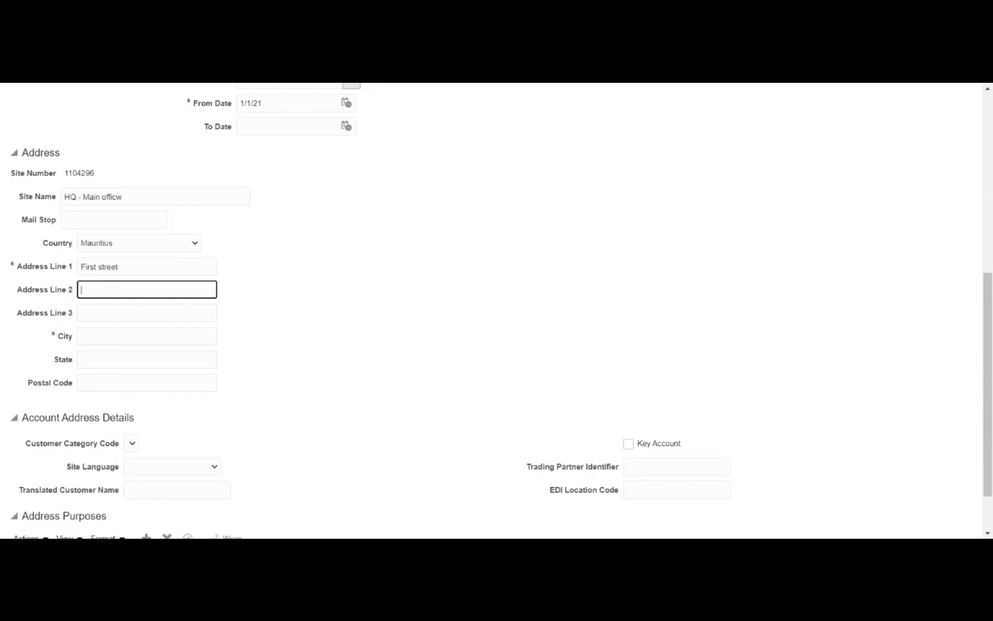
pyautogui.press('Tab')
pyautogui.press('Tab')
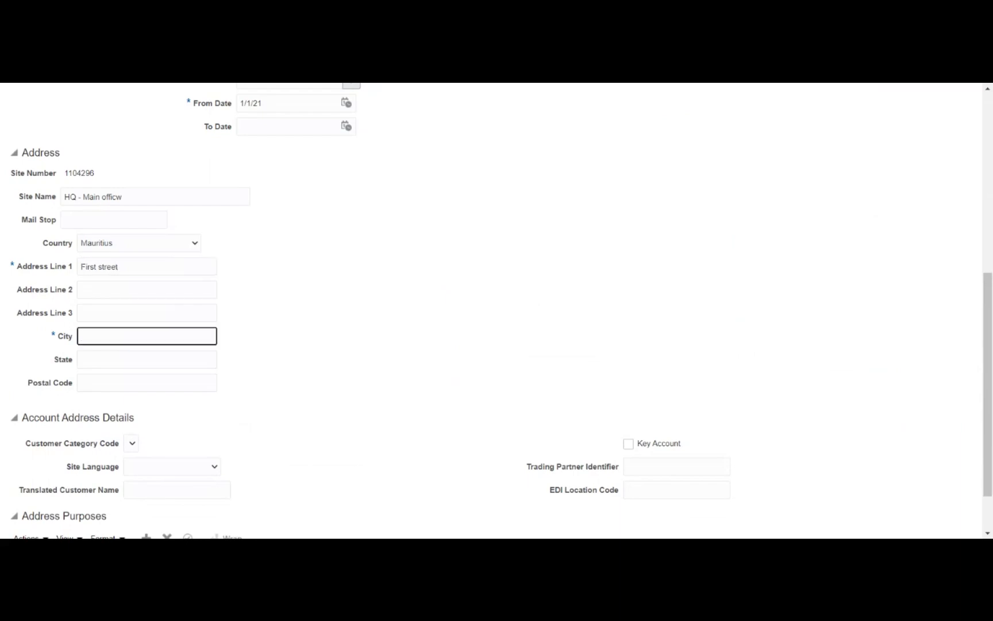
pyautogui.write('Maurititus')
pyautogui.press('Tab')
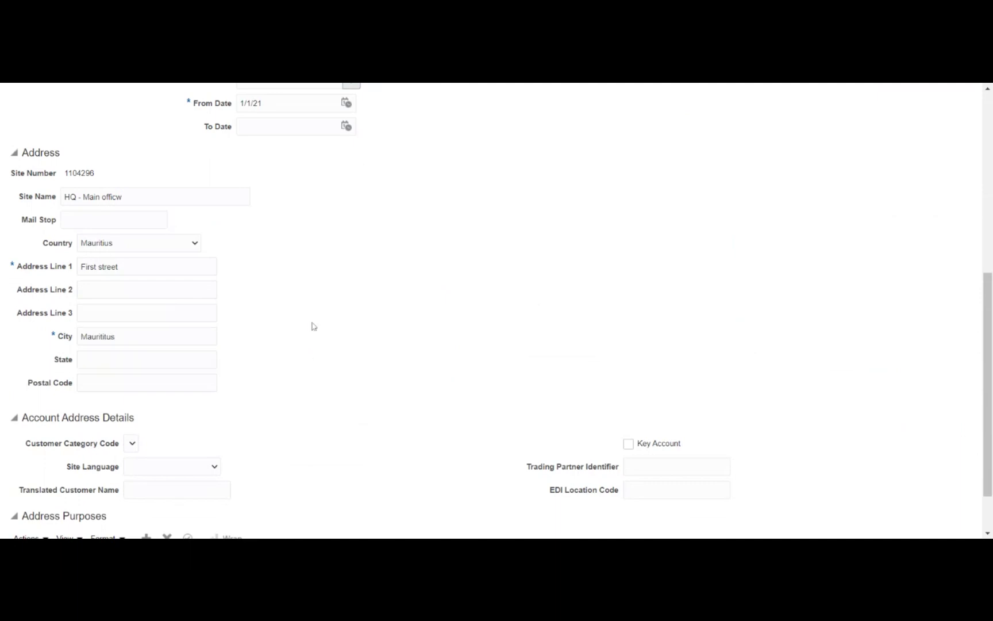
pyautogui.scroll(-1, 217, 383)
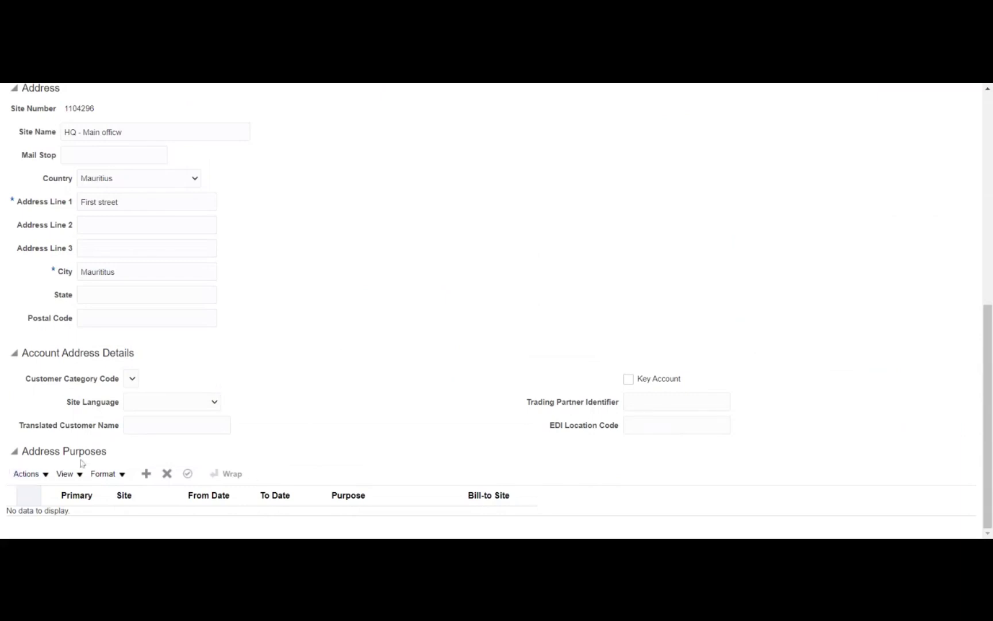
# Add two address purpose rows: Bill to from 6/23/21 and a second, still-blank row
pyautogui.click(146, 473)
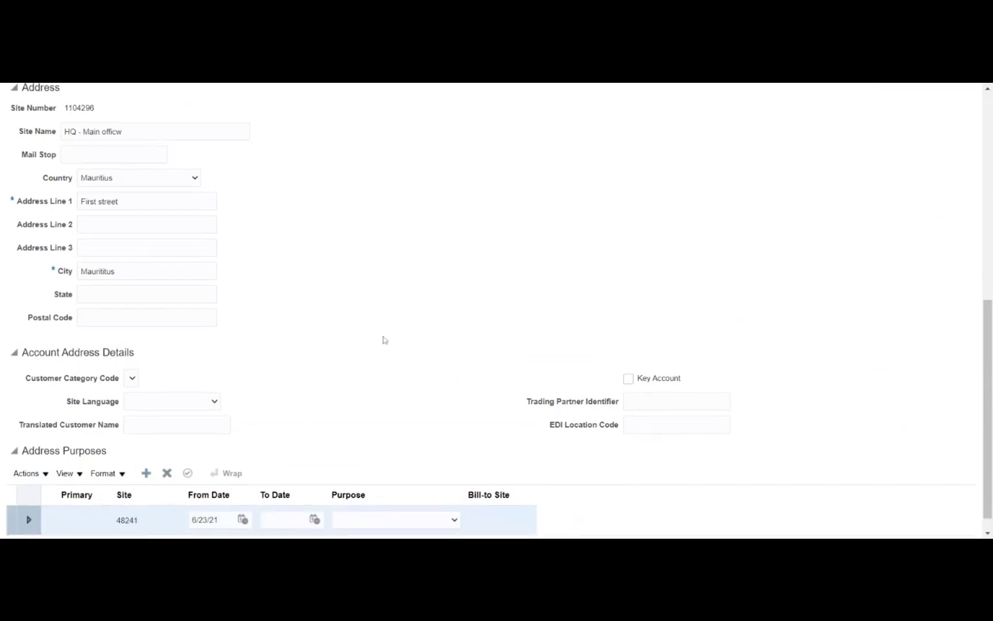
pyautogui.scroll(-1, 382, 339)
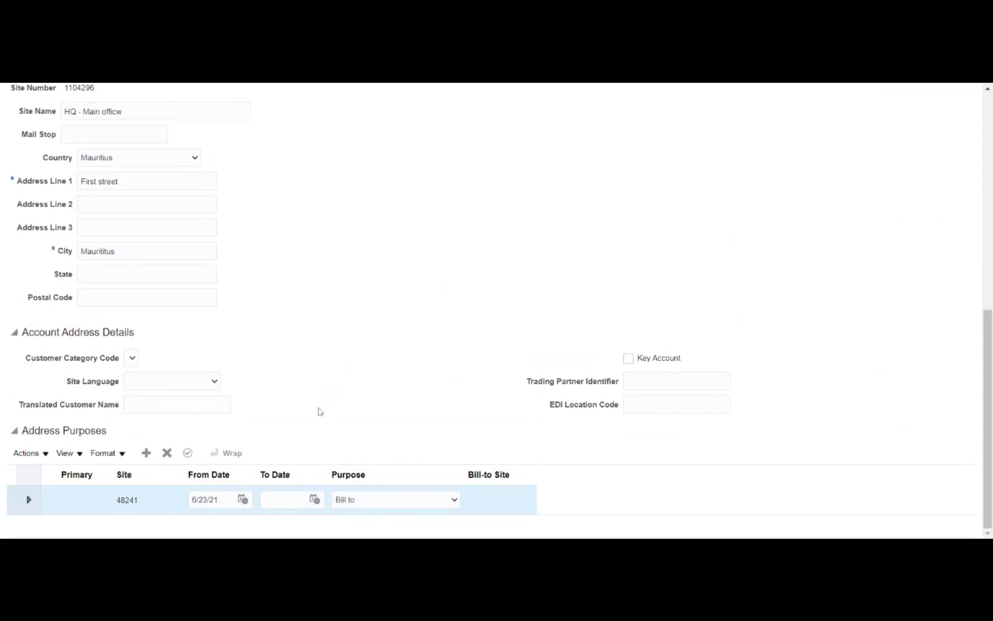
pyautogui.click(146, 454)
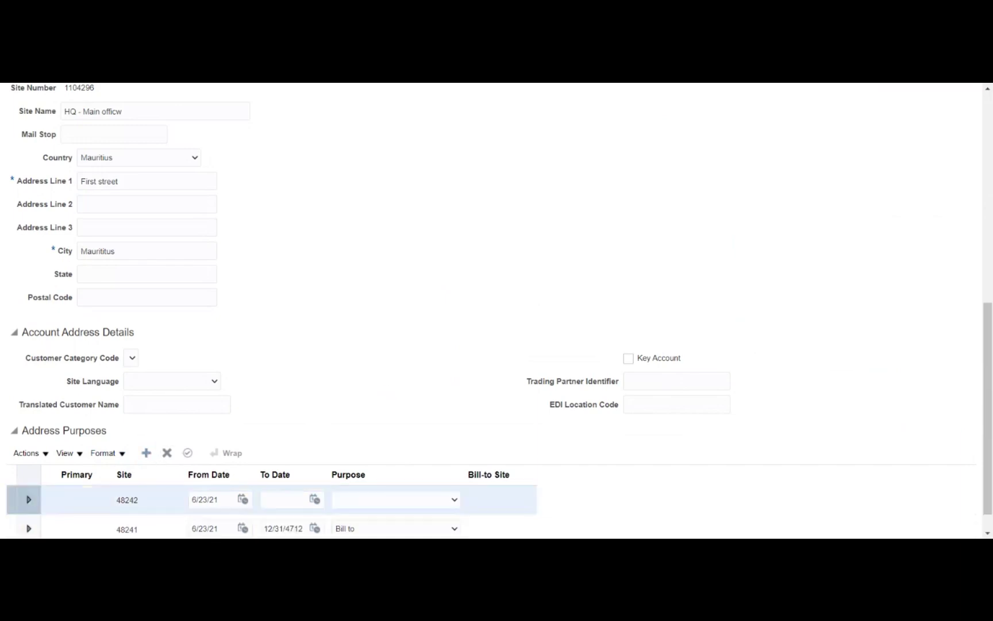
pyautogui.scroll(-1, 320, 343)
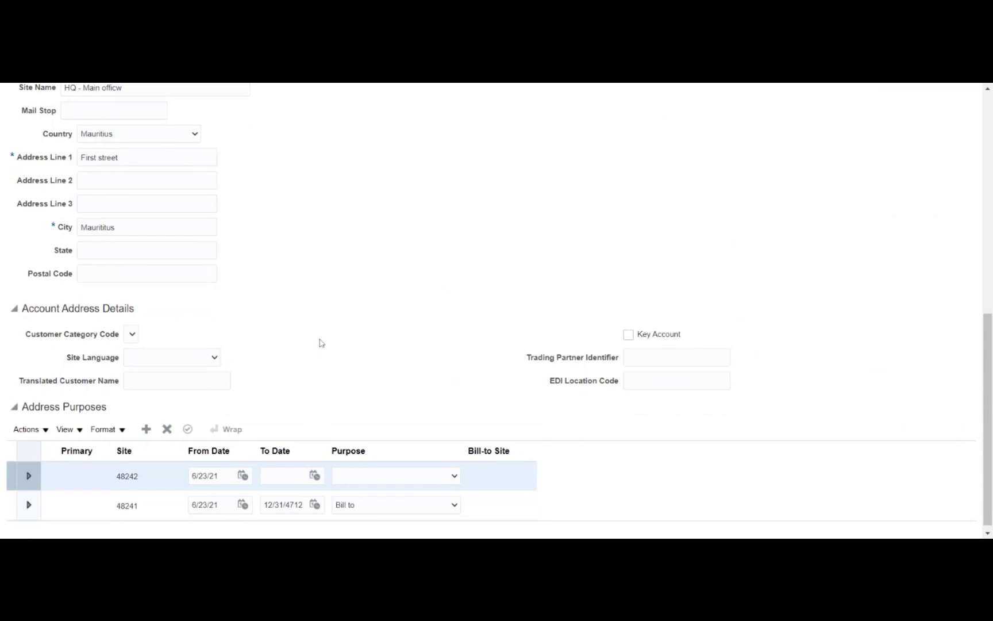
pyautogui.scroll(-1, 320, 343)
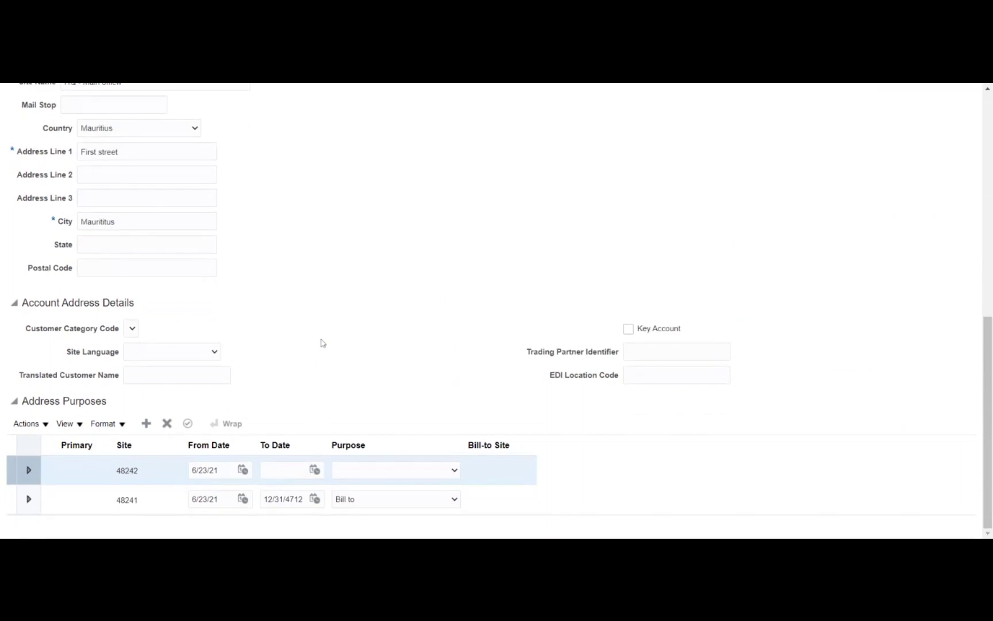
pyautogui.scroll(3, 321, 343)
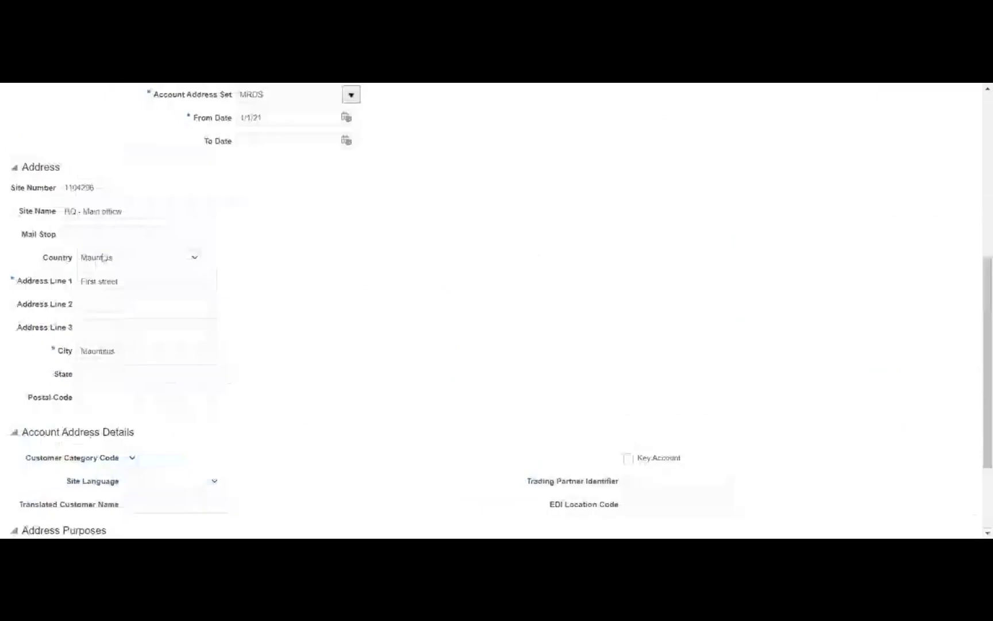
pyautogui.scroll(-3, 347, 335)
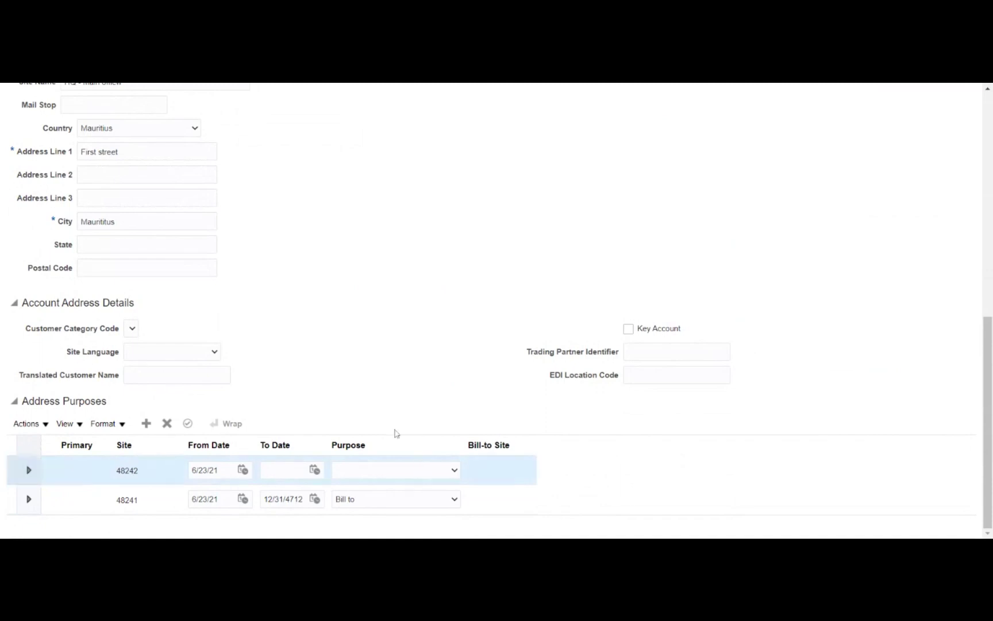
# Make the blank row Ship to with Bill-to Site First street,MAURITITUS,MAURITIUS
pyautogui.click(395, 373)
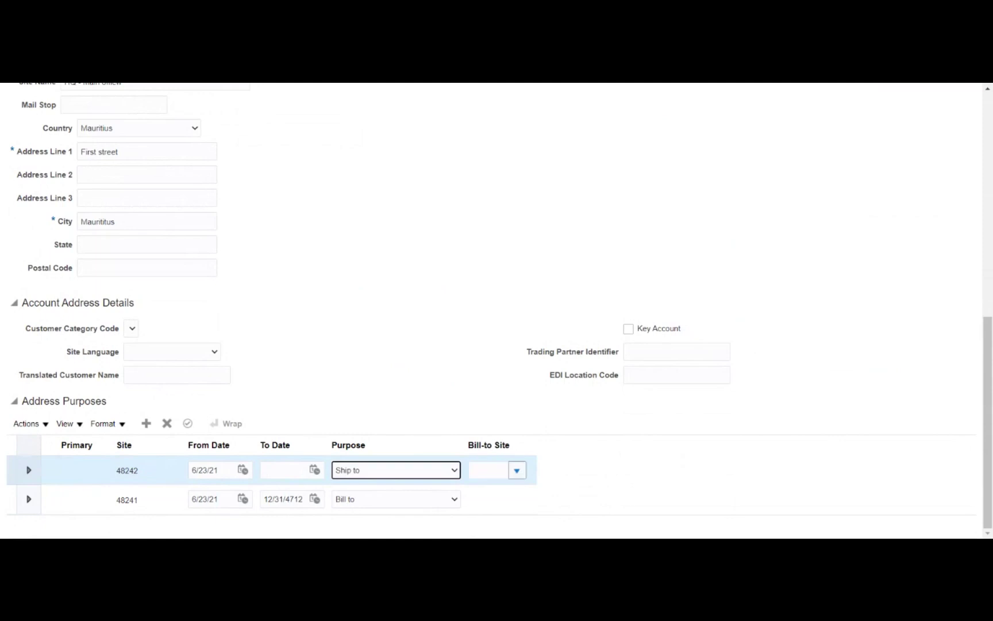
pyautogui.click(517, 470)
pyautogui.click(511, 431)
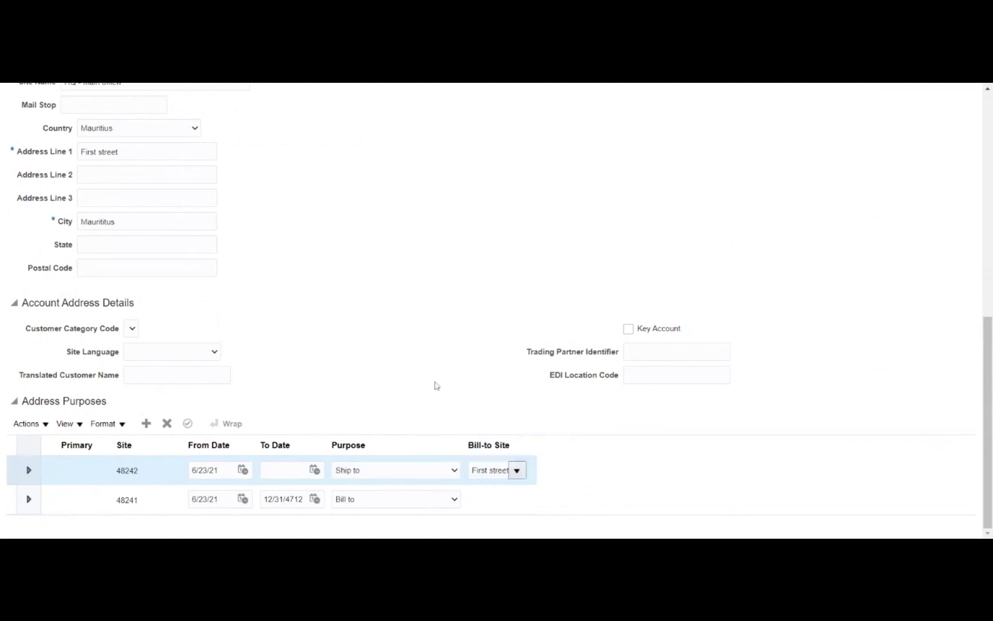
pyautogui.scroll(5, 592, 275)
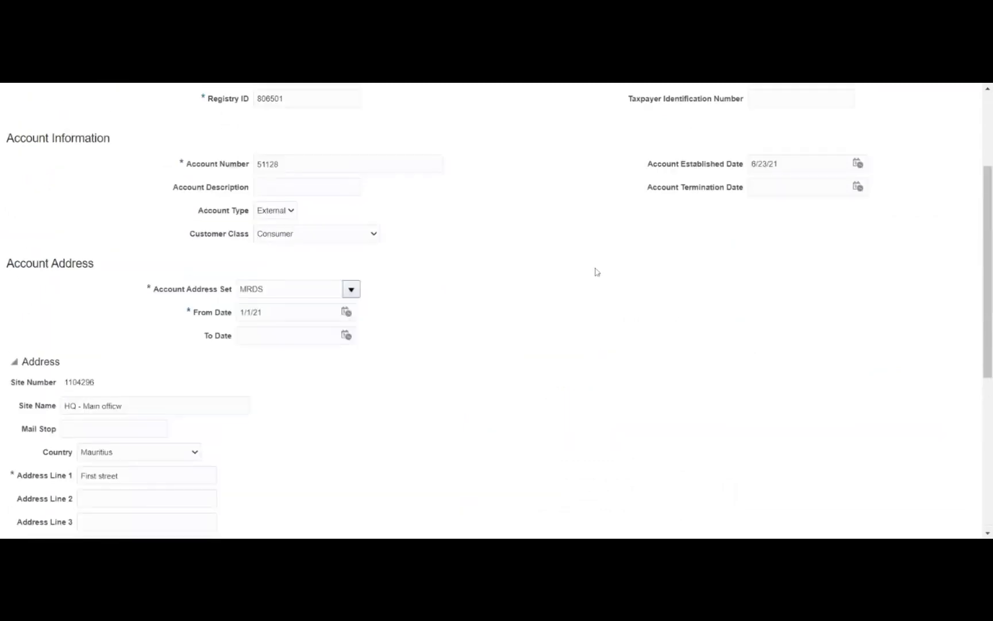
pyautogui.scroll(1, 596, 272)
pyautogui.scroll(2, 596, 271)
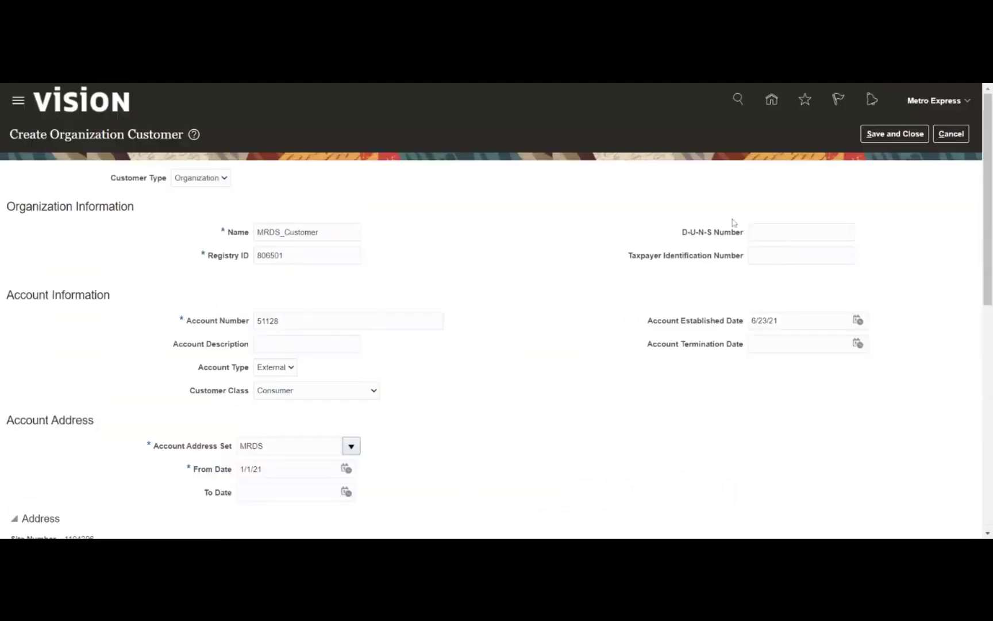
# Save and close the MRDS_Customer creation form
pyautogui.click(904, 136)
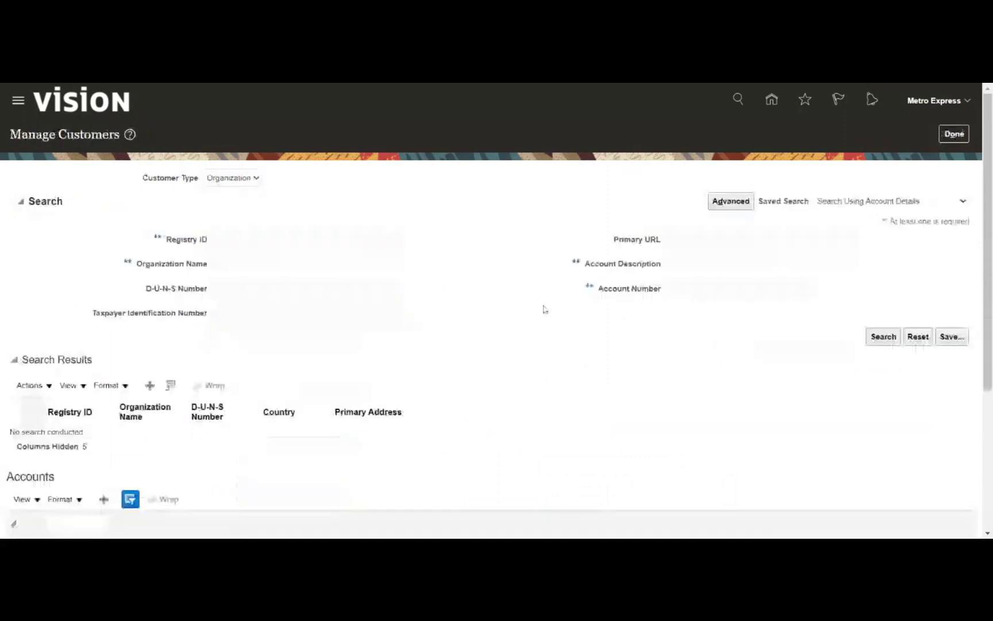
# Search organizations for 'MRDS' and check the Bill to, Ship to purpose on MRDS_Customer's site
pyautogui.click(305, 263)
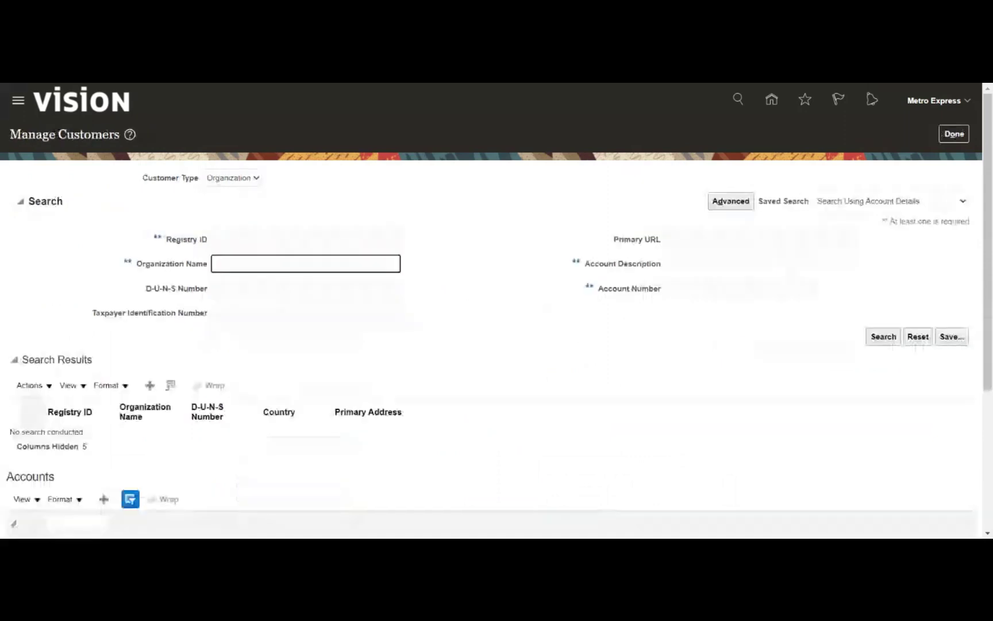
pyautogui.write('MRDS')
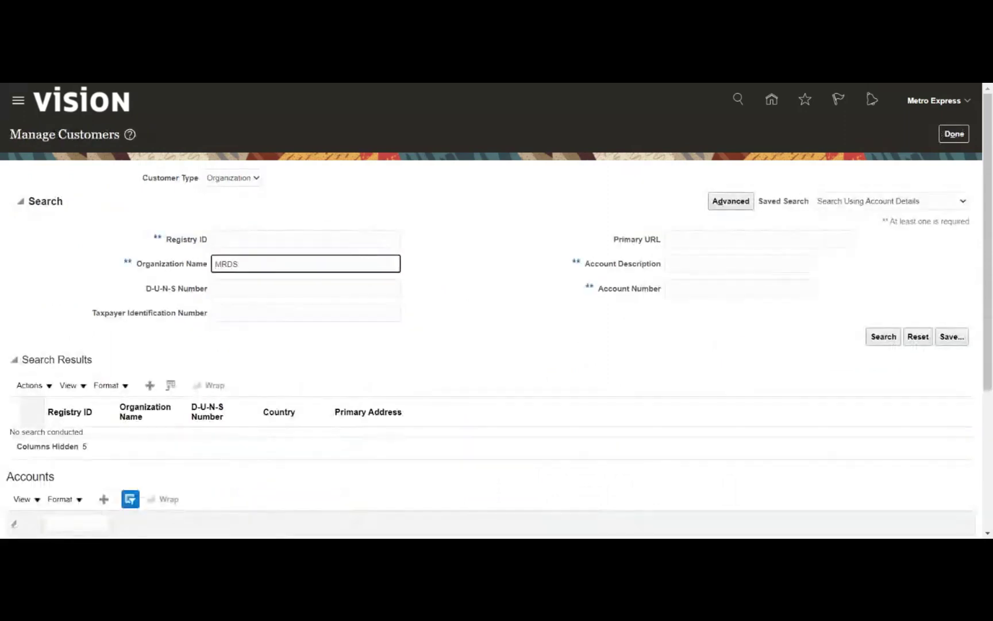
pyautogui.click(883, 336)
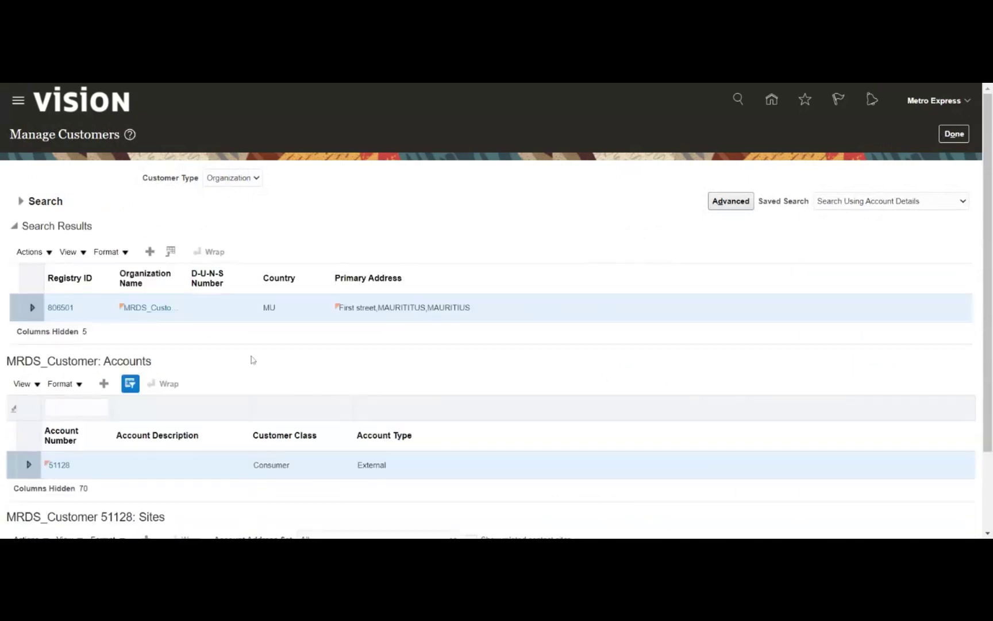
pyautogui.scroll(-3, 252, 360)
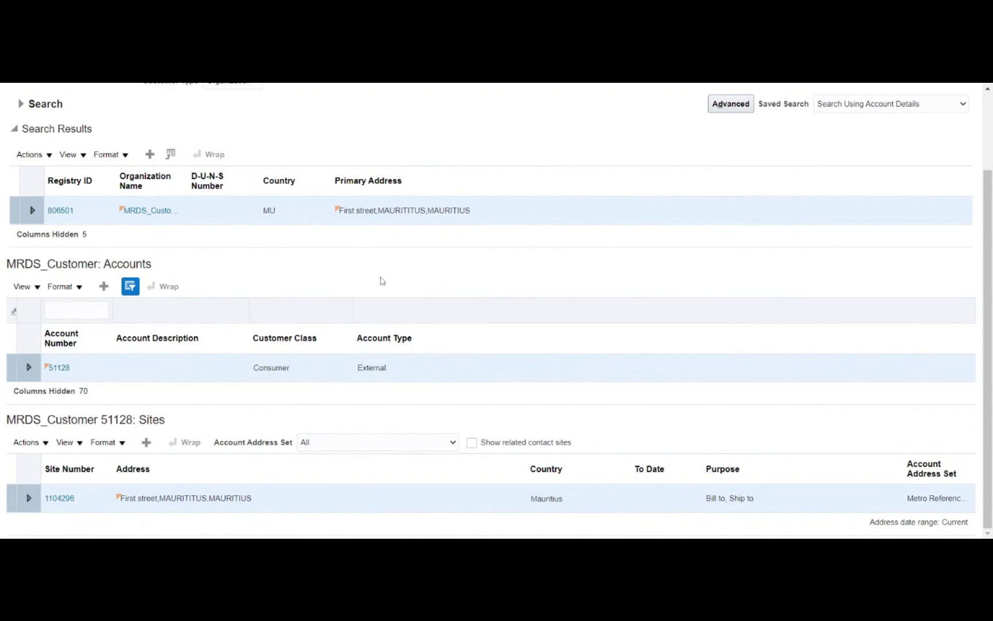
pyautogui.scroll(2, 381, 280)
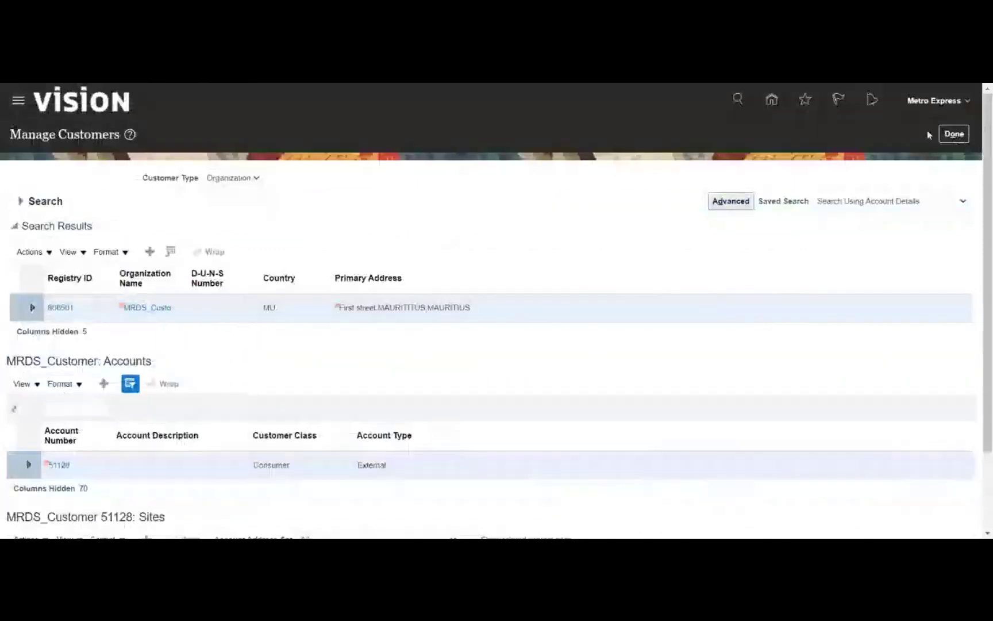
pyautogui.click(954, 134)
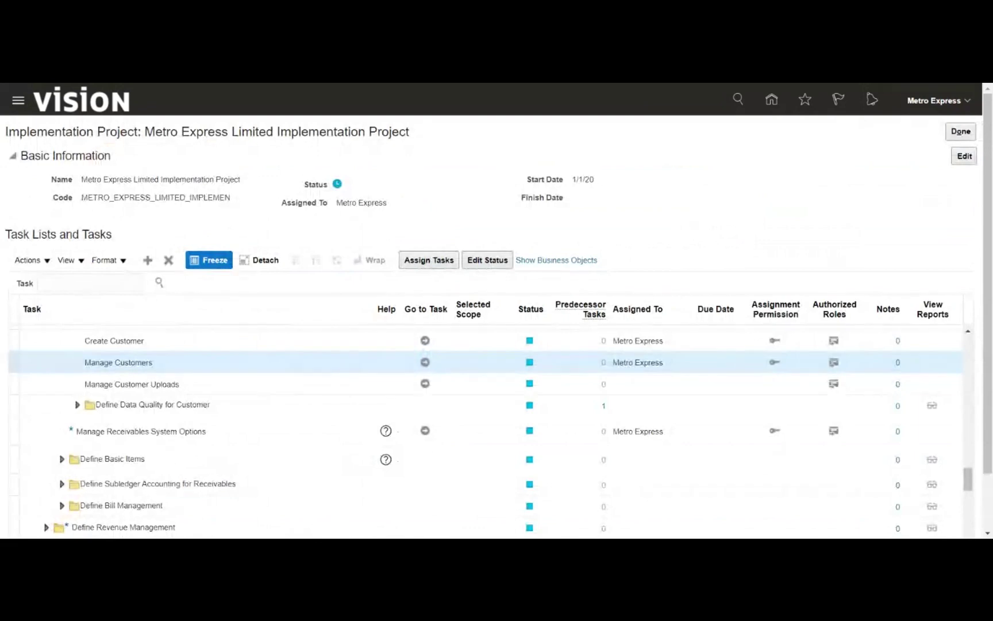
pyautogui.write('MRDS')
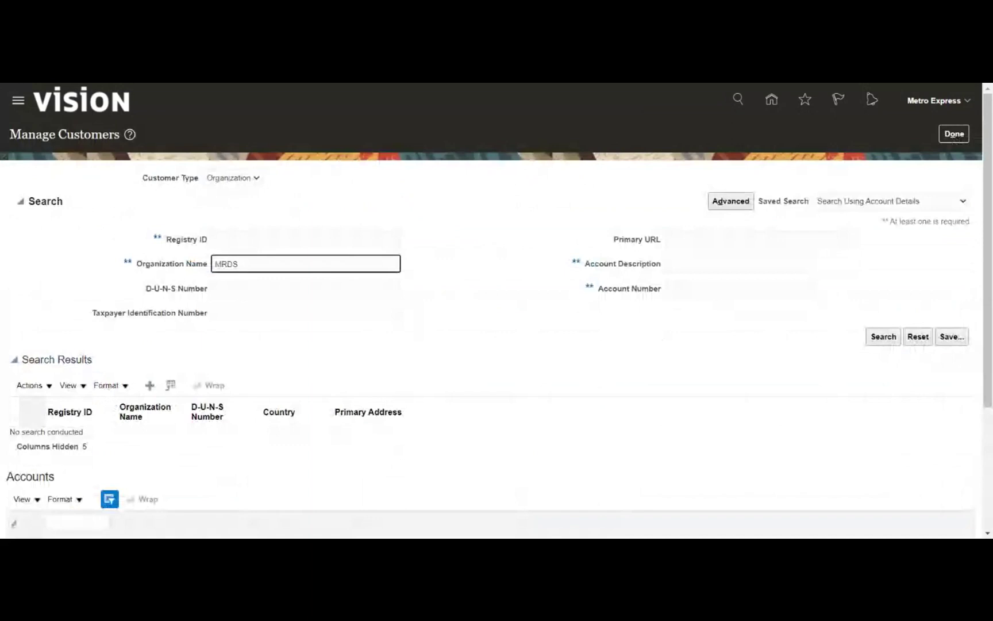
pyautogui.press('Return')
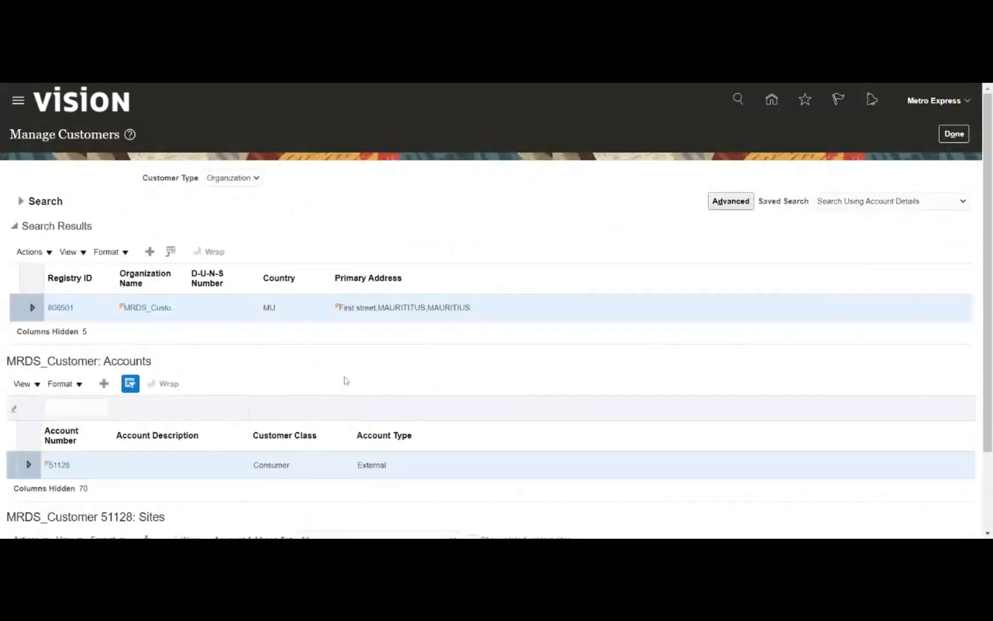
pyautogui.scroll(-3, 345, 381)
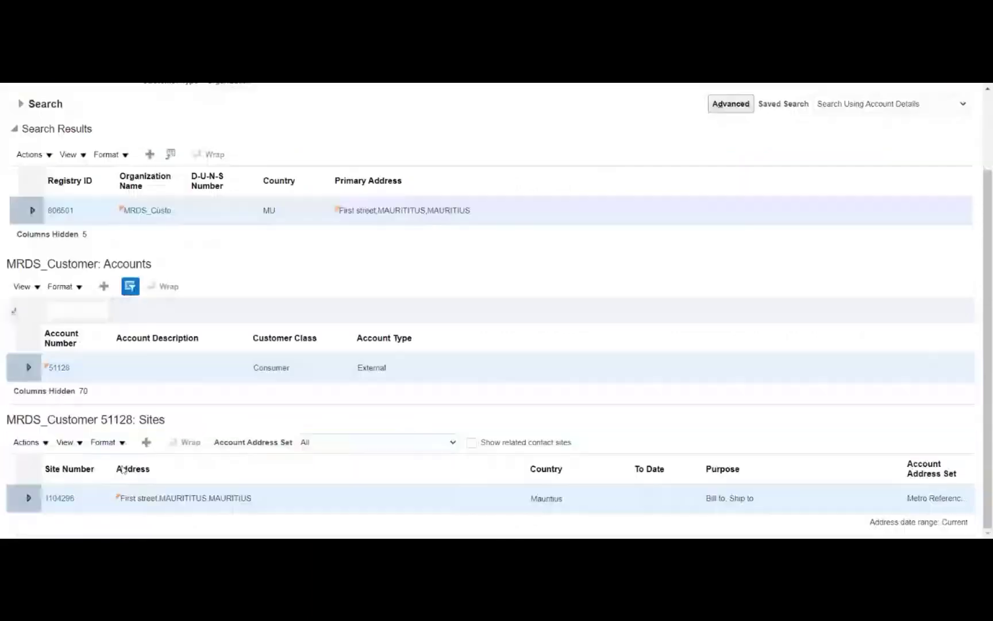
# Open site 1104296 (HQ - Main officw) and review its Bill to and Ship to address purposes
pyautogui.click(60, 499)
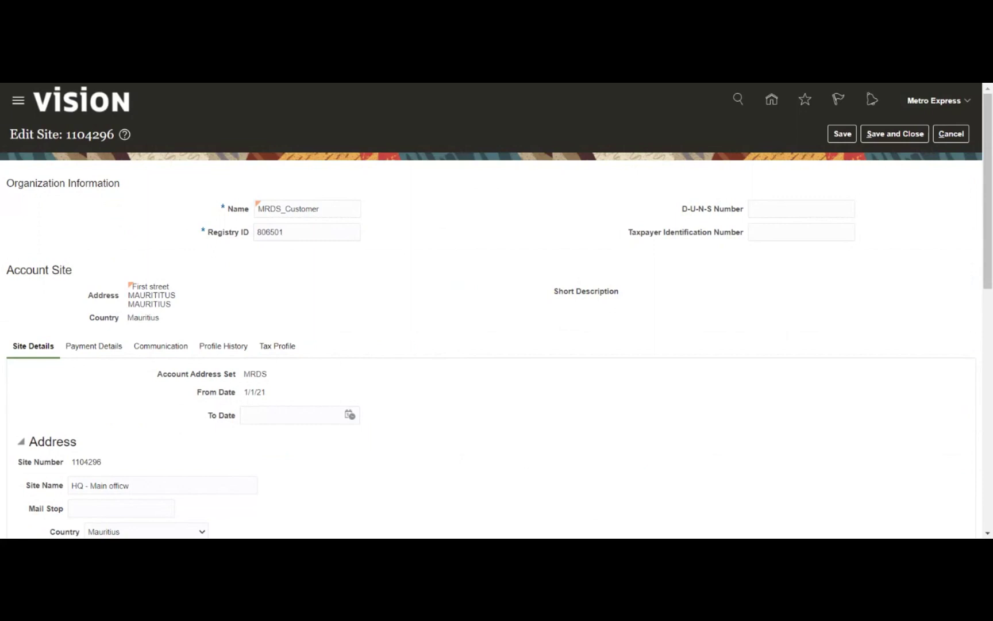
pyautogui.scroll(-2, 370, 300)
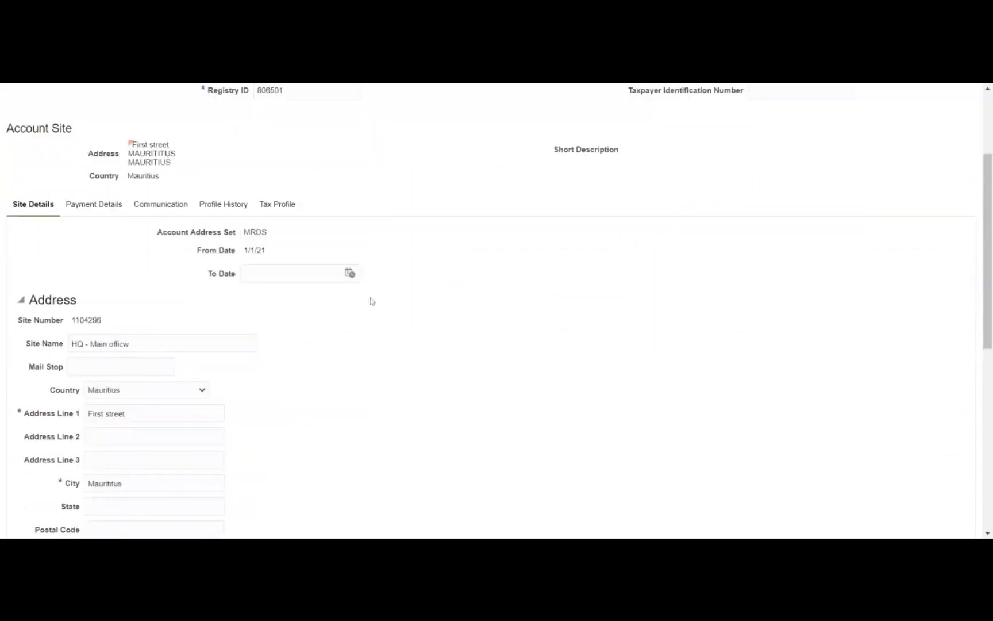
pyautogui.scroll(-4, 372, 300)
pyautogui.scroll(-3, 370, 300)
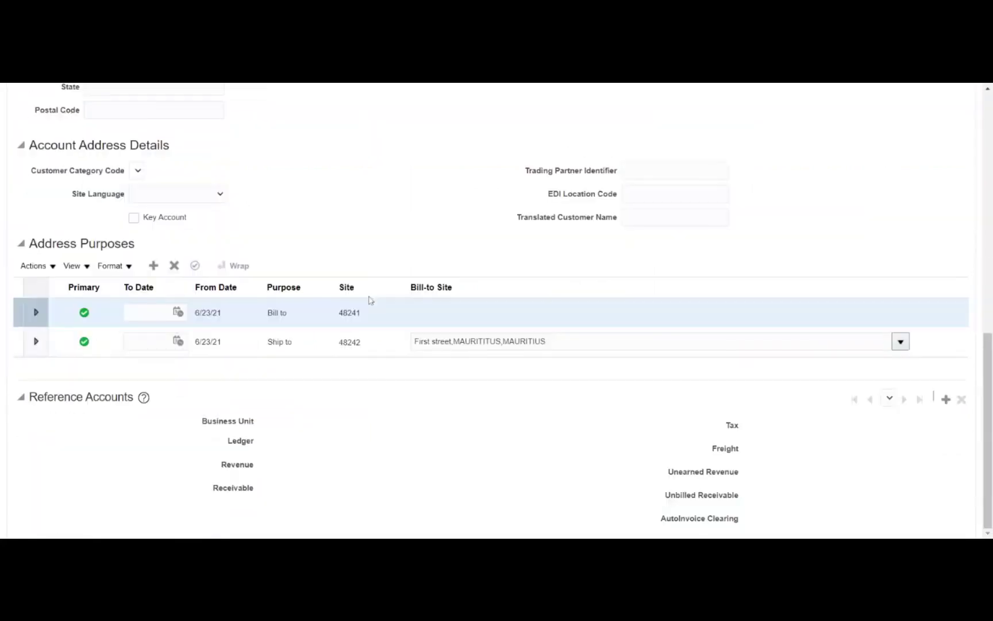
pyautogui.scroll(7, 391, 363)
pyautogui.scroll(3, 389, 363)
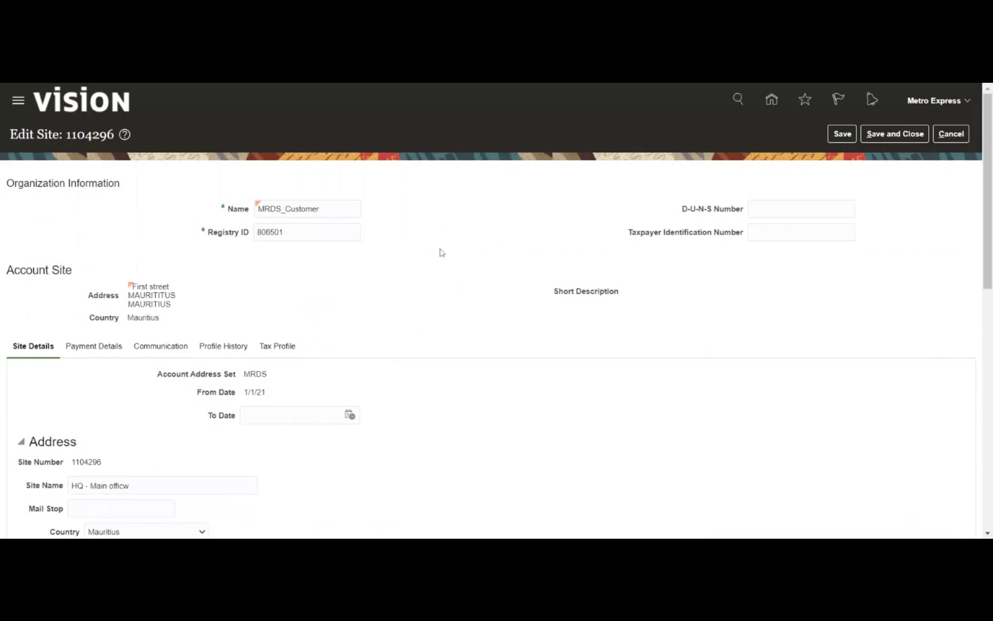
pyautogui.scroll(-3, 479, 250)
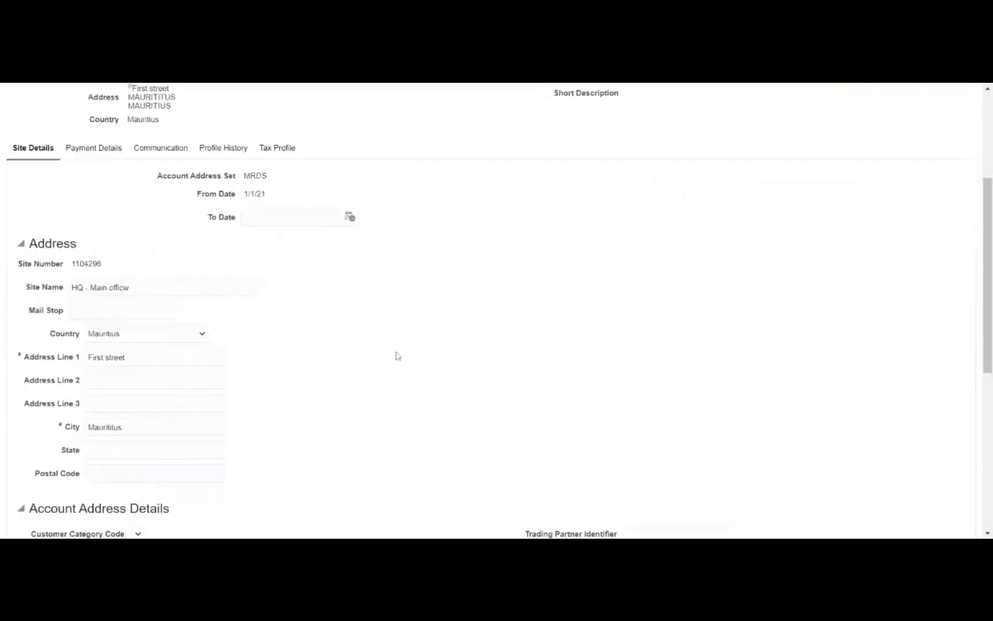
pyautogui.scroll(-5, 397, 355)
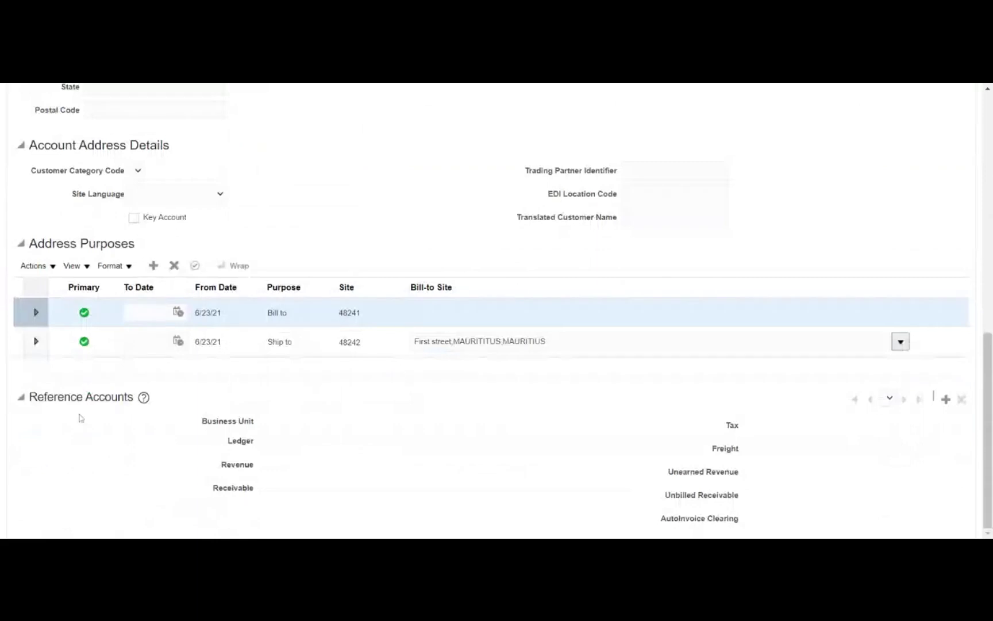
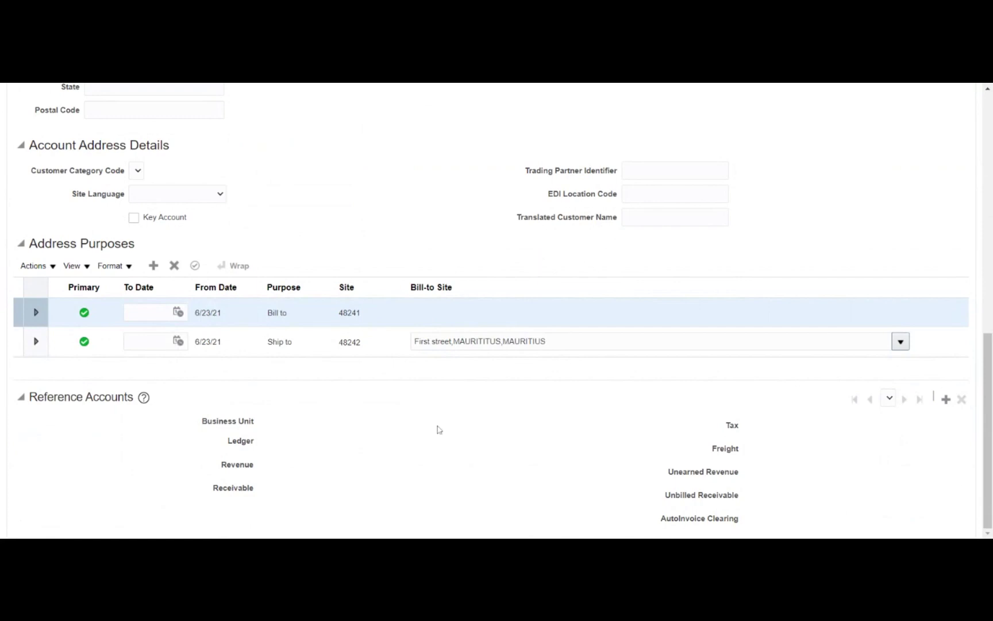
# Add a reference accounts row for Metro Business unit, ledger Metro Express Mauritius PL
pyautogui.click(946, 399)
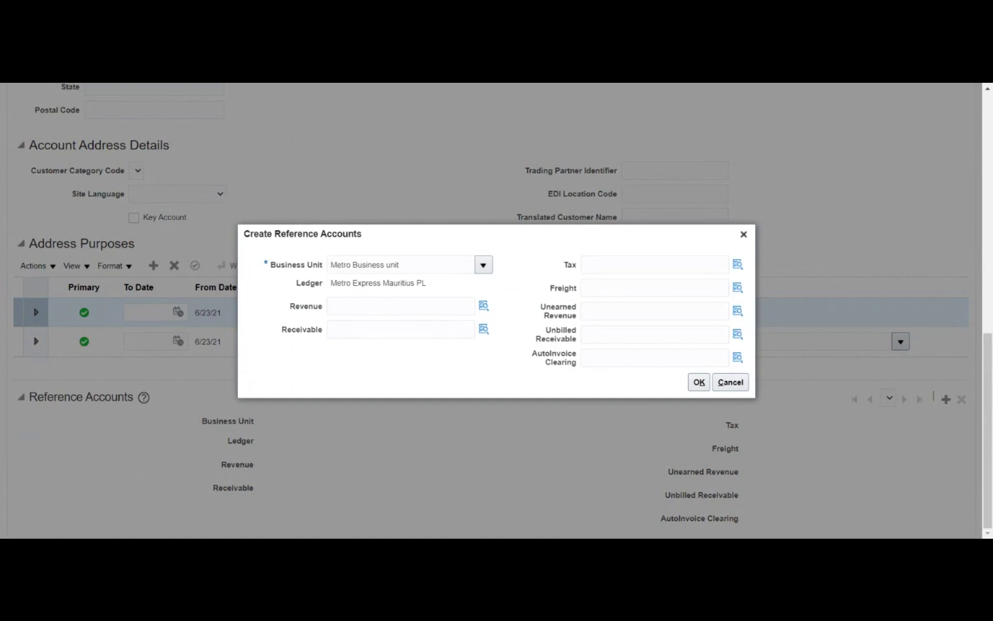
# Paste the combination into Revenue and change its Account segment to 41000 Revenue Domestic via a %reve% search
pyautogui.click(401, 306)
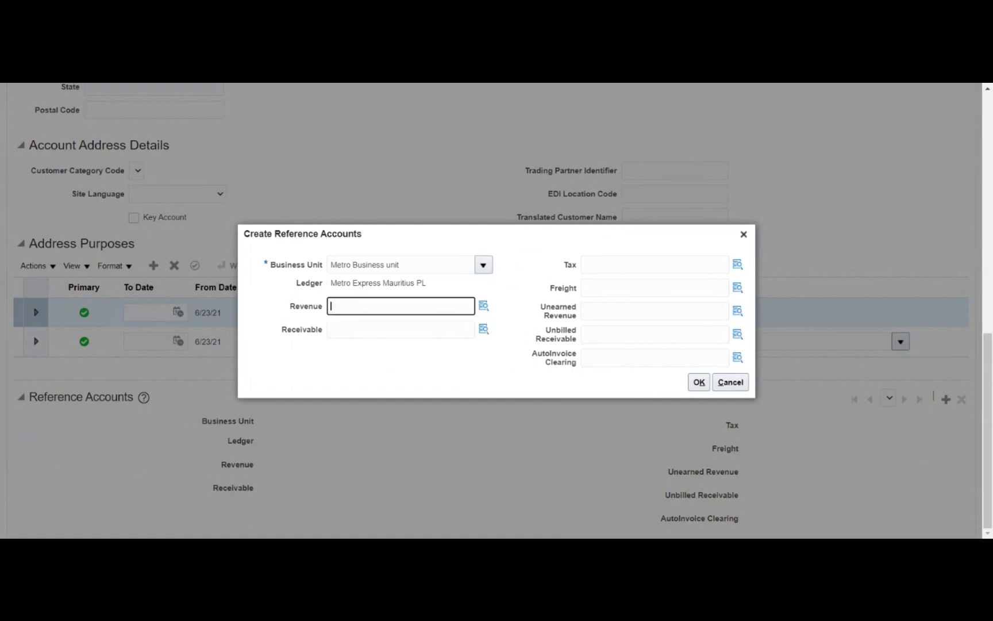
pyautogui.write('01.001.24500.01.01.00.00')
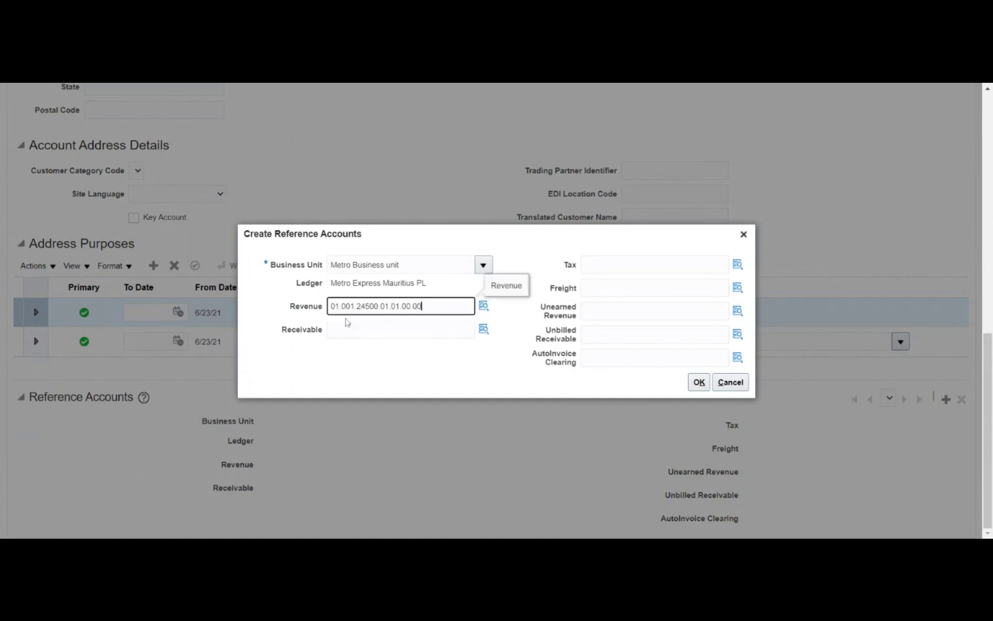
pyautogui.click(484, 306)
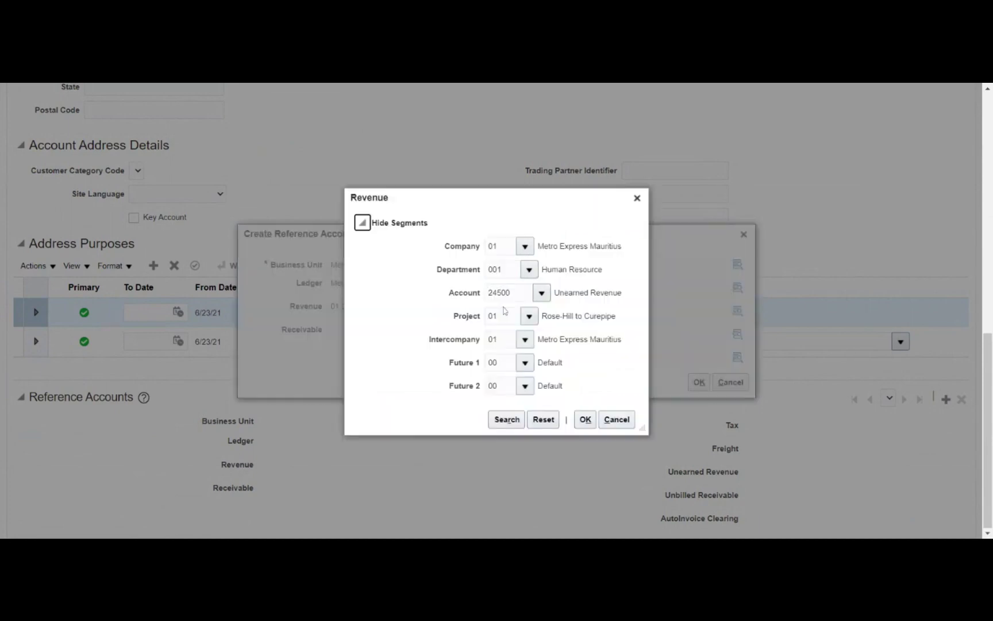
pyautogui.click(542, 294)
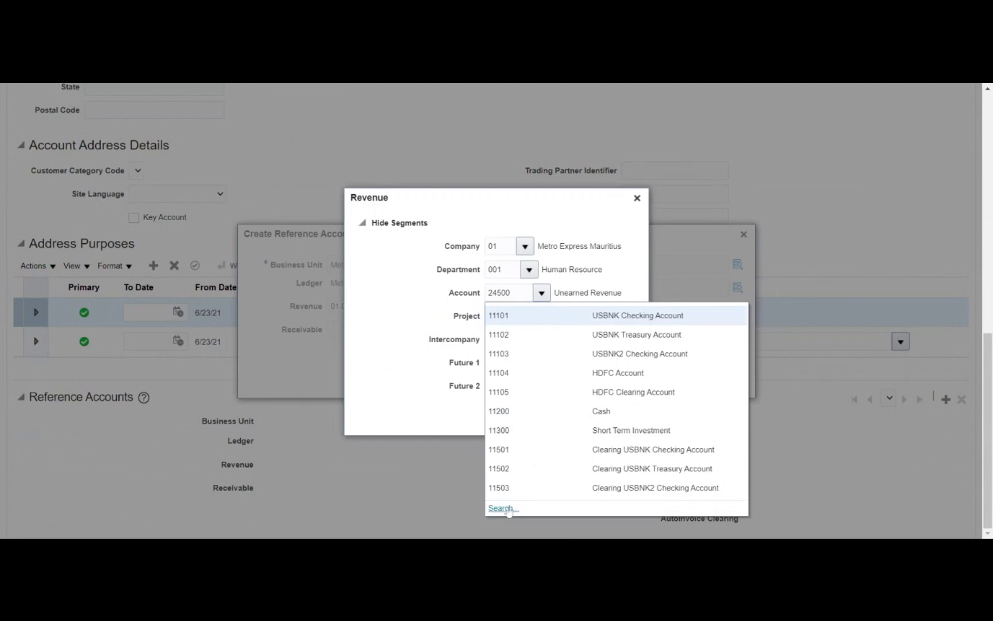
pyautogui.click(509, 511)
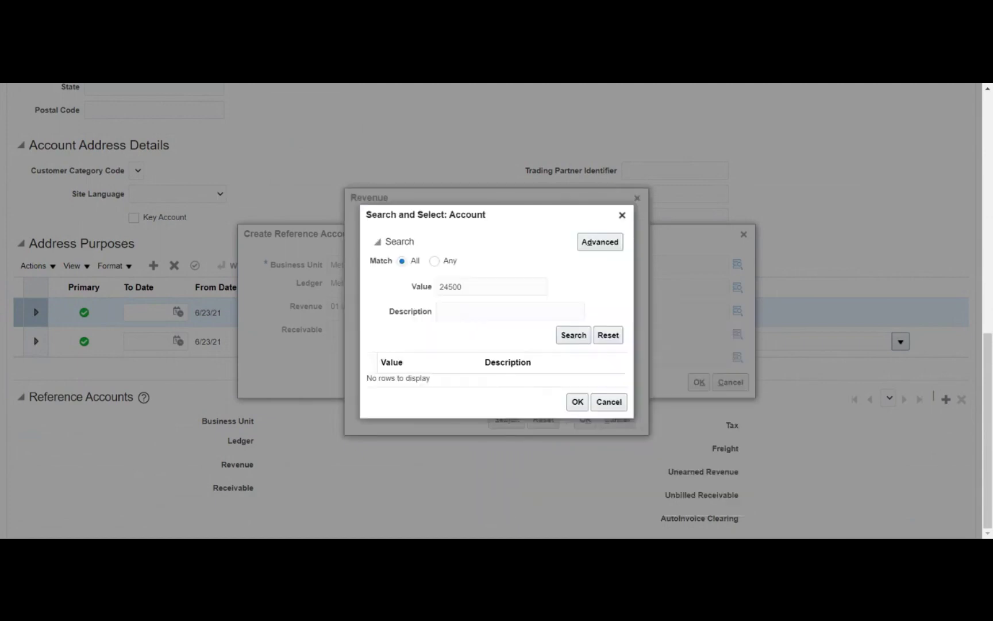
pyautogui.press('BackSpace')
pyautogui.click(510, 311)
pyautogui.write('%')
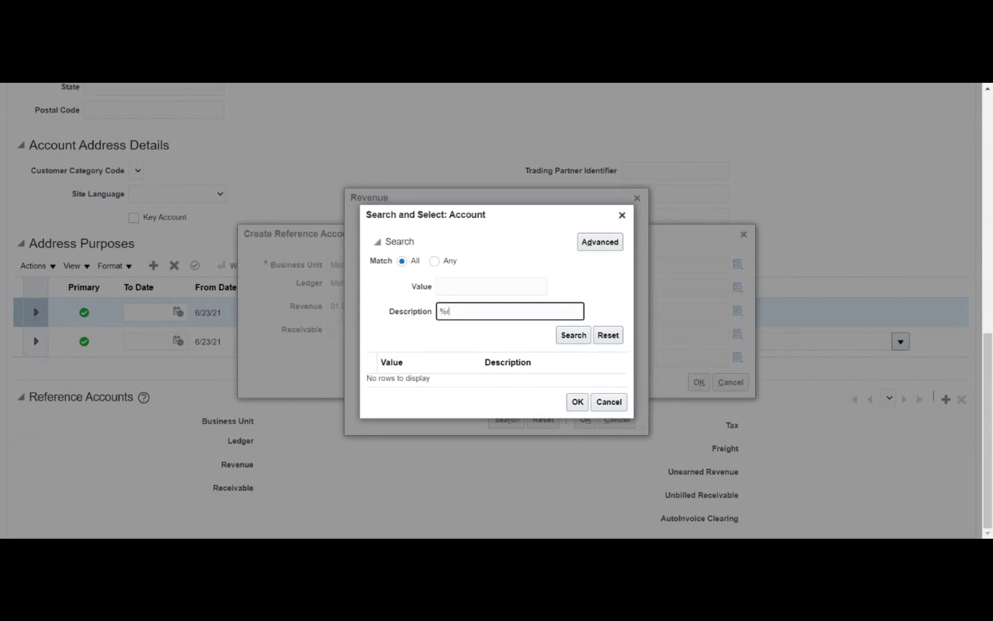
pyautogui.write('reve%')
pyautogui.click(575, 335)
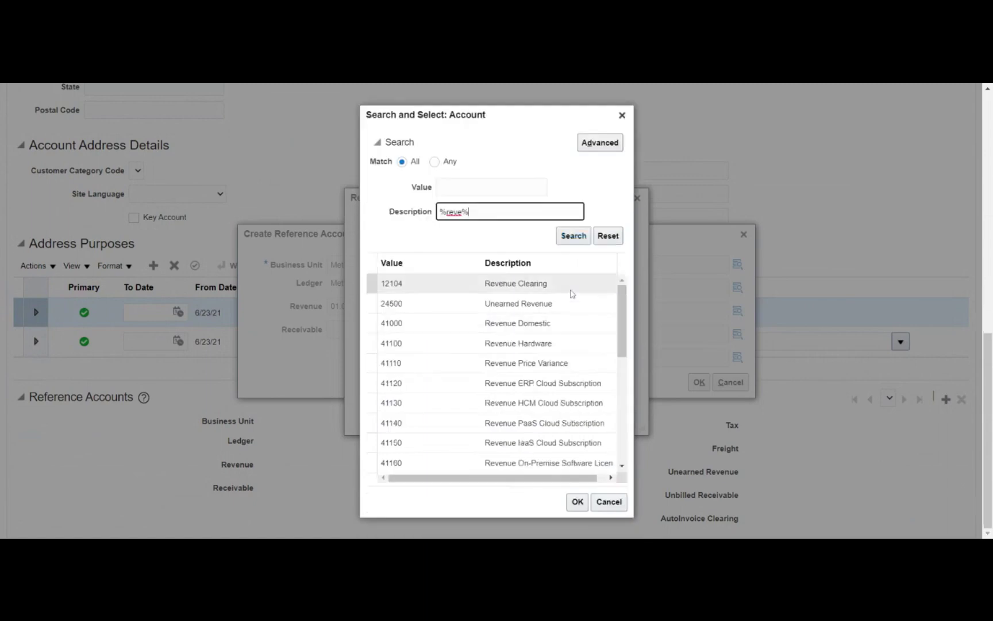
pyautogui.click(563, 323)
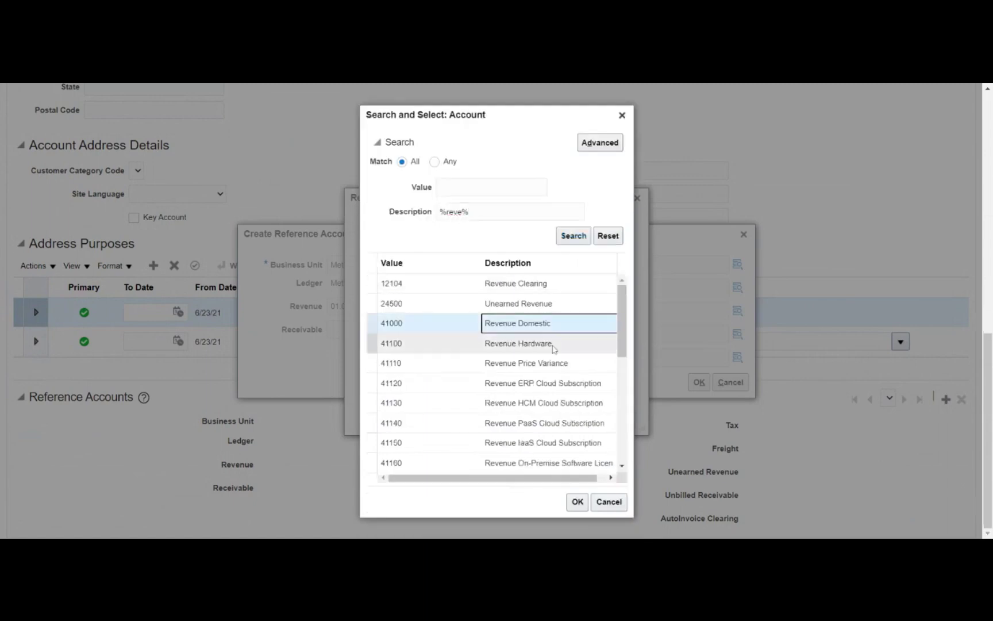
pyautogui.click(577, 502)
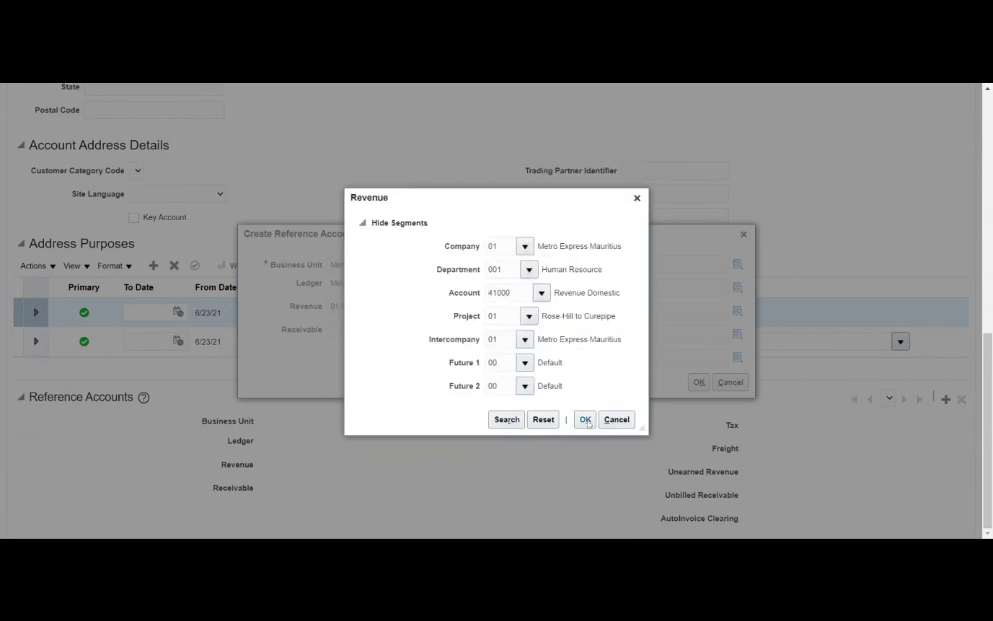
pyautogui.click(587, 422)
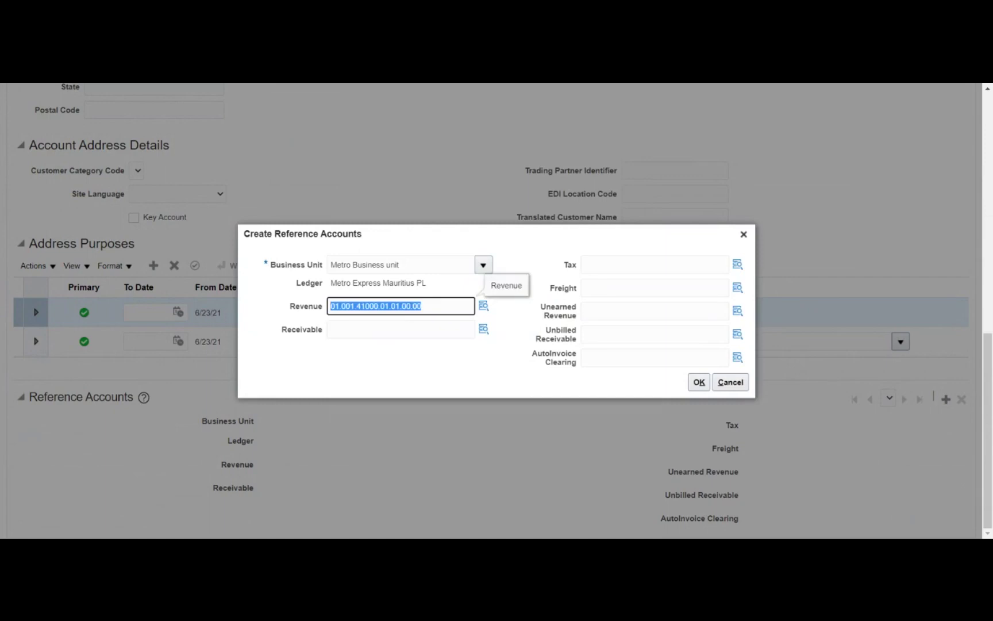
# Fill Receivable with 01.001.12101.01.01.00.00, finding account 12101 Accounts Receivable via a %recei% search
pyautogui.click(401, 329)
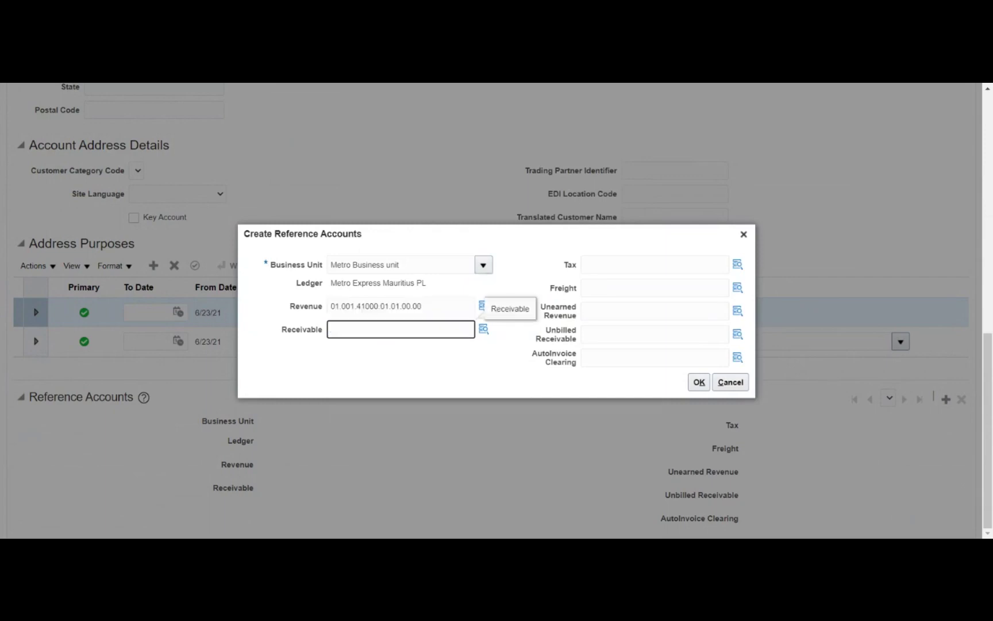
pyautogui.write('01.001.41000.01.01.00.00')
pyautogui.click(485, 329)
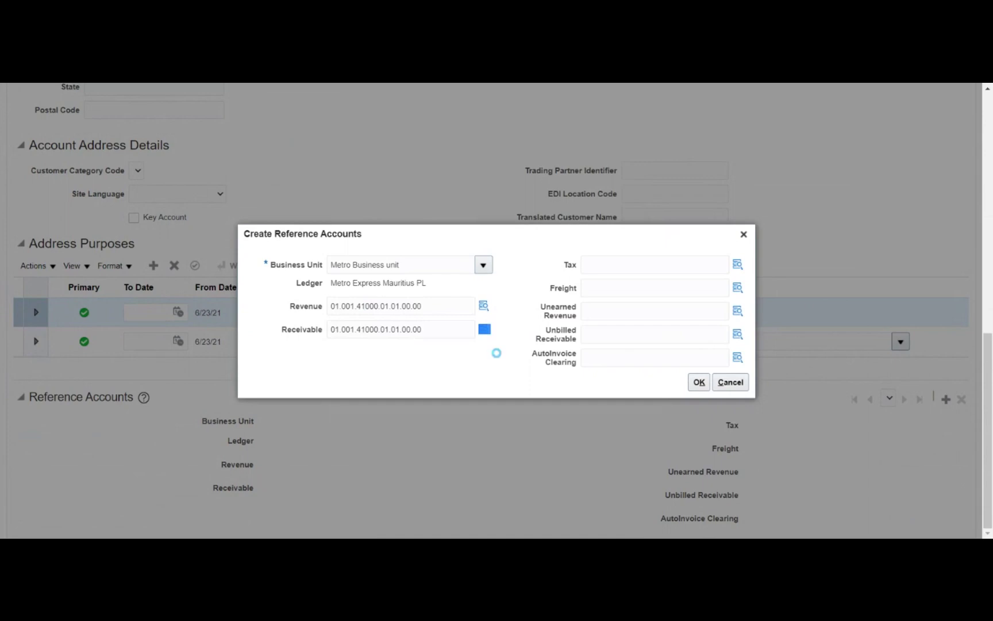
pyautogui.doubleClick(502, 293)
pyautogui.press('BackSpace')
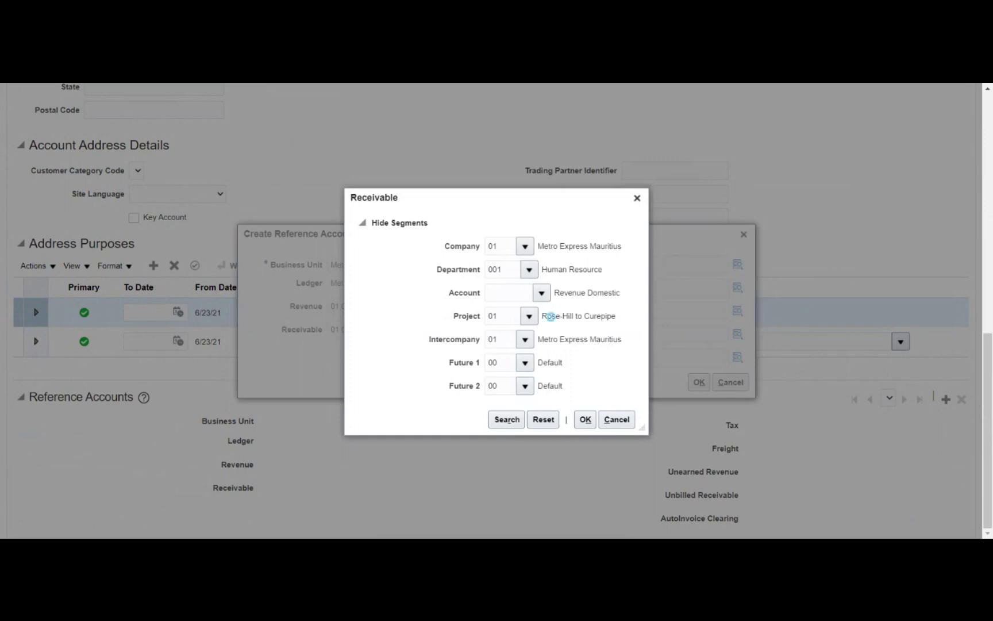
pyautogui.click(541, 293)
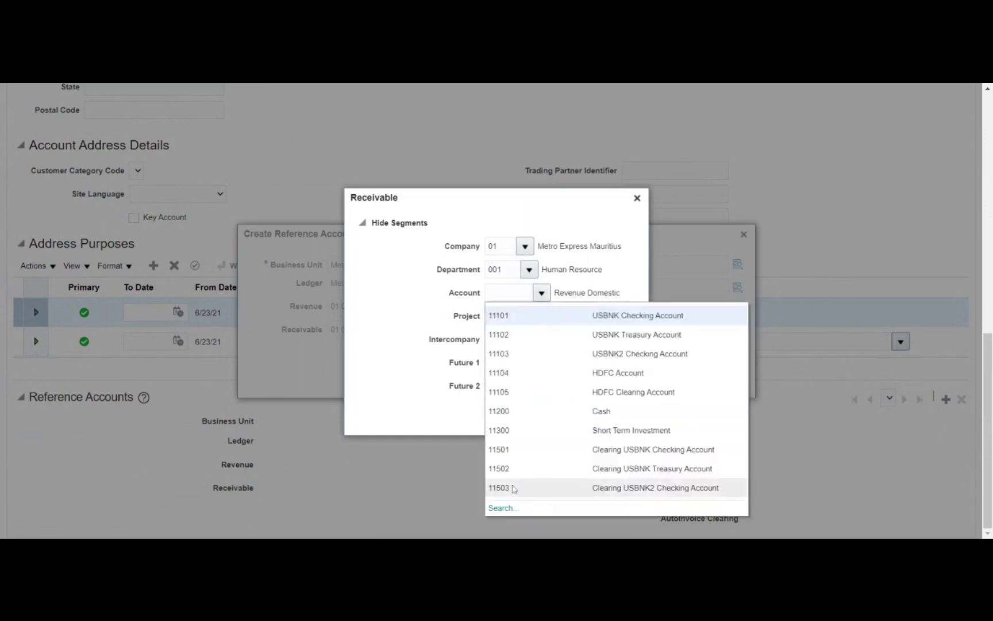
pyautogui.click(513, 488)
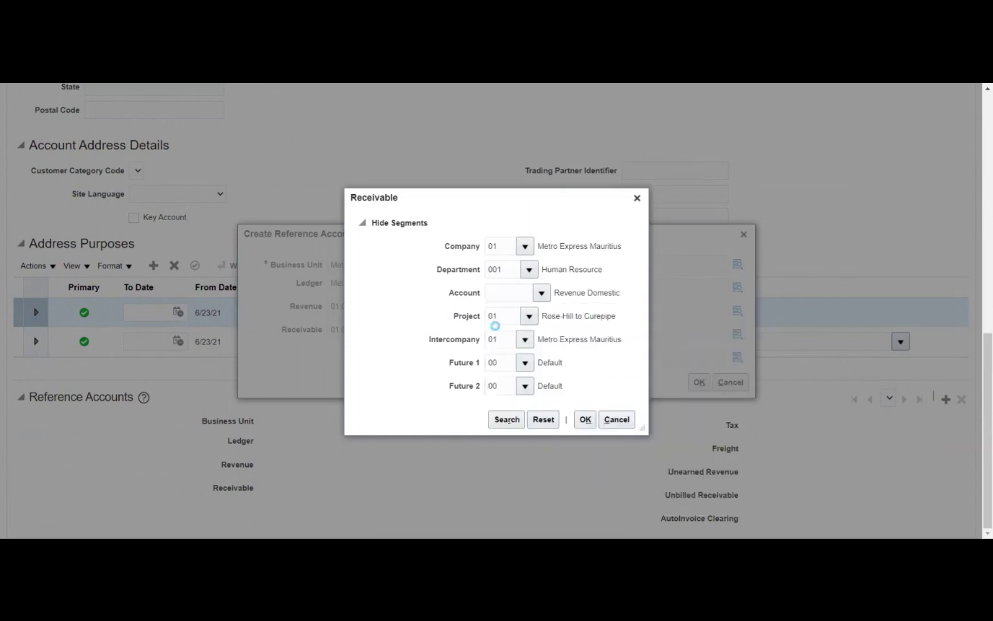
pyautogui.write('%')
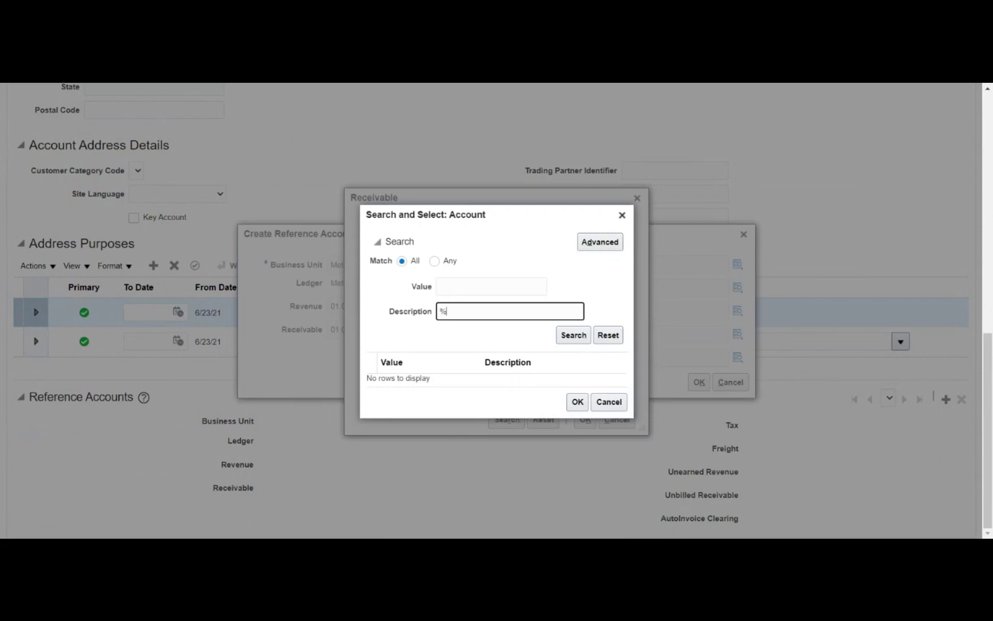
pyautogui.write('recei%')
pyautogui.press('Return')
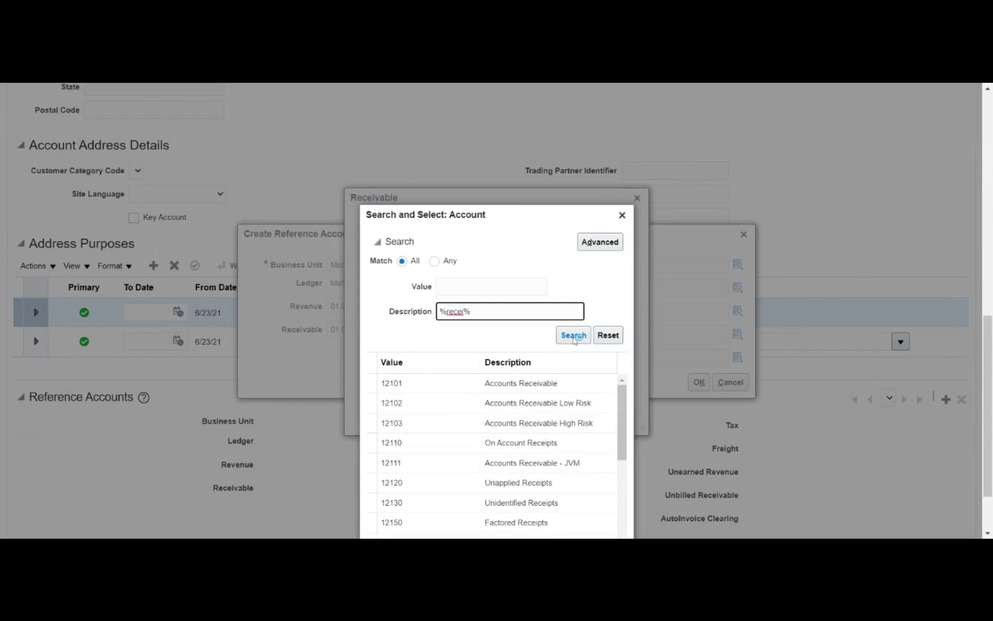
pyautogui.click(414, 283)
pyautogui.click(577, 501)
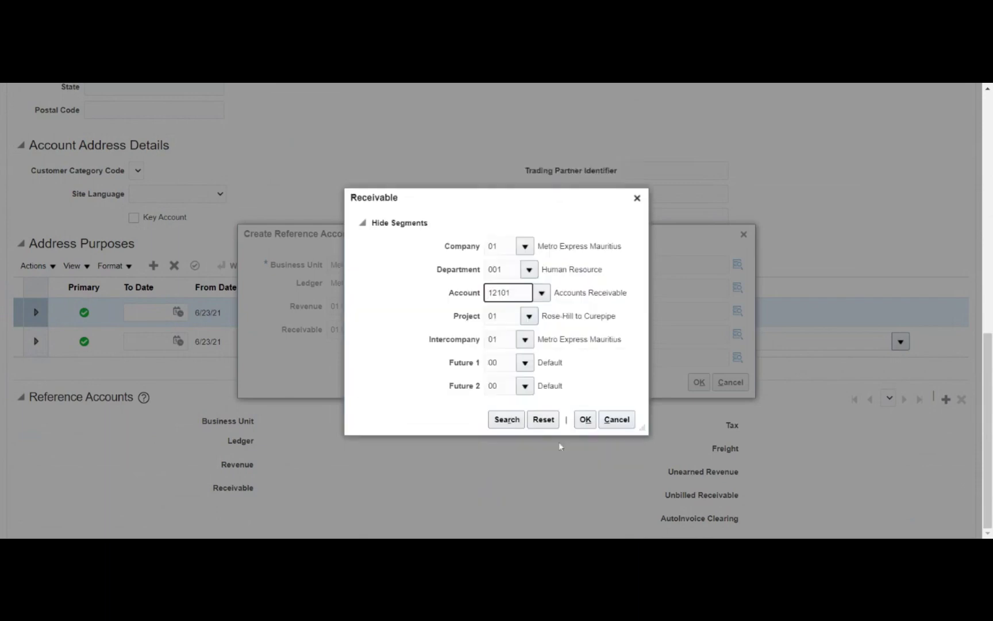
pyautogui.click(585, 419)
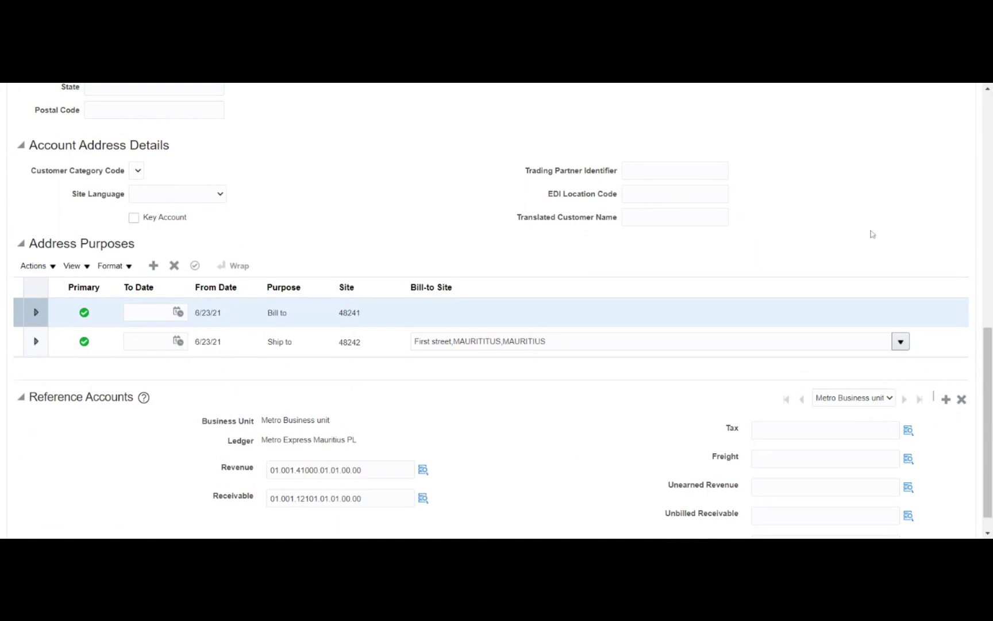
# Save the customer site's reference account changes
pyautogui.scroll(10, 856, 239)
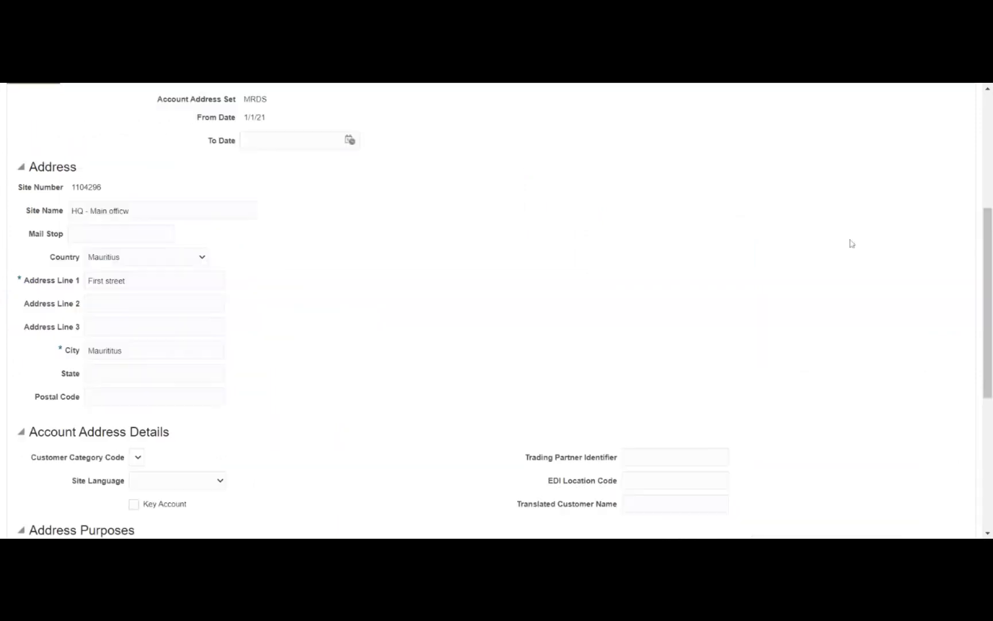
pyautogui.scroll(-1, 182, 426)
pyautogui.scroll(1, 617, 419)
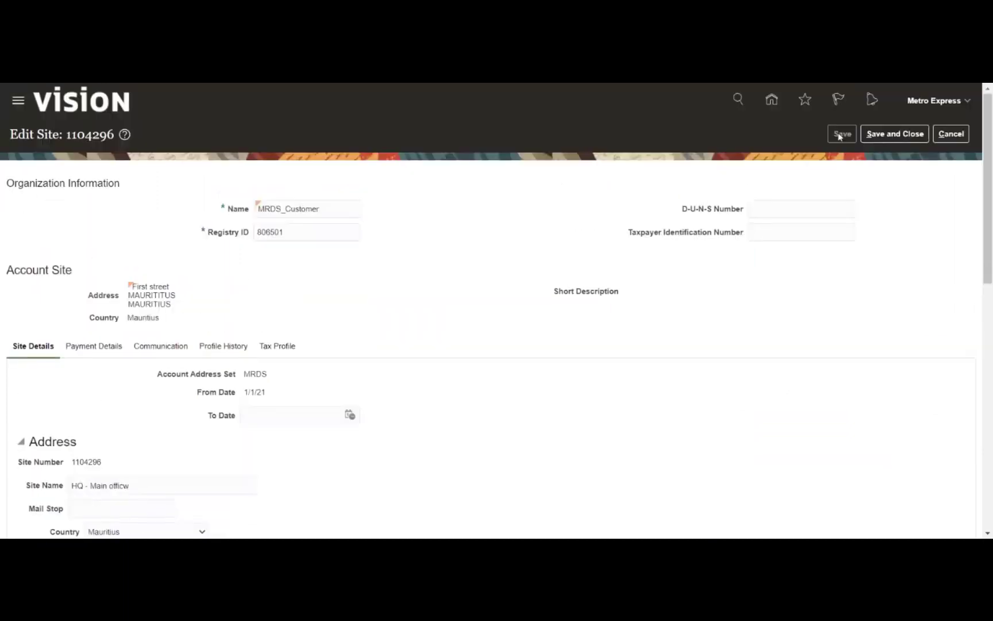
pyautogui.click(840, 134)
# Review the site's Payment Details and Profile History, then view its Tax Profile
pyautogui.click(105, 347)
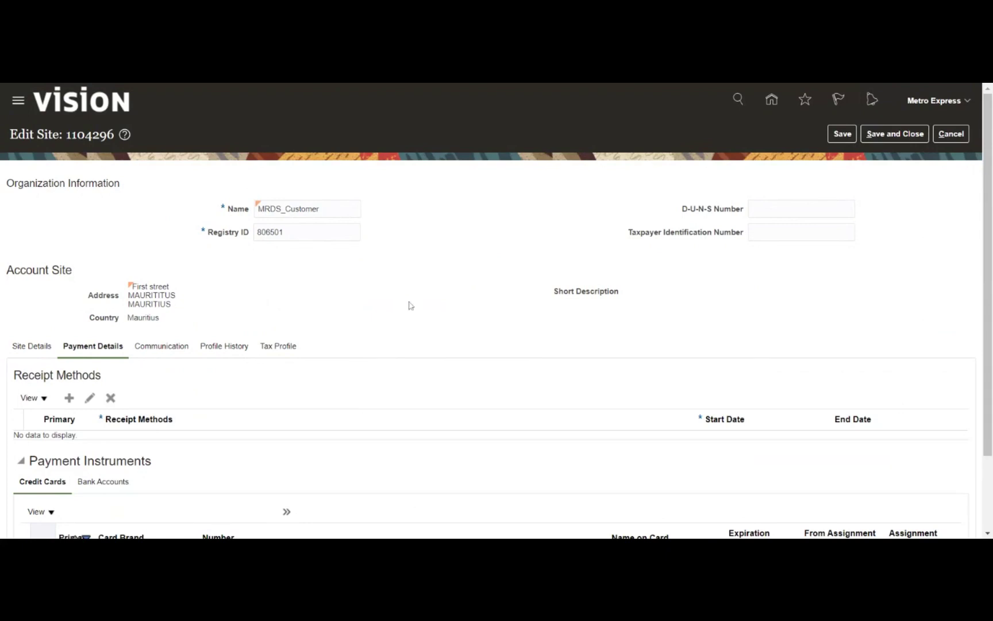
pyautogui.scroll(-1, 410, 305)
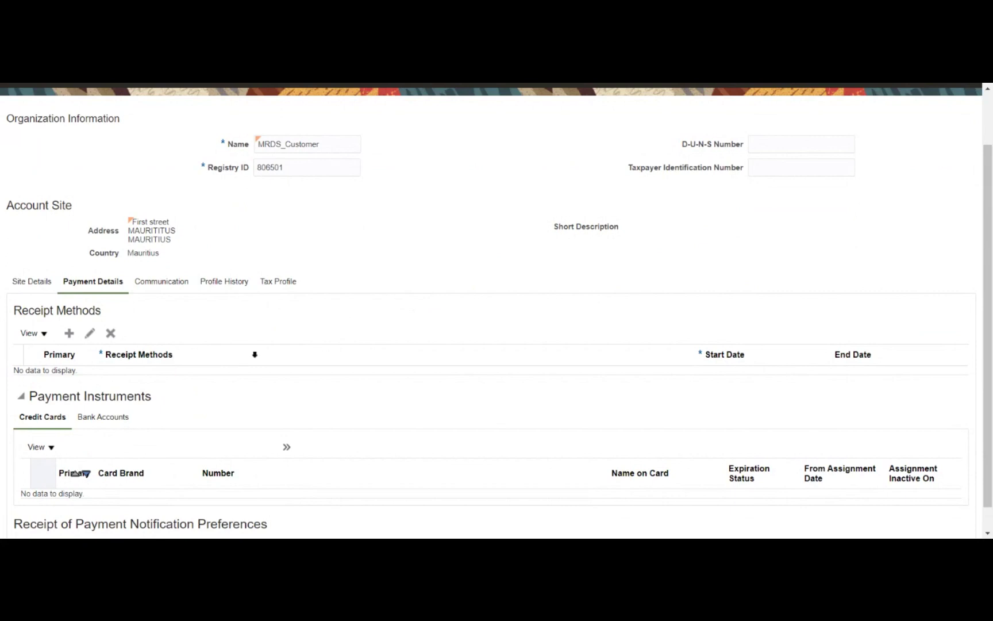
pyautogui.scroll(-1, 193, 401)
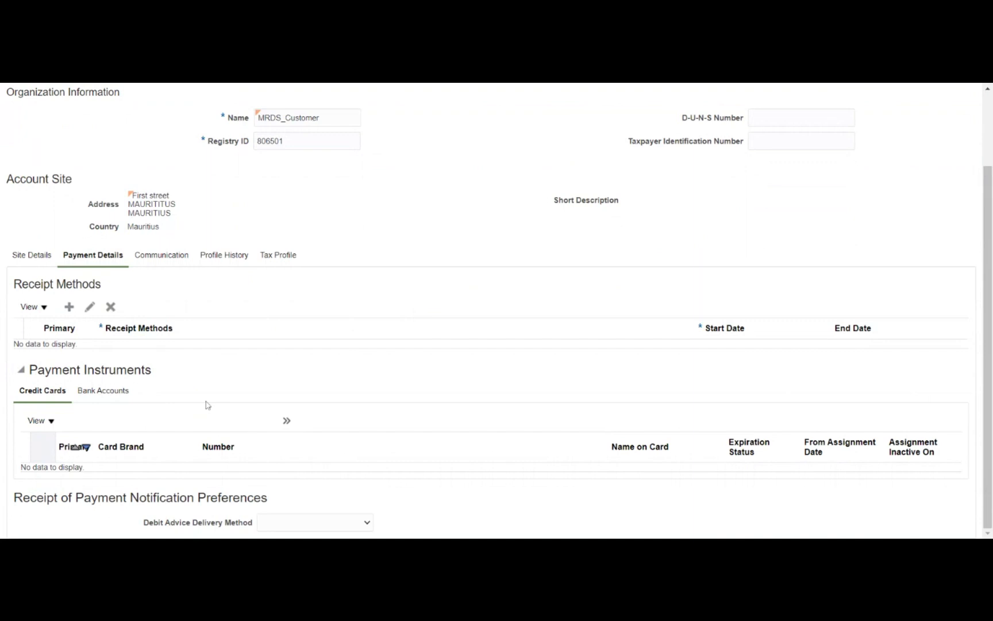
pyautogui.scroll(3, 179, 406)
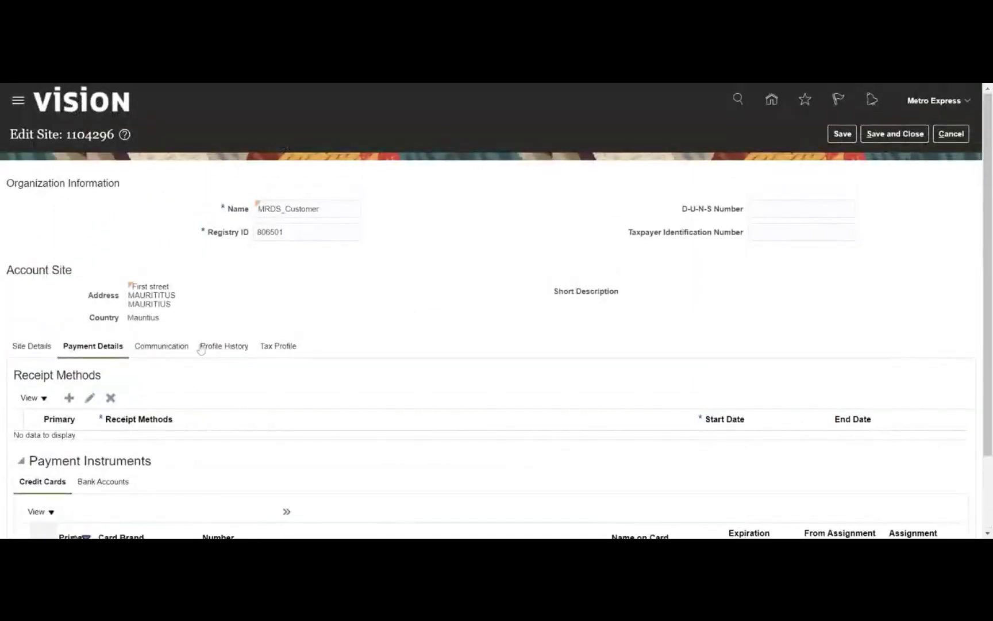
pyautogui.click(218, 348)
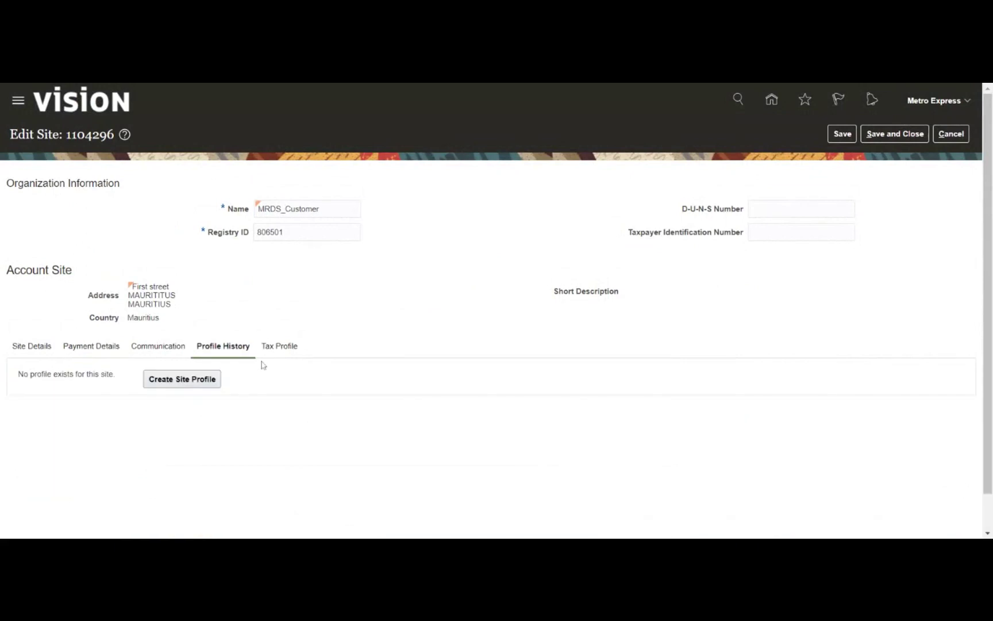
pyautogui.click(277, 352)
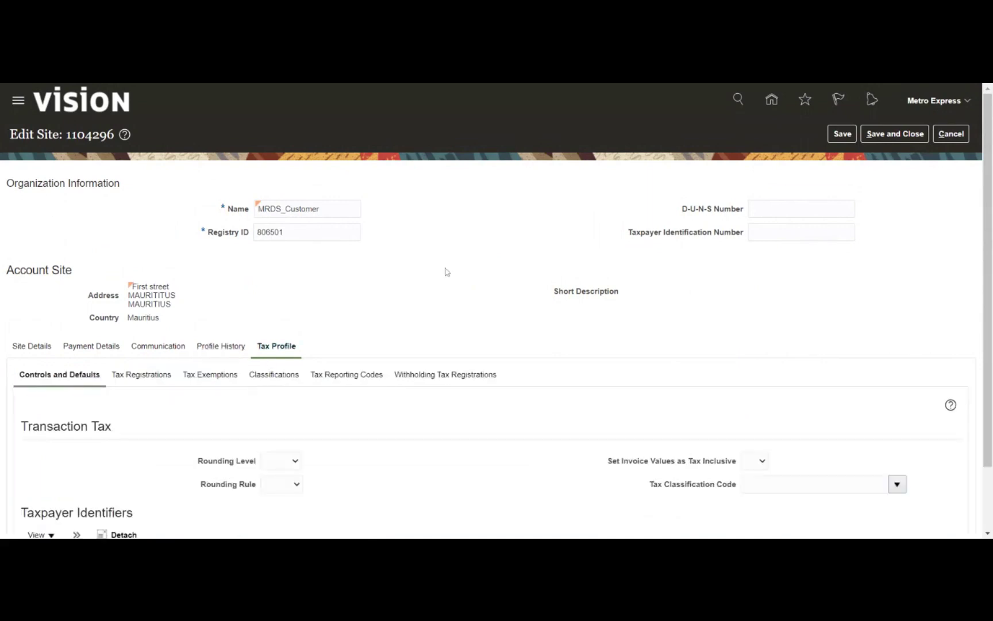
# Confirm the Tax Profile Classifications list is empty, then save the site
pyautogui.scroll(-1, 475, 247)
pyautogui.scroll(-3, 475, 247)
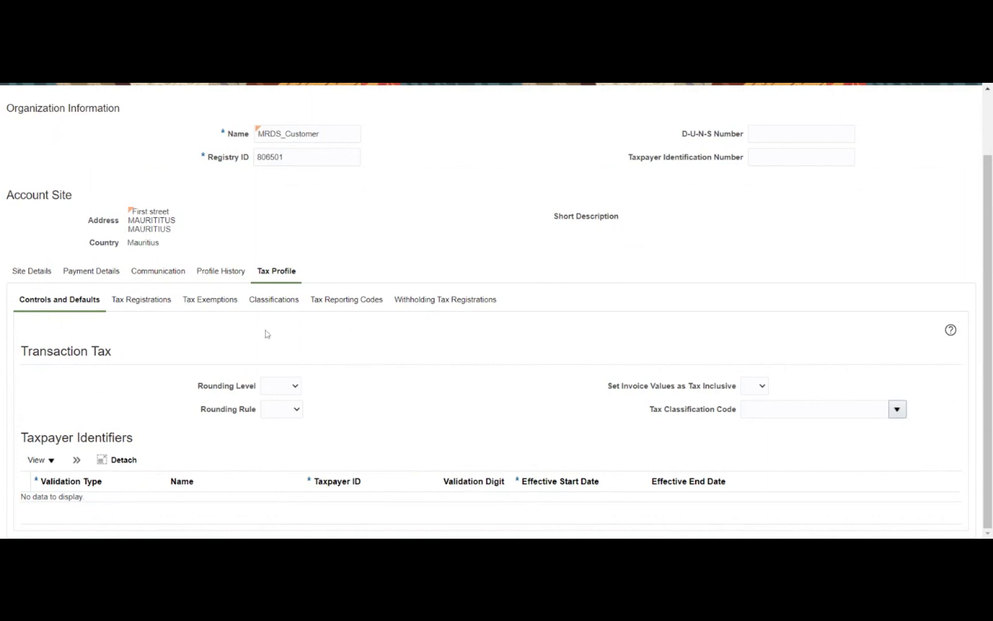
pyautogui.click(272, 299)
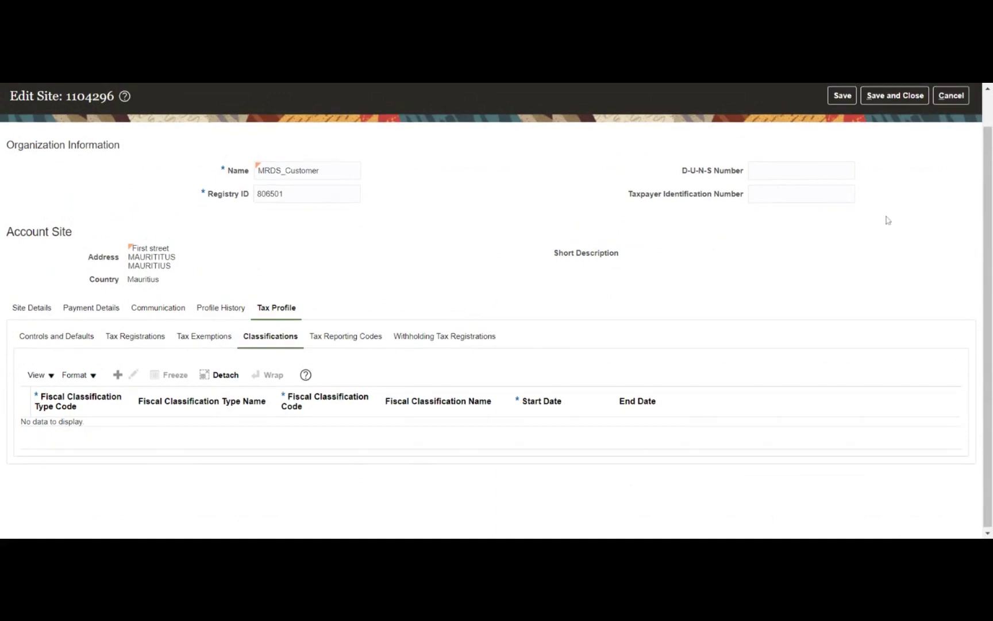
pyautogui.scroll(1, 885, 218)
pyautogui.click(837, 134)
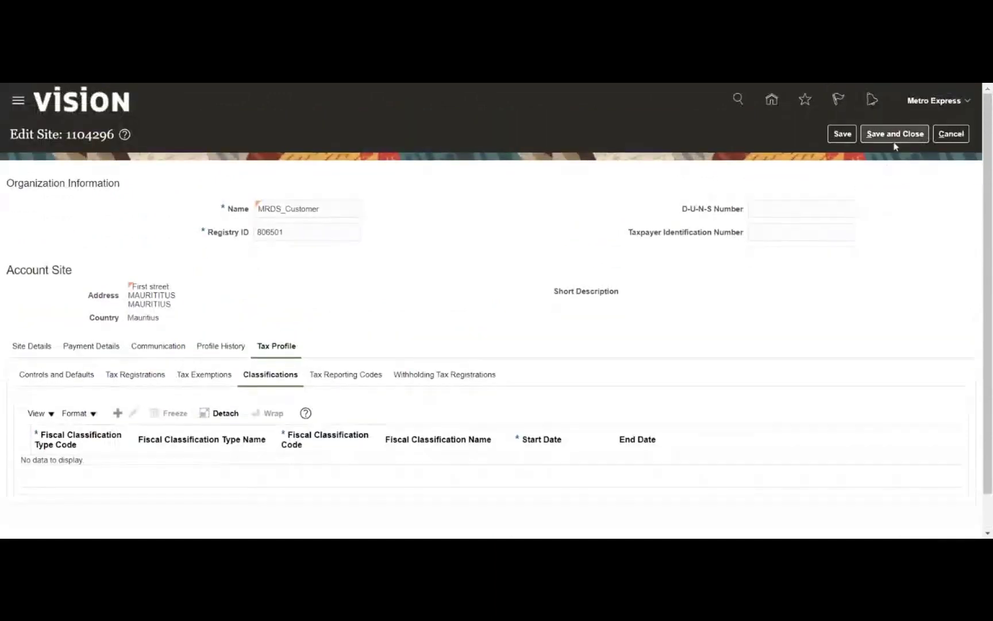
# Save and close the site, then close the Manage Customers page
pyautogui.click(895, 139)
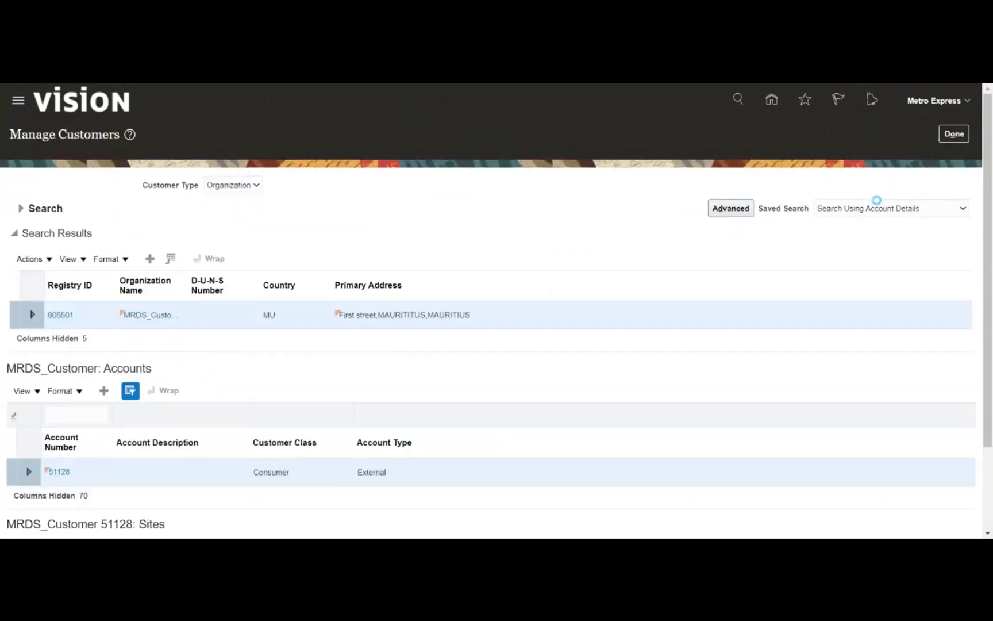
pyautogui.click(956, 137)
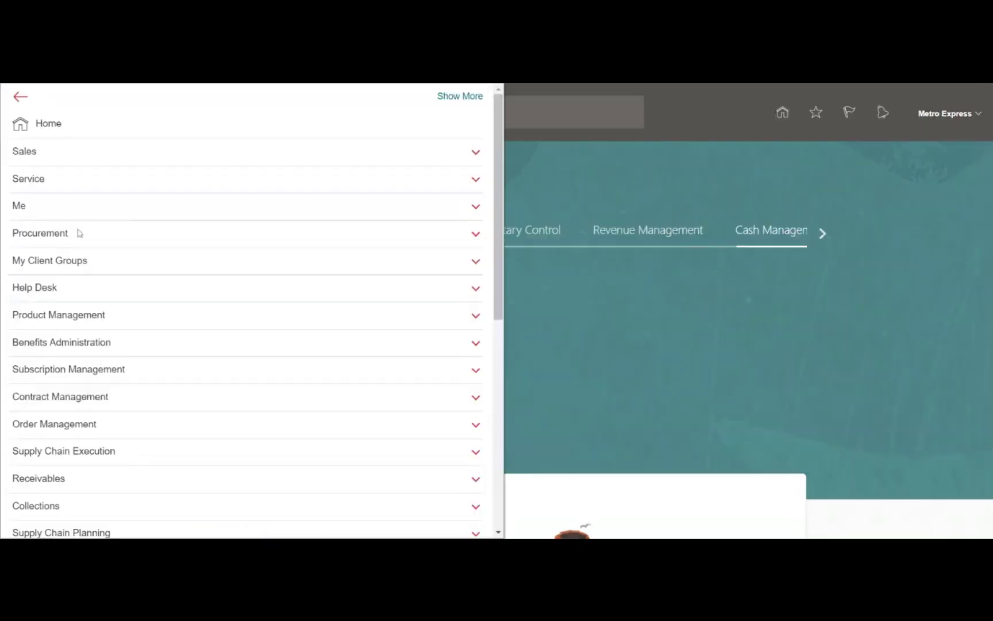
# Launch the Security Console from the Navigator's Tools group and acknowledge the security data warning
pyautogui.scroll(-3, 371, 305)
pyautogui.scroll(-5, 370, 304)
pyautogui.click(342, 447)
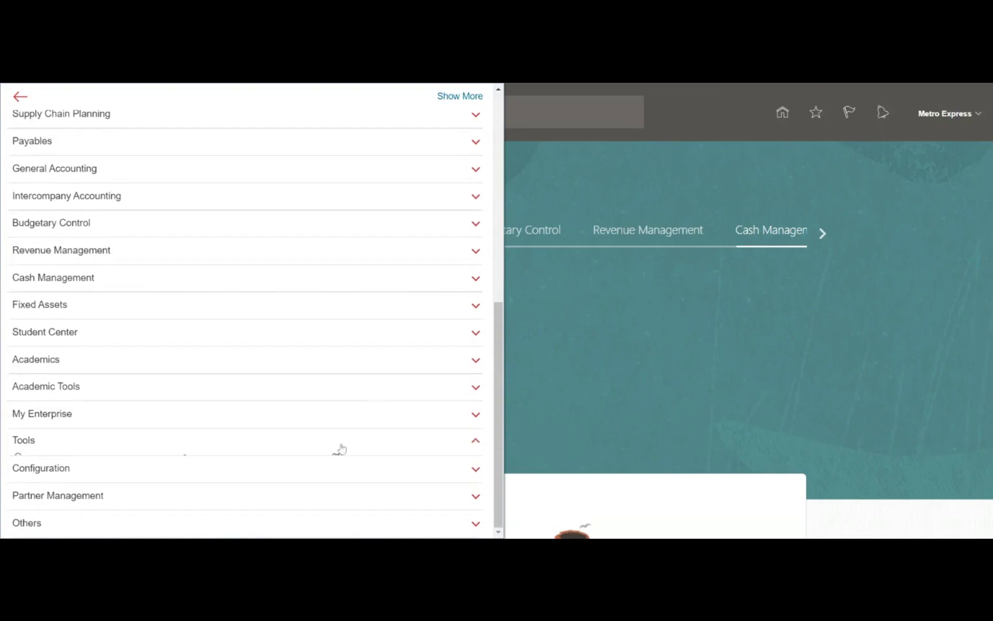
pyautogui.scroll(-2, 368, 402)
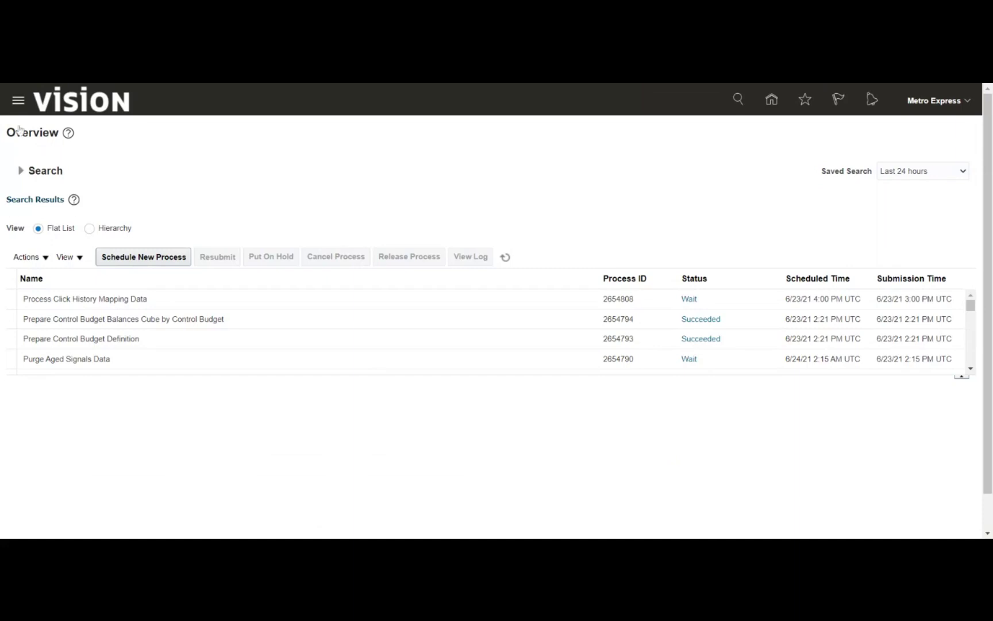
pyautogui.click(119, 345)
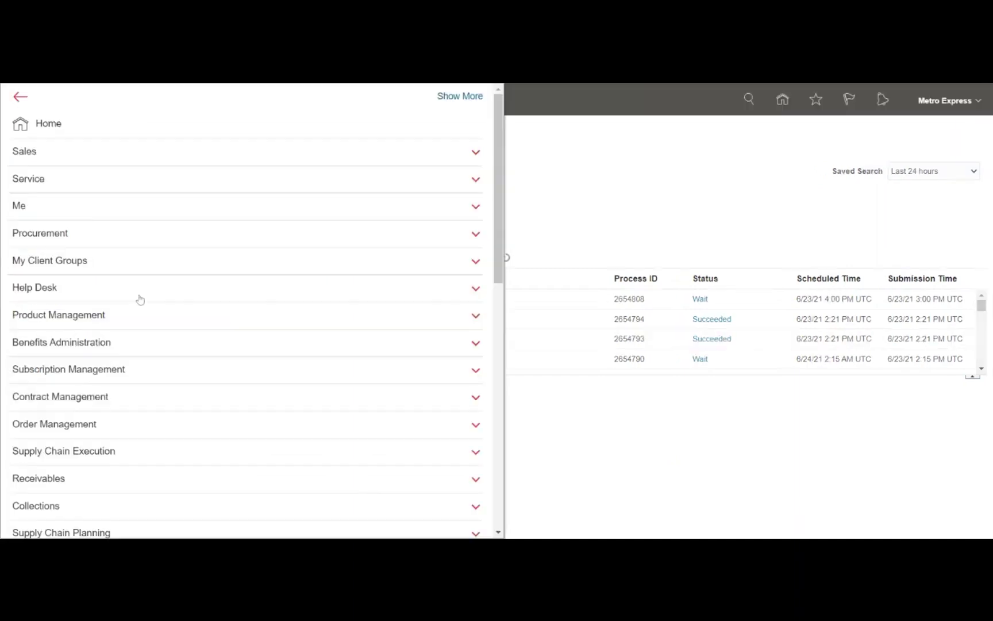
pyautogui.scroll(-6, 140, 294)
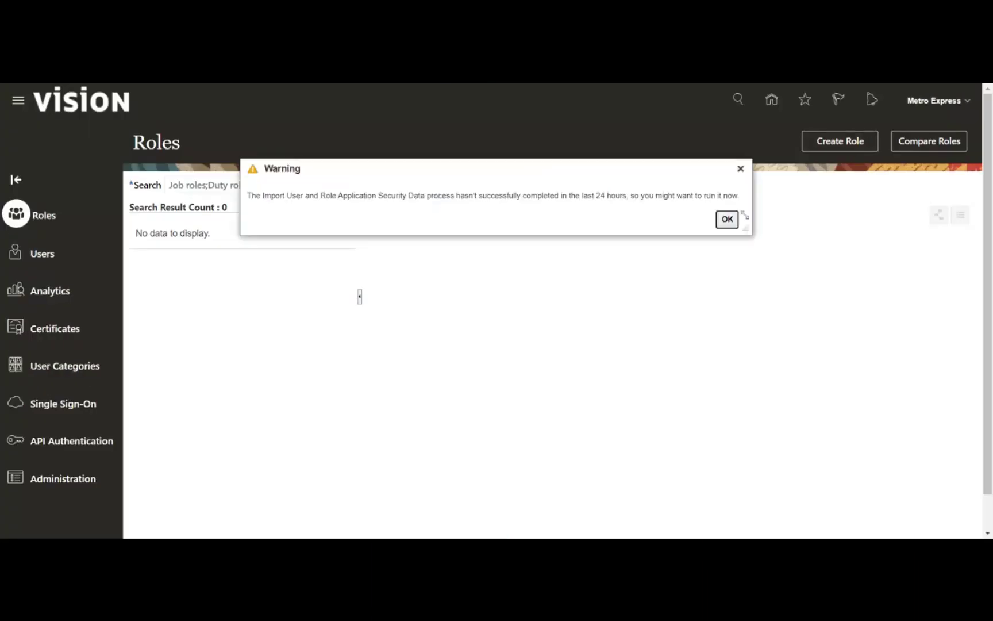
pyautogui.click(730, 220)
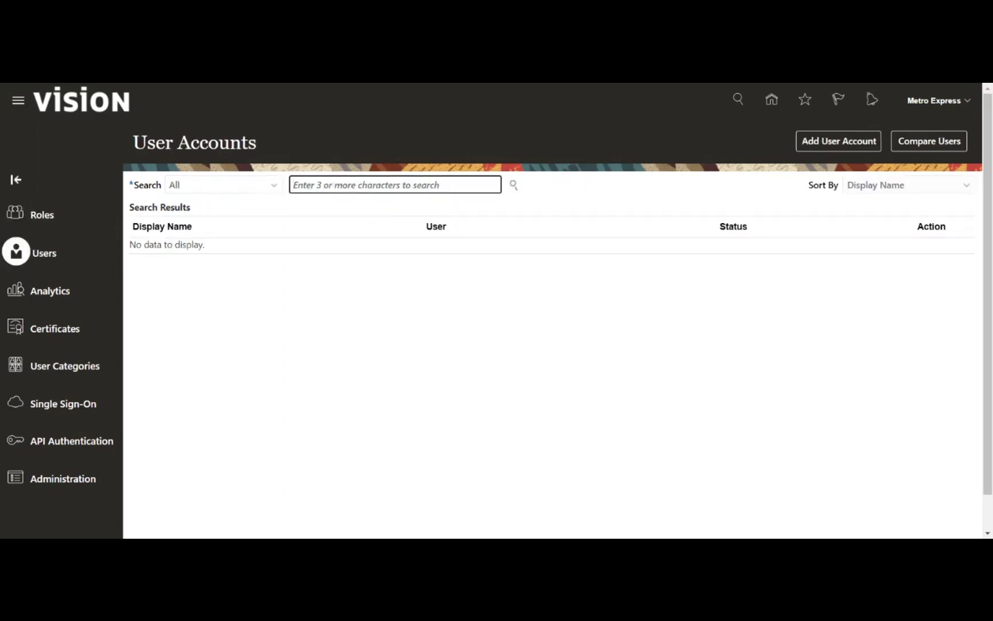
# Search user accounts for 'Metro express' and open the Metro Express account's details
pyautogui.write('user')
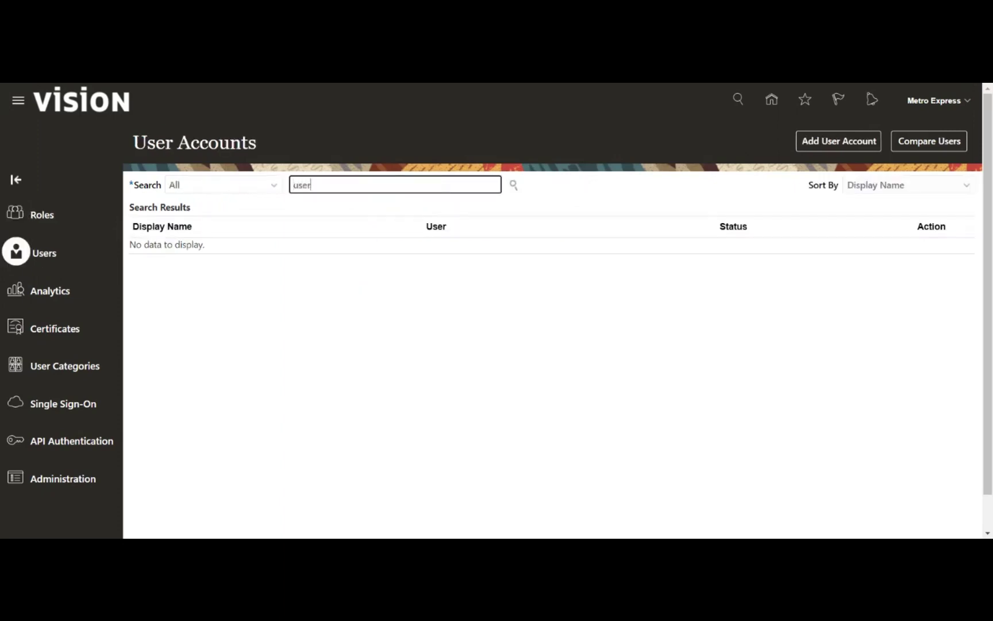
pyautogui.press('Return')
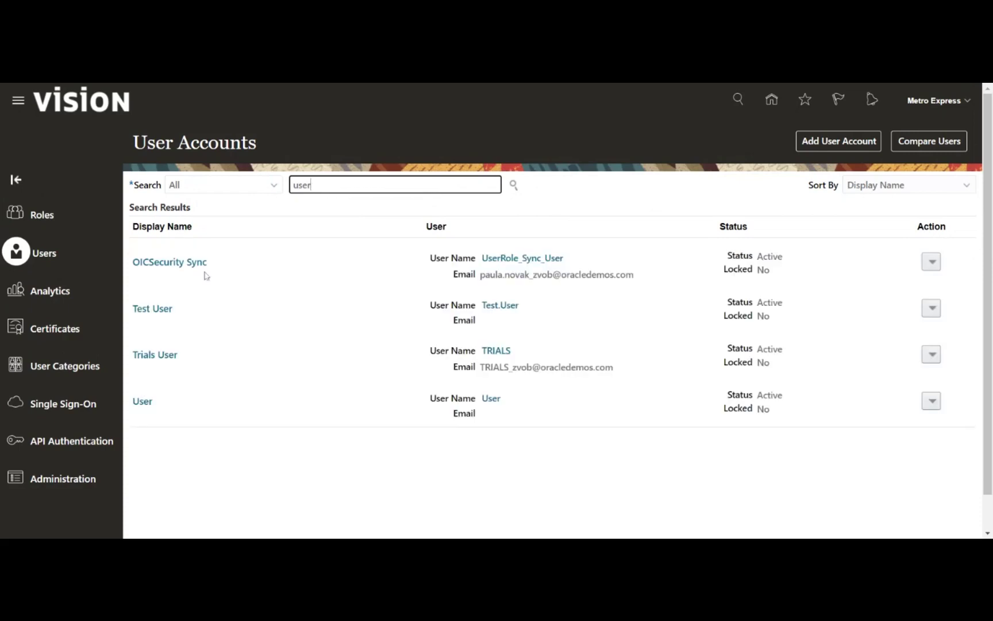
pyautogui.hotkey('ctrl', 'a')
pyautogui.write('Metro express')
pyautogui.press('Return')
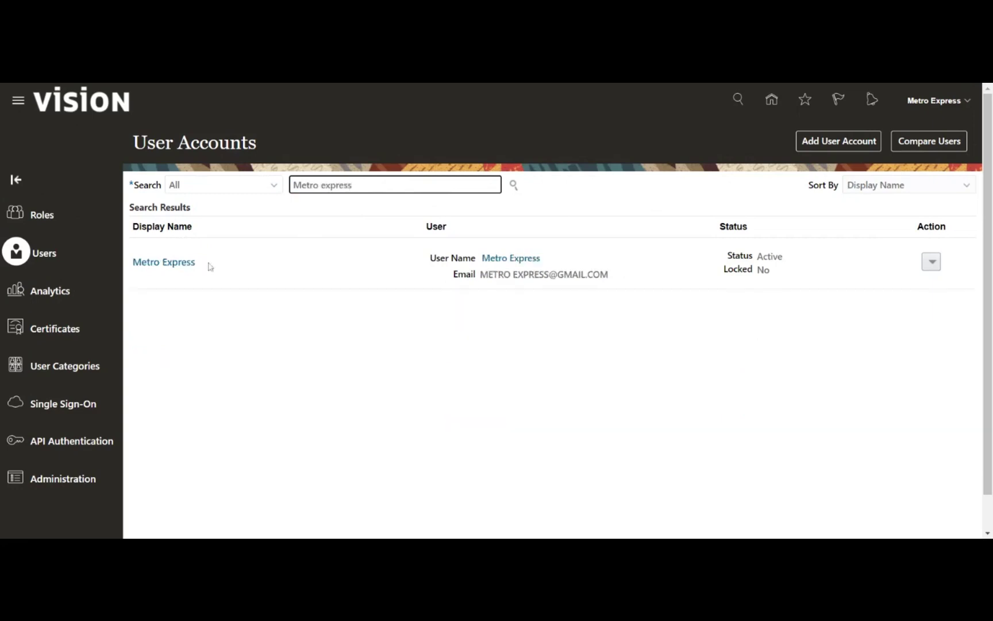
pyautogui.click(173, 263)
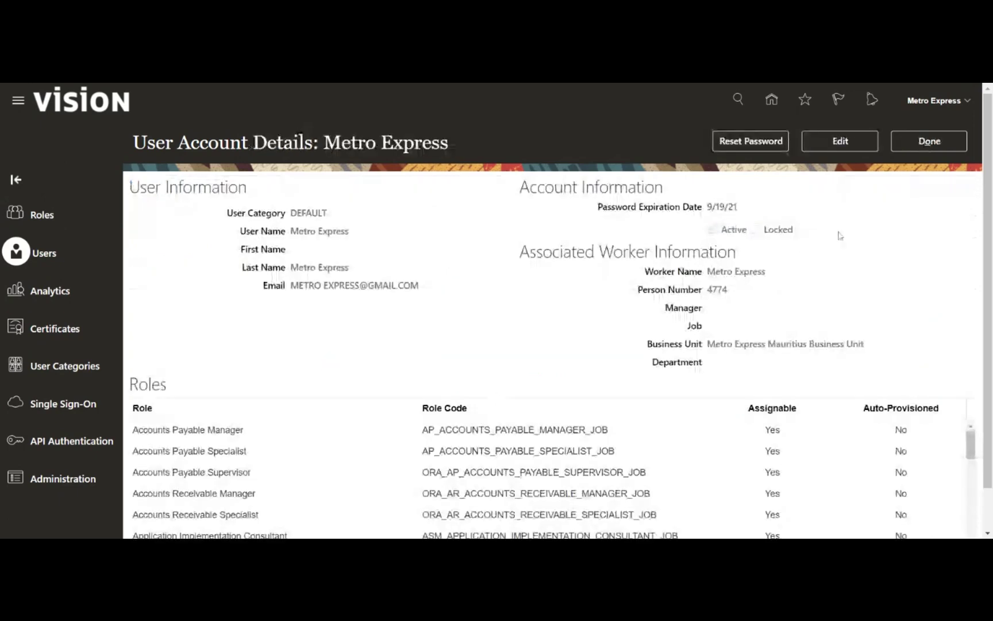
pyautogui.click(828, 141)
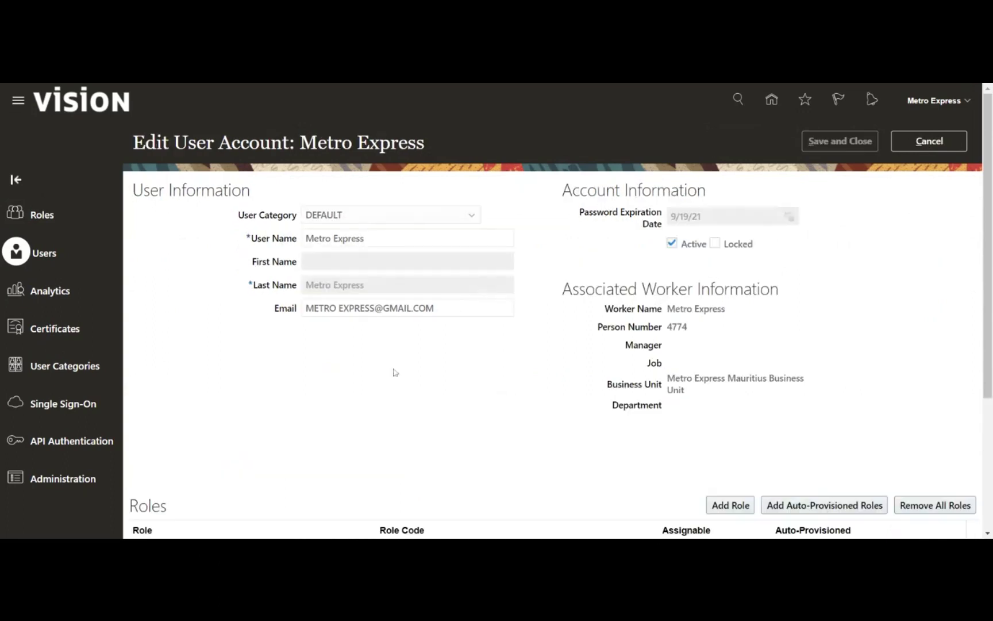
pyautogui.scroll(-4, 383, 370)
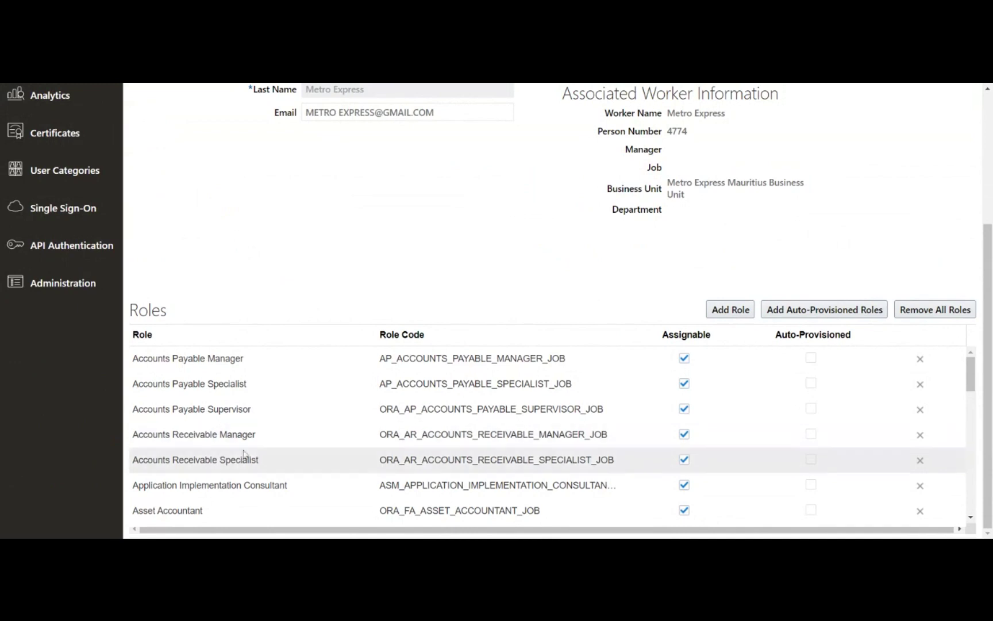
pyautogui.scroll(4, 709, 244)
pyautogui.click(941, 144)
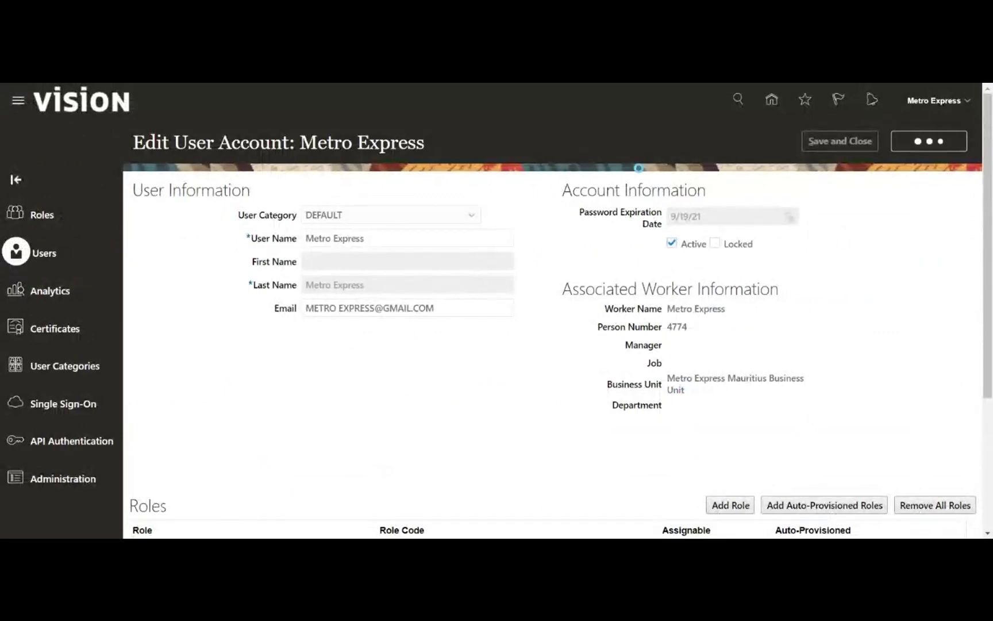
pyautogui.click(910, 147)
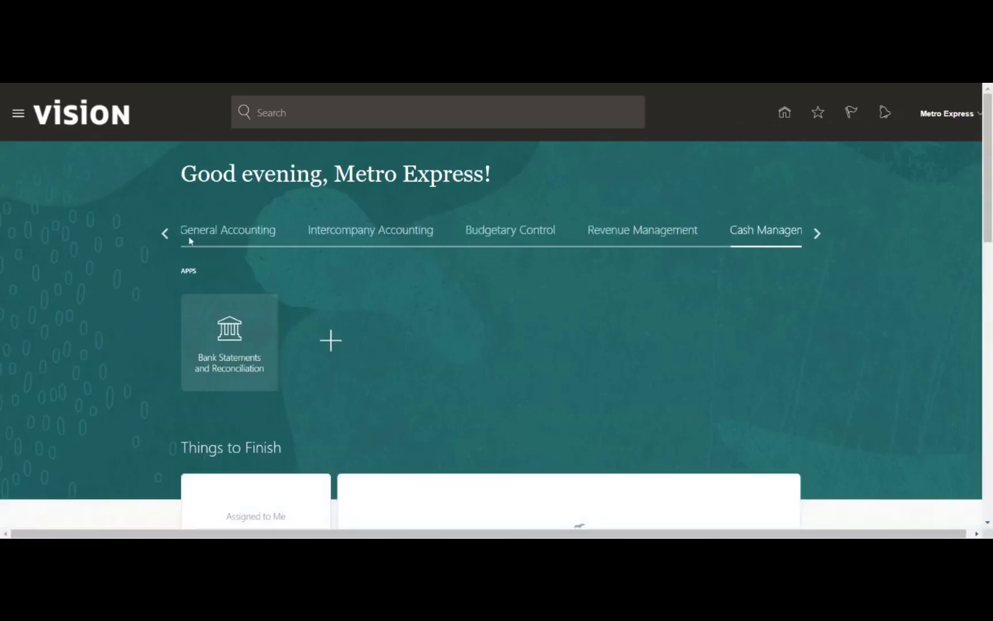
# Page through the home page work-area tabs and select the Receivables tab
pyautogui.click(166, 232)
pyautogui.click(165, 234)
pyautogui.click(165, 233)
pyautogui.click(164, 234)
pyautogui.click(165, 234)
pyautogui.click(164, 233)
pyautogui.click(164, 233)
pyautogui.click(164, 233)
pyautogui.click(164, 233)
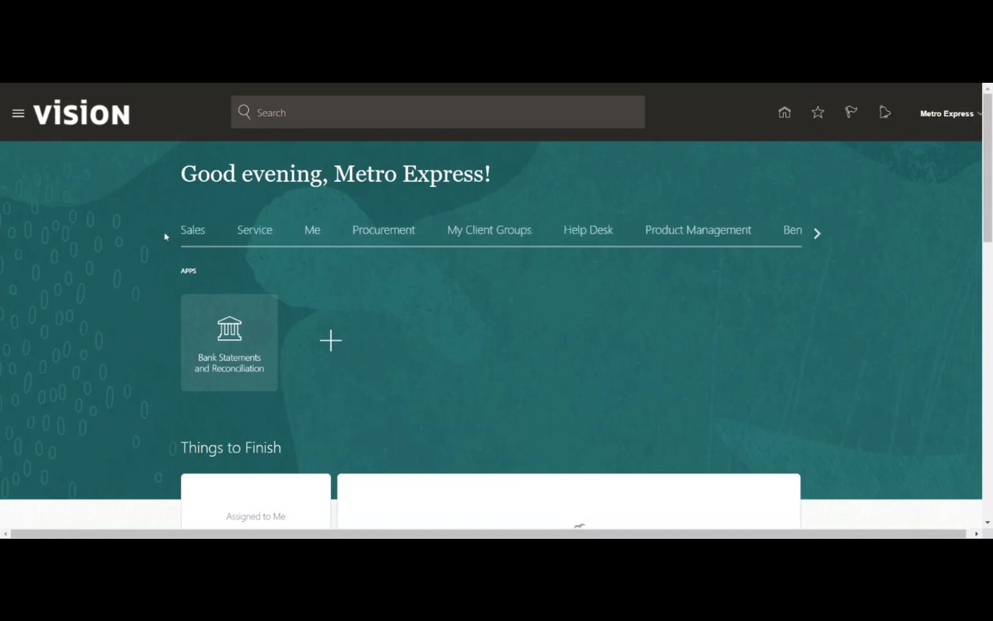
pyautogui.click(817, 233)
pyautogui.click(817, 233)
pyautogui.click(818, 233)
pyautogui.click(818, 234)
pyautogui.click(818, 233)
pyautogui.click(347, 230)
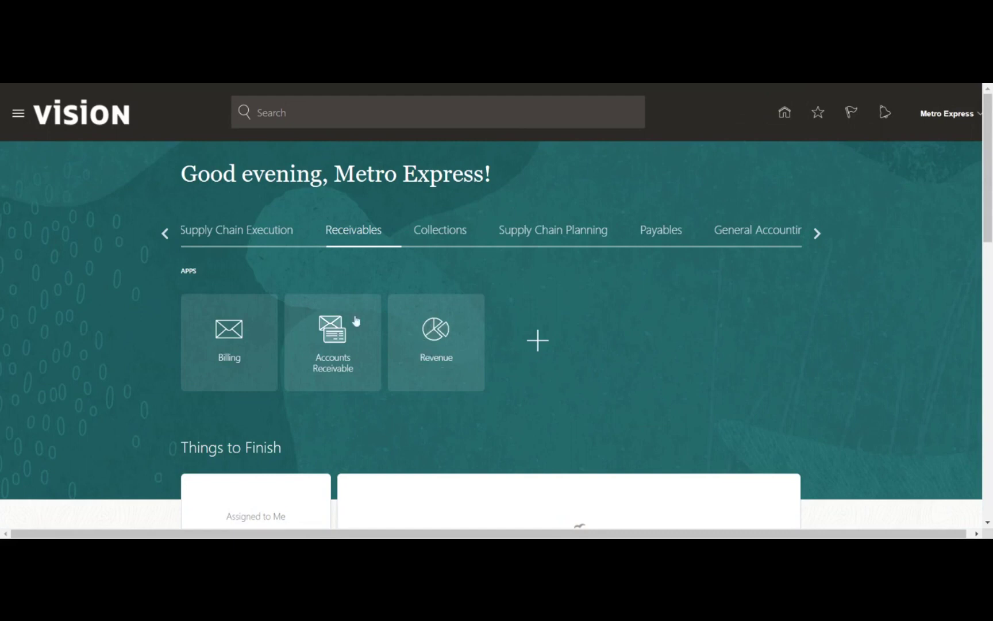
# Open Billing and scroll its incomplete invoices: 1 within 0-10 days, 83 older
pyautogui.click(232, 325)
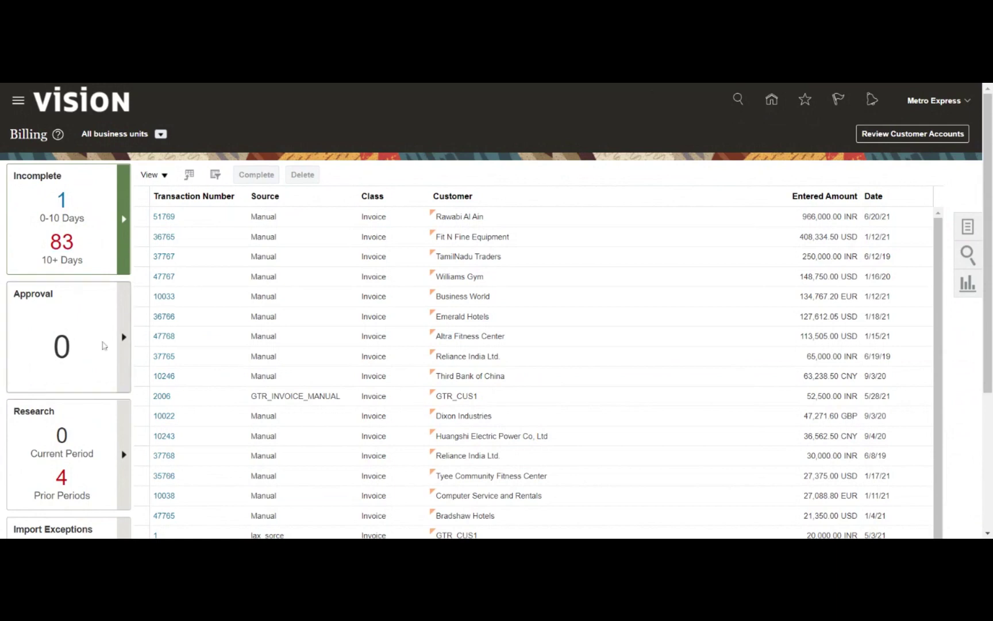
pyautogui.scroll(-3, 57, 181)
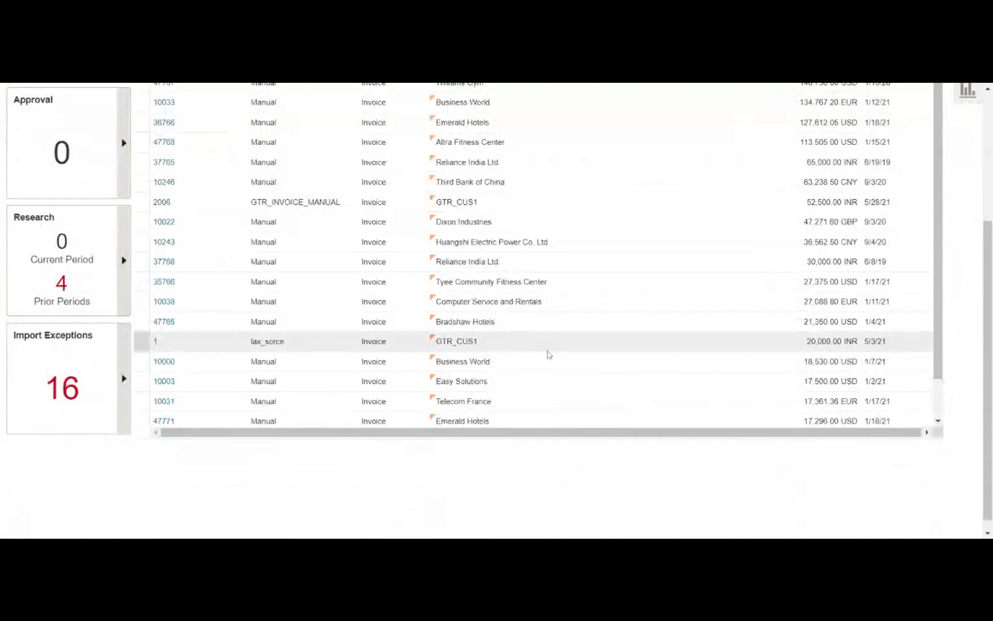
pyautogui.scroll(3, 546, 350)
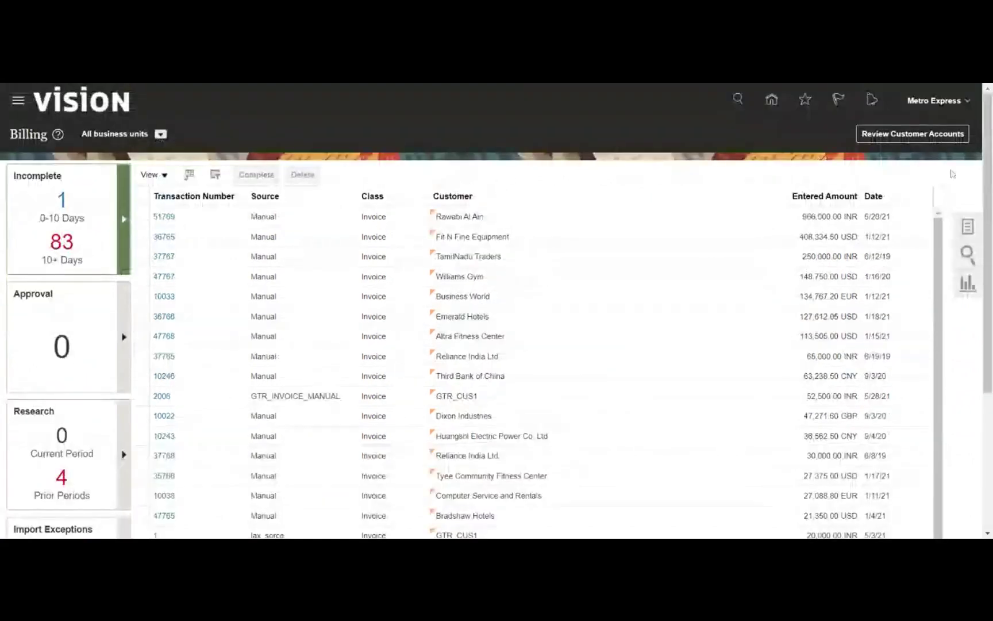
pyautogui.click(968, 228)
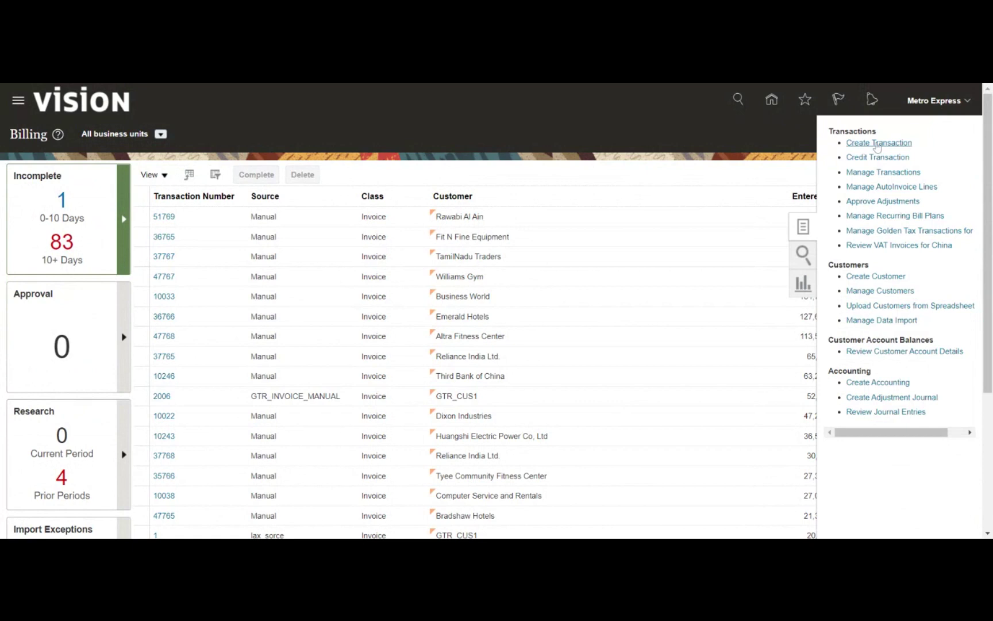
pyautogui.click(878, 144)
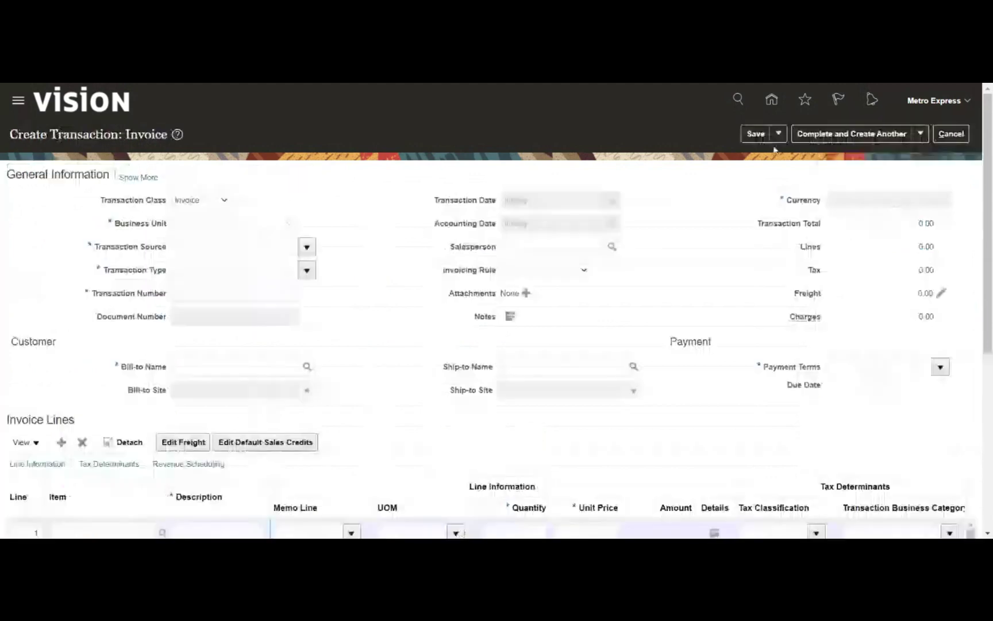
pyautogui.click(950, 136)
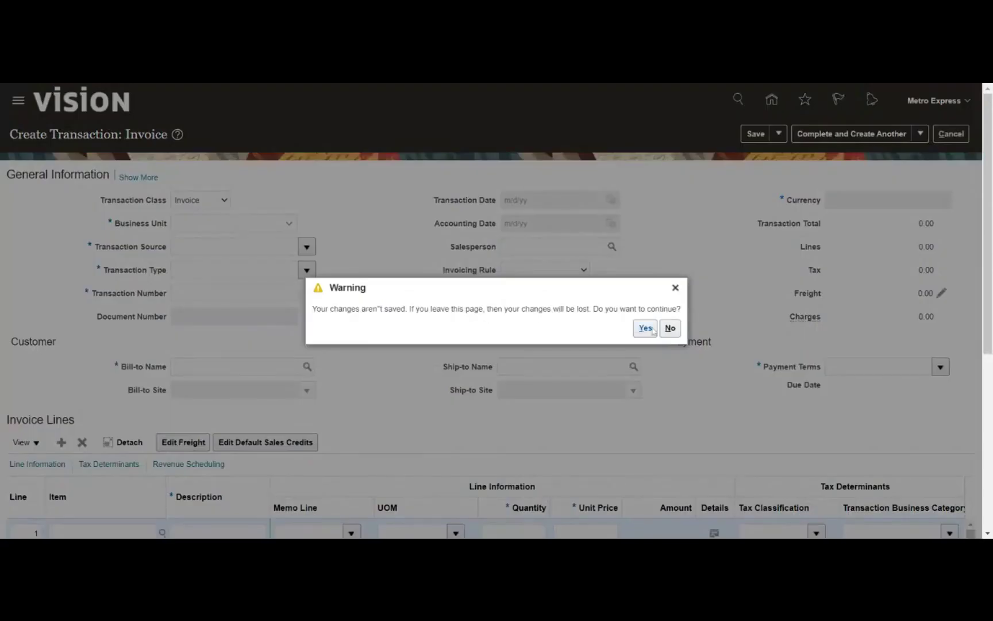
pyautogui.click(652, 329)
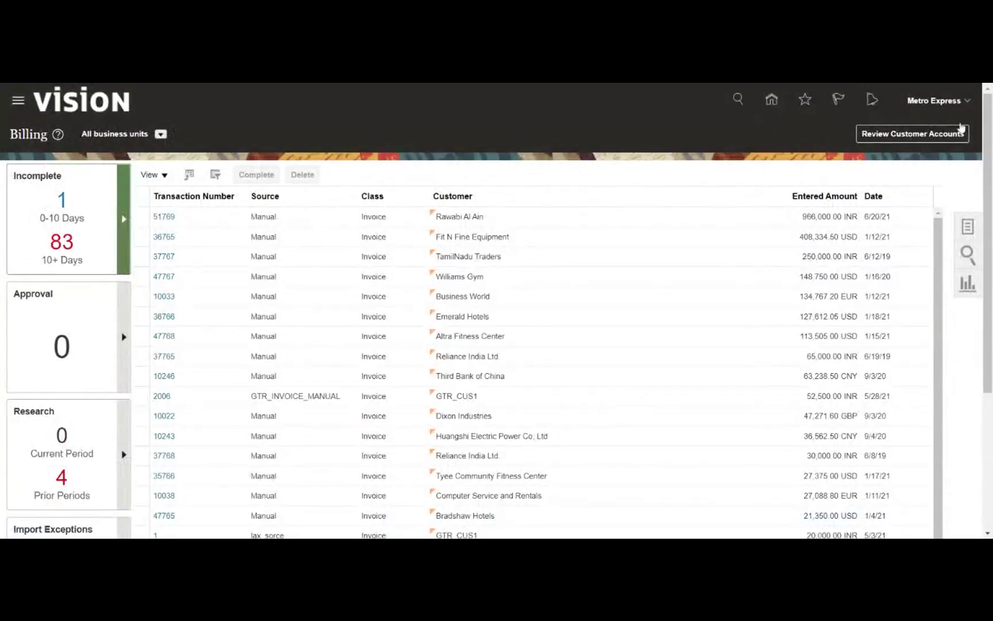
# In Setup and Maintenance, search the tasks for 'data access for user' and open Manage Data Access for Users
pyautogui.click(936, 100)
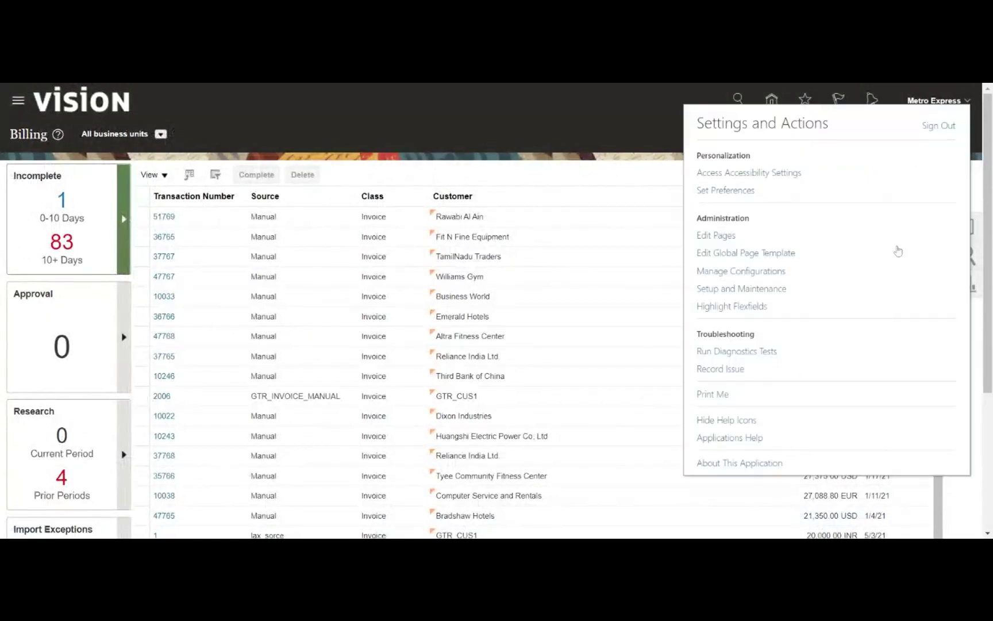
pyautogui.click(760, 290)
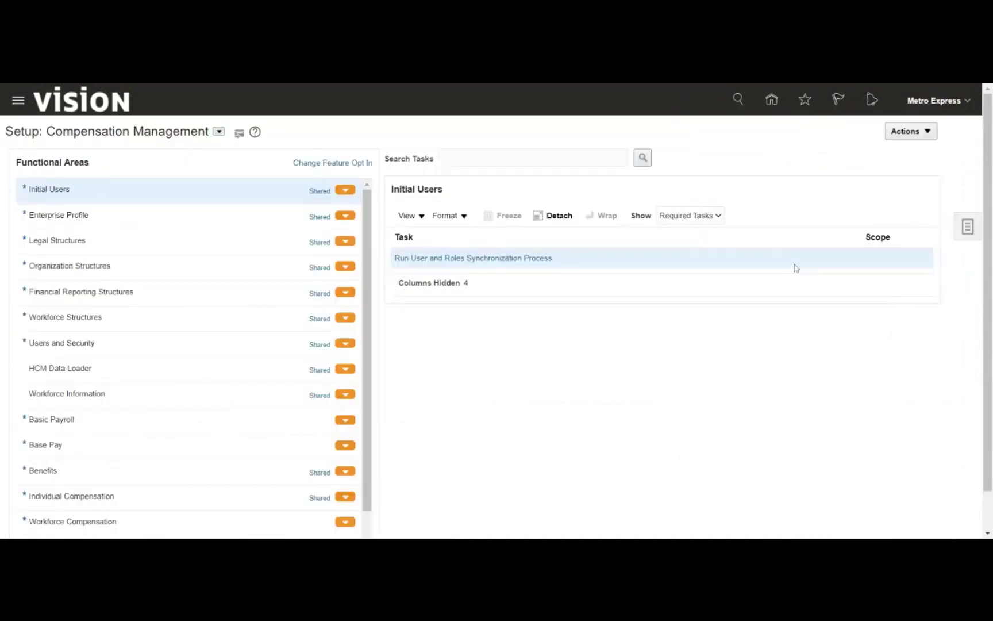
pyautogui.click(957, 233)
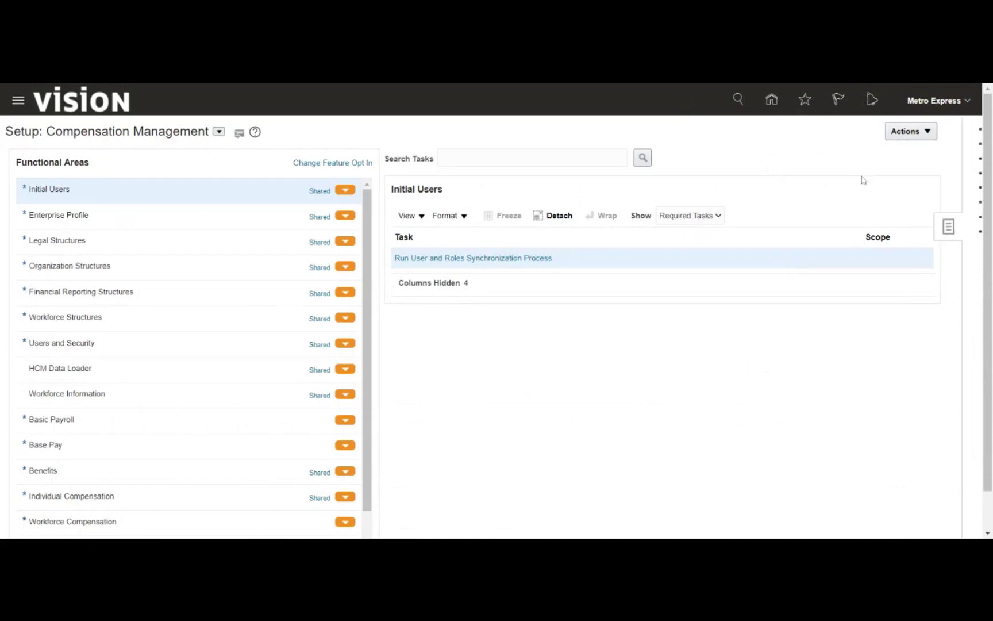
pyautogui.click(845, 231)
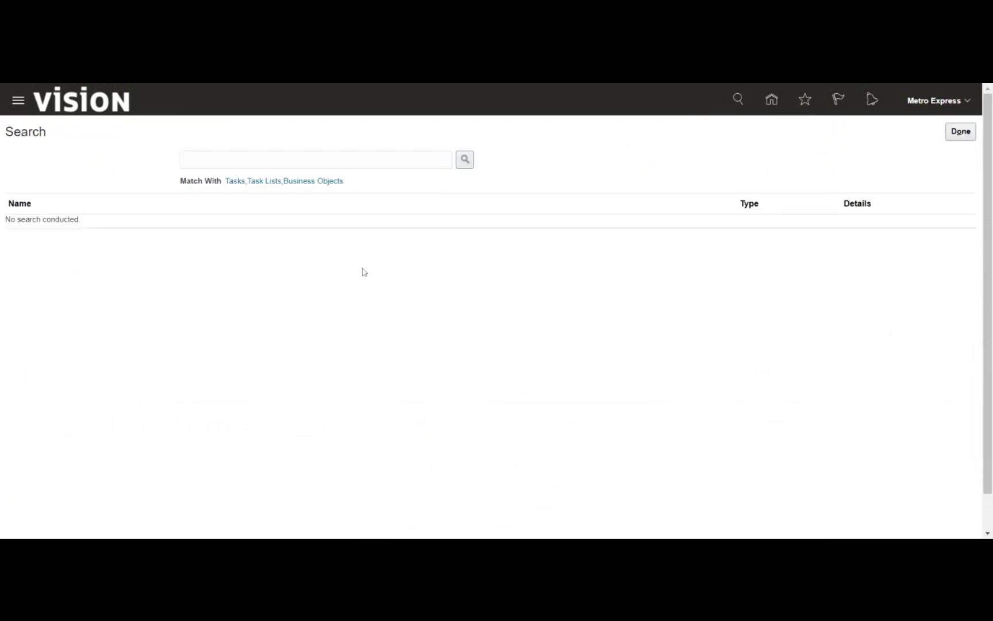
pyautogui.click(316, 160)
pyautogui.write('data access for user')
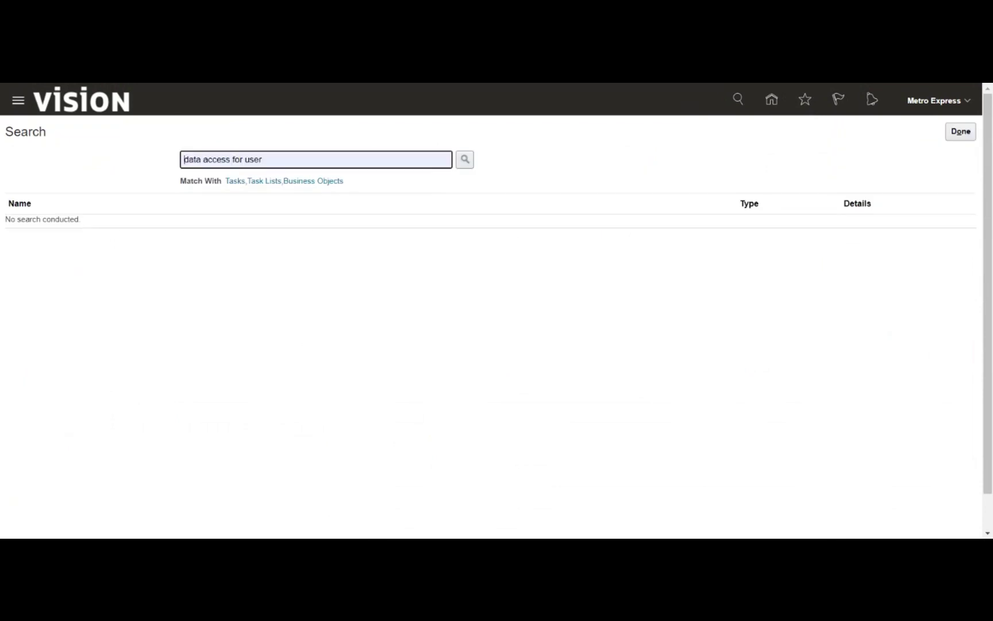
pyautogui.click(466, 161)
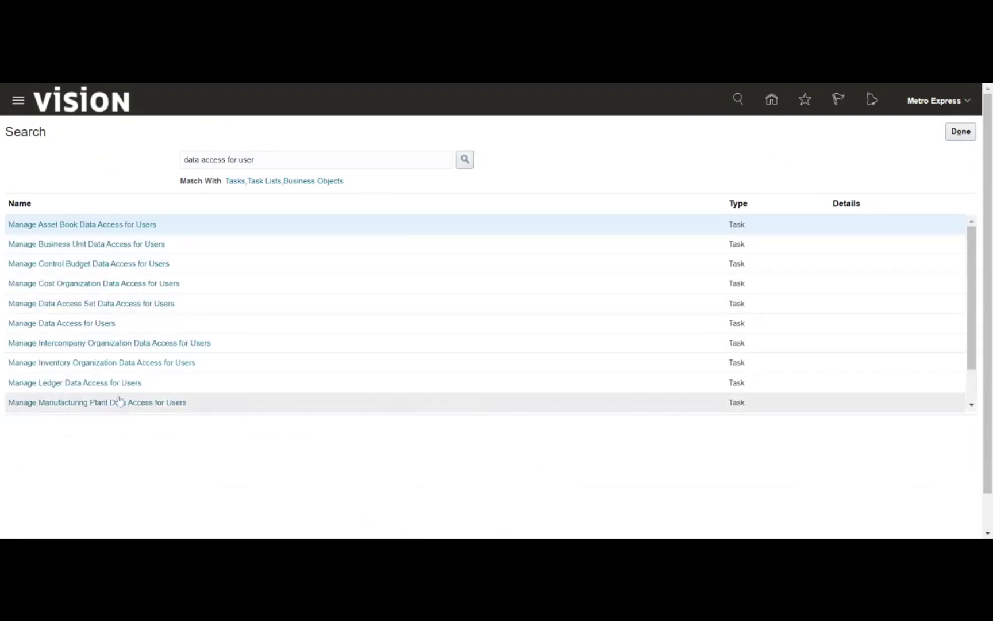
pyautogui.click(105, 370)
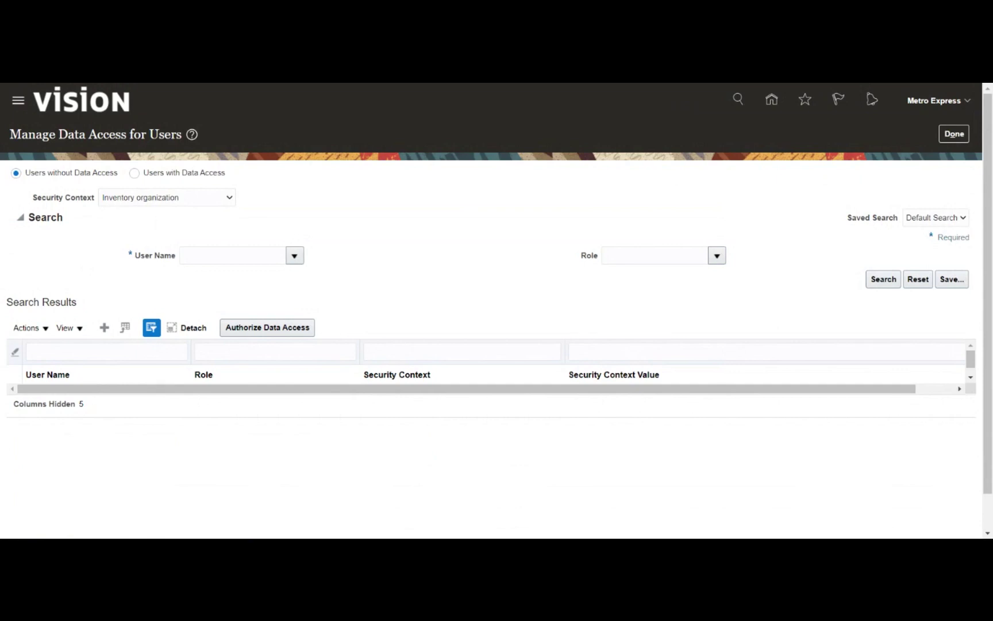
pyautogui.click(115, 212)
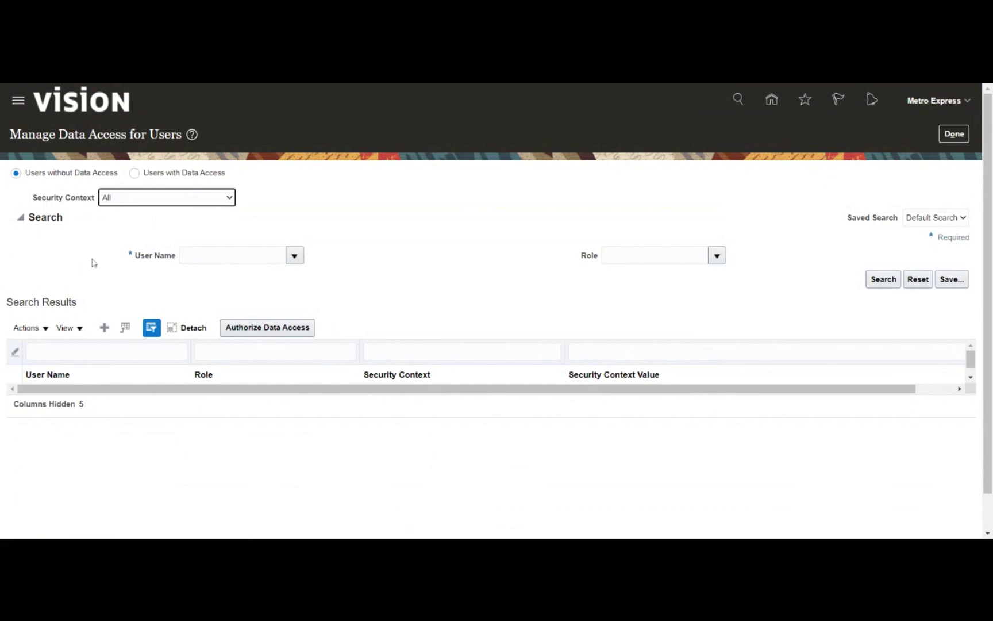
pyautogui.click(108, 329)
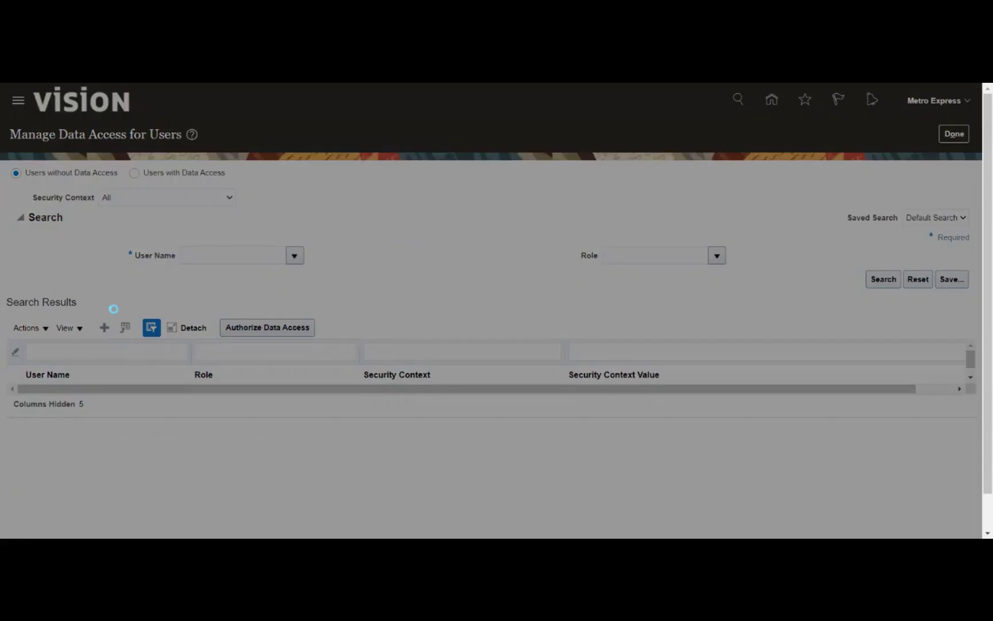
pyautogui.write('Metr')
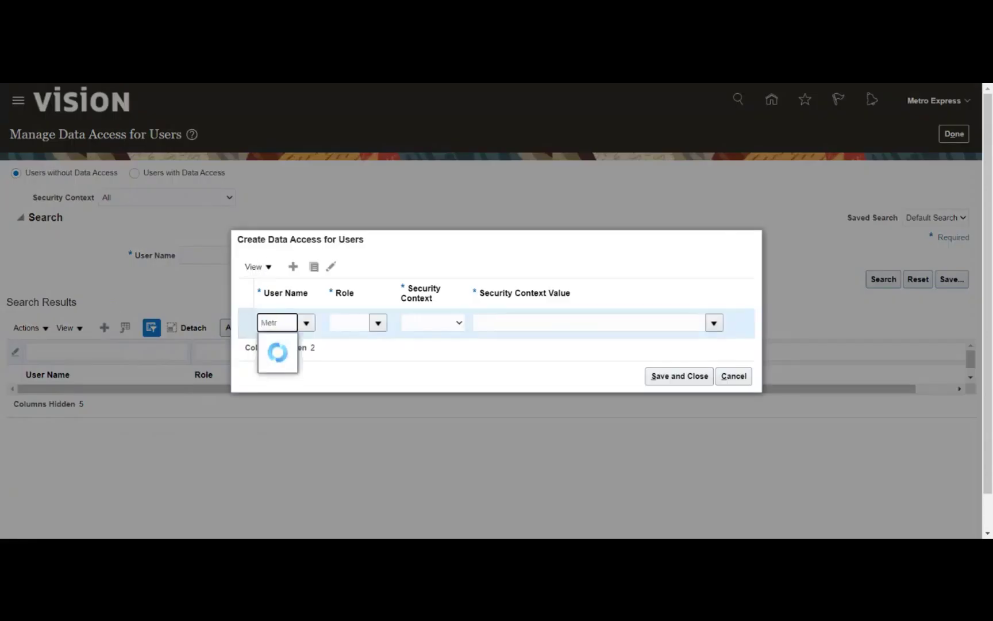
pyautogui.click(285, 343)
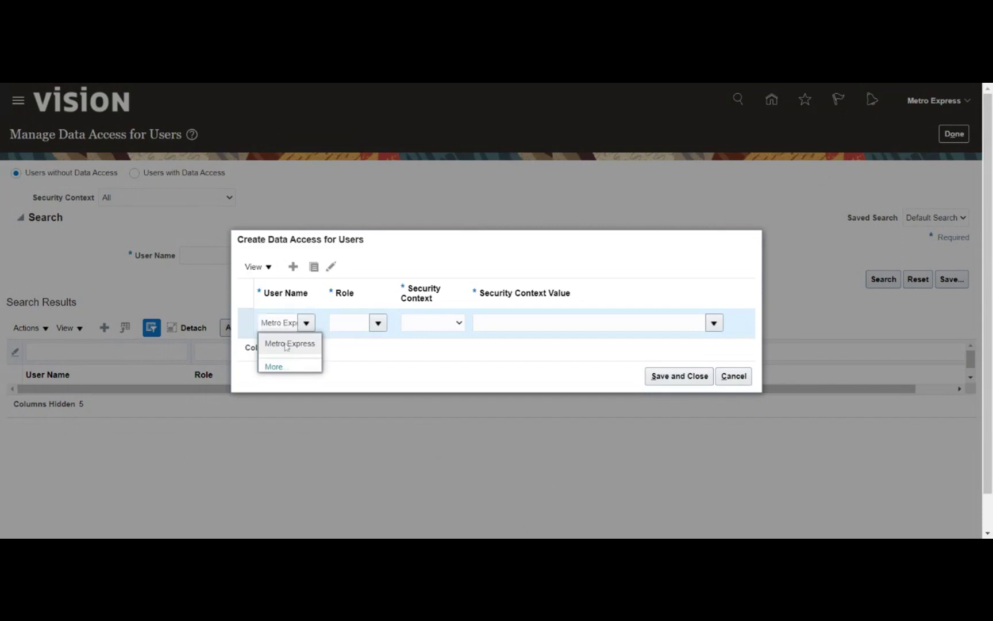
pyautogui.click(348, 322)
pyautogui.write('acc')
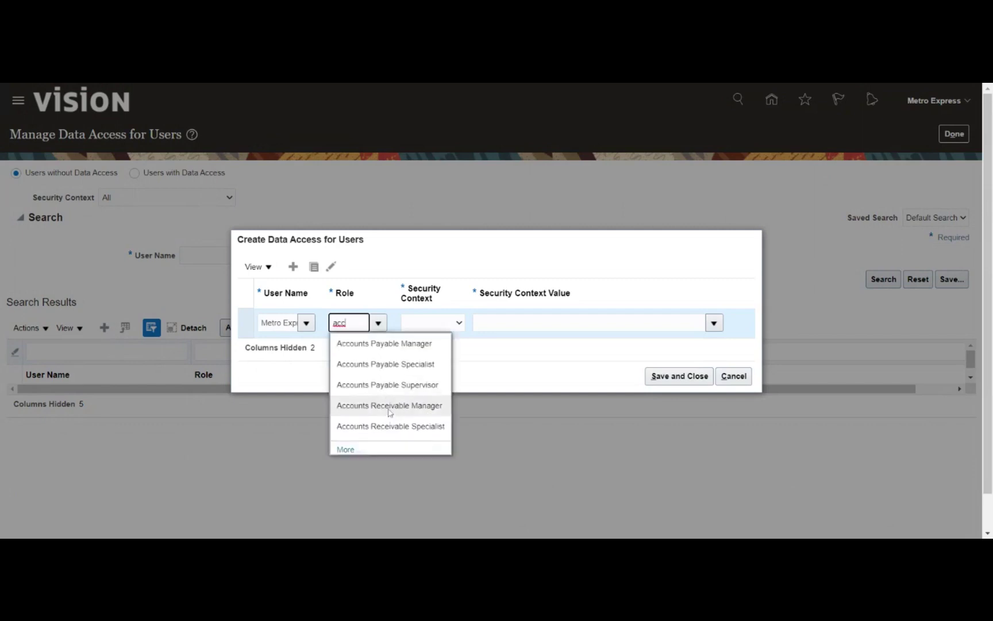
pyautogui.click(389, 407)
pyautogui.click(446, 328)
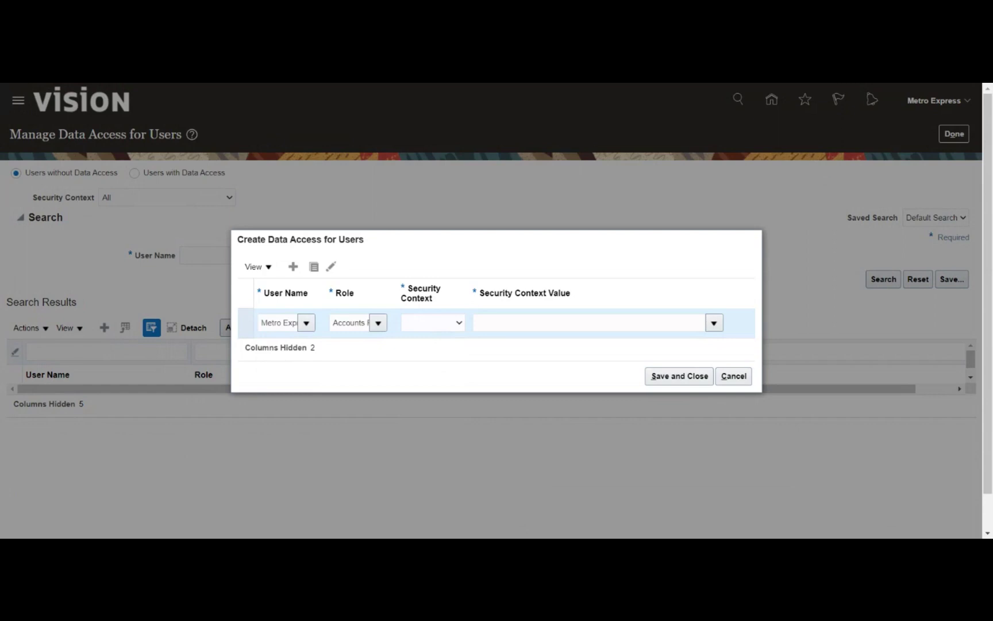
pyautogui.click(432, 322)
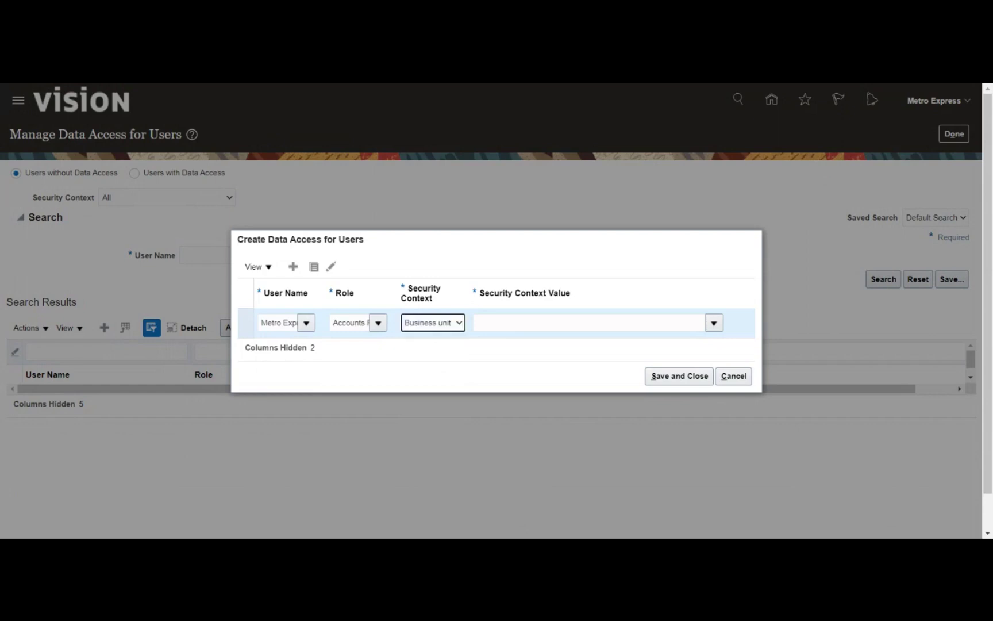
pyautogui.press('Tab')
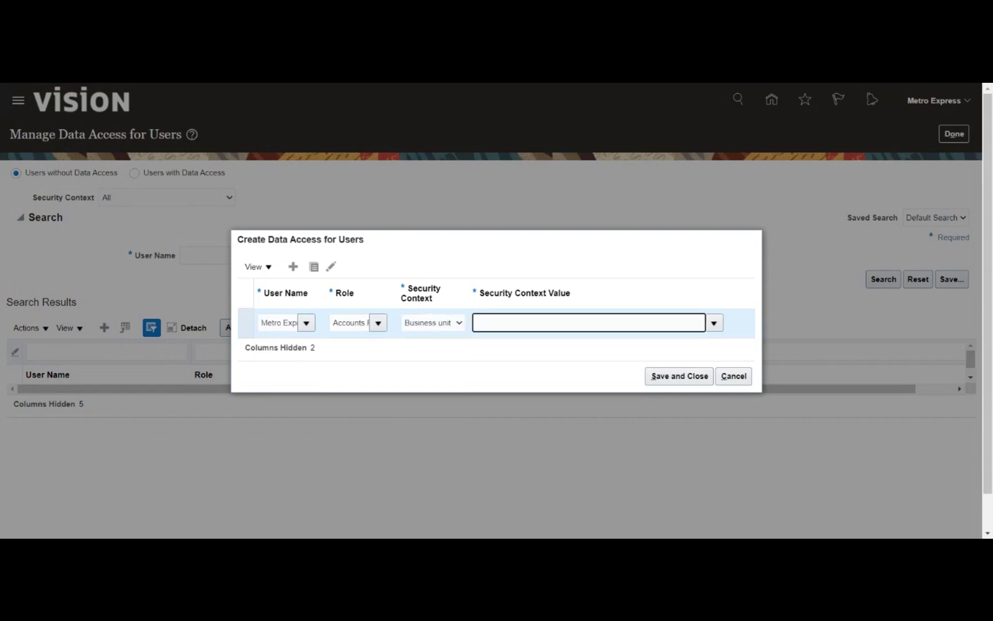
pyautogui.write('MR')
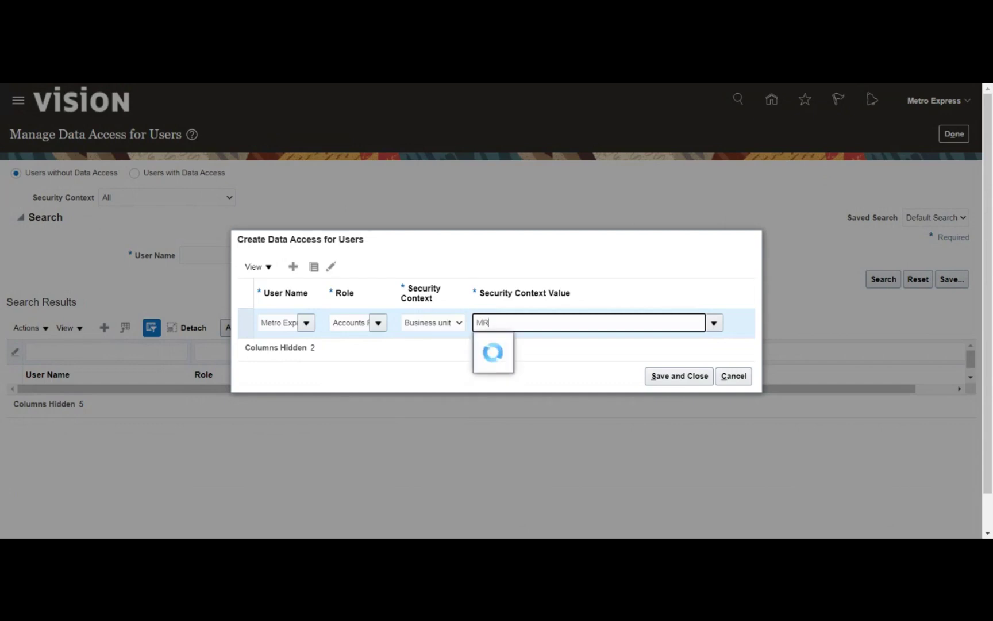
pyautogui.press('BackSpace')
pyautogui.write('au')
pyautogui.press('BackSpace')
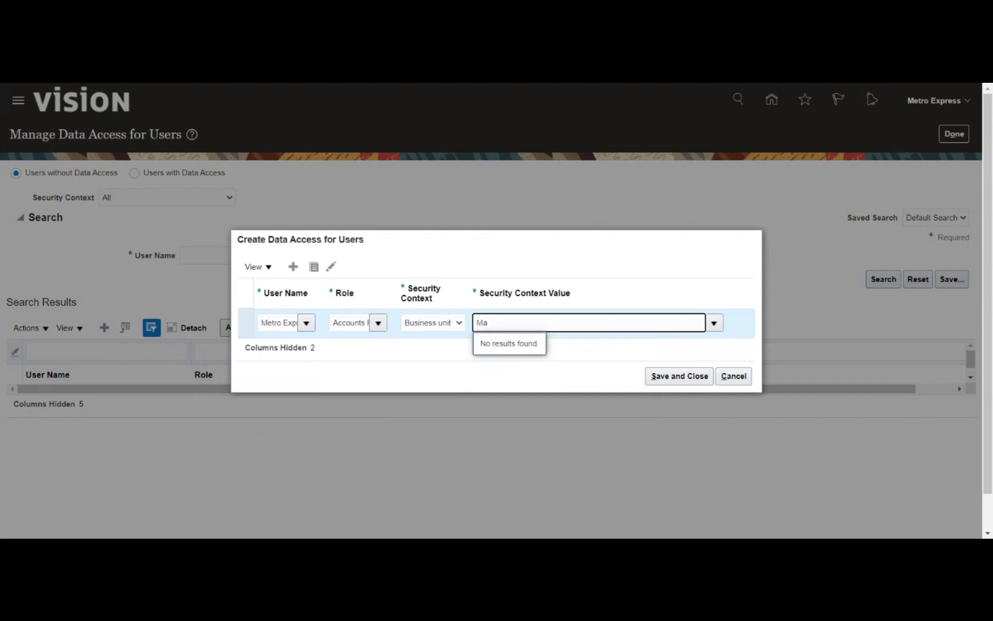
pyautogui.press('BackSpace')
pyautogui.write('et')
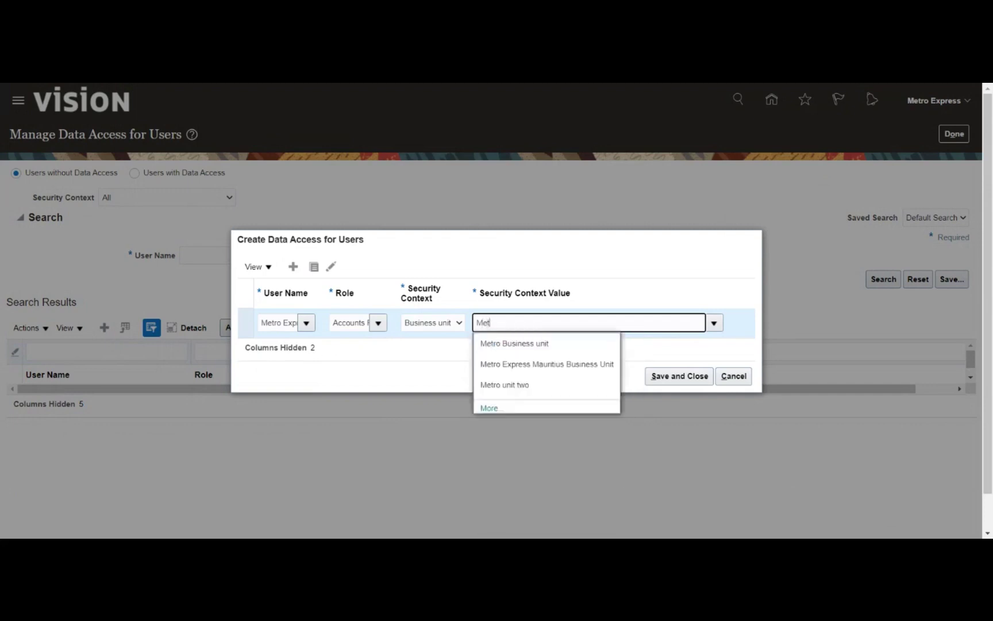
pyautogui.click(517, 343)
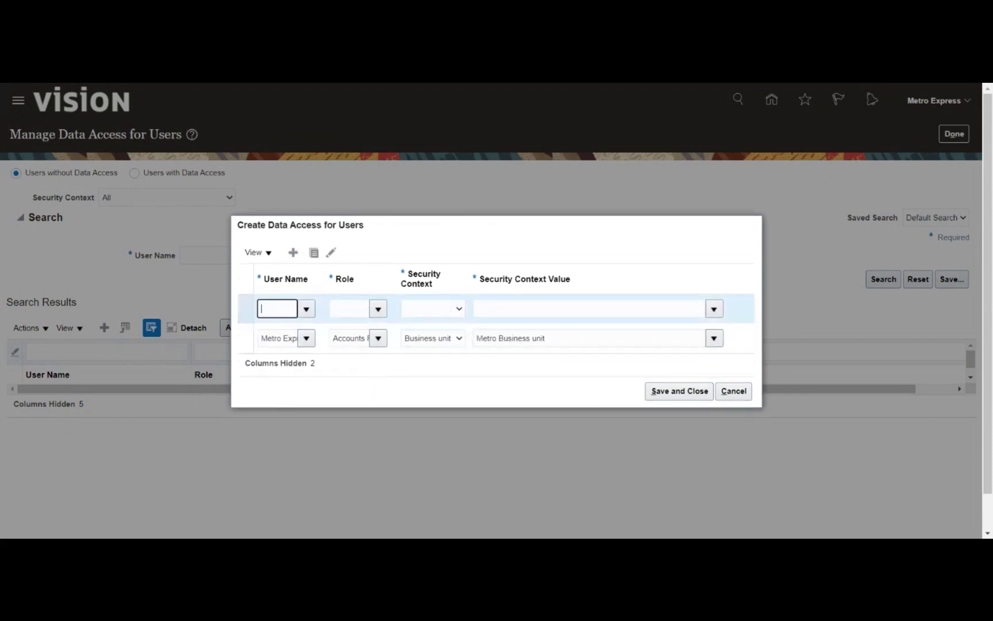
pyautogui.write('Metr')
pyautogui.click(287, 338)
pyautogui.click(288, 338)
pyautogui.click(378, 309)
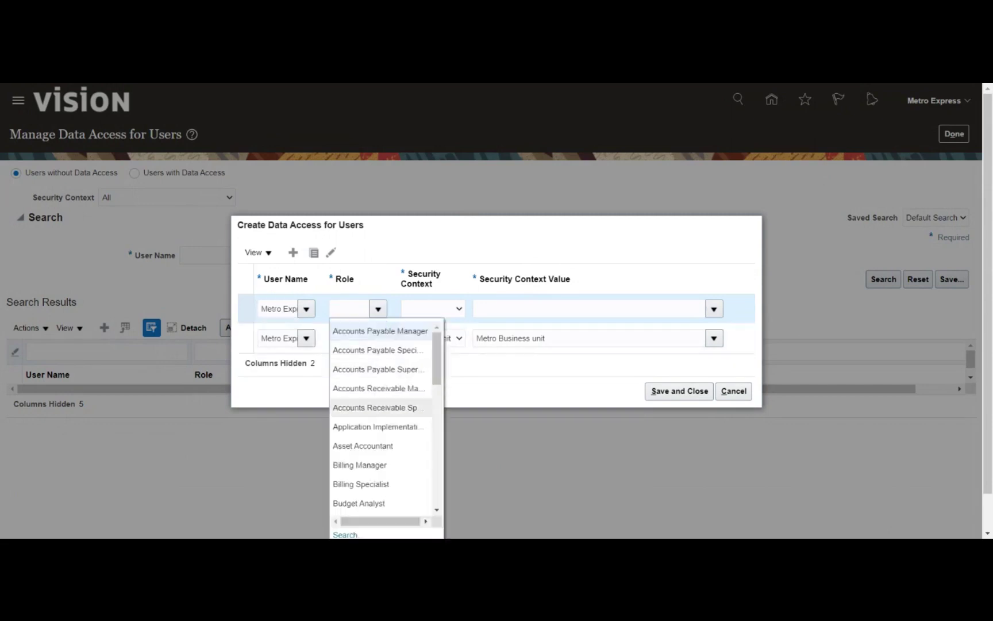
pyautogui.press('Escape')
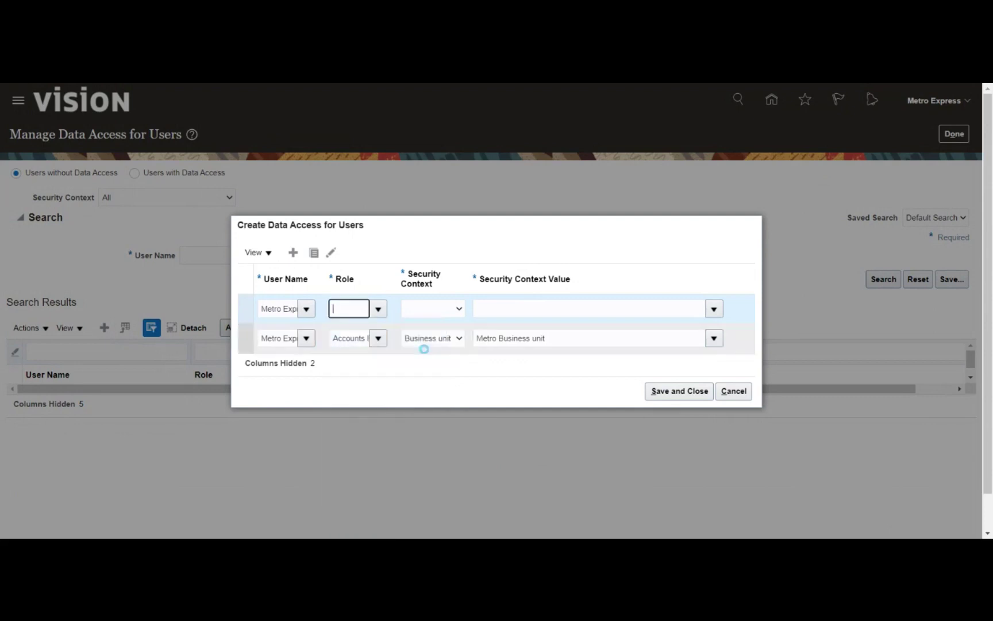
pyautogui.click(435, 313)
pyautogui.click(435, 321)
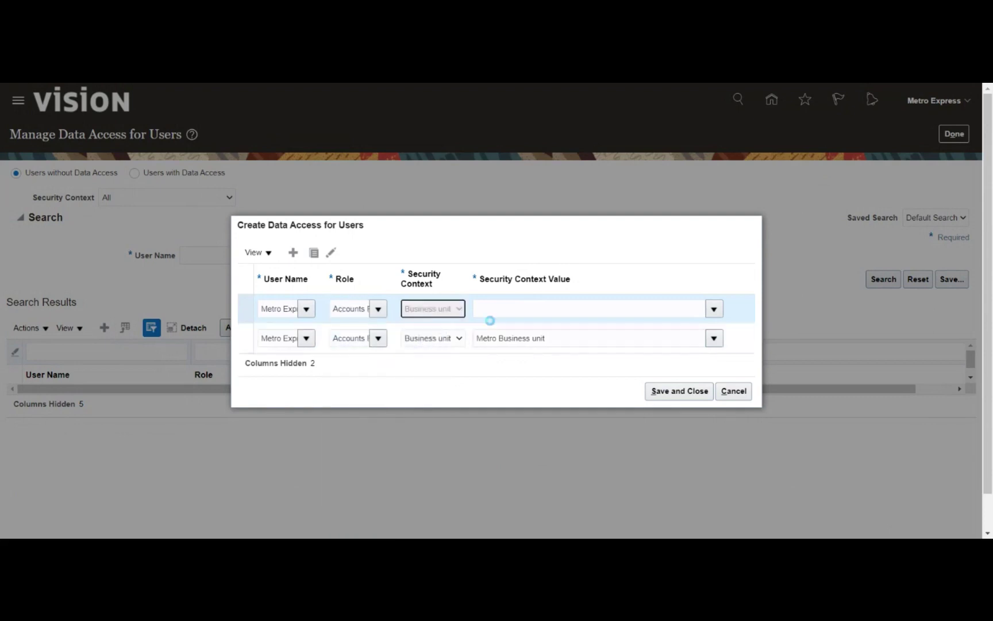
pyautogui.click(492, 310)
pyautogui.write('met')
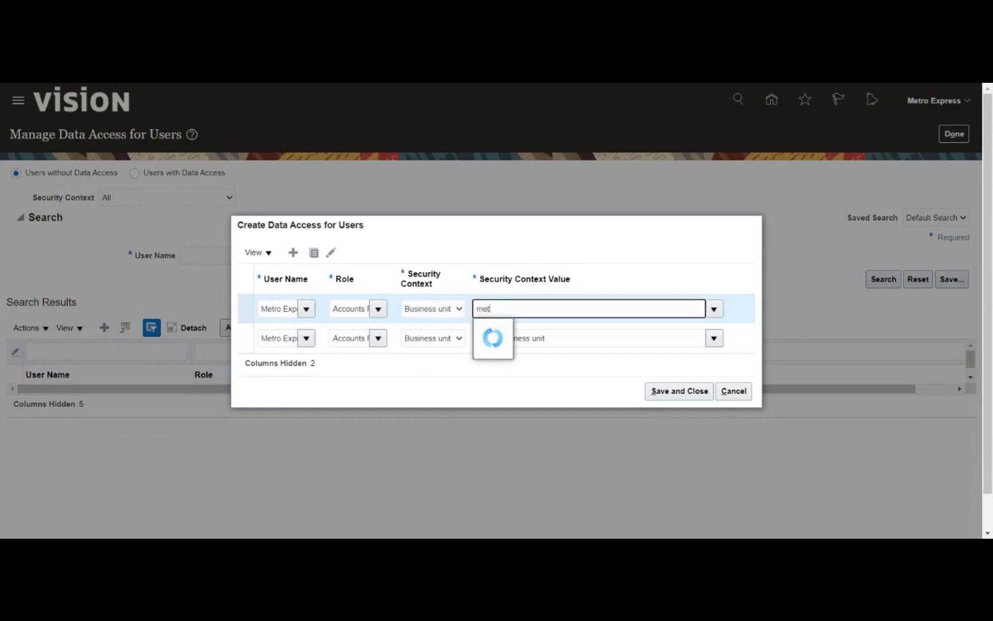
pyautogui.click(513, 331)
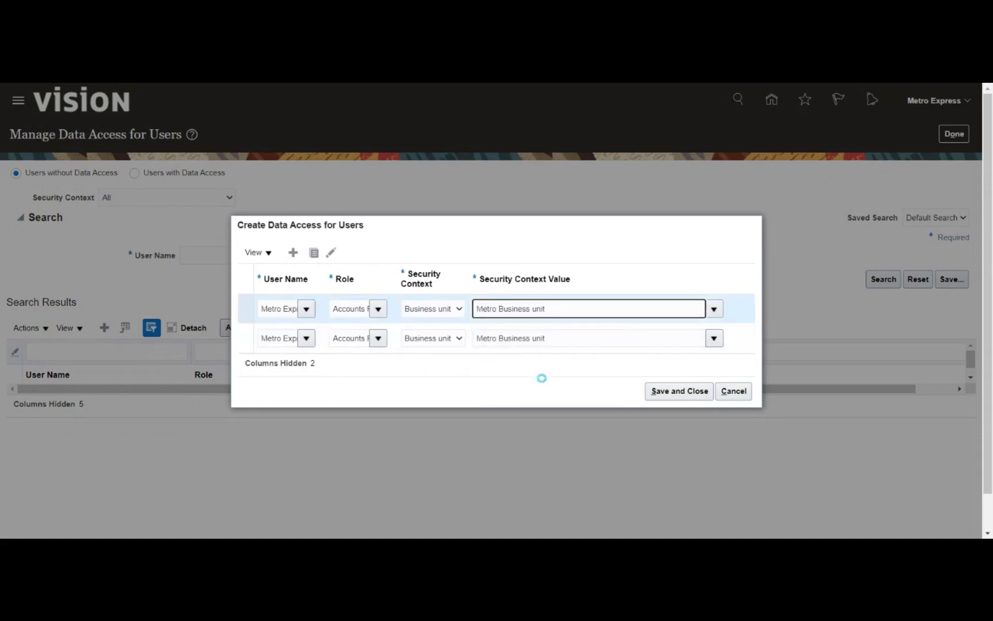
pyautogui.click(651, 395)
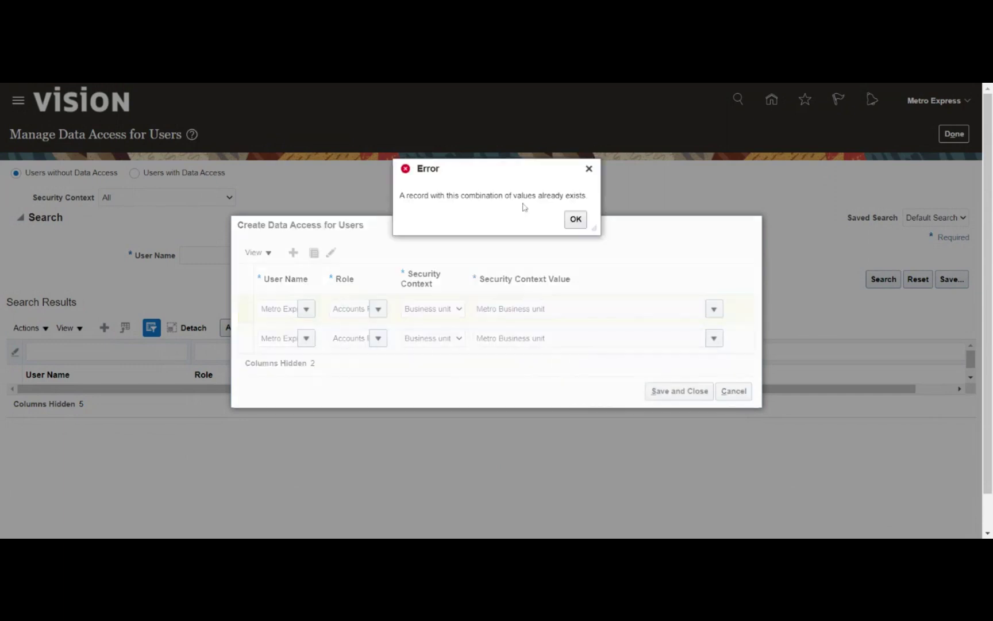
pyautogui.click(574, 220)
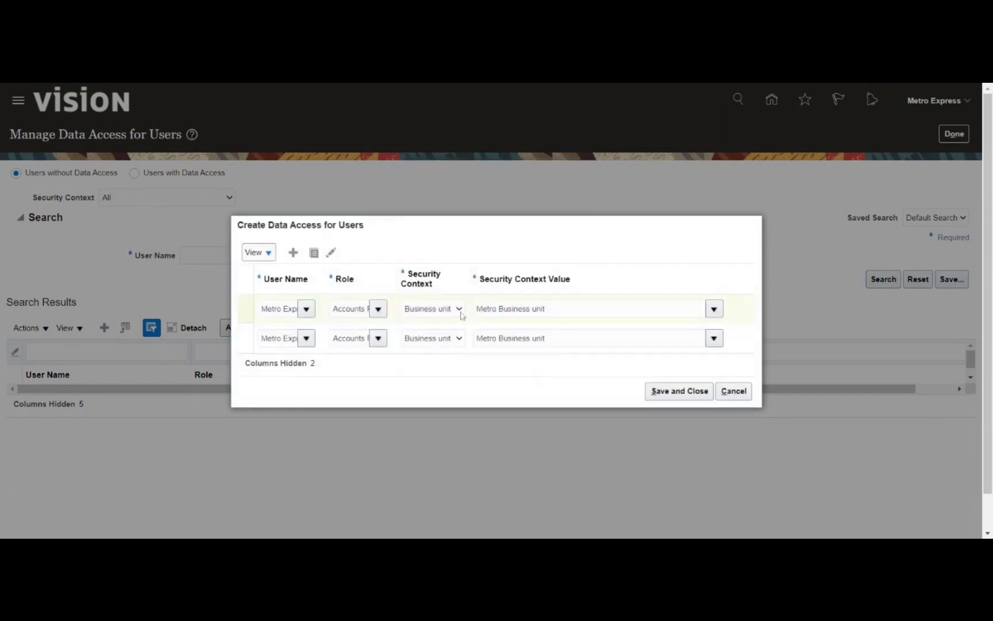
pyautogui.click(349, 338)
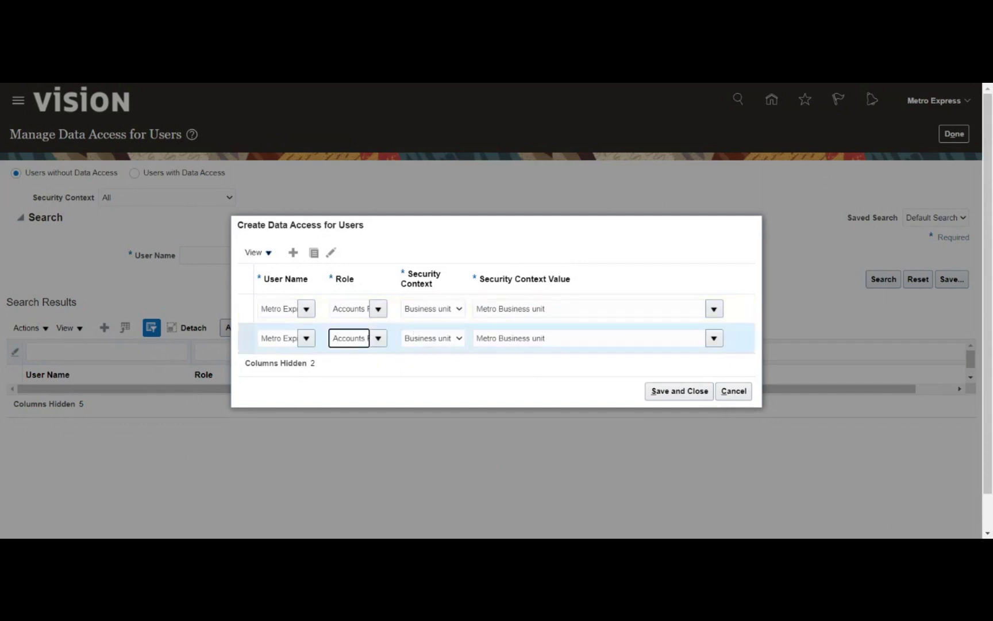
pyautogui.press('End')
pyautogui.write('ger')
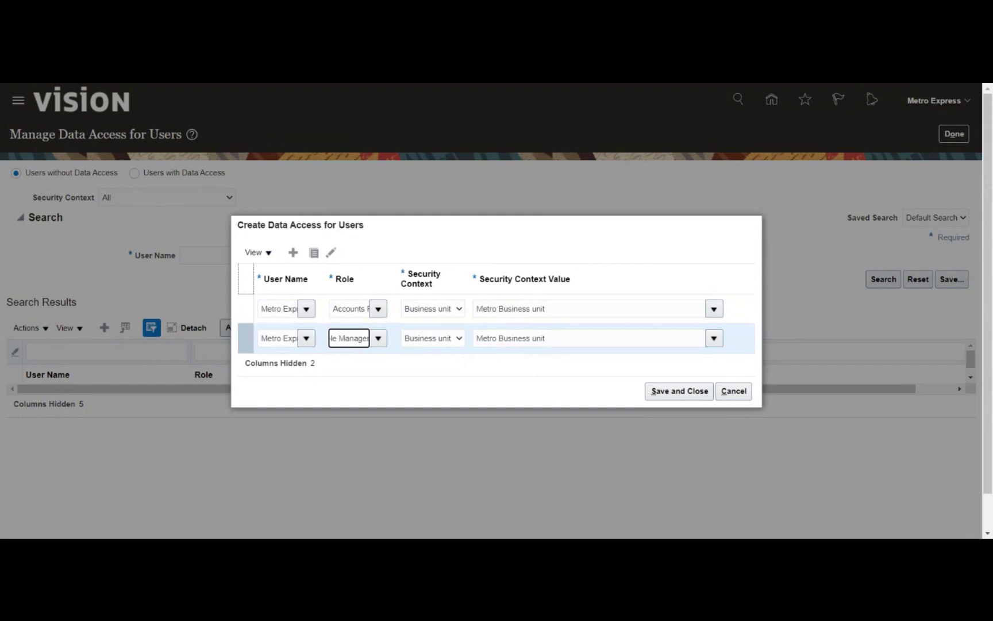
pyautogui.click(349, 308)
pyautogui.press('Right')
pyautogui.press('Right')
pyautogui.press('Right')
pyautogui.press('Right')
pyautogui.press('Right')
pyautogui.press('Right')
pyautogui.press('Right')
pyautogui.press('Right')
pyautogui.press('Right')
pyautogui.press('Right')
pyautogui.press('Right')
pyautogui.press('Right')
pyautogui.press('Right')
pyautogui.press('Right')
pyautogui.press('Right')
pyautogui.press('Right')
pyautogui.press('Right')
pyautogui.press('Right')
pyautogui.press('Right')
pyautogui.press('Right')
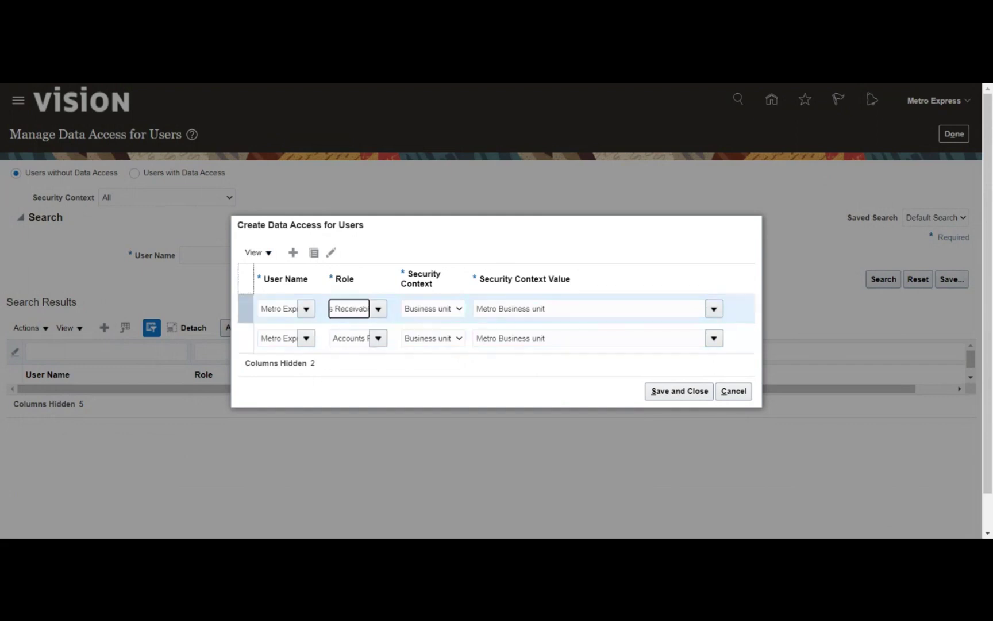
pyautogui.click(355, 392)
pyautogui.click(349, 308)
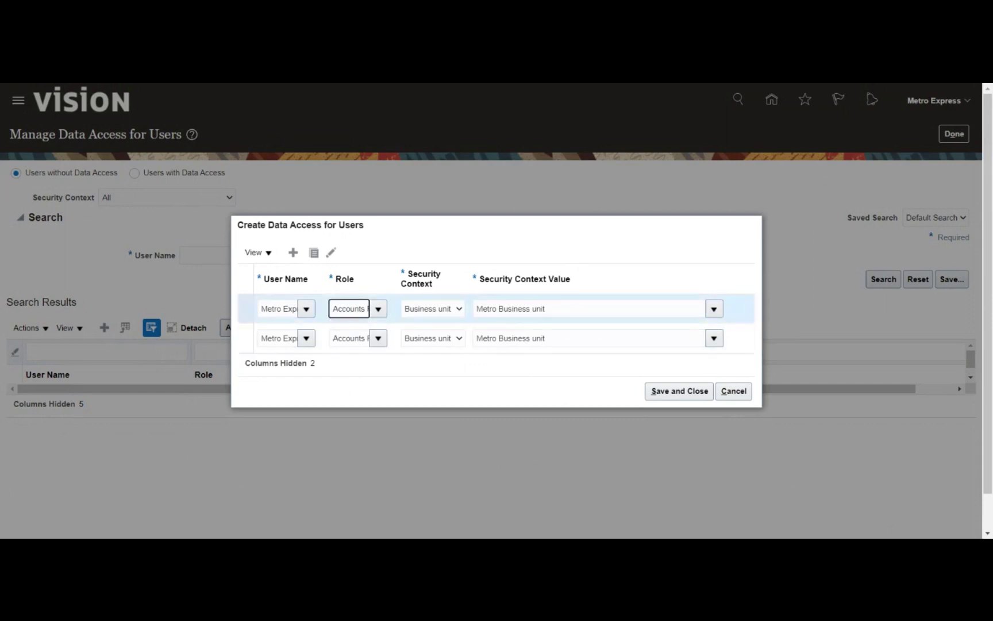
pyautogui.click(331, 252)
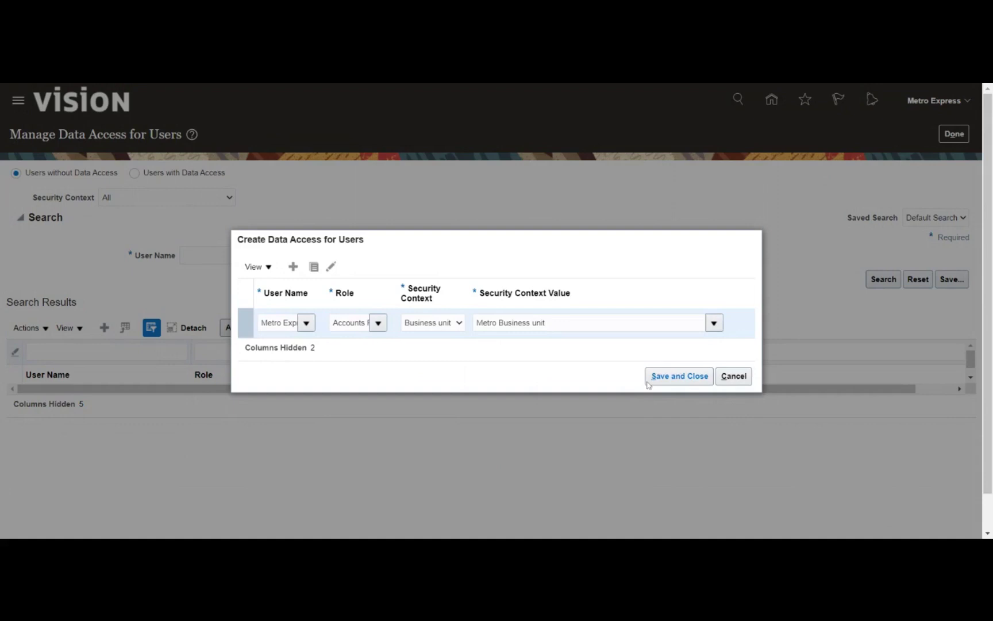
pyautogui.click(663, 379)
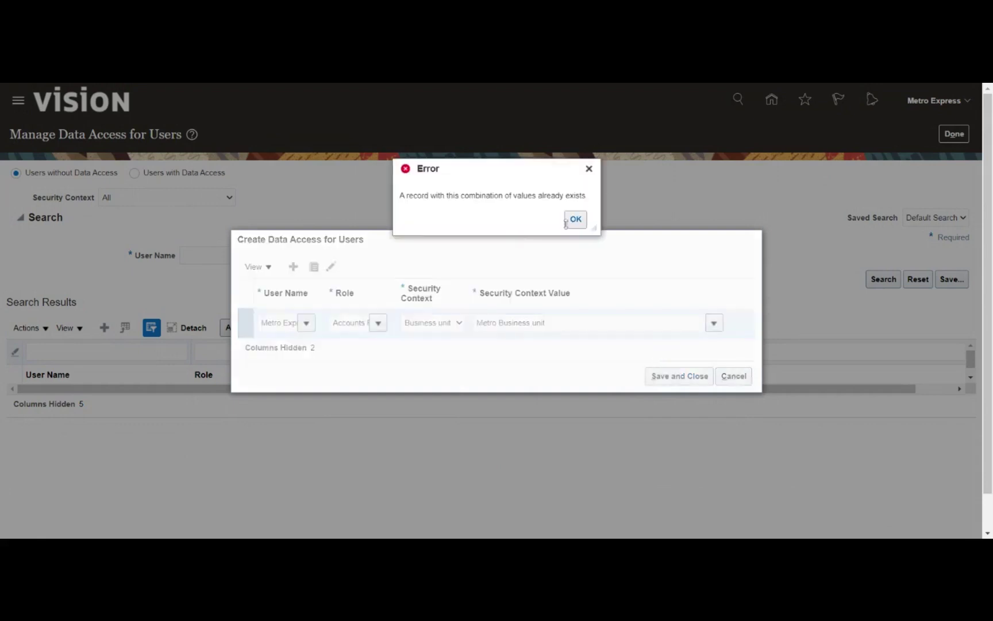
pyautogui.click(574, 219)
pyautogui.click(733, 376)
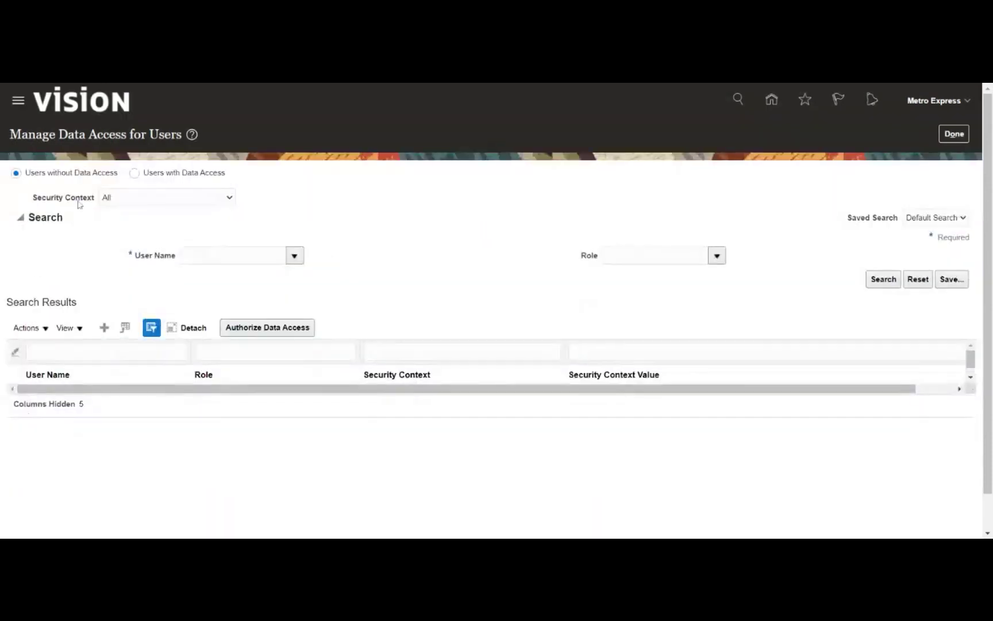
# Search the user's existing data access grants and select the Accounts Receivable Manager grant
pyautogui.click(134, 173)
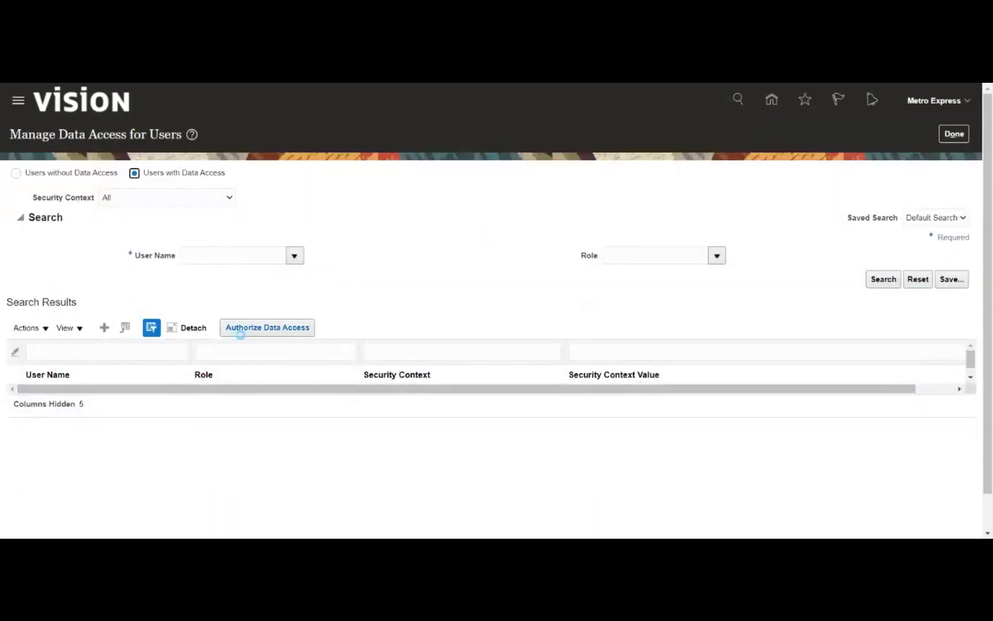
pyautogui.click(242, 255)
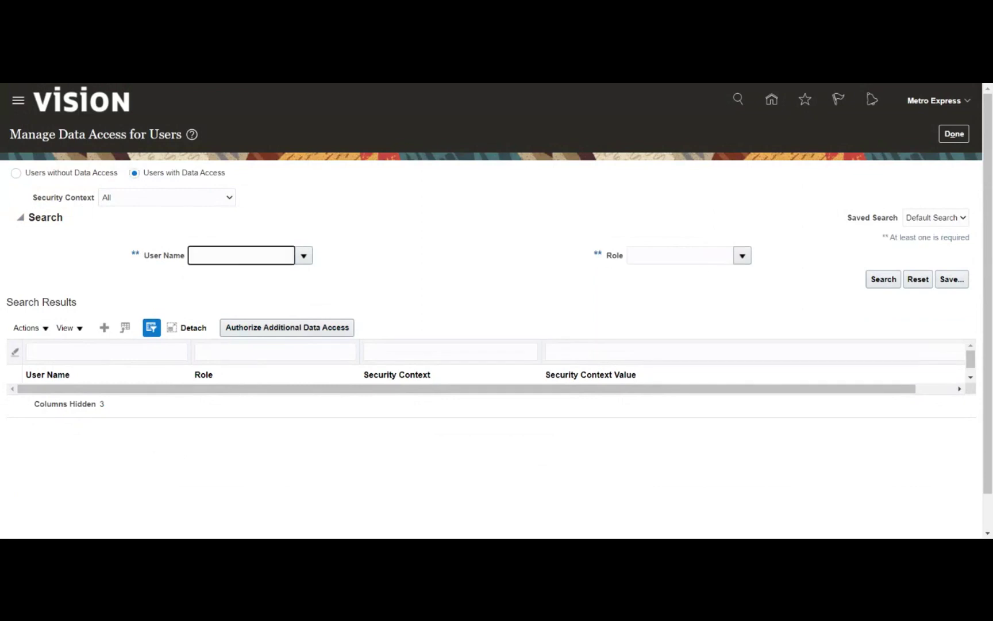
pyautogui.write('Metr')
pyautogui.press('Tab')
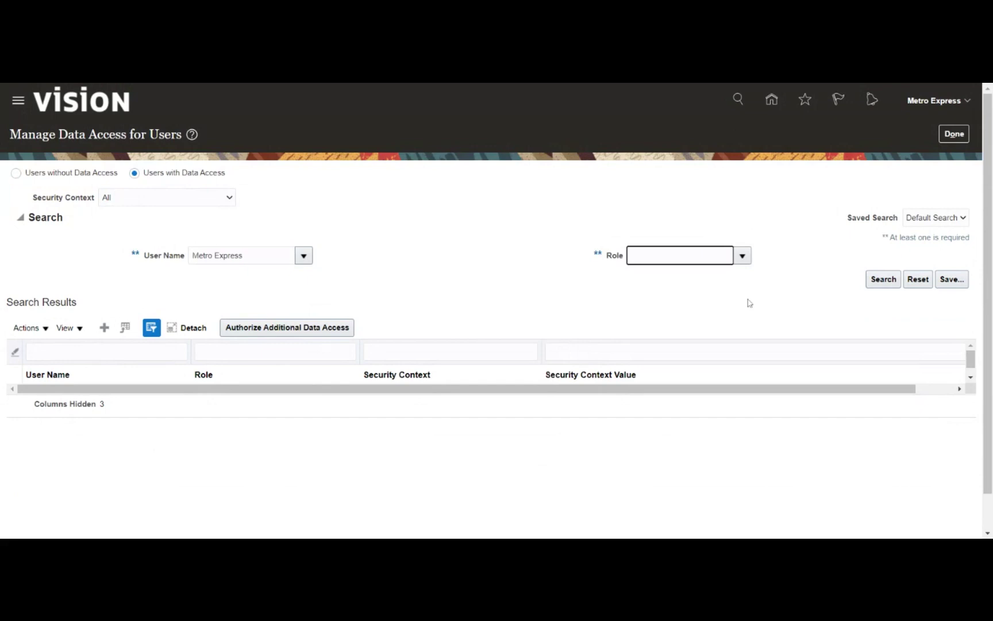
pyautogui.click(885, 280)
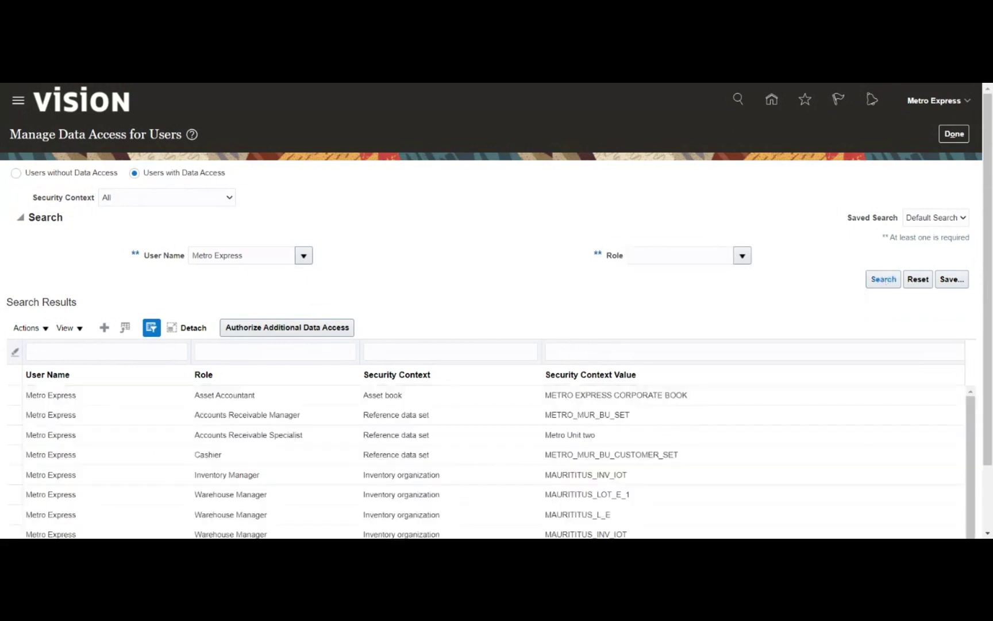
pyautogui.scroll(-2, 458, 304)
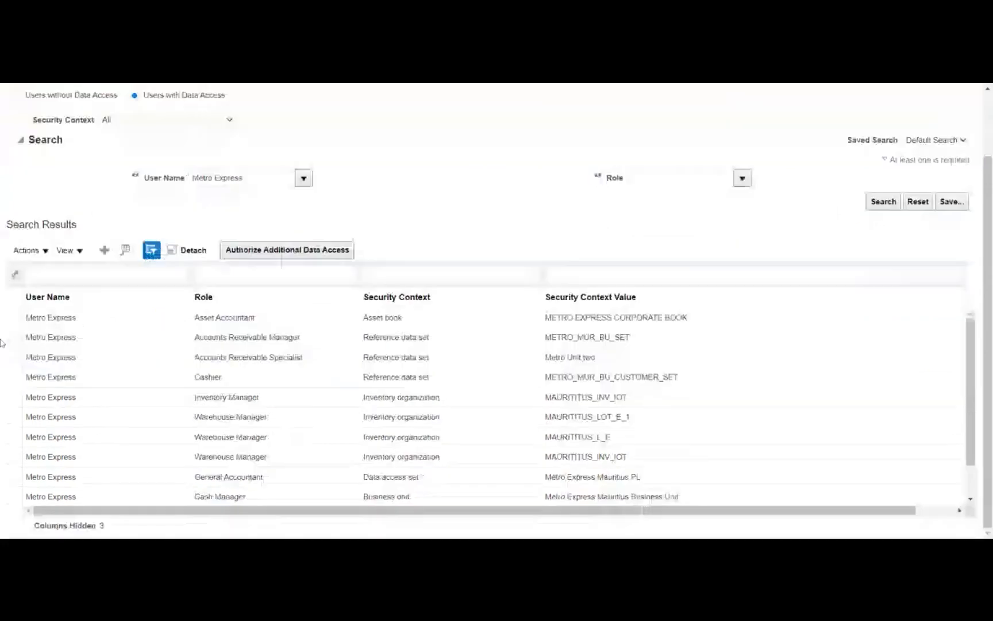
pyautogui.click(261, 338)
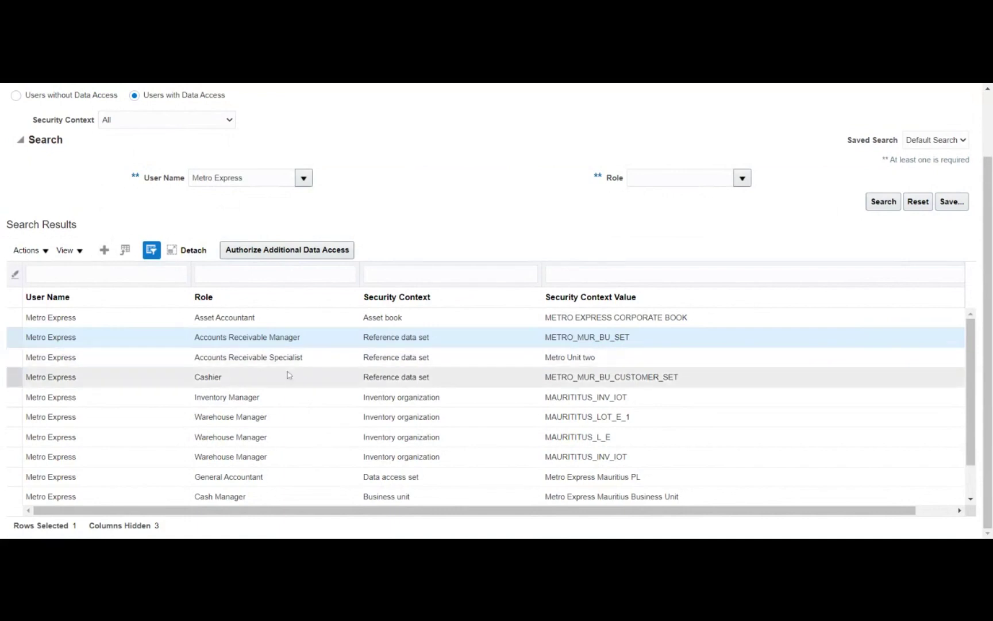
pyautogui.scroll(-3, 288, 374)
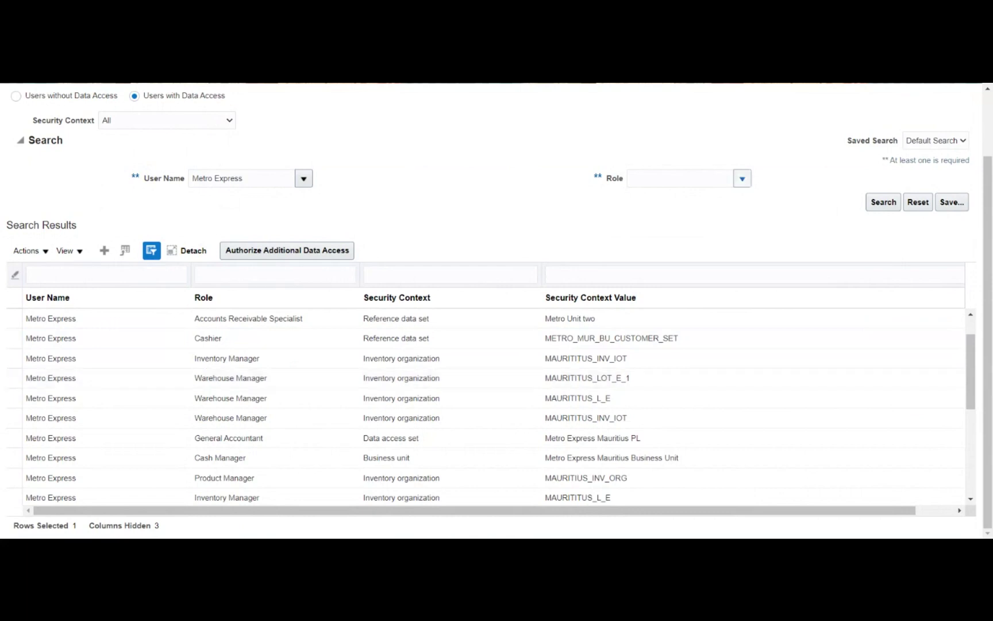
# Filter the data access search to the Accounts Receivable Manager role using an 'Acc' lookup
pyautogui.click(742, 178)
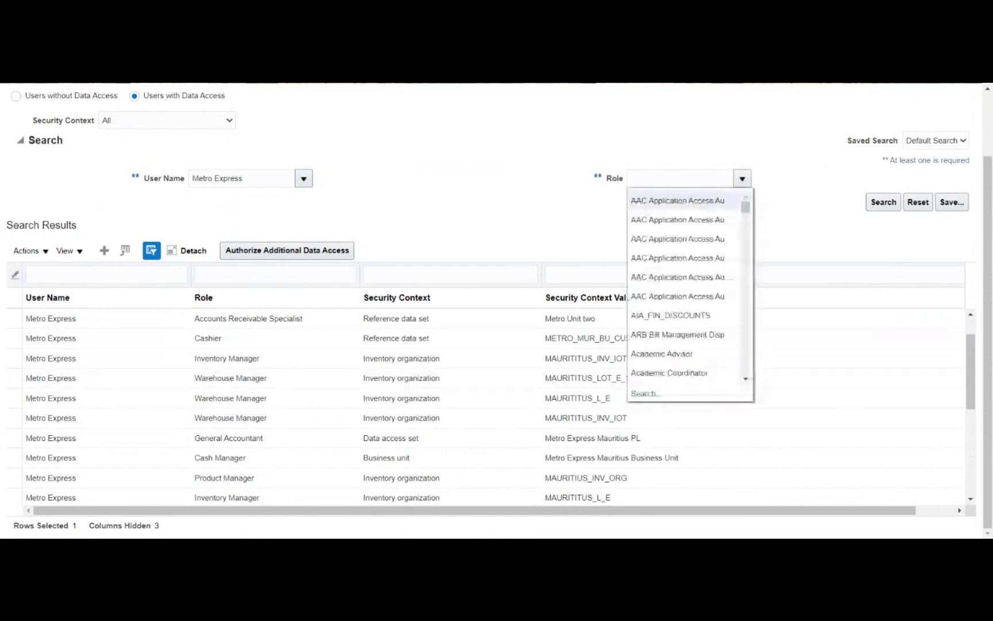
pyautogui.write('Acc')
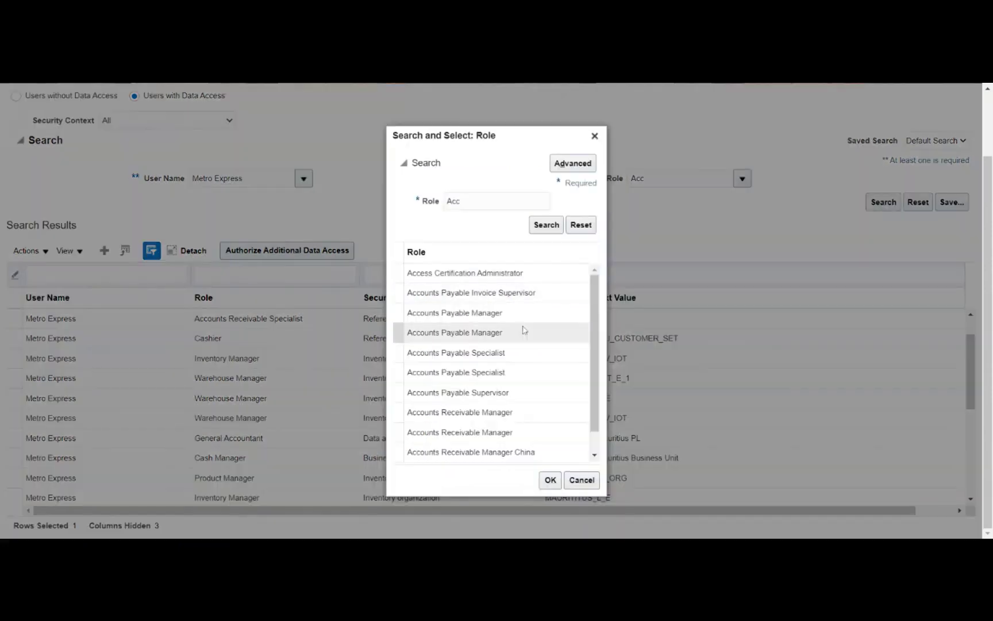
pyautogui.click(524, 423)
pyautogui.click(551, 482)
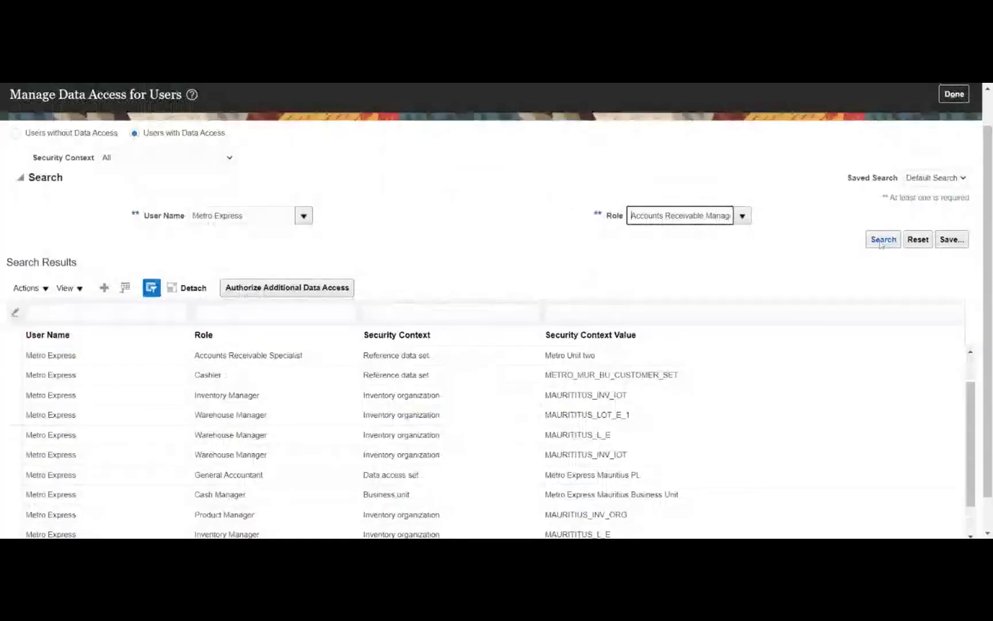
pyautogui.click(882, 240)
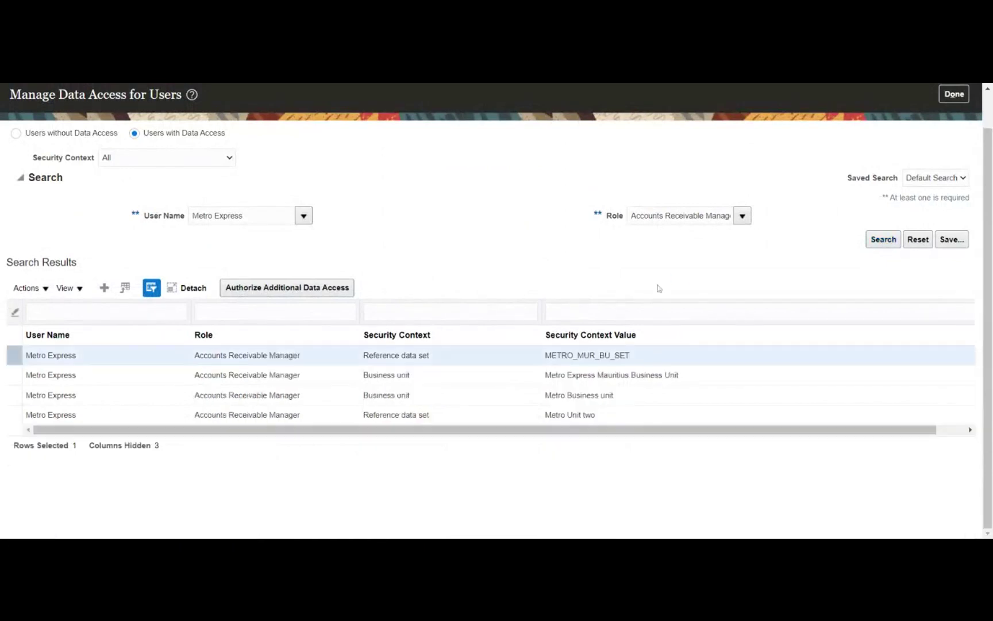
# Select the Metro Business unit access record and close the data access page with Done
pyautogui.click(621, 398)
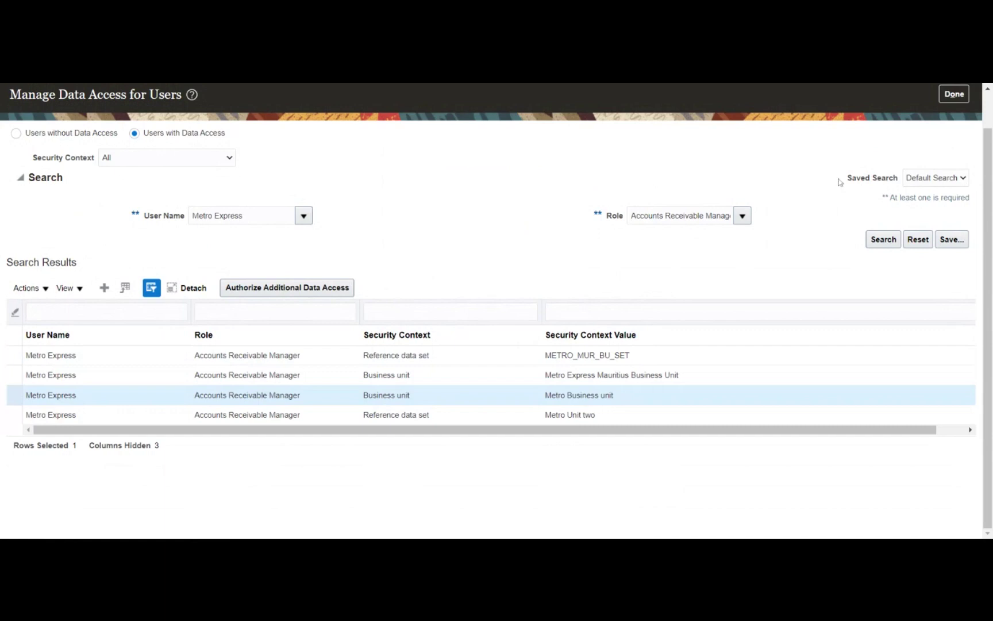
pyautogui.scroll(1, 971, 140)
pyautogui.click(968, 138)
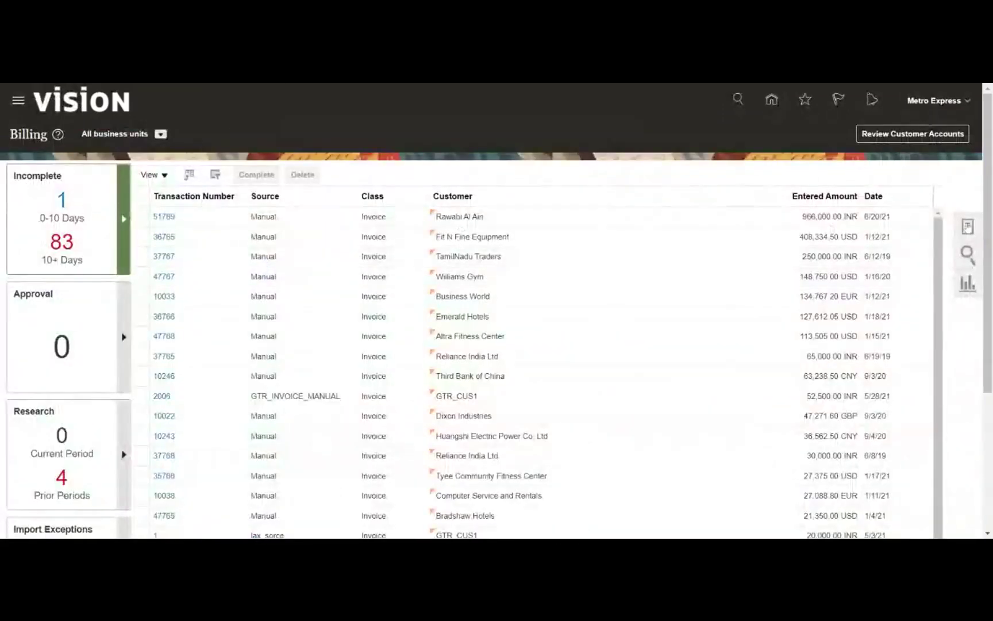
# Open Create Transaction from the Billing tasks panel to get a blank invoice
pyautogui.click(968, 227)
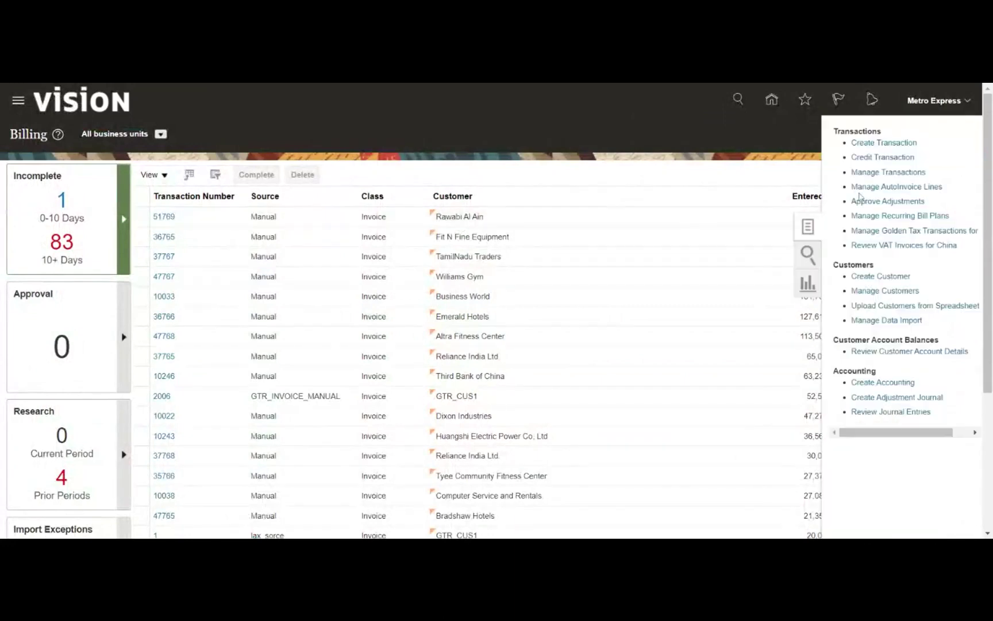
pyautogui.click(848, 143)
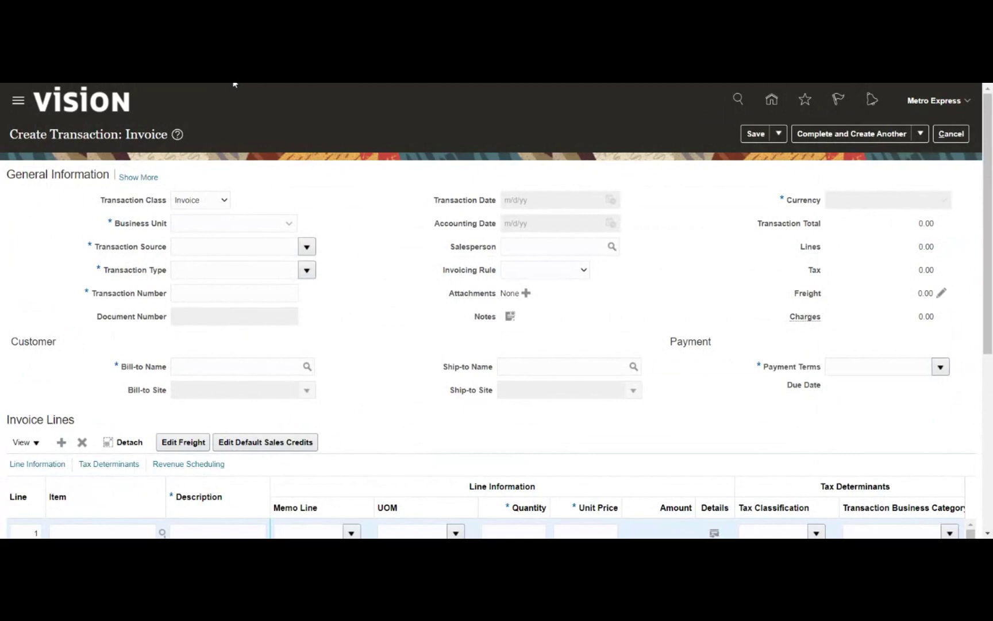
# Set the invoice's business unit to Metro Business unit
pyautogui.click(289, 225)
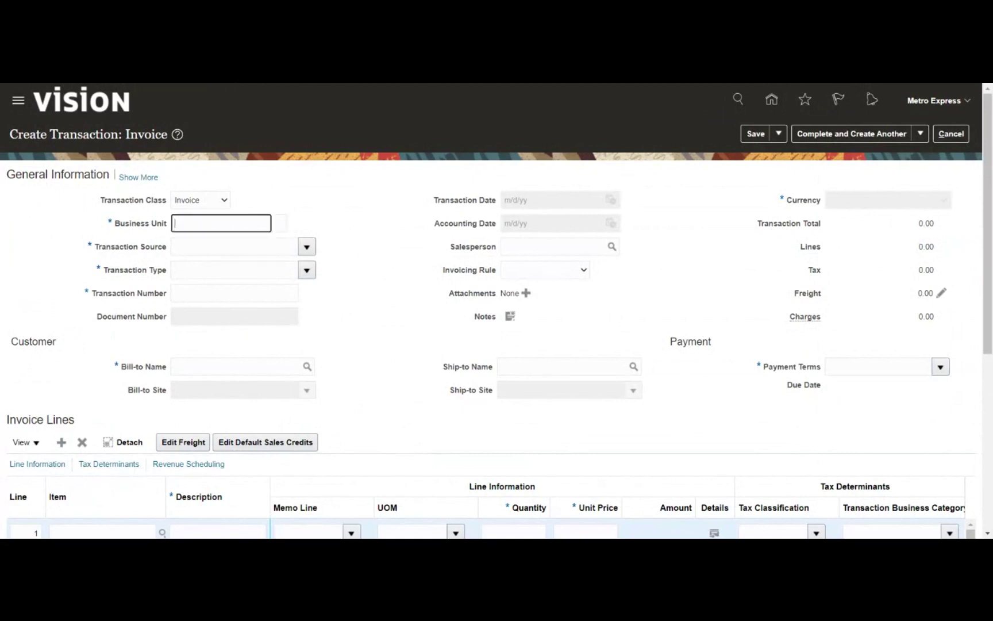
pyautogui.write('metr')
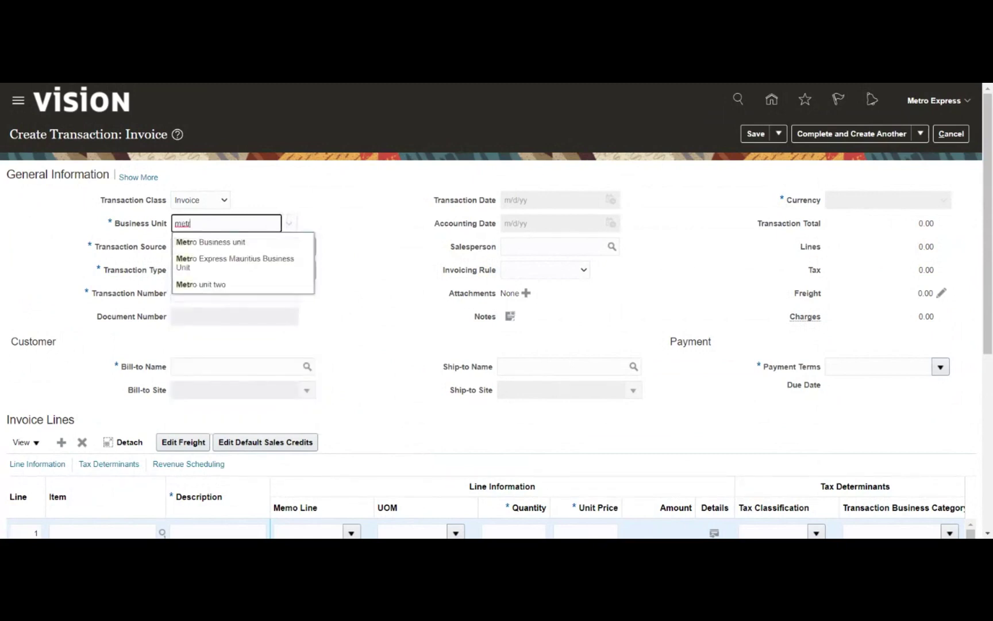
pyautogui.click(259, 242)
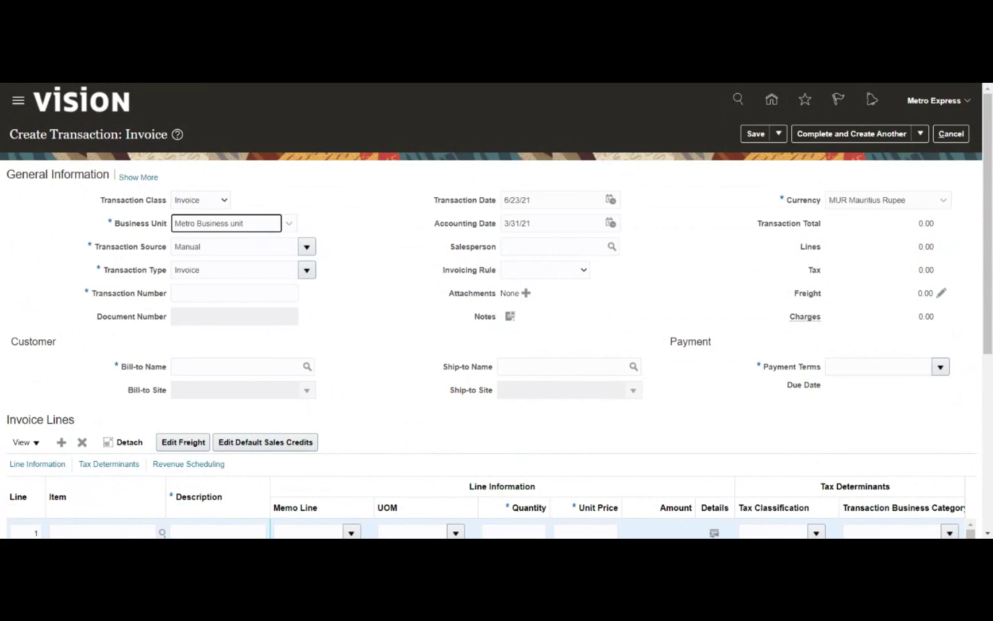
pyautogui.click(340, 266)
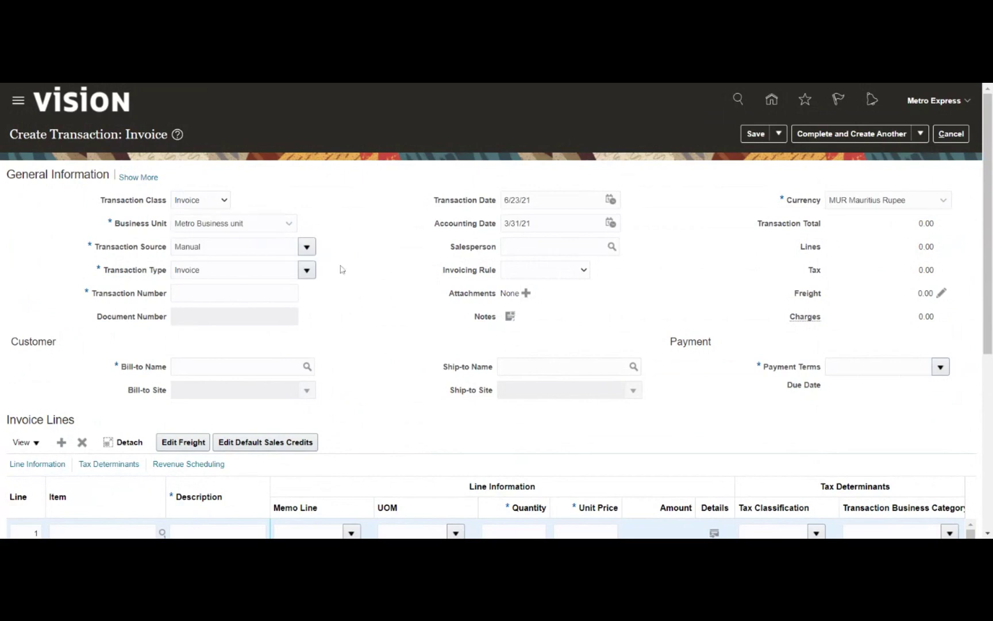
# Set the transaction source to MRDS_Trx_Source_Manual
pyautogui.click(306, 247)
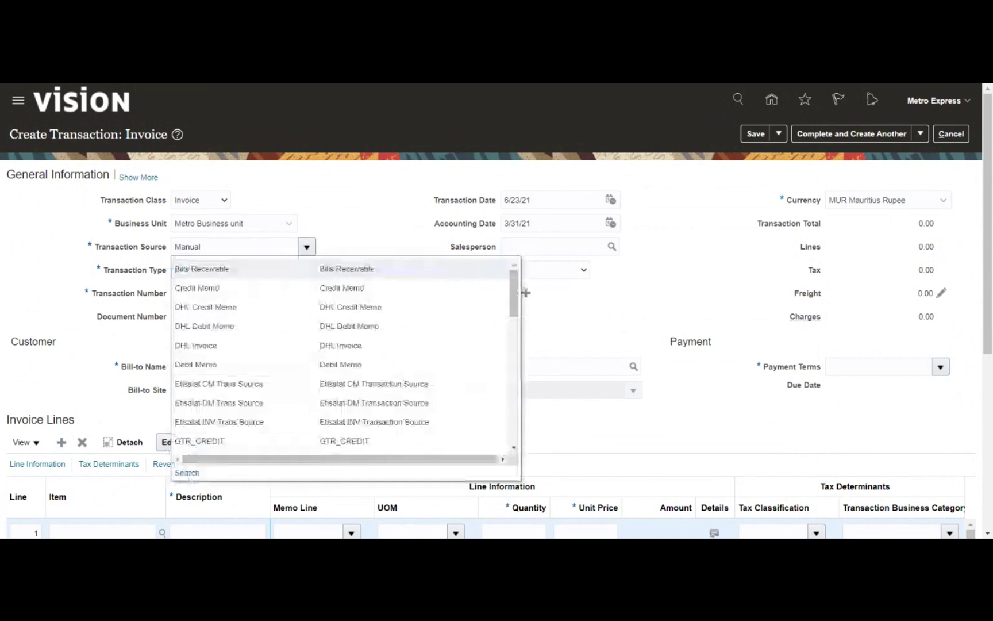
pyautogui.write('Ma')
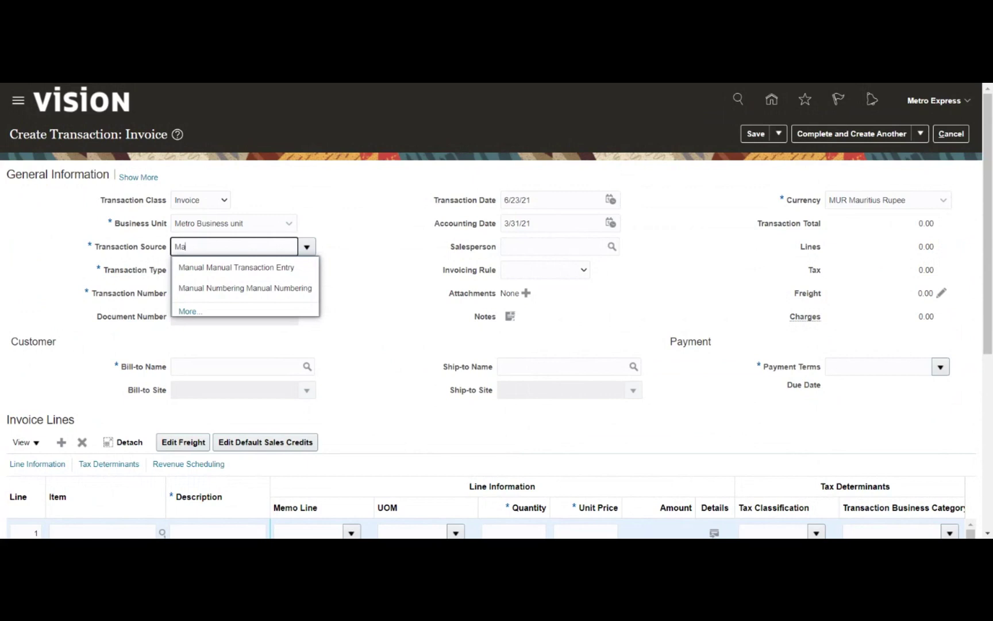
pyautogui.write('u')
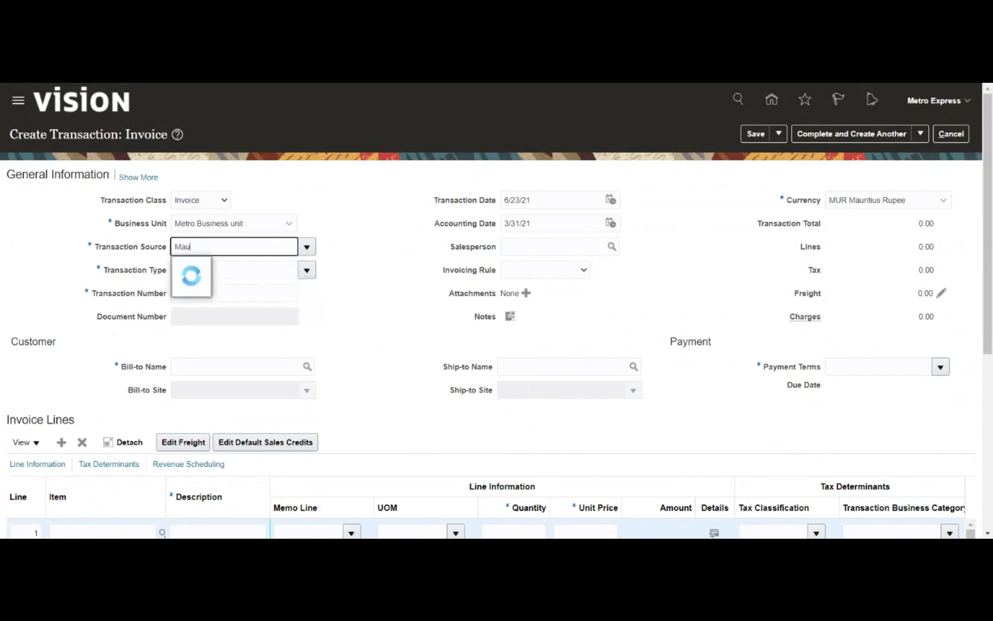
pyautogui.press('BackSpace')
pyautogui.press('BackSpace')
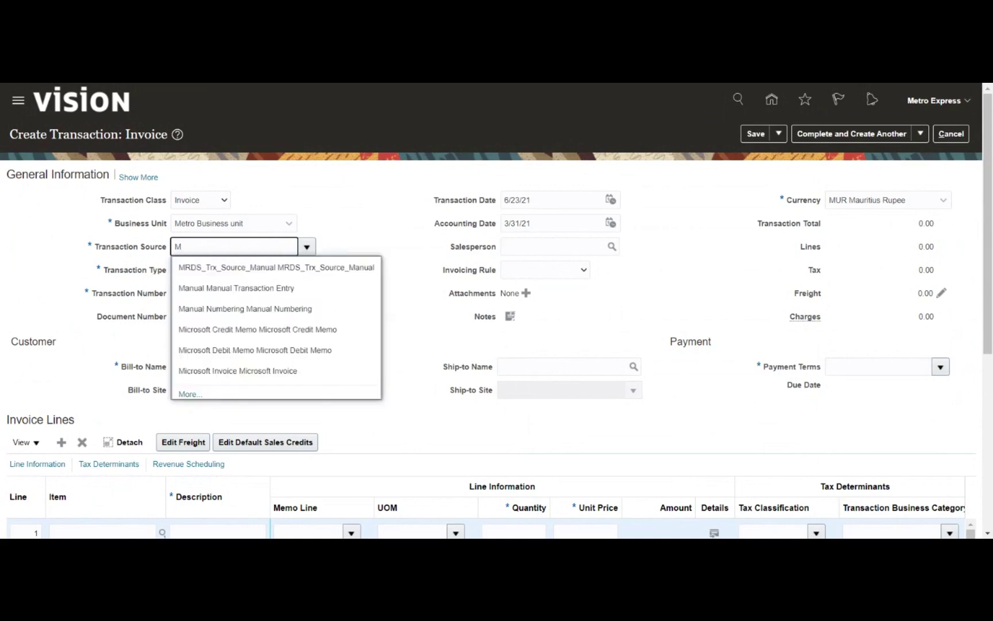
pyautogui.write('R')
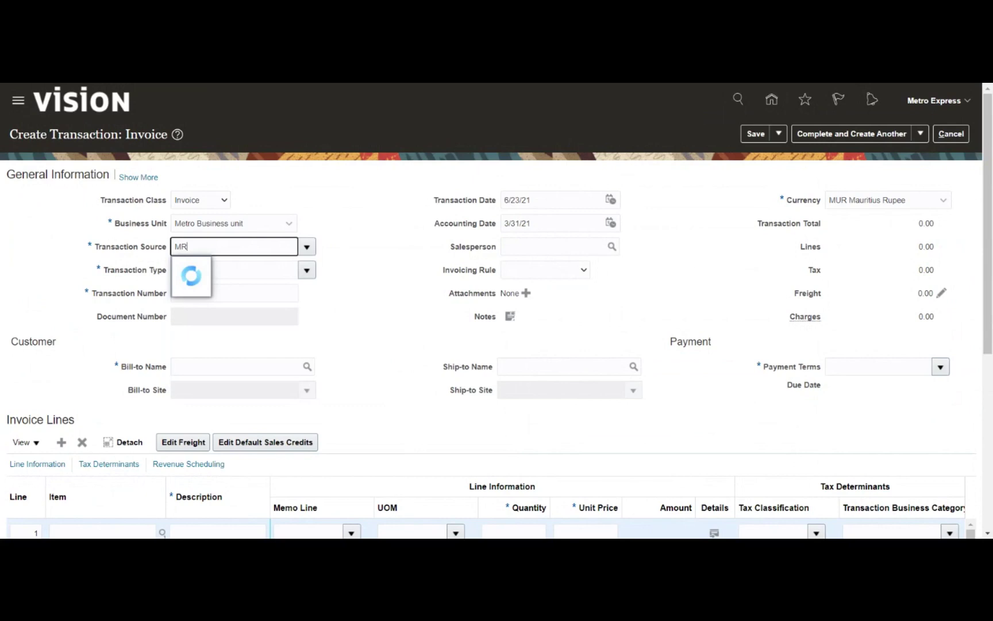
pyautogui.click(218, 268)
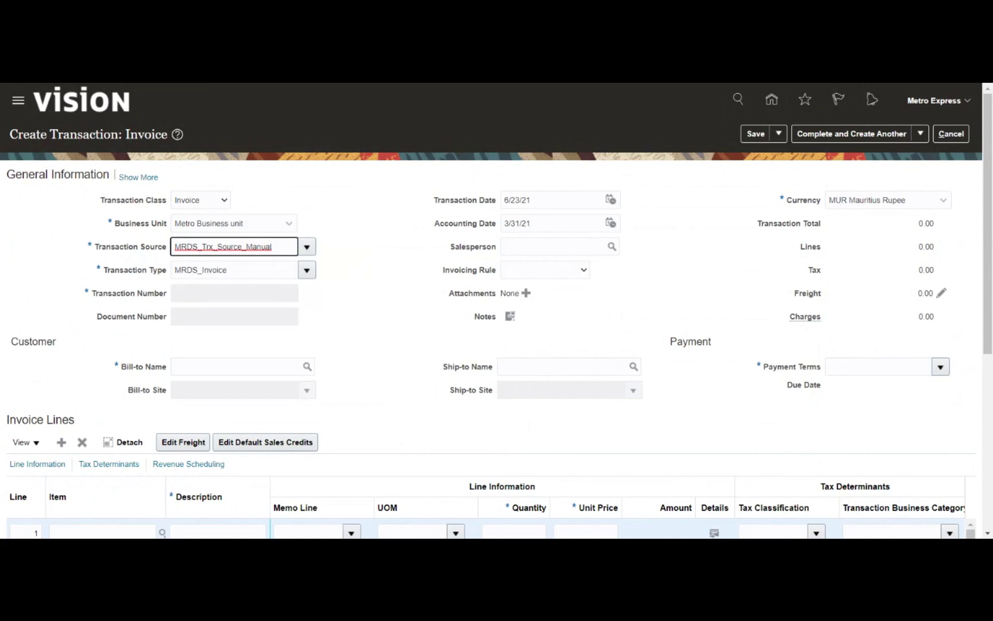
pyautogui.click(199, 298)
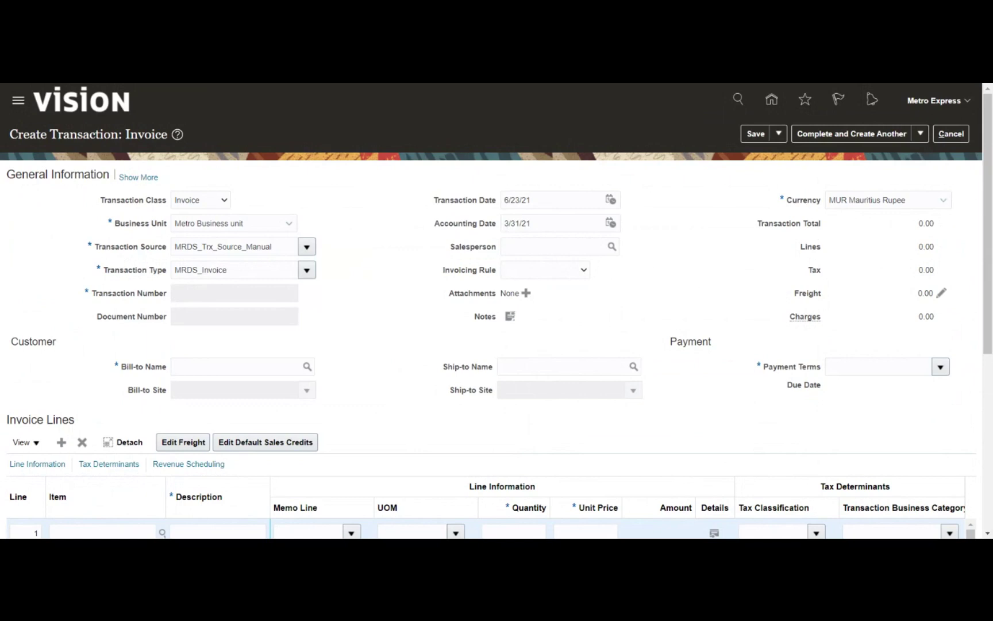
# Enter MRDS as the bill-to name and select MRDS_Customer as the customer
pyautogui.click(236, 366)
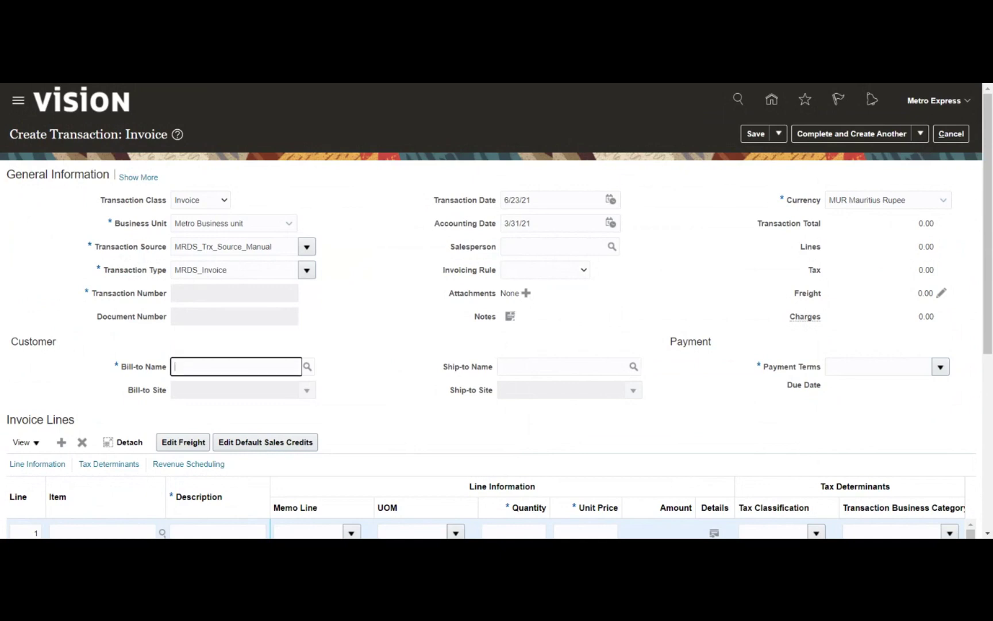
pyautogui.write('MRDAS')
pyautogui.press('BackSpace')
pyautogui.press('BackSpace')
pyautogui.write('S')
pyautogui.press('Tab')
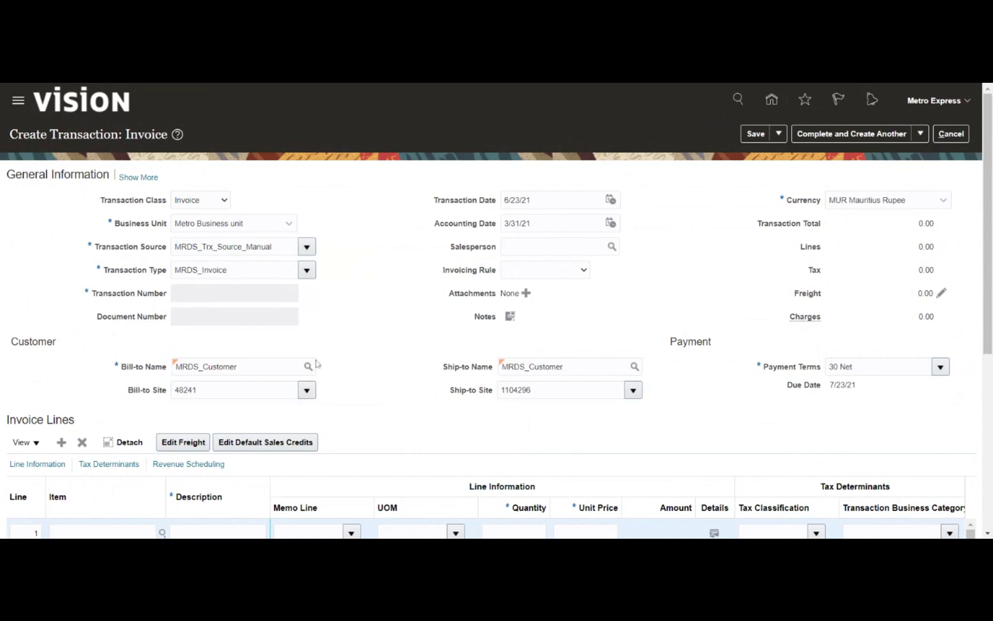
pyautogui.moveTo(119, 366); pyautogui.dragTo(106, 362)
# Search for item number 56452 on line 1, then close the search without choosing an item
pyautogui.scroll(-5, 375, 337)
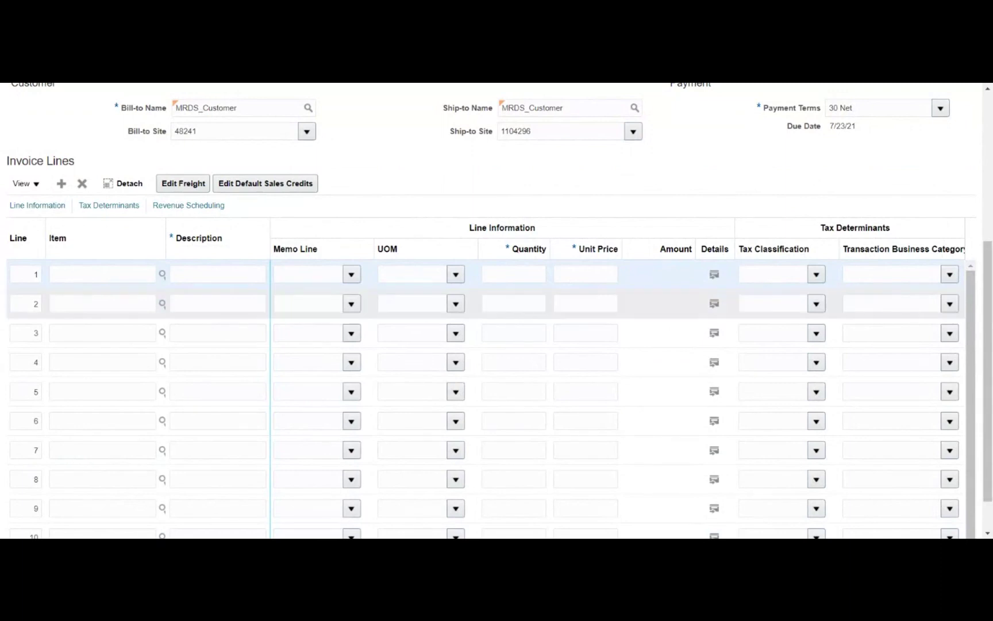
pyautogui.click(127, 275)
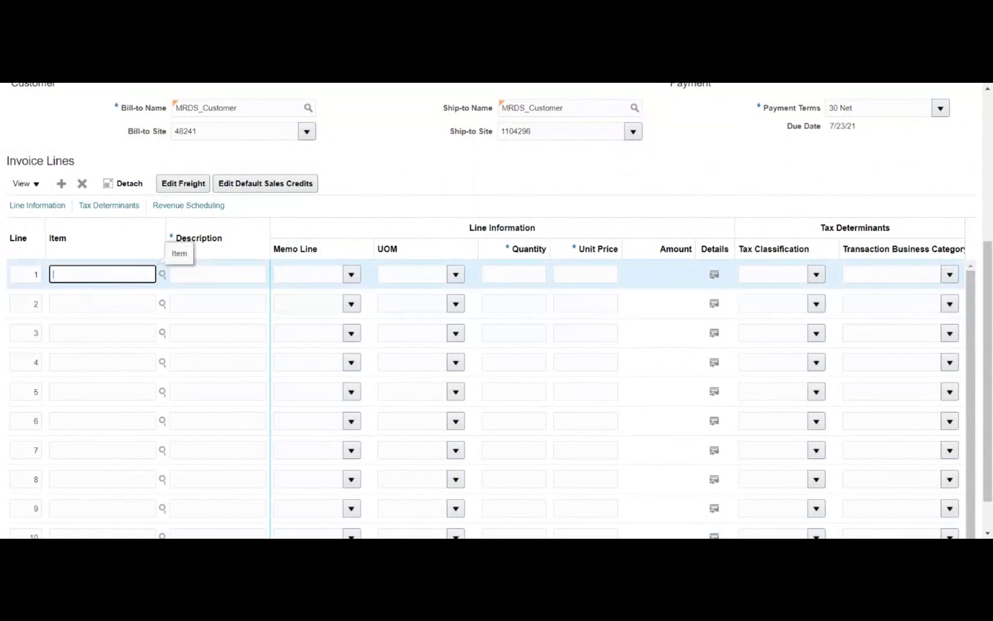
pyautogui.click(165, 276)
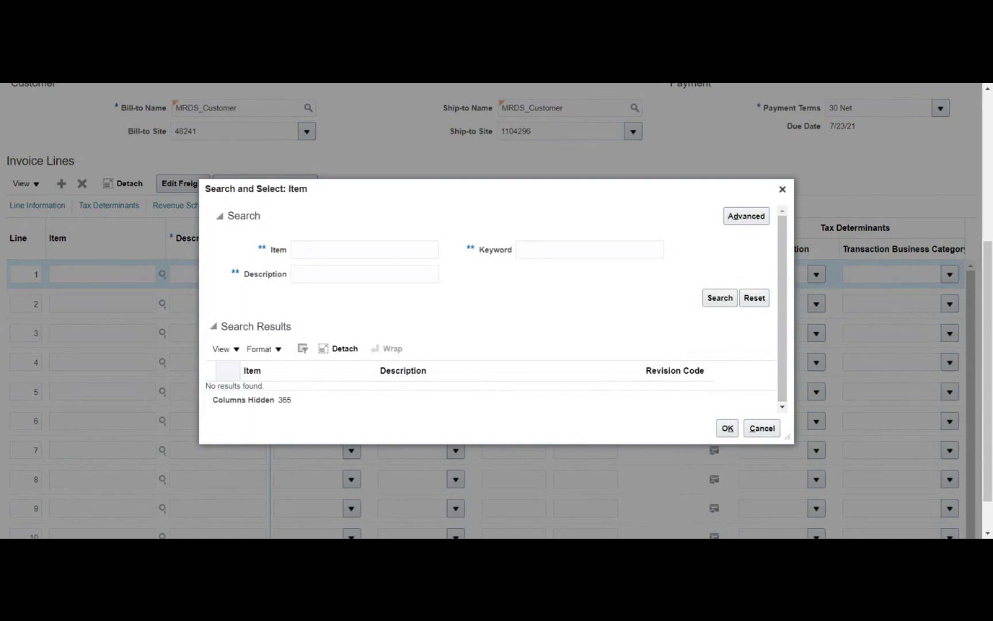
pyautogui.click(364, 250)
pyautogui.write('56452')
pyautogui.click(718, 299)
pyautogui.click(762, 429)
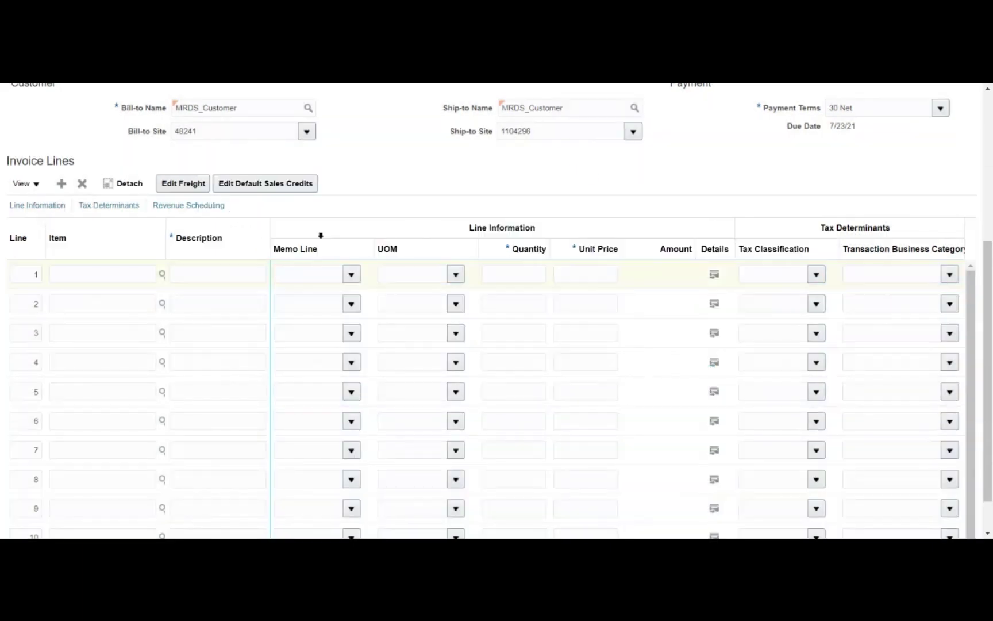
# Fill line 1 with description 'Software license', quantity 1 and unit price 25000
pyautogui.click(197, 282)
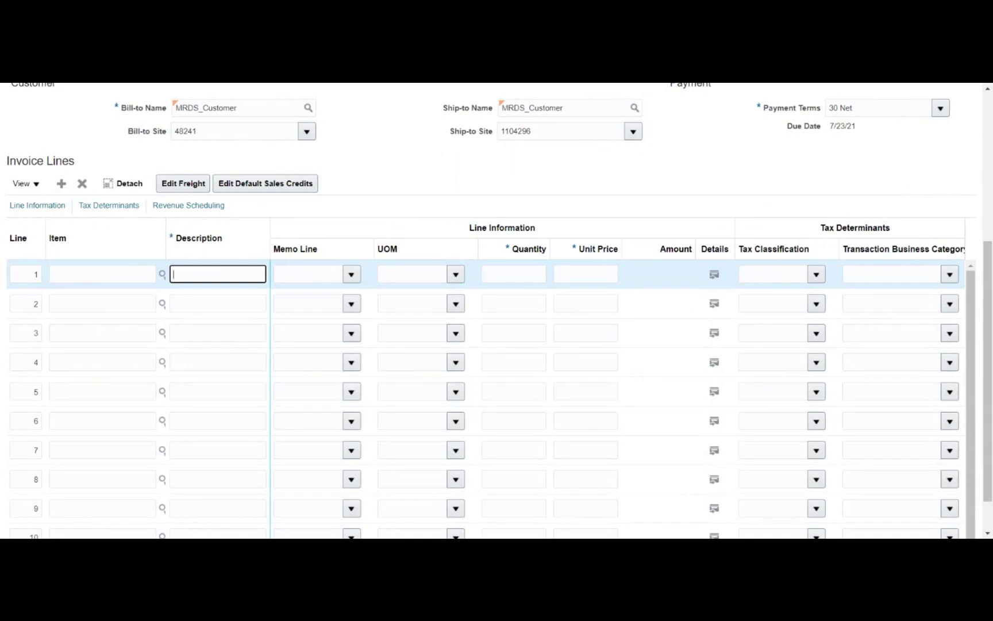
pyautogui.write('Software license')
pyautogui.click(307, 275)
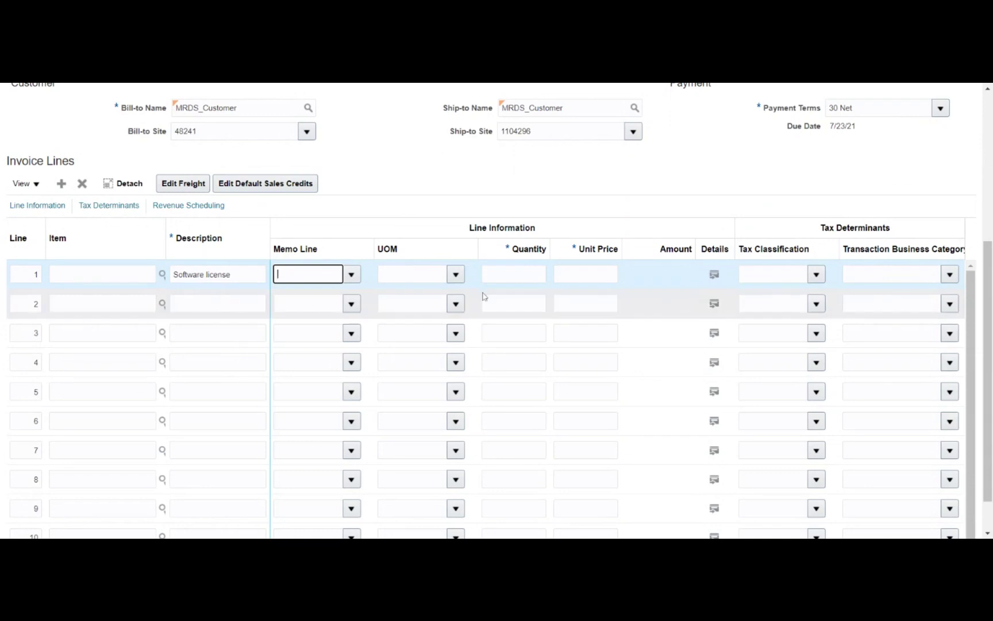
pyautogui.click(514, 275)
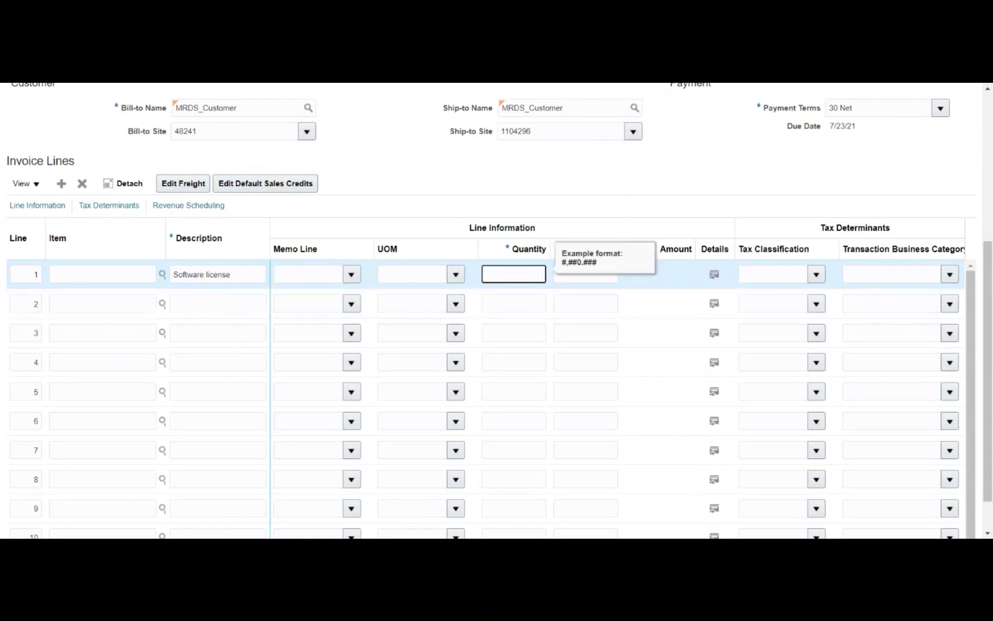
pyautogui.write('1')
pyautogui.press('Tab')
pyautogui.write('25000')
pyautogui.press('Tab')
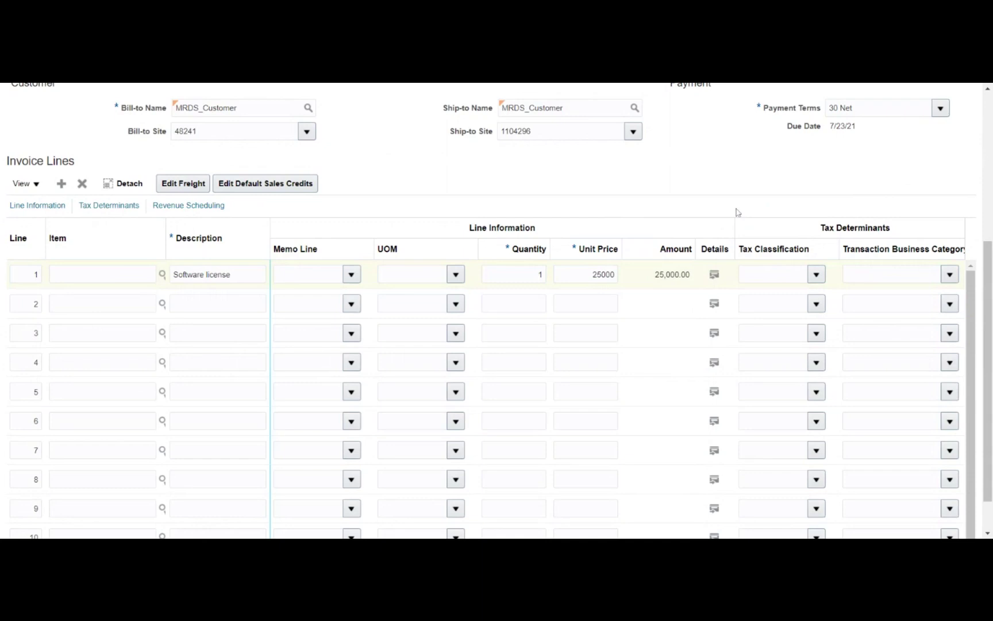
pyautogui.scroll(-2, 736, 210)
pyautogui.scroll(10, 736, 211)
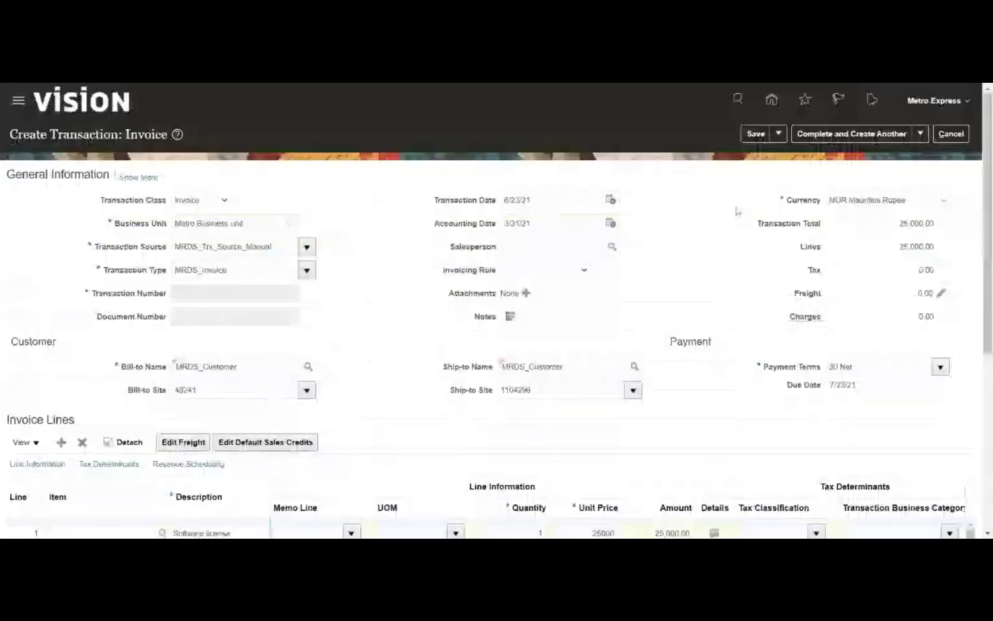
pyautogui.click(756, 138)
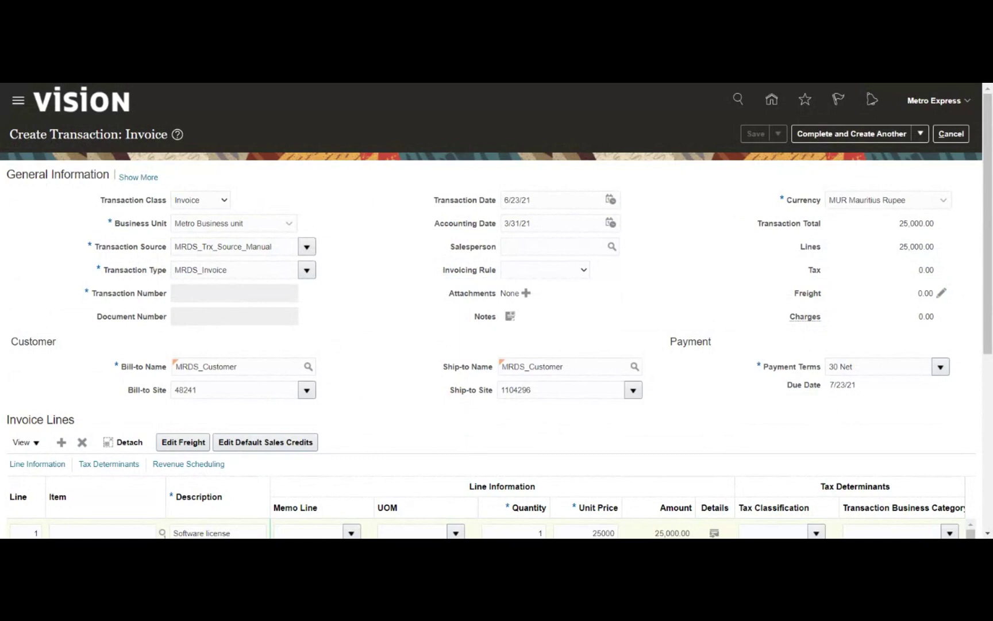
pyautogui.moveTo(183, 264); pyautogui.dragTo(169, 262)
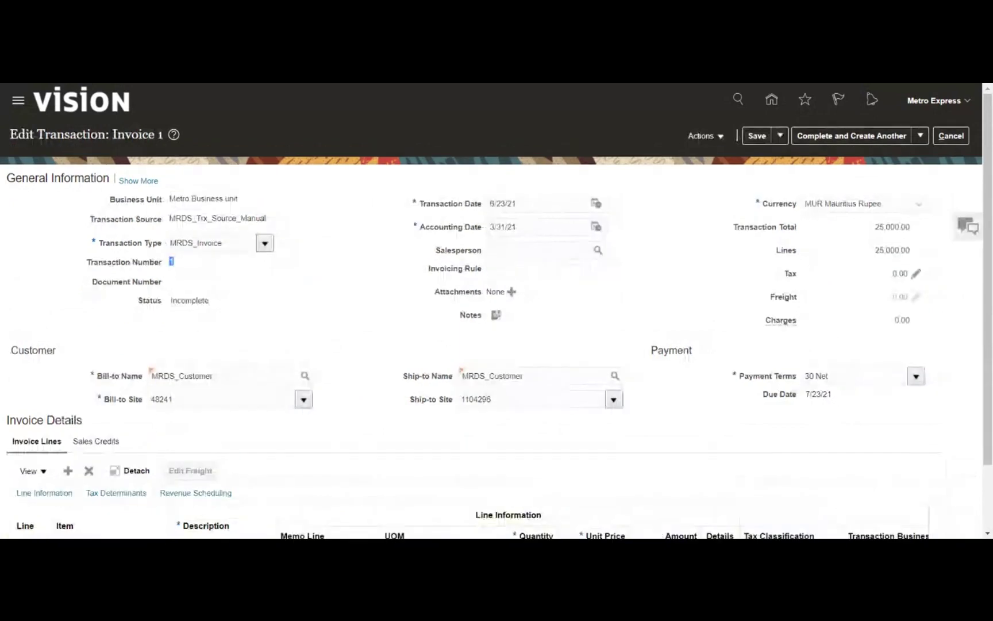
pyautogui.click(229, 286)
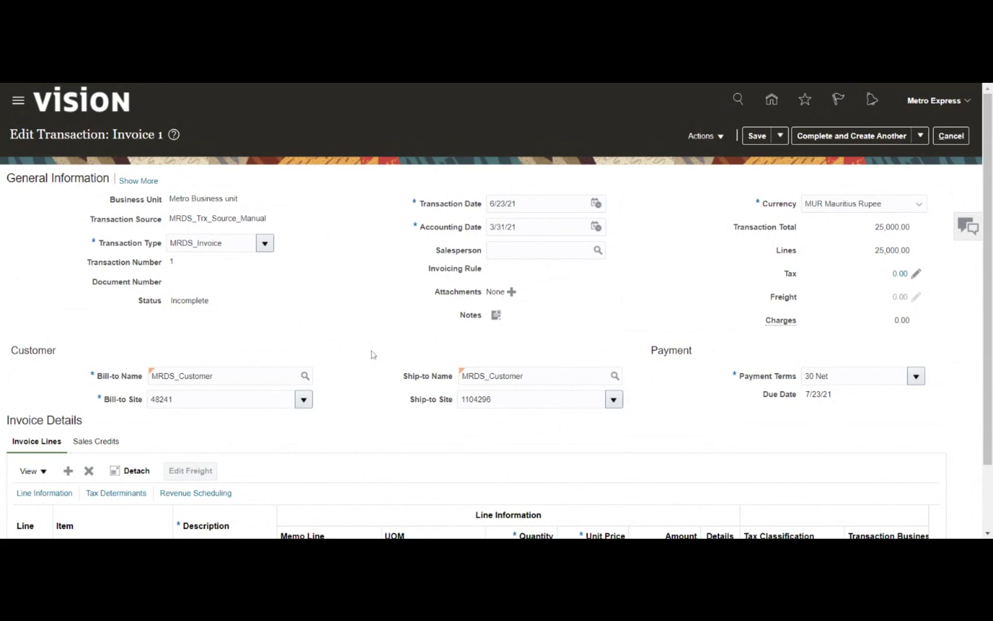
pyautogui.scroll(-1, 372, 355)
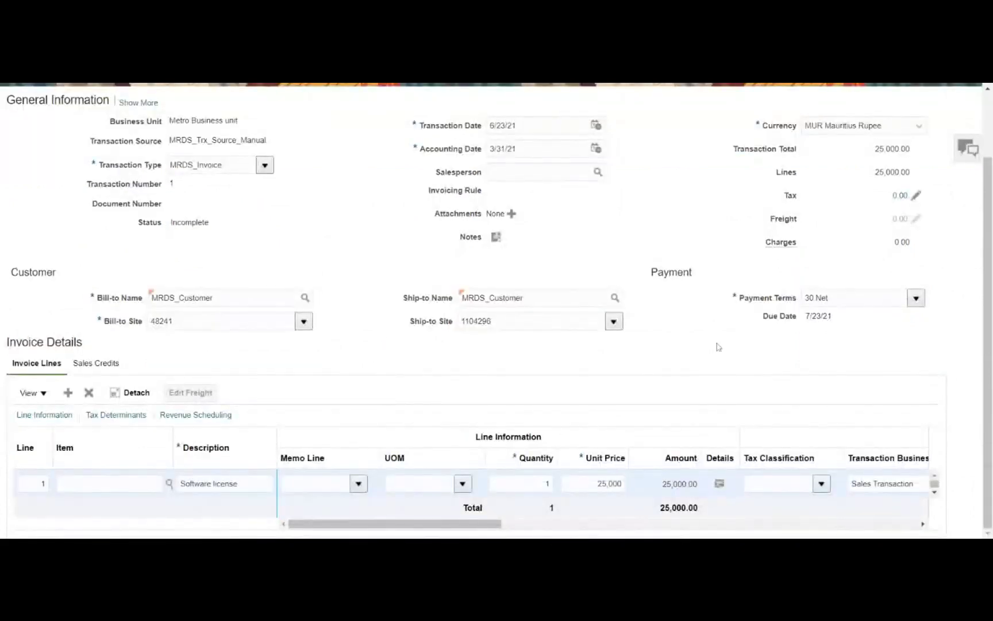
pyautogui.scroll(1, 718, 346)
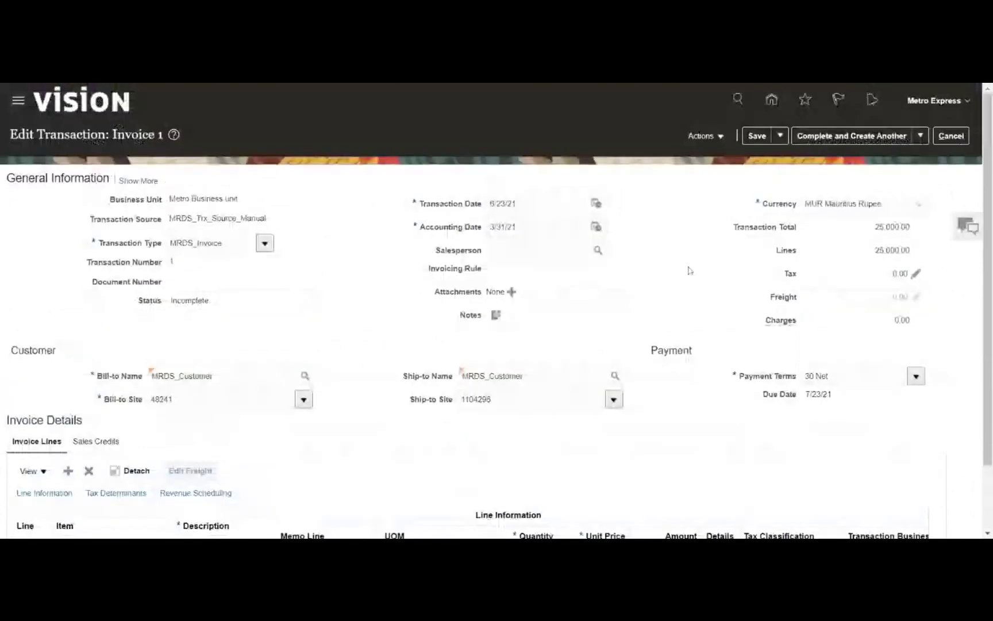
# Save the invoice and open its distributions for editing
pyautogui.click(720, 137)
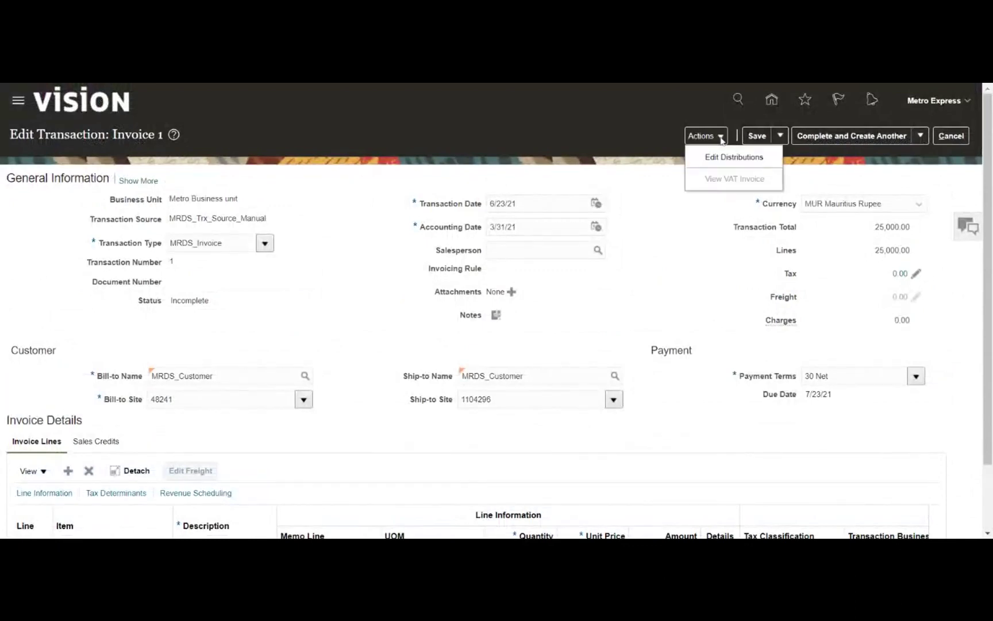
pyautogui.click(725, 158)
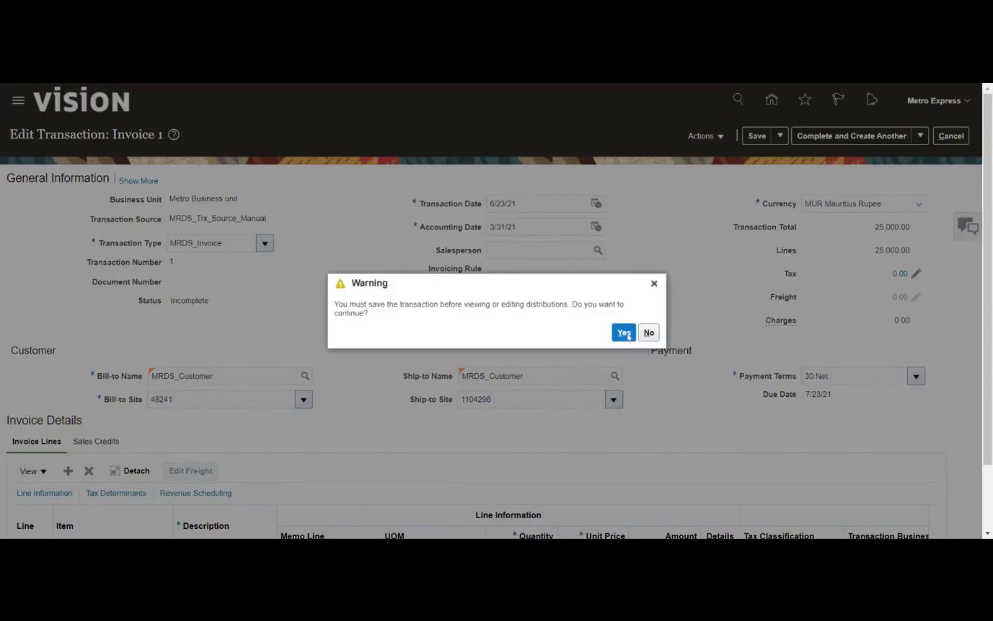
pyautogui.click(627, 334)
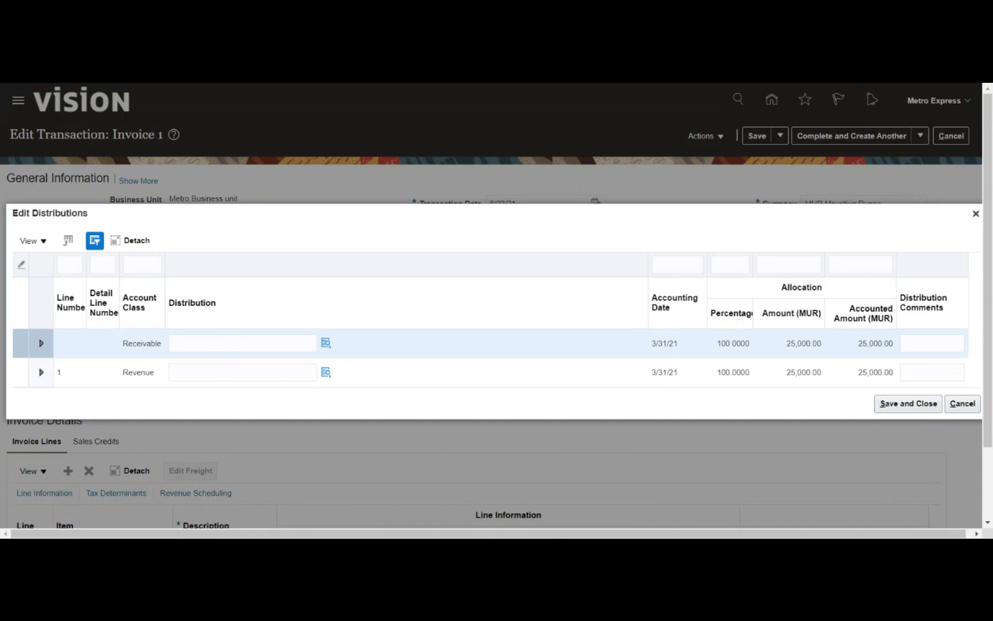
# Change the Receivable distribution's account segment to 12101 Accounts Receivable, found by searching %receiv%
pyautogui.click(243, 343)
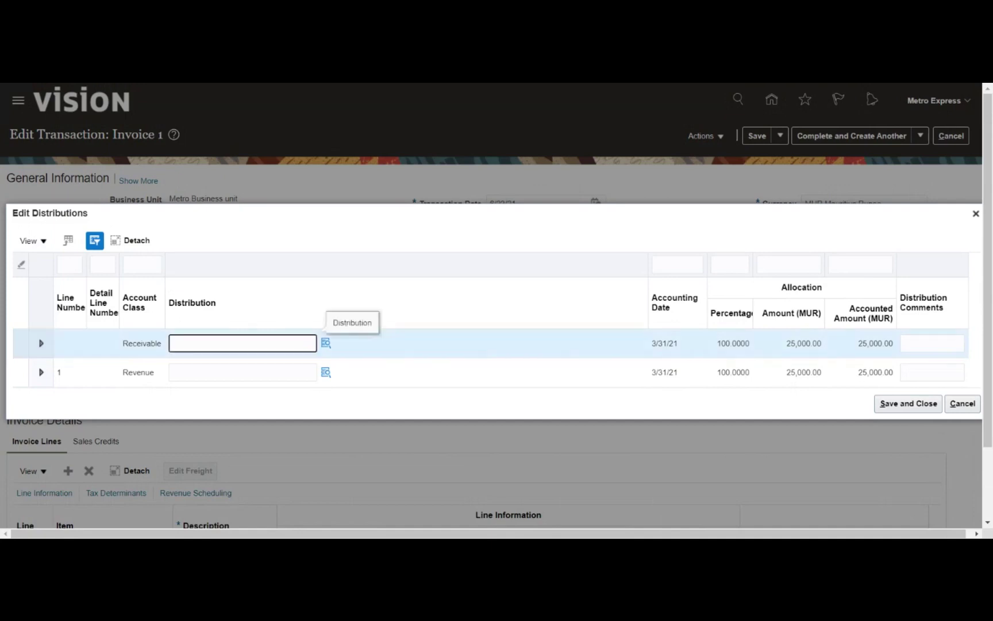
pyautogui.write('01.001.24500.01.01.00.00')
pyautogui.click(397, 326)
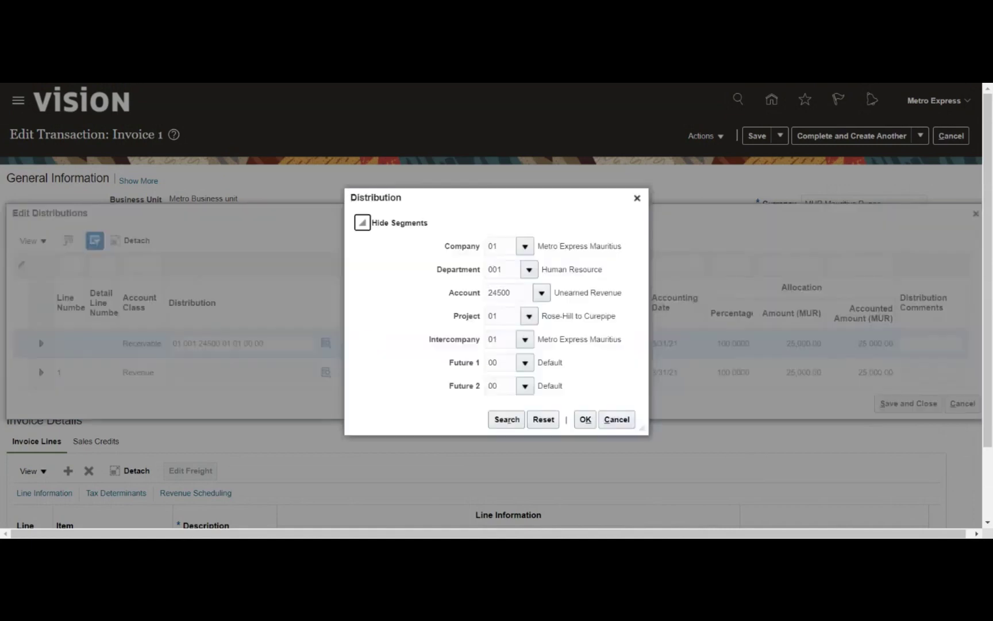
pyautogui.doubleClick(502, 294)
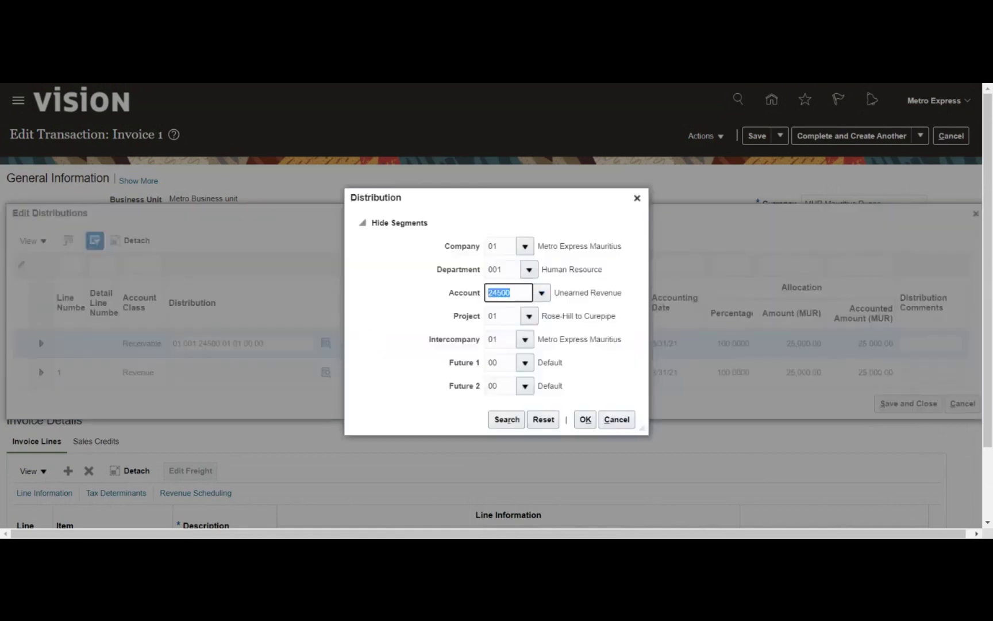
pyautogui.press('BackSpace')
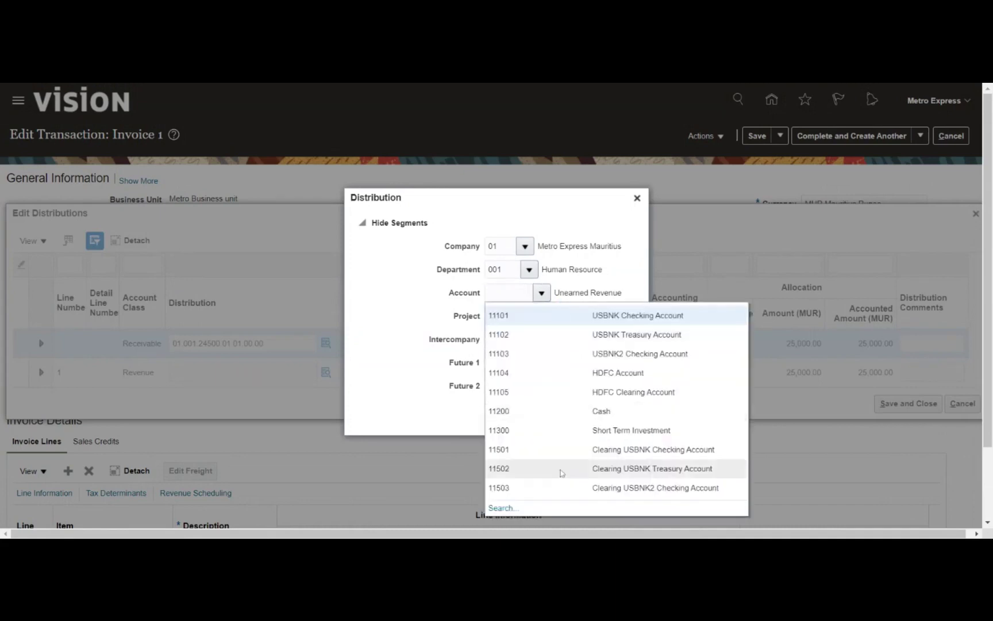
pyautogui.click(502, 508)
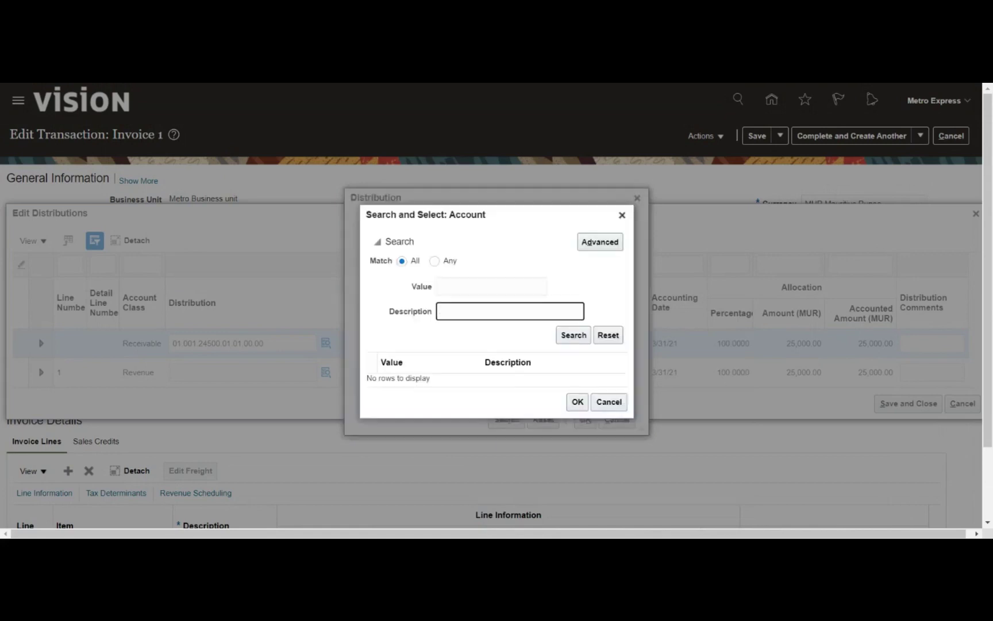
pyautogui.write('%receiv%')
pyautogui.click(574, 334)
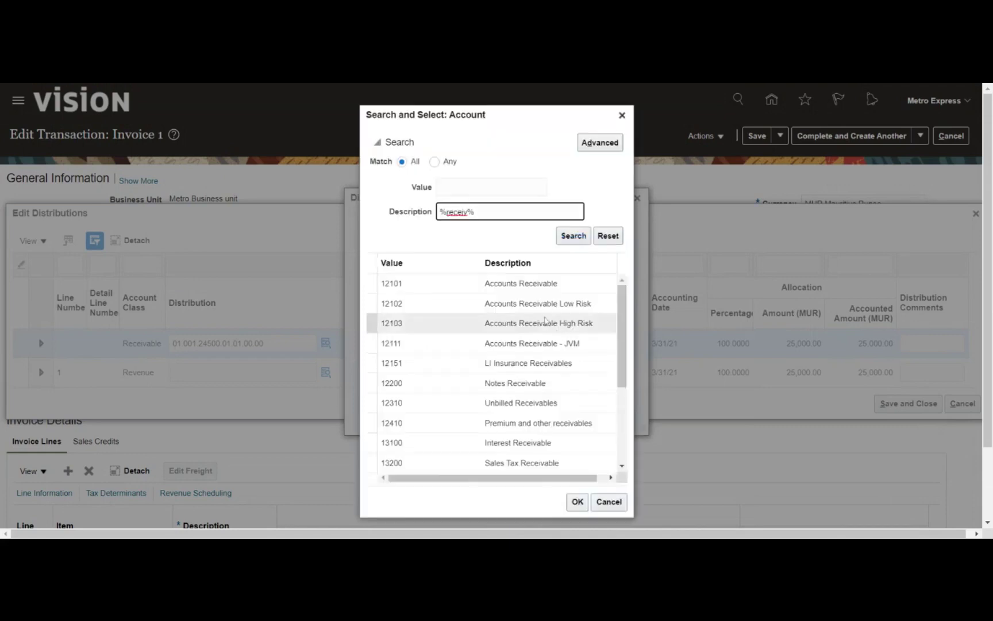
pyautogui.click(525, 288)
pyautogui.click(578, 501)
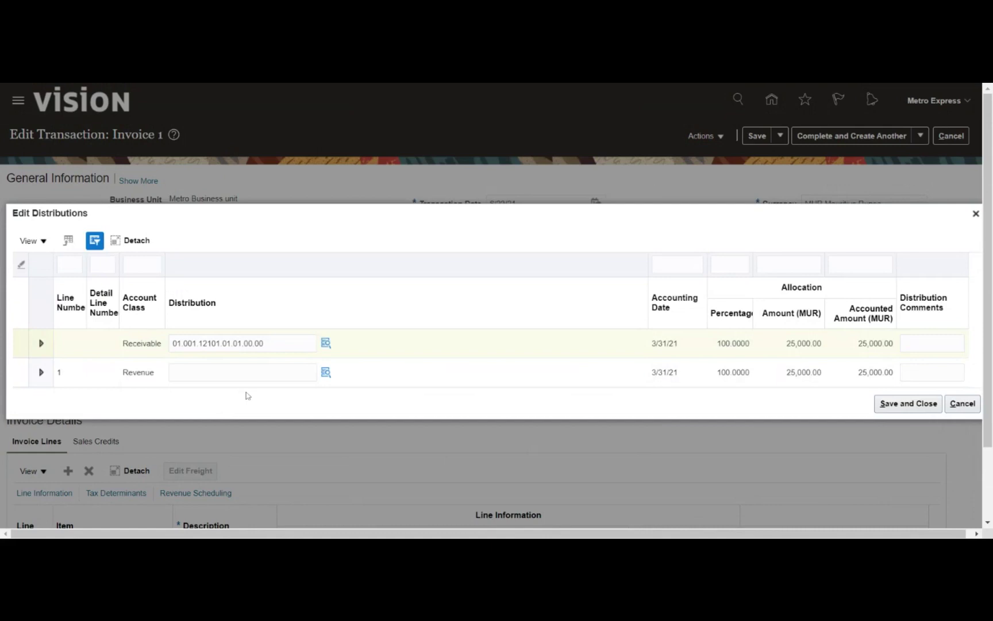
pyautogui.click(243, 372)
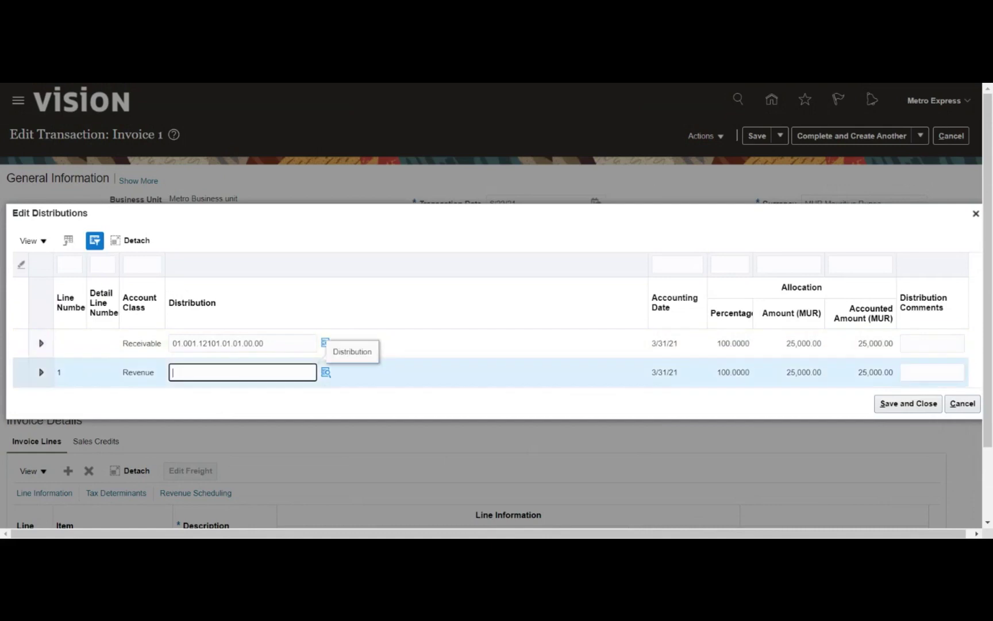
# Set the Revenue distribution's account to 41000 Revenue Domestic via a %reve% search, then save the distributions
pyautogui.write('01.001.24500.01.01.00.00')
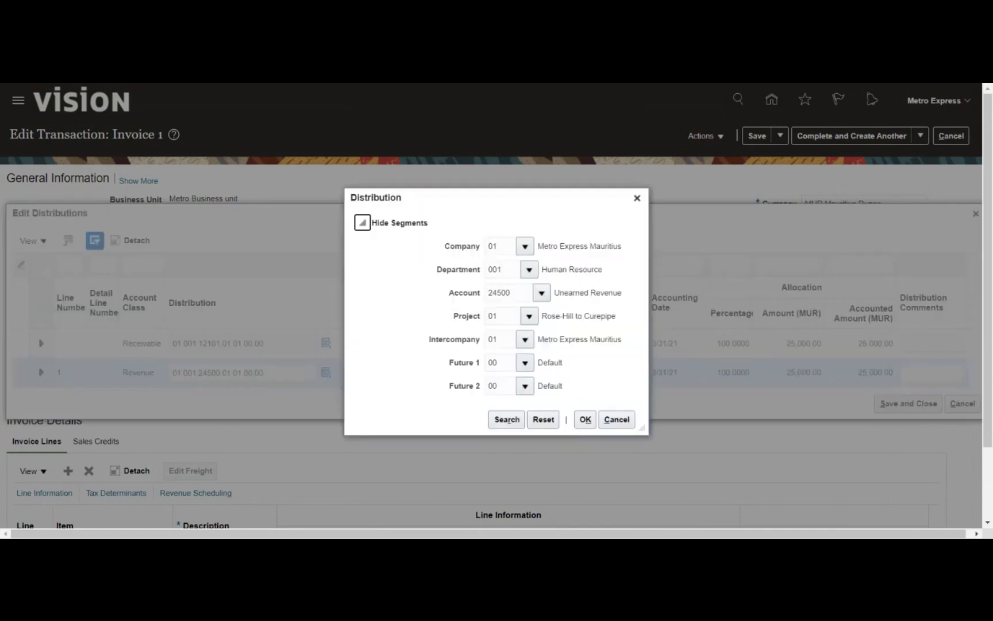
pyautogui.doubleClick(530, 294)
pyautogui.press('BackSpace')
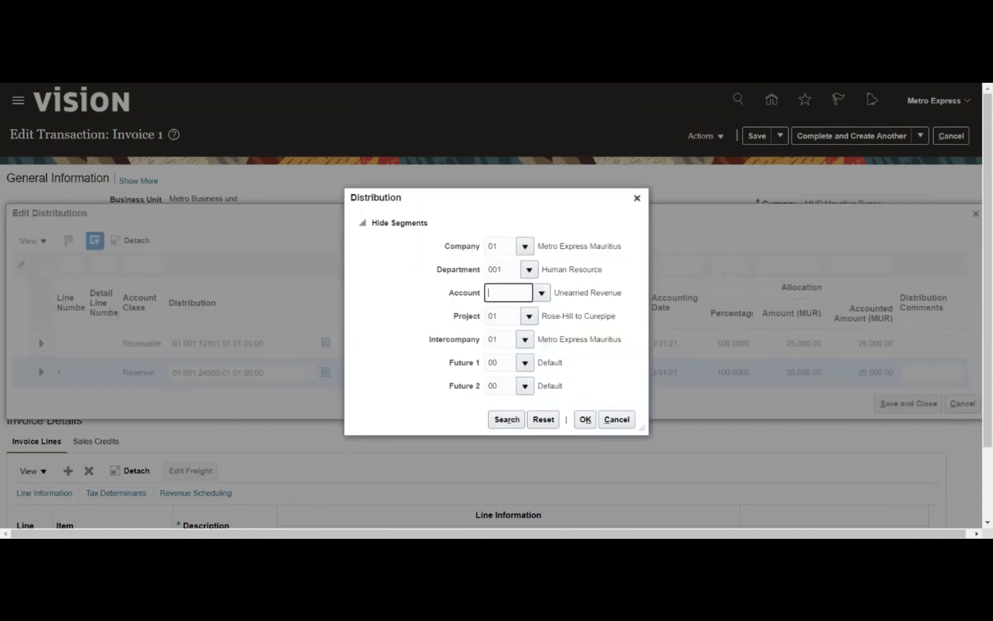
pyautogui.click(554, 315)
pyautogui.click(508, 508)
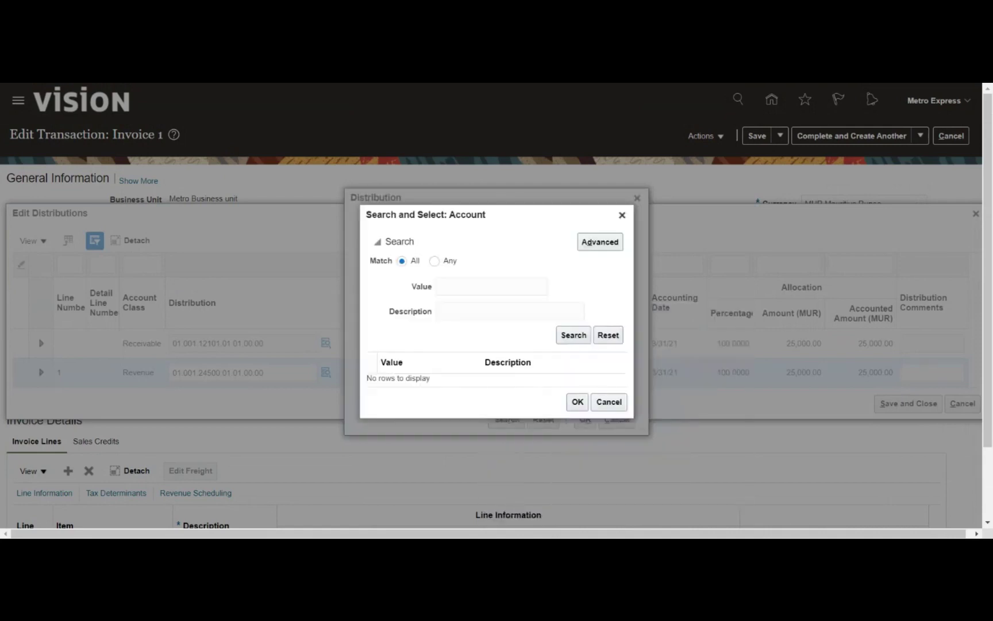
pyautogui.write('%reve')
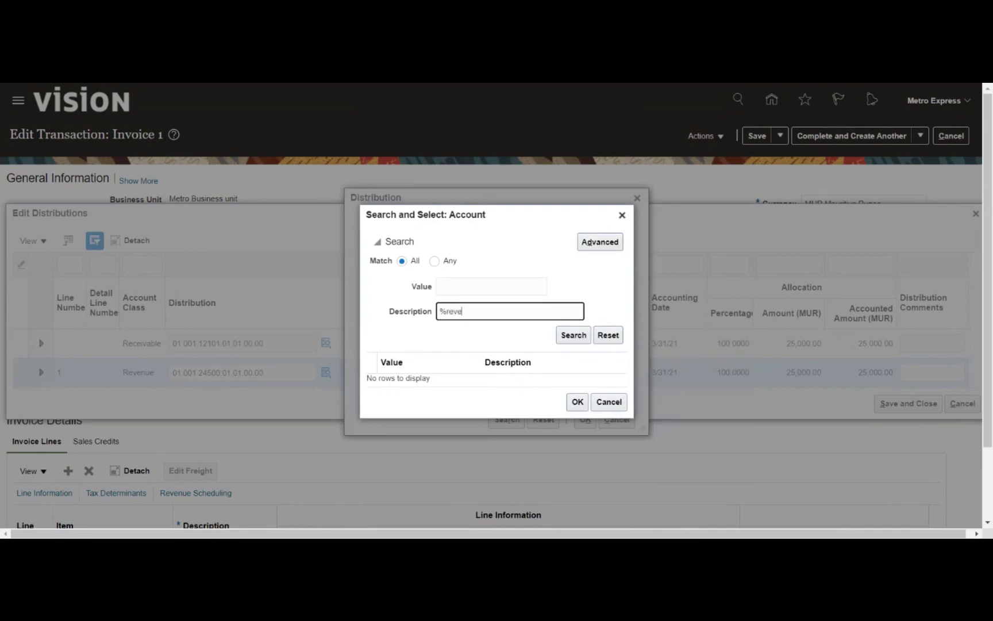
pyautogui.write('%')
pyautogui.click(559, 340)
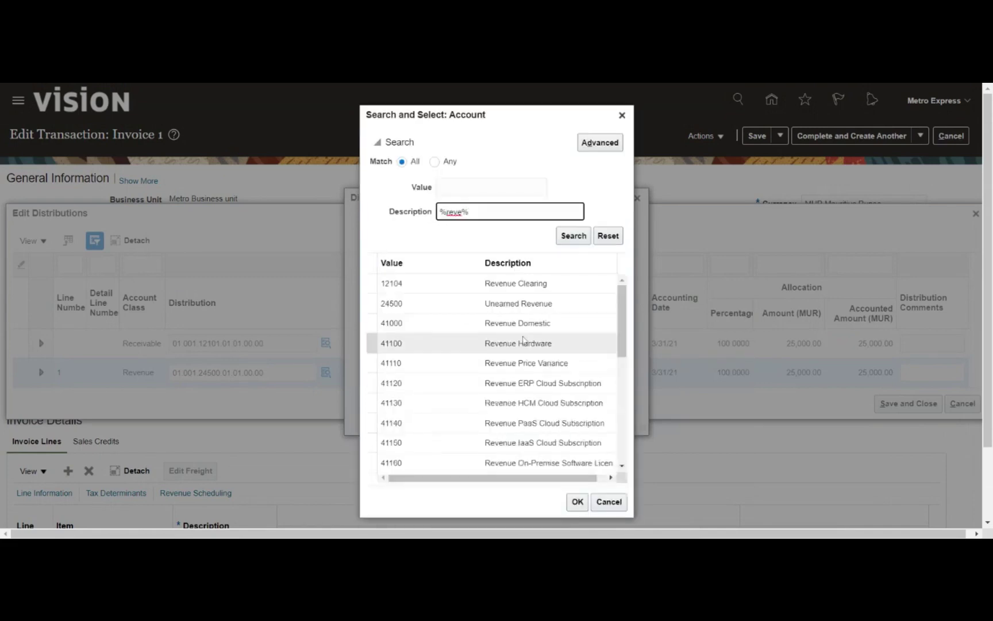
pyautogui.click(518, 323)
pyautogui.click(577, 501)
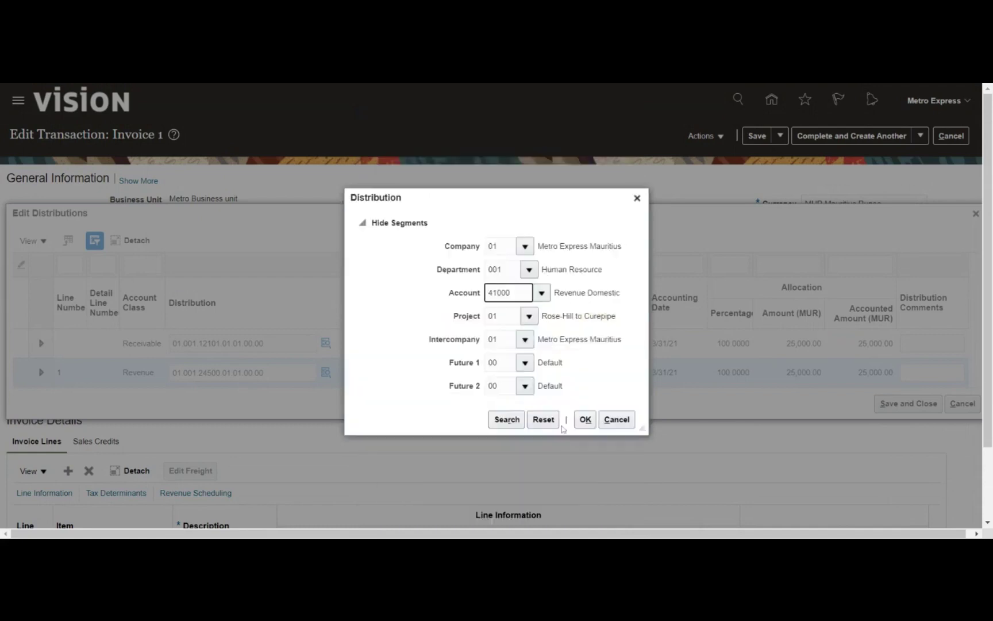
pyautogui.click(582, 417)
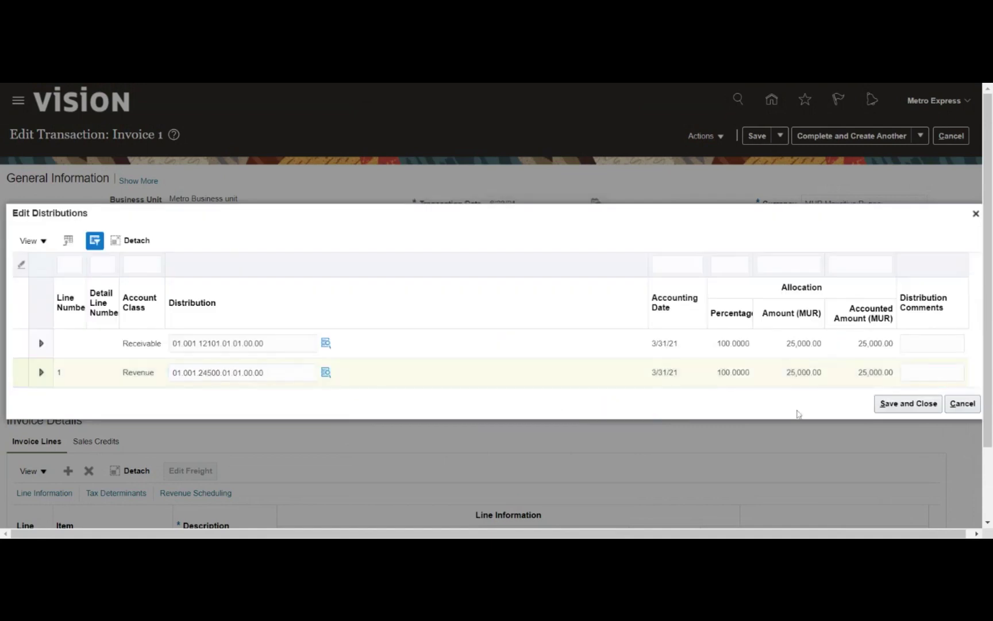
pyautogui.click(904, 406)
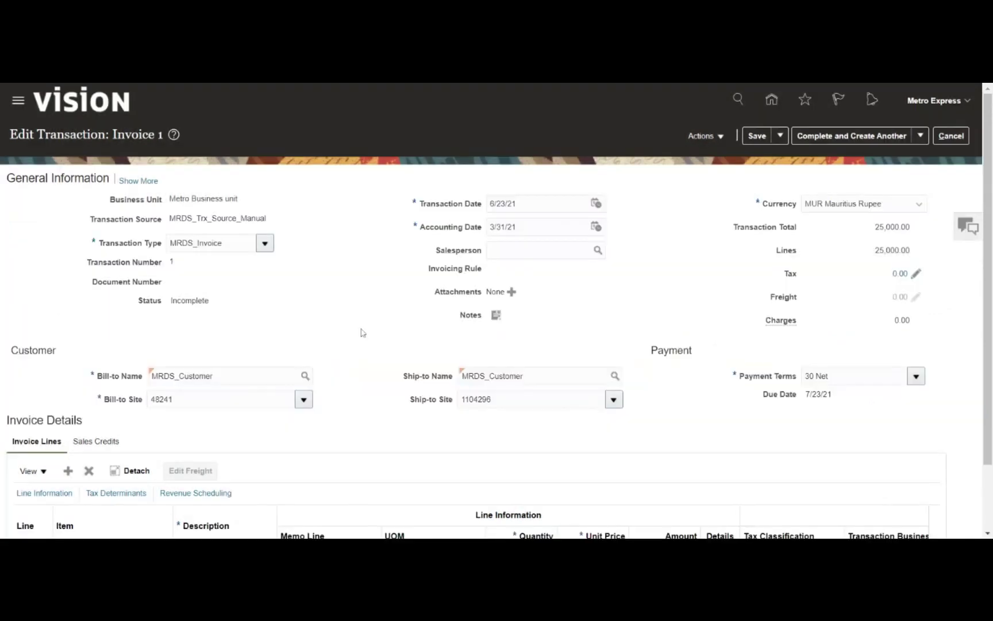
# Review the line's Revenue Scheduling columns, then save Invoice 1
pyautogui.scroll(-2, 363, 332)
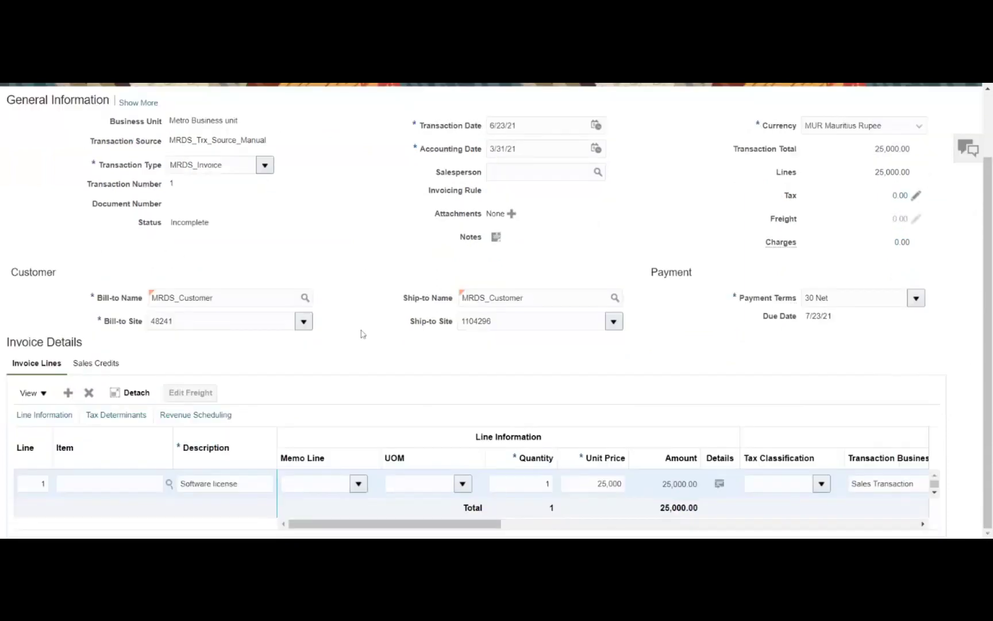
pyautogui.scroll(2, 363, 334)
pyautogui.scroll(-2, 361, 336)
pyautogui.moveTo(443, 524); pyautogui.dragTo(828, 488)
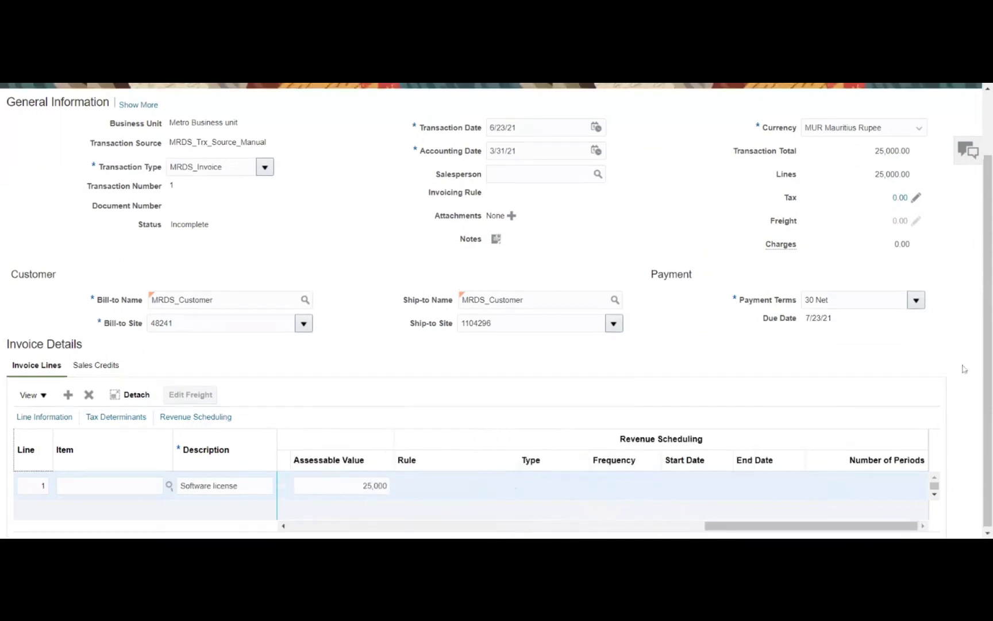
pyautogui.scroll(2, 964, 368)
pyautogui.click(761, 140)
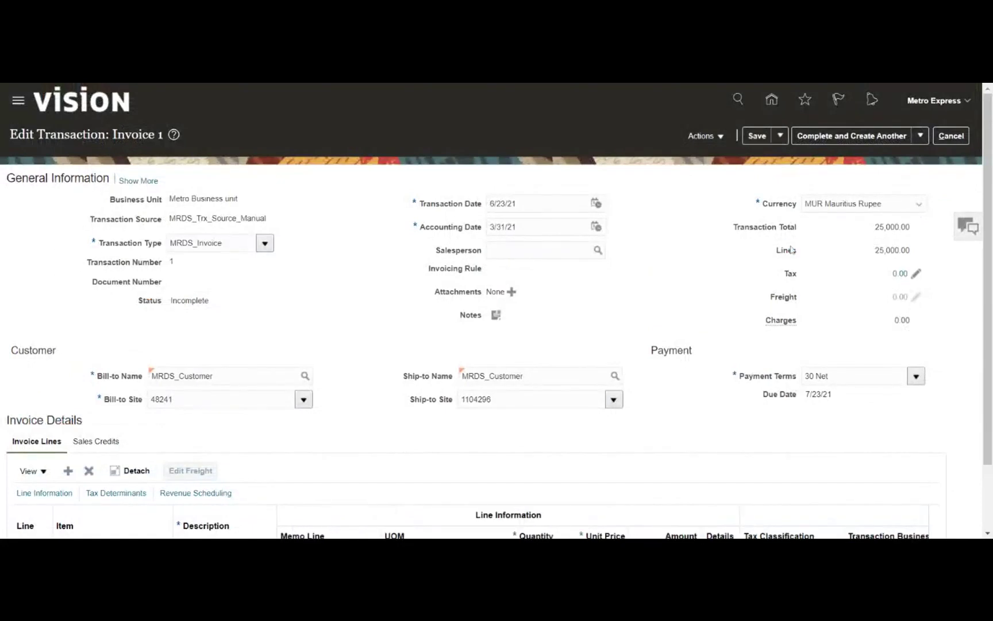
# Complete Invoice 1 with Complete and Review, confirming its 25,000.00 MUR total on the review page
pyautogui.click(713, 138)
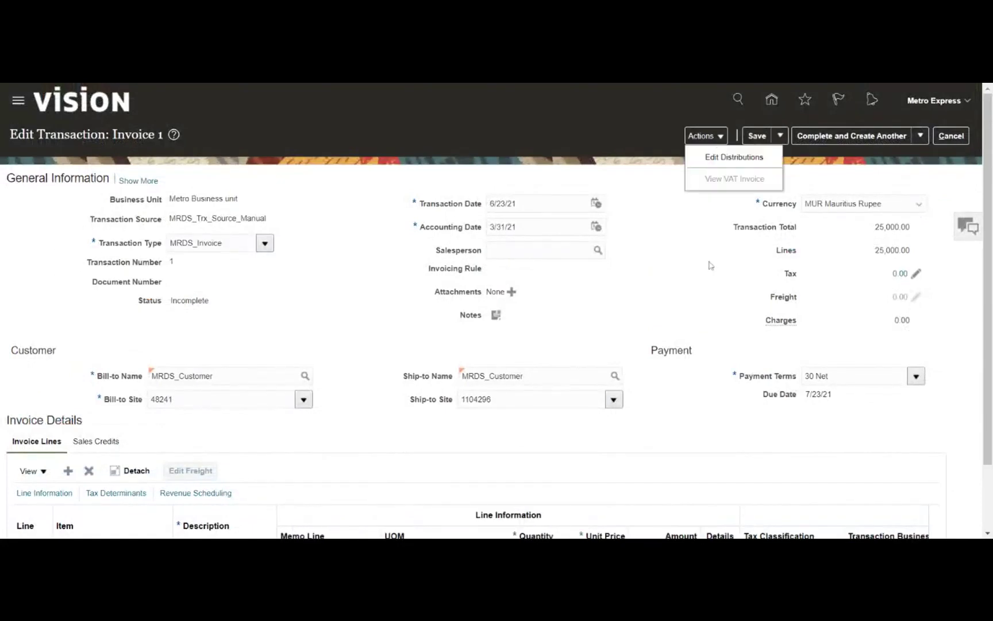
pyautogui.click(713, 266)
pyautogui.click(916, 141)
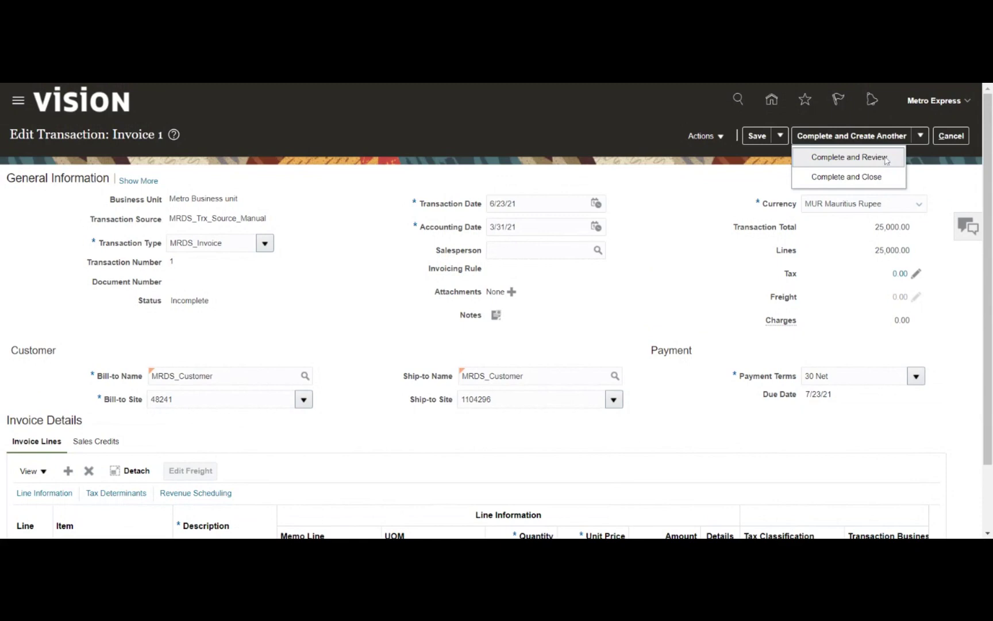
pyautogui.click(887, 161)
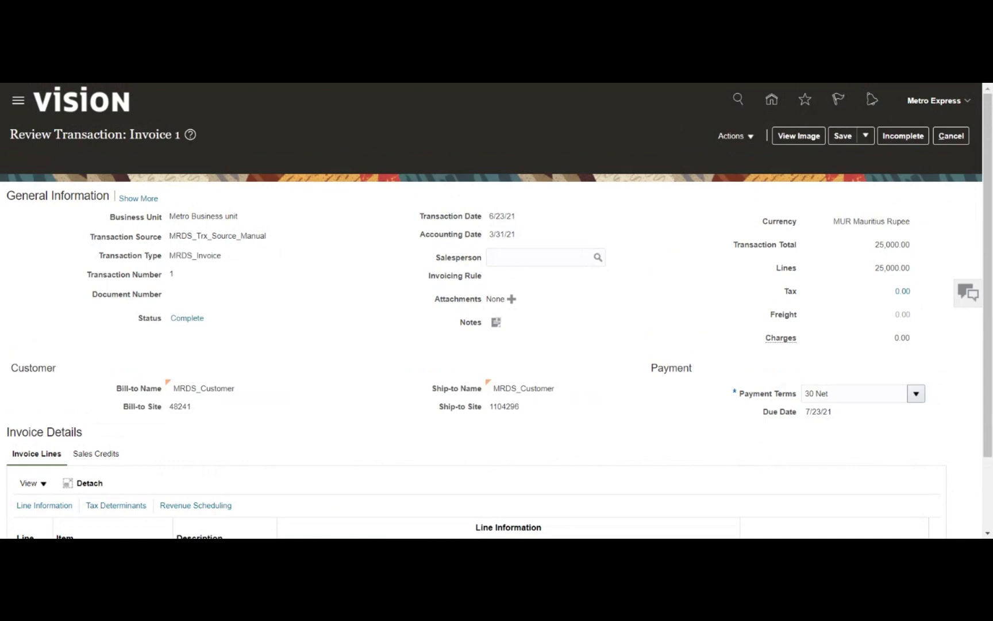
pyautogui.scroll(-1, 496, 345)
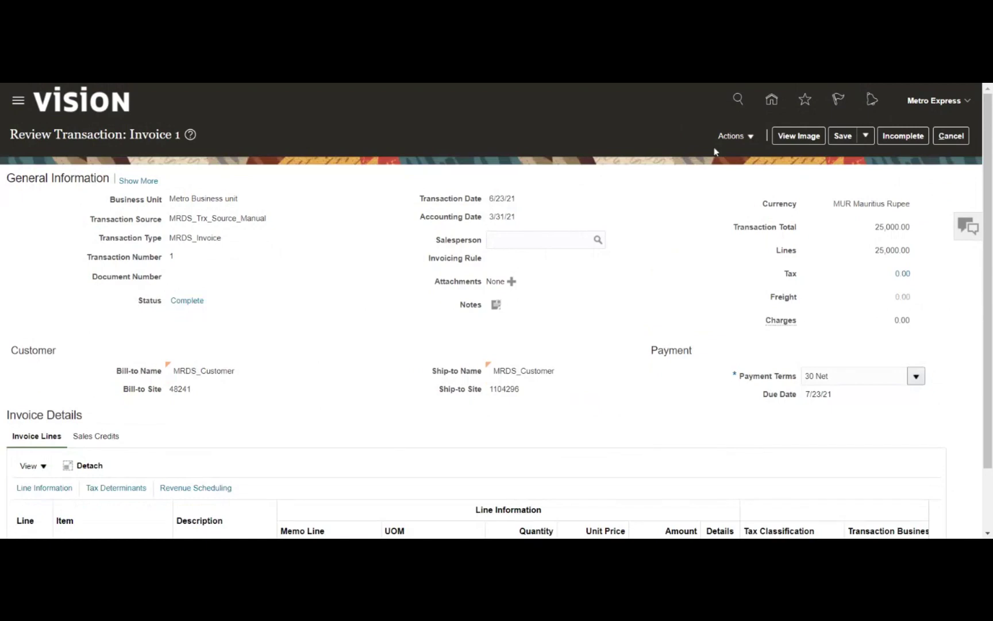
pyautogui.click(733, 137)
pyautogui.click(687, 215)
# Post Invoice 1 to the ledger and check its 25,000.00 Receivable debit and Revenue credit lines
pyautogui.click(735, 136)
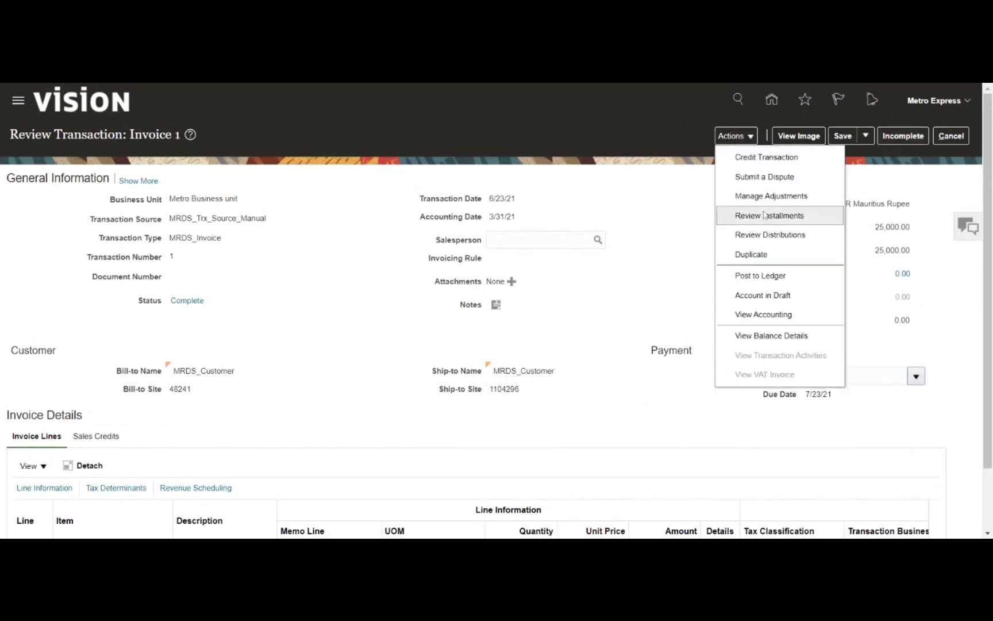
pyautogui.click(770, 275)
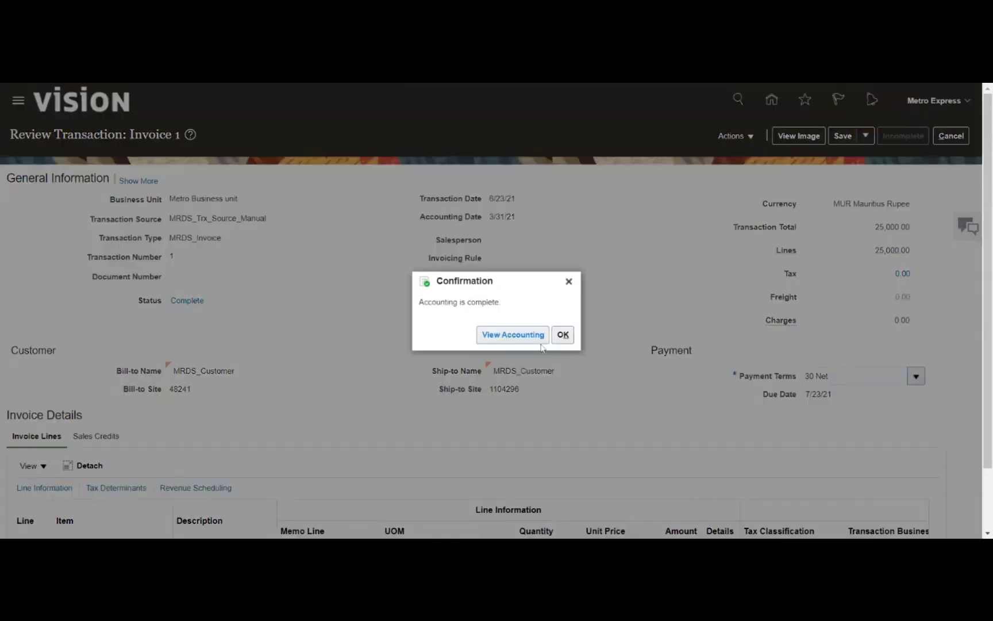
pyautogui.click(514, 339)
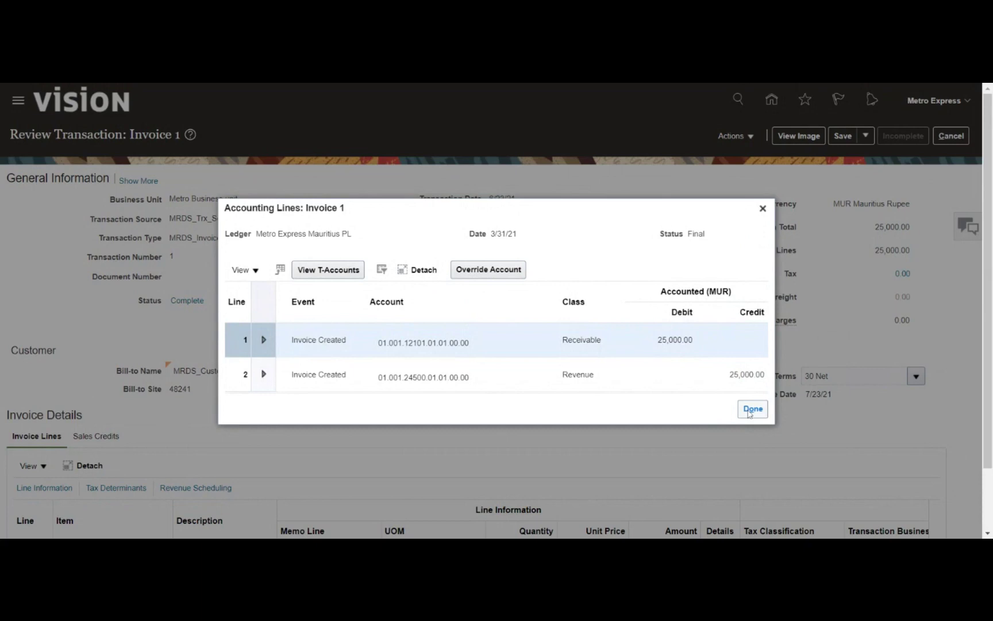
pyautogui.click(752, 409)
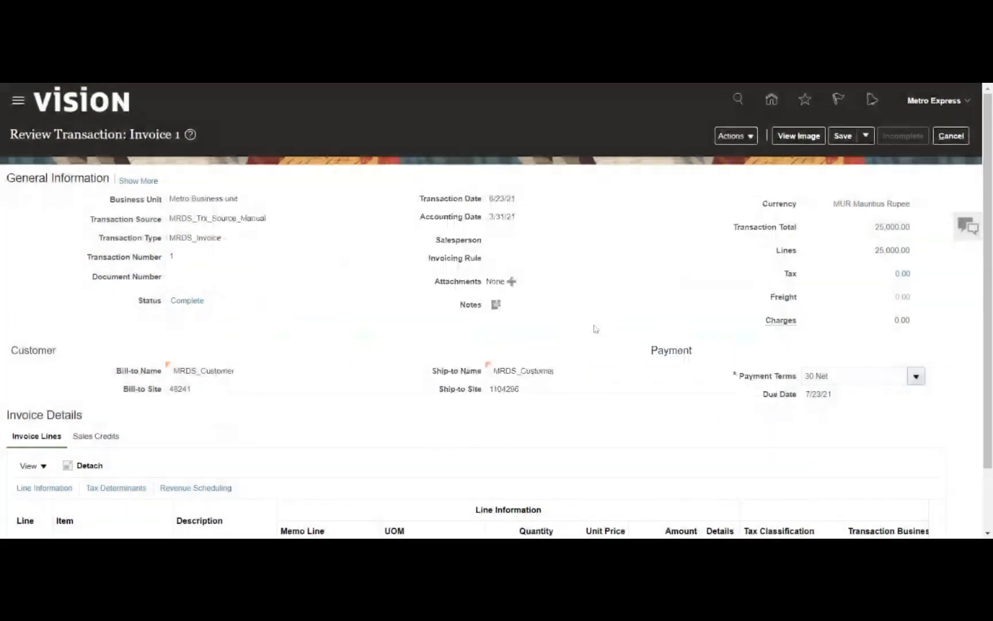
# Check Invoice 1's line, then bring up its Actions menu
pyautogui.scroll(-2, 597, 339)
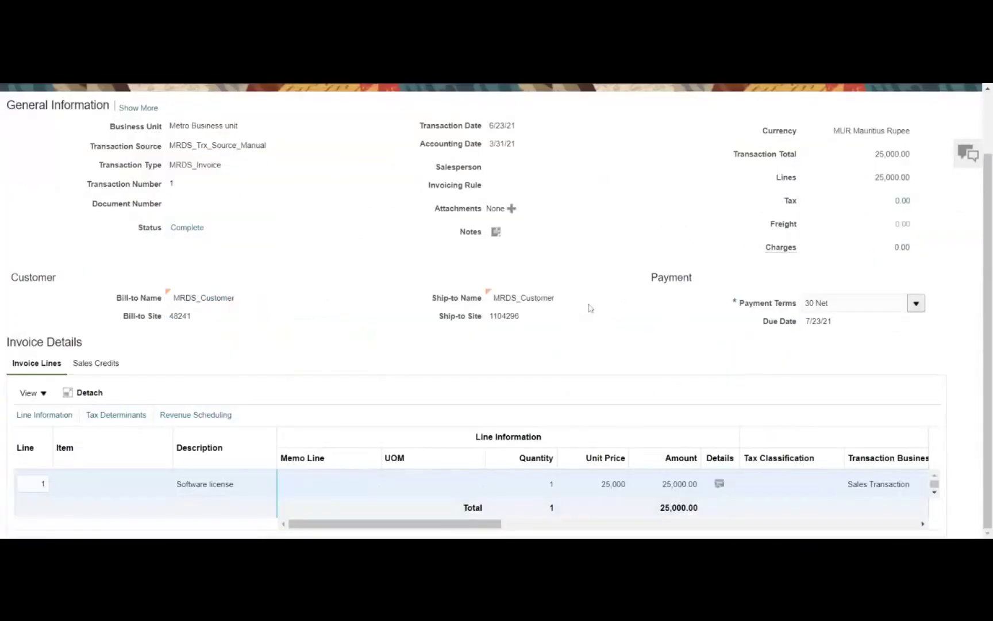
pyautogui.scroll(2, 589, 308)
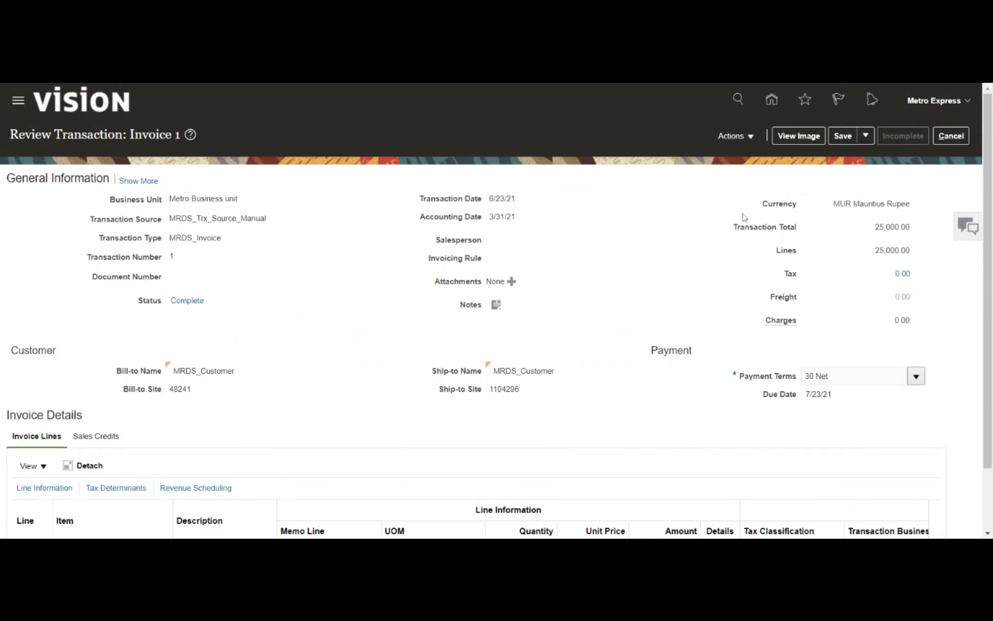
pyautogui.click(736, 138)
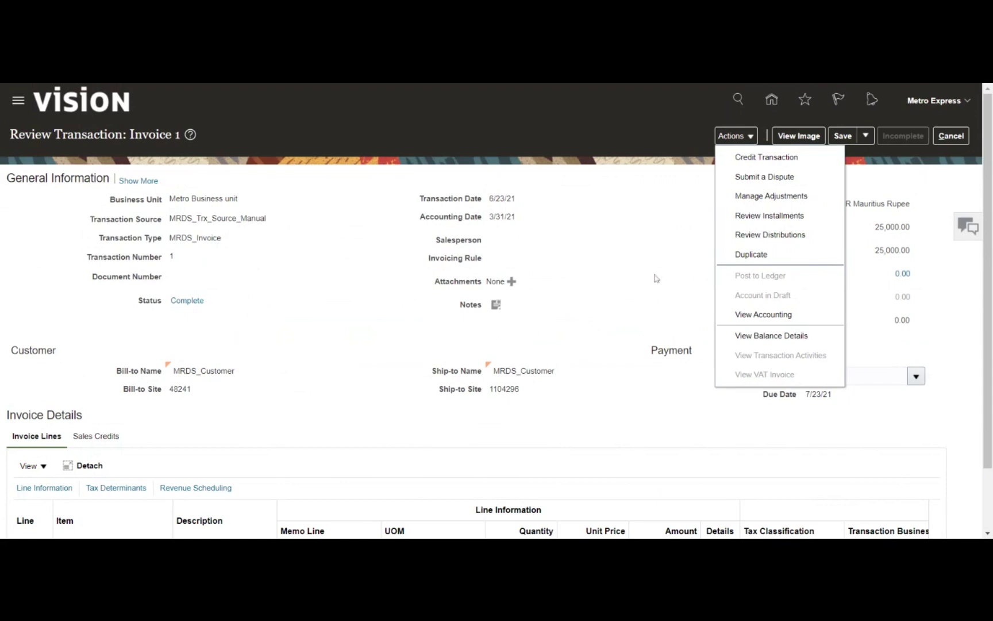
pyautogui.click(719, 334)
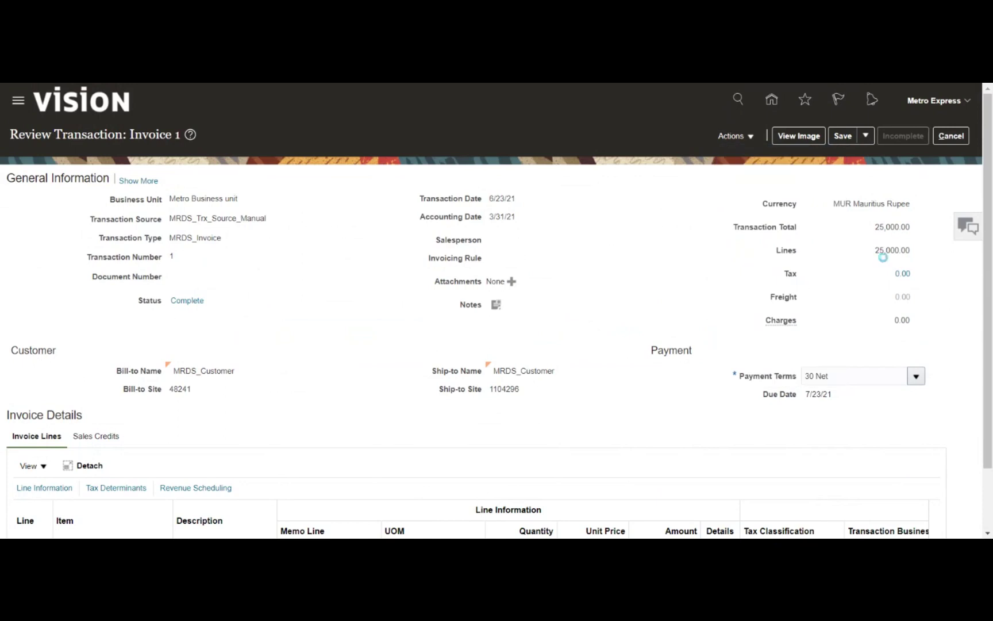
pyautogui.click(732, 137)
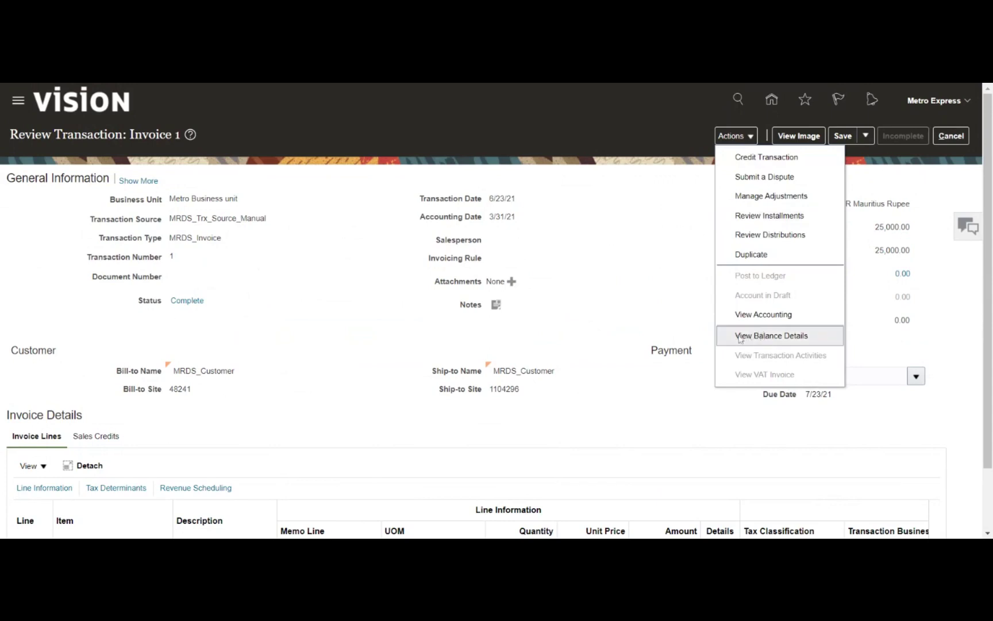
# Review Invoice 1's balance details: 25,000.00 MUR balance with no receipts or adjustments
pyautogui.click(752, 338)
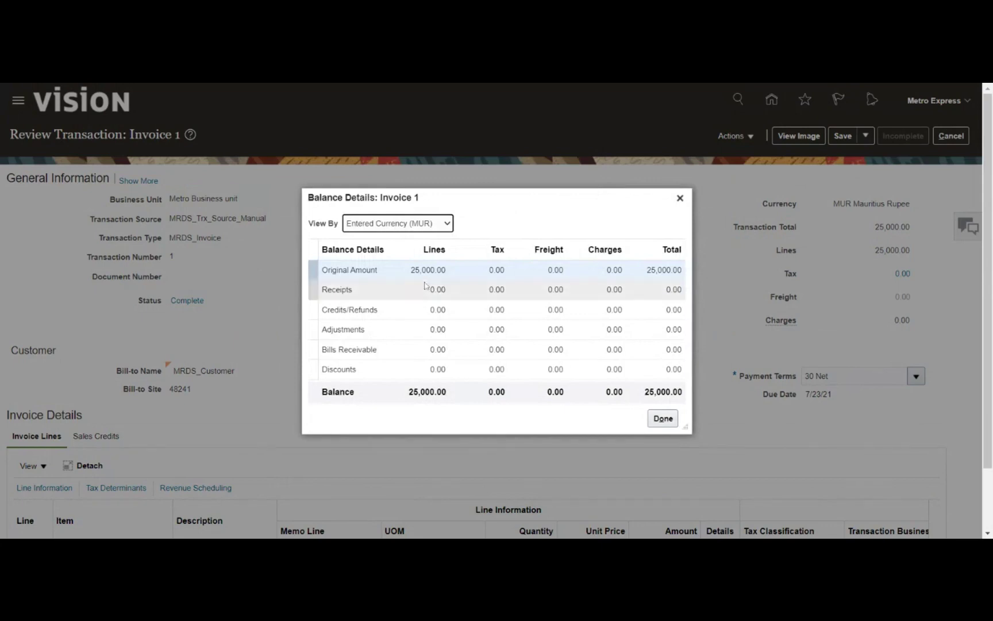
pyautogui.click(425, 288)
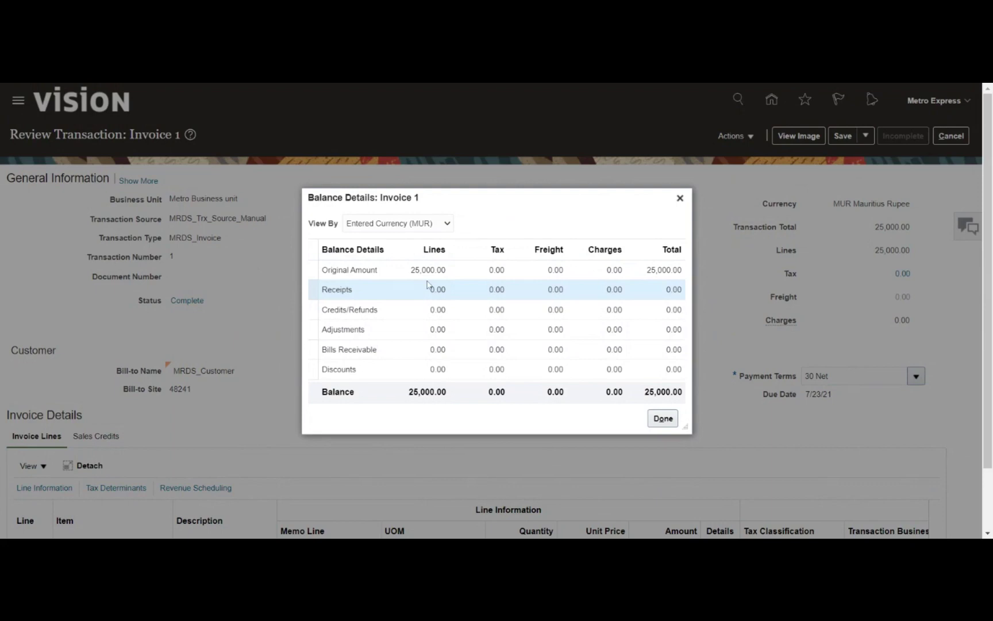
pyautogui.click(412, 331)
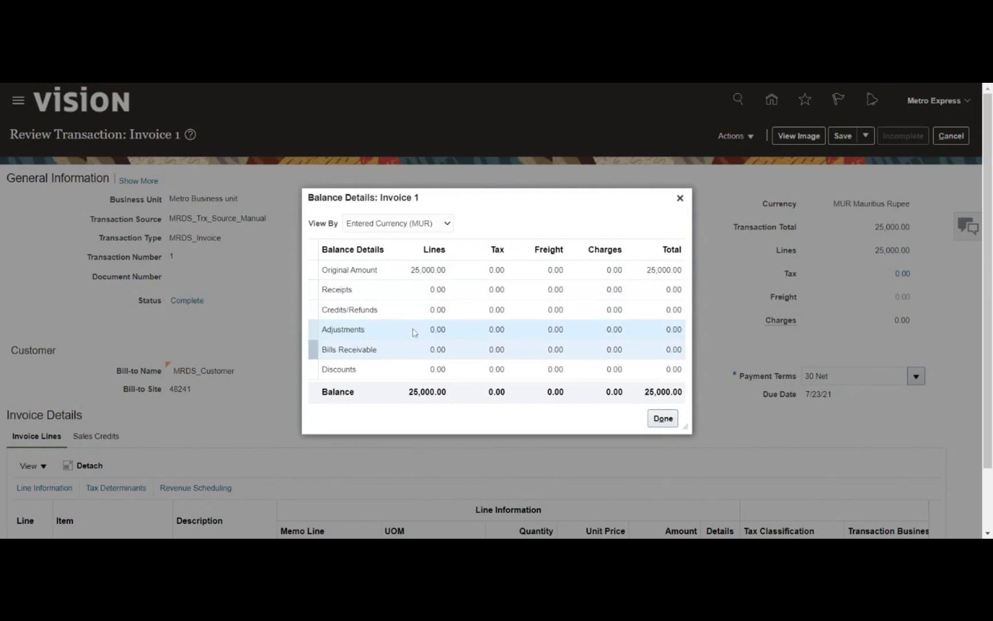
pyautogui.click(663, 422)
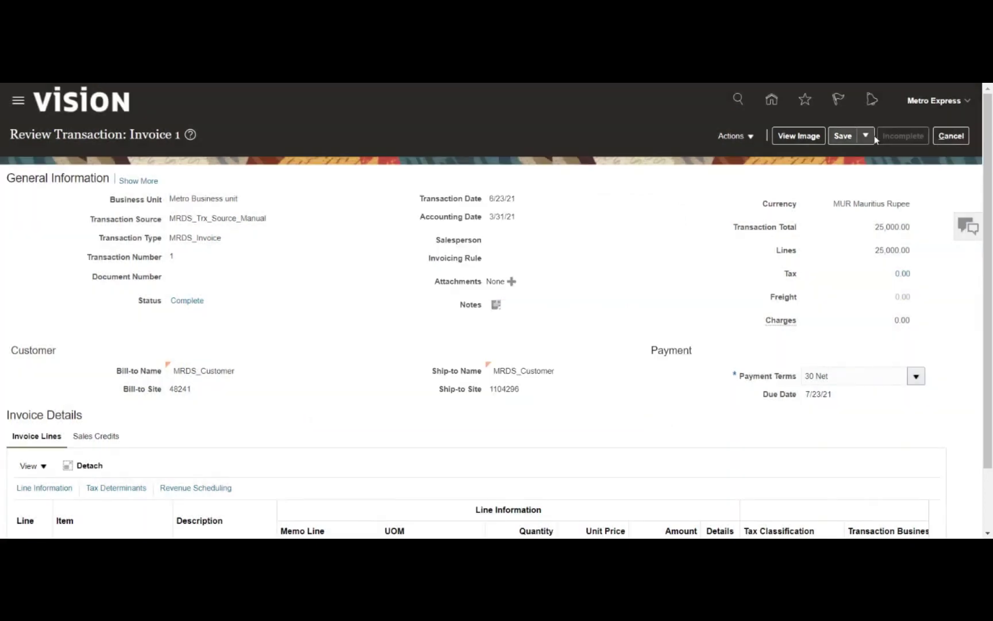
# Save and close Invoice 1, acknowledging the saved confirmation
pyautogui.click(865, 136)
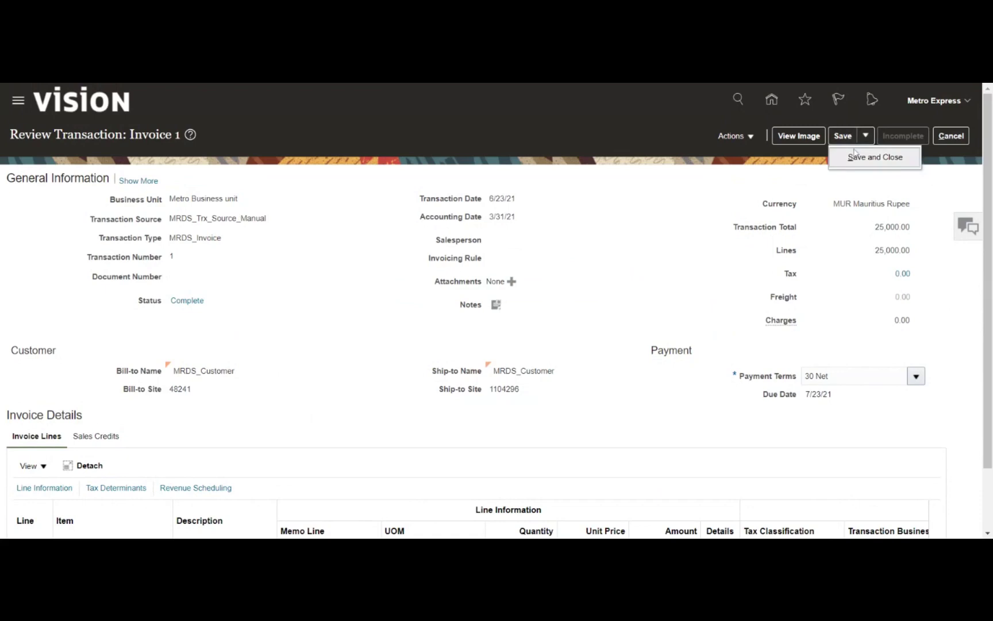
pyautogui.click(856, 156)
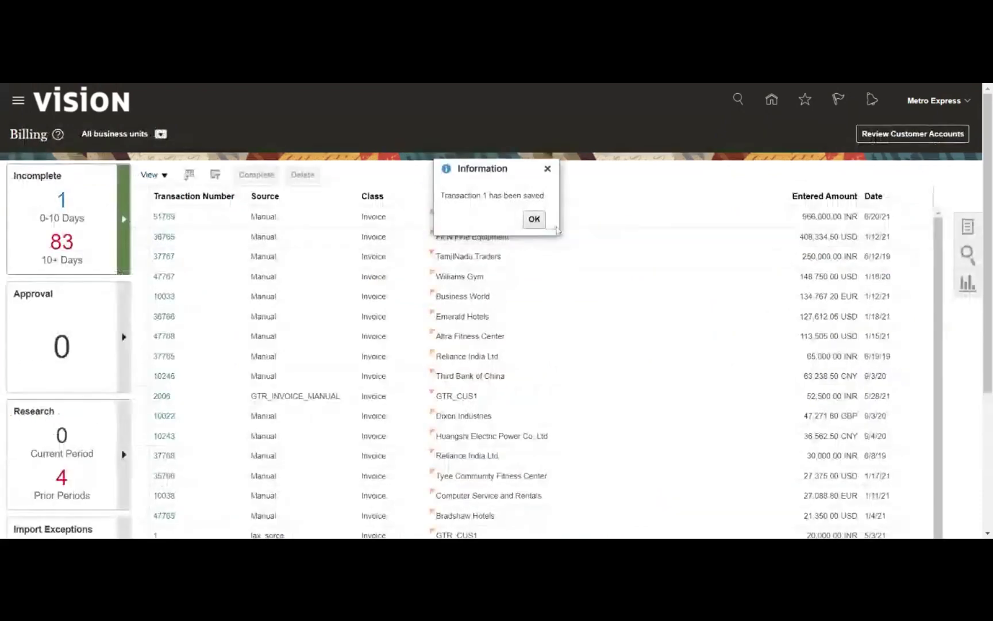
pyautogui.click(534, 219)
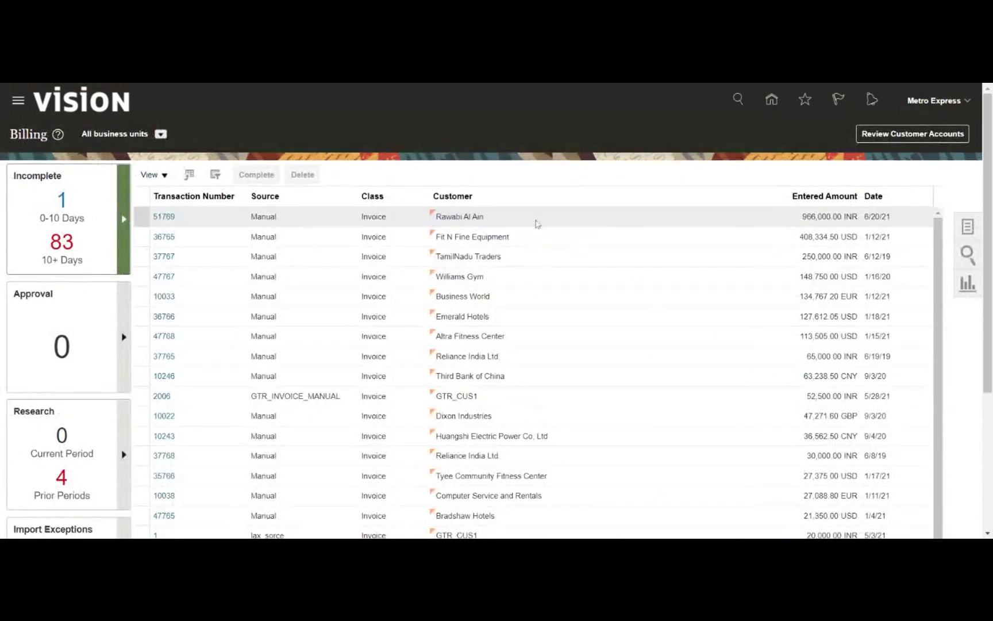
# Go to the Accounts Receivable work area and show its receivables tasks
pyautogui.click(768, 101)
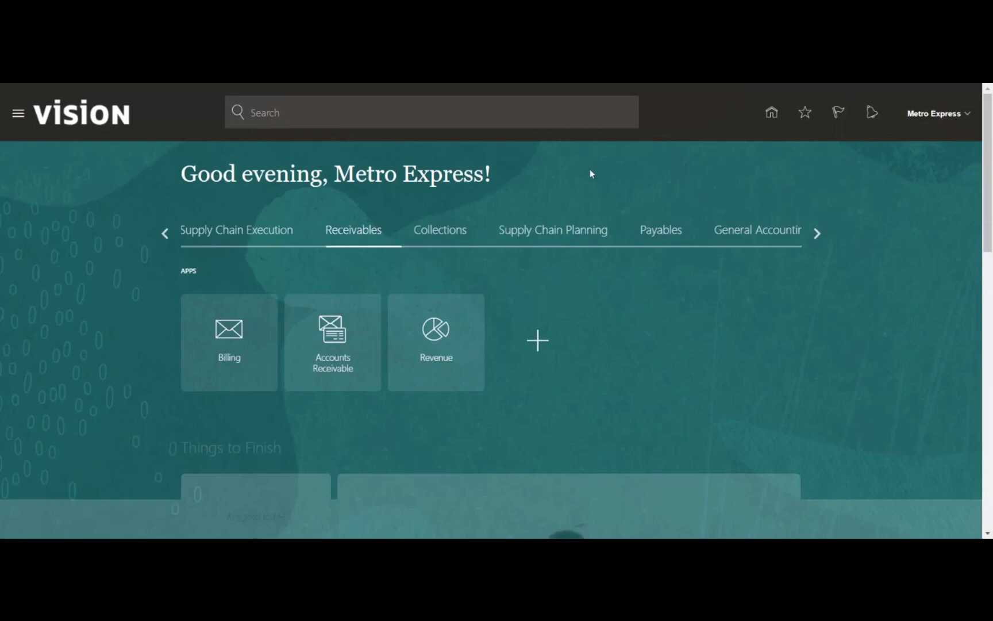
pyautogui.click(332, 340)
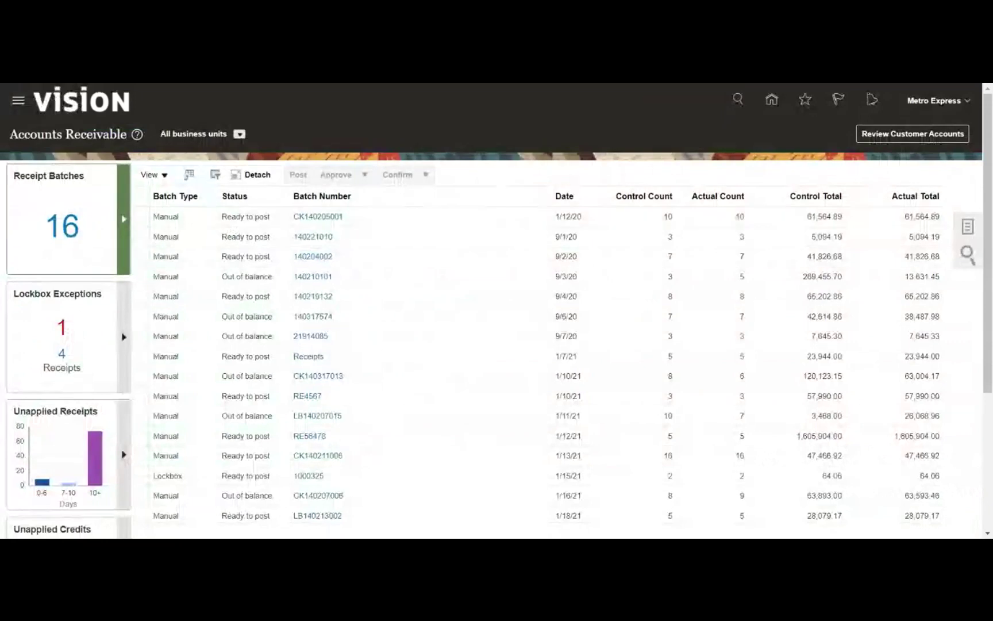
pyautogui.click(970, 227)
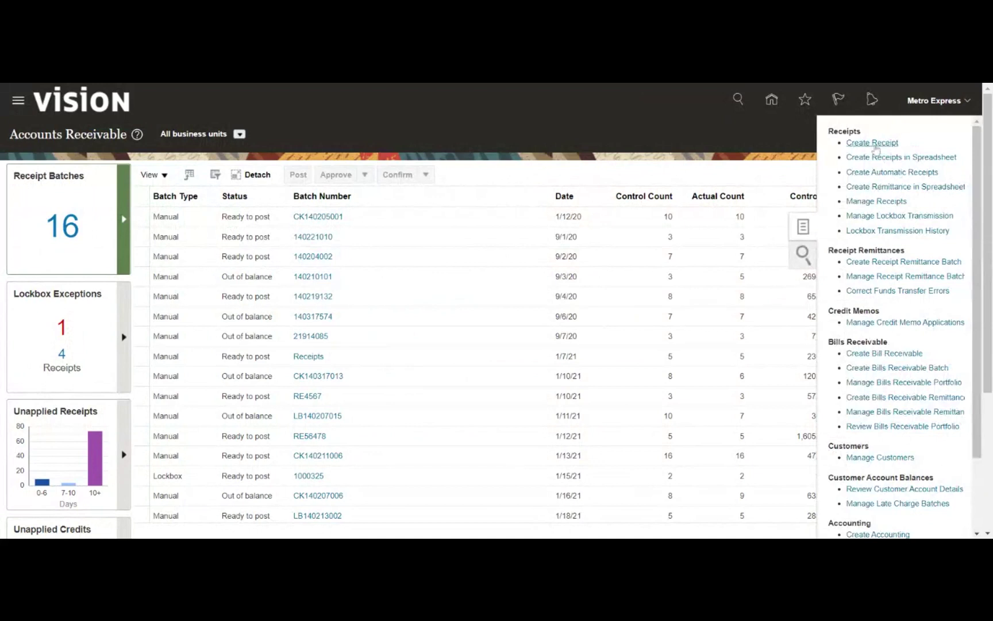
# Start a new receipt with Metro Business unit as the business unit
pyautogui.click(872, 143)
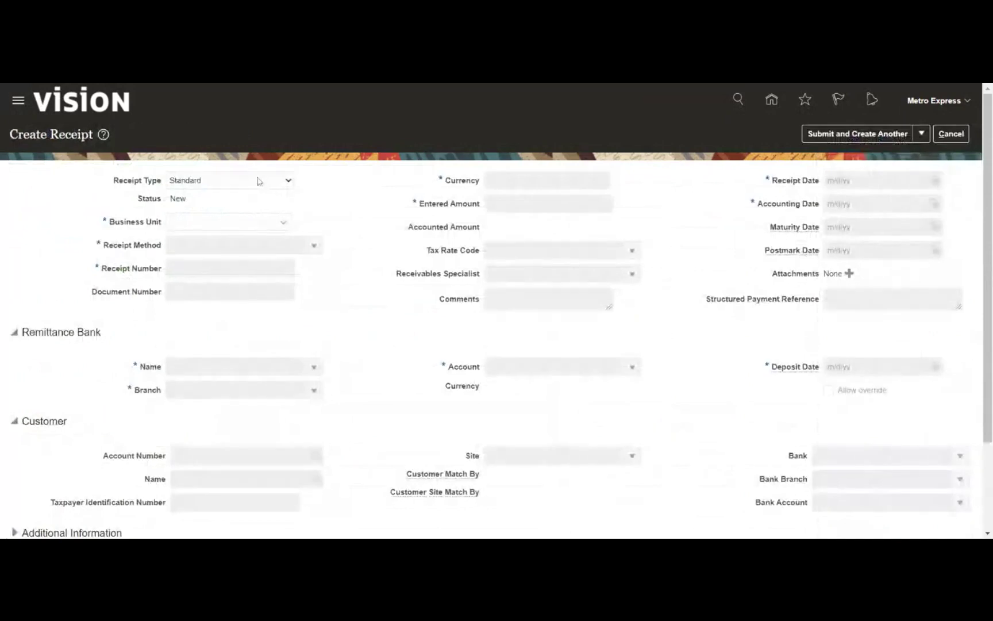
pyautogui.click(289, 184)
pyautogui.click(215, 222)
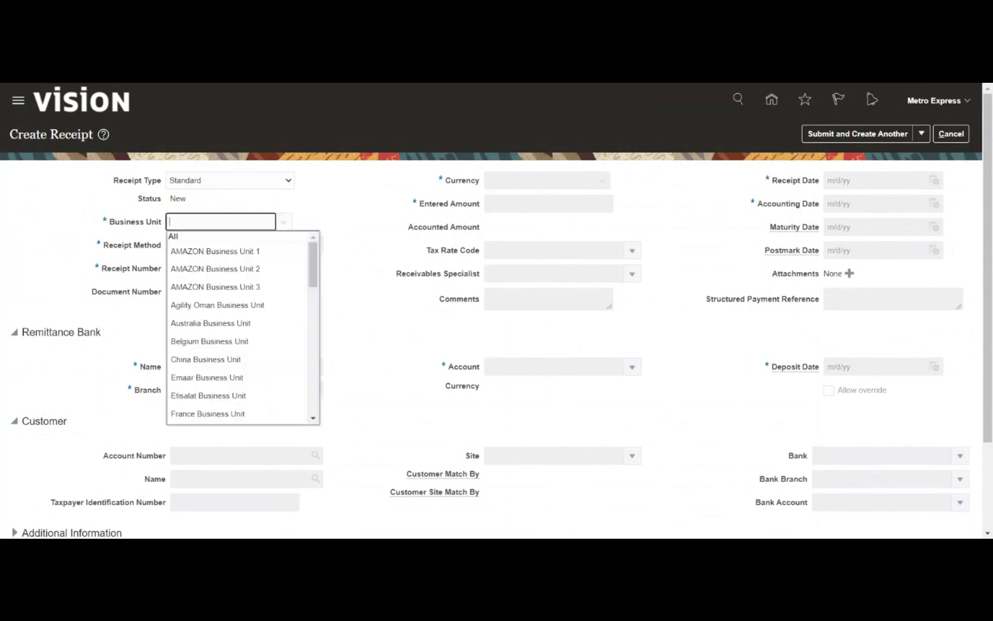
pyautogui.write('met')
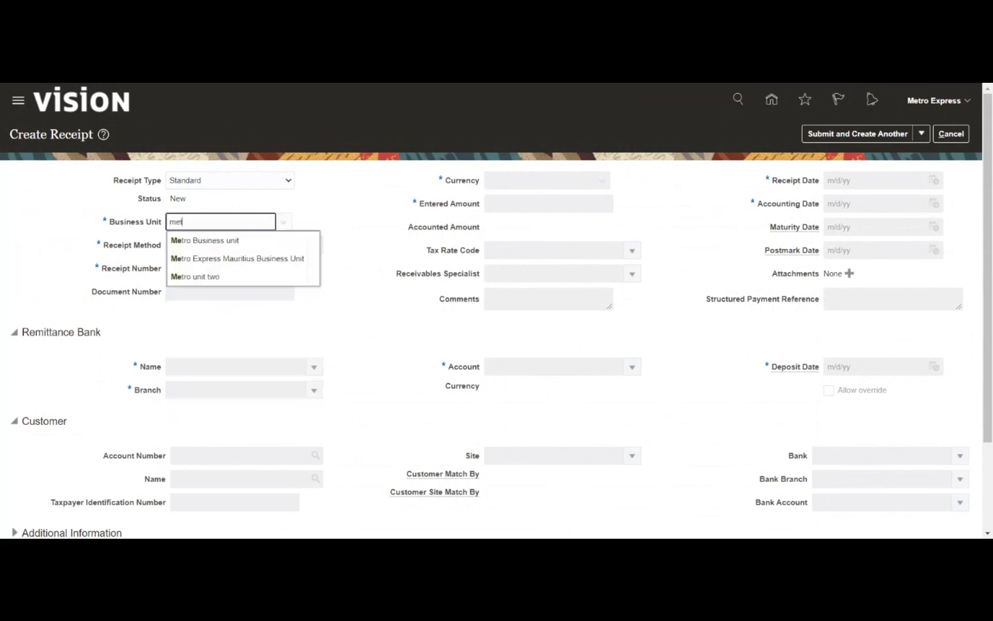
pyautogui.press('Down')
pyautogui.press('Return')
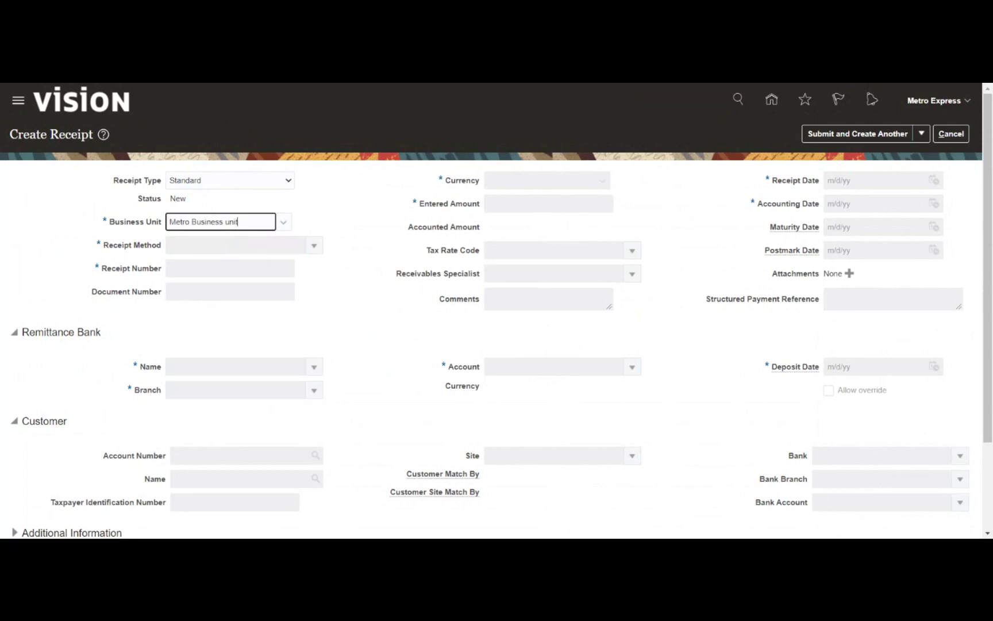
# Set the receipt method to MRDS_Receipt
pyautogui.click(313, 246)
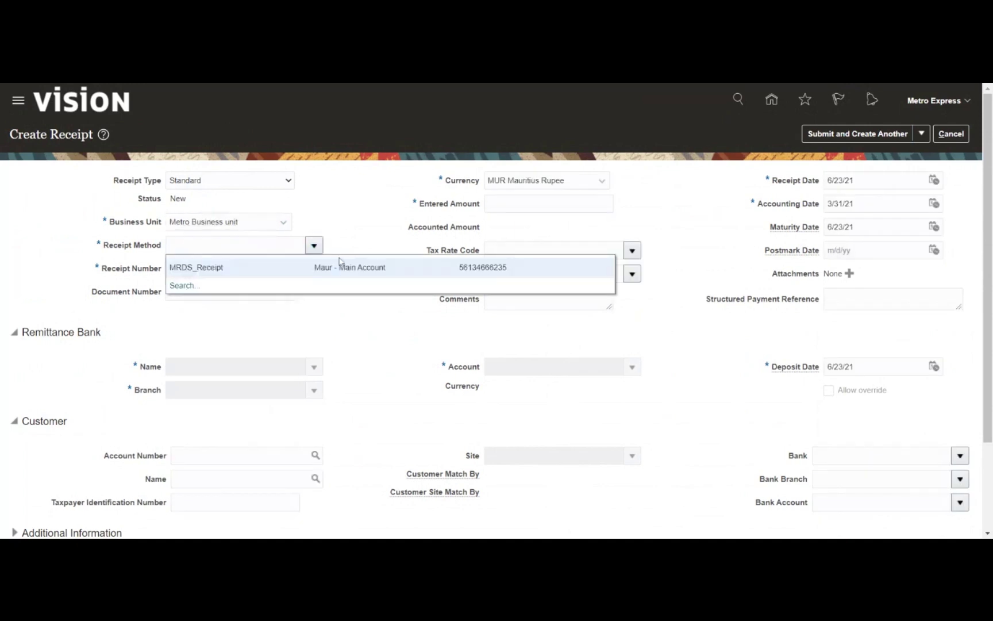
pyautogui.press('Escape')
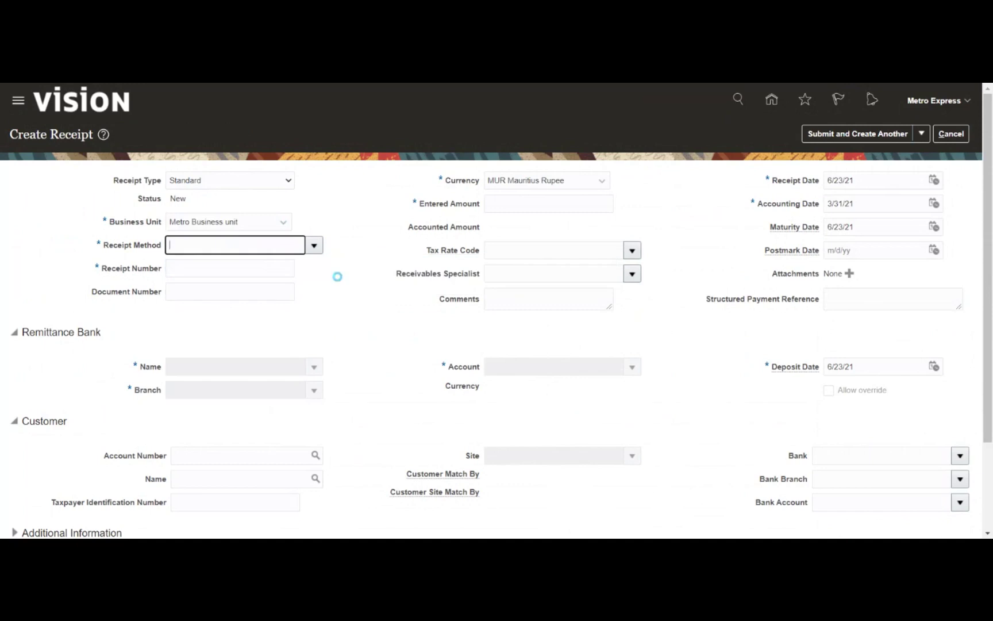
pyautogui.write('MRDS_Receipt')
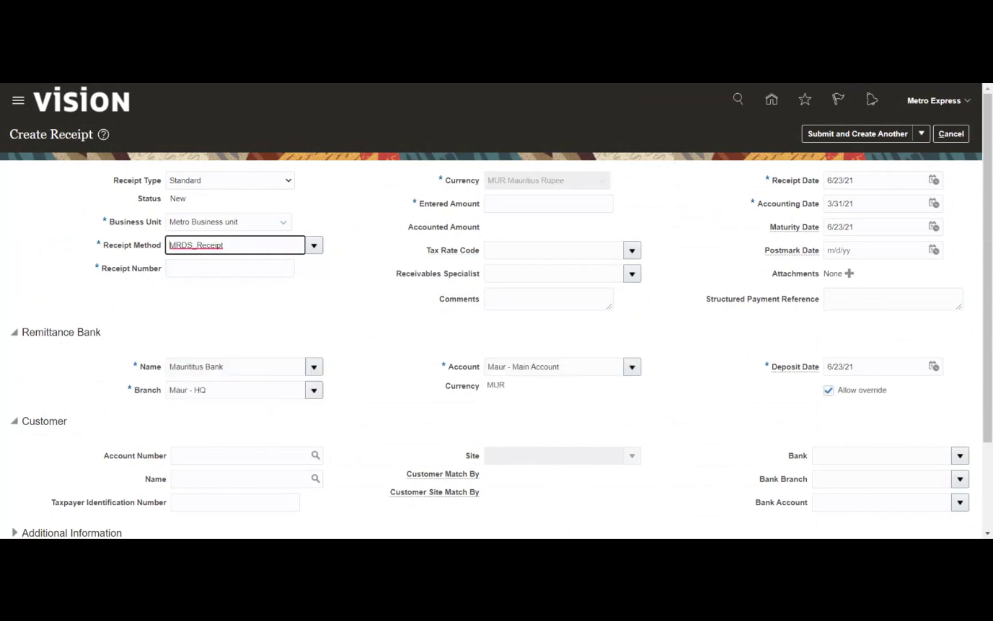
pyautogui.press('Tab')
pyautogui.click(346, 288)
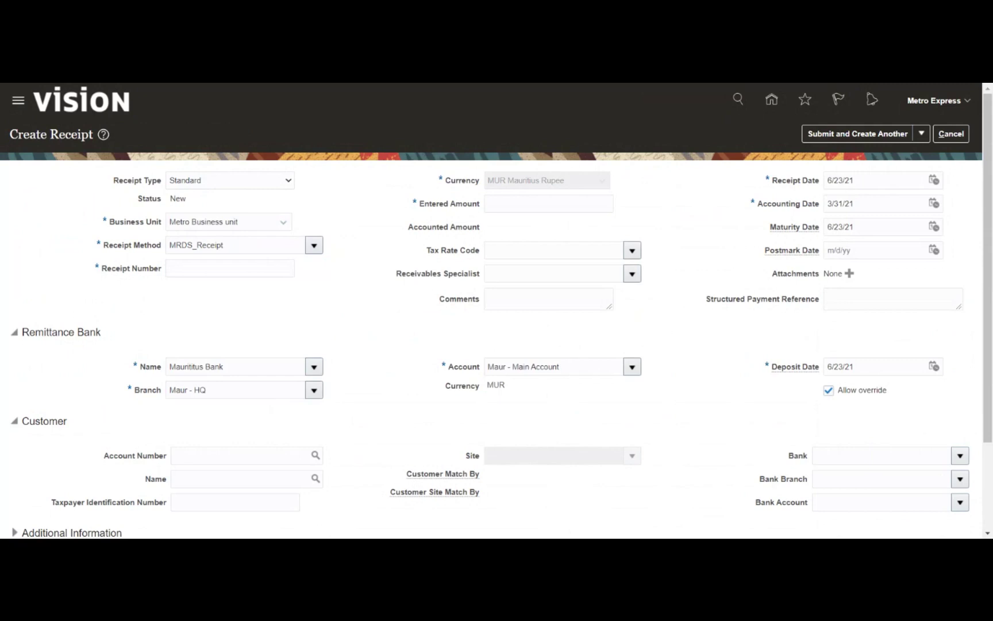
# Enter receipt number CHK7812 and an entered amount of 5,000.00
pyautogui.click(230, 268)
pyautogui.write('CHK')
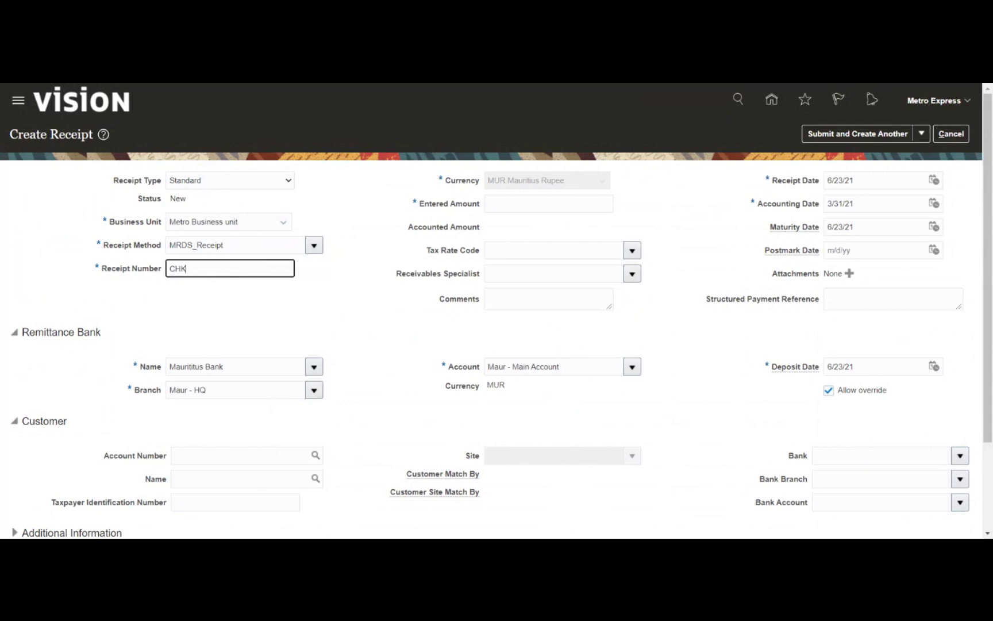
pyautogui.write('7812')
pyautogui.press('Tab')
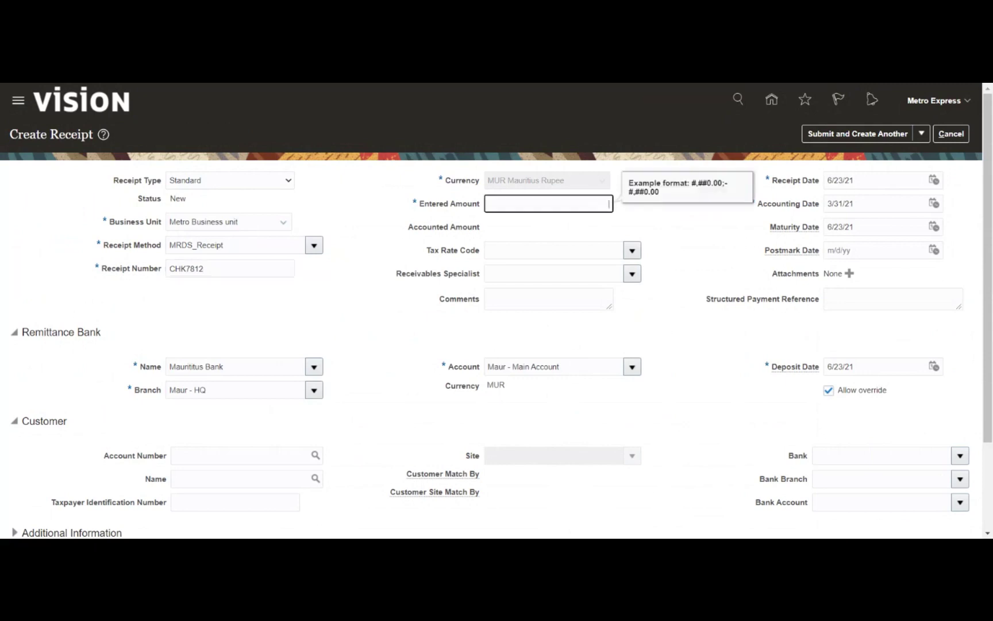
pyautogui.write('5000')
pyautogui.press('Tab')
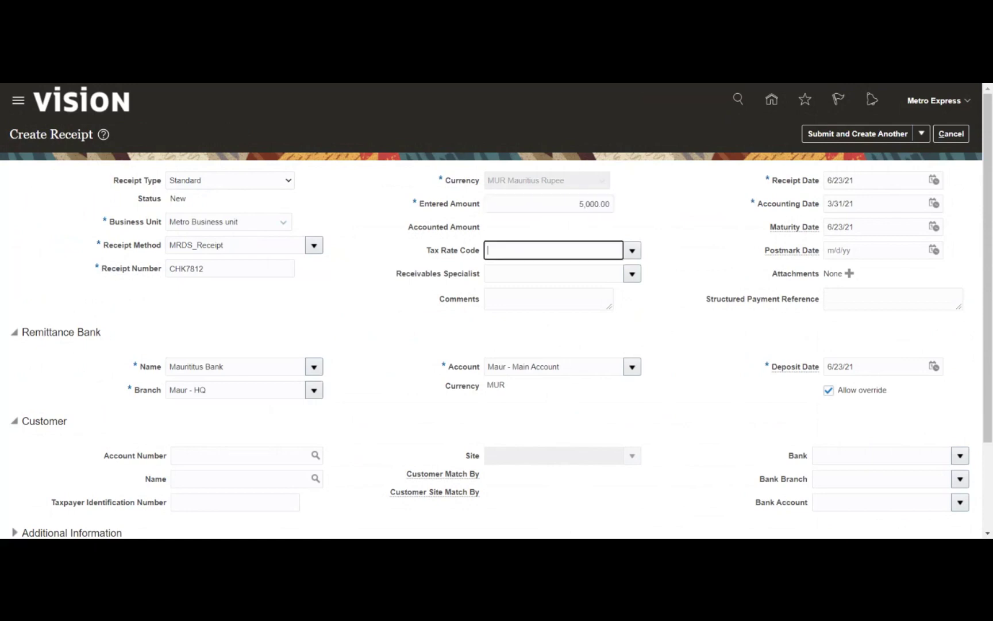
pyautogui.click(693, 226)
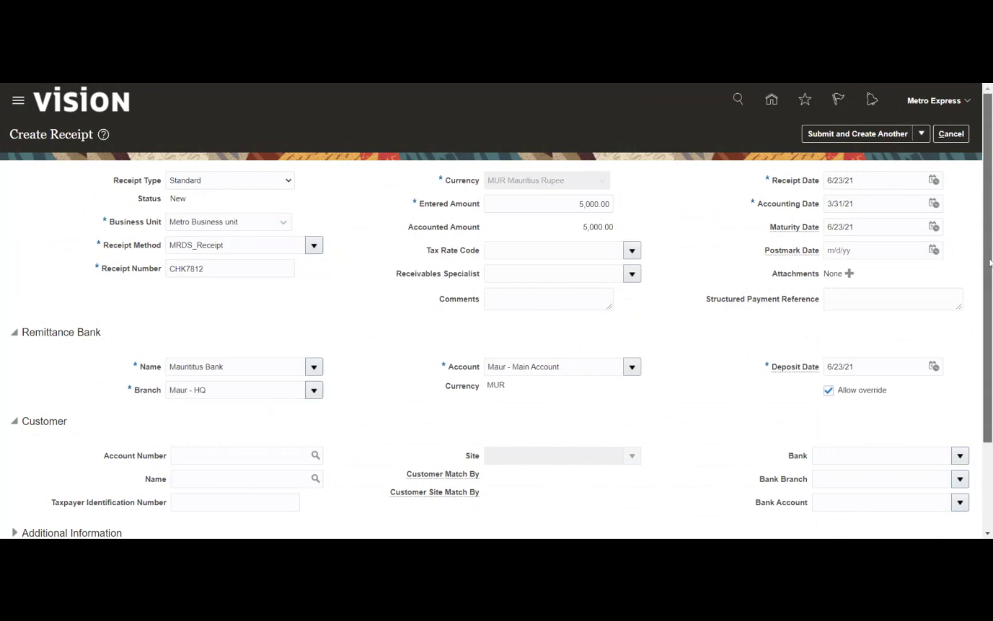
pyautogui.scroll(-3, 989, 262)
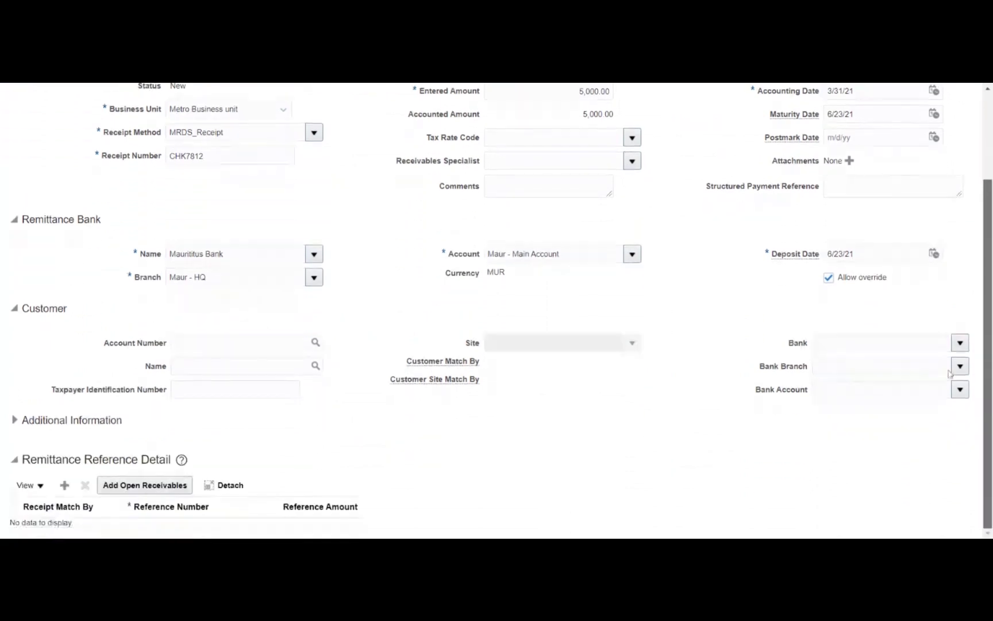
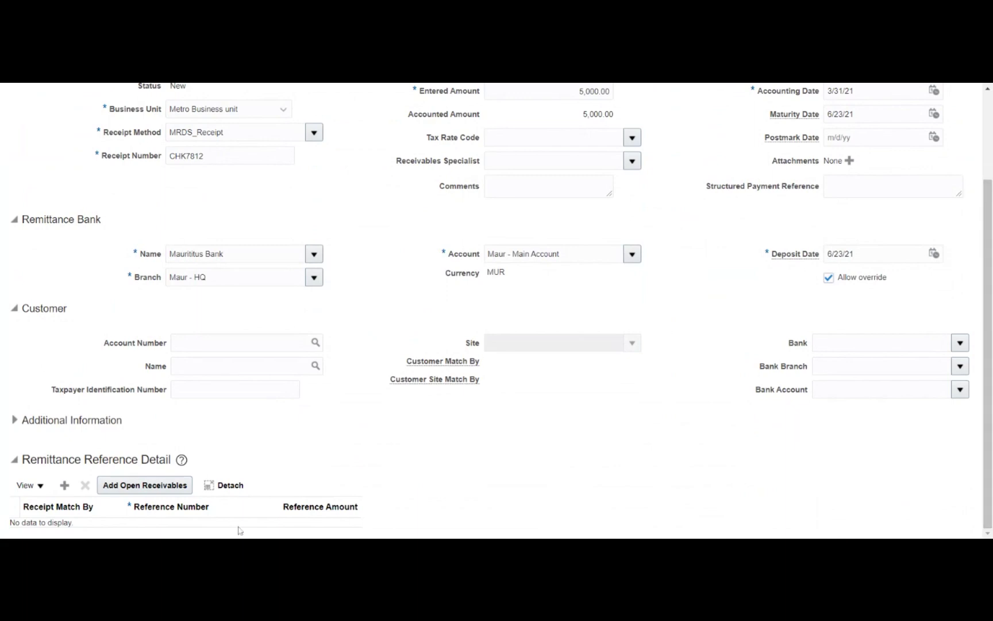
# Add a blank remittance reference row to receipt CHK7812 and bring up Add Open Receivables
pyautogui.click(64, 486)
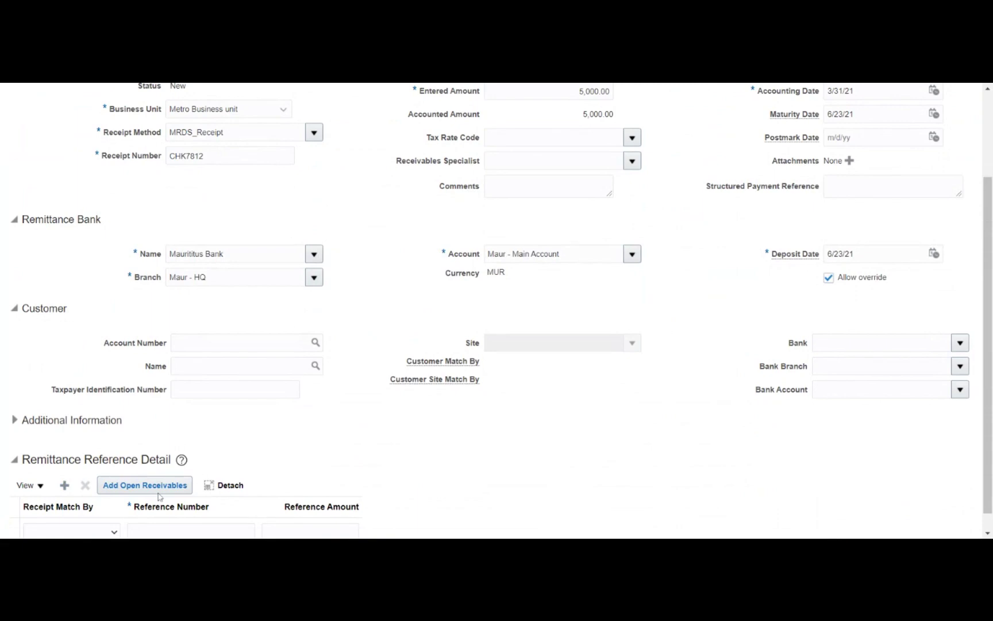
pyautogui.click(121, 487)
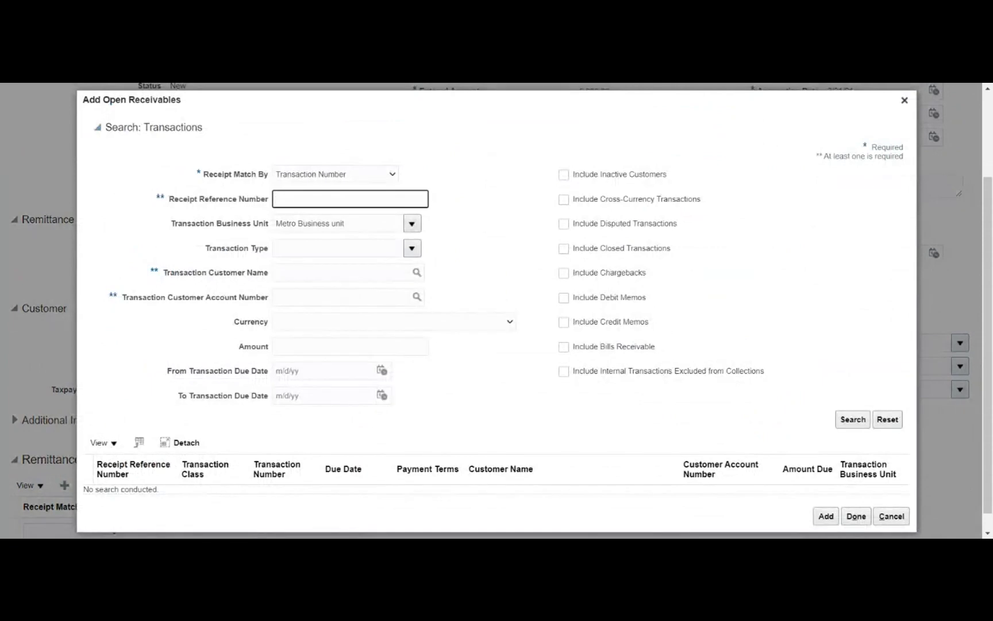
# Search open receivables by reference 1 and add invoice 1 for 25,000.00 MUR to the receipt
pyautogui.click(341, 272)
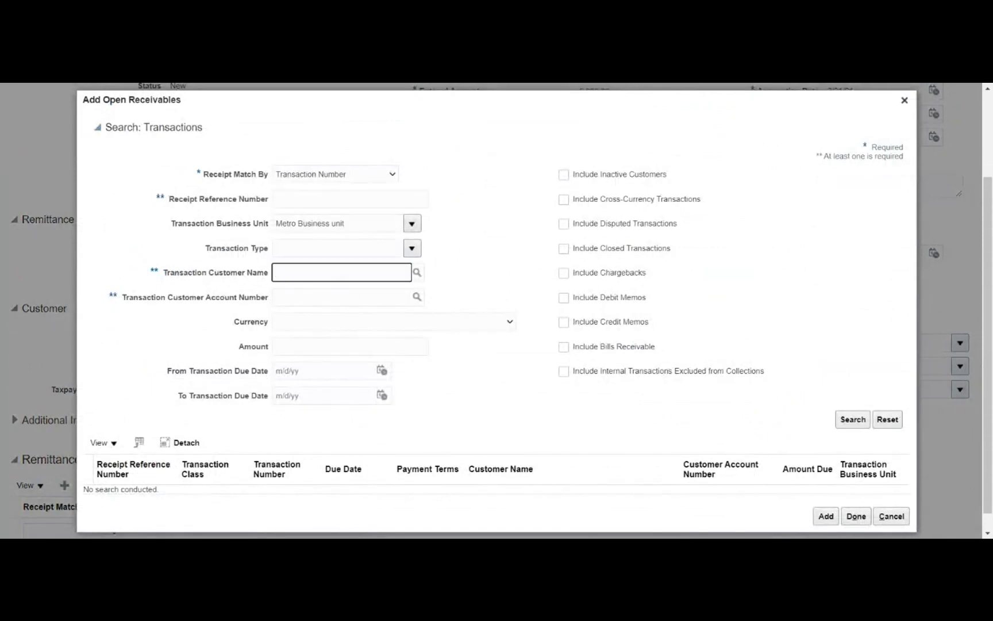
pyautogui.click(350, 199)
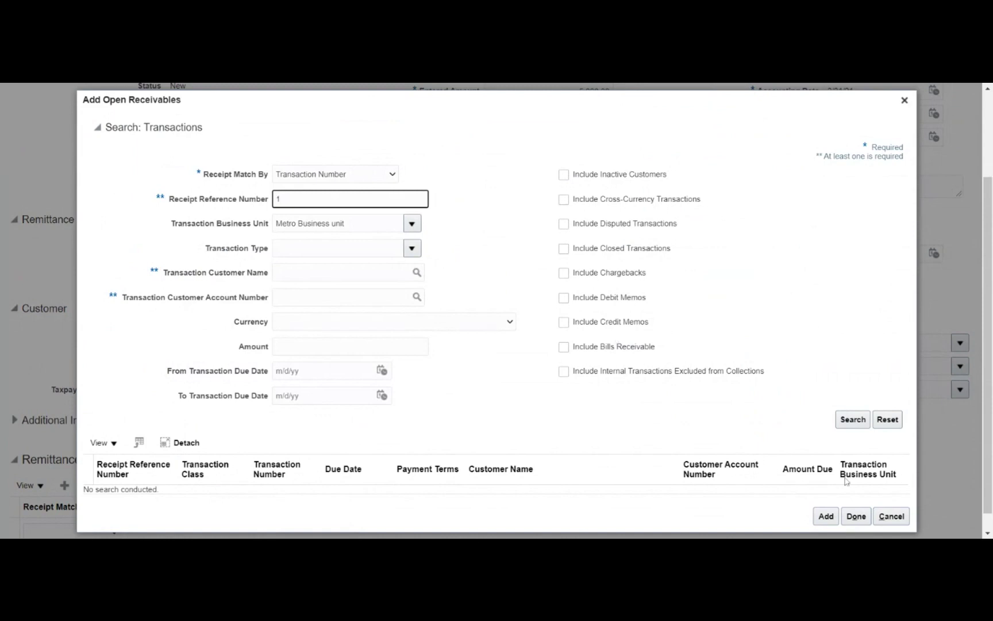
pyautogui.click(862, 425)
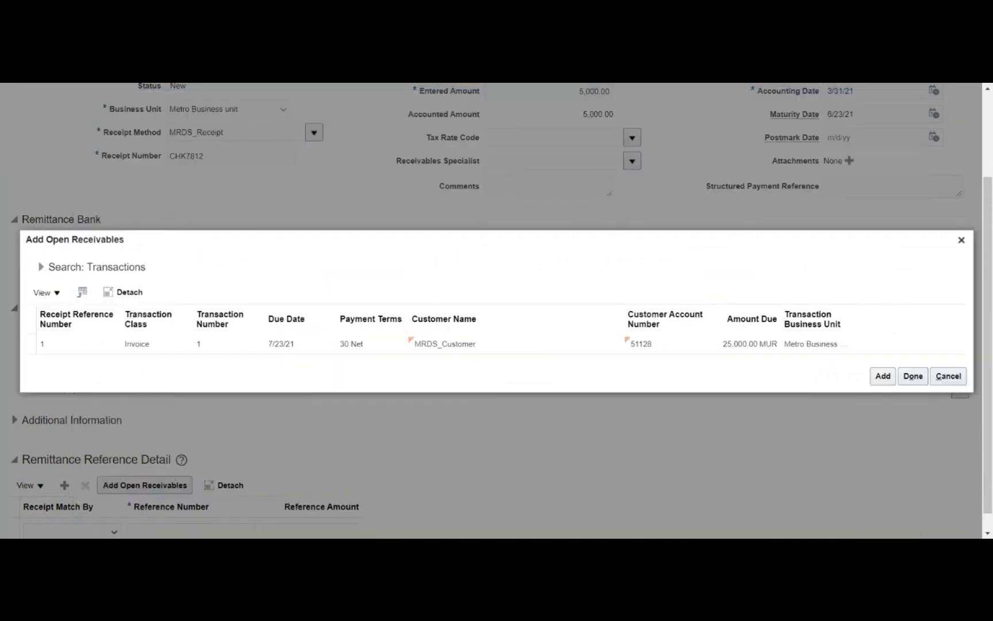
pyautogui.click(208, 351)
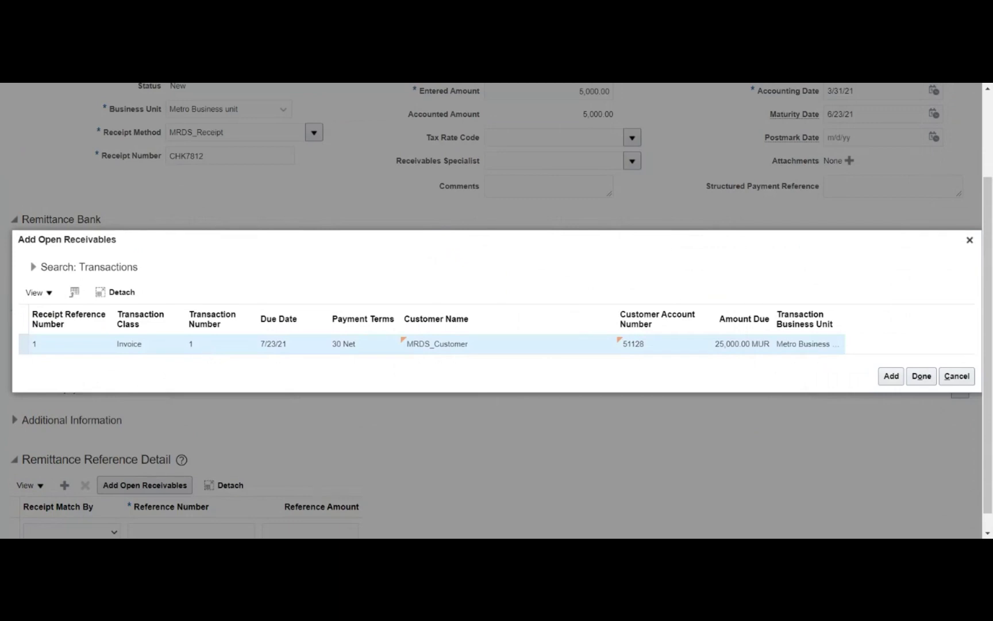
pyautogui.click(892, 376)
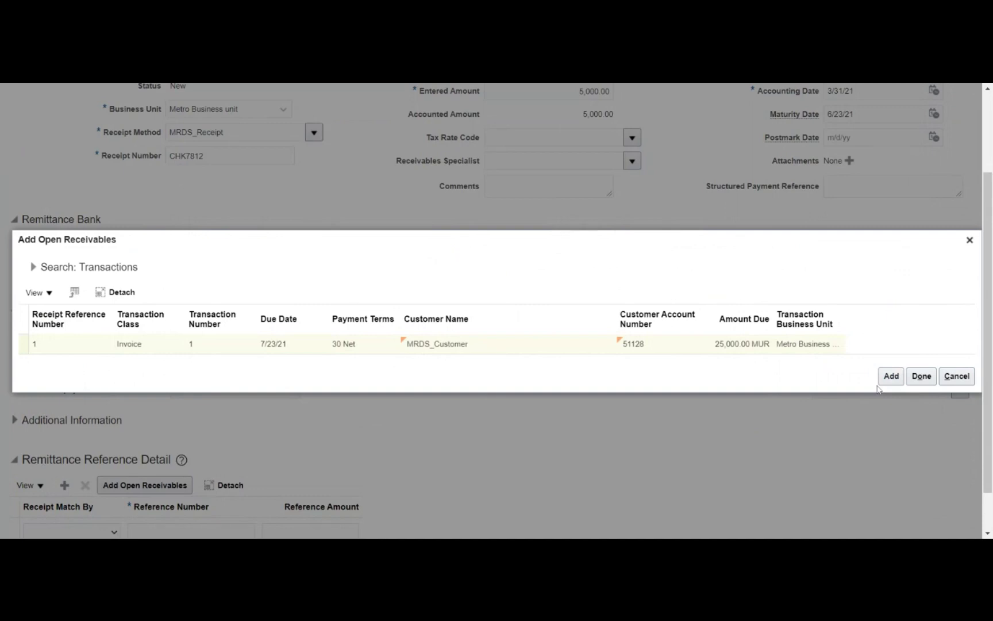
pyautogui.click(908, 382)
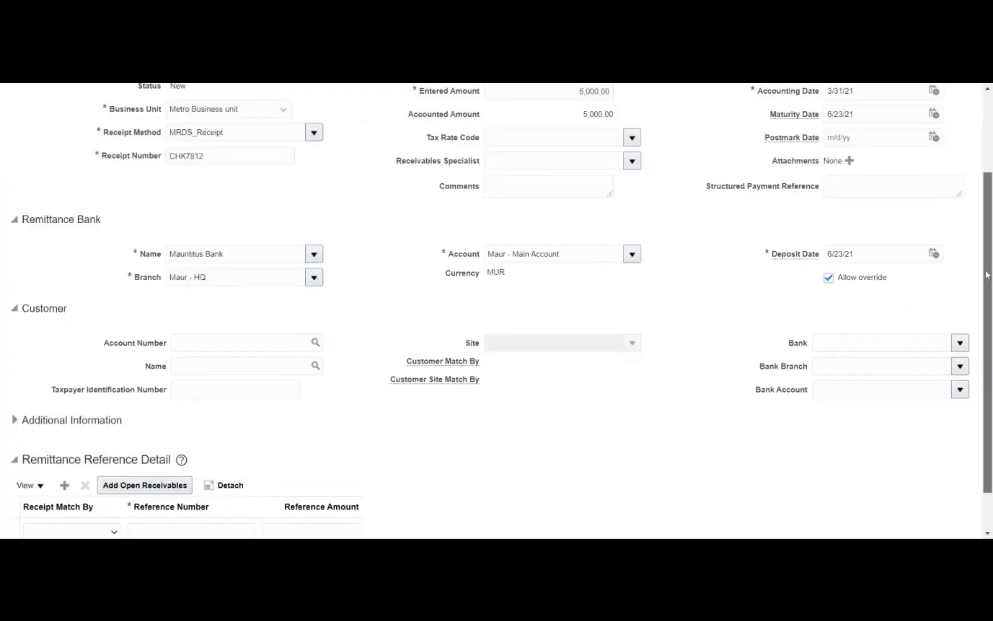
# Delete the empty remittance reference line from the receipt
pyautogui.scroll(-1, 987, 275)
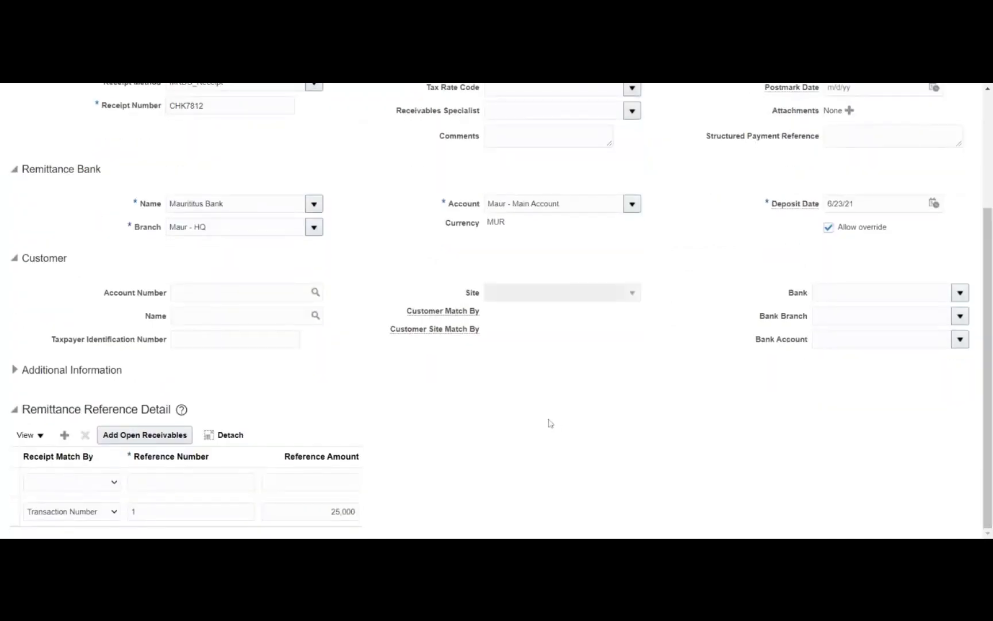
pyautogui.click(172, 482)
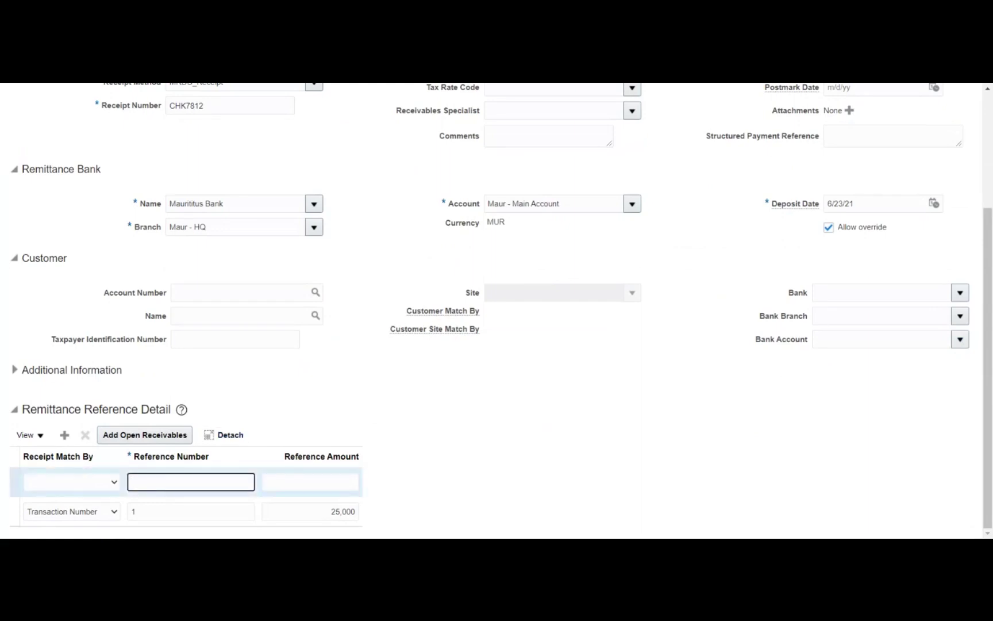
pyautogui.click(86, 436)
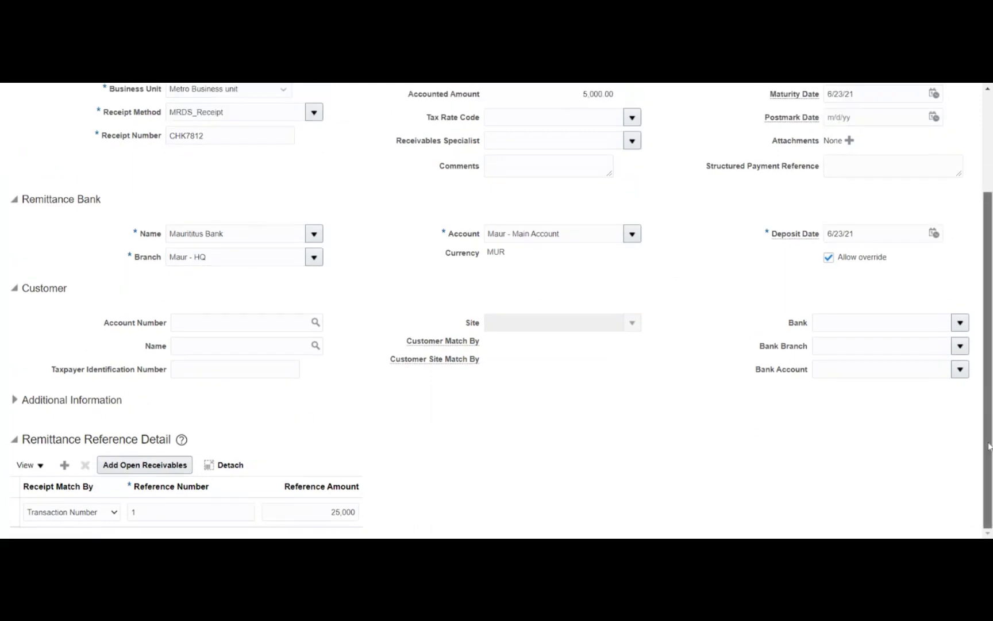
# Submit receipt CHK7812 with Submit and Apply Manually
pyautogui.scroll(3, 989, 446)
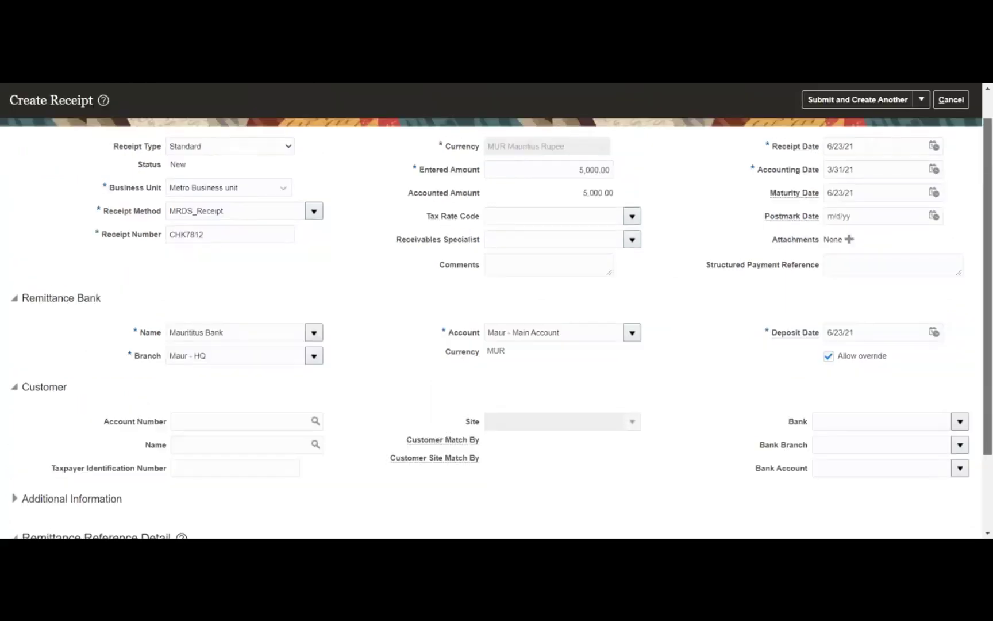
pyautogui.click(921, 134)
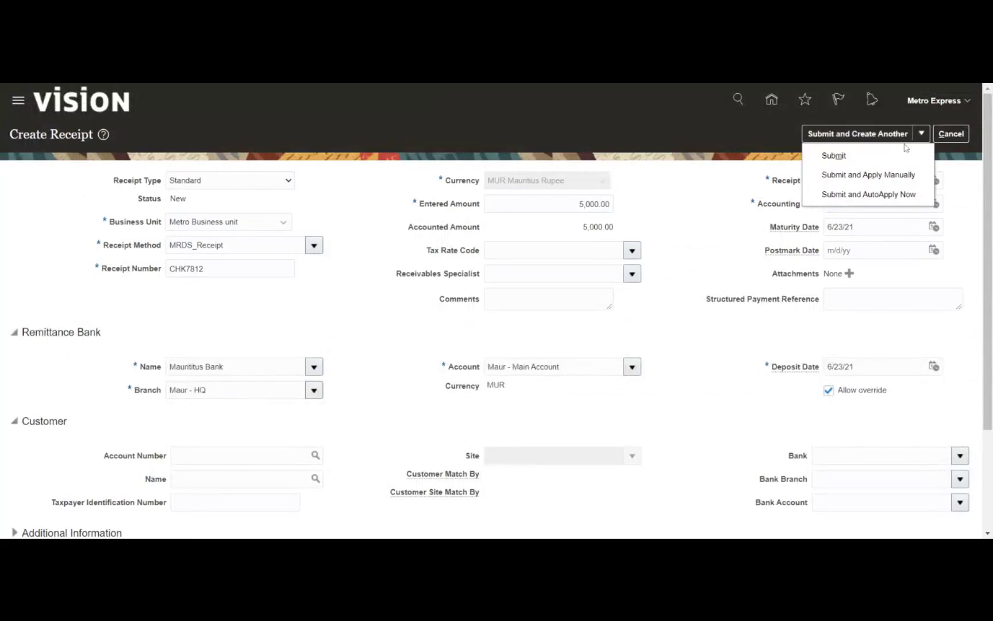
pyautogui.click(856, 174)
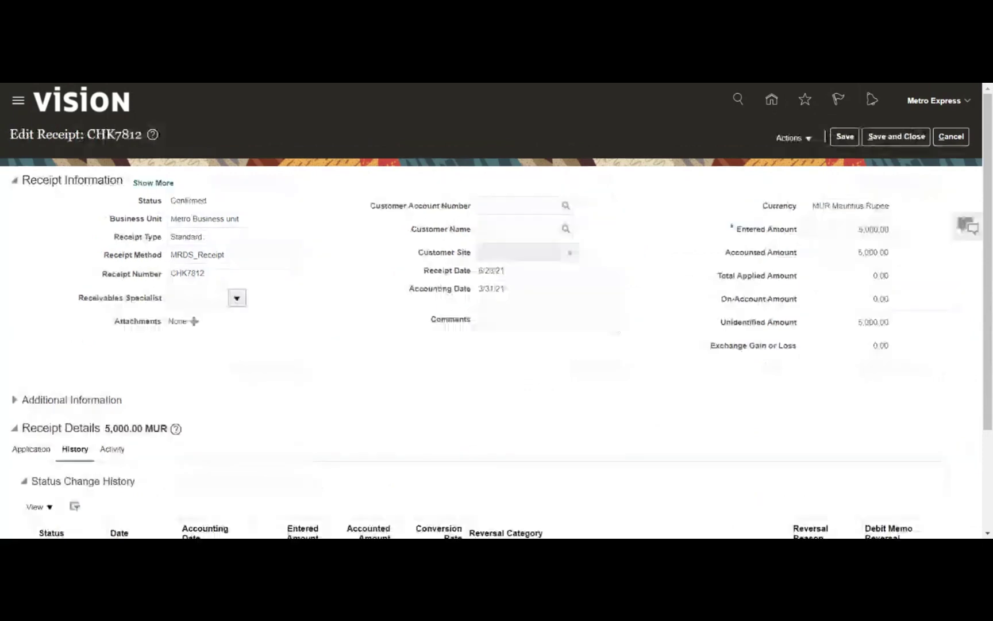
# Check the receipt's Confirmed status and glance through its receipt actions list
pyautogui.doubleClick(187, 201)
pyautogui.click(266, 200)
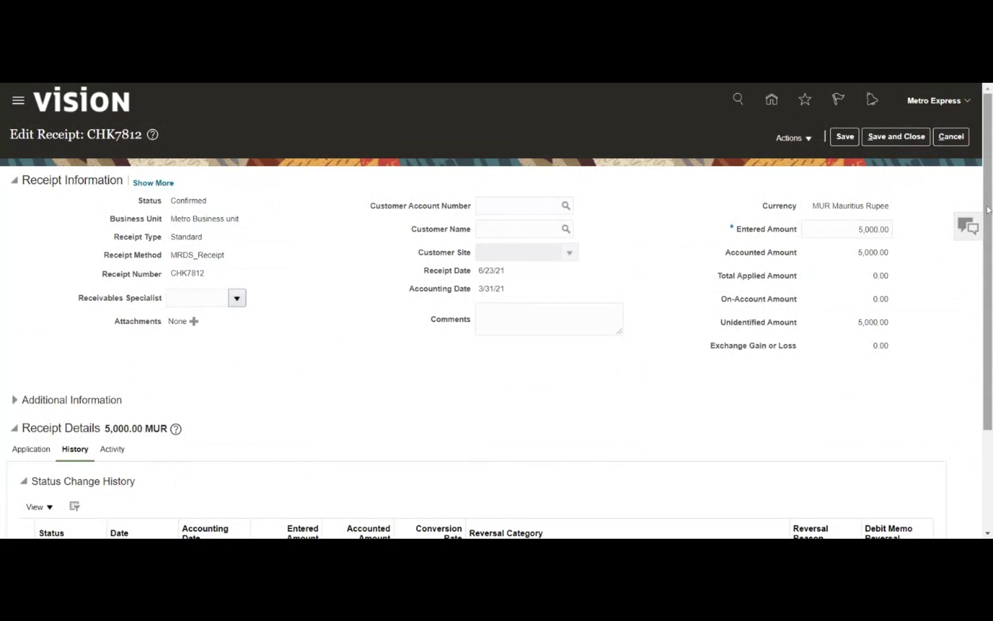
pyautogui.click(802, 137)
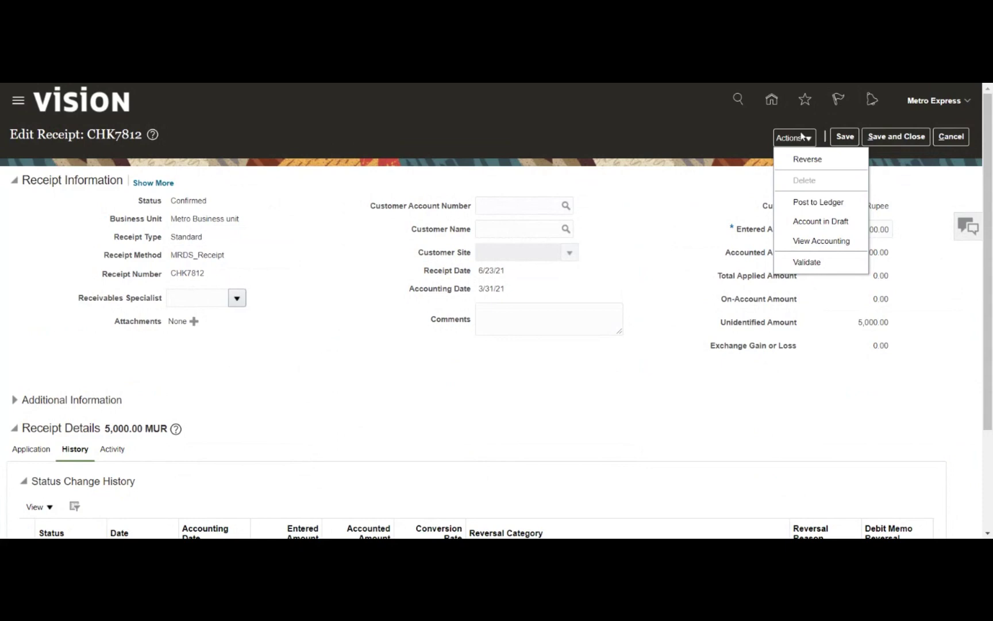
pyautogui.click(695, 206)
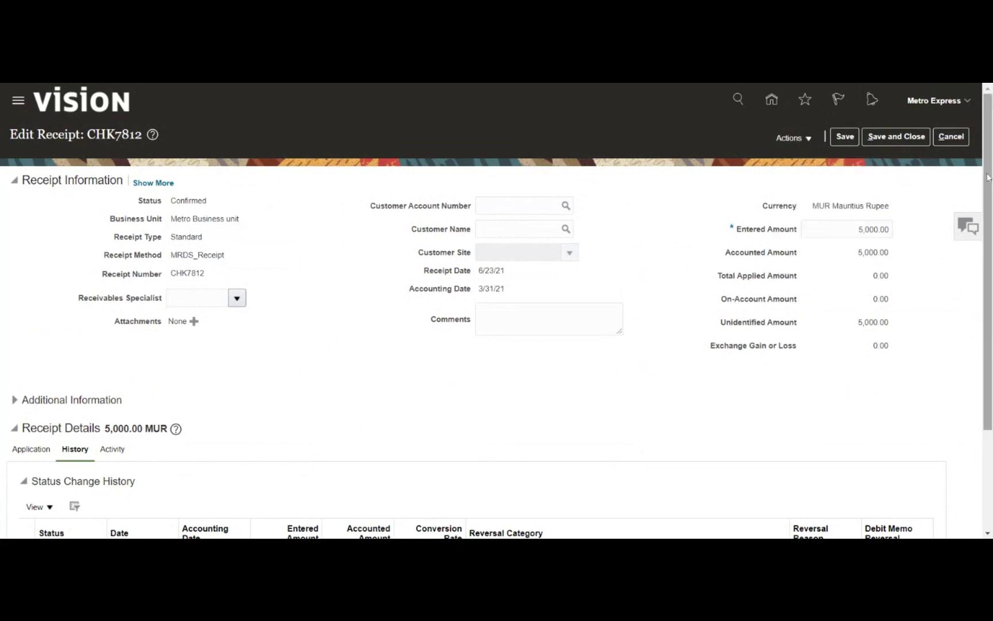
pyautogui.moveTo(989, 177); pyautogui.dragTo(937, 302)
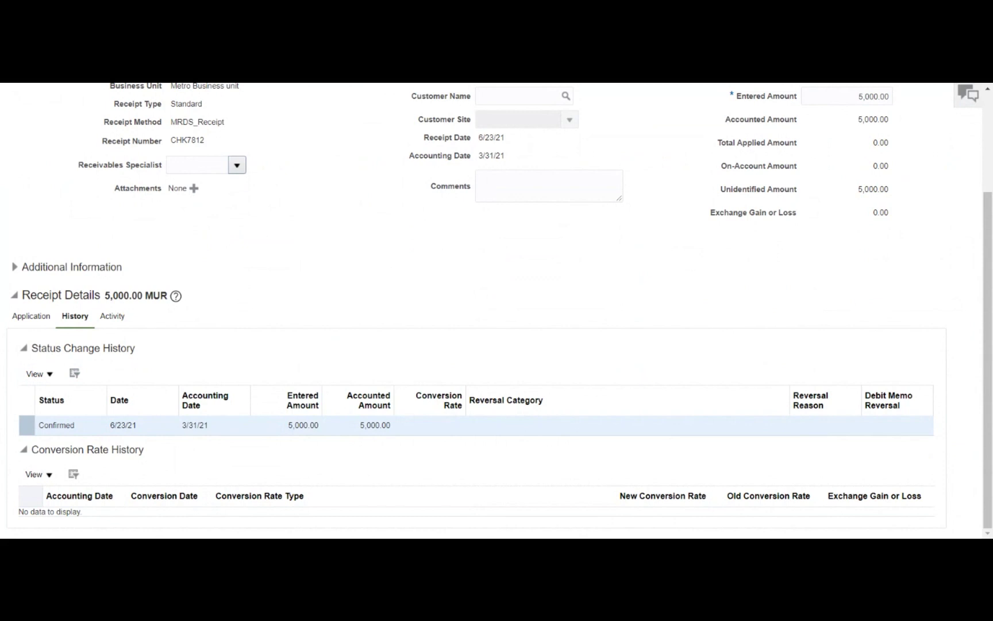
# Review the receipt's activity and status history details, then save receipt CHK7812
pyautogui.click(115, 321)
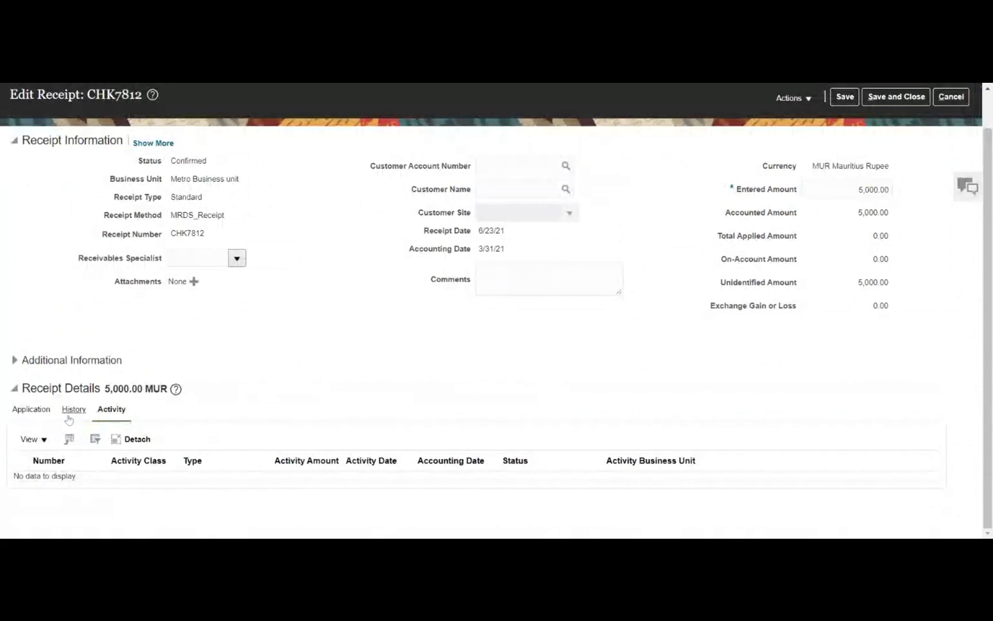
pyautogui.click(74, 409)
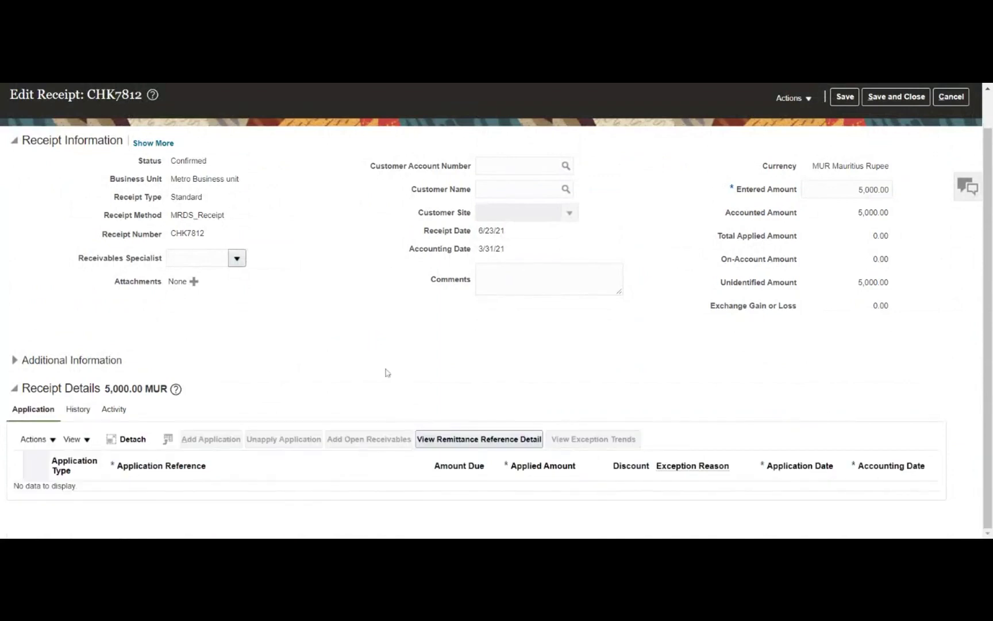
pyautogui.click(49, 442)
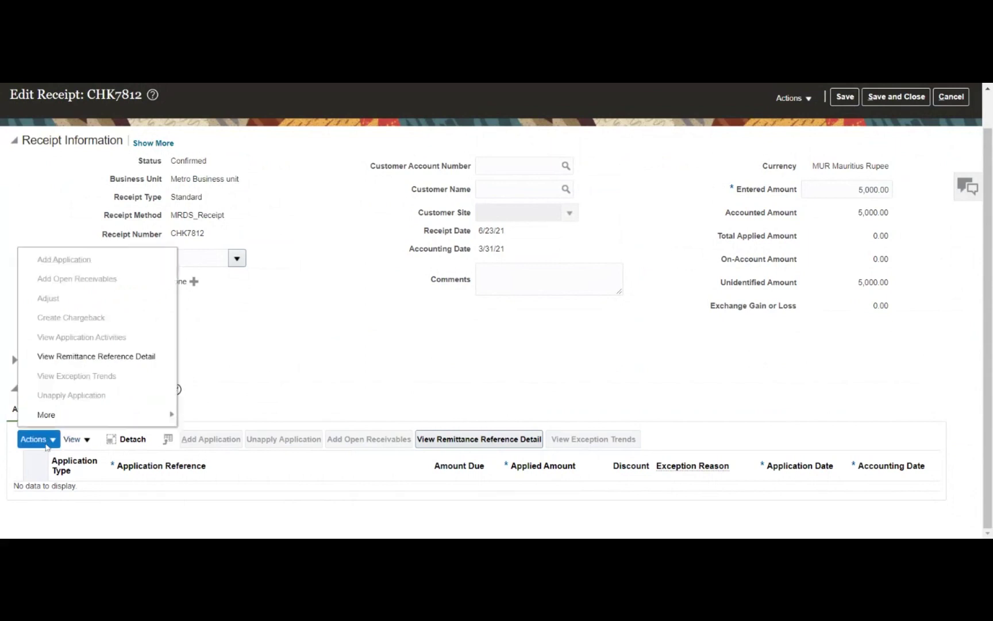
pyautogui.click(724, 180)
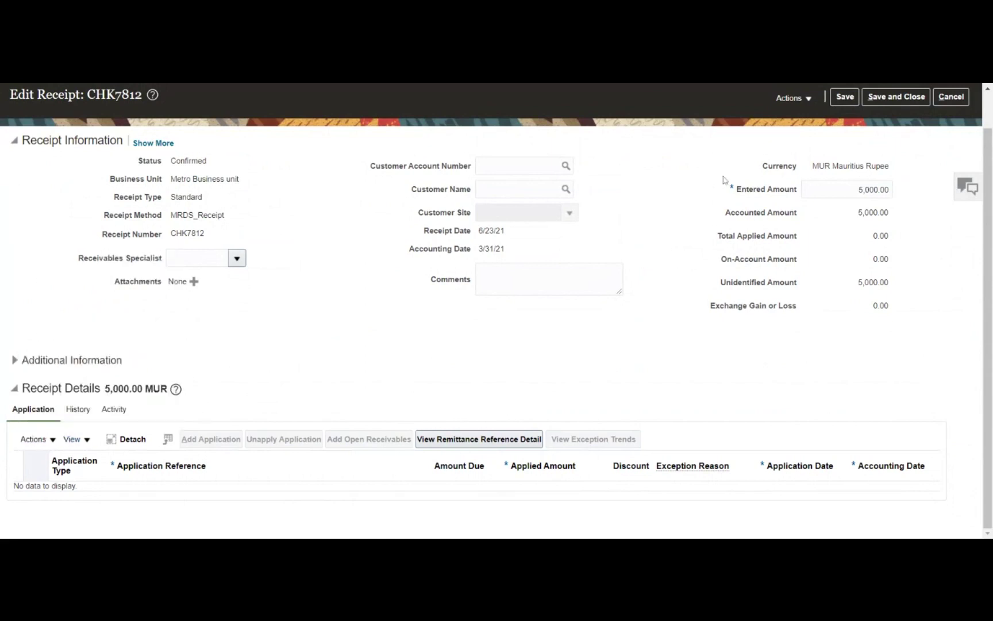
pyautogui.click(845, 97)
pyautogui.click(809, 102)
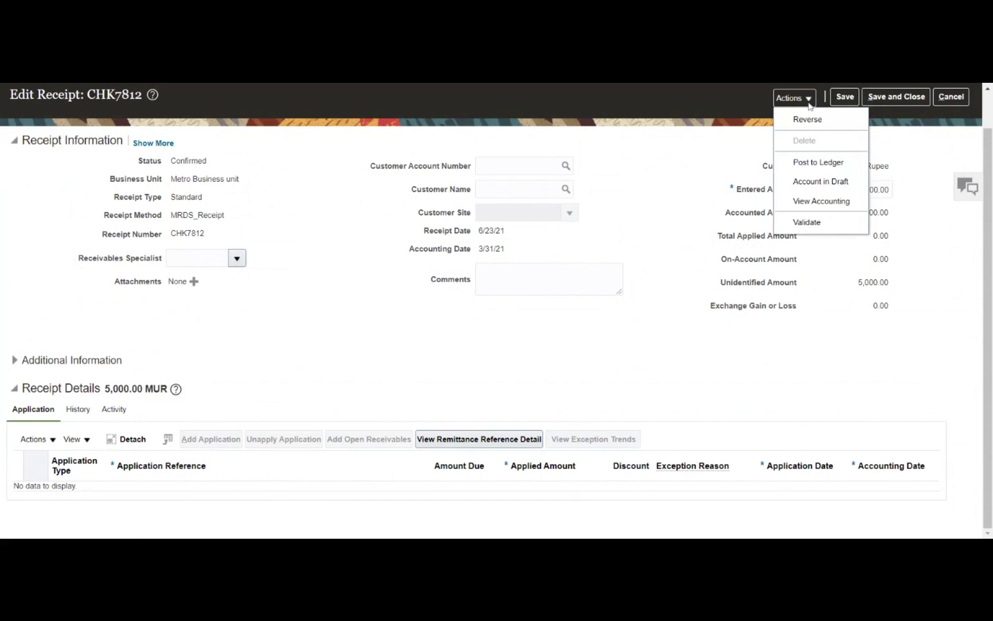
# View the accounting lines (5,000 confirmed cash debit, 5,000 unidentified credit) and copy receipt number CHK7812
pyautogui.click(821, 201)
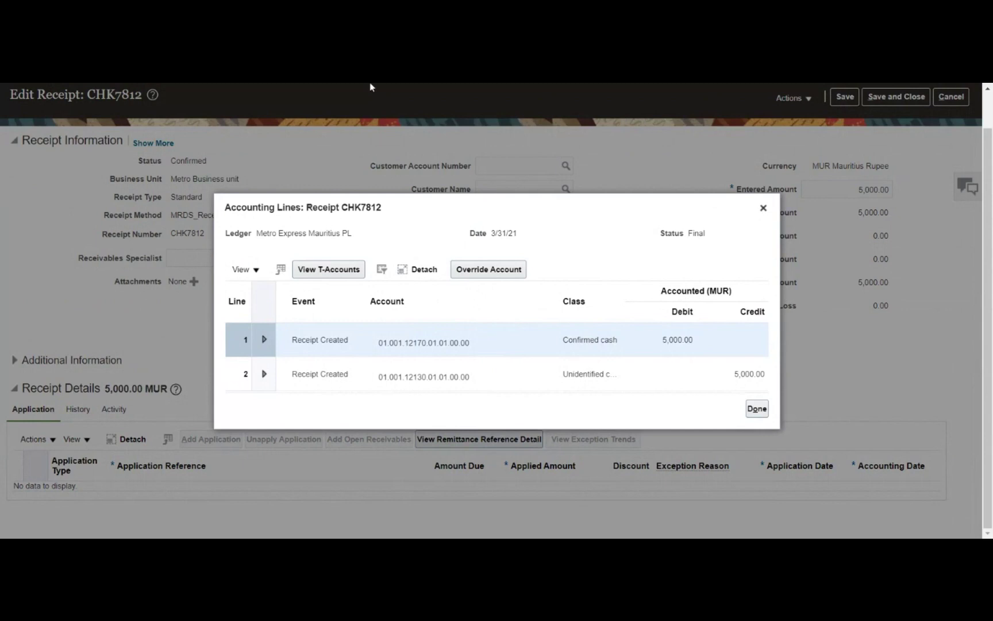
pyautogui.click(757, 408)
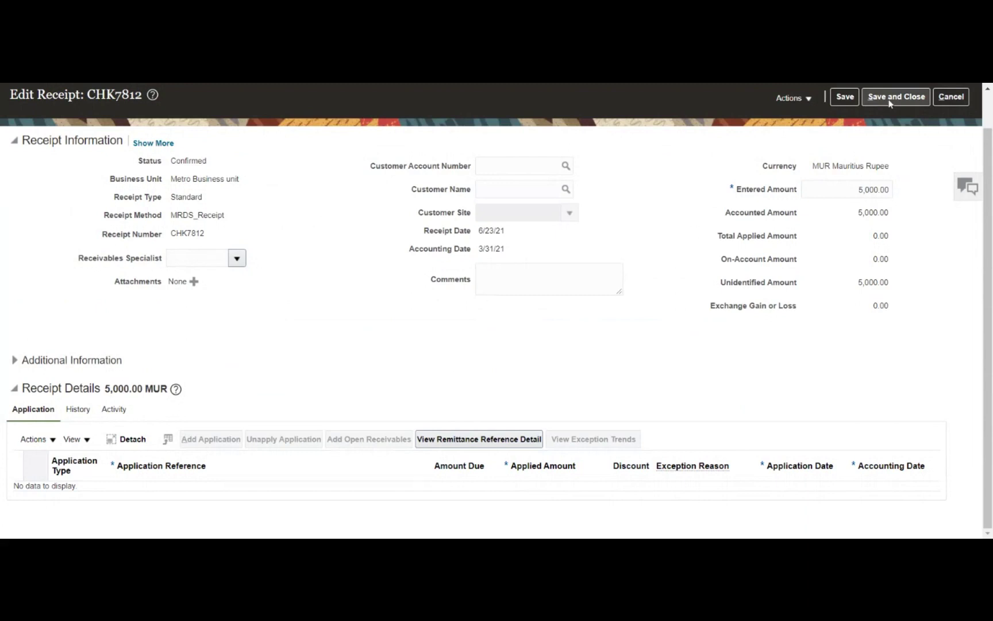
pyautogui.click(888, 99)
pyautogui.doubleClick(188, 233)
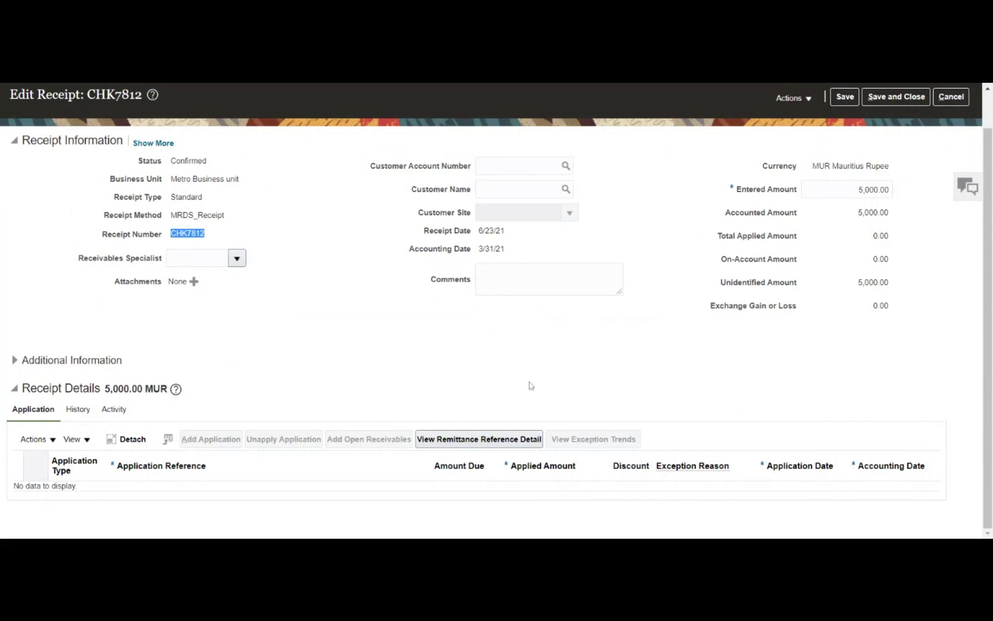
pyautogui.hotkey('alt', 'Tab')
# Save and close receipt CHK7812 and show the Accounts Receivable task list
pyautogui.click(889, 100)
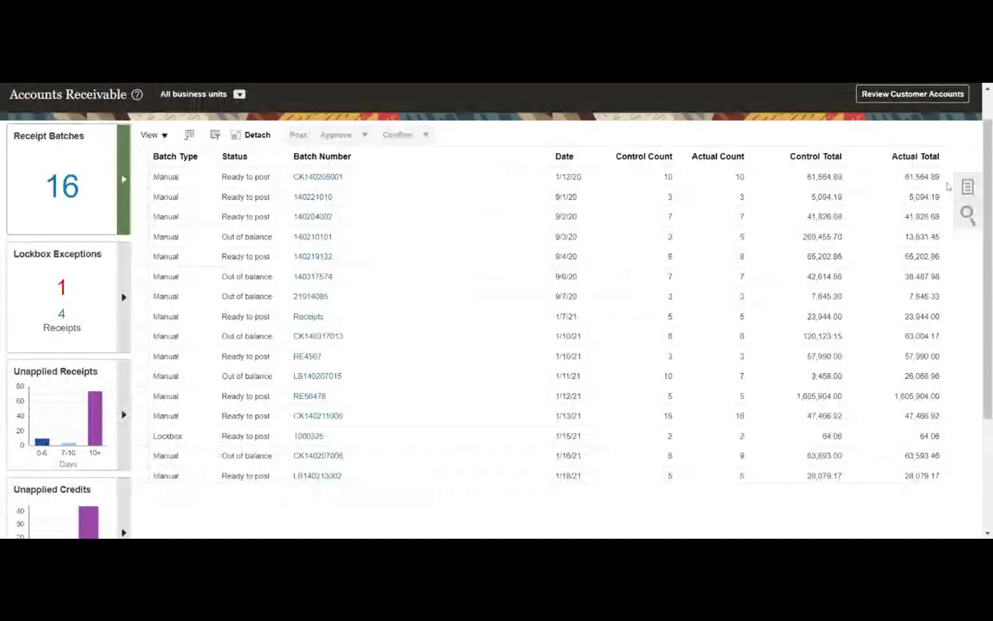
pyautogui.click(968, 187)
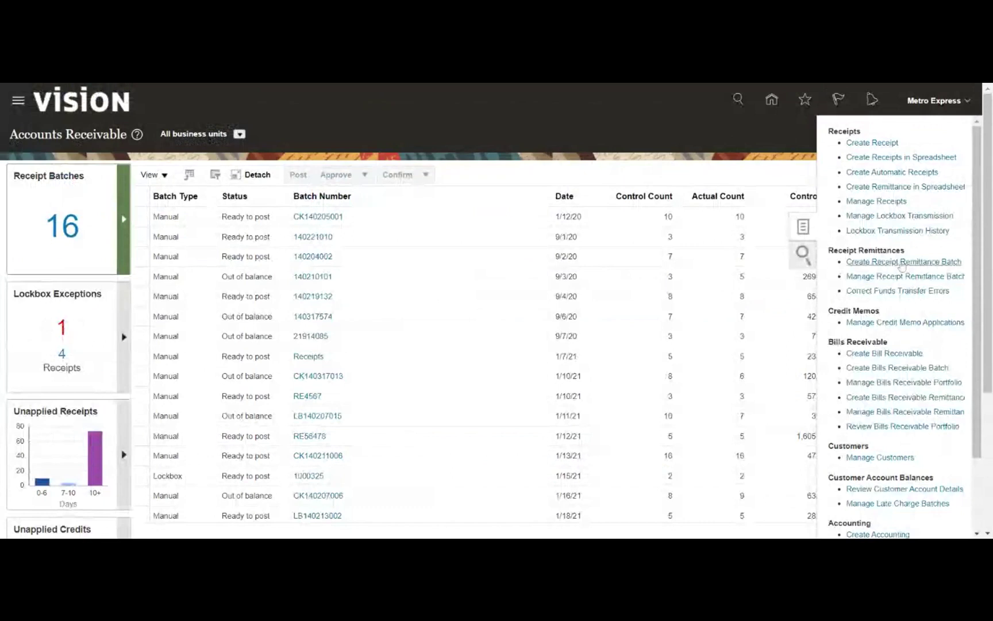
# Create a remittance batch for Metro Business unit with class MRDS_Manual, method MRDS_Receipt, bank Mauritius Bank
pyautogui.click(902, 263)
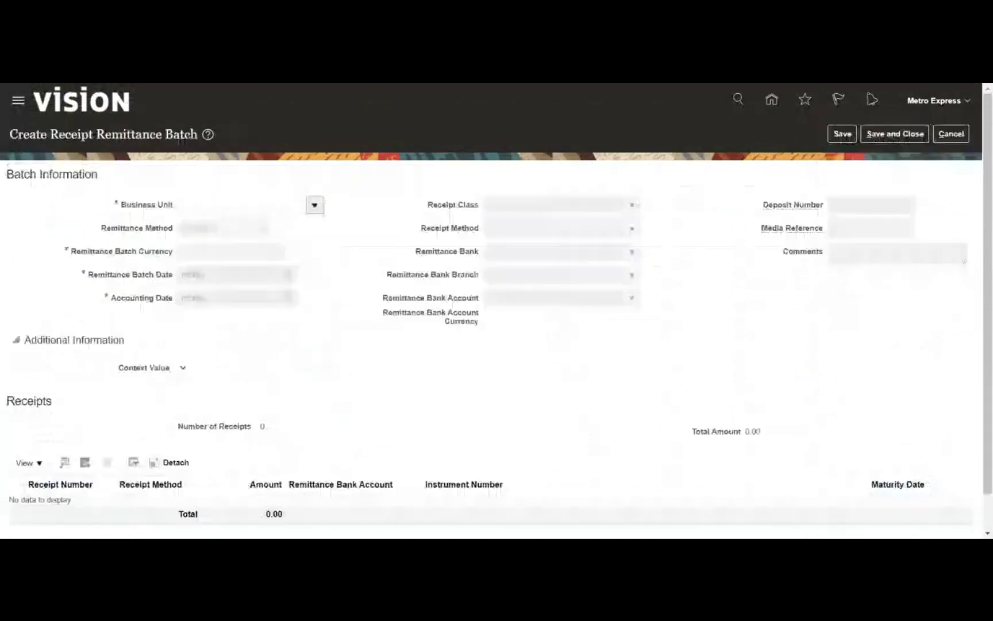
pyautogui.click(315, 206)
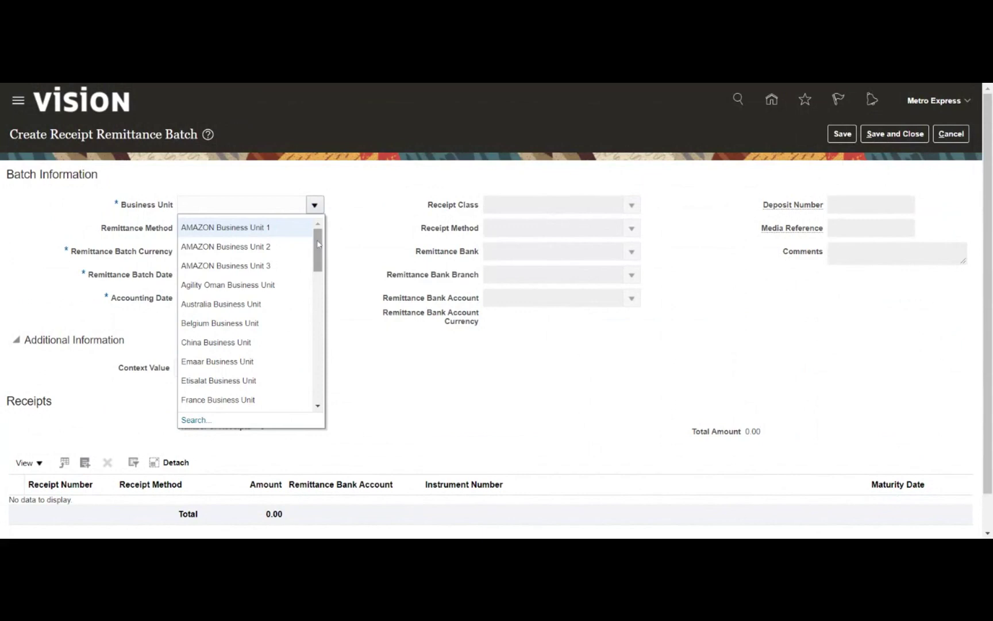
pyautogui.write('Metr')
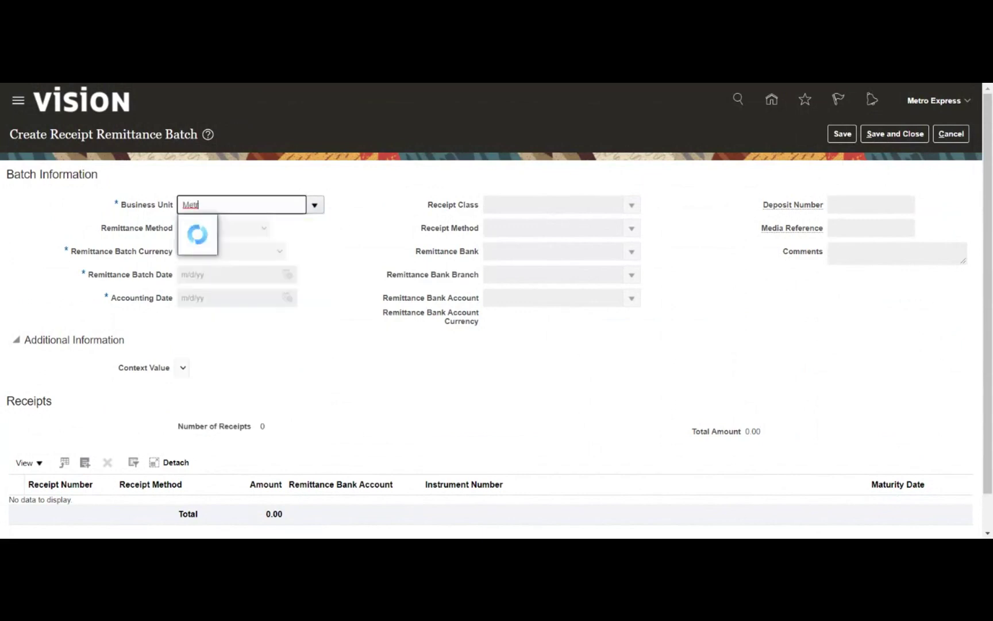
pyautogui.click(228, 228)
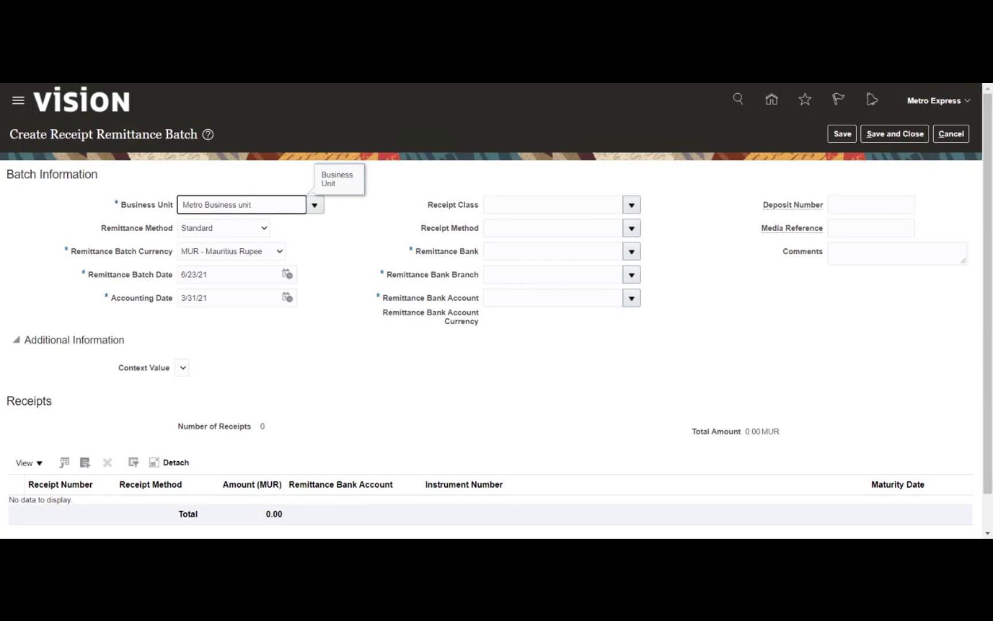
pyautogui.click(648, 215)
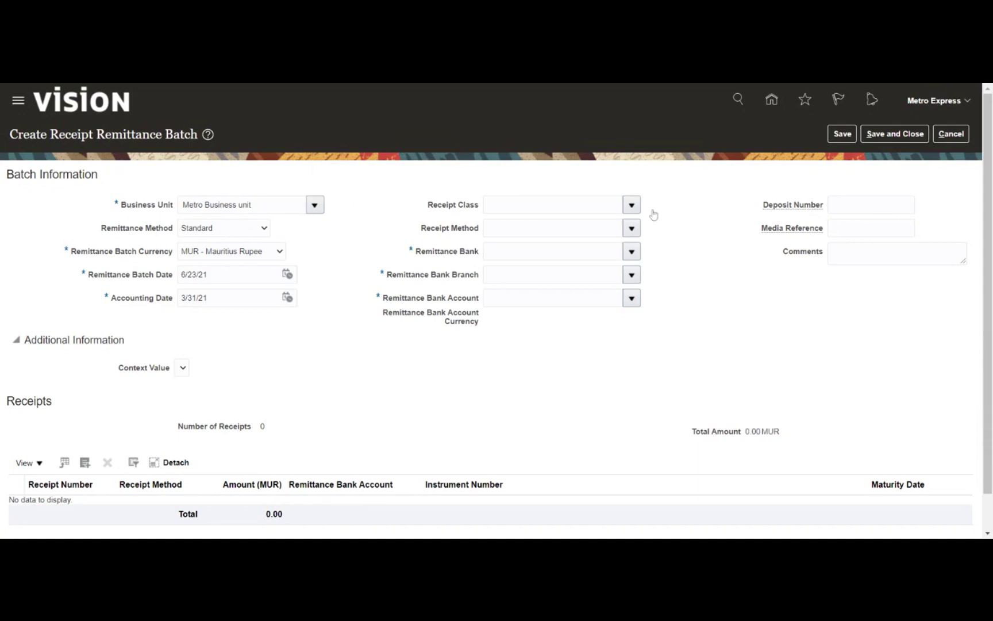
pyautogui.click(629, 230)
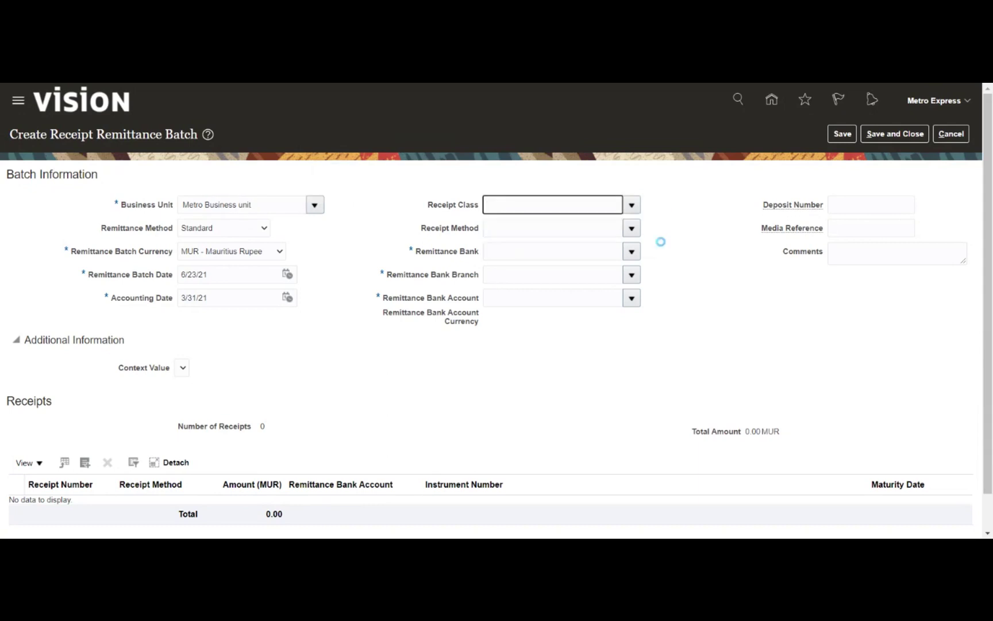
pyautogui.click(631, 228)
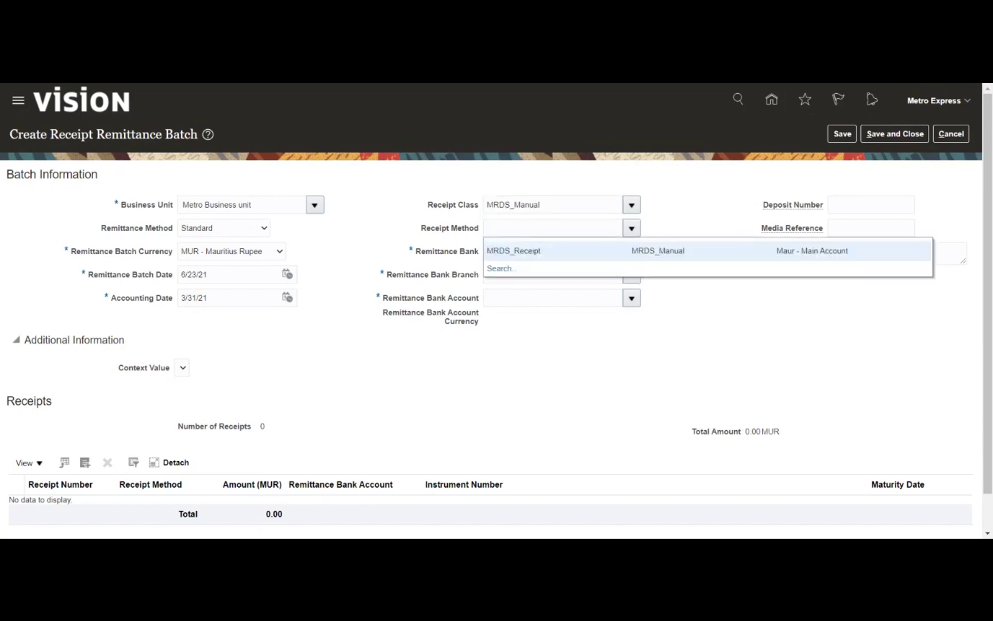
pyautogui.click(660, 252)
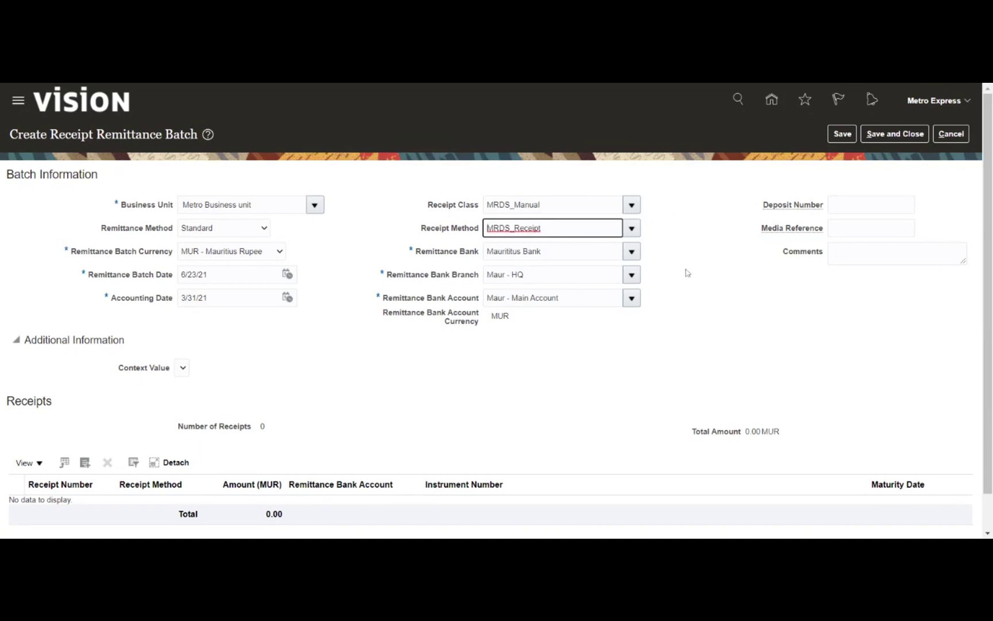
pyautogui.click(295, 356)
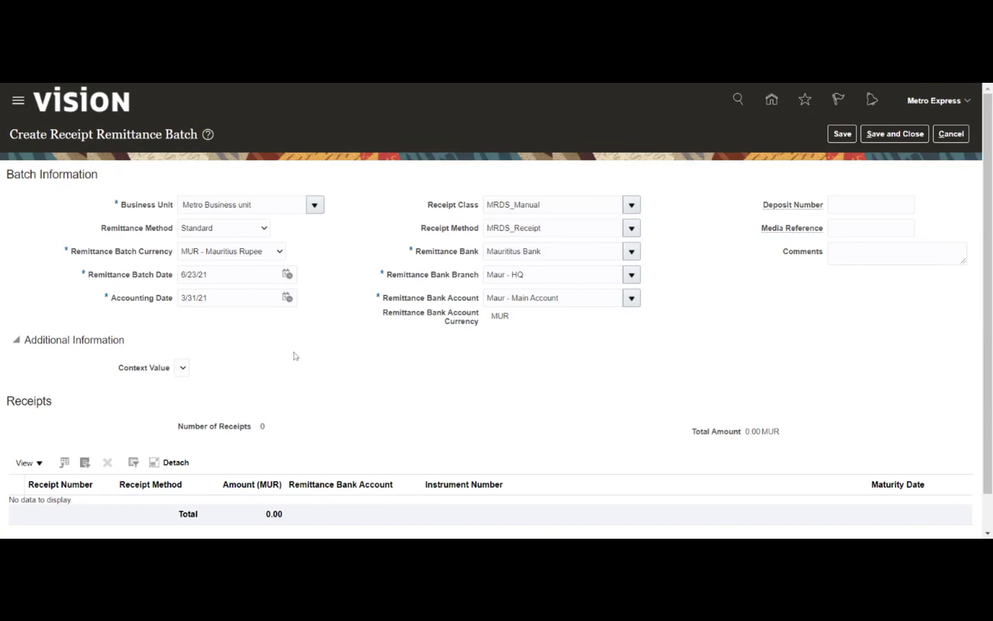
pyautogui.scroll(-1, 294, 355)
# Find receipt CHK7812 (5,000.00 MUR) by number and add it to the batch's receipts
pyautogui.click(85, 424)
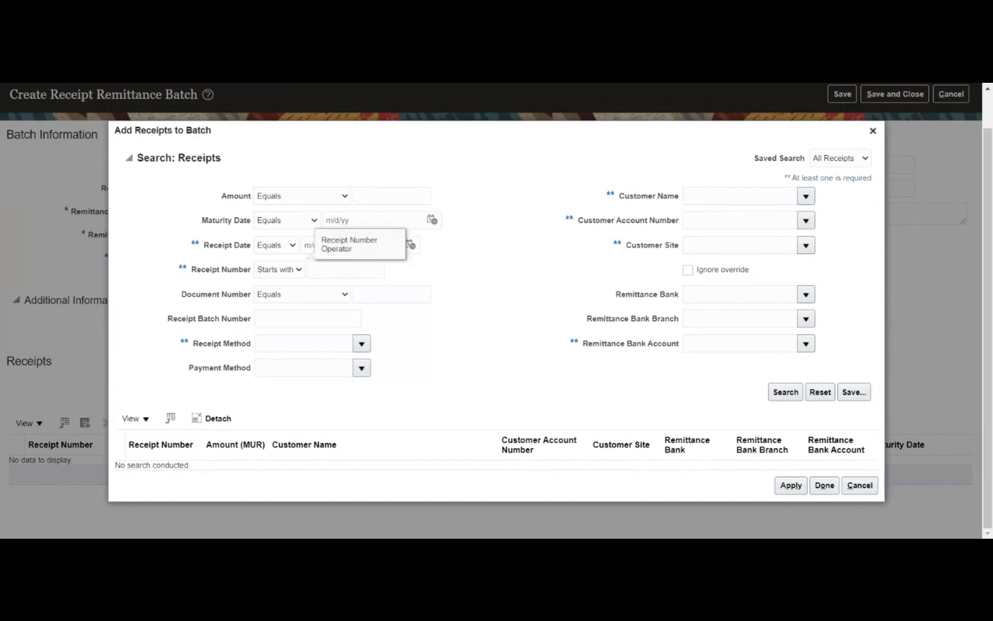
pyautogui.click(345, 269)
pyautogui.write('CHK7812')
pyautogui.click(785, 397)
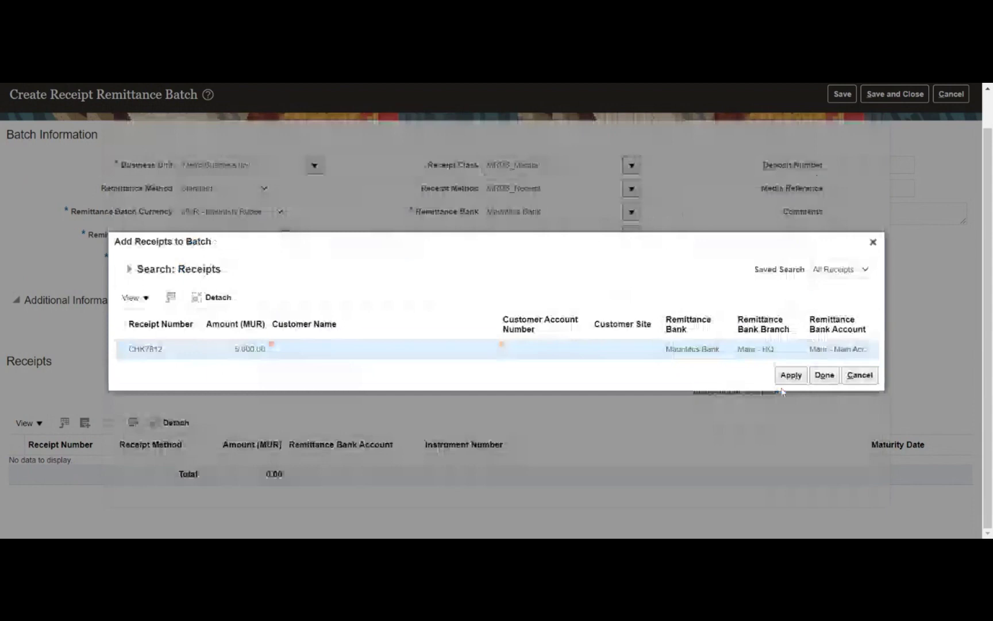
pyautogui.click(788, 376)
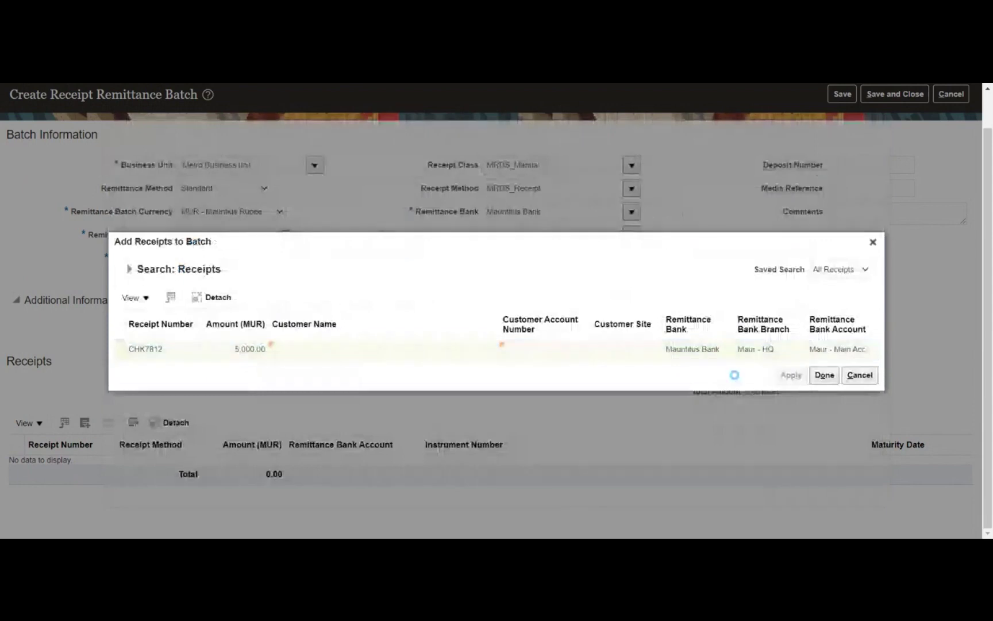
pyautogui.click(811, 368)
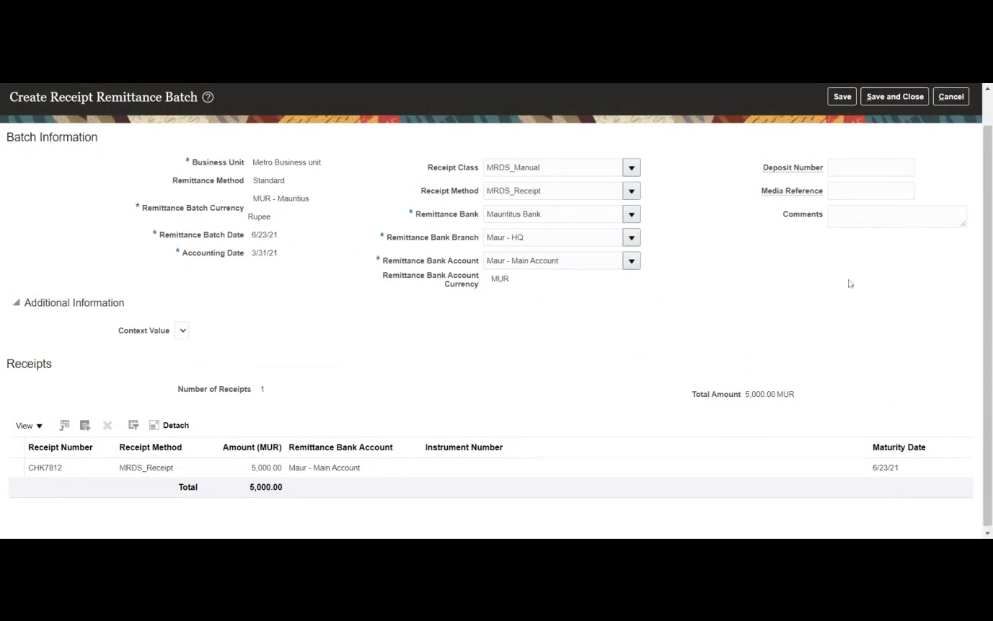
pyautogui.scroll(2, 849, 281)
# Save remittance batch 1001, close it, and go to Manage Receipt Remittance Batches
pyautogui.click(841, 135)
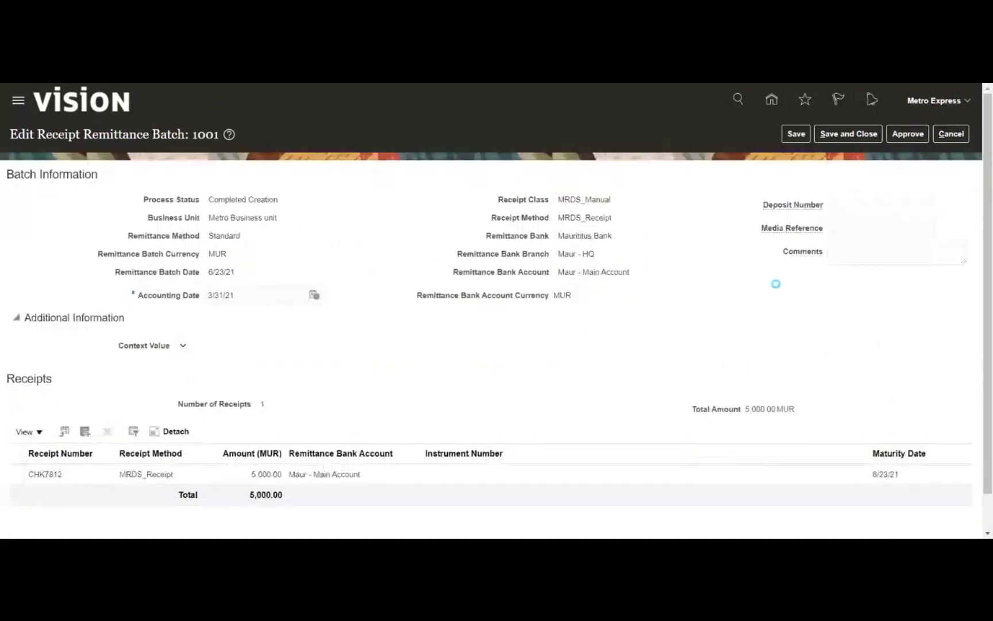
pyautogui.click(834, 140)
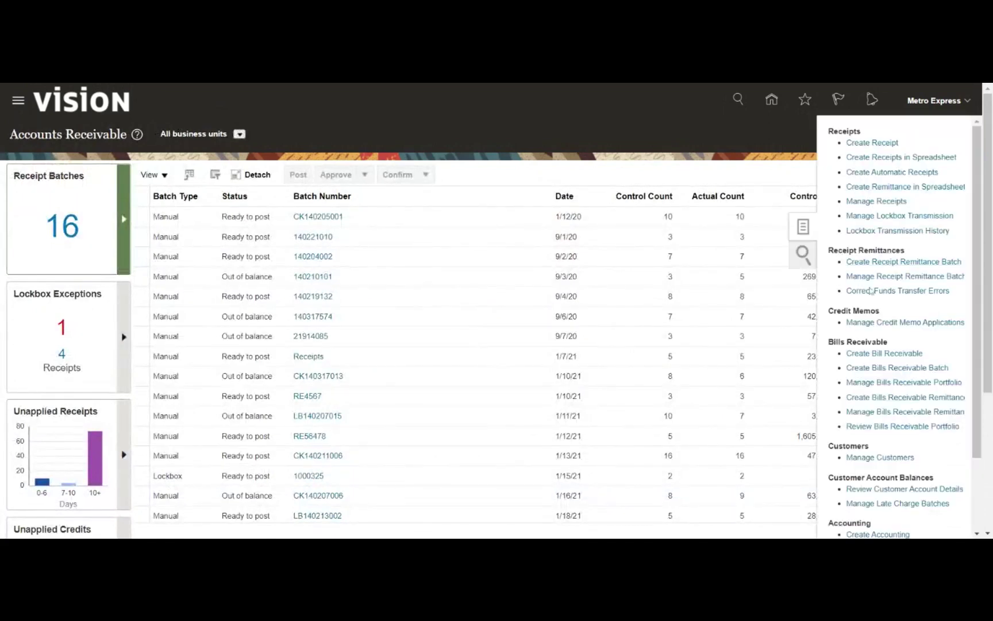
pyautogui.click(875, 280)
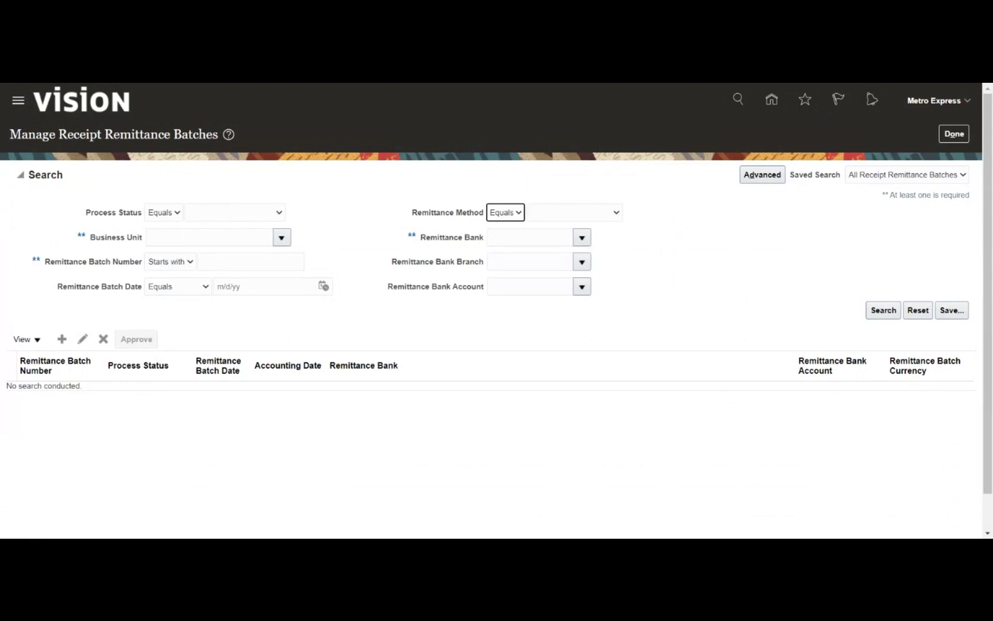
# Search remittance batches for Metro Business unit, listing batch 1001 as Completed Creation
pyautogui.click(209, 237)
pyautogui.write('Metr')
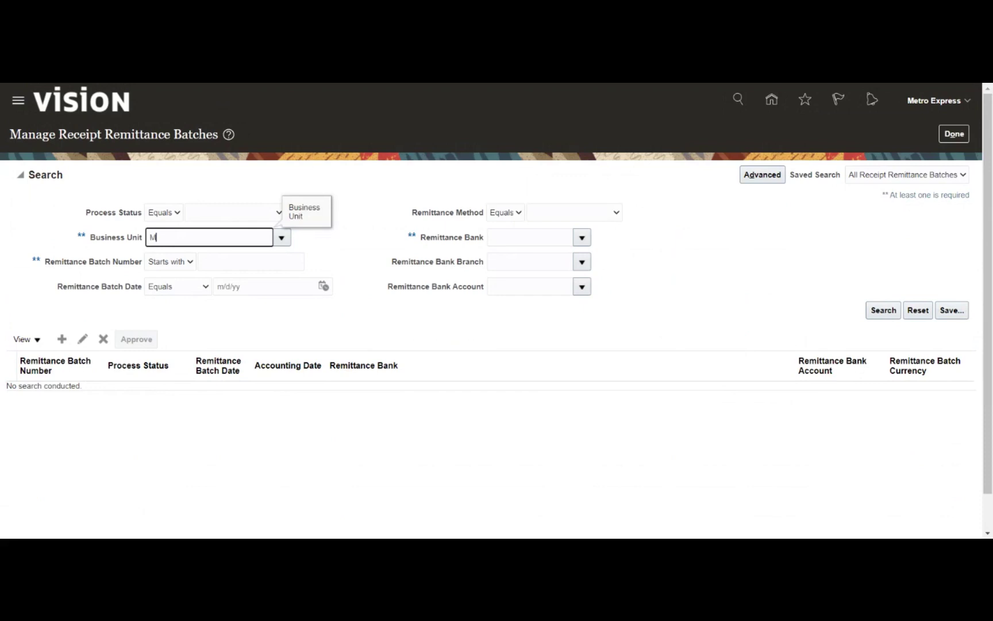
pyautogui.press('Tab')
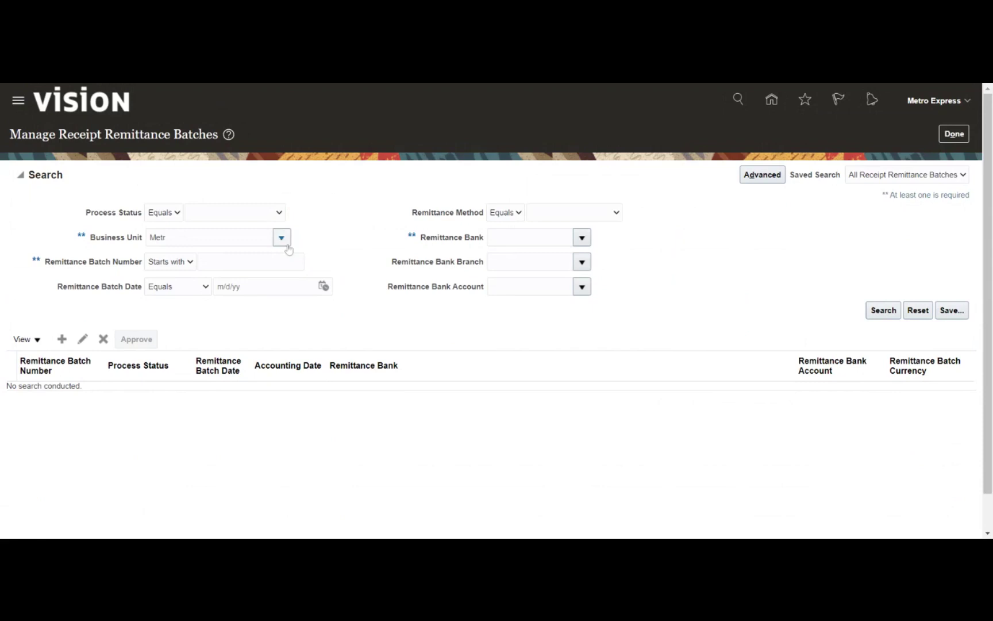
pyautogui.click(281, 237)
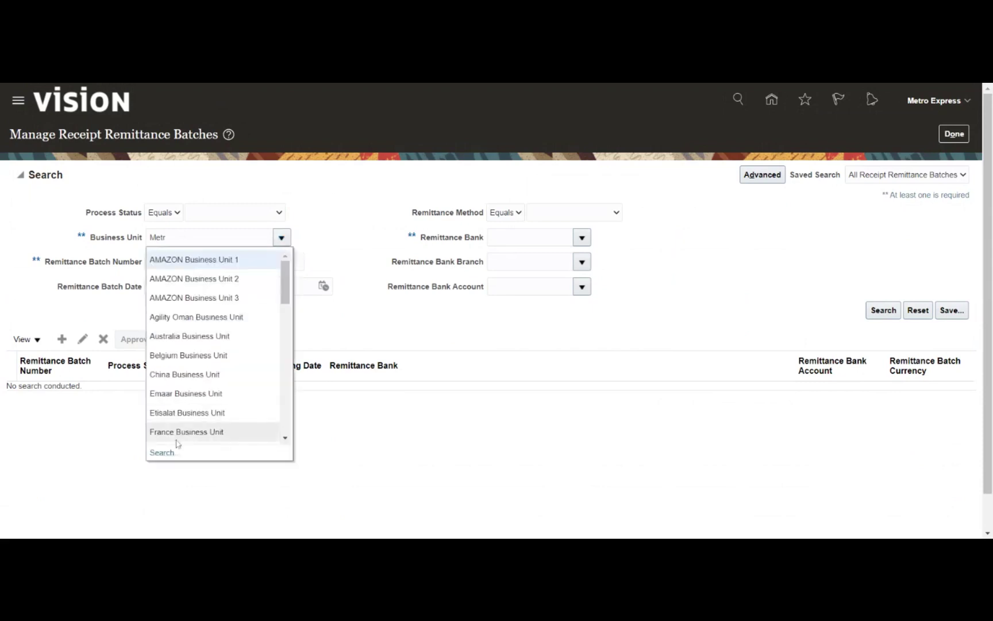
pyautogui.click(162, 452)
pyautogui.click(549, 313)
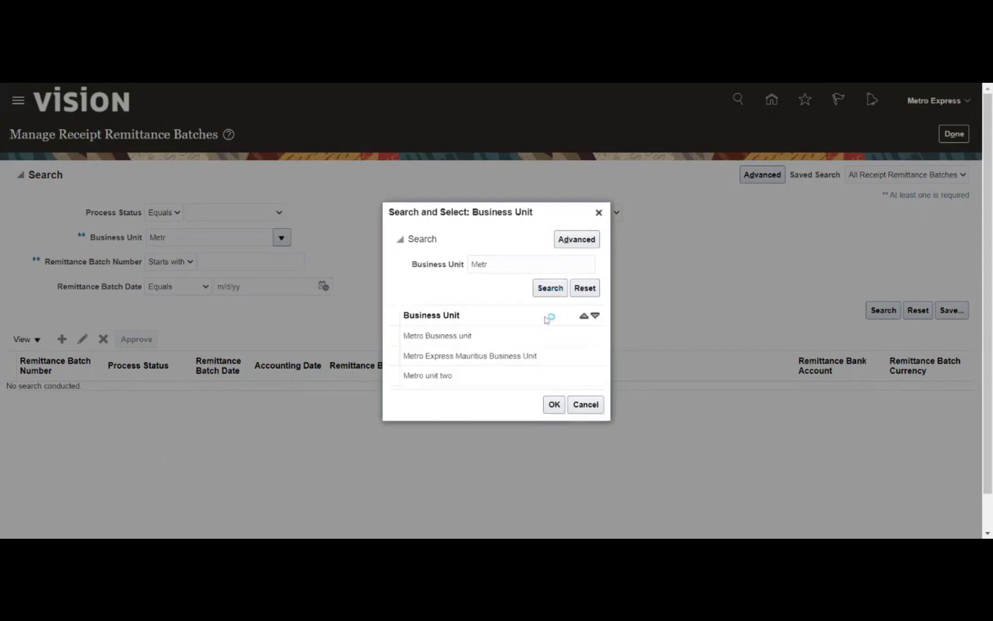
pyautogui.click(496, 339)
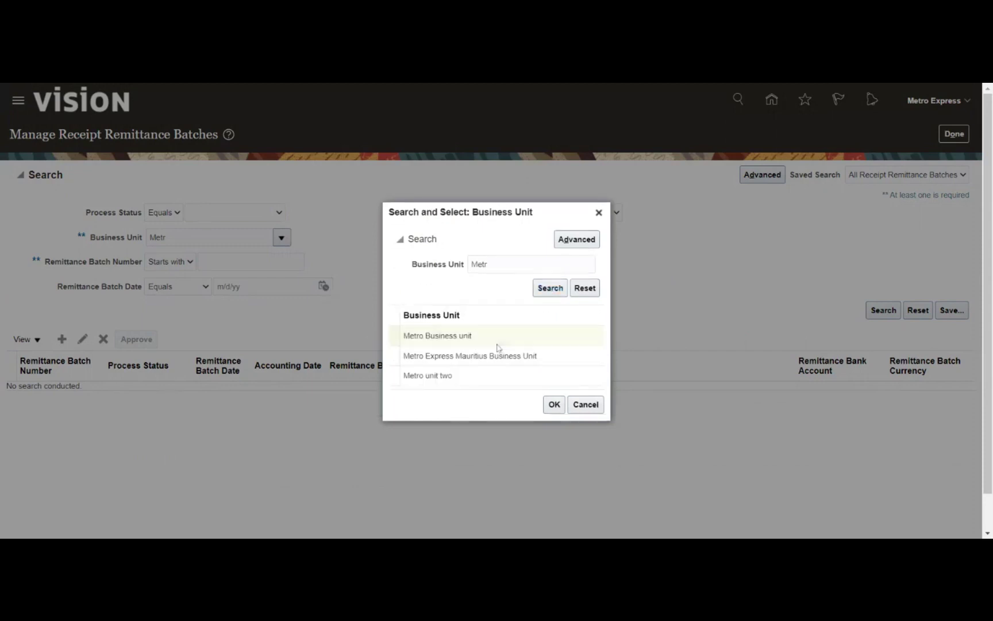
pyautogui.click(553, 411)
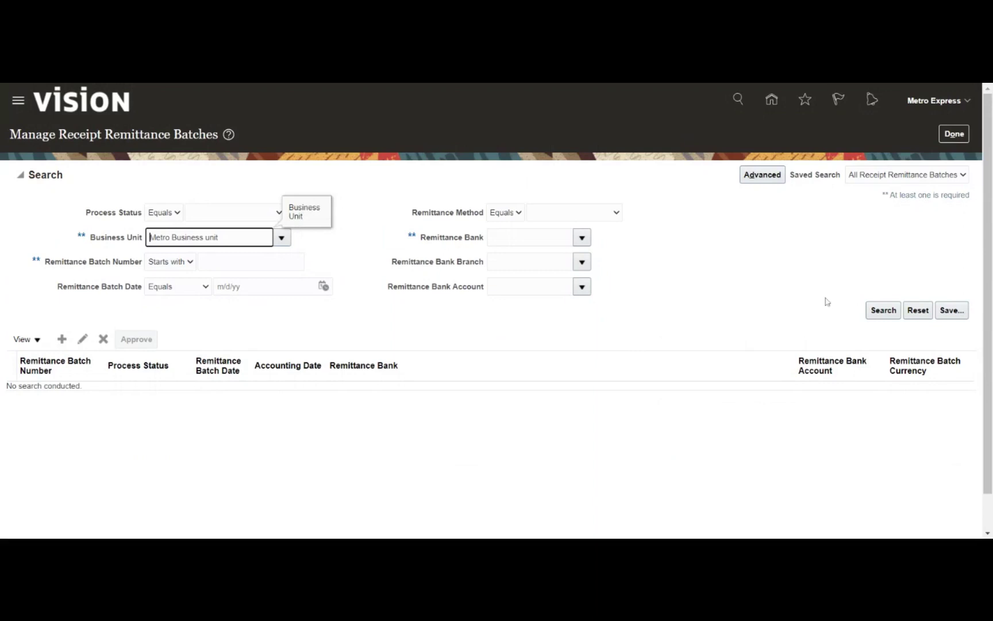
pyautogui.click(880, 315)
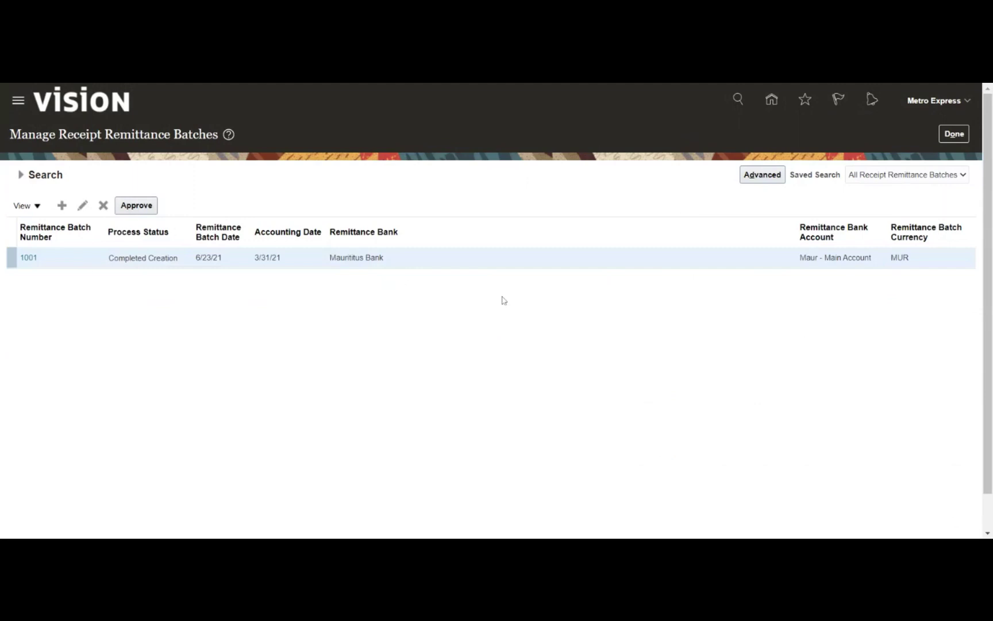
# Approve remittance batch 1001 and dismiss the approval submission message (request 2654839)
pyautogui.click(85, 255)
pyautogui.click(138, 207)
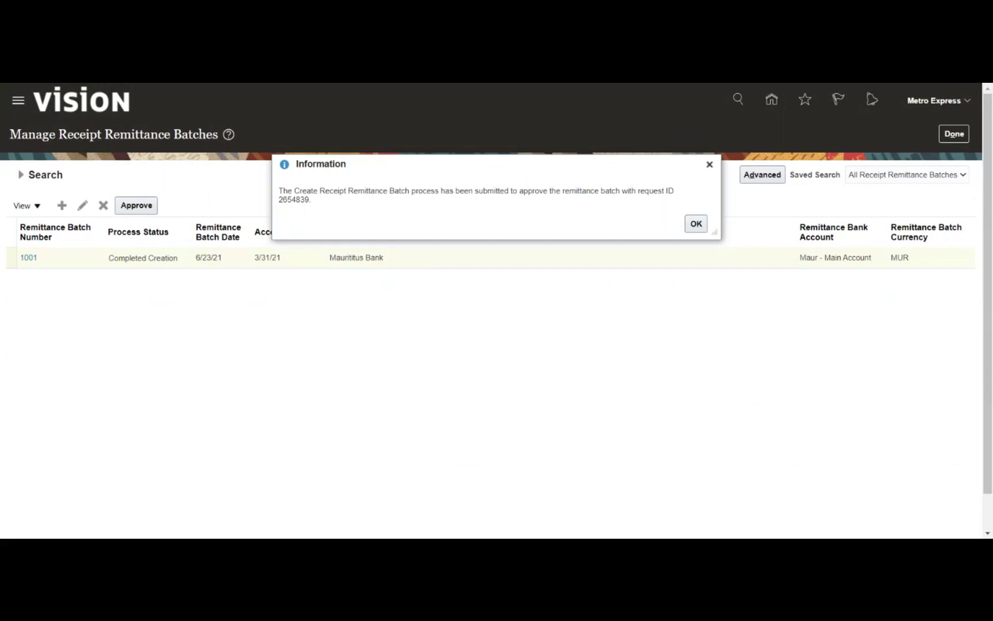
pyautogui.click(699, 229)
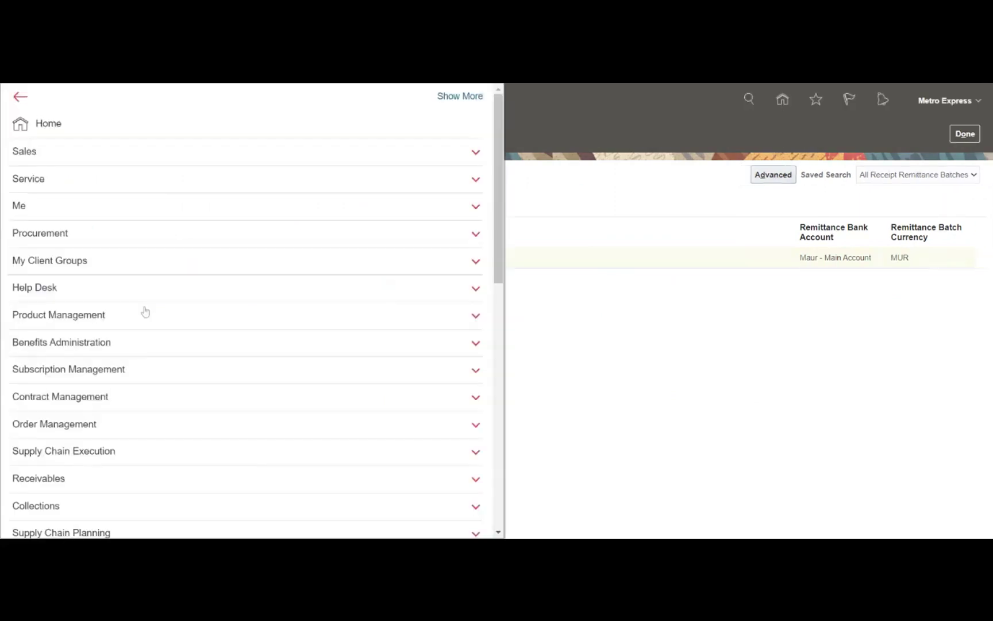
# Refresh the scheduled processes list to check the remittance batch and log generation processes
pyautogui.scroll(-6, 286, 235)
pyautogui.scroll(-4, 285, 236)
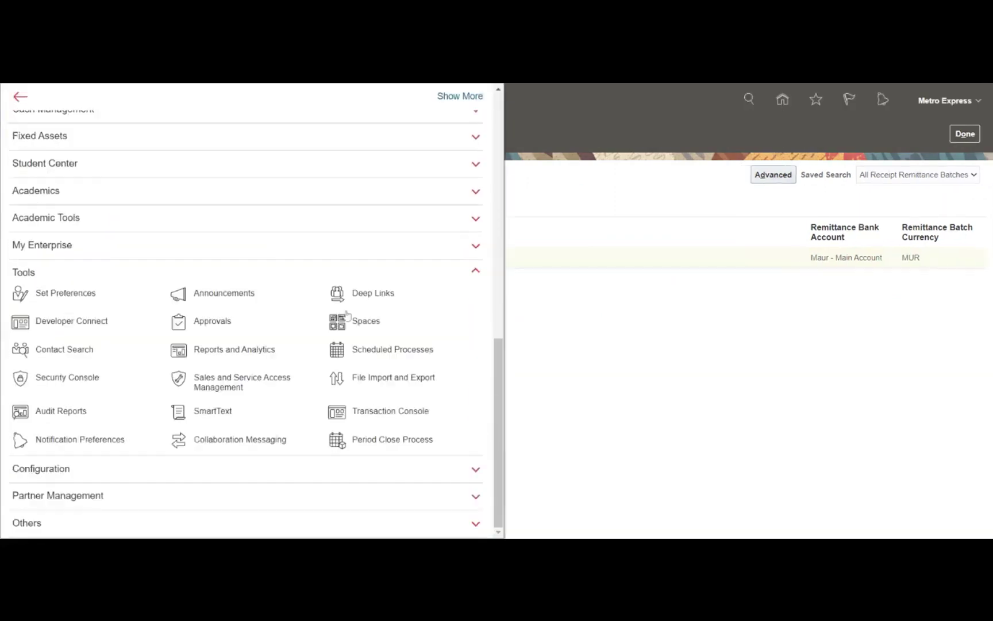
pyautogui.click(380, 352)
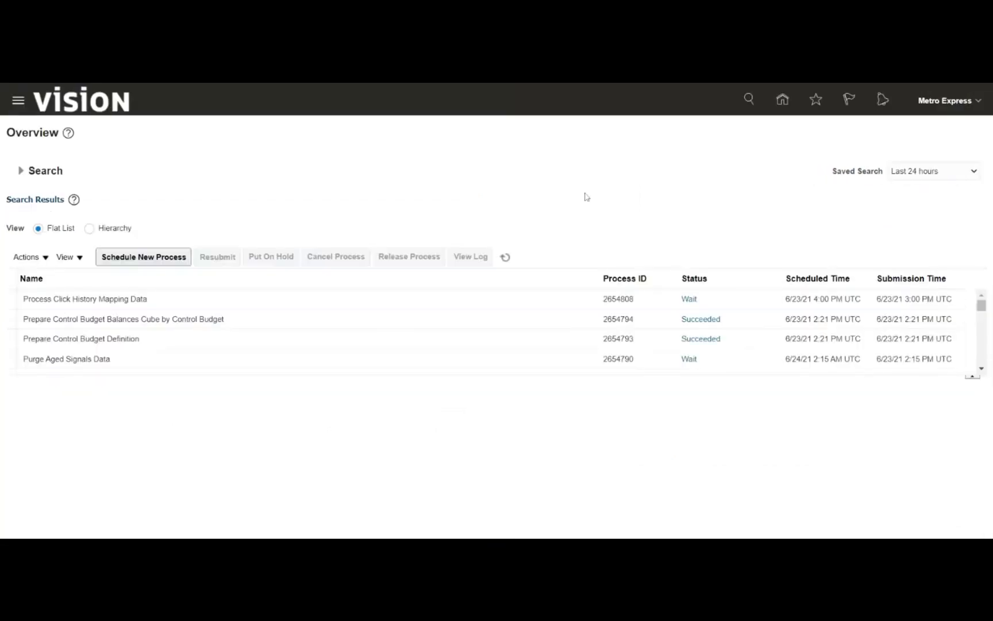
pyautogui.click(508, 261)
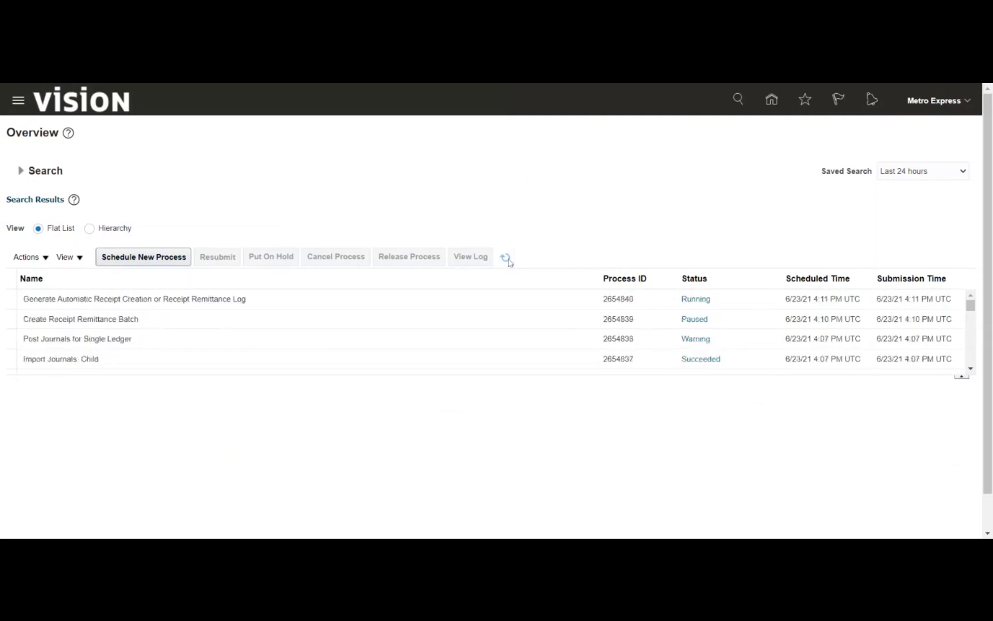
pyautogui.click(506, 258)
pyautogui.click(426, 311)
pyautogui.click(297, 305)
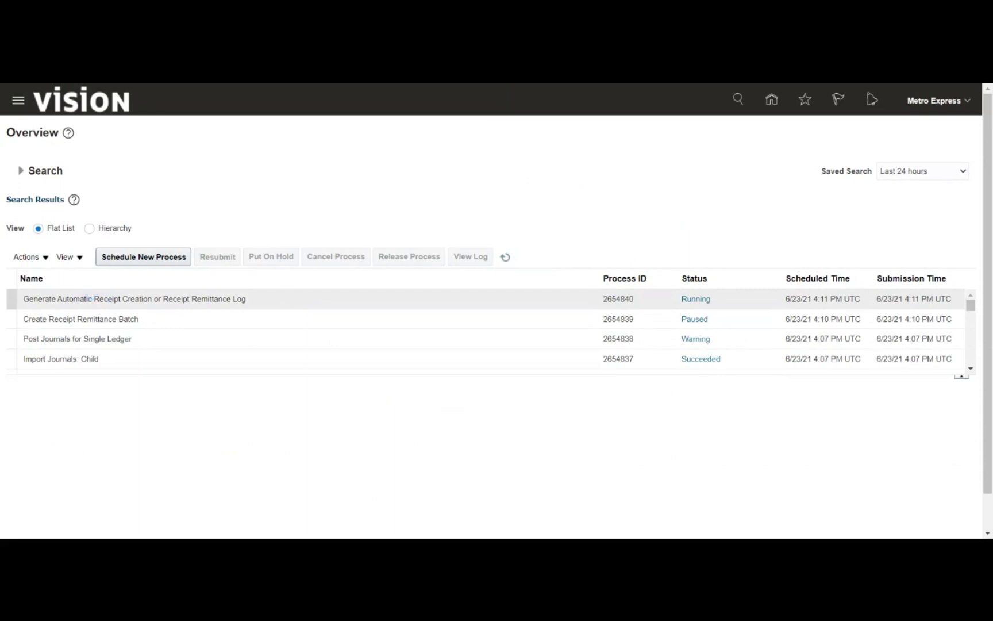
pyautogui.click(85, 299)
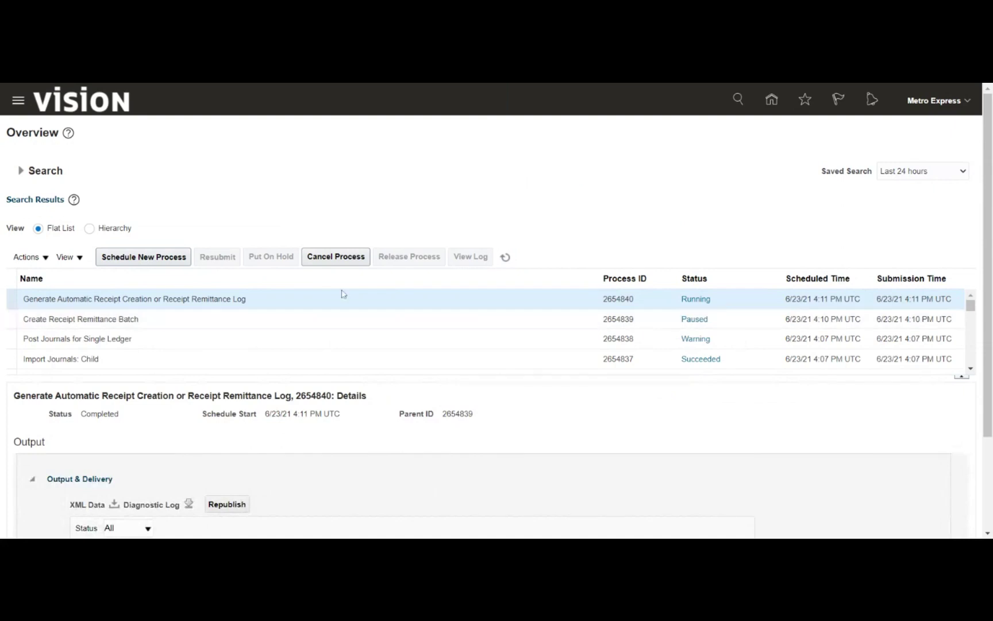
pyautogui.click(506, 258)
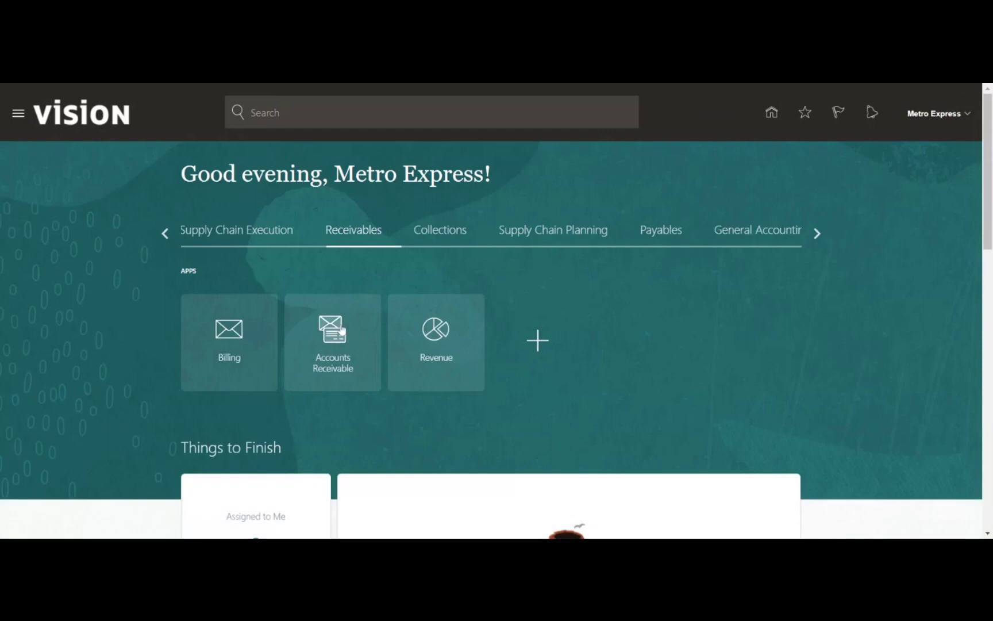
# Go to Manage Receipt Remittance Batches from the Accounts Receivable tasks
pyautogui.click(340, 331)
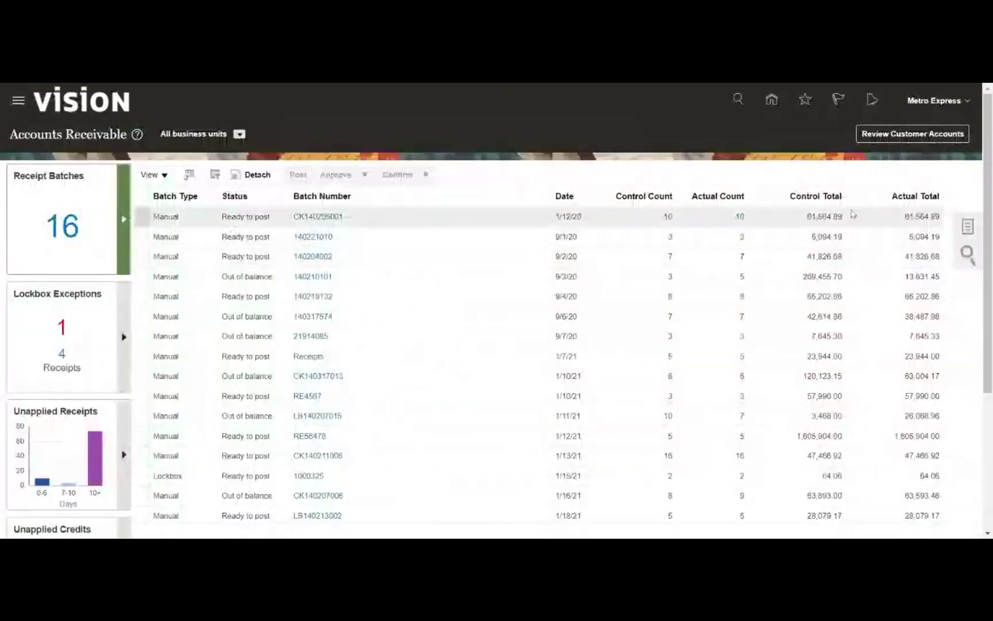
pyautogui.click(968, 226)
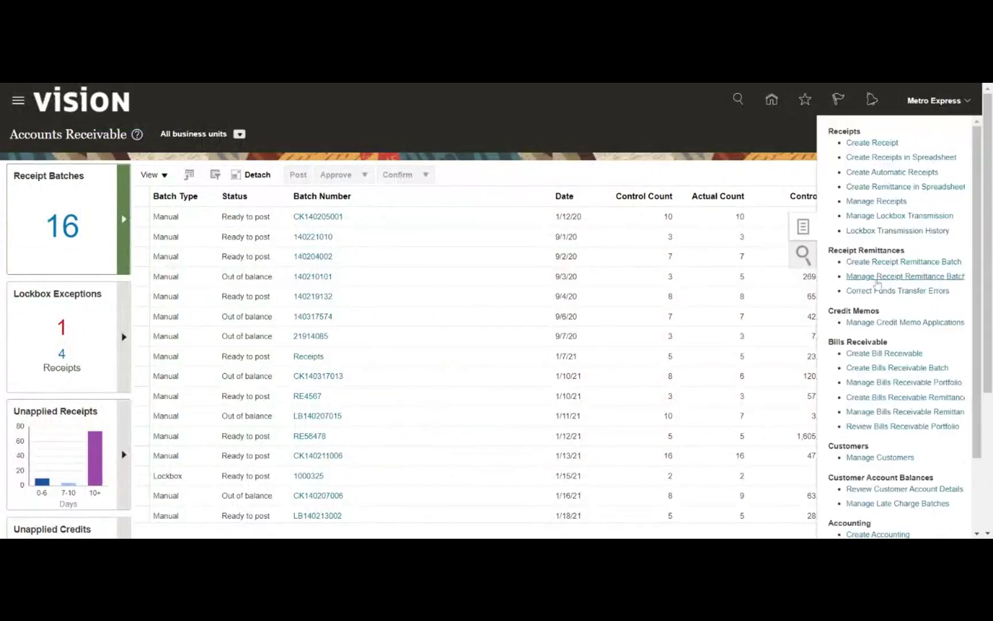
pyautogui.click(875, 277)
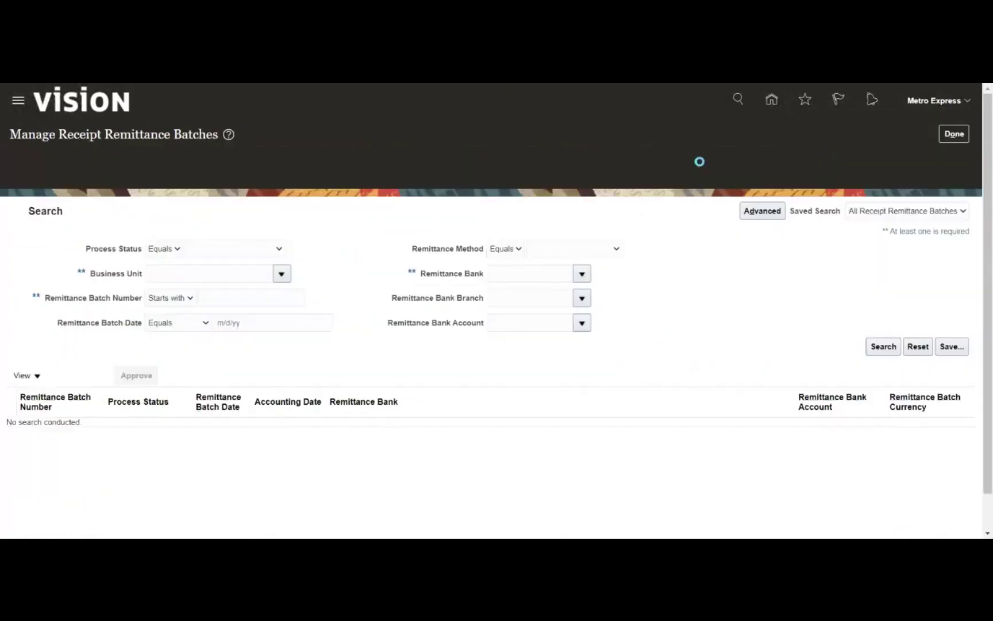
# Search batches for Metro Business unit, confirm 1001 shows Completed Approval, then leave
pyautogui.click(281, 238)
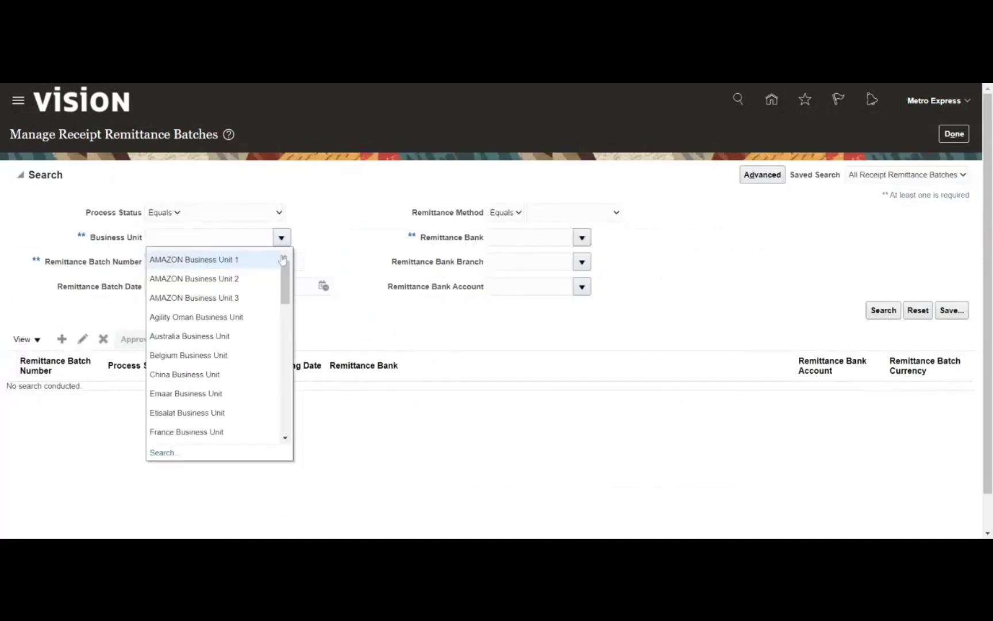
pyautogui.scroll(-2, 272, 308)
pyautogui.scroll(-2, 272, 308)
pyautogui.scroll(-3, 268, 310)
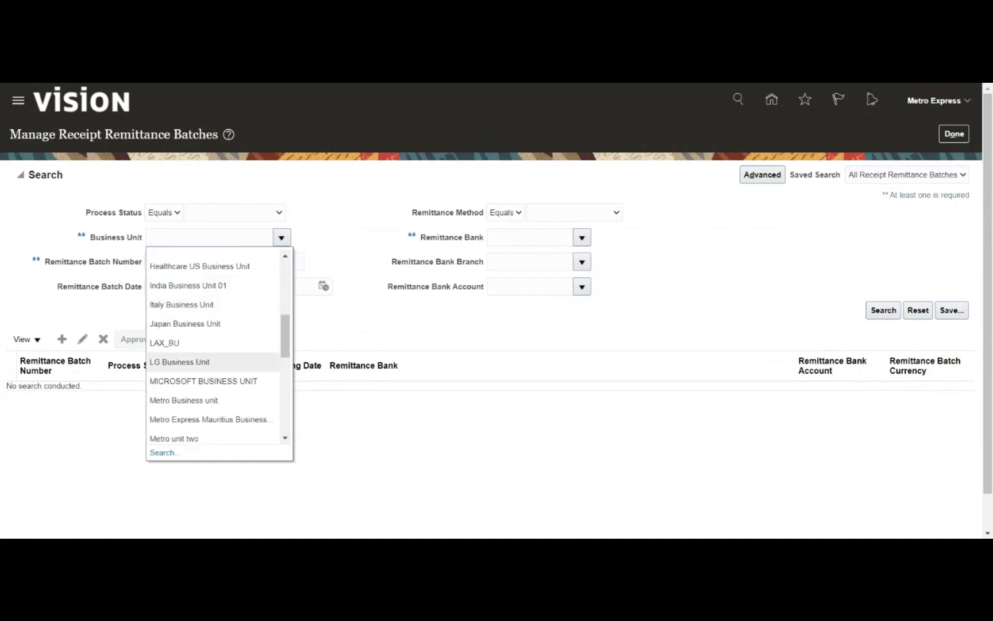
pyautogui.click(200, 400)
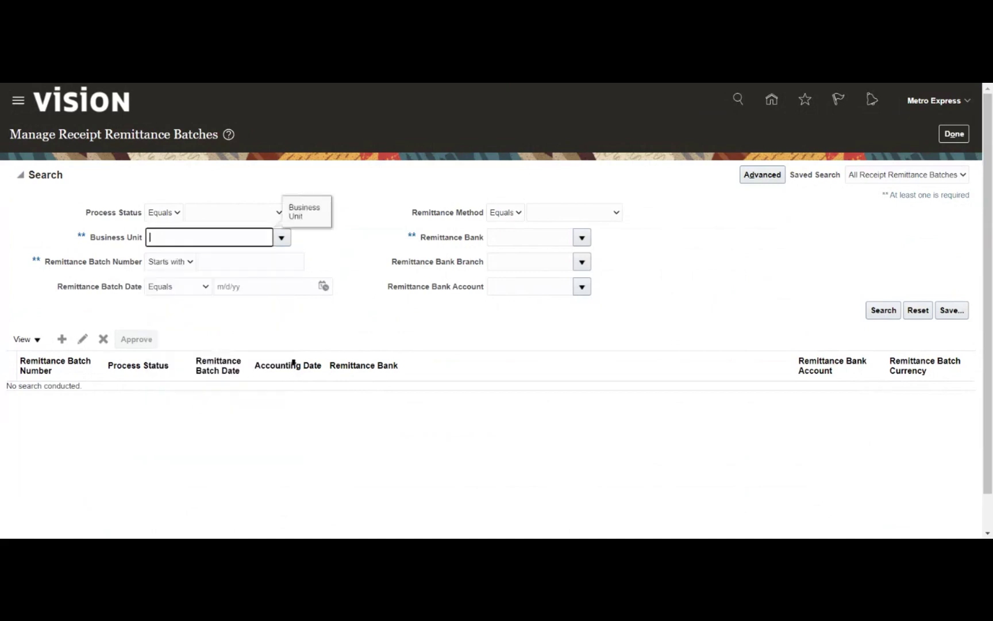
pyautogui.click(877, 311)
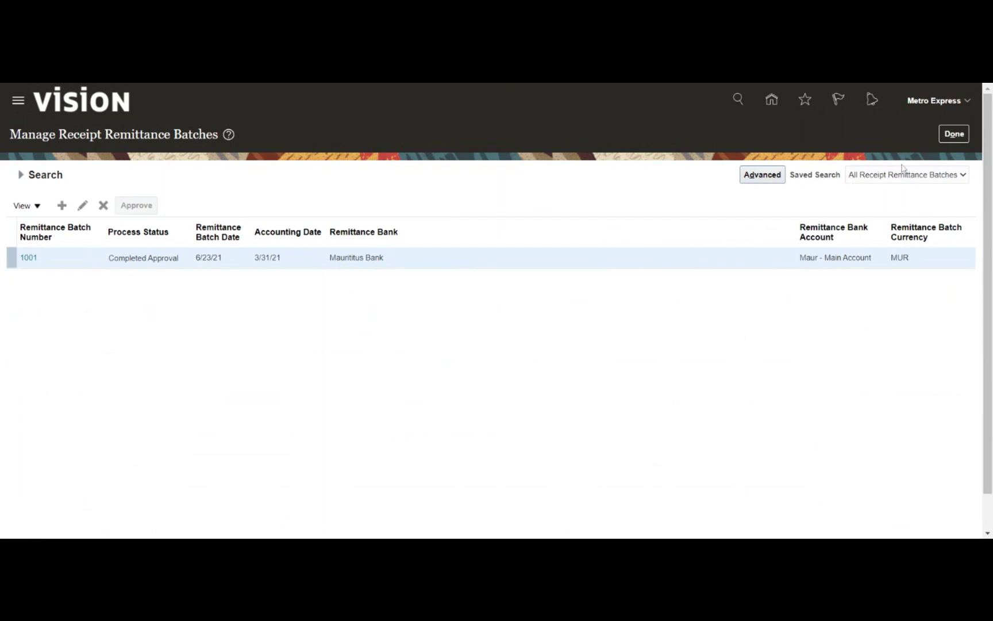
pyautogui.click(953, 134)
# Switch the home page to Cash Management apps and open Bank Statements and Reconciliation
pyautogui.click(969, 228)
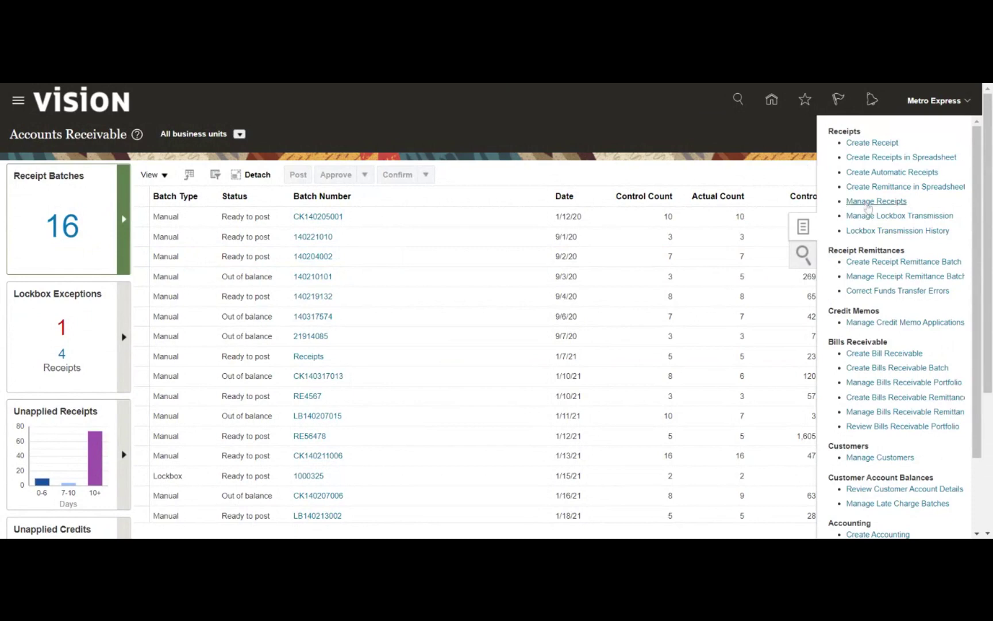
pyautogui.click(756, 141)
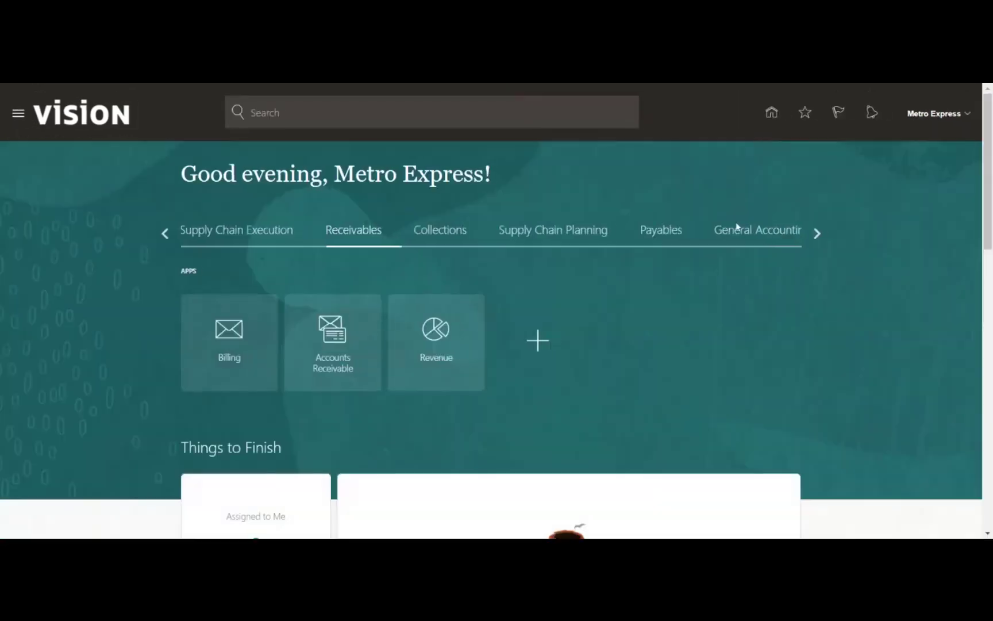
pyautogui.click(817, 235)
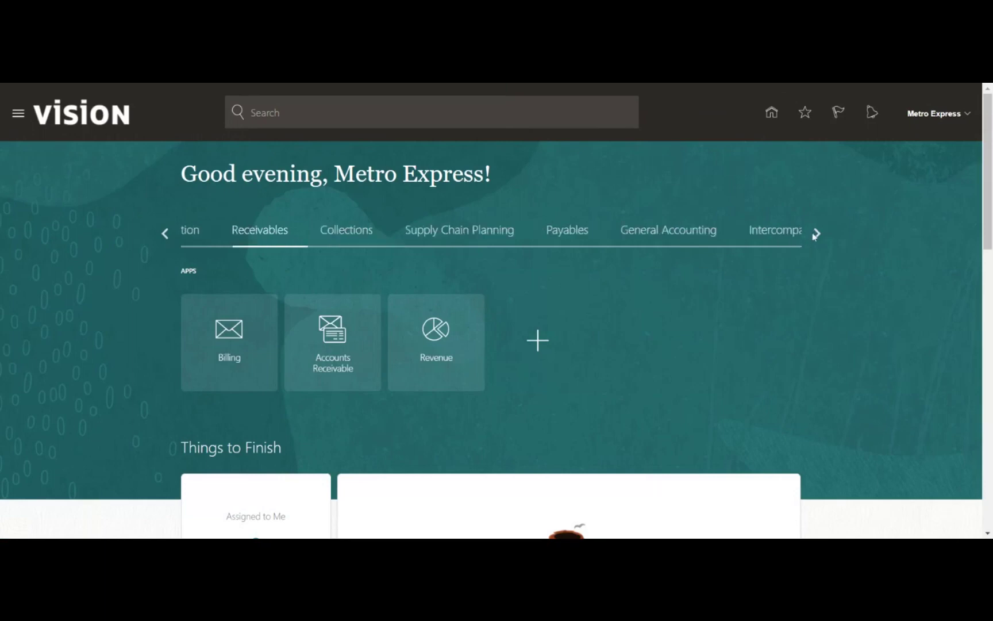
pyautogui.click(765, 231)
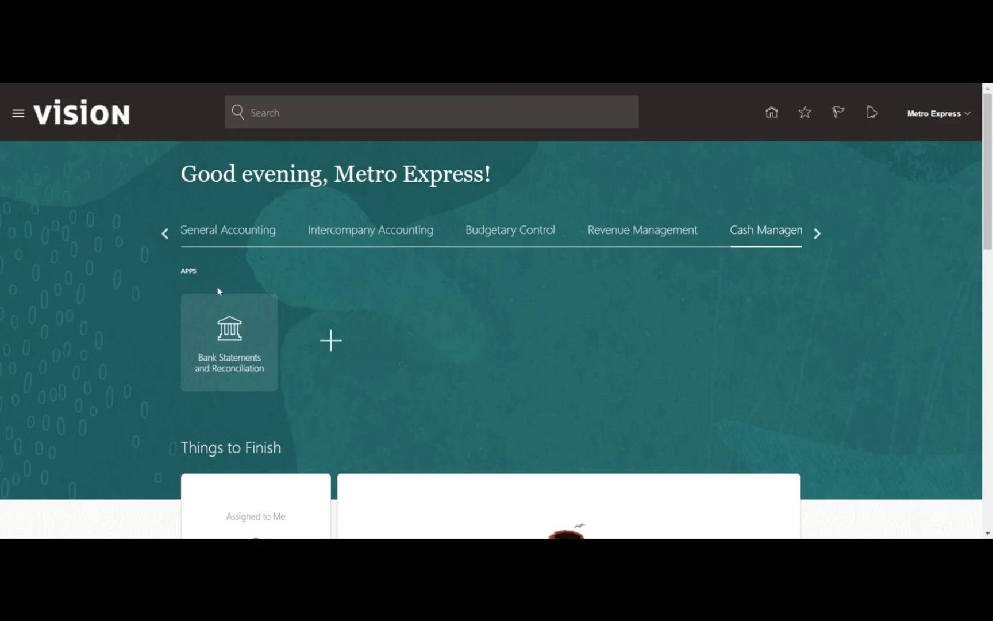
pyautogui.click(227, 333)
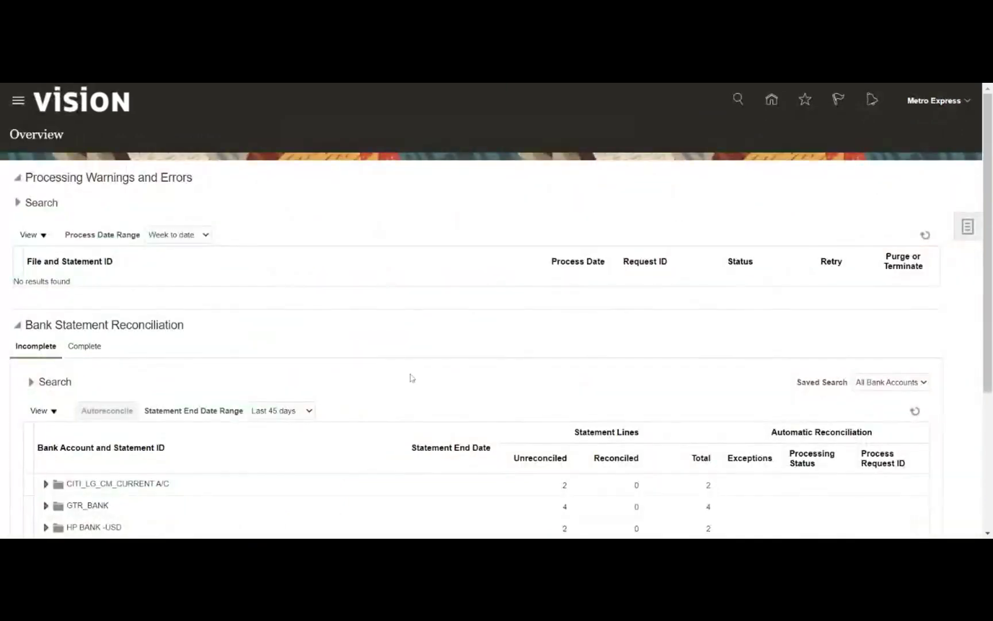
# Start a new bank statement from the Cash Management tasks panel
pyautogui.click(968, 226)
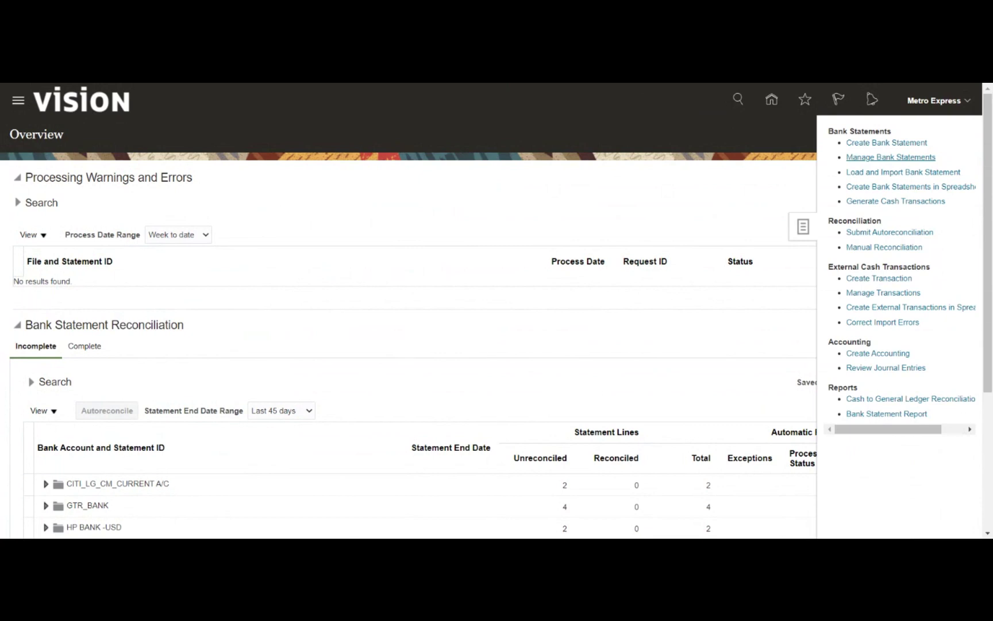
pyautogui.click(885, 142)
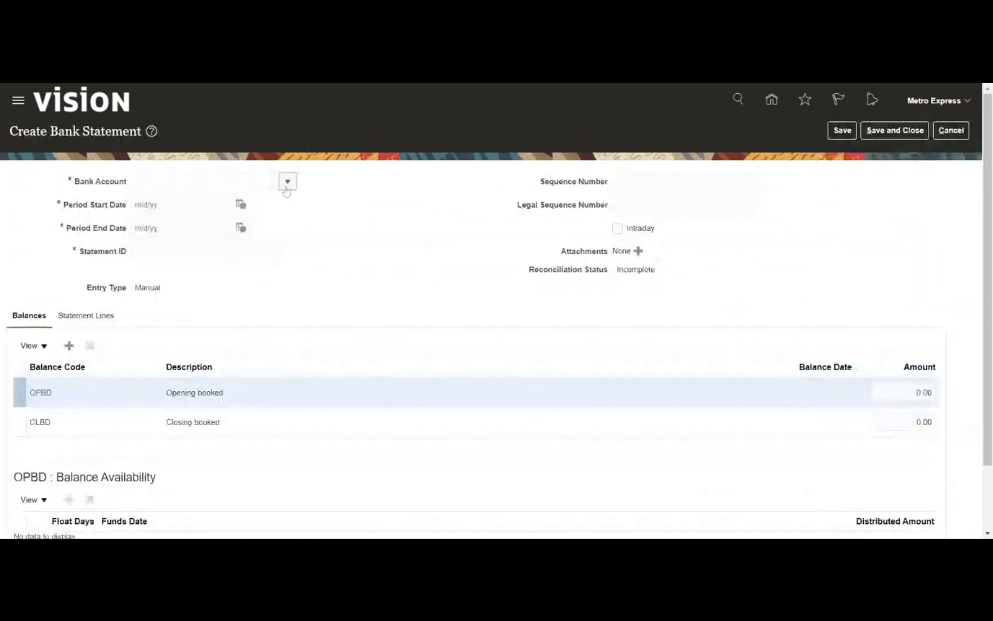
# Set the statement's bank account to Maur - Main Account and period 6/1/21 to 6/30/21
pyautogui.click(287, 182)
pyautogui.write('Me')
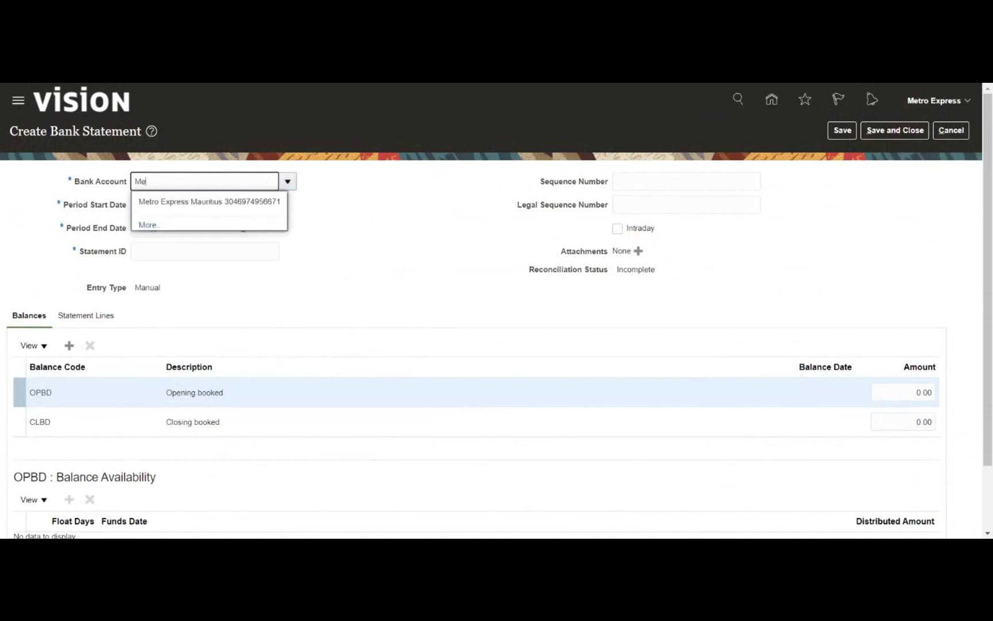
pyautogui.press('BackSpace')
pyautogui.write('a')
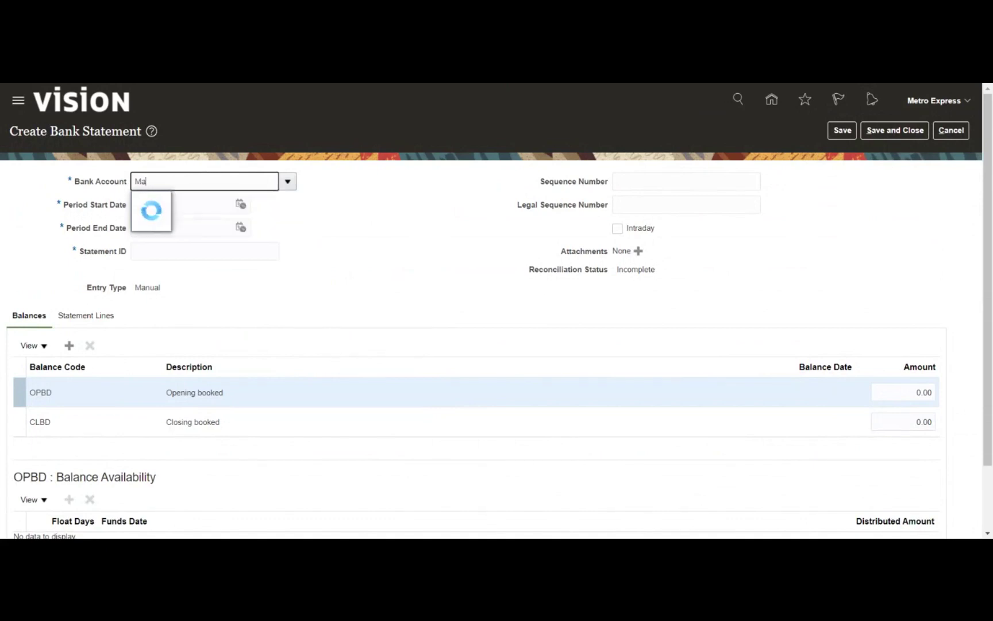
pyautogui.click(225, 207)
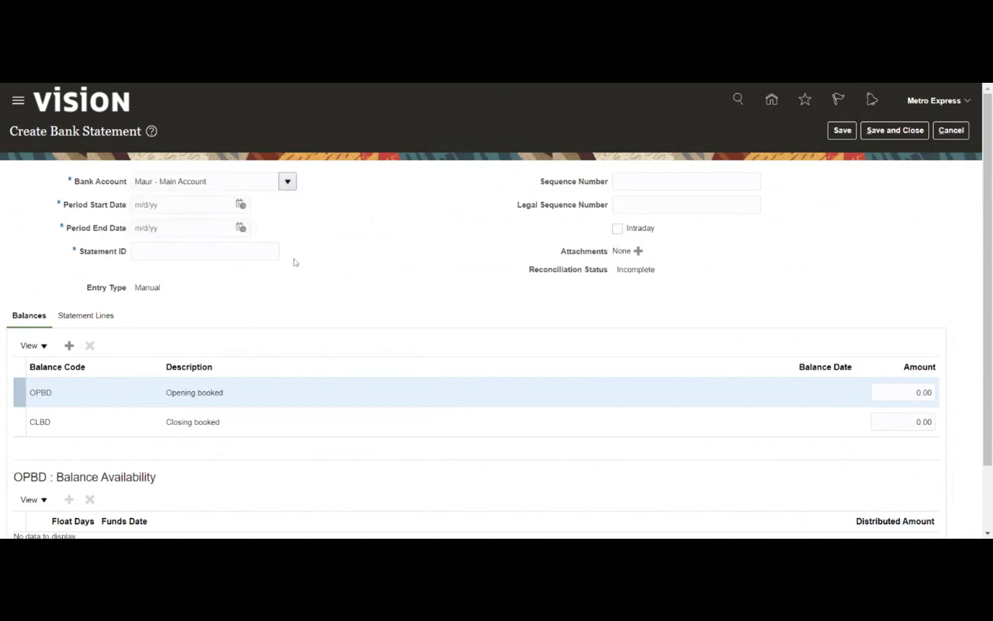
pyautogui.click(240, 204)
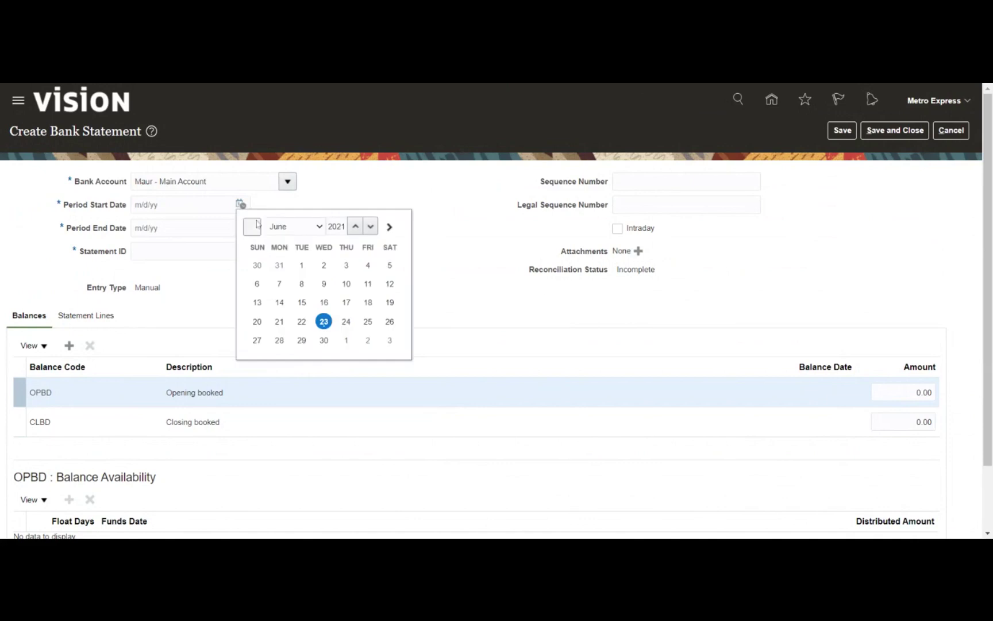
pyautogui.click(302, 265)
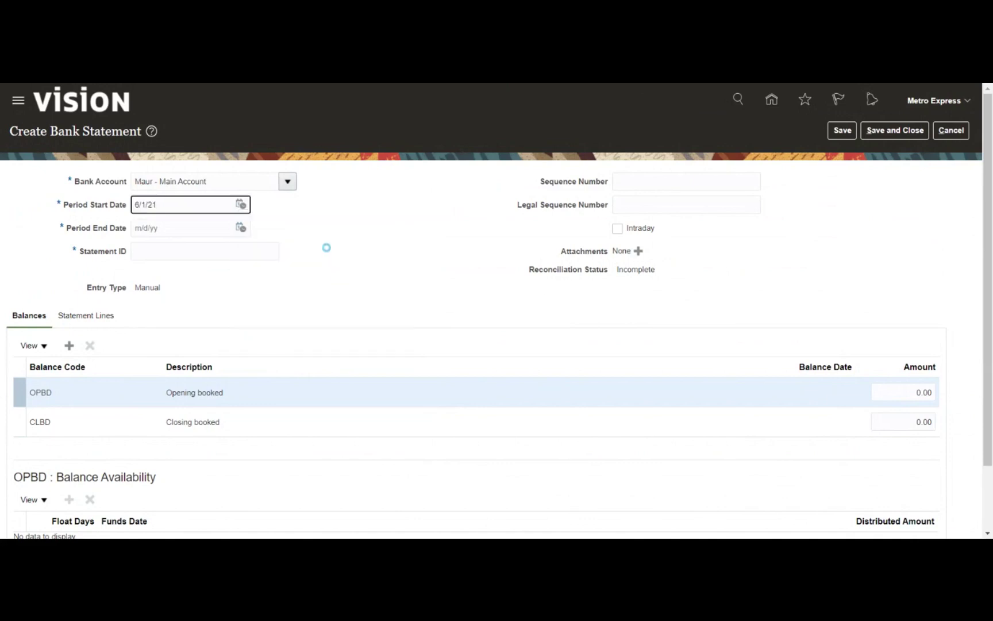
pyautogui.click(240, 227)
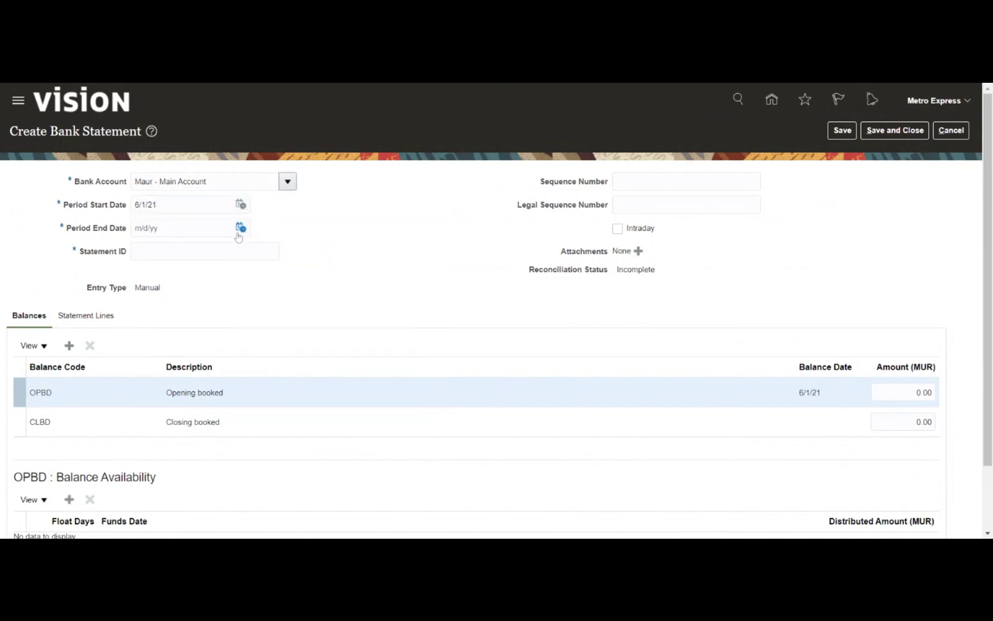
pyautogui.click(323, 367)
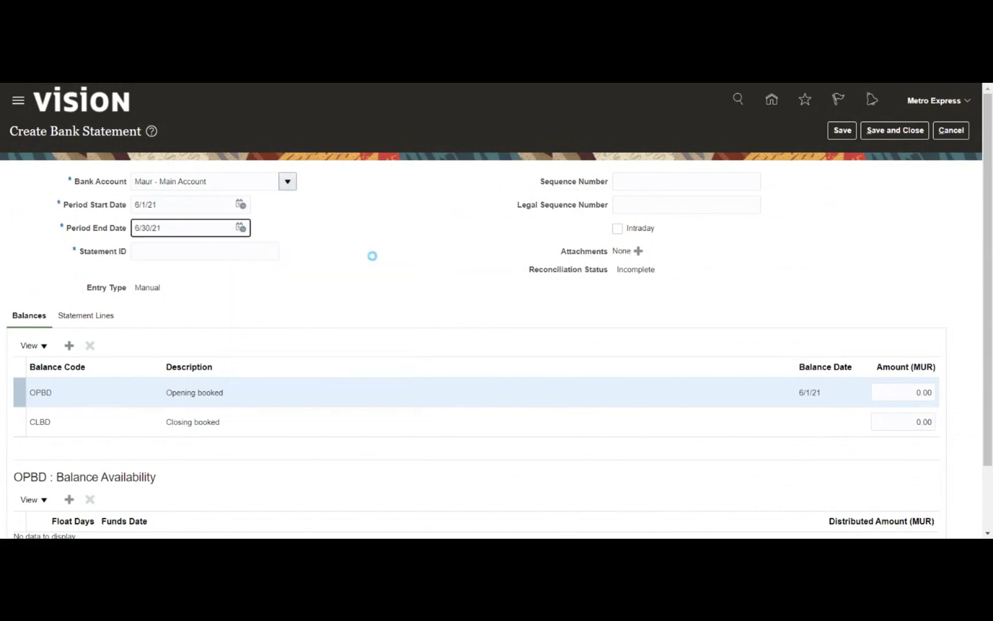
# Enter statement ID 52315 and show the statement lines
pyautogui.click(204, 251)
pyautogui.write('52315')
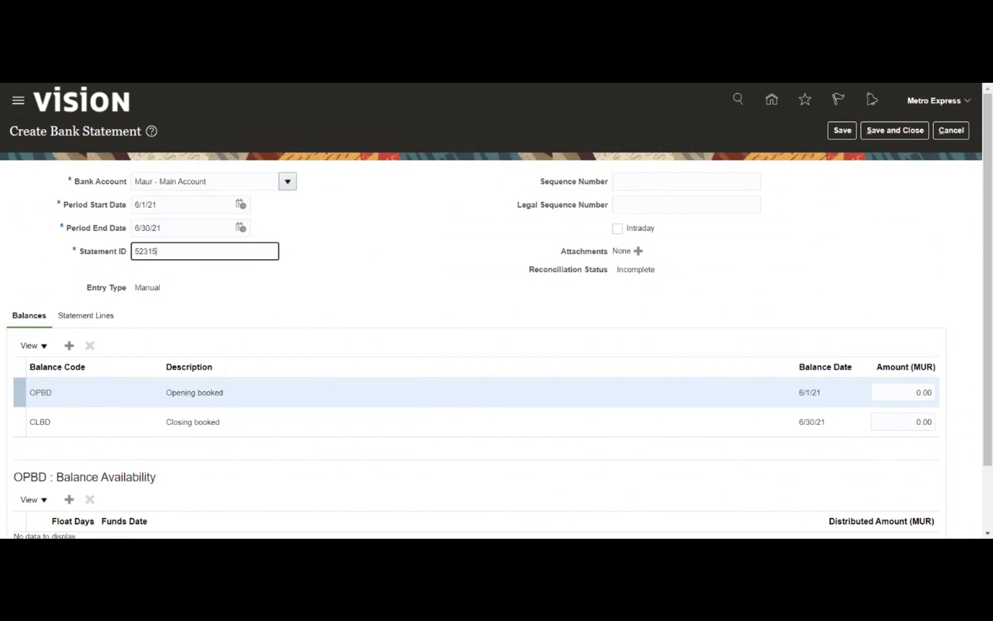
pyautogui.click(454, 246)
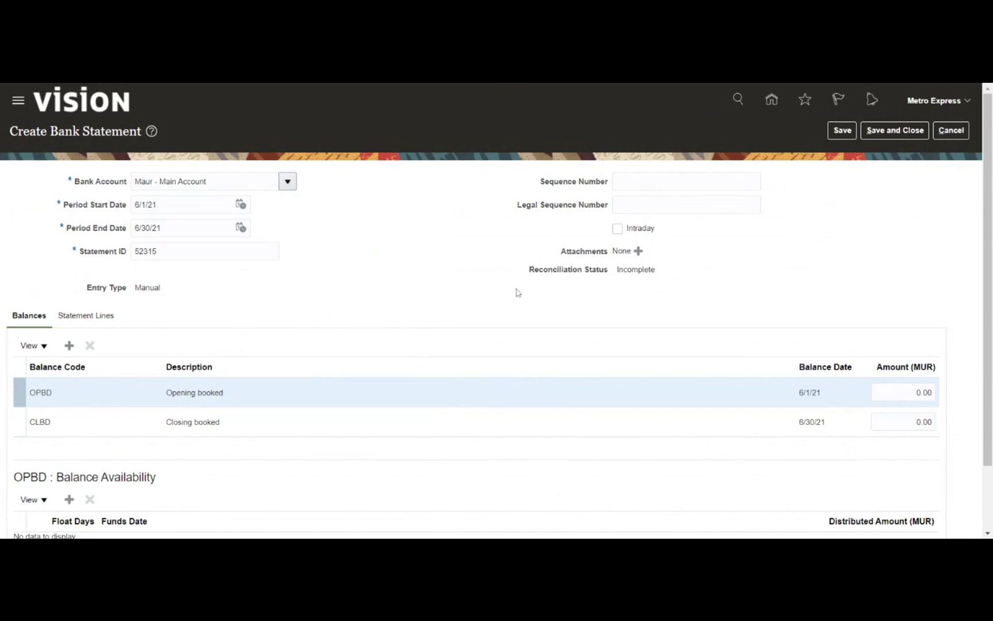
pyautogui.scroll(-1, 765, 313)
pyautogui.scroll(-1, 741, 320)
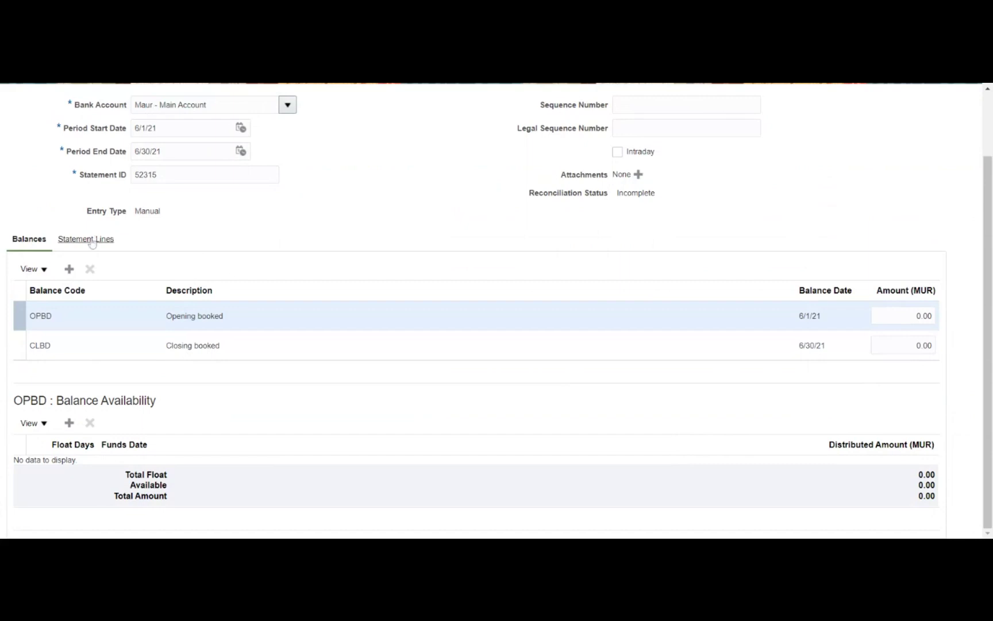
pyautogui.click(92, 240)
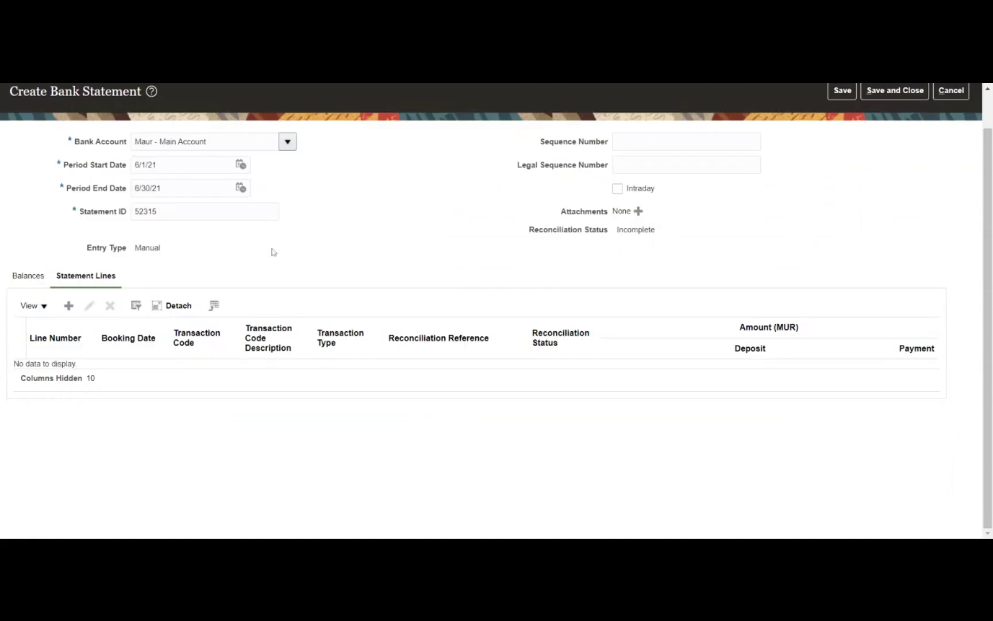
# Add statement line 1 with booking and value dates 6/23/21 and reconciliation reference 1
pyautogui.click(66, 309)
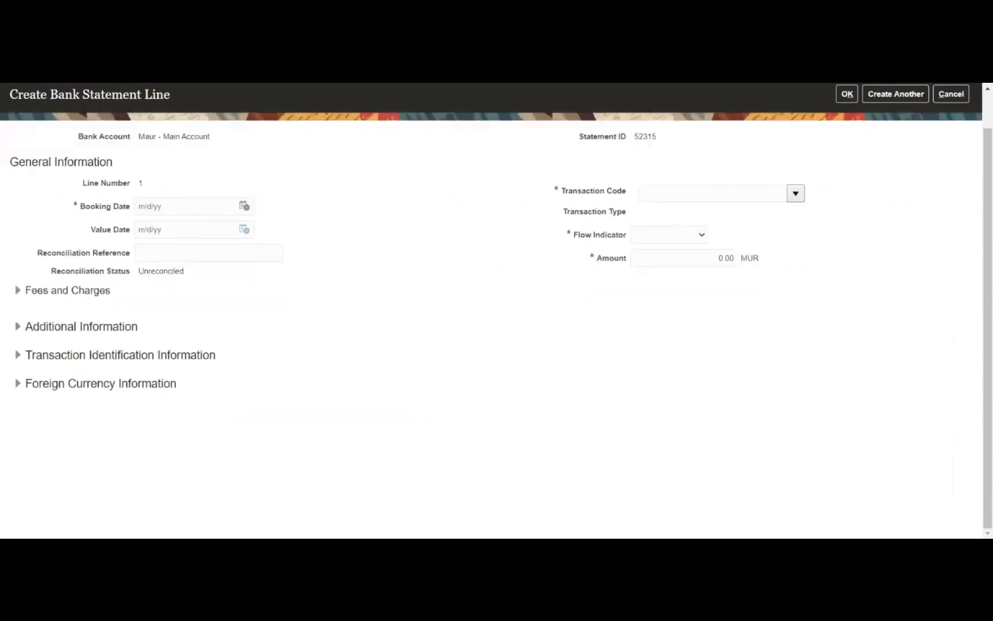
pyautogui.click(245, 205)
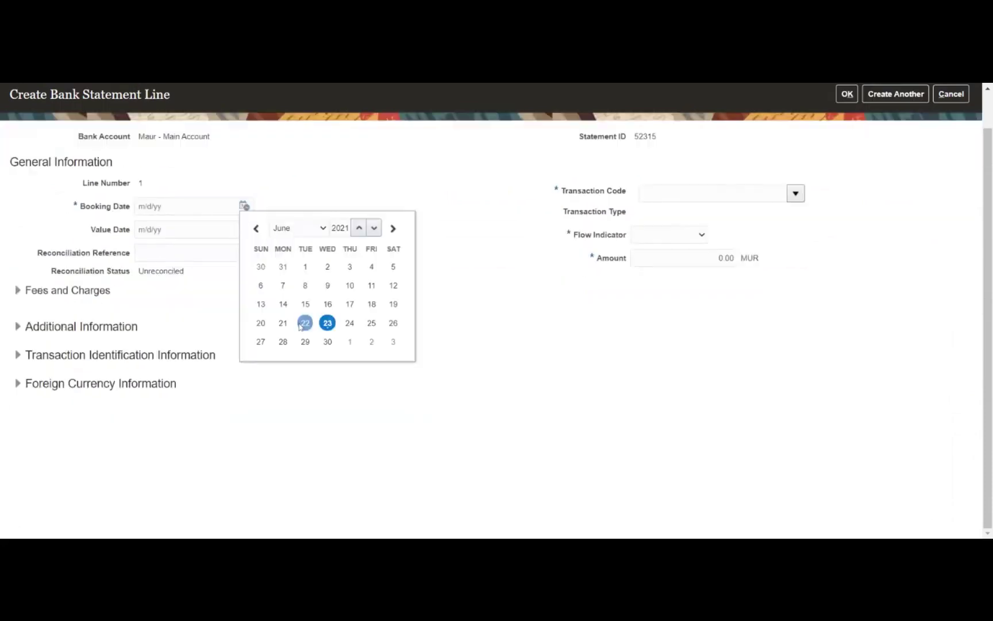
pyautogui.click(327, 323)
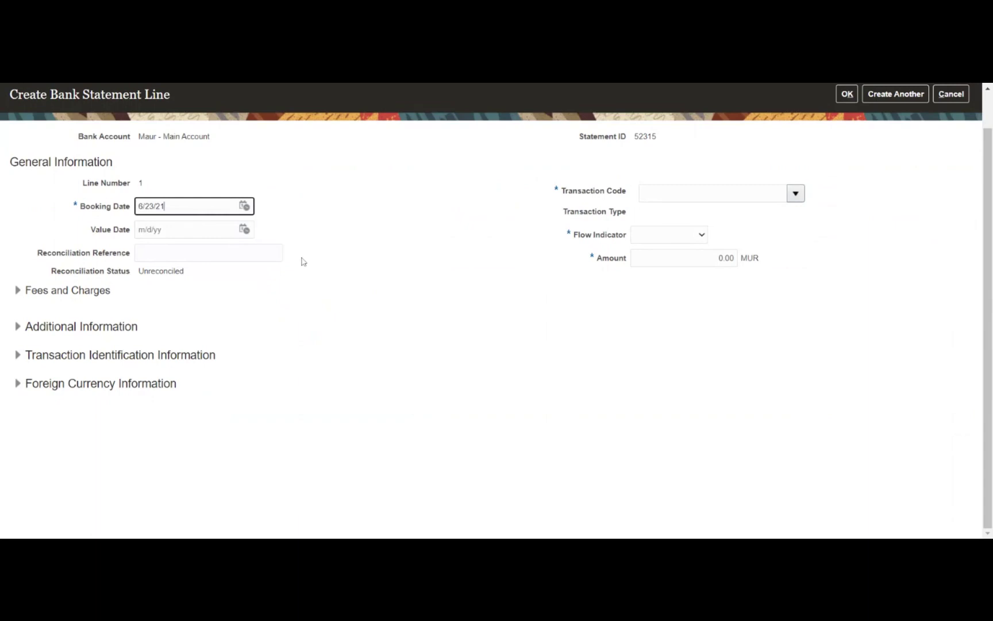
pyautogui.click(244, 230)
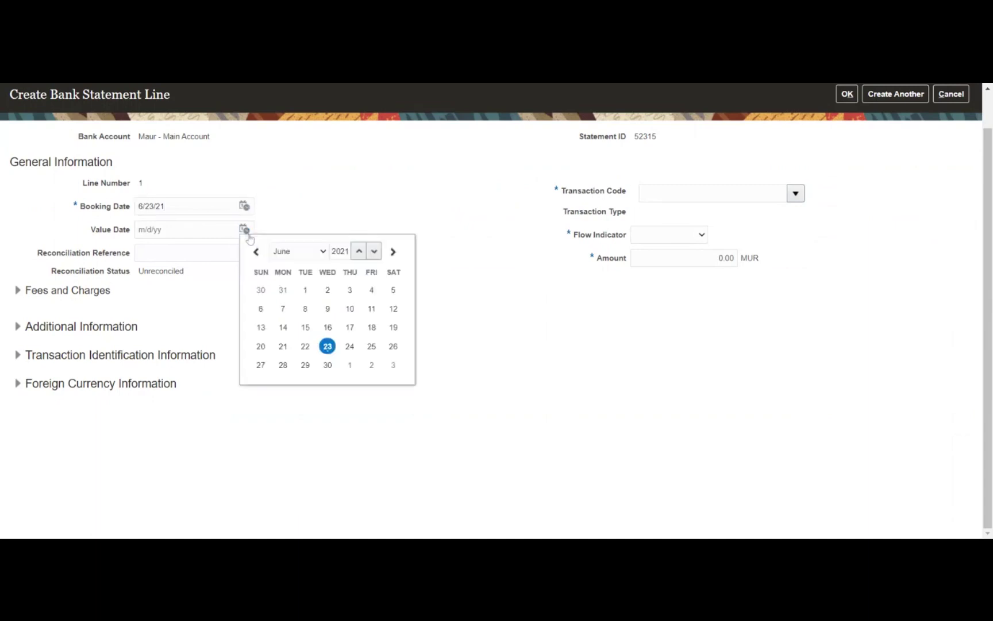
pyautogui.click(325, 346)
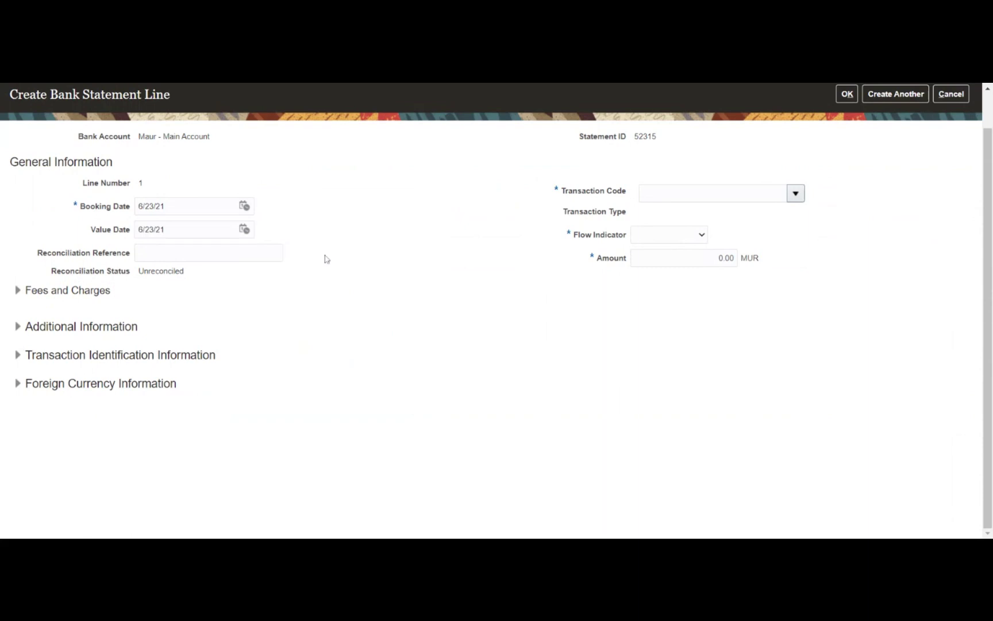
pyautogui.click(265, 252)
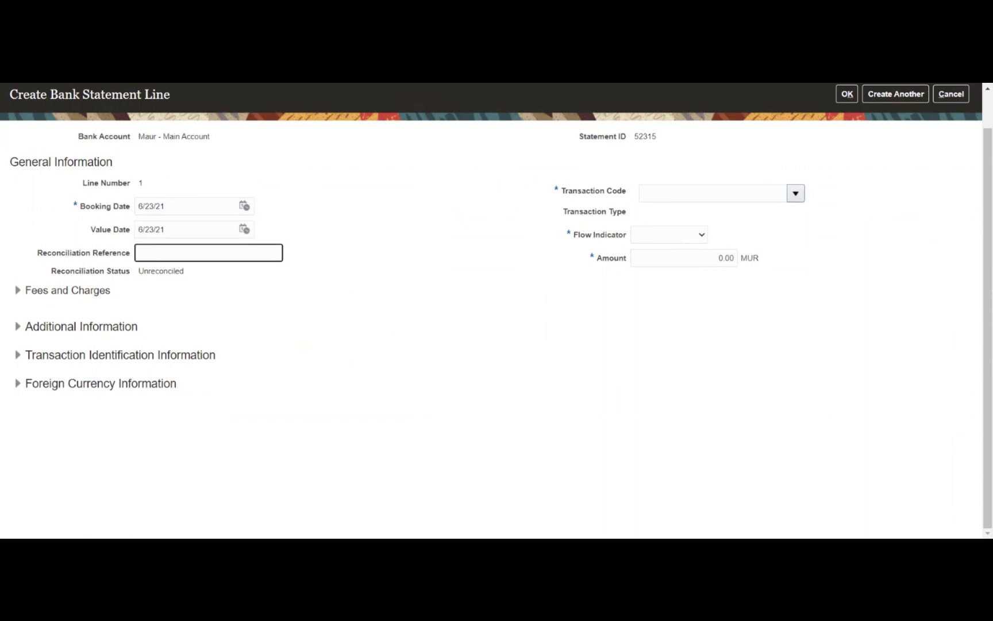
pyautogui.write('1')
pyautogui.click(395, 240)
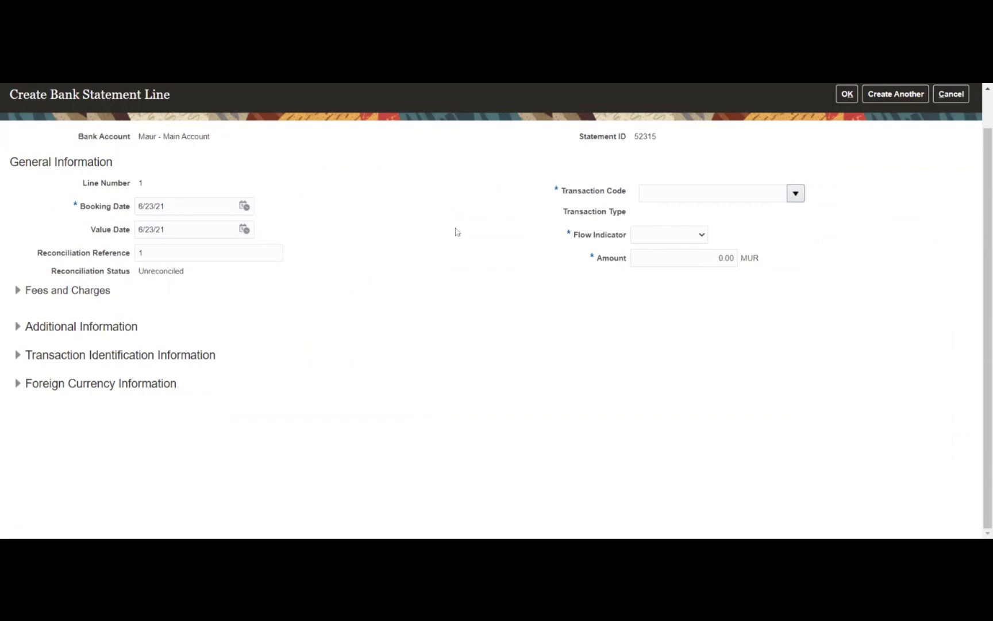
pyautogui.doubleClick(161, 271)
# Make the line transaction code 1000 Receipts, Credit, amount 5,000.00 MUR, and save it
pyautogui.click(280, 295)
pyautogui.click(796, 194)
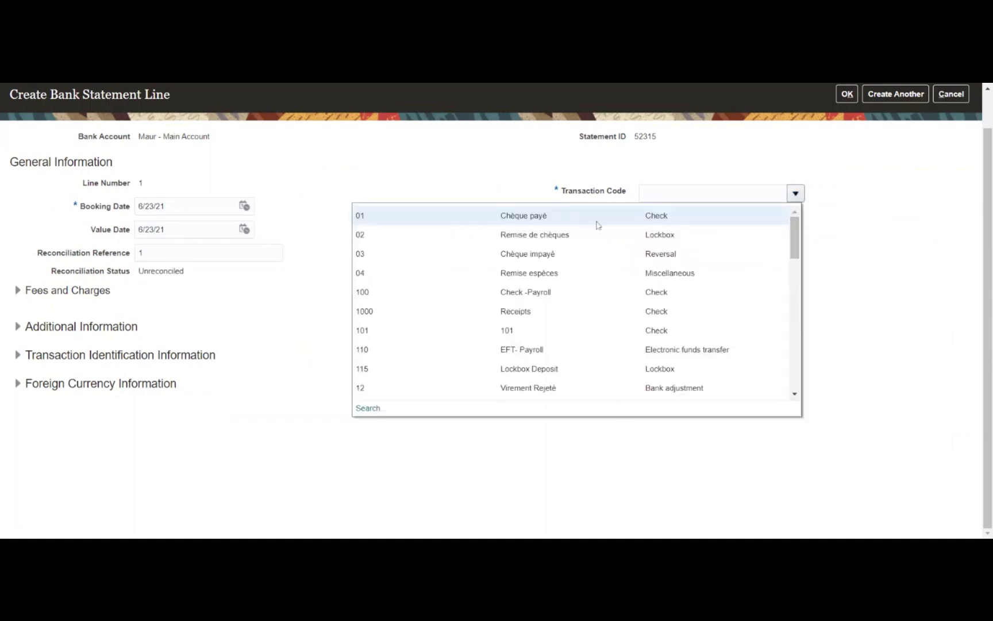
pyautogui.click(584, 262)
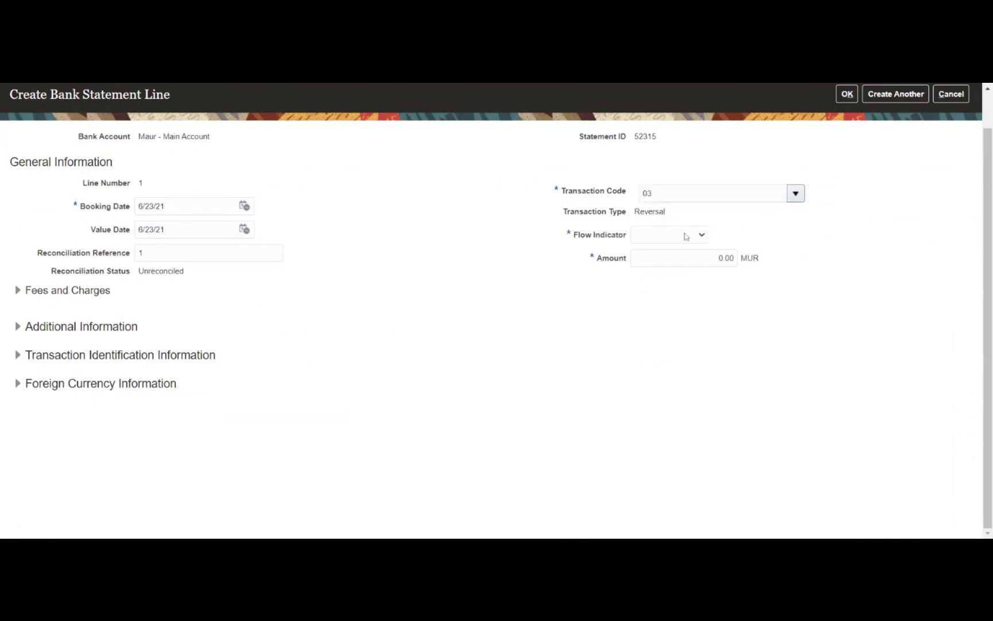
pyautogui.click(796, 194)
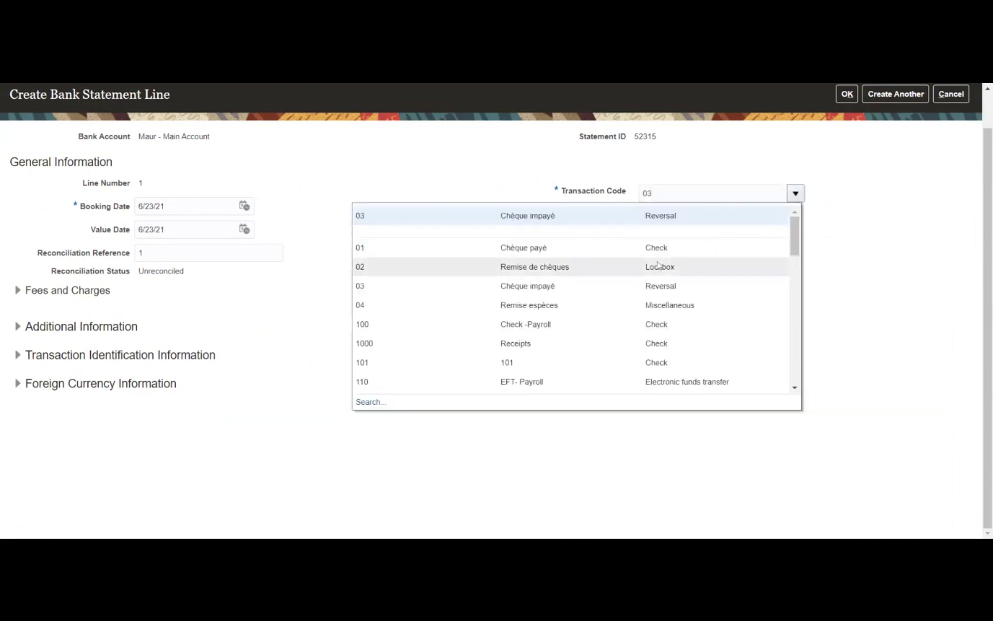
pyautogui.click(527, 351)
pyautogui.click(527, 352)
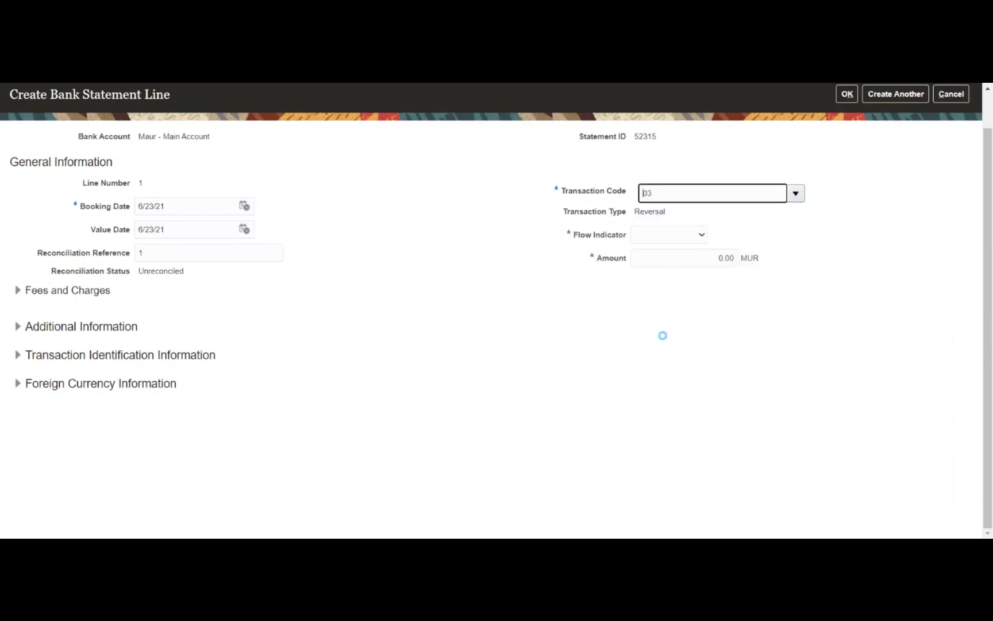
pyautogui.click(672, 241)
pyautogui.click(667, 264)
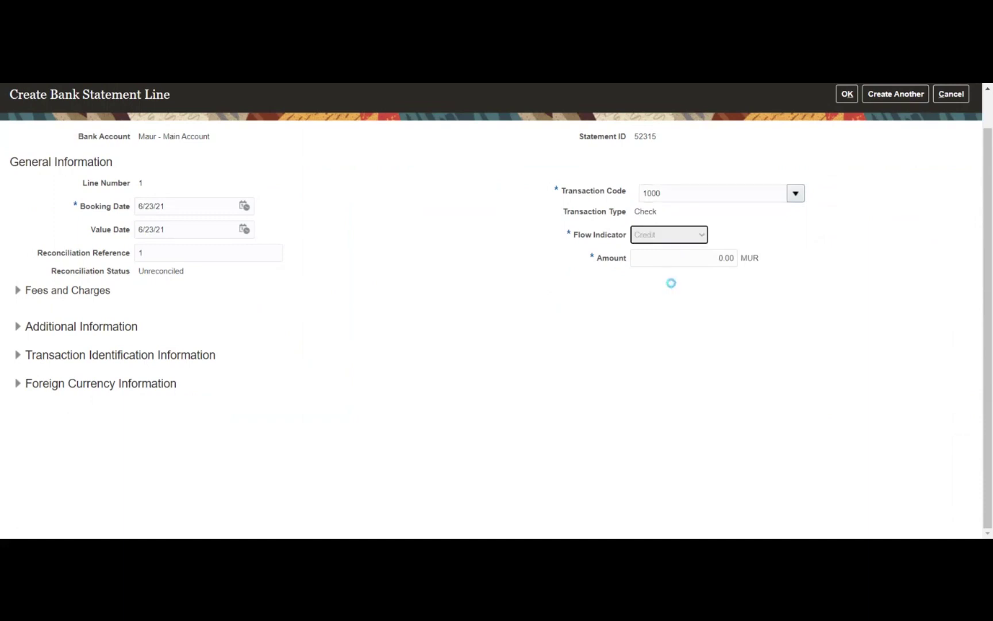
pyautogui.click(697, 258)
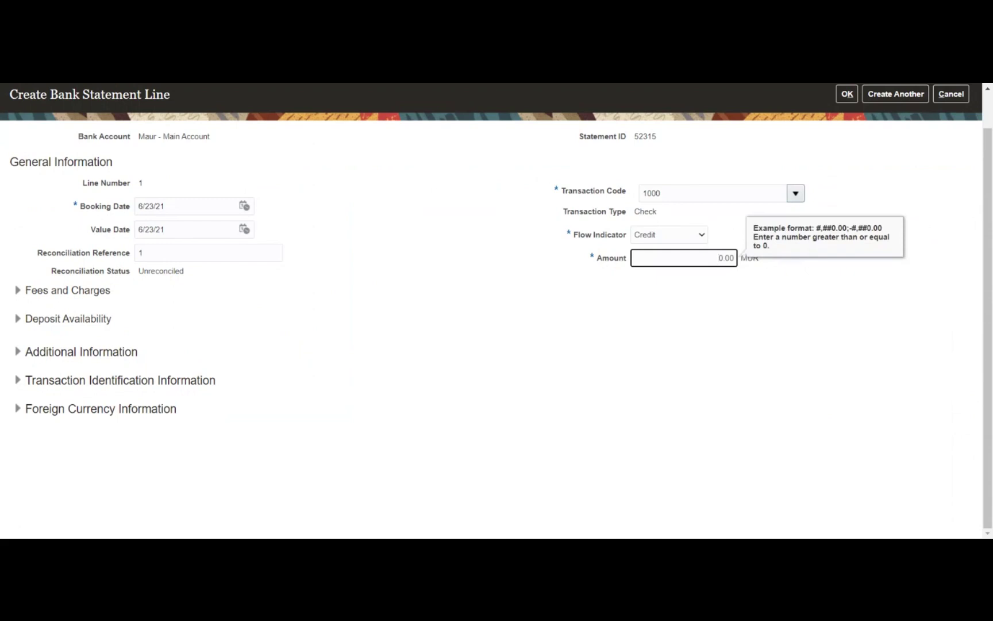
pyautogui.write('500')
pyautogui.click(502, 302)
pyautogui.click(846, 94)
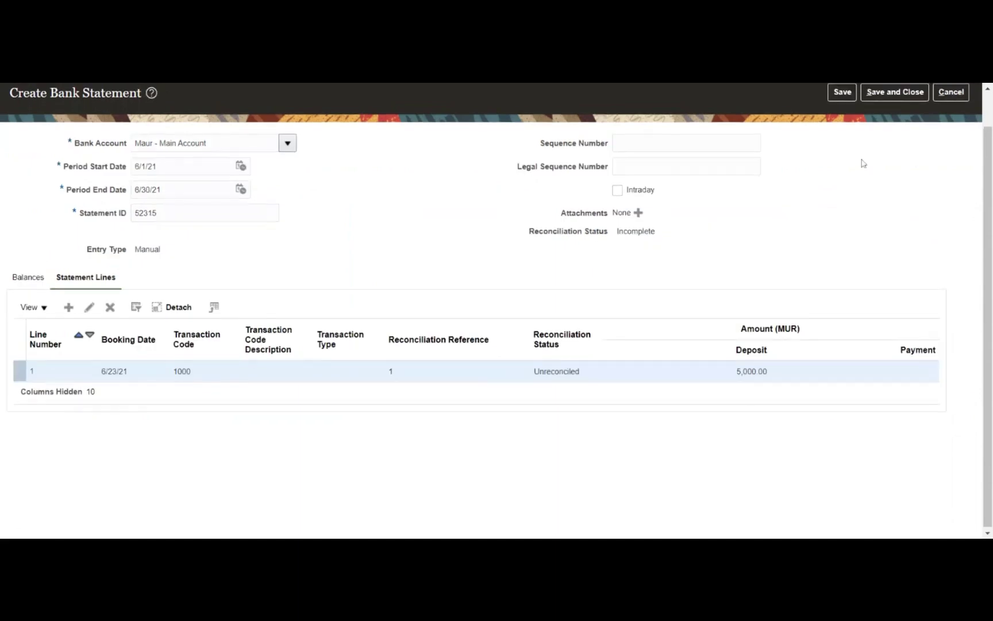
# Save and close statement 52315, acknowledging the unequal balance warnings and confirmations
pyautogui.click(838, 134)
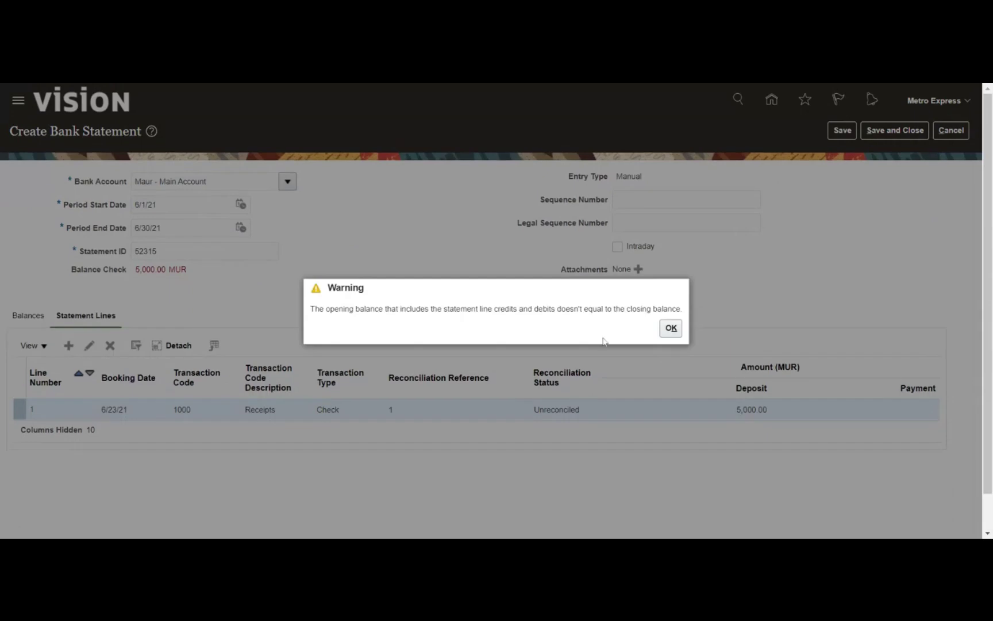
pyautogui.click(676, 330)
pyautogui.click(537, 219)
pyautogui.click(878, 132)
pyautogui.click(671, 328)
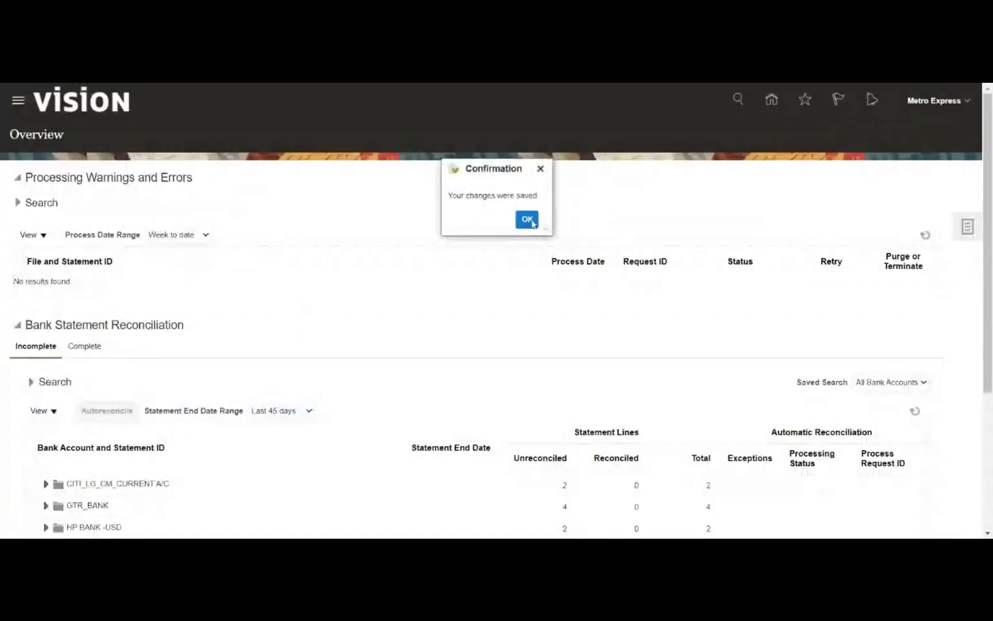
pyautogui.click(527, 219)
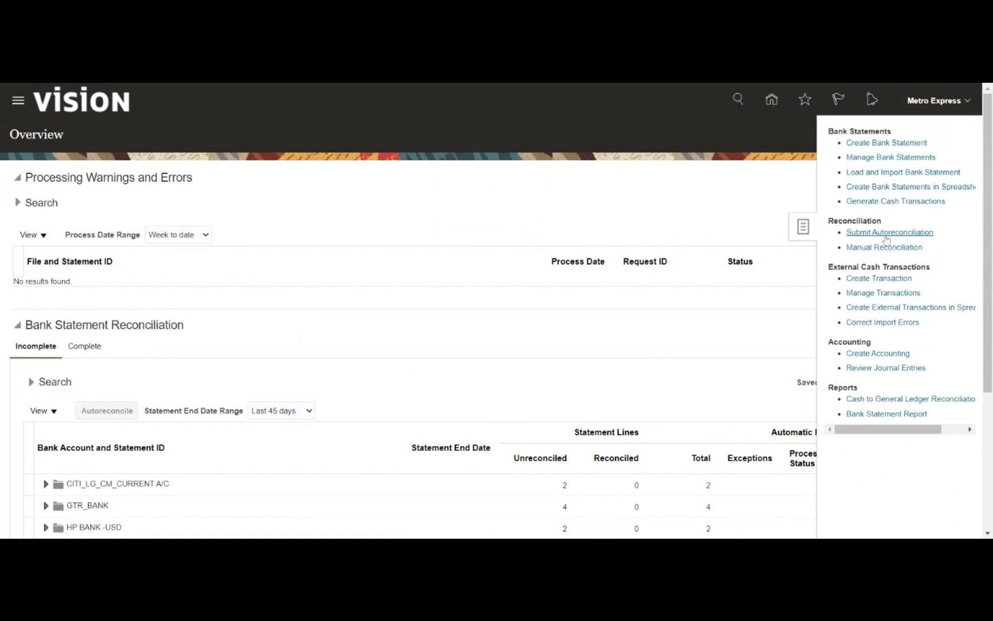
# Search Manual Reconciliation for Maur - Main Account, listing line 1 (5,000.00 MUR) and CHK7812
pyautogui.click(881, 250)
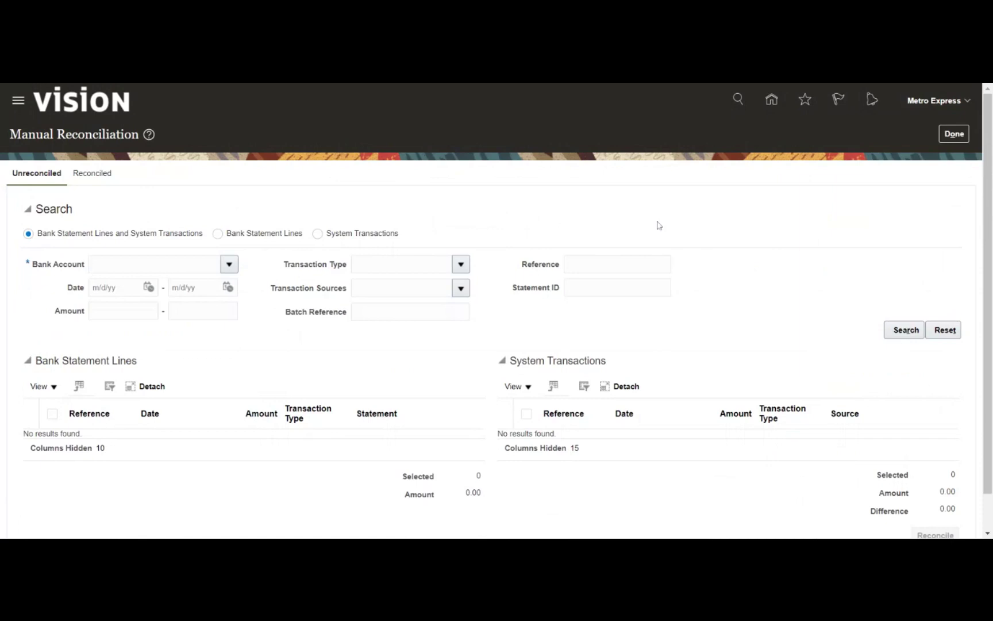
pyautogui.click(229, 264)
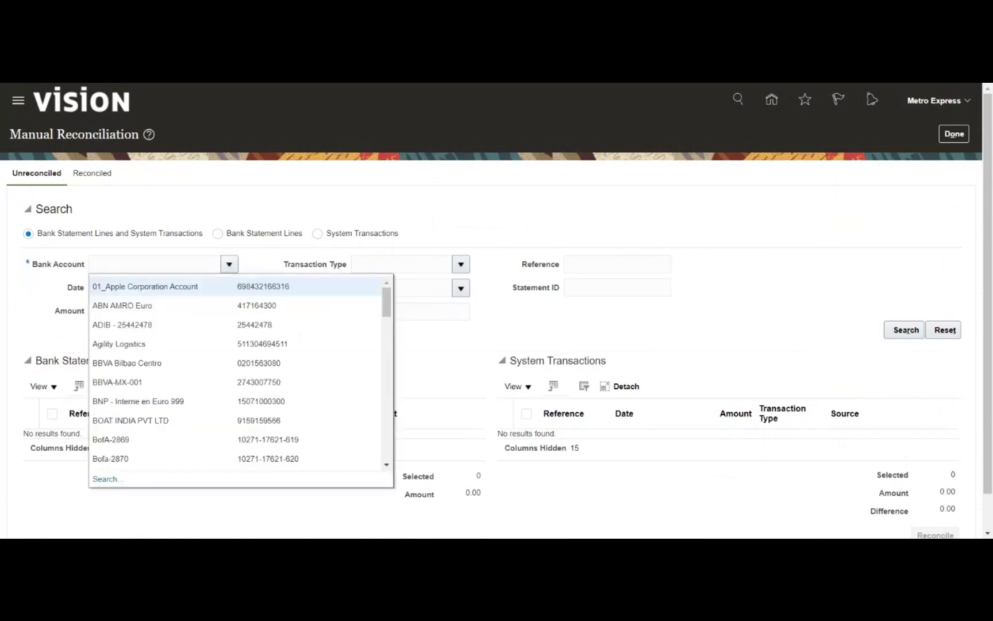
pyautogui.scroll(-5, 281, 348)
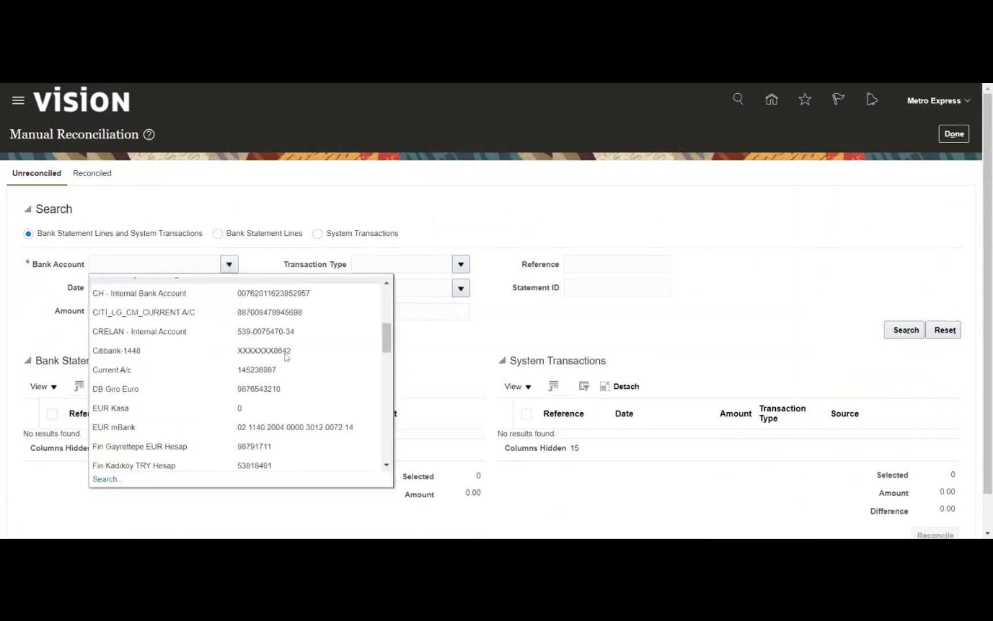
pyautogui.scroll(-3, 280, 349)
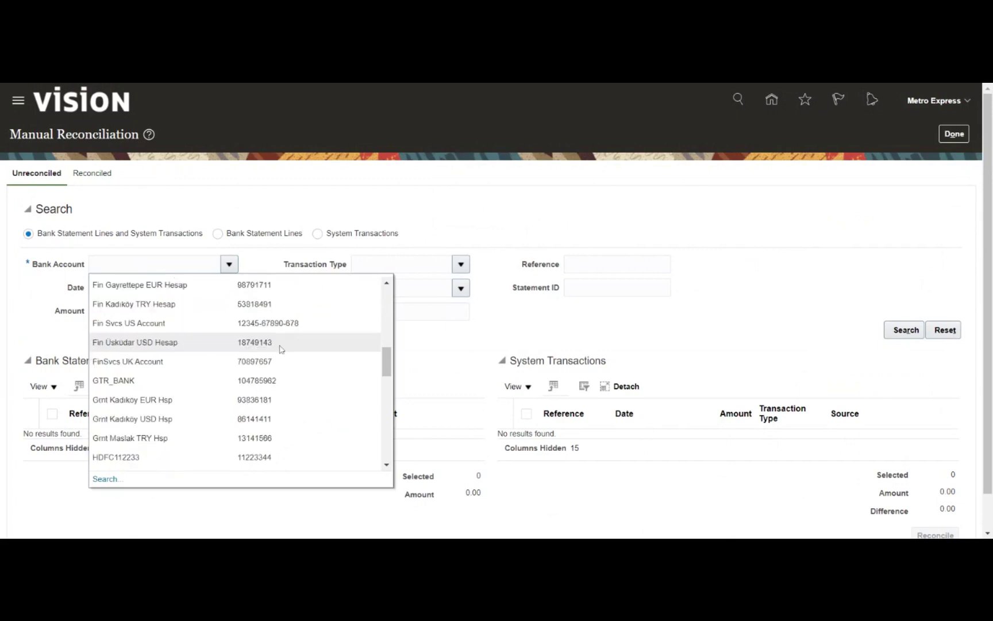
pyautogui.scroll(-5, 281, 348)
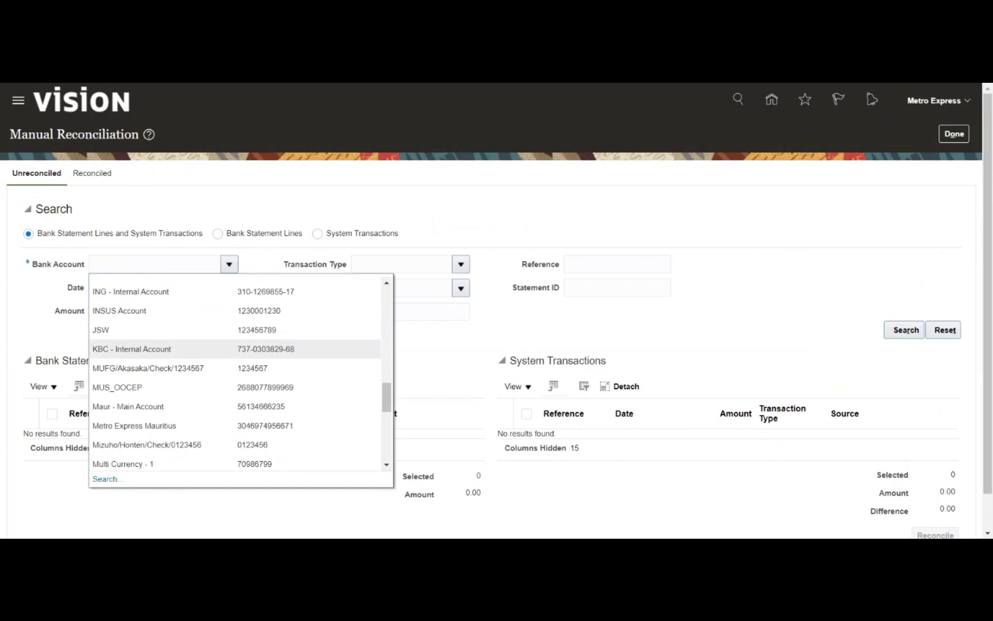
pyautogui.scroll(-3, 280, 359)
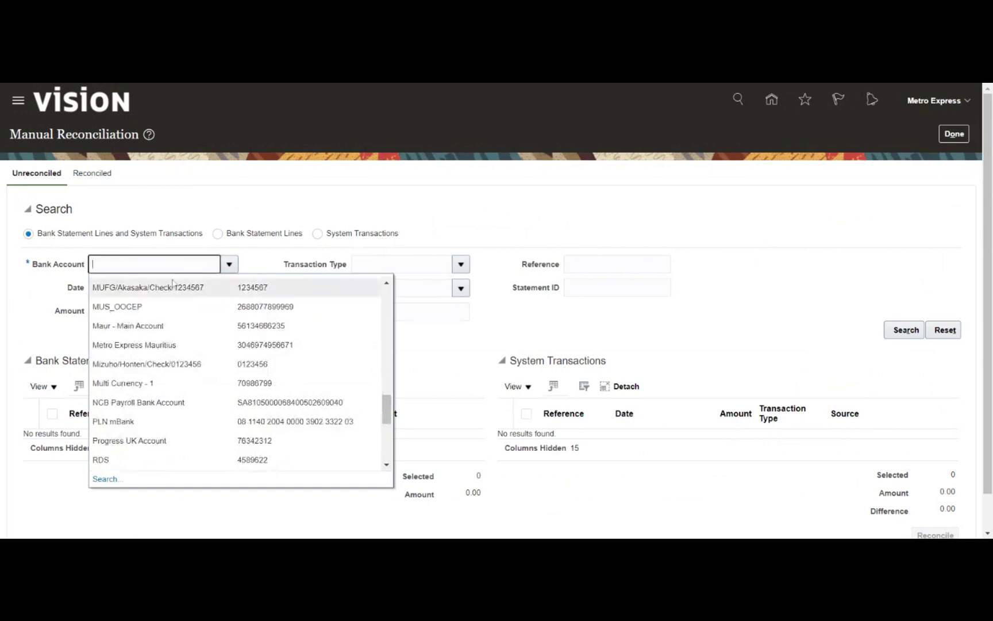
pyautogui.click(331, 326)
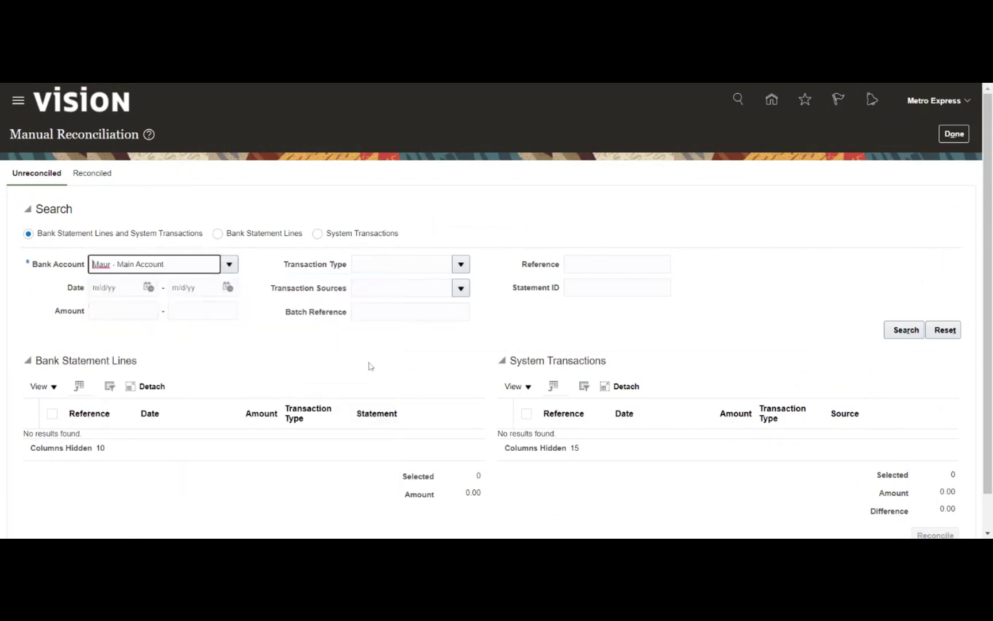
pyautogui.click(893, 333)
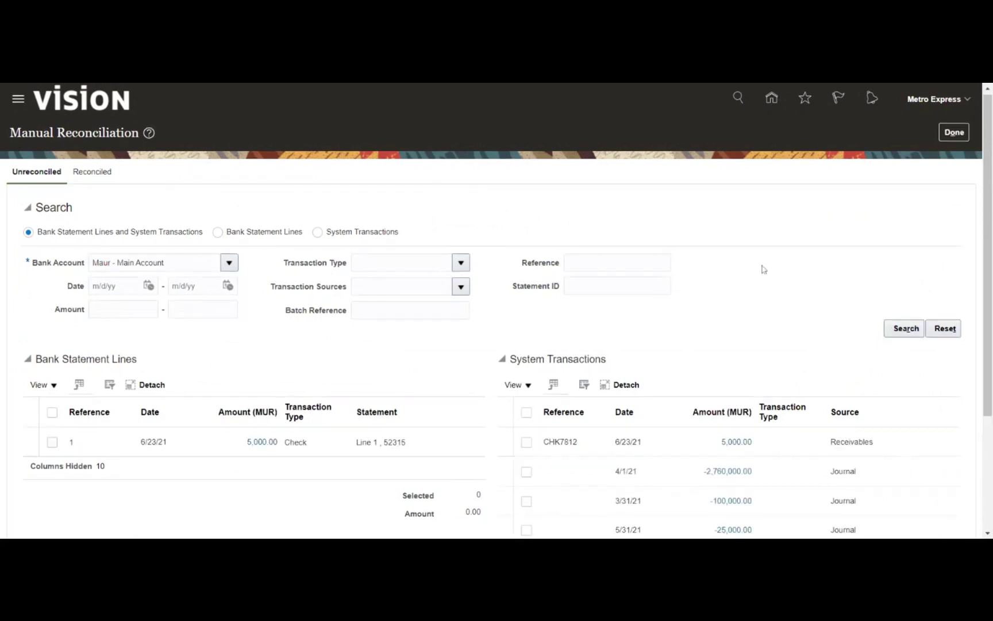
# Scroll the Manual Reconciliation page and select rows in the statement and transaction tables
pyautogui.scroll(-2, 764, 269)
pyautogui.scroll(-1, 764, 269)
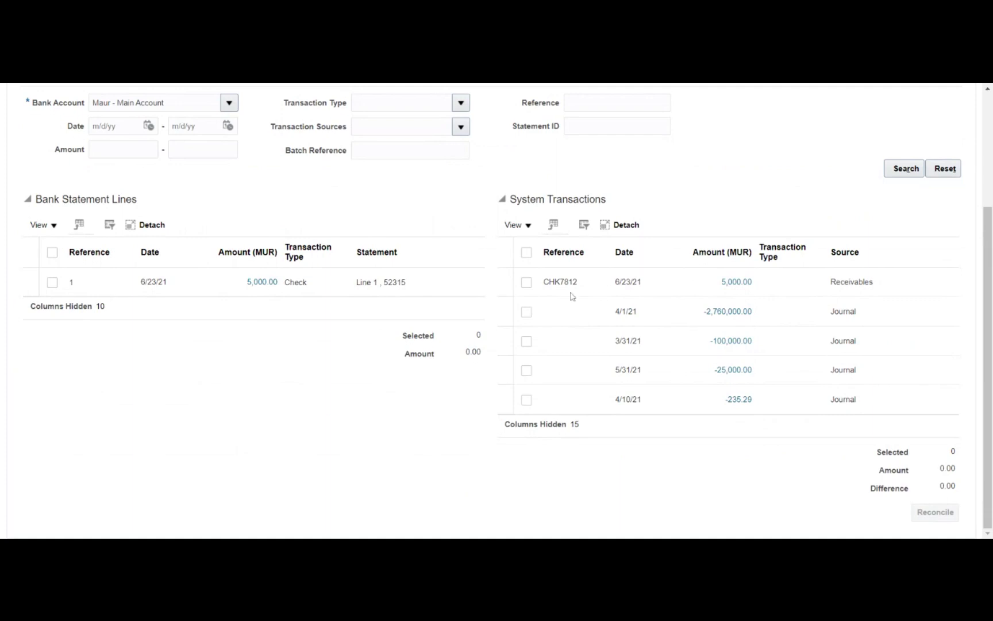
pyautogui.doubleClick(560, 282)
pyautogui.click(561, 282)
pyautogui.doubleClick(561, 282)
pyautogui.click(381, 282)
pyautogui.doubleClick(71, 281)
pyautogui.click(74, 284)
# Tick receipt CHK7812 and bank statement line 1 as the 5,000.00 matching pair
pyautogui.click(528, 283)
pyautogui.click(52, 282)
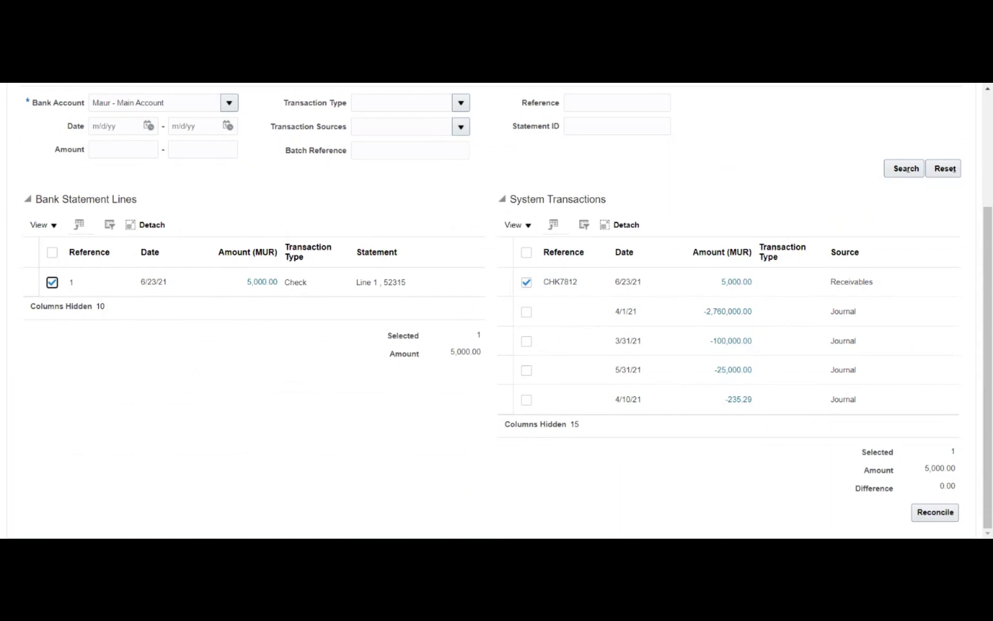
pyautogui.click(270, 442)
# Reconcile line 1 with CHK7812, dismiss the error, re-mark both and retry
pyautogui.click(935, 513)
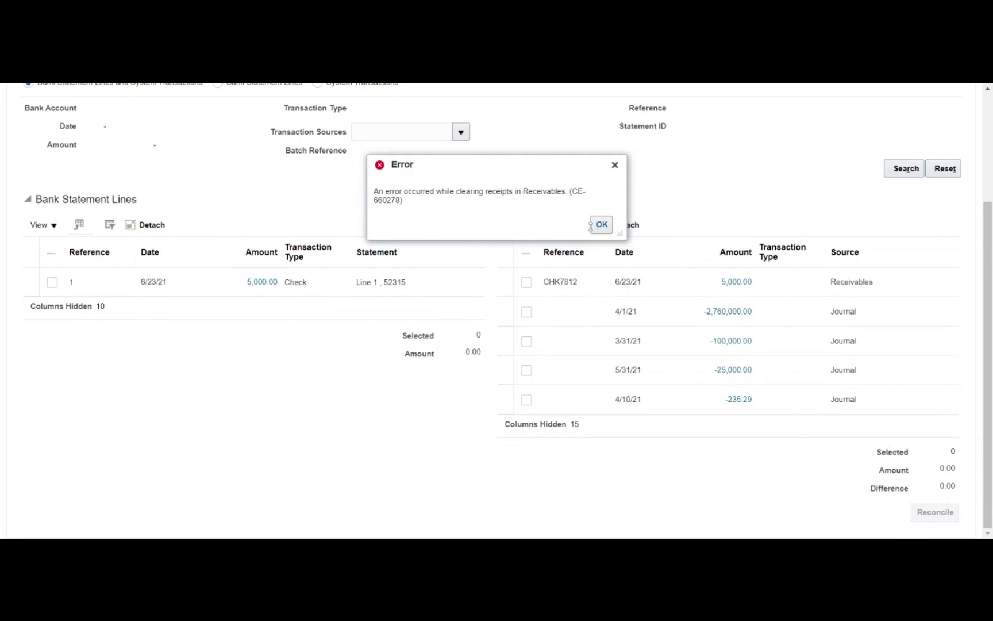
pyautogui.click(602, 226)
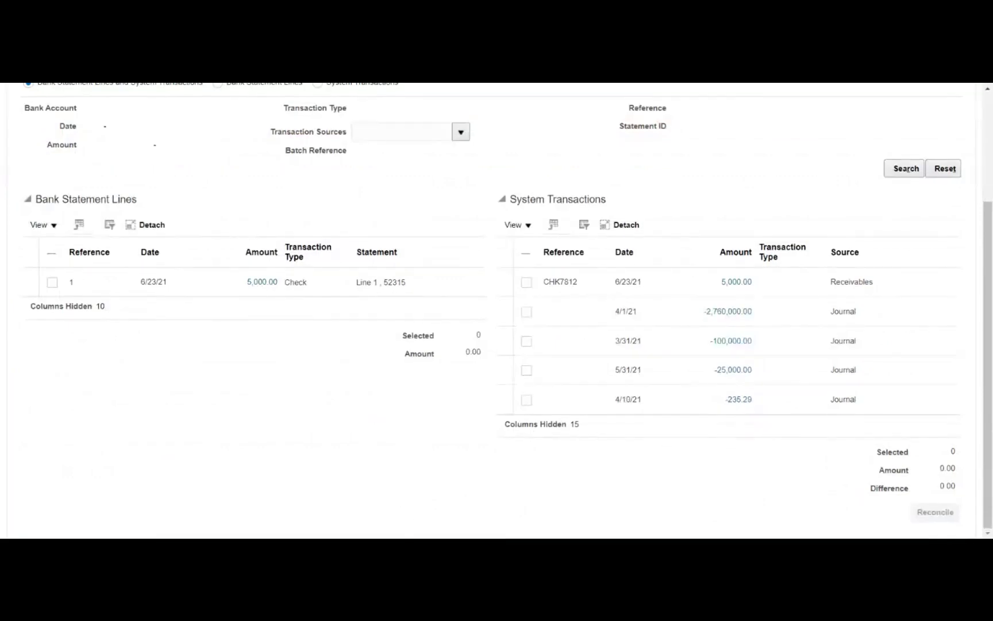
pyautogui.click(51, 284)
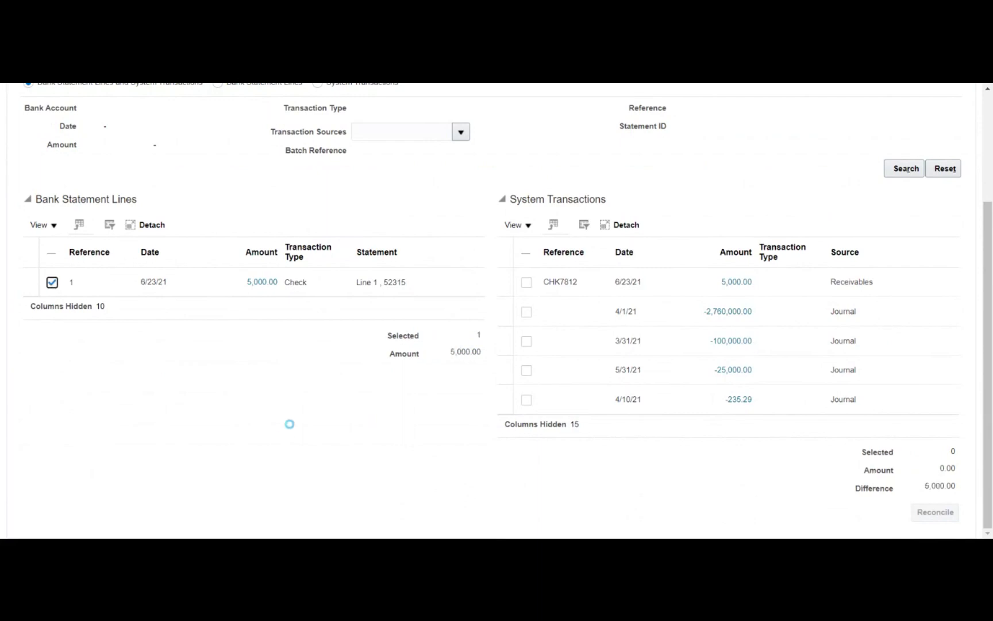
pyautogui.click(526, 284)
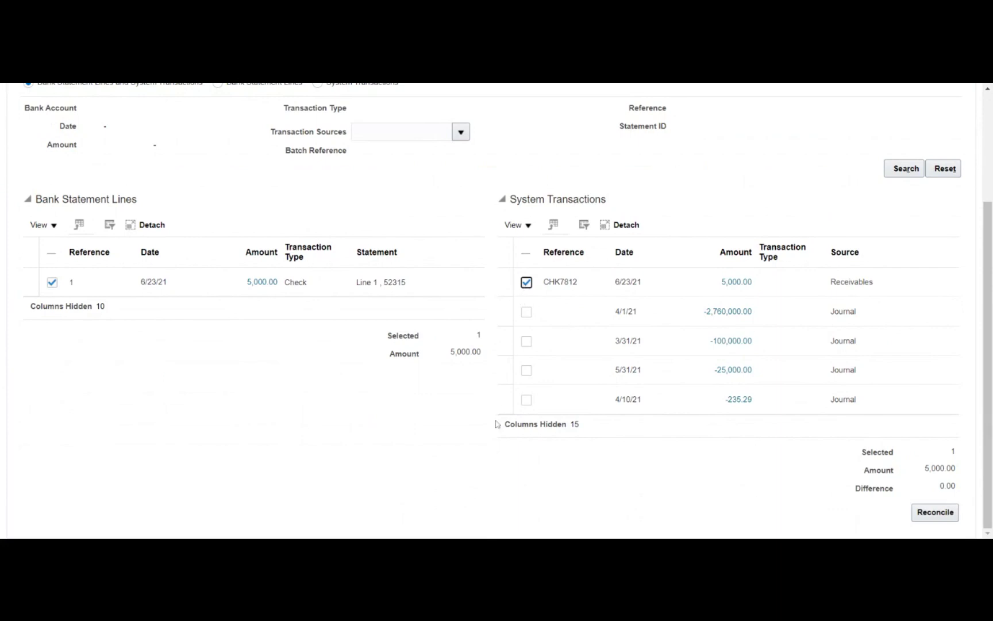
pyautogui.click(932, 516)
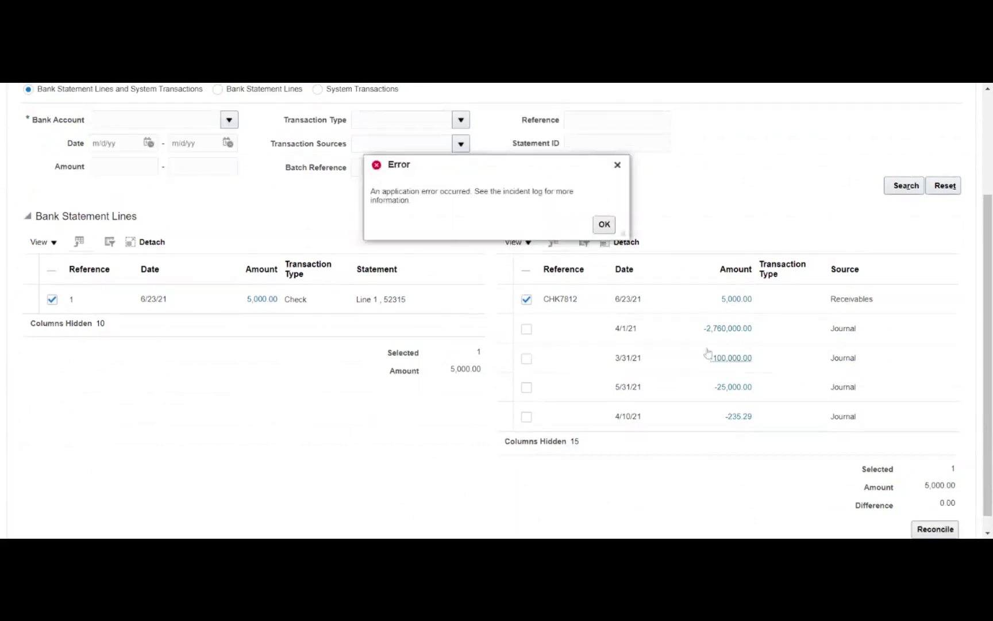
pyautogui.moveTo(515, 192); pyautogui.dragTo(534, 192)
pyautogui.click(557, 205)
pyautogui.click(609, 229)
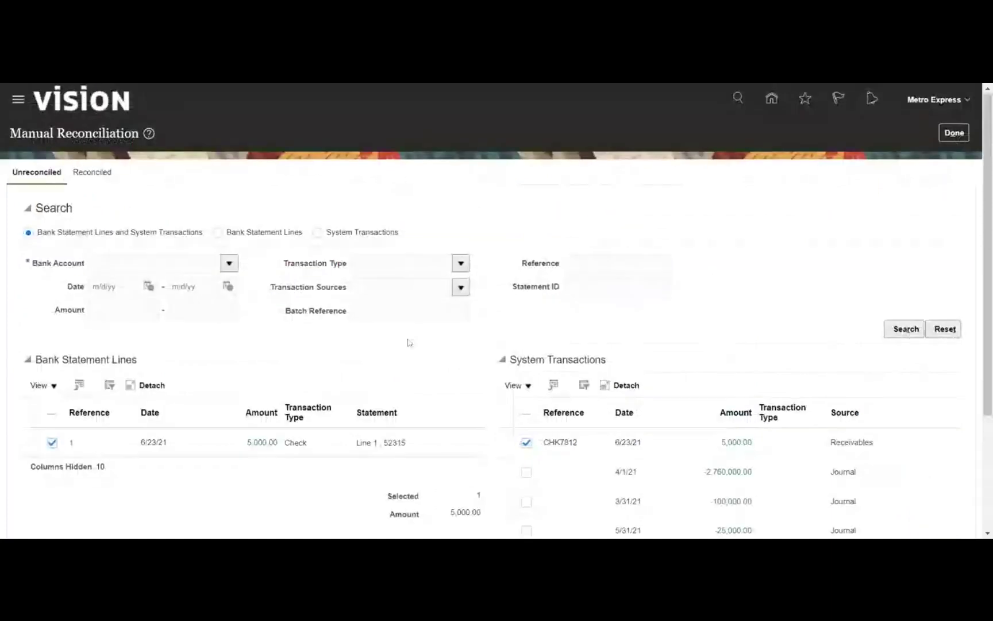
# Set the Bank Account to Maur - Main Account after another failed reconcile attempt
pyautogui.scroll(-2, 419, 201)
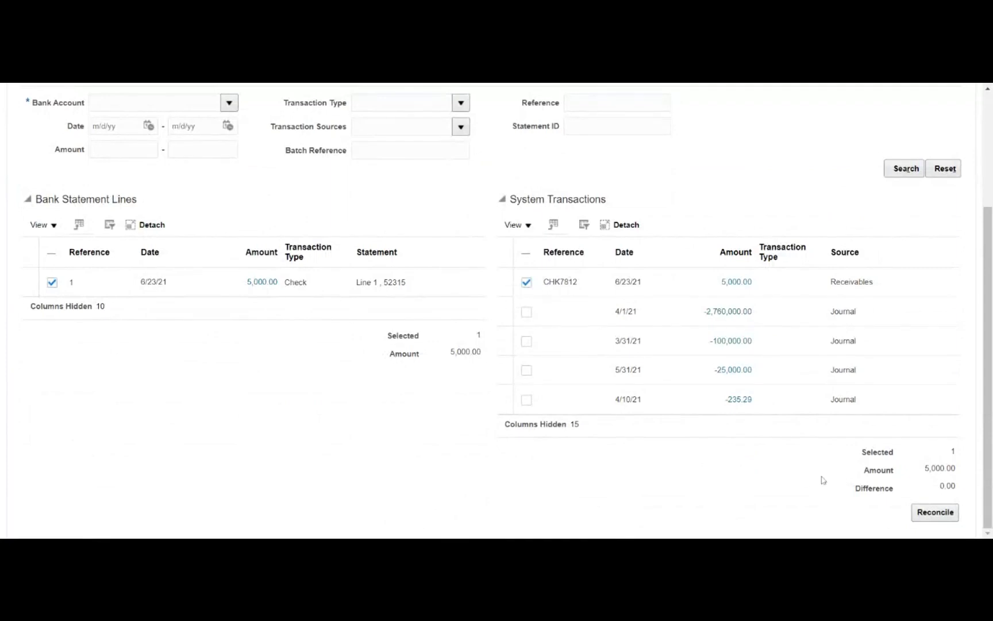
pyautogui.click(928, 517)
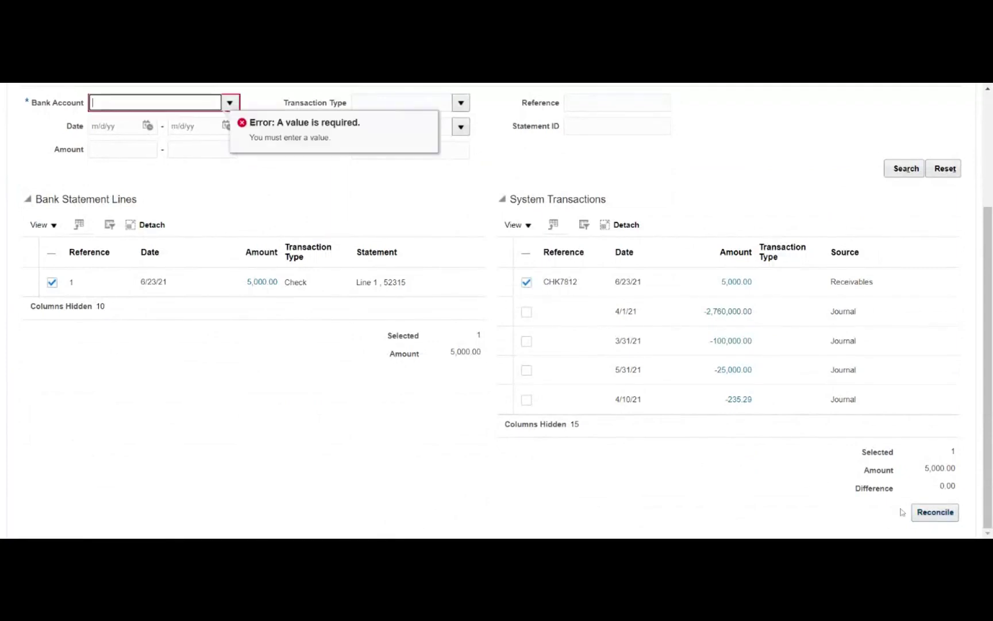
pyautogui.scroll(3, 257, 396)
pyautogui.click(229, 264)
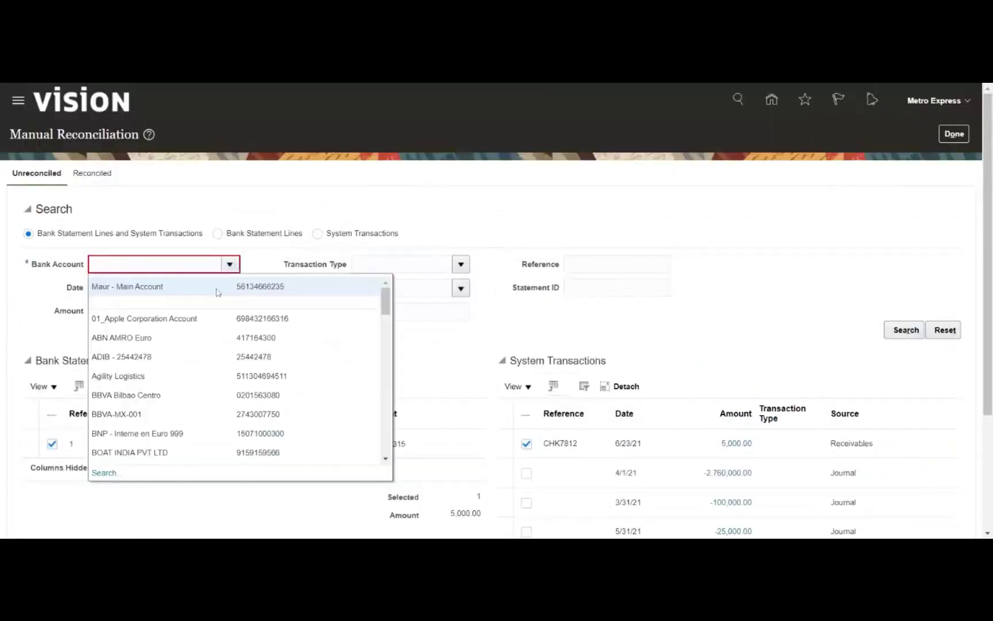
pyautogui.click(219, 287)
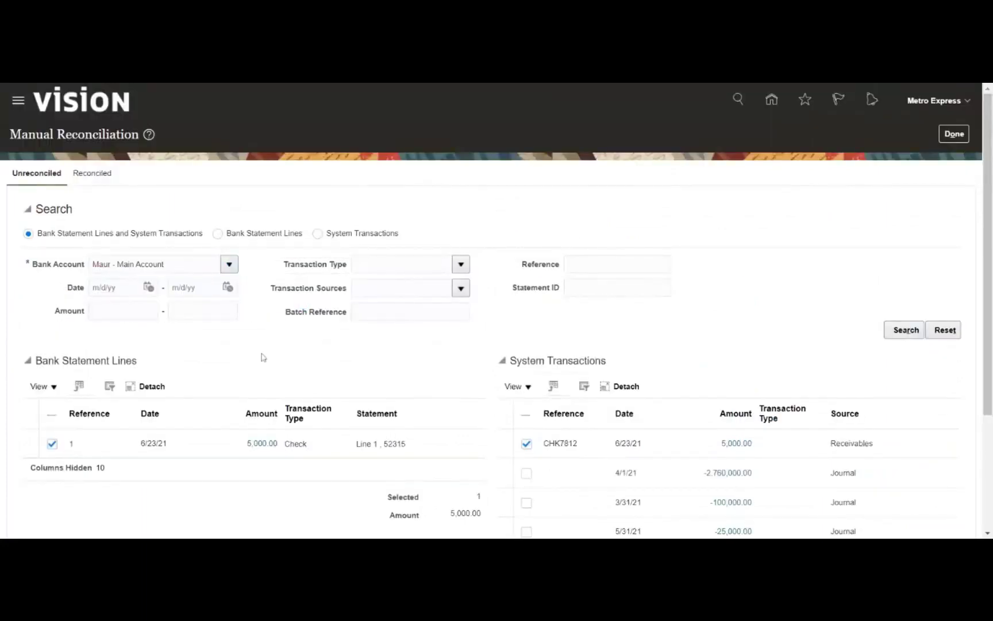
# Retry reconciling twice, dismiss both errors, and leave Manual Reconciliation with Done
pyautogui.scroll(-5, 274, 355)
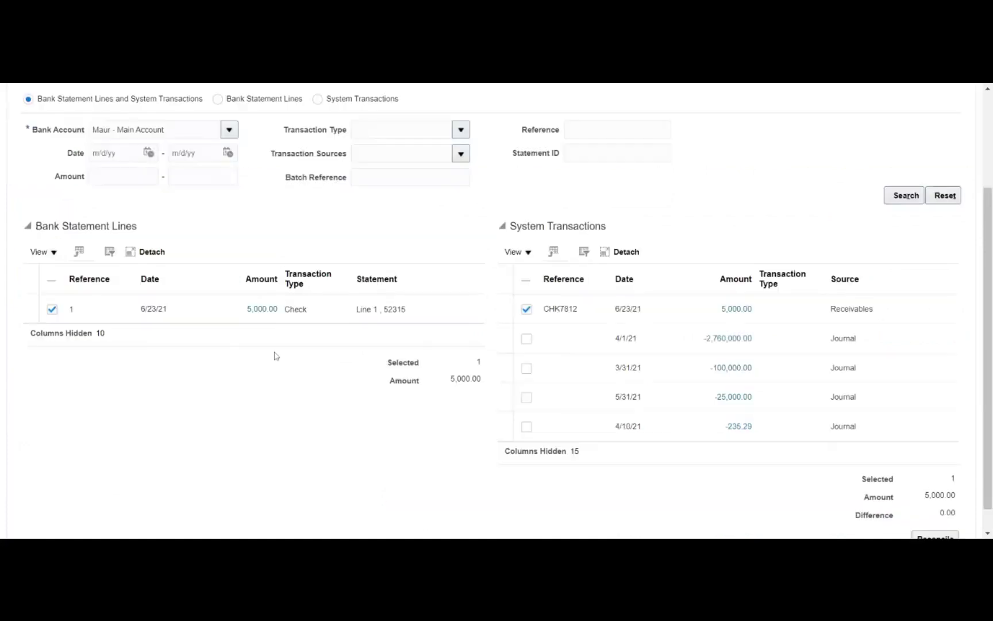
pyautogui.click(926, 513)
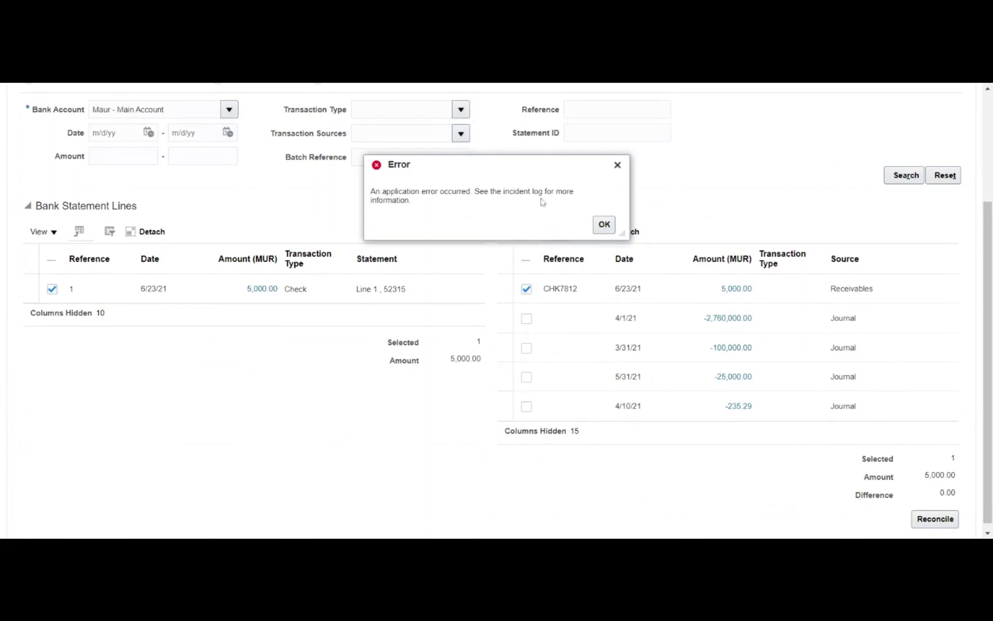
pyautogui.click(604, 225)
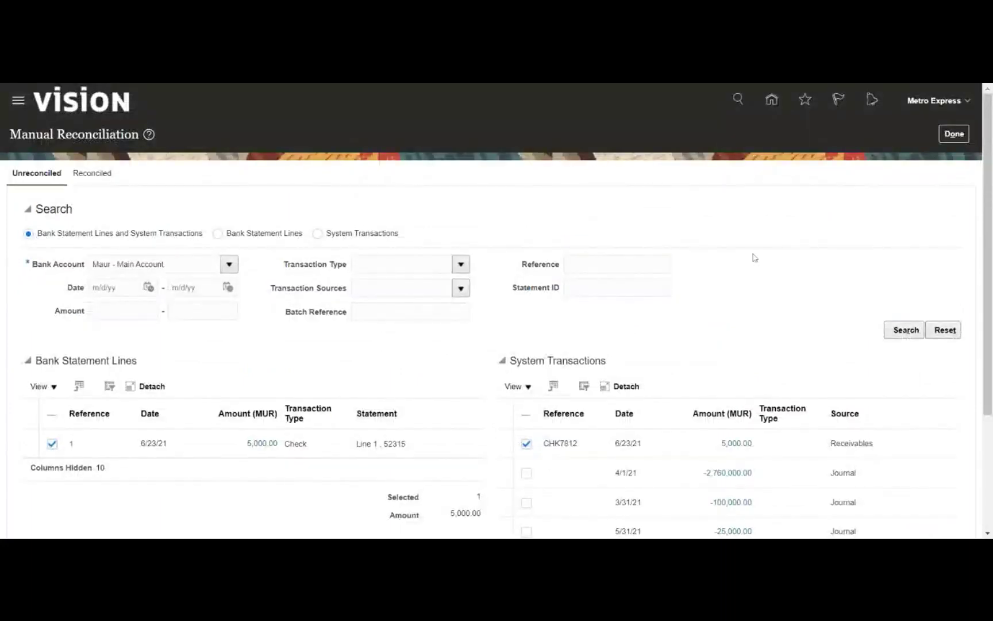
pyautogui.scroll(-3, 832, 244)
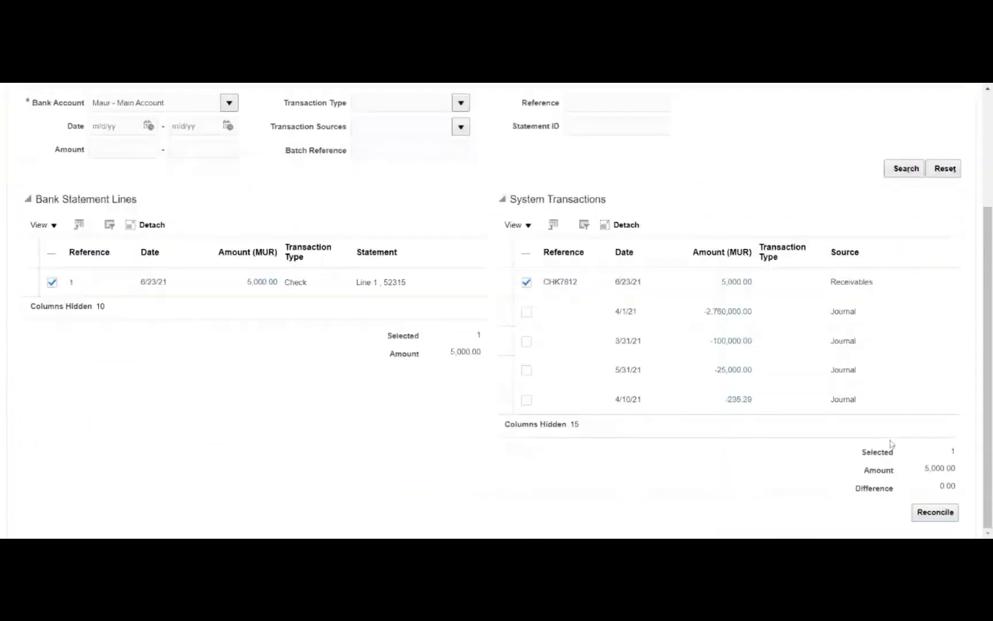
pyautogui.click(937, 512)
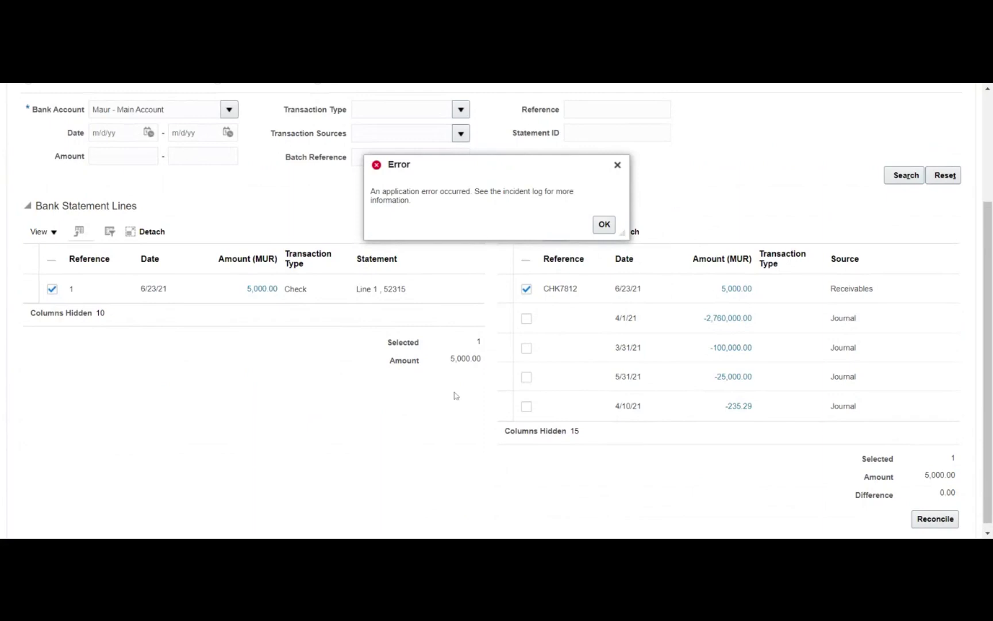
pyautogui.click(604, 225)
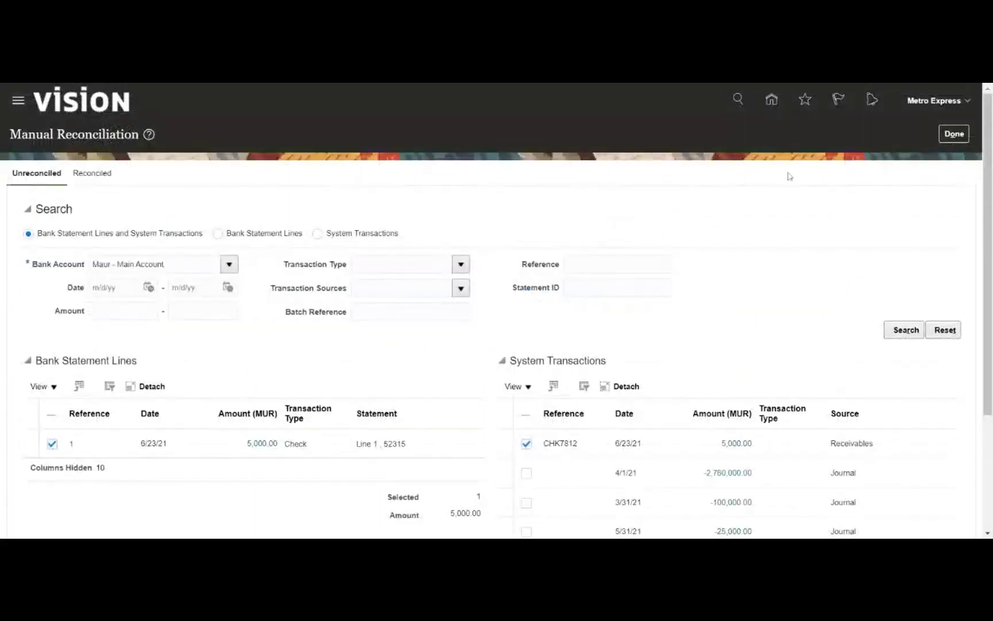
pyautogui.click(952, 136)
# Go from Home to Receivables > Accounts Receivable > Manage Receipts
pyautogui.click(771, 101)
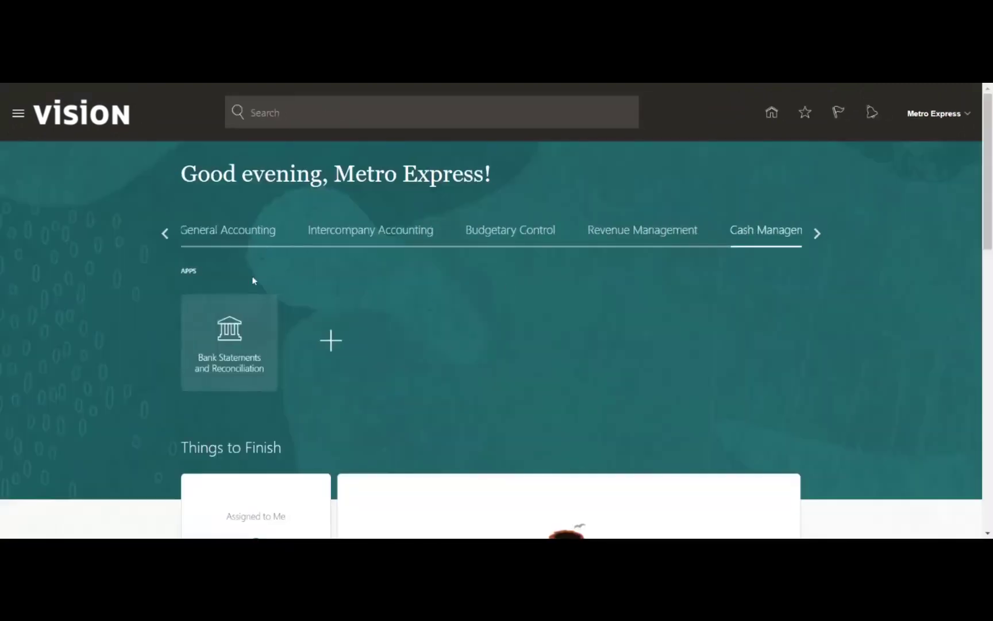
pyautogui.click(167, 233)
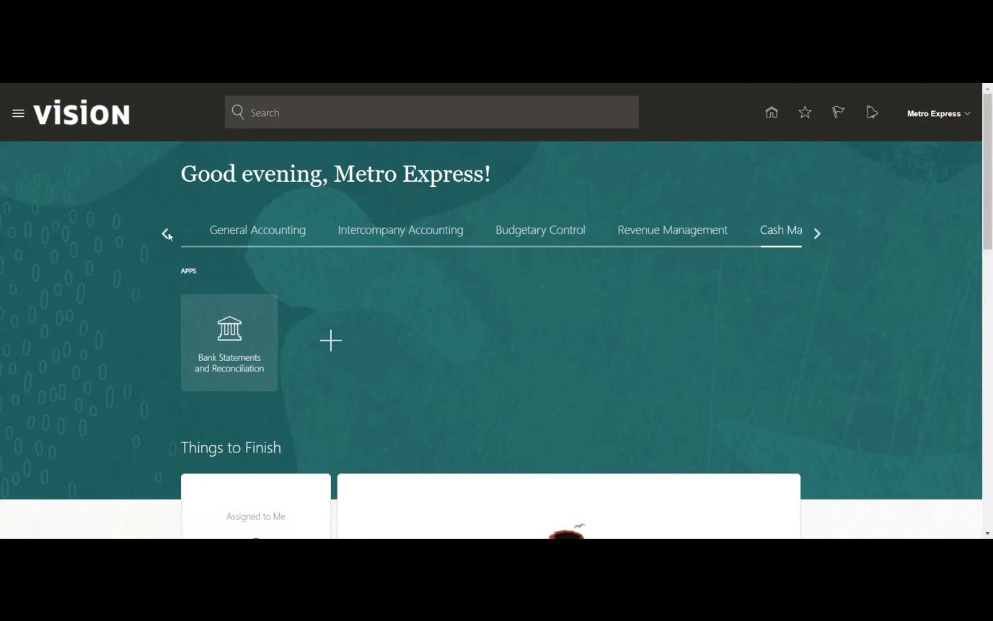
pyautogui.click(167, 233)
pyautogui.click(356, 232)
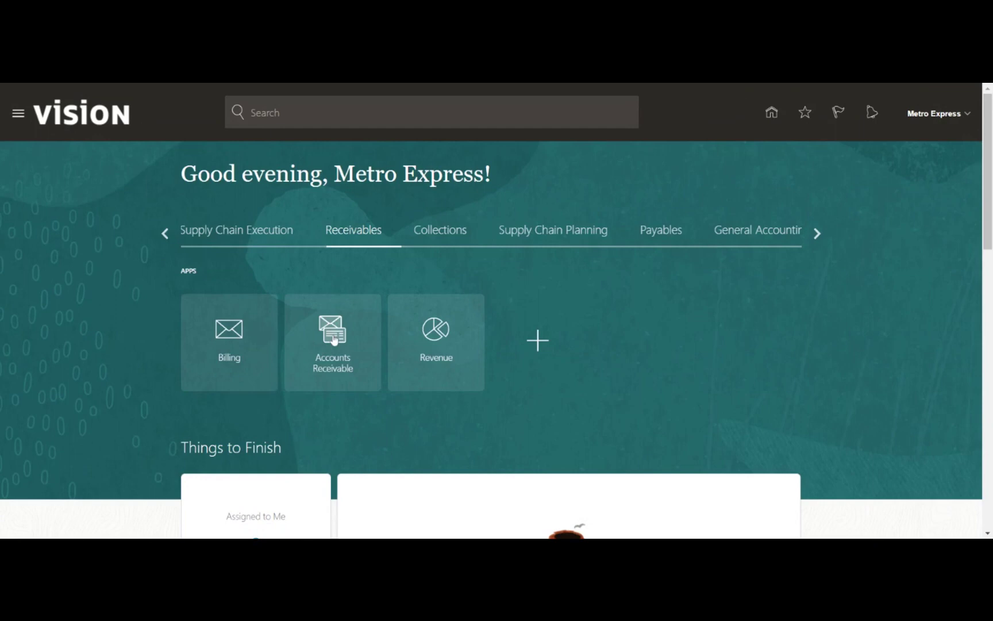
pyautogui.click(335, 339)
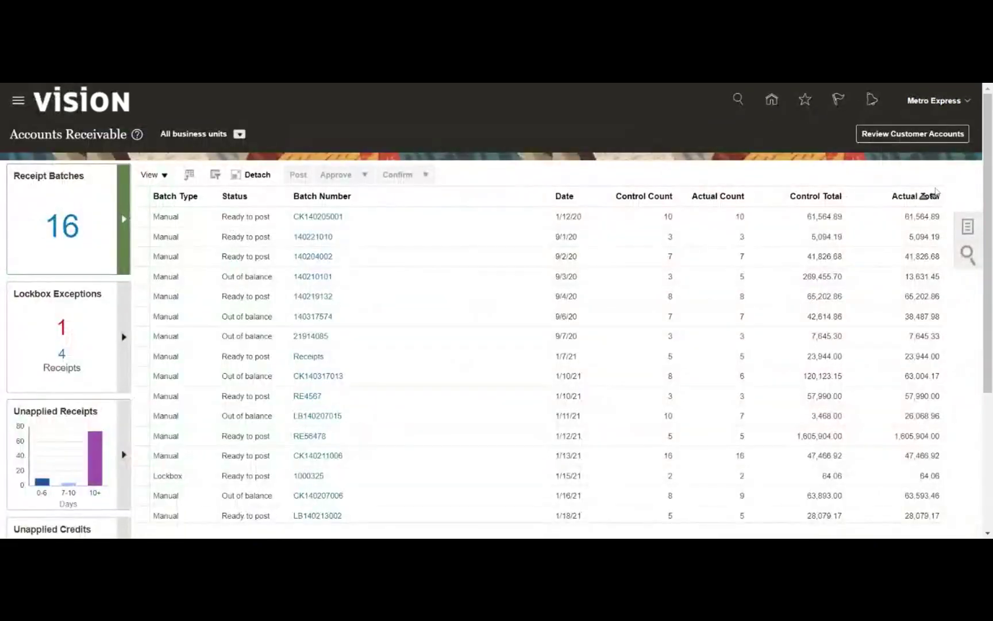
pyautogui.click(968, 226)
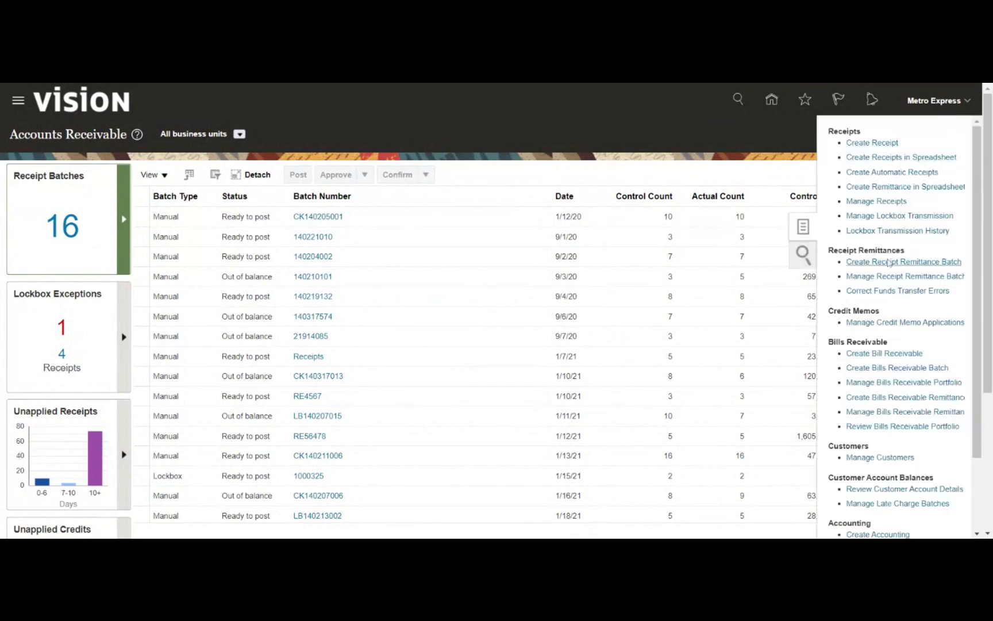
pyautogui.click(870, 203)
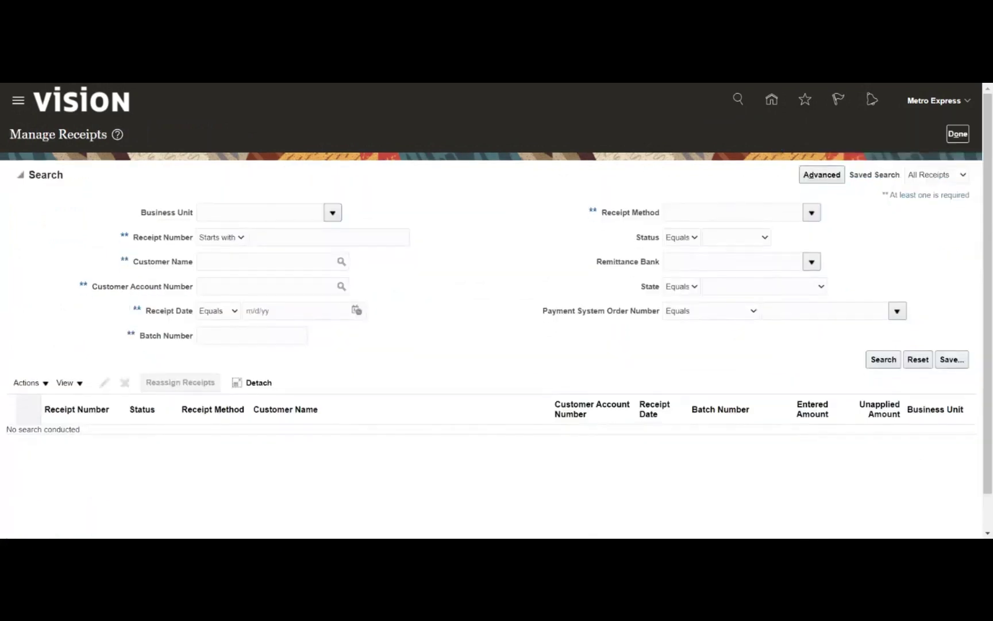
# Search for receipts with Receipt Number starting 'CHK'
pyautogui.click(329, 237)
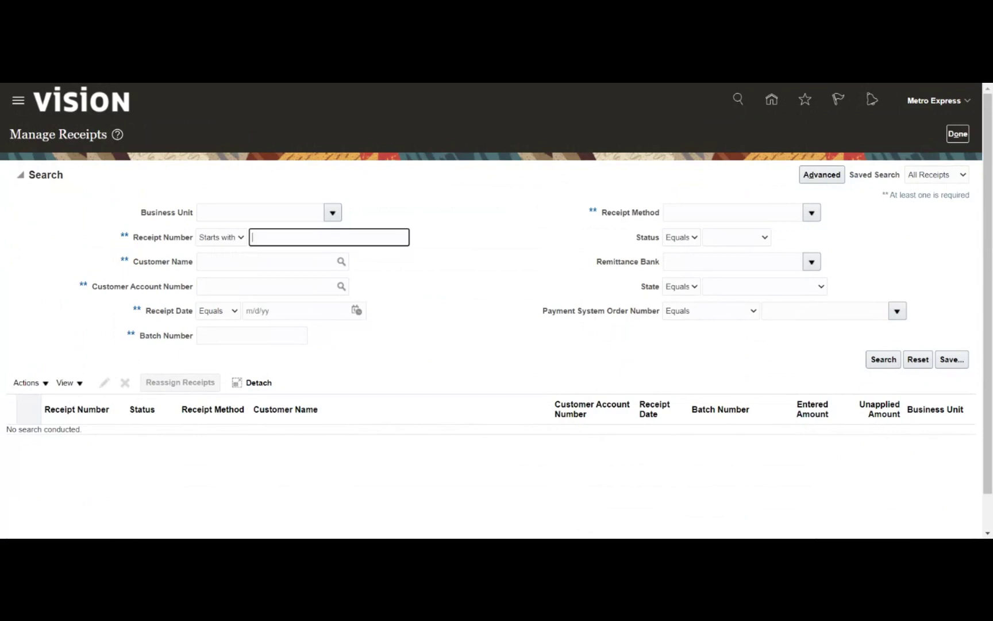
pyautogui.write('CHK')
pyautogui.press('Return')
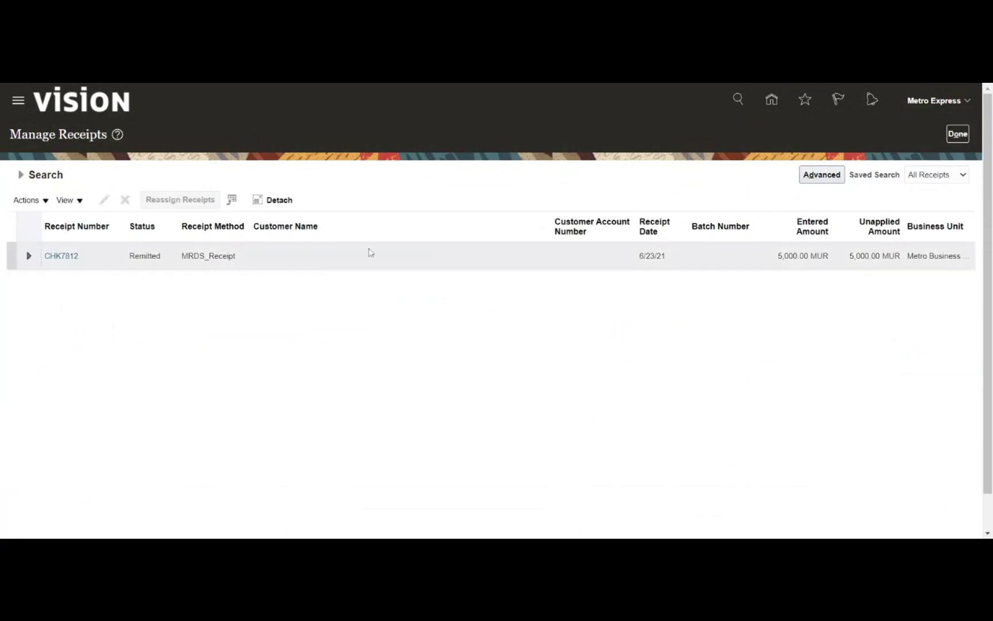
# Edit receipt CHK7812 and choose View Accounting from its Actions menu
pyautogui.click(90, 254)
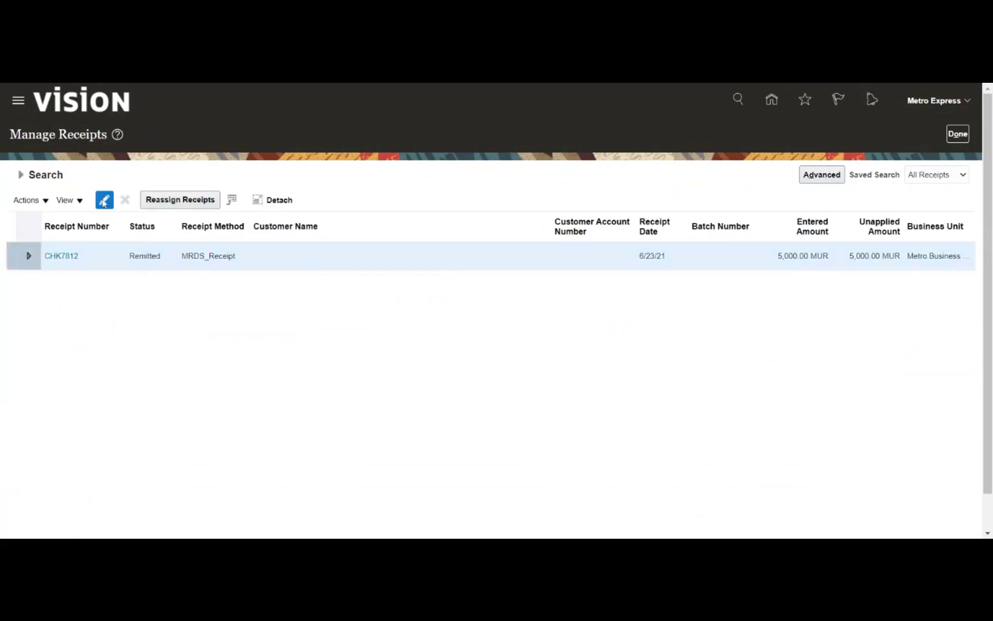
pyautogui.click(104, 200)
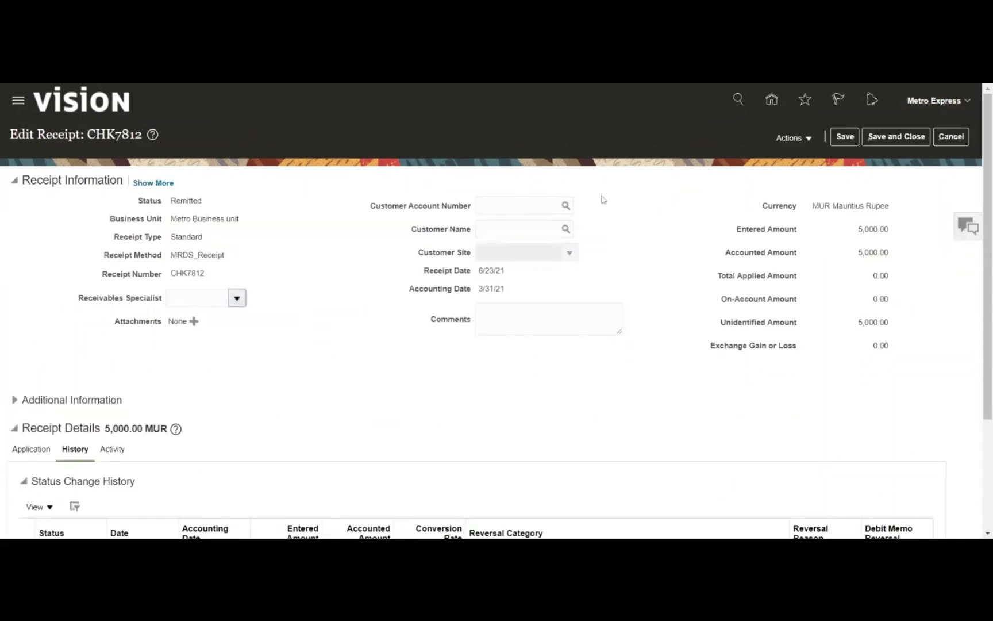
pyautogui.click(795, 138)
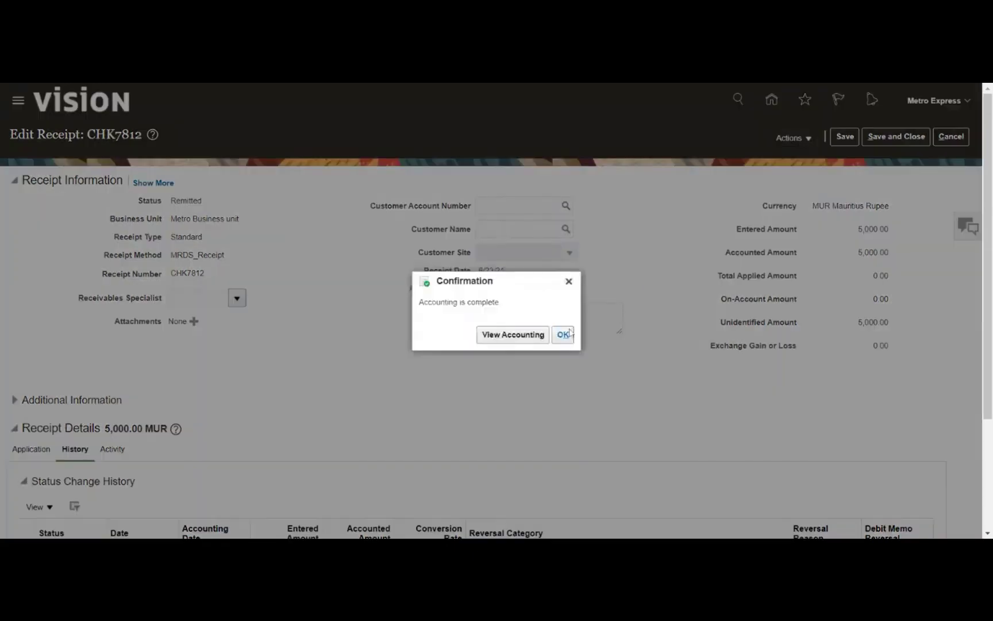
pyautogui.click(513, 334)
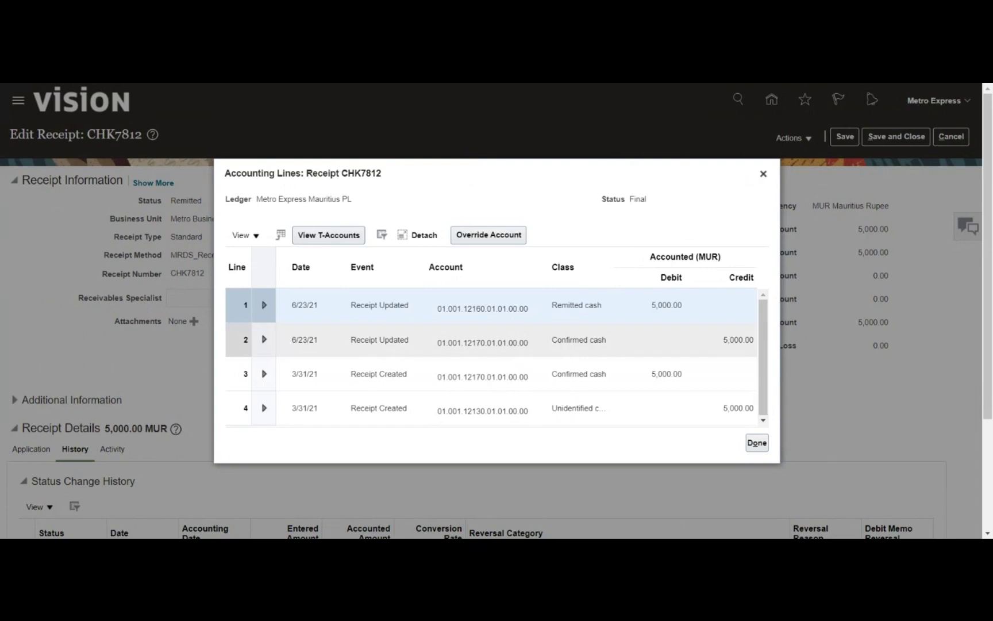
# Review CHK7812's T-accounts, close the Accounting Lines dialog, and save the receipt
pyautogui.click(325, 234)
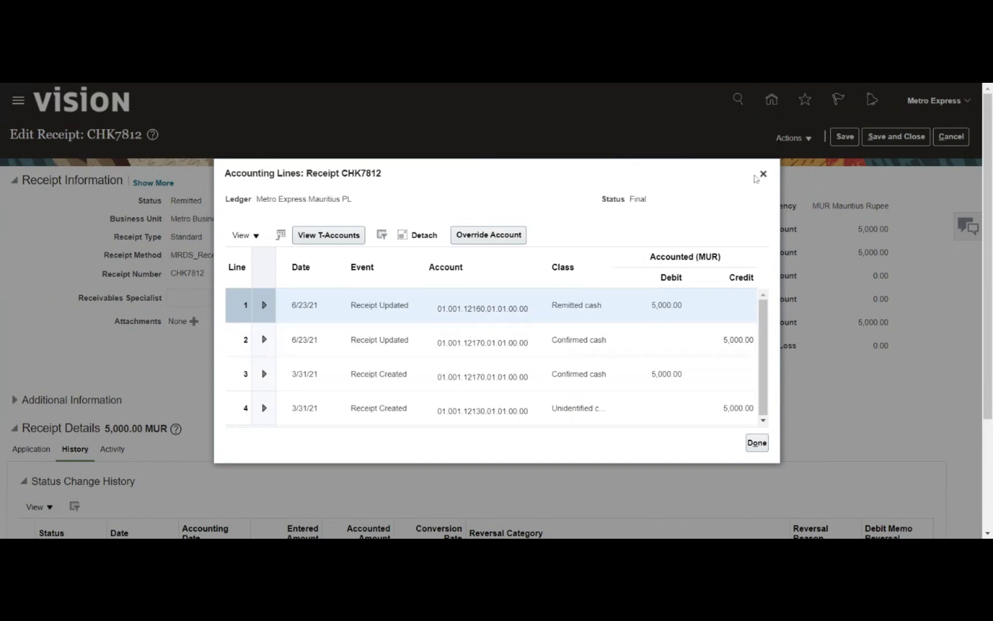
pyautogui.click(765, 178)
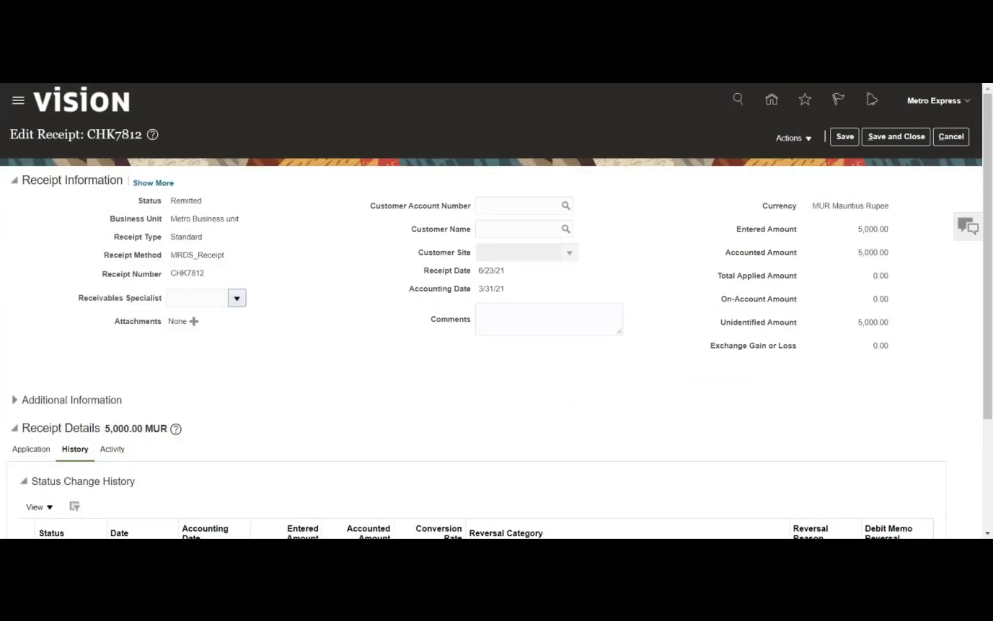
pyautogui.doubleClick(186, 201)
pyautogui.click(337, 265)
pyautogui.click(846, 138)
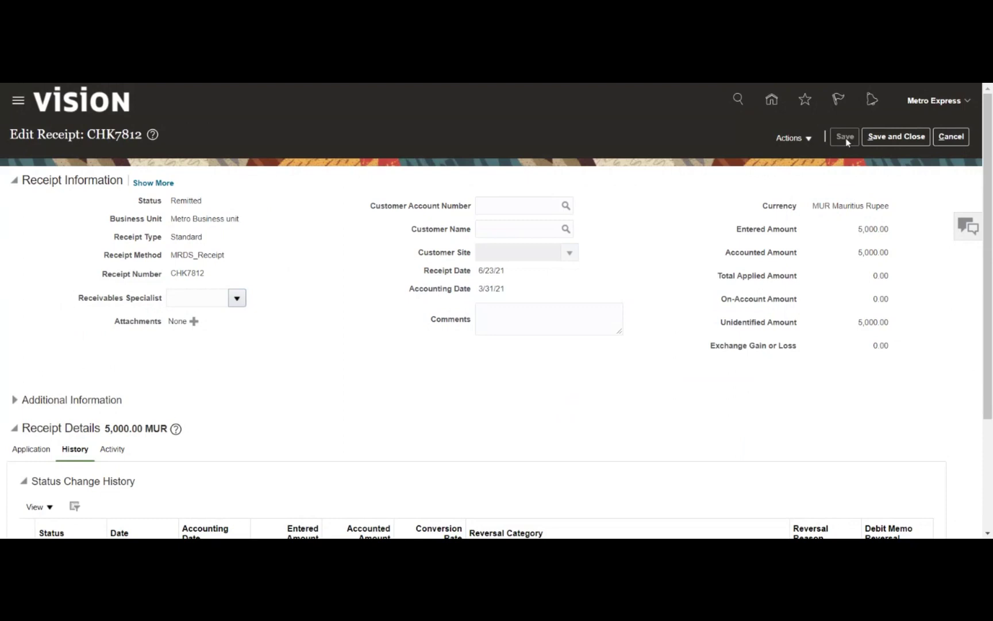